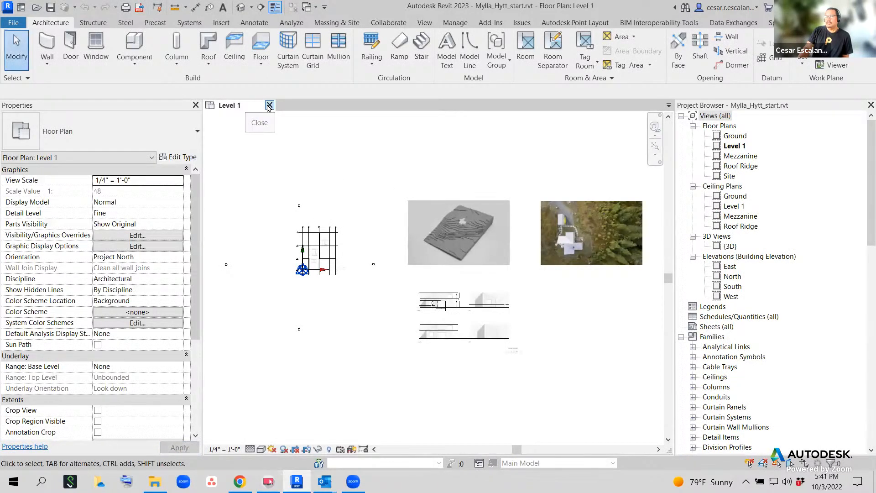
Close the Level 1 view and reopen the Mylla_Hytt_start project from the recent models.
click(270, 105)
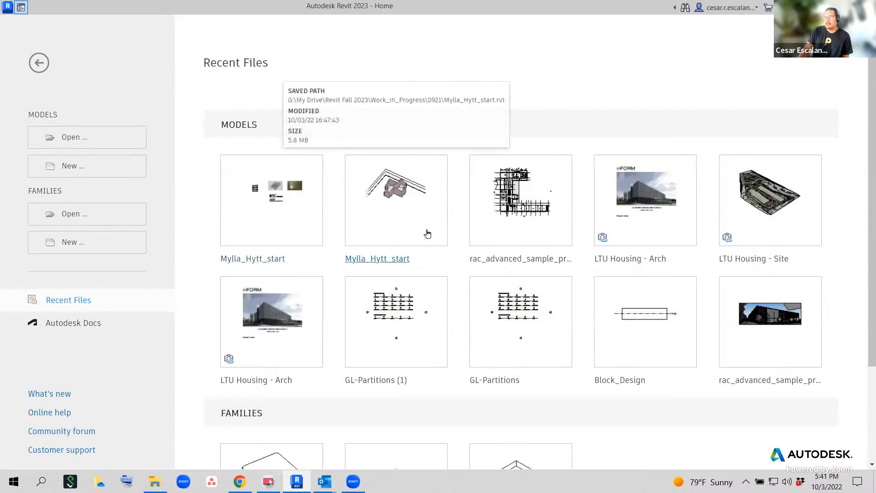
click(268, 222)
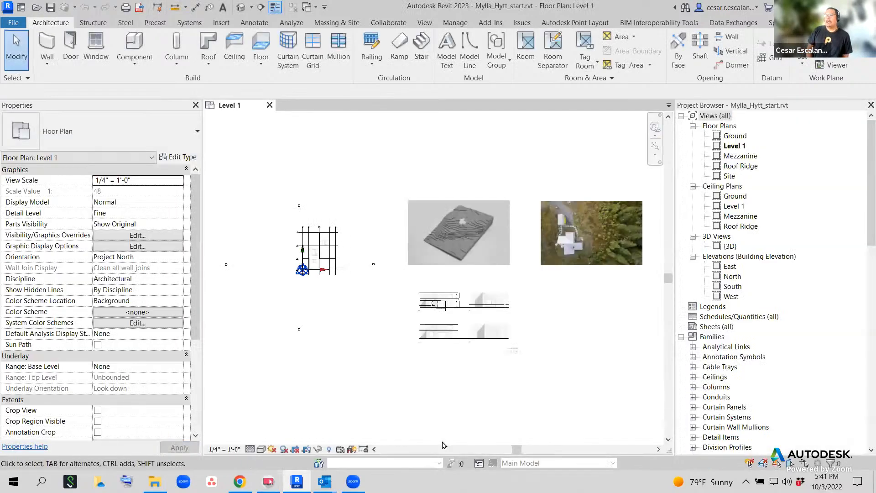
Open the default 3D view and examine the cabin's brick walls, floors and sloped wall tops from several sides.
click(240, 7)
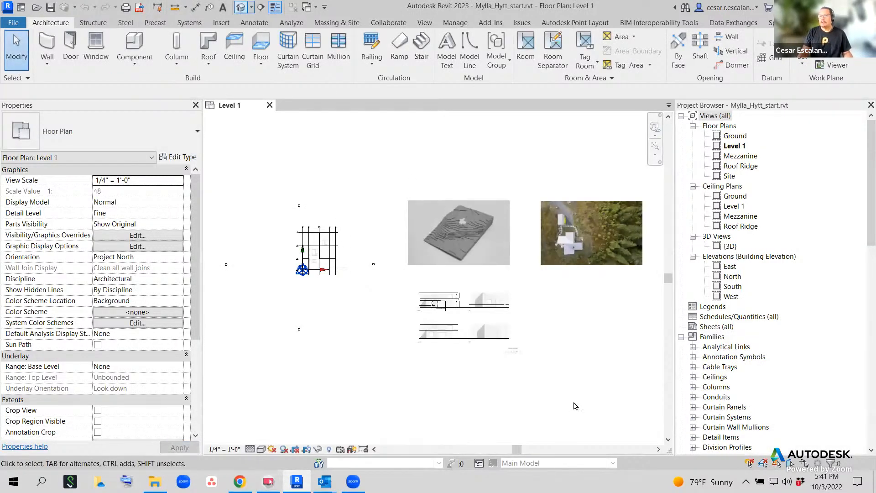
scroll(432, 299, up, 3)
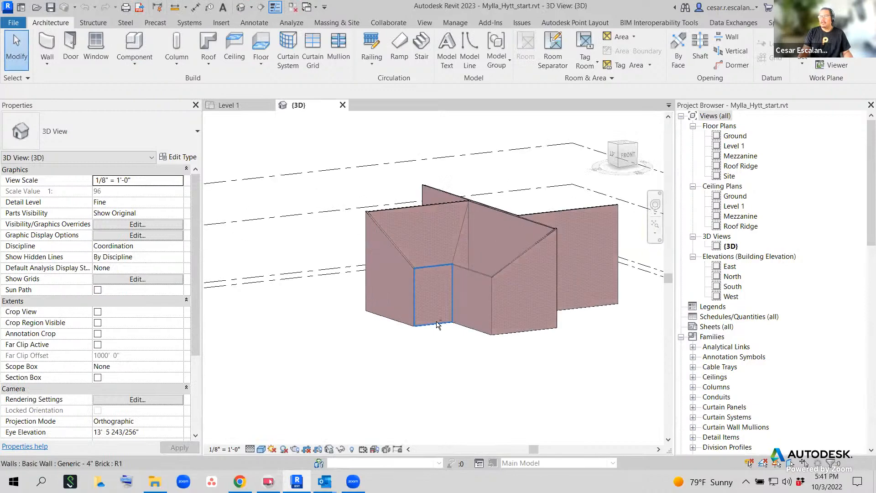
shift+middle_drag(438, 326, 493, 233)
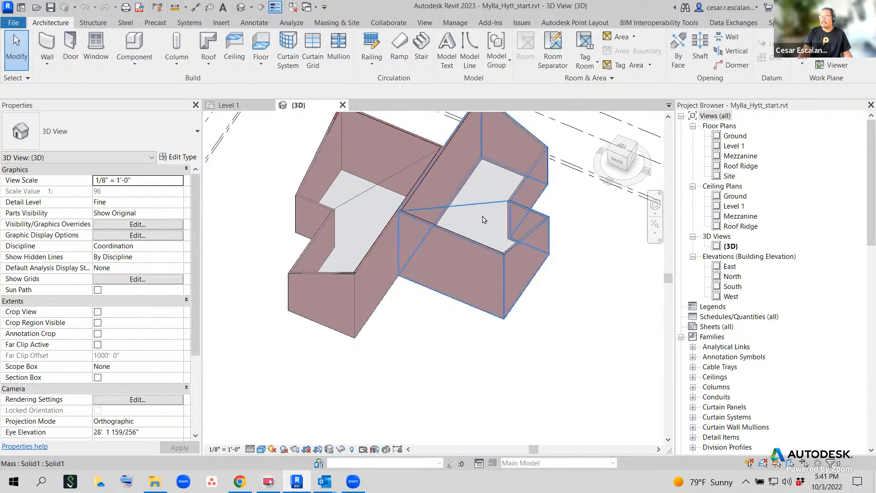
click(493, 231)
shift+middle_drag(430, 388, 398, 297)
click(532, 373)
scroll(486, 384, down, 3)
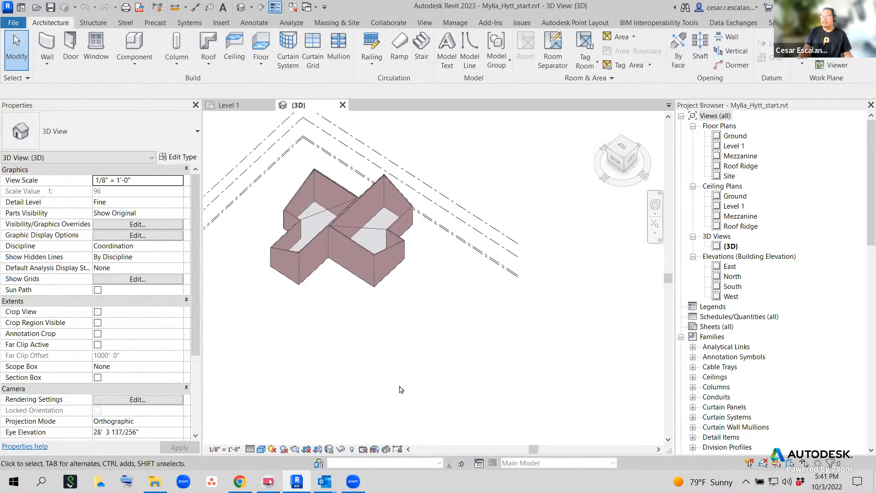
scroll(404, 386, down, 2)
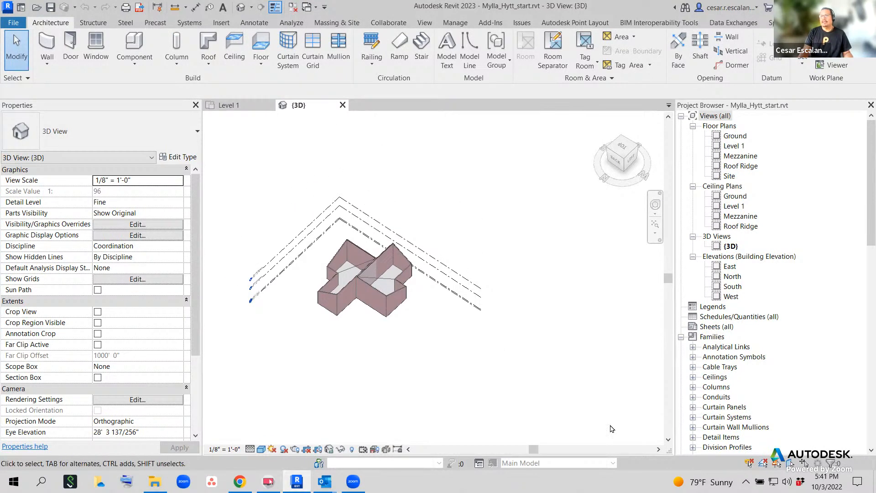
scroll(454, 333, up, 4)
middle_drag(403, 359, 547, 409)
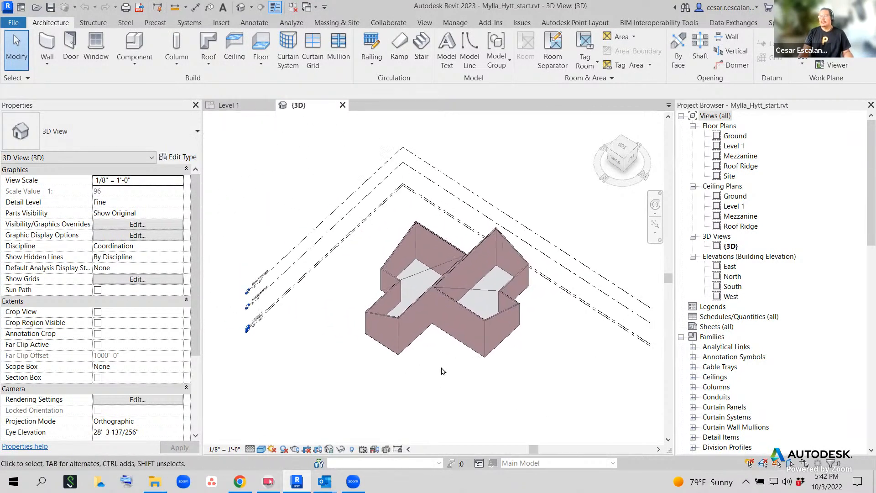
scroll(444, 372, up, 5)
scroll(444, 351, up, 5)
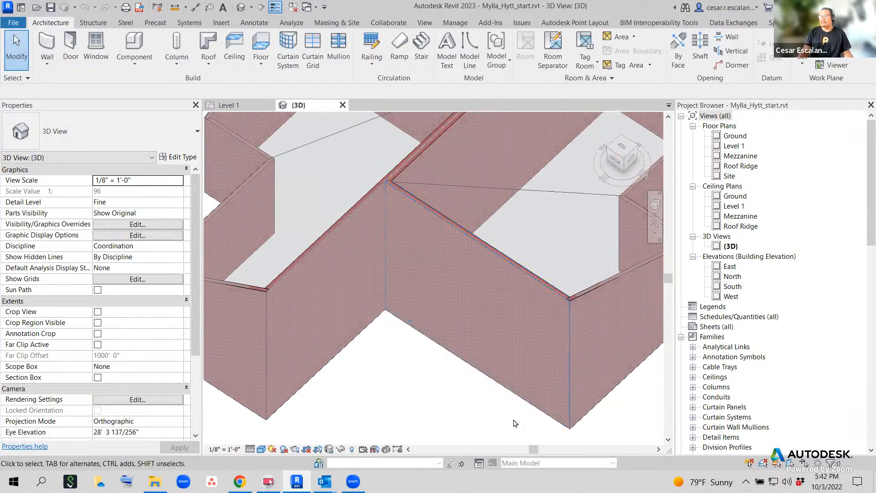
scroll(471, 381, down, 5)
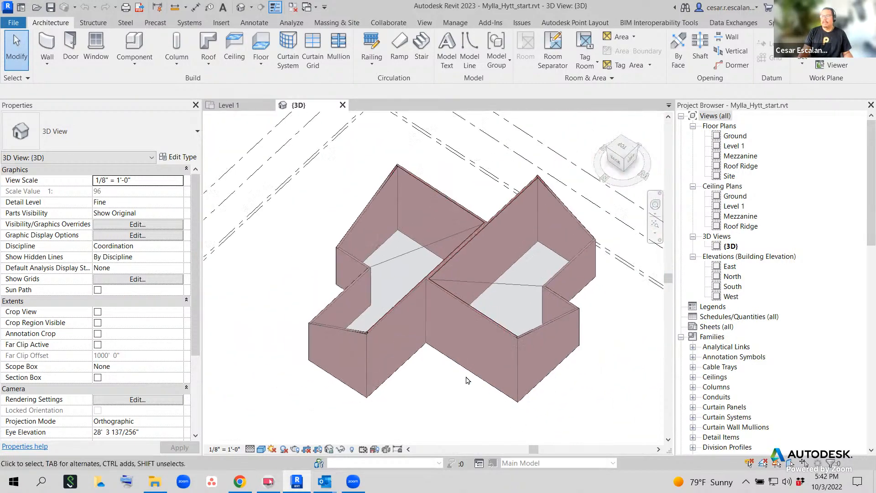
shift+middle_drag(593, 397, 554, 343)
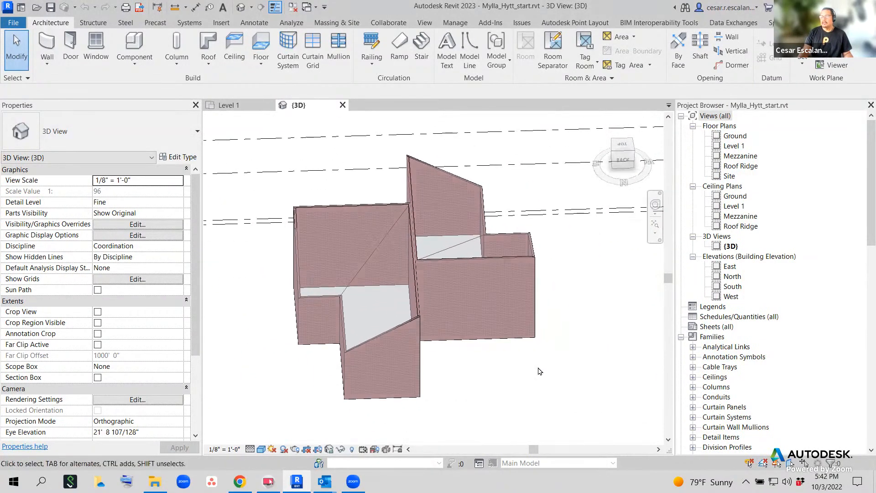
shift+middle_drag(458, 388, 513, 378)
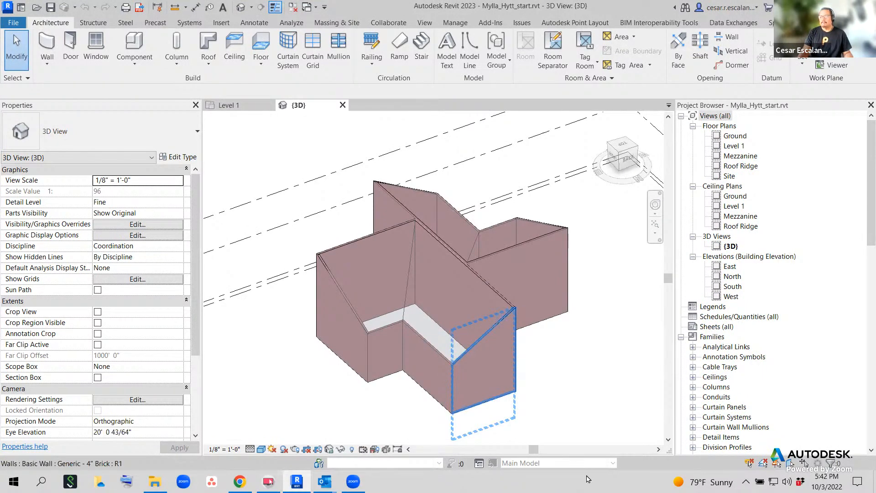
scroll(561, 349, down, 2)
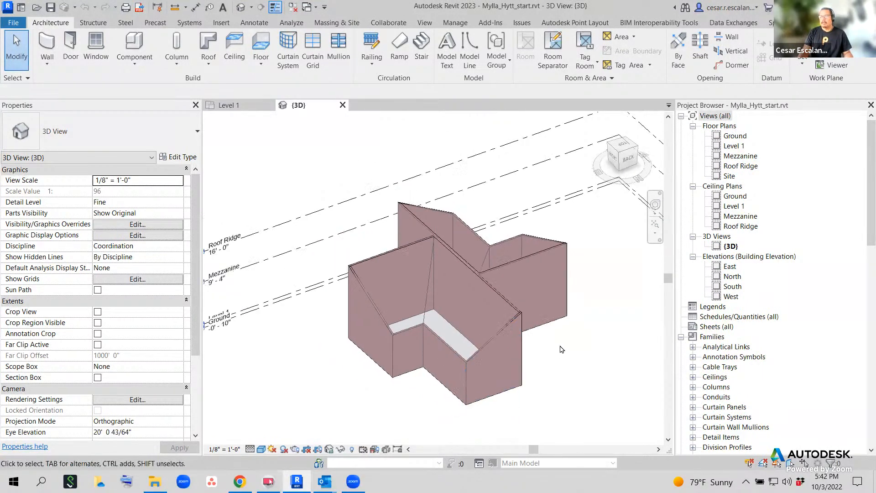
scroll(566, 392, up, 1)
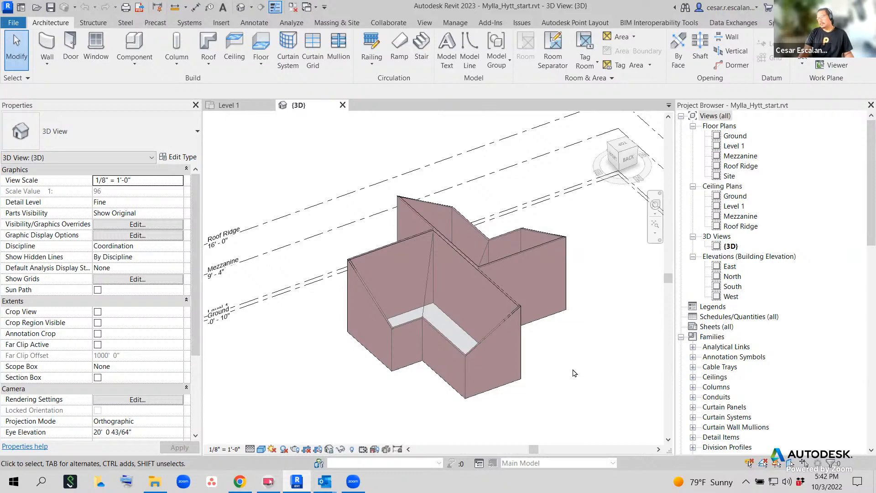
Open the Ground and Level 1 floor plans, and examine the Level 1 walls and grids against the underlying building plan image.
double_click(747, 136)
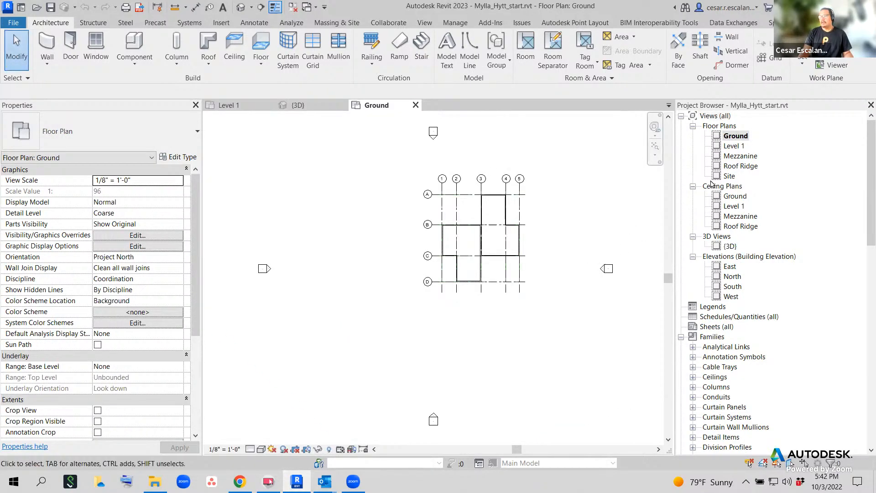
double_click(742, 146)
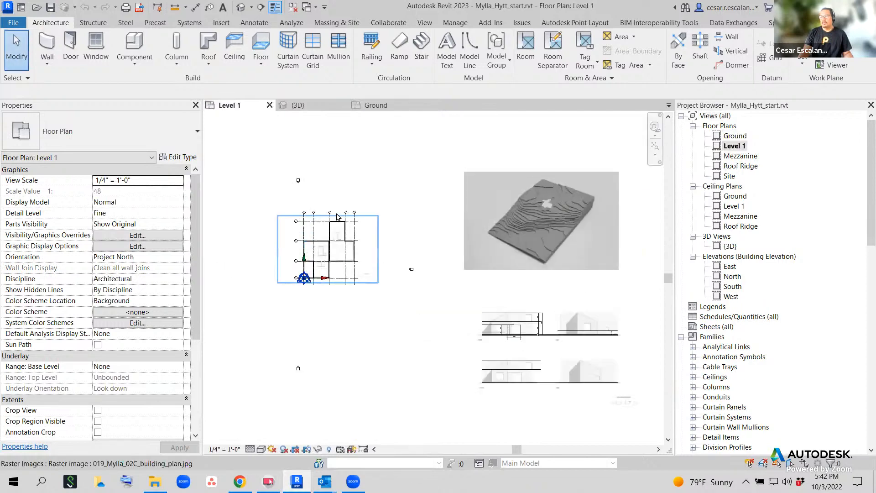
scroll(337, 214, up, 5)
middle_drag(320, 387, 481, 348)
scroll(457, 345, up, 3)
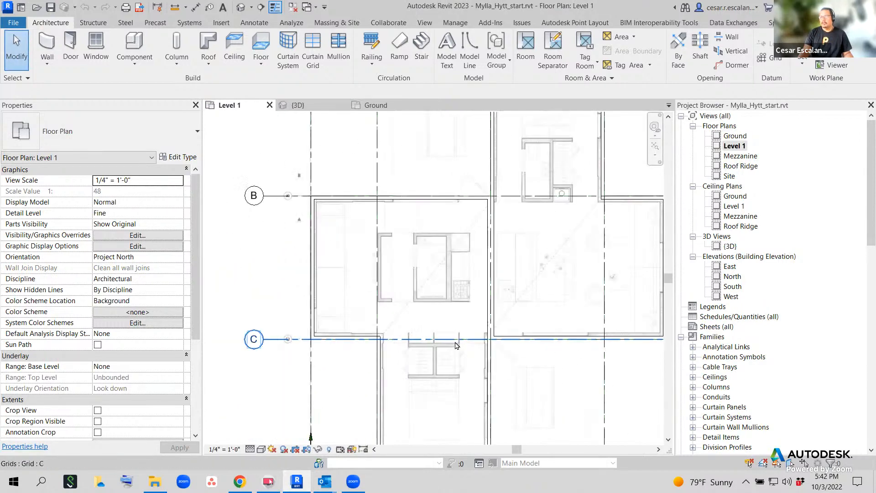
scroll(456, 345, up, 2)
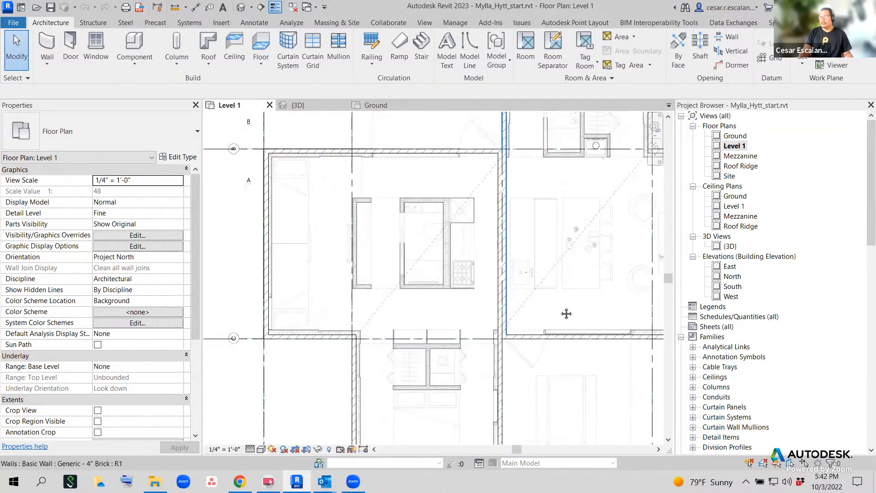
middle_drag(567, 313, 397, 458)
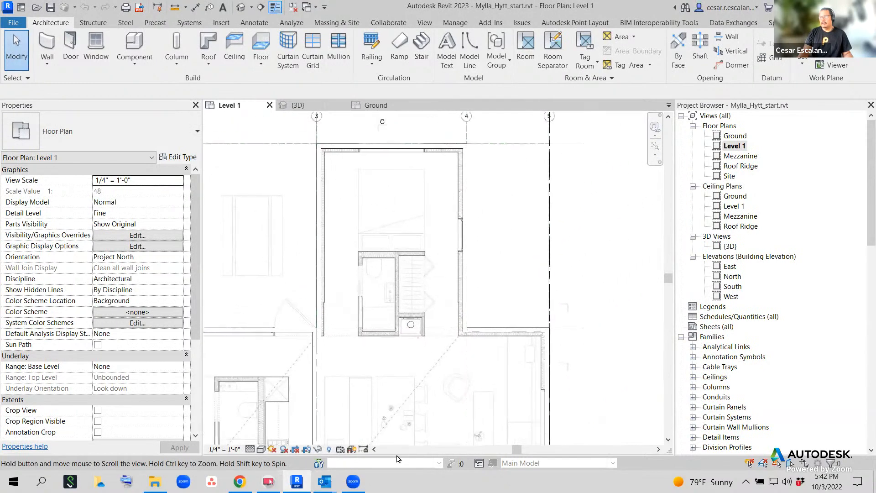
scroll(387, 292, down, 2)
scroll(397, 389, up, 1)
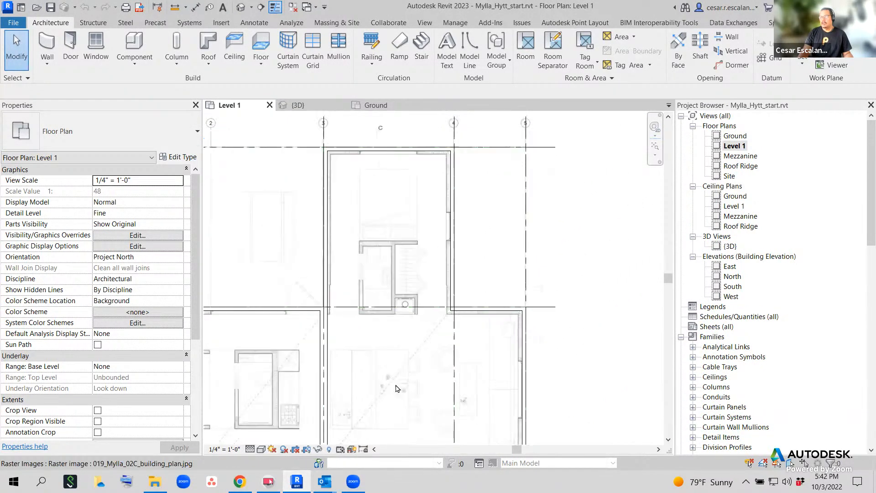
middle_drag(443, 296, 582, 169)
middle_drag(551, 246, 480, 298)
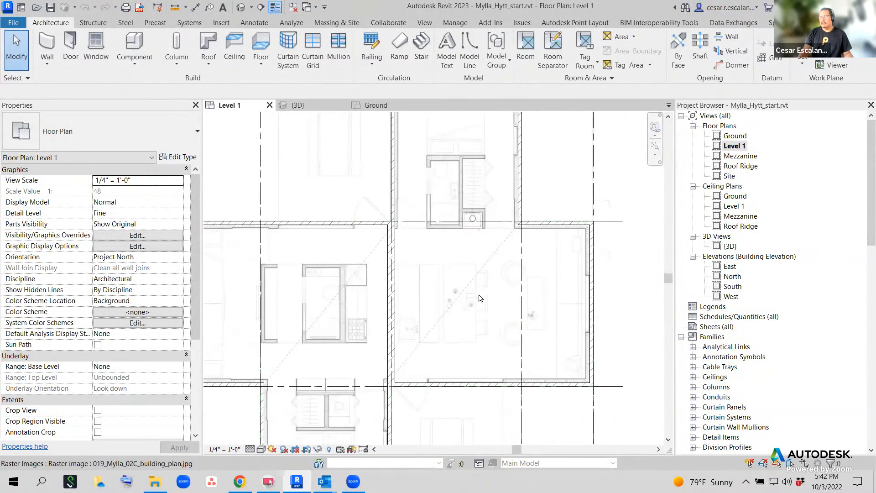
scroll(481, 298, down, 1)
scroll(563, 328, down, 2)
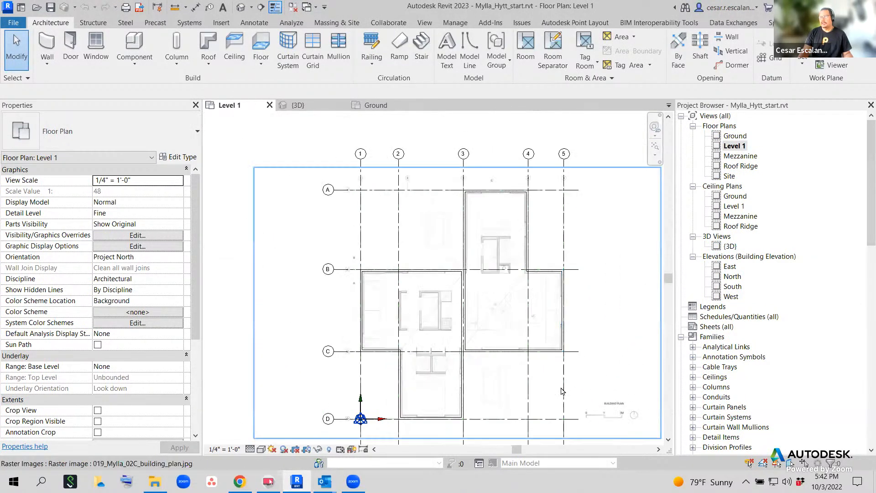
scroll(348, 355, down, 2)
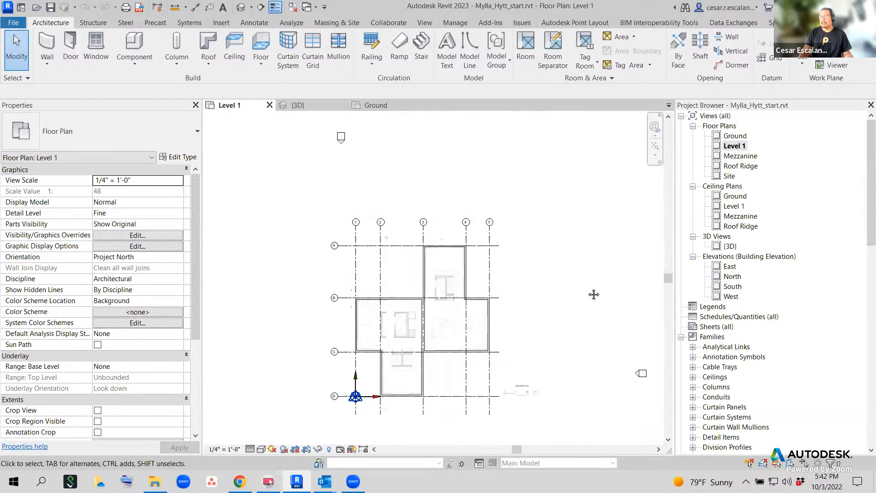
middle_drag(594, 295, 602, 258)
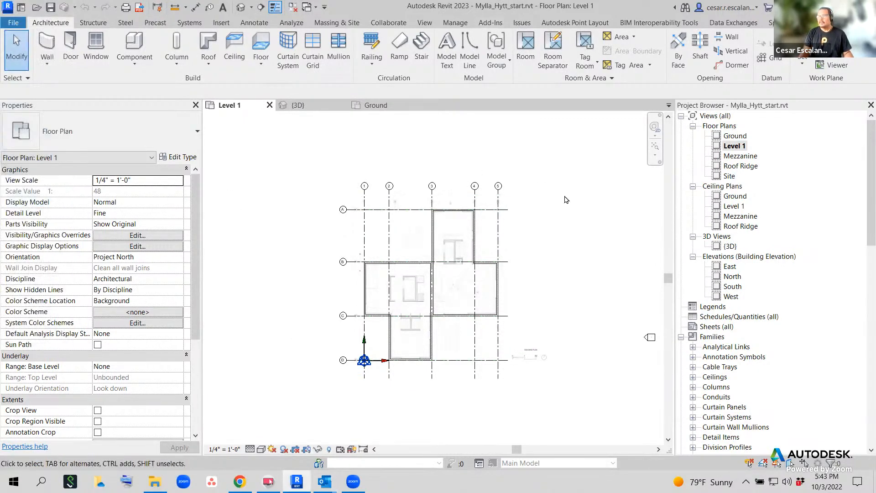
middle_drag(626, 164, 624, 177)
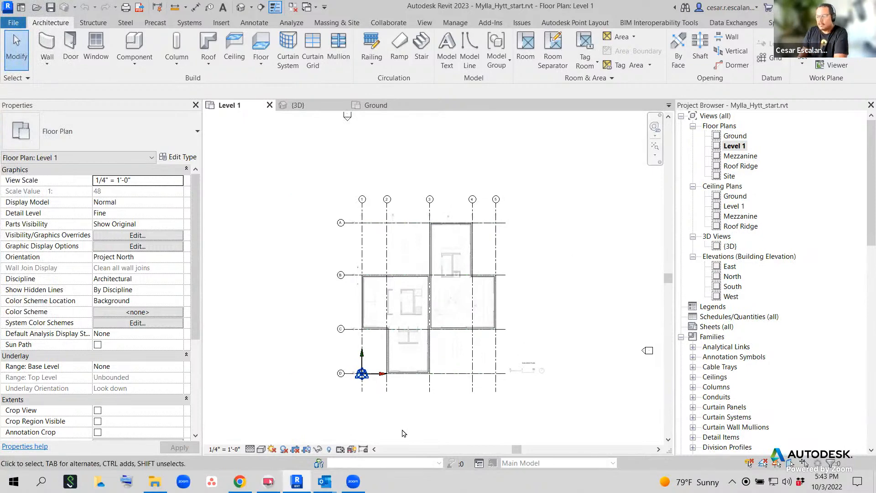
Select the exterior brick wall along grid A, at its corner with grid 3 on Level 1.
scroll(463, 279, up, 3)
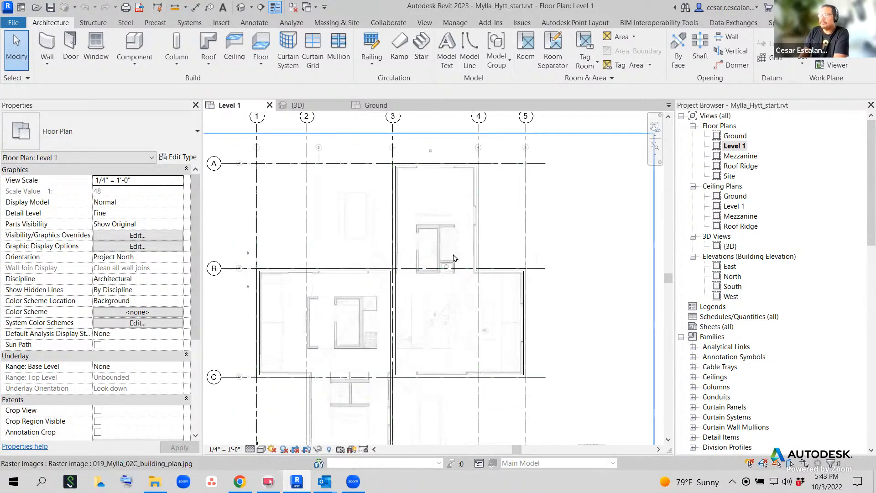
scroll(611, 287, up, 1)
scroll(396, 198, up, 3)
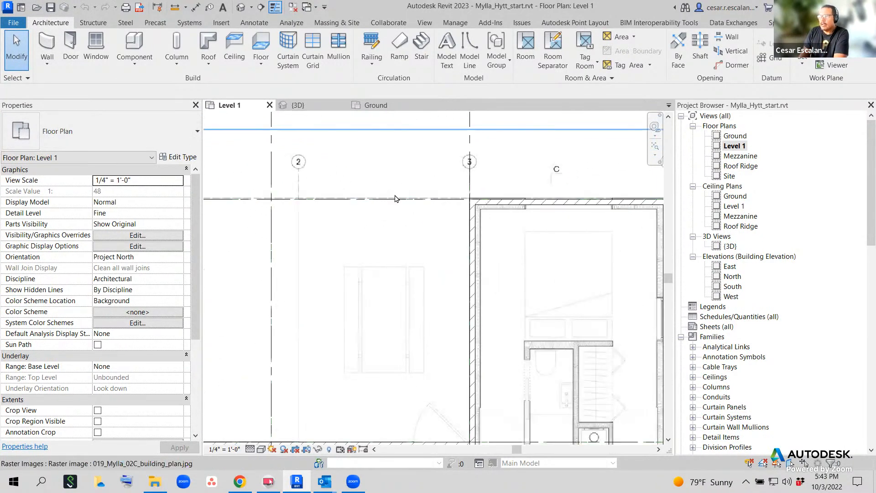
scroll(459, 224, up, 3)
middle_drag(507, 234, 426, 322)
scroll(327, 335, up, 3)
scroll(426, 323, up, 3)
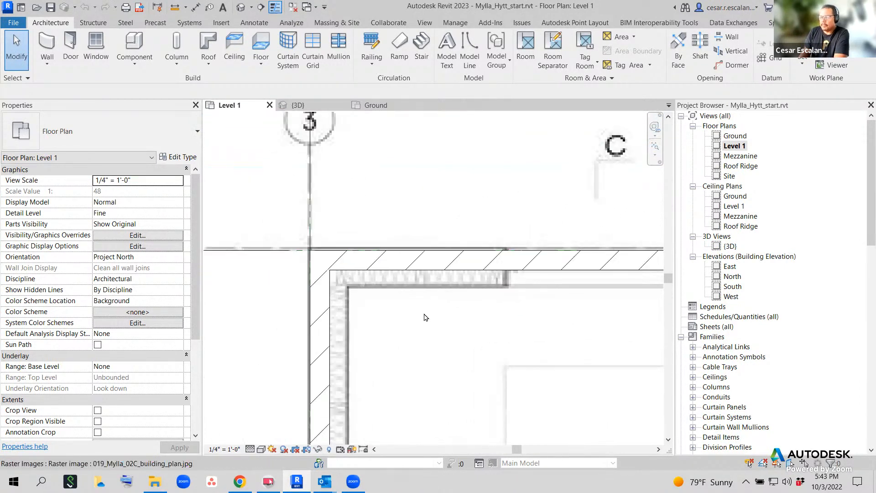
click(392, 276)
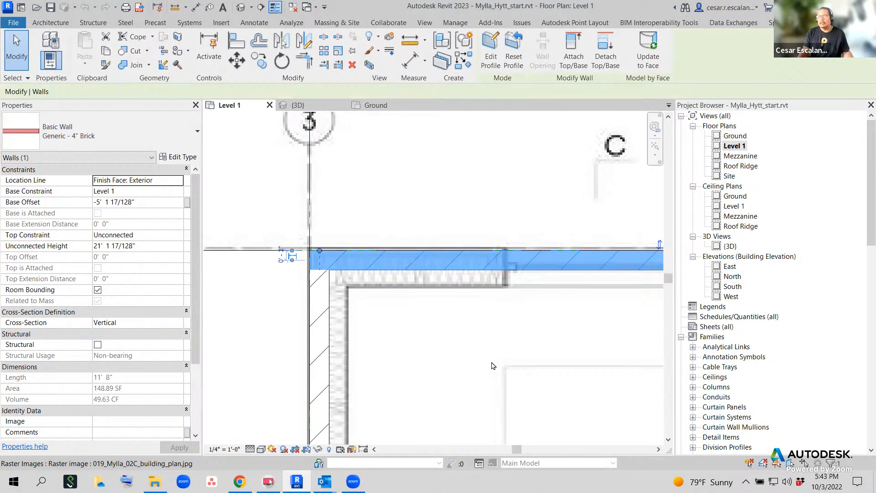
click(165, 138)
click(165, 137)
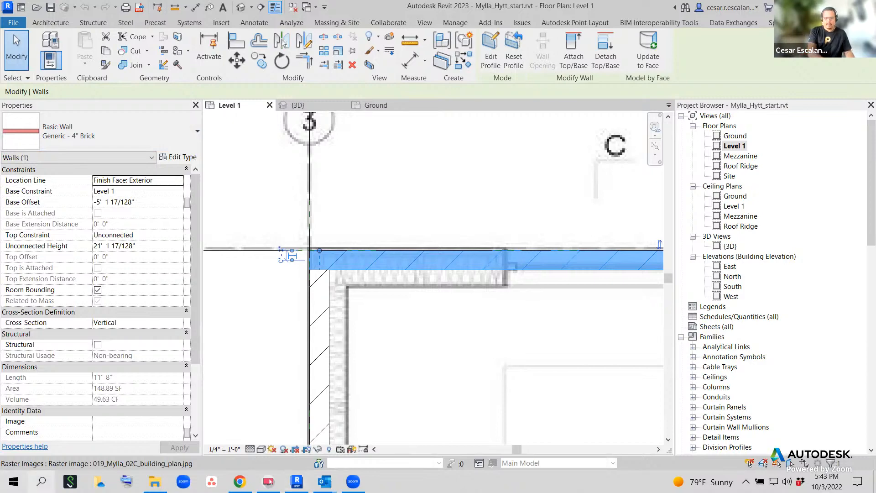
Find and launch ZoomIt.exe, and start its drawing mode over the Revit screen.
key(super)
text(zoom)
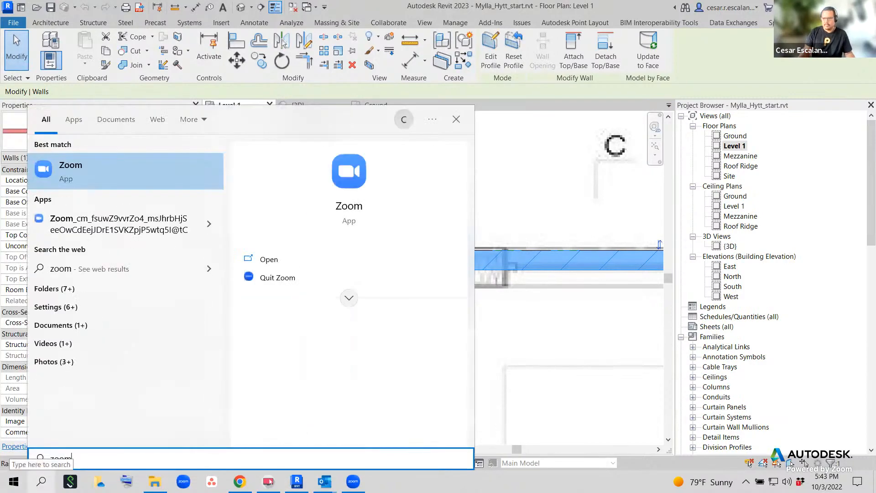
text(i)
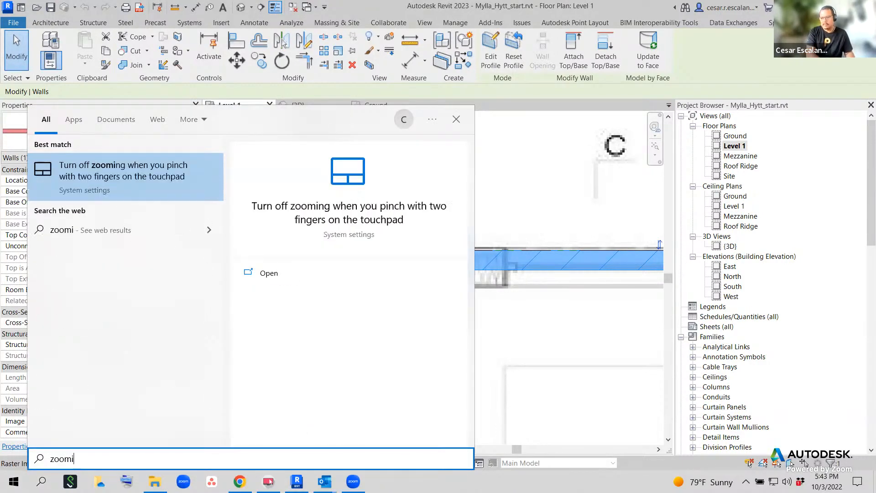
text(t)
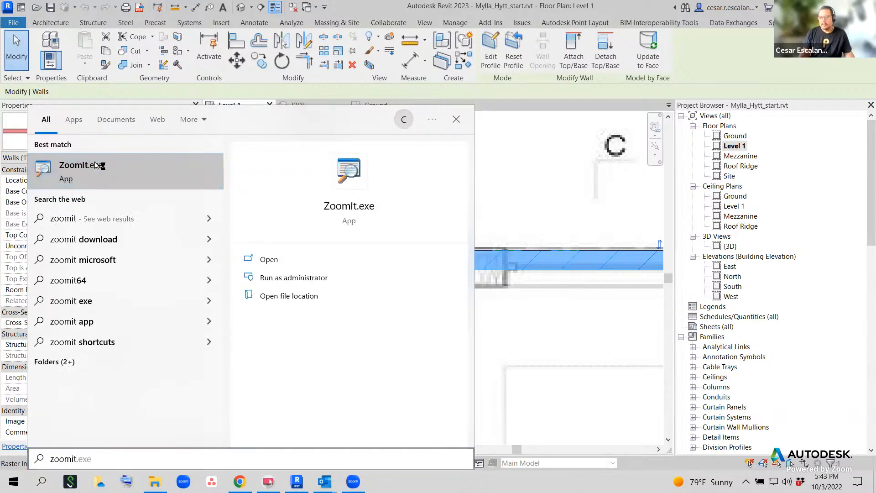
click(95, 164)
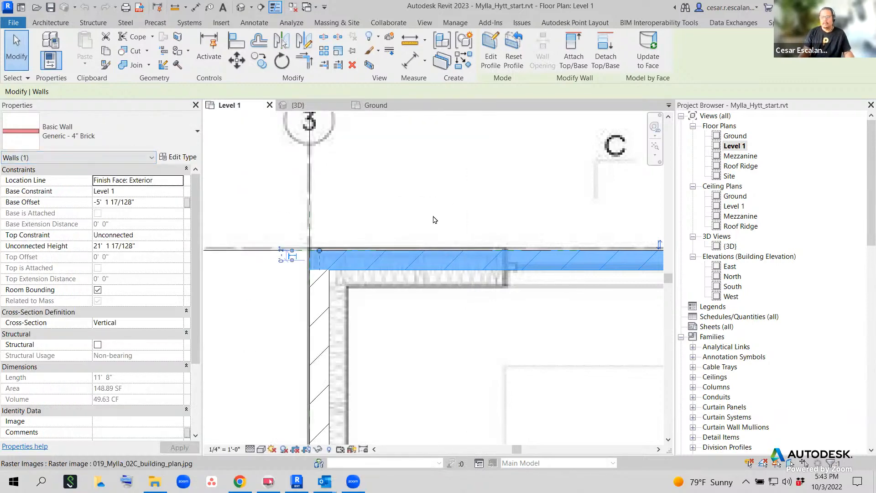
key(ctrl+2)
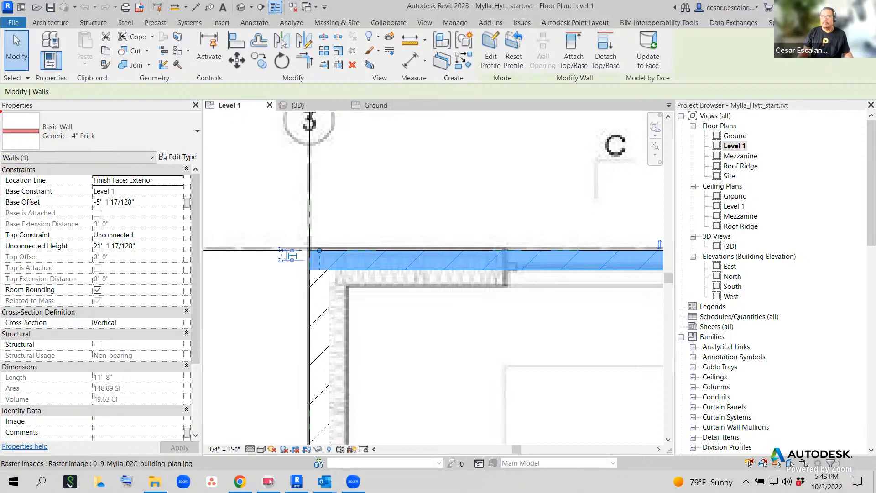
Frame the selected wall's type name in red, and view the wall's full length between grids 3 and 4.
ctrl+drag(1, 110, 210, 153)
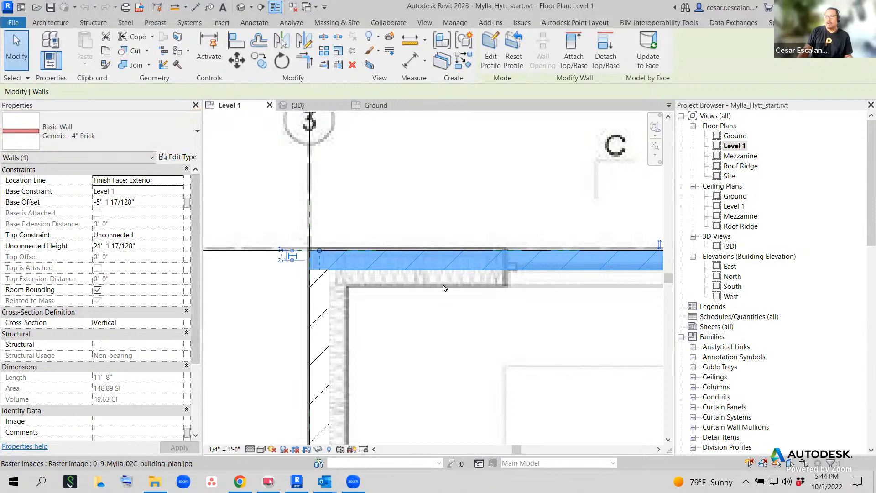
scroll(445, 288, down, 1)
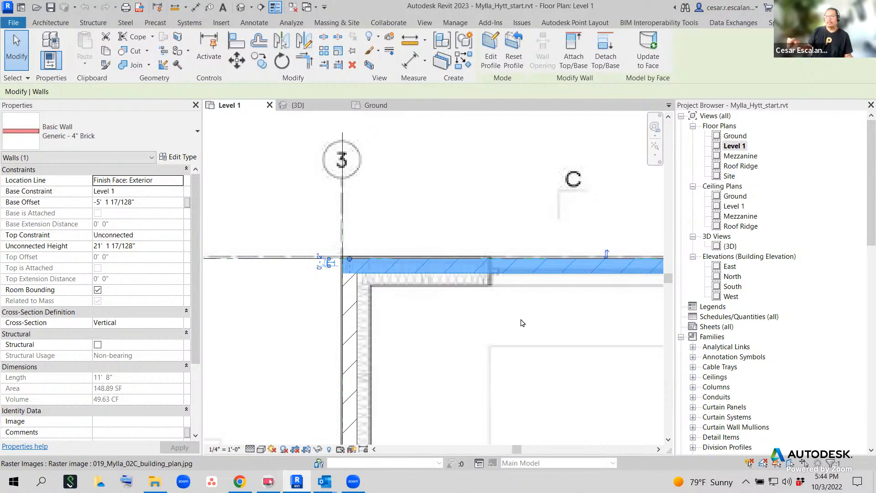
scroll(465, 324, down, 1)
middle_drag(452, 350, 369, 317)
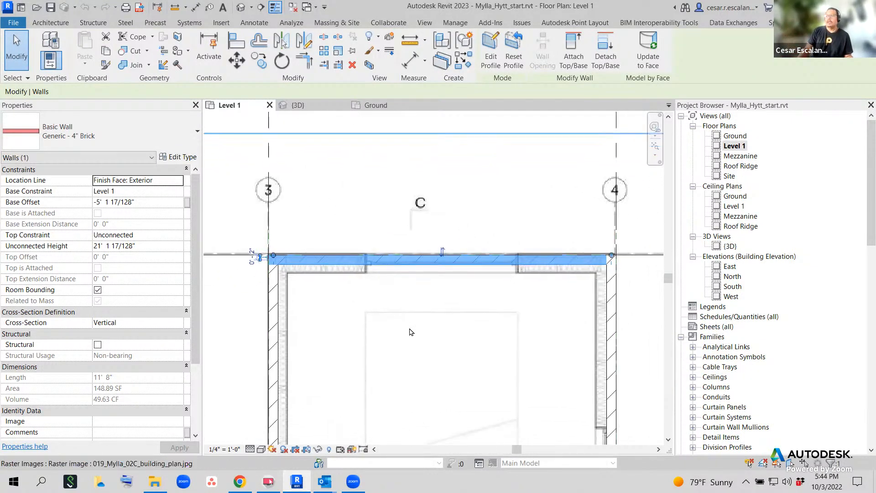
Start the Wall command, review the placement options and properties for new walls, and leave the command.
click(69, 25)
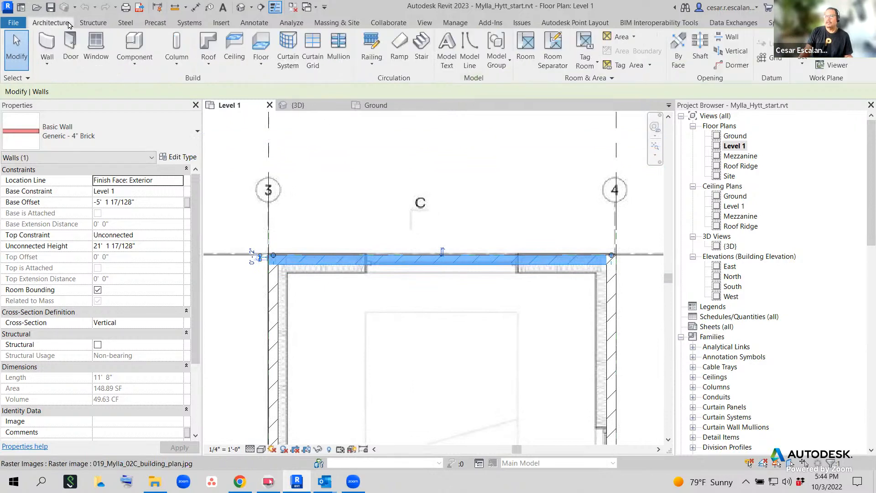
click(47, 50)
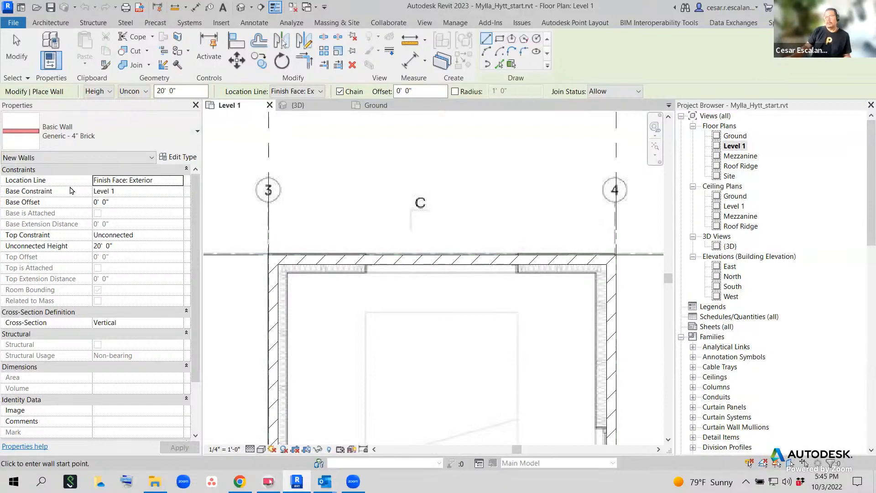
key(Escape)
key(Escape)
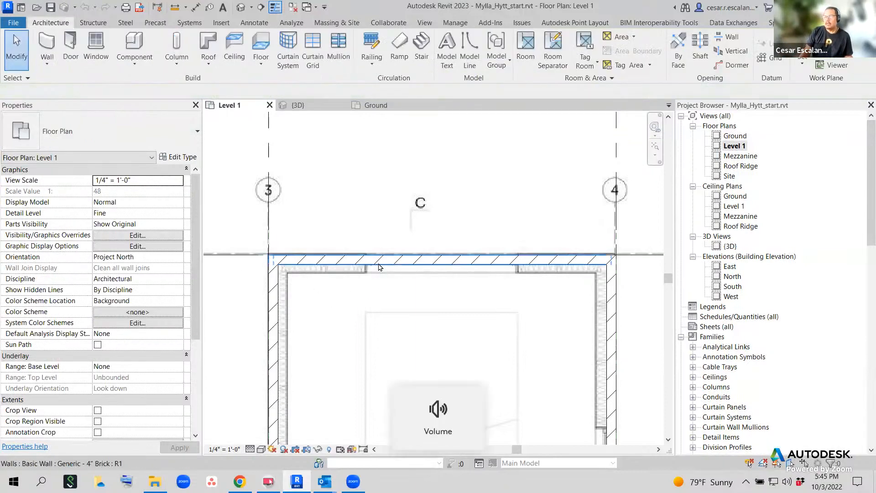
Select the exterior brick wall between grids 3 and 4, examine both its ends, and circle its flip control in red.
click(378, 263)
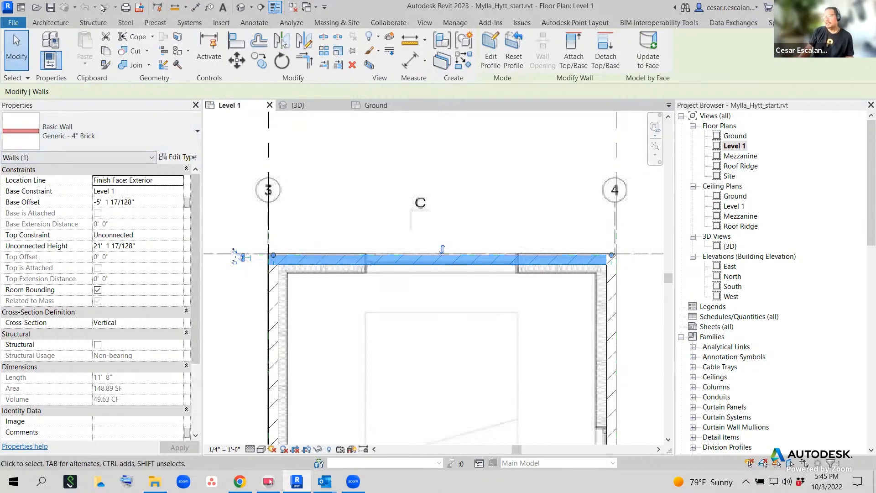
scroll(299, 256, up, 3)
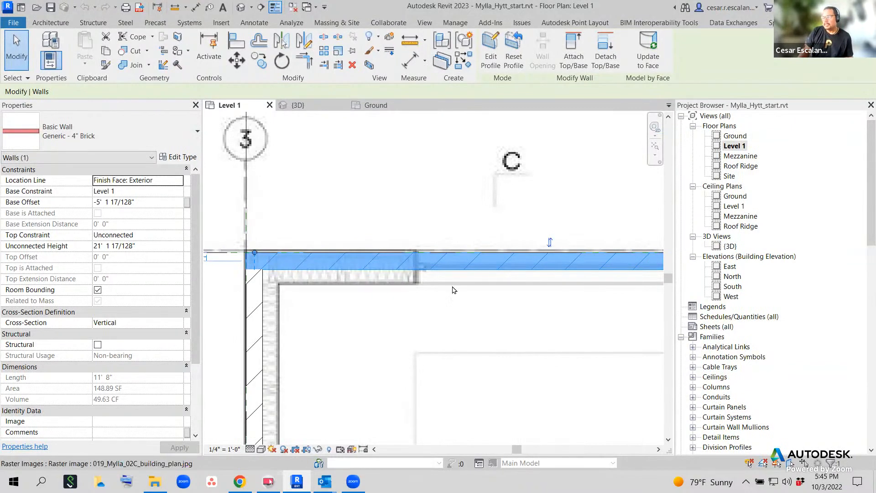
middle_drag(534, 292, 285, 305)
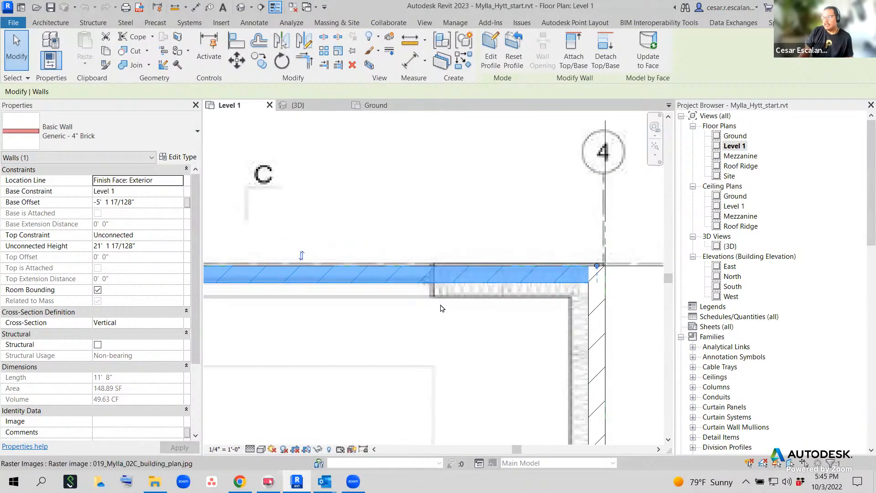
middle_drag(418, 313, 603, 277)
scroll(601, 276, down, 1)
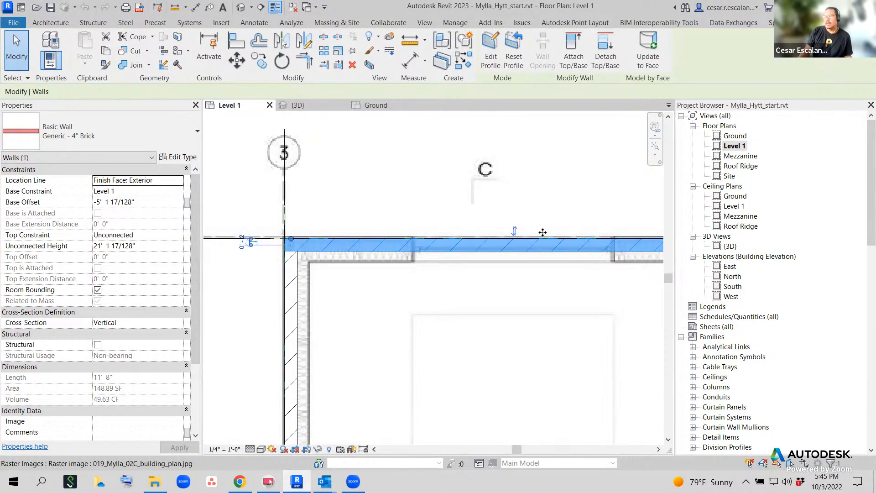
scroll(544, 265, up, 2)
key(ctrl+2)
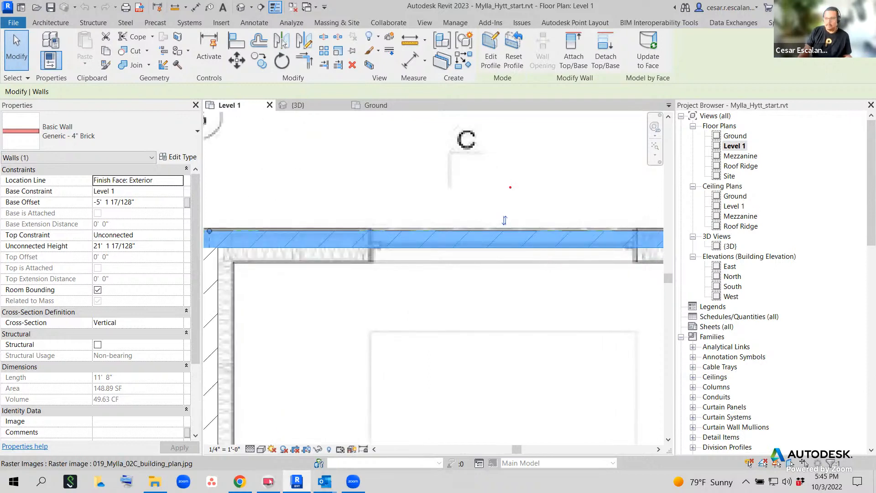
mouse_move(508, 199)
mouse_down()
mouse_move(491, 236)
mouse_move(512, 192)
mouse_up()
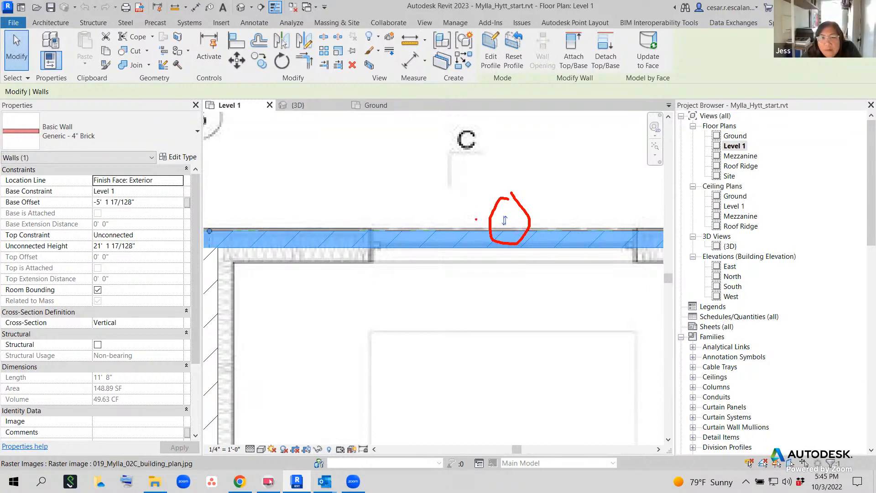
mouse_move(429, 186)
mouse_down()
mouse_move(485, 210)
mouse_move(477, 200)
mouse_move(492, 214)
mouse_up()
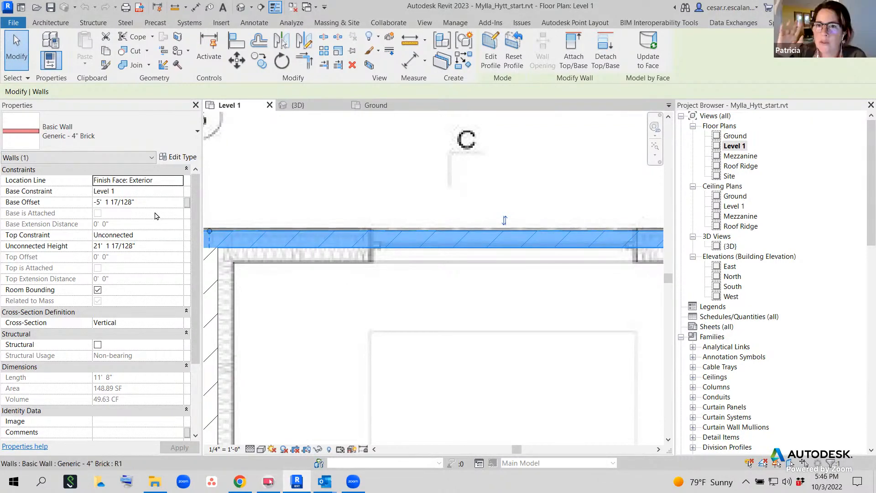
Reselect the exterior brick wall between grids 3 and 4, and mark its Base Constraint, Top Constraint and Unconnected Height in red.
click(531, 167)
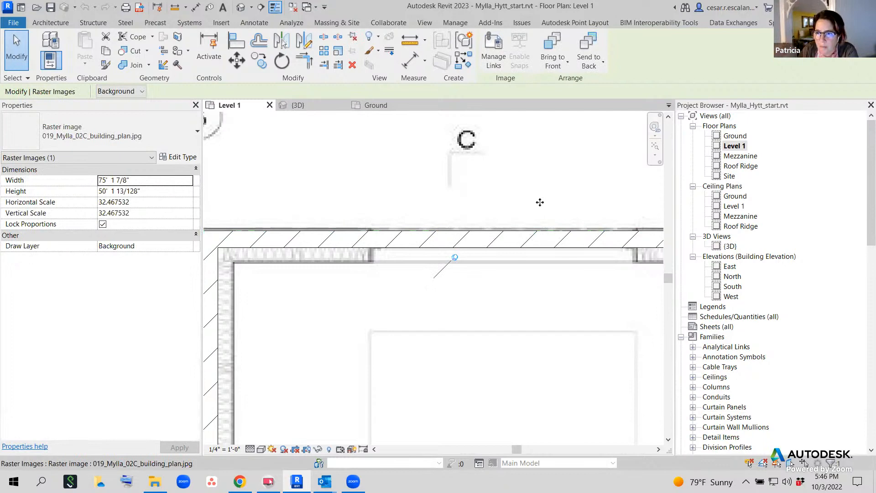
key(Escape)
click(530, 243)
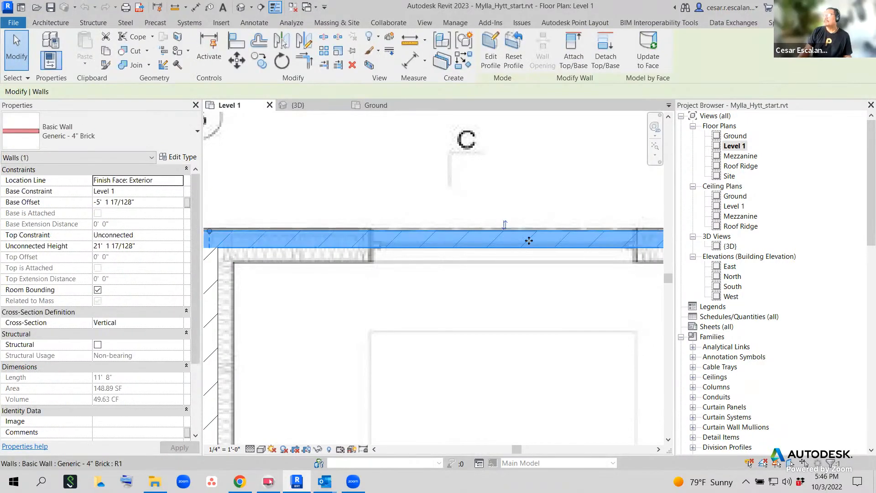
scroll(528, 241, down, 2)
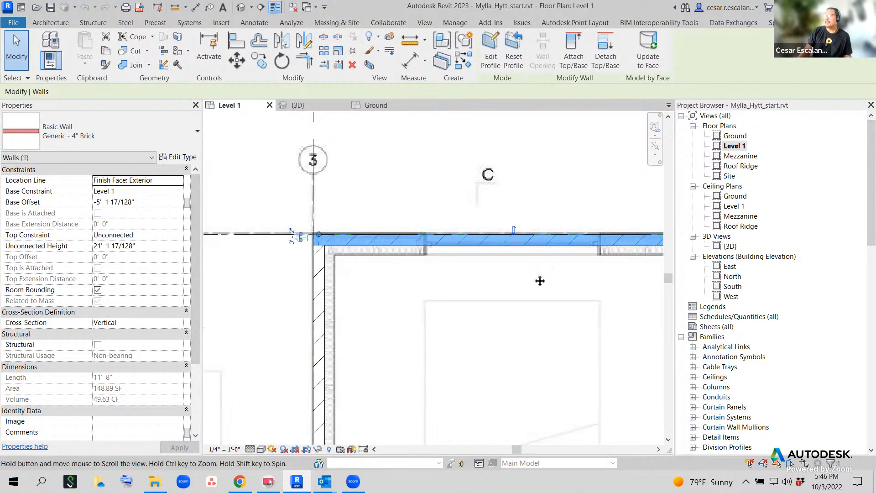
middle_drag(540, 280, 481, 290)
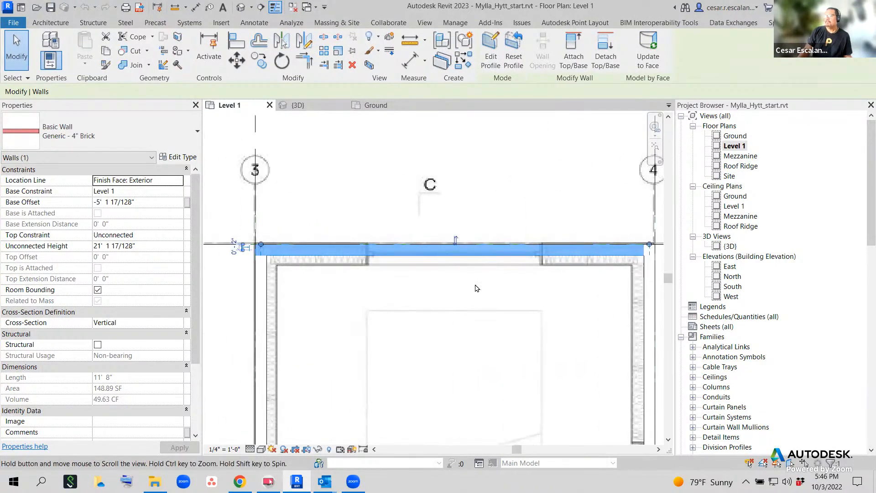
scroll(440, 268, up, 2)
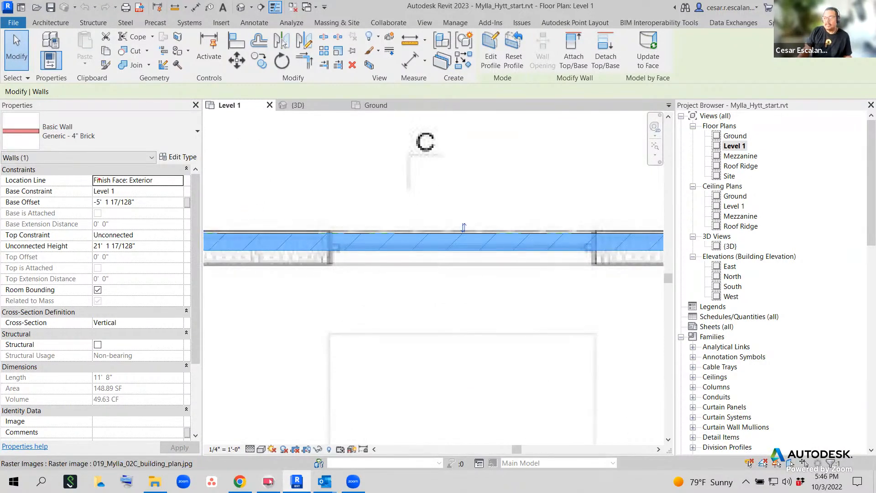
drag(4, 186, 125, 197)
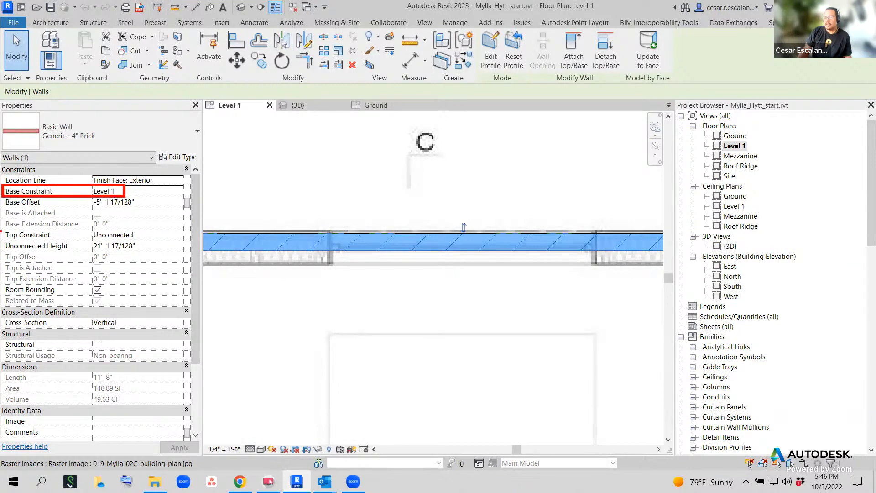
drag(1, 231, 152, 247)
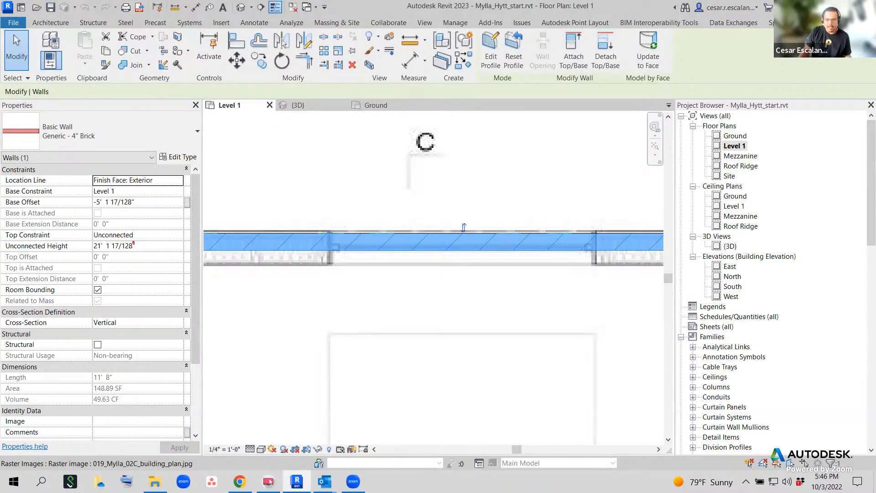
mouse_move(143, 243)
mouse_down()
mouse_move(80, 250)
mouse_move(144, 239)
mouse_up()
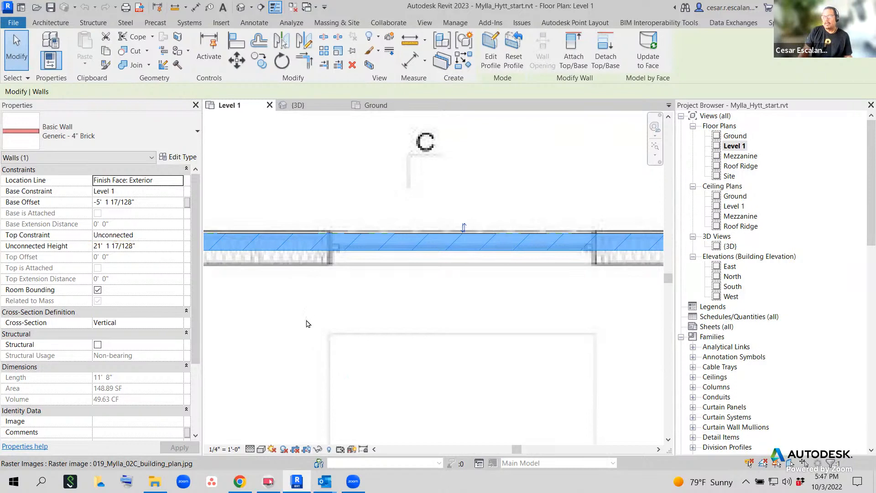
Review the wall's dimension, identity, phasing and IFC properties, and frame the Edit Type command in red.
drag(194, 357, 200, 431)
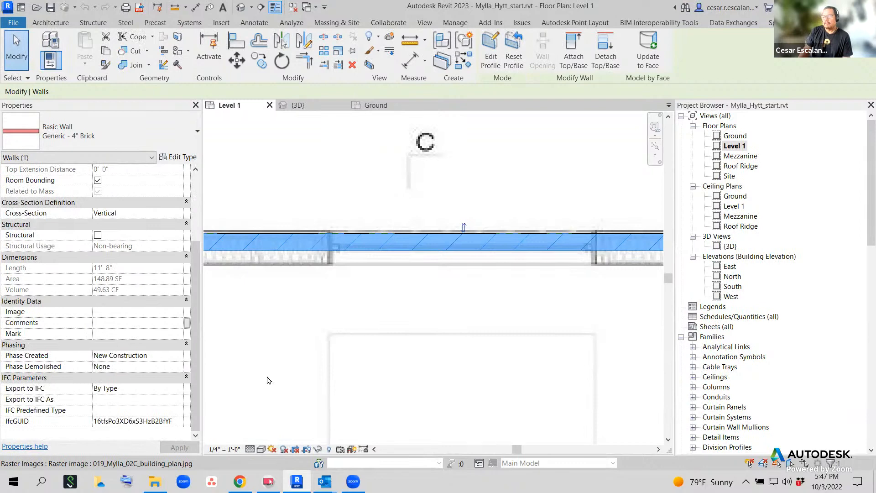
middle_drag(396, 322, 452, 360)
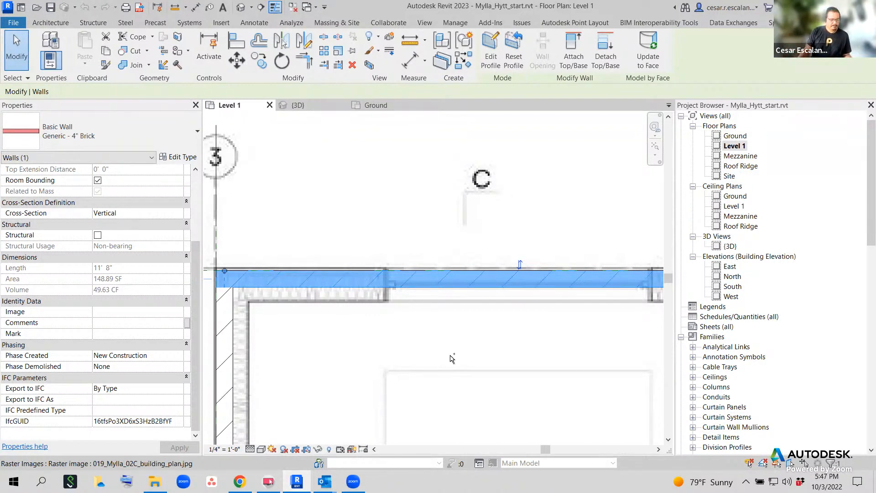
drag(150, 147, 207, 172)
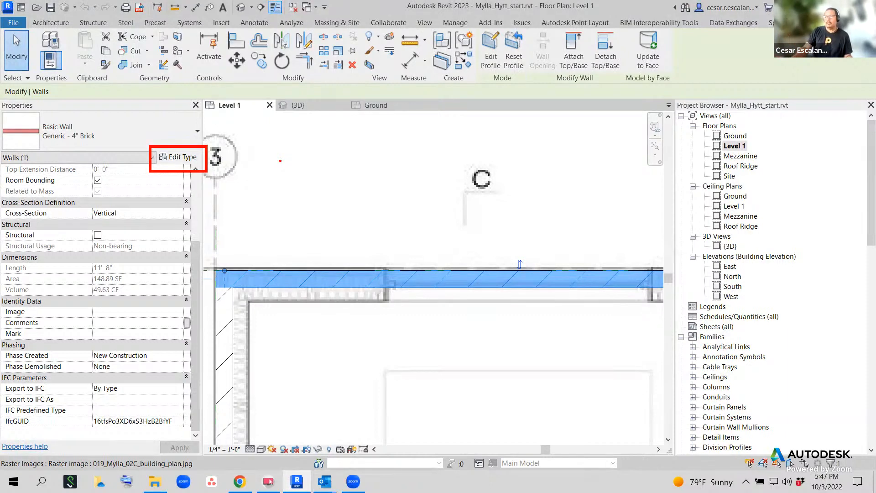
Set the Type Mark of the Generic - 4" Brick wall type to 01B2.
click(169, 159)
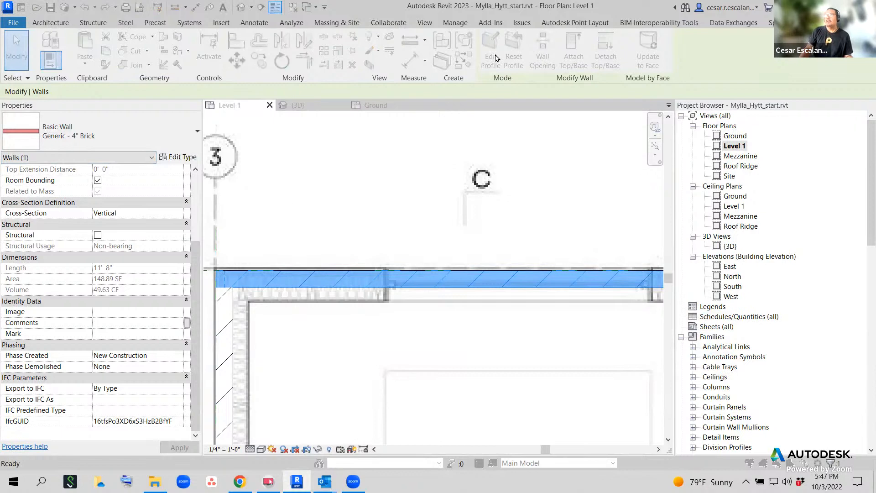
click(179, 157)
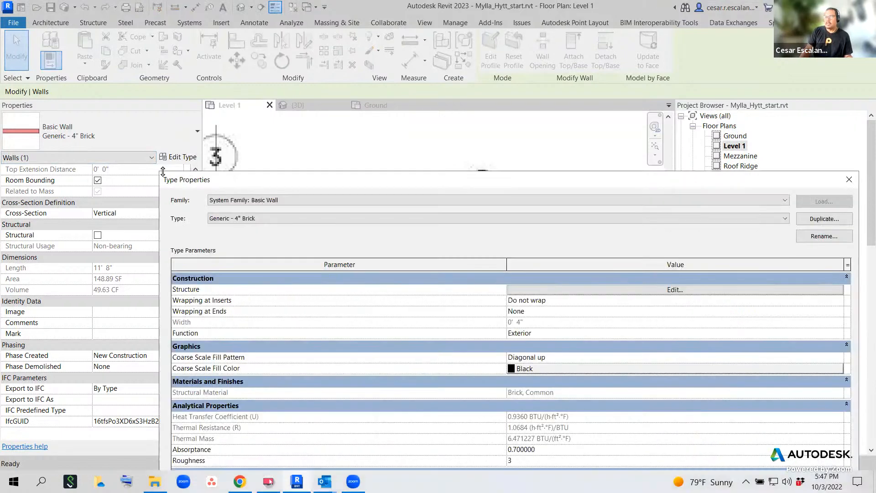
drag(159, 171, 613, 323)
drag(676, 364, 351, 25)
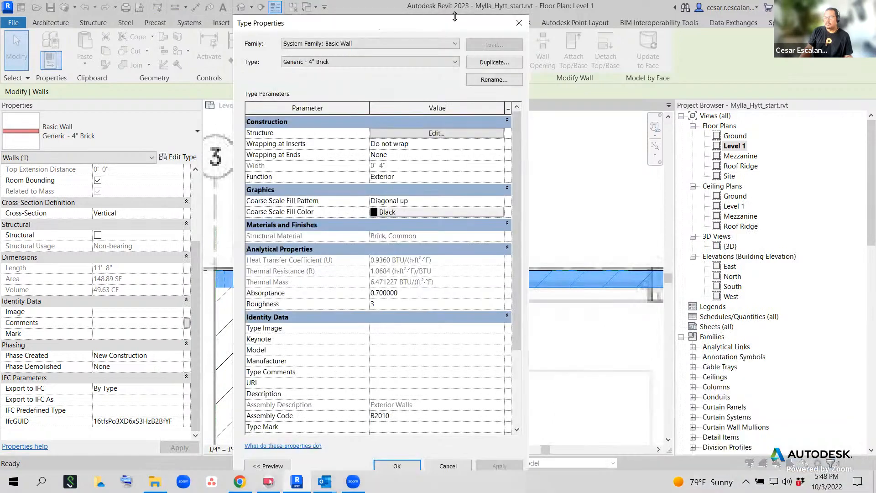
drag(456, 18, 432, 18)
scroll(450, 228, down, 3)
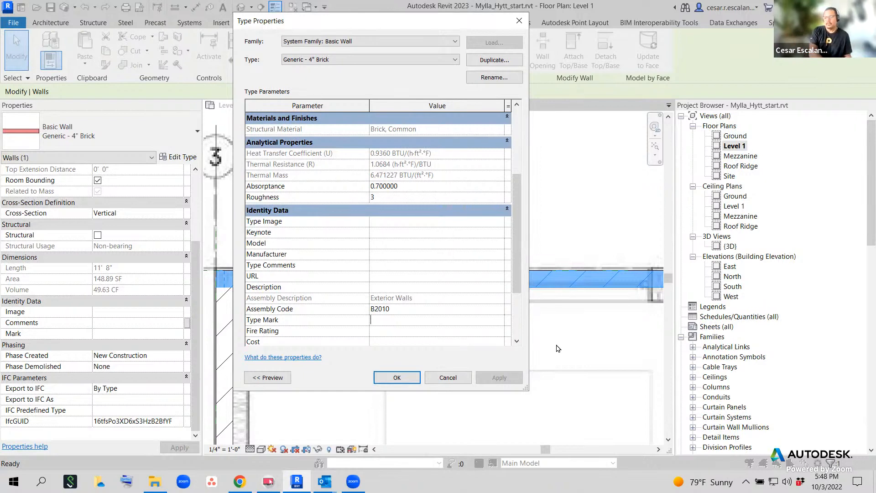
text(01B2)
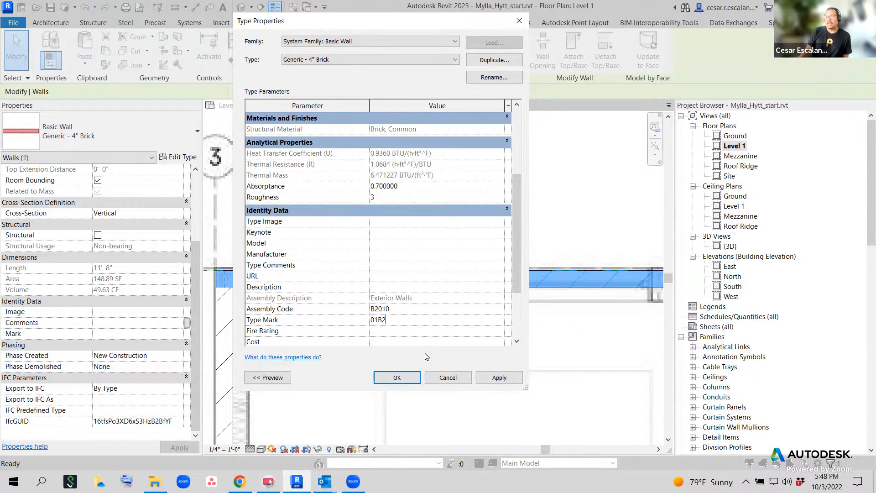
click(408, 382)
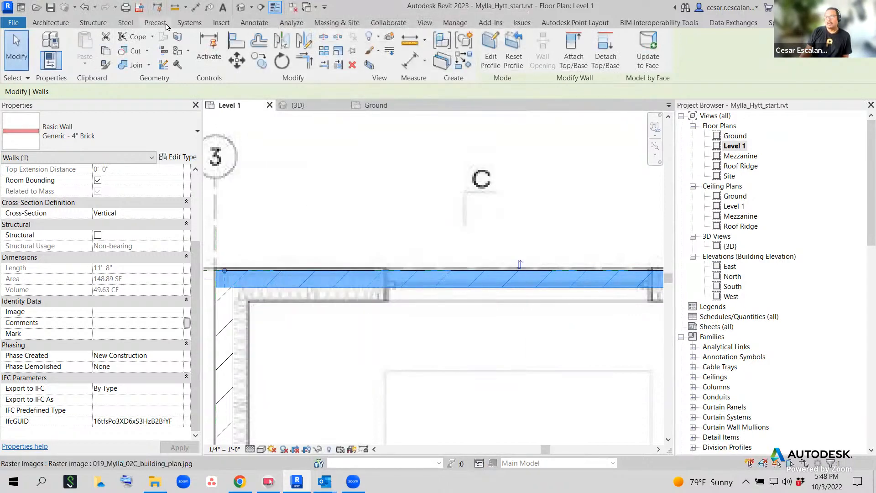
Tag the exterior brick wall between grids 3 and 4 by category, using a horizontal tag with an attached-end leader.
click(255, 23)
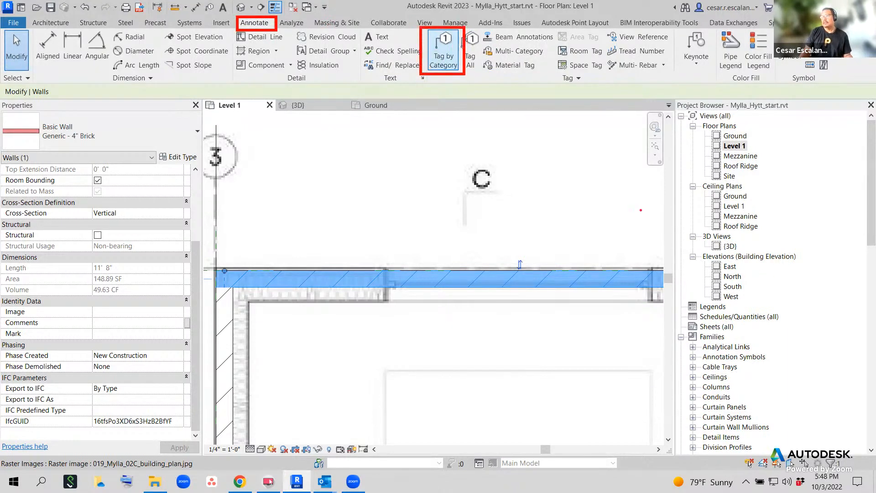
click(443, 49)
click(441, 280)
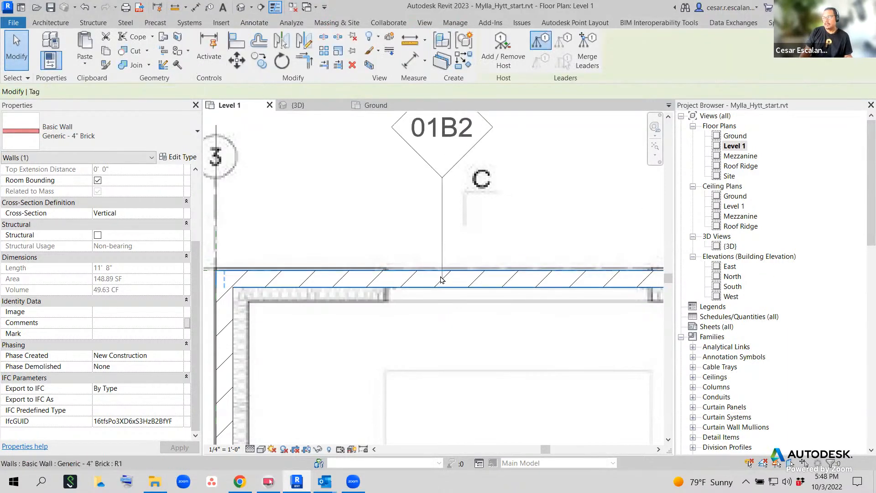
middle_drag(440, 278, 372, 276)
scroll(373, 277, down, 1)
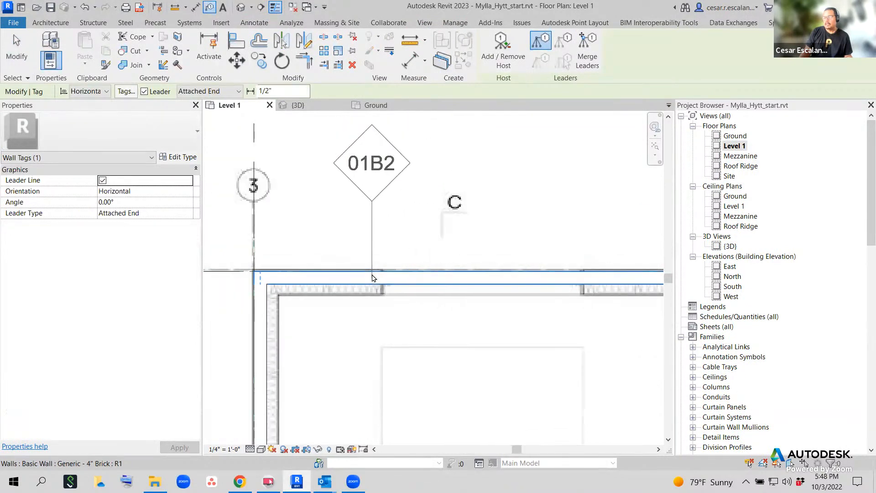
scroll(373, 277, down, 1)
key(Escape)
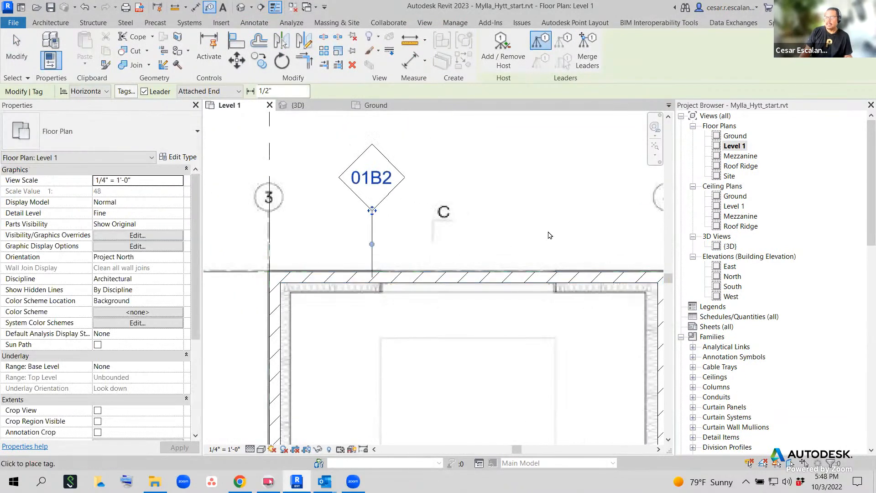
scroll(592, 281, down, 3)
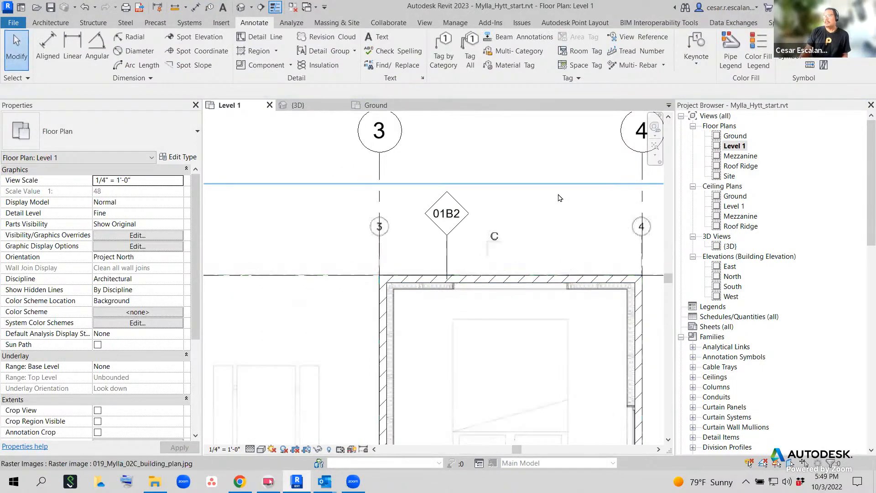
Inspect the wall tag and its leader on the exterior brick wall between grids 3 and 4.
scroll(458, 246, up, 4)
click(442, 257)
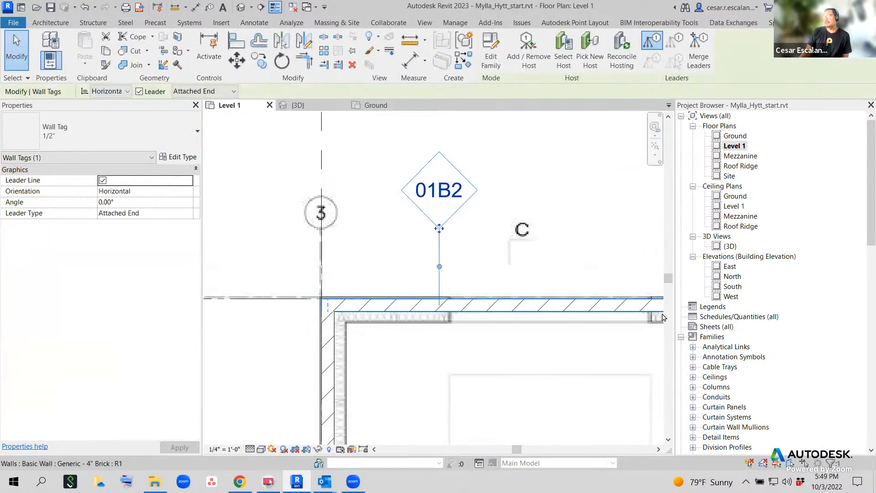
click(467, 262)
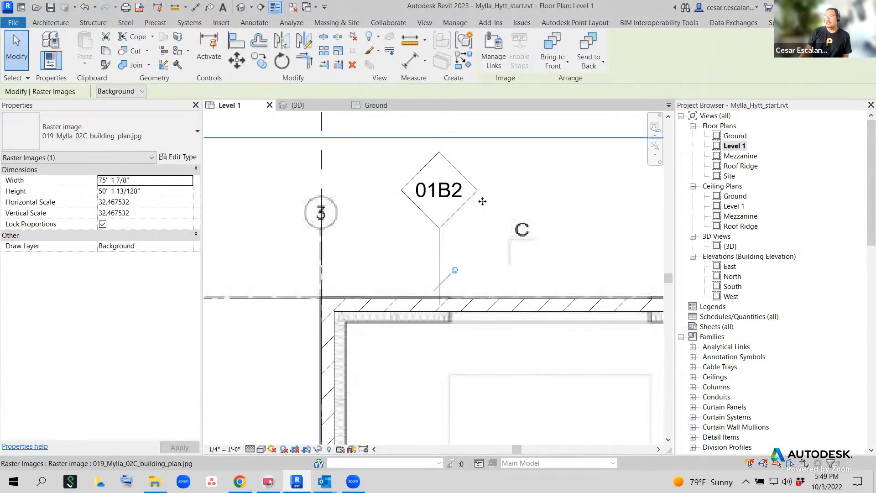
scroll(490, 232, down, 2)
scroll(411, 290, down, 3)
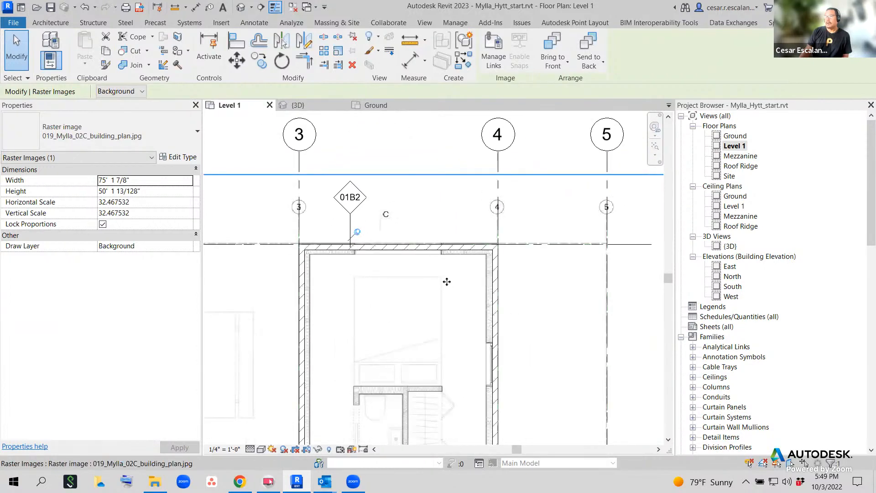
Tag the brick walls along grids 4 and 3 by category, using horizontal tags with attached-end leaders.
click(51, 23)
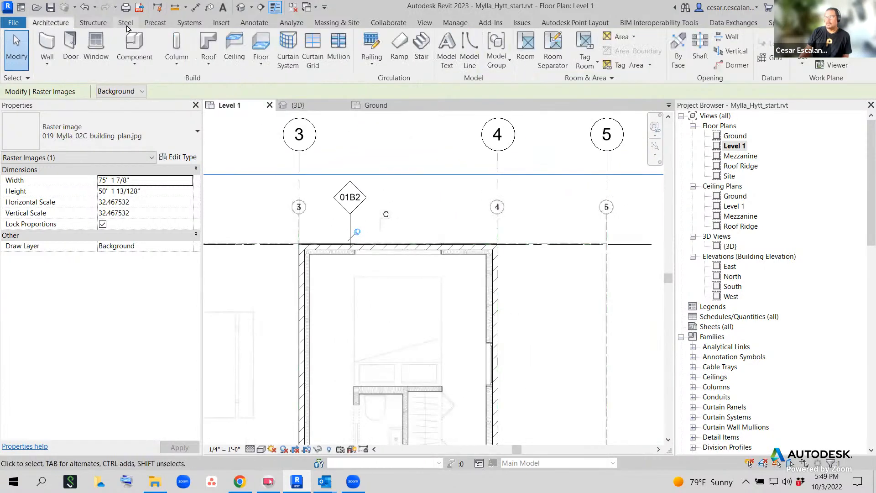
click(255, 25)
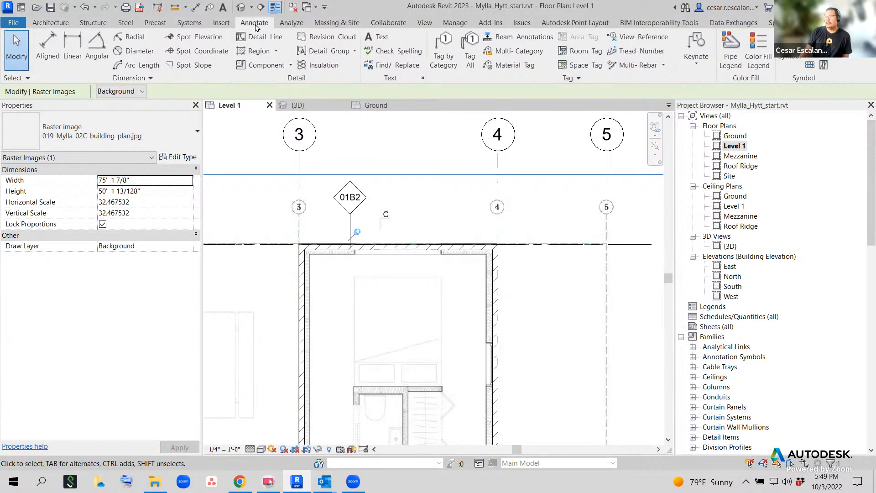
click(443, 50)
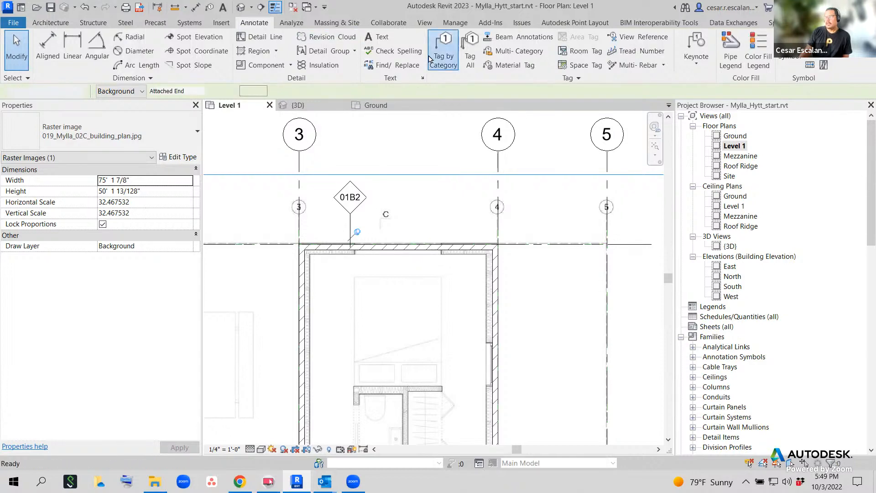
click(500, 309)
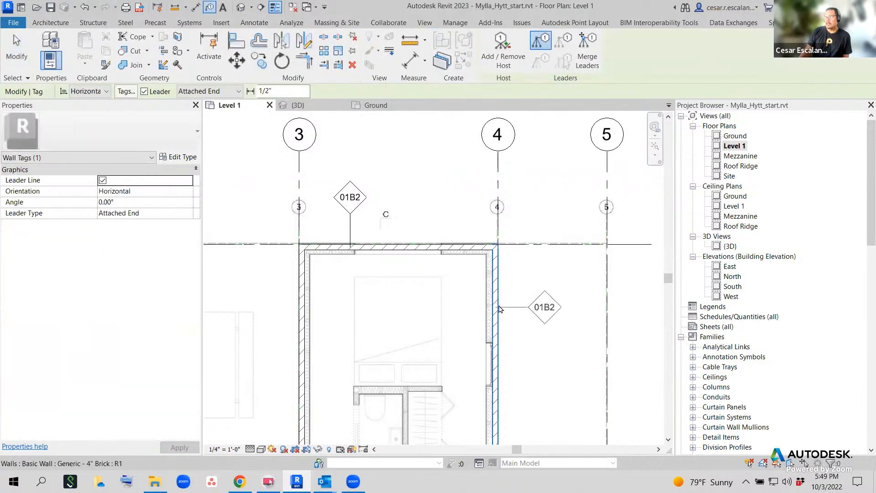
click(301, 322)
click(301, 322)
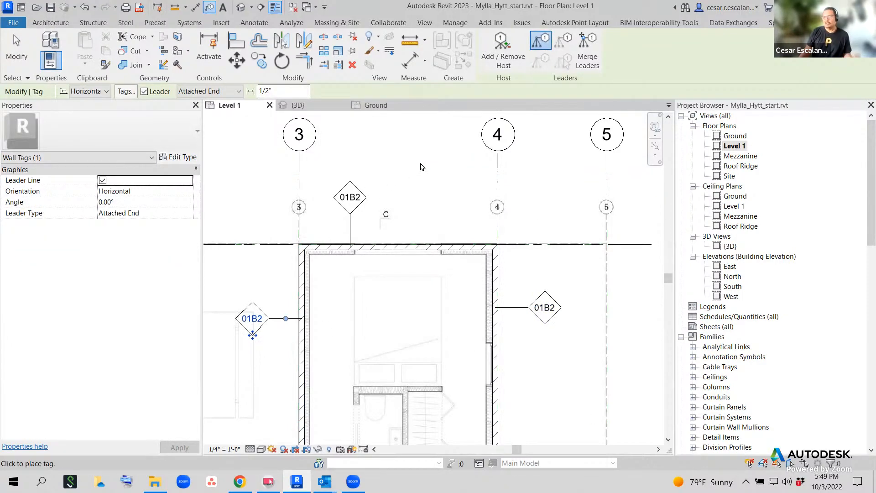
click(455, 227)
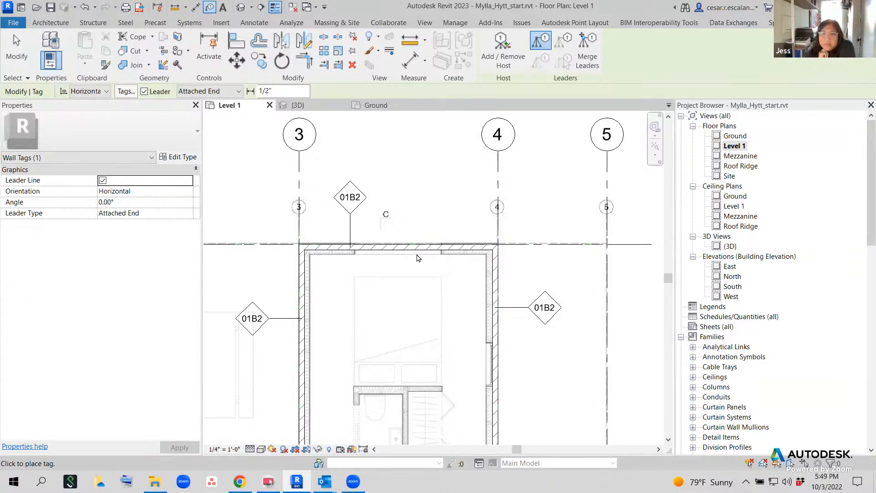
key(Escape)
key(Escape)
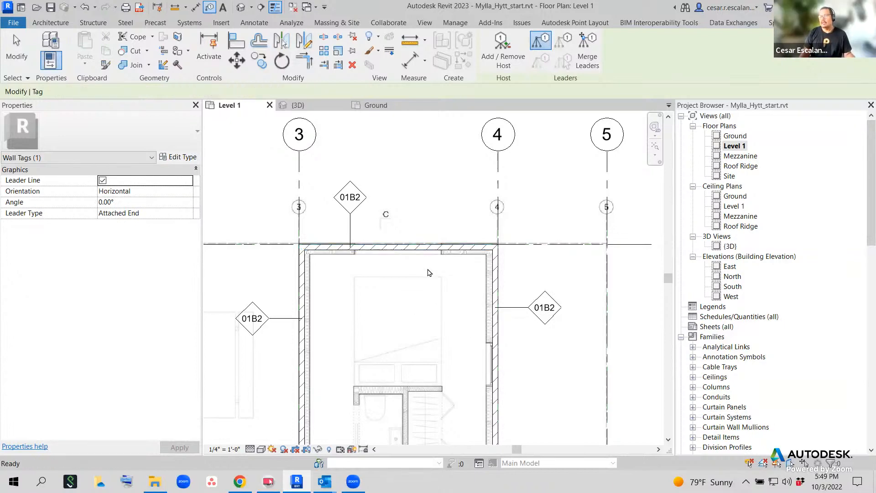
In the type properties of the Generic - 4" Brick wall between grids 3 and 4, enter A1 as the Type Mark.
click(412, 249)
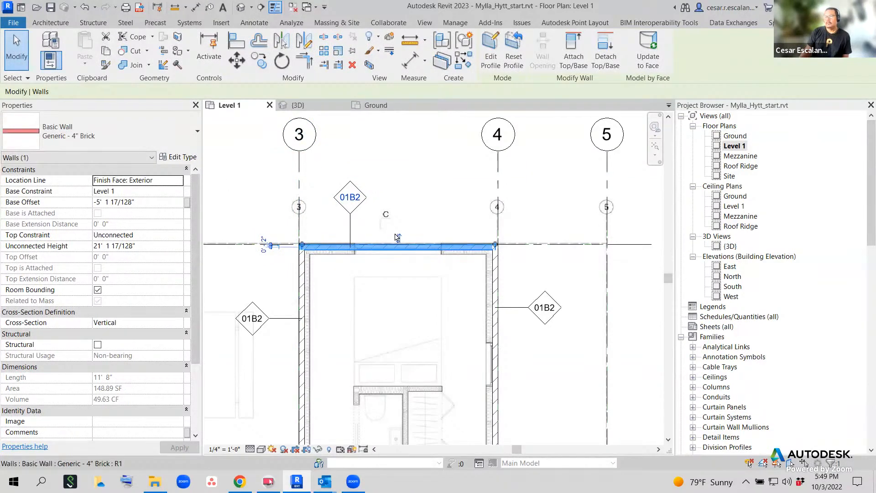
click(182, 157)
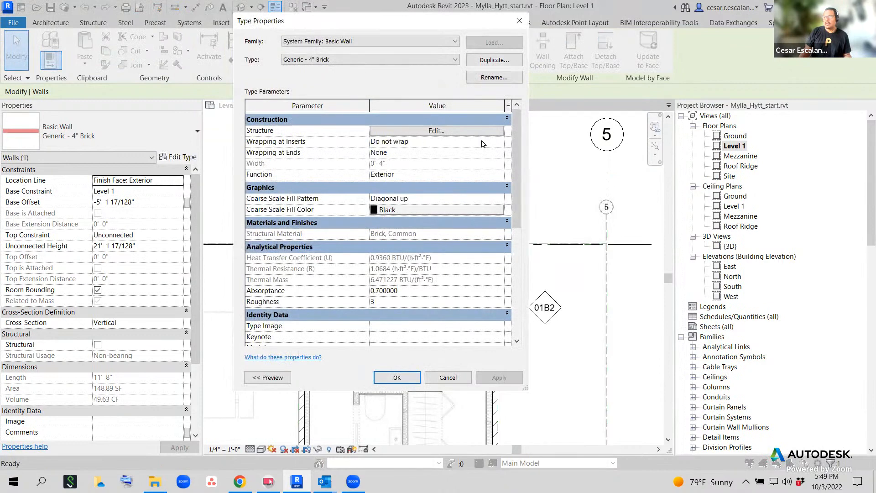
drag(516, 161, 516, 270)
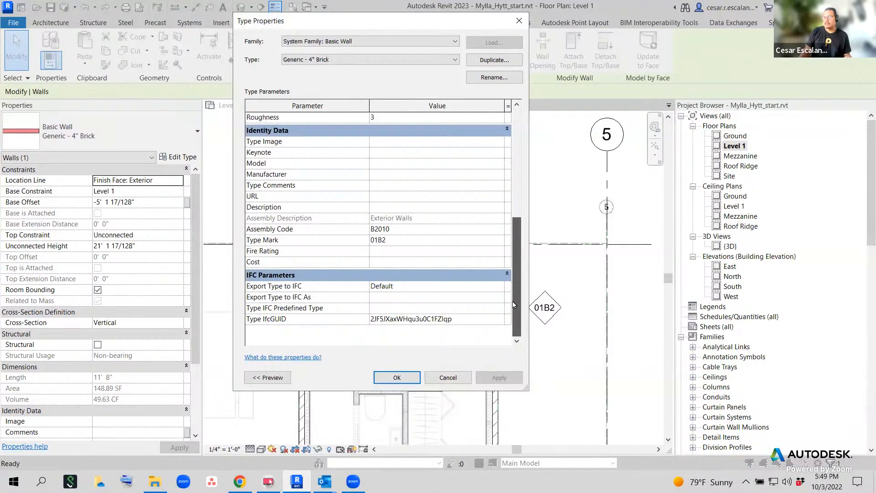
drag(514, 305, 506, 297)
click(411, 244)
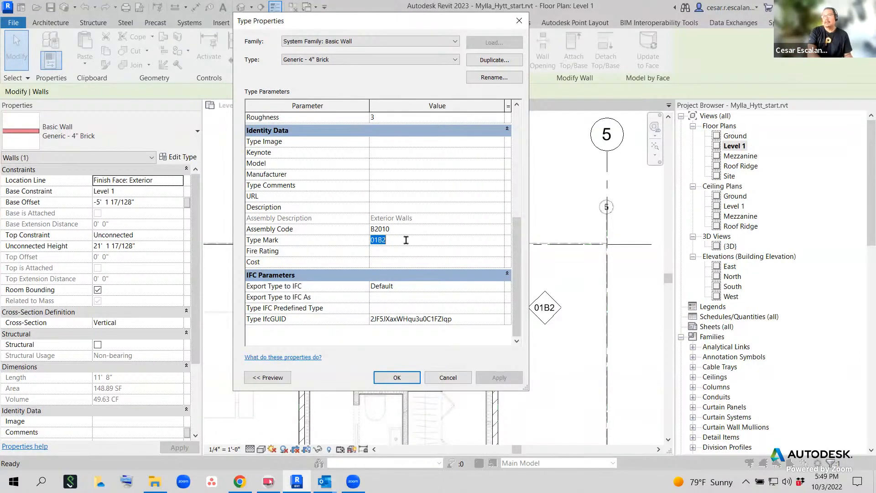
text(A1)
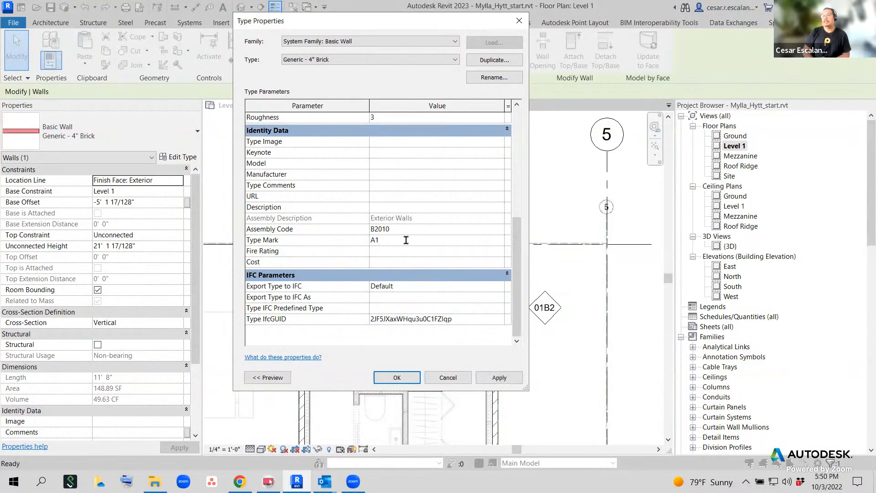
Circle the visible wall tags in red on the plan, and accept the type property change.
drag(317, 19, 103, 62)
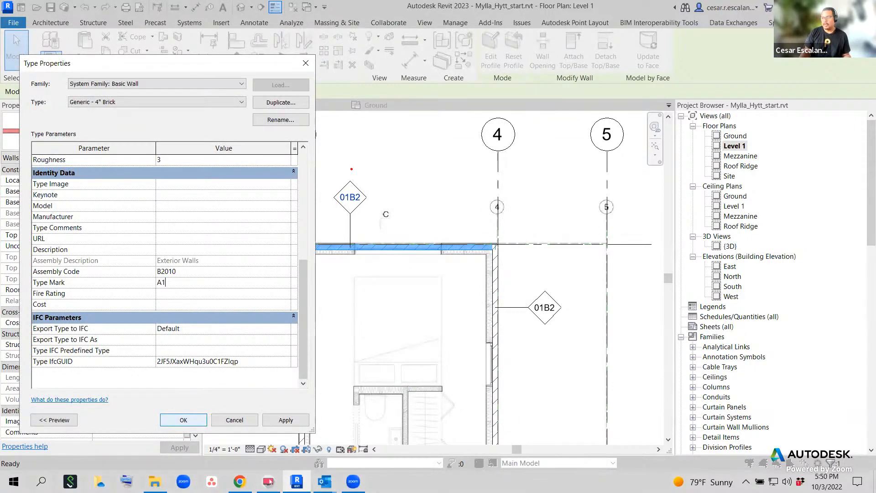
mouse_move(351, 167)
mouse_down()
mouse_move(379, 211)
mouse_move(352, 169)
mouse_up()
mouse_move(544, 279)
mouse_down()
mouse_move(515, 326)
mouse_move(557, 287)
mouse_up()
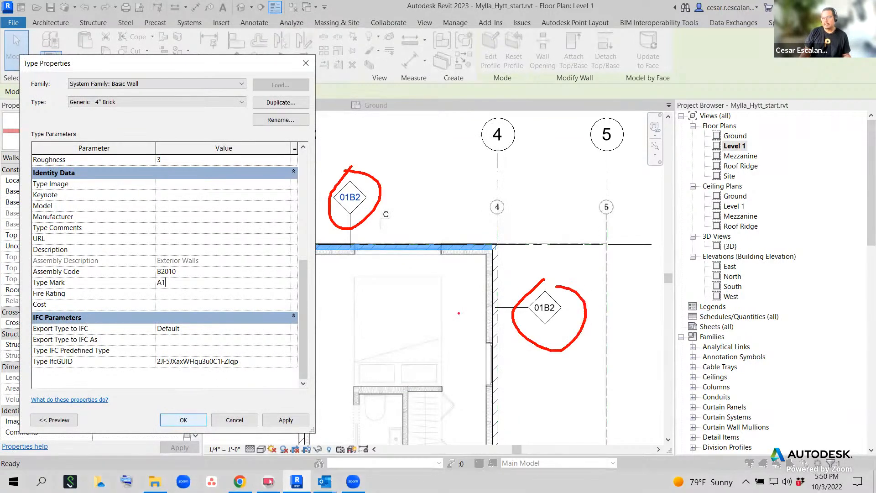
mouse_move(172, 409)
mouse_down()
mouse_move(192, 399)
mouse_move(162, 405)
mouse_up()
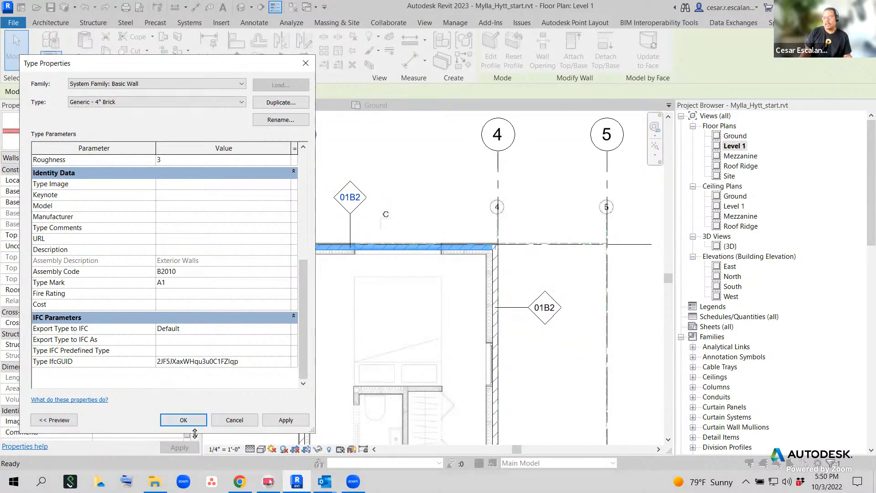
click(177, 422)
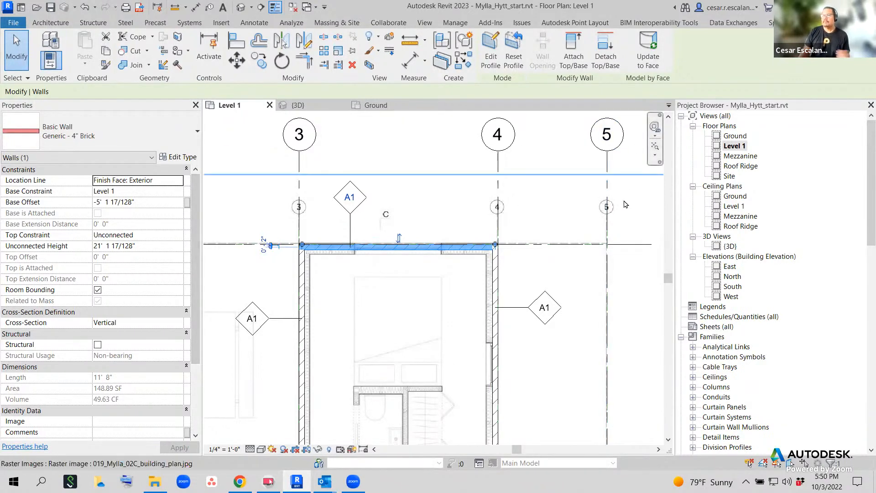
click(553, 226)
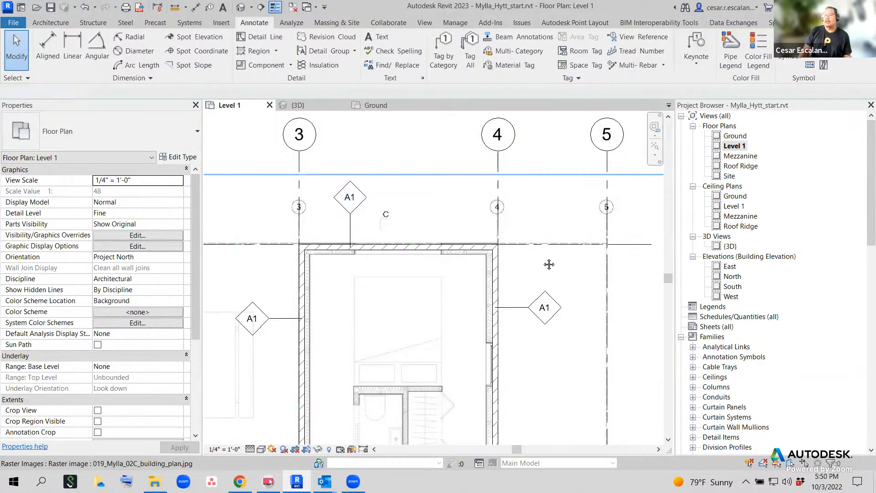
Move the A1 tag of the wall along grid 4 closer to the wall and up toward its corner.
middle_drag(543, 262, 570, 261)
scroll(571, 264, down, 1)
scroll(568, 274, up, 4)
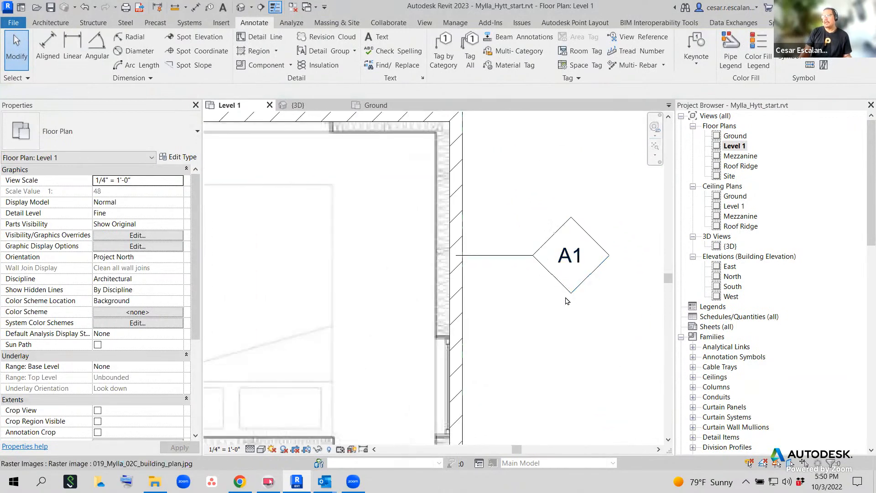
scroll(525, 350, down, 1)
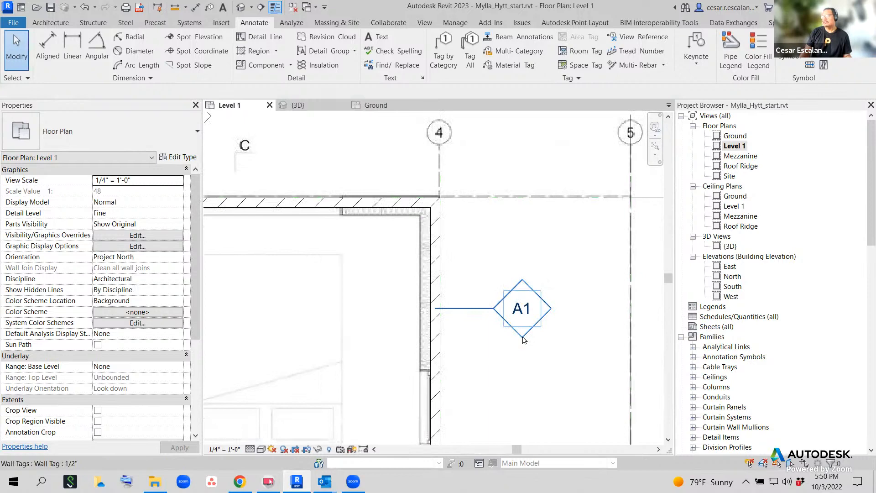
click(524, 340)
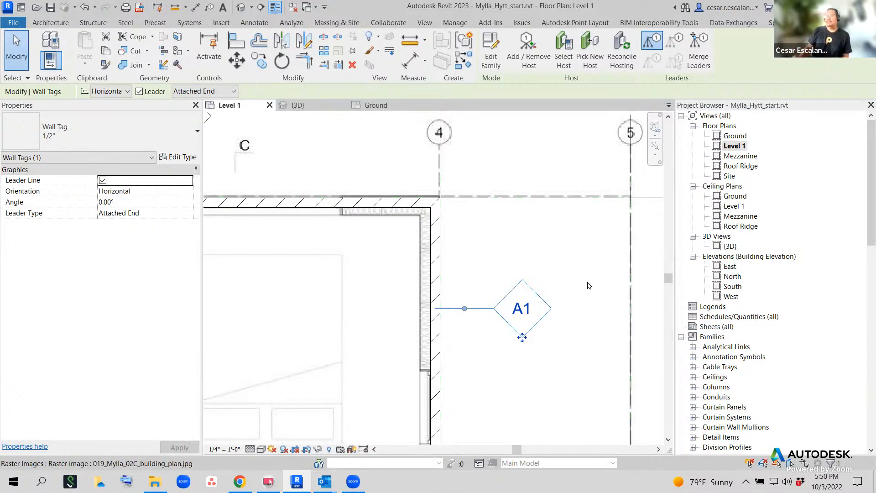
scroll(543, 345, up, 2)
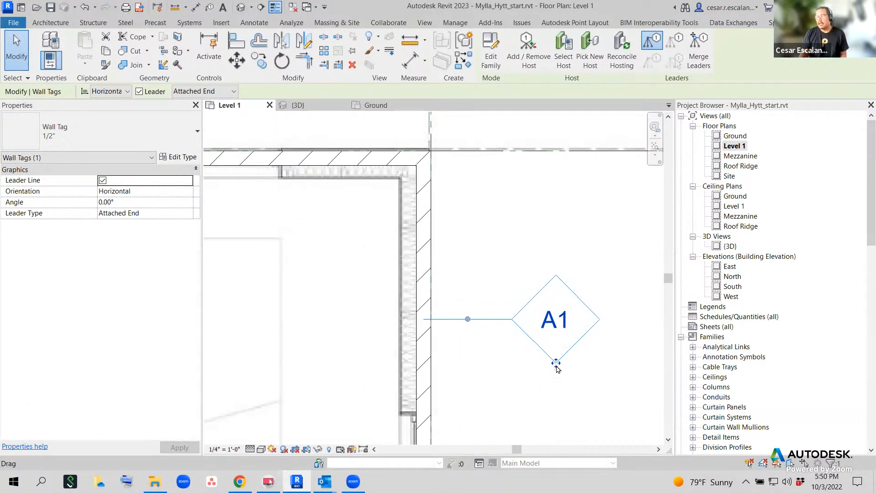
scroll(554, 360, down, 3)
scroll(538, 322, up, 5)
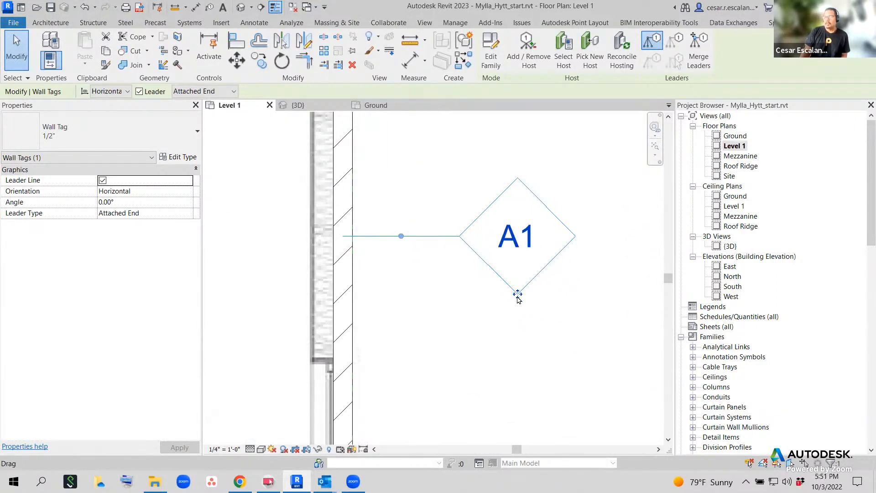
ctrl+drag(517, 296, 533, 277)
scroll(566, 362, down, 3)
scroll(521, 263, up, 5)
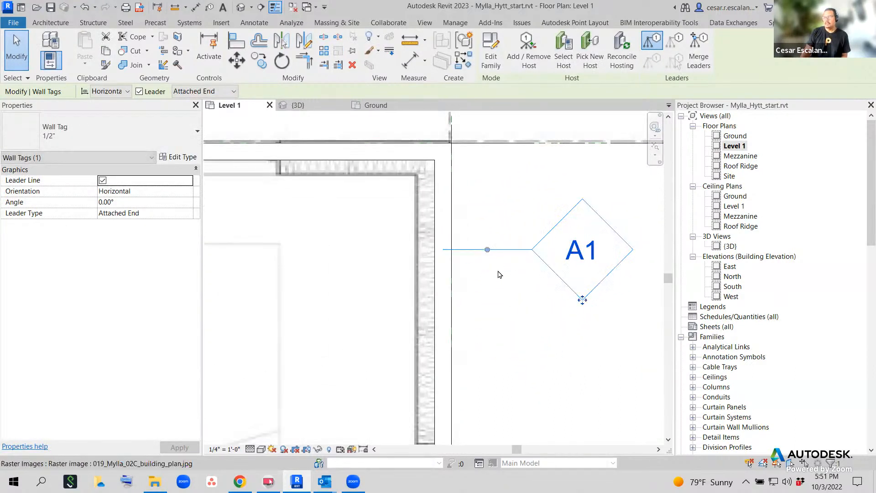
scroll(499, 273, down, 2)
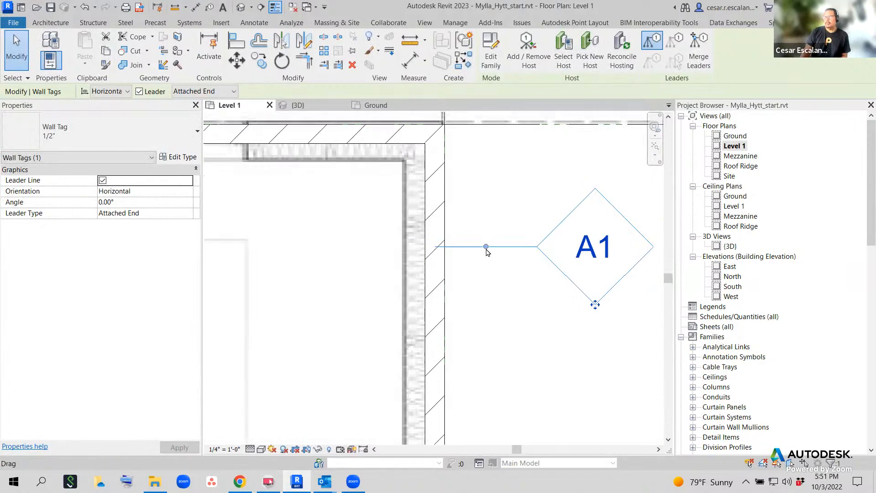
Bend the leader of the A1 tag beside grid 4 by moving its elbow above the tag's centre.
drag(486, 247, 486, 219)
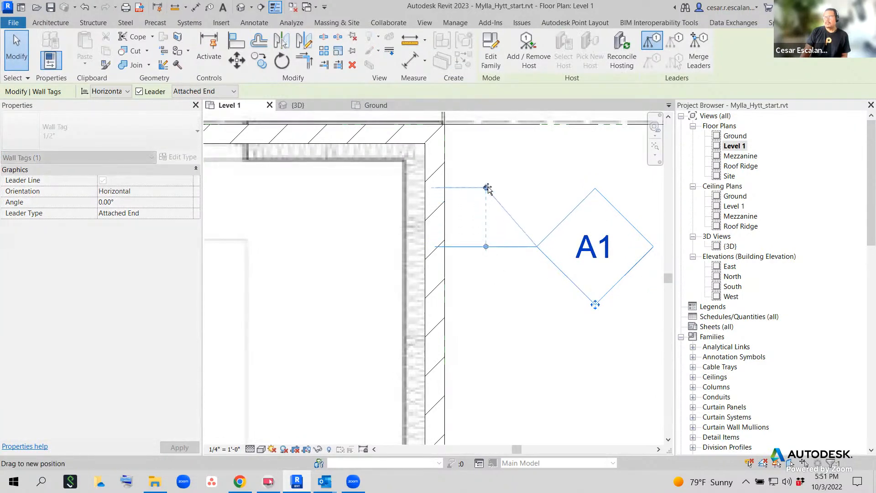
drag(487, 190, 479, 210)
middle_drag(511, 277, 482, 346)
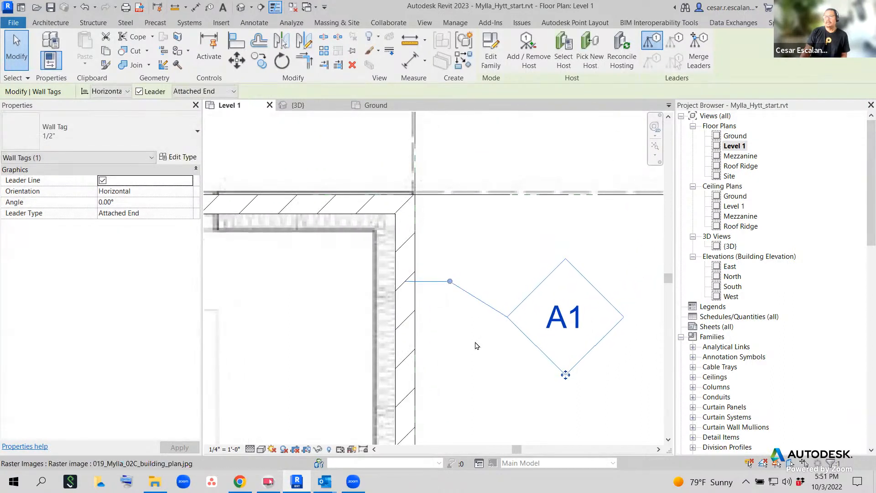
scroll(477, 344, down, 1)
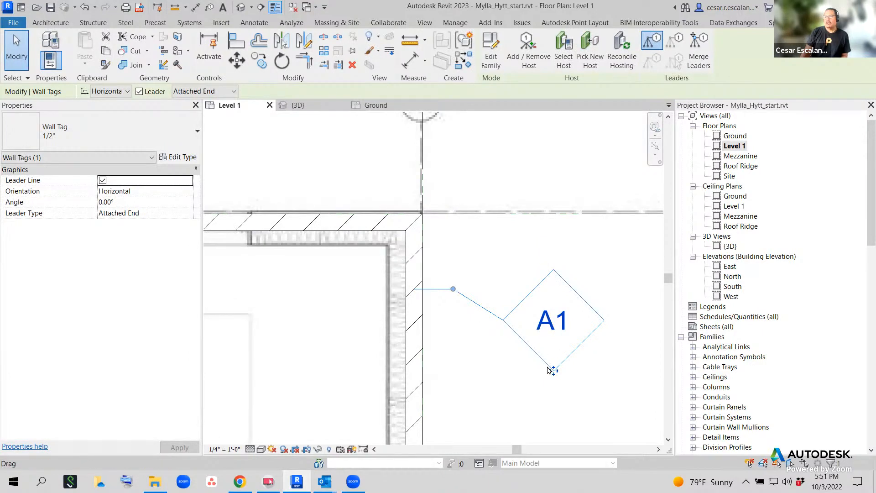
Straighten the leader of the A1 tag beside grid 4 by realigning its elbow with the tag, and deselect everything.
drag(453, 289, 459, 320)
click(502, 361)
scroll(503, 361, down, 3)
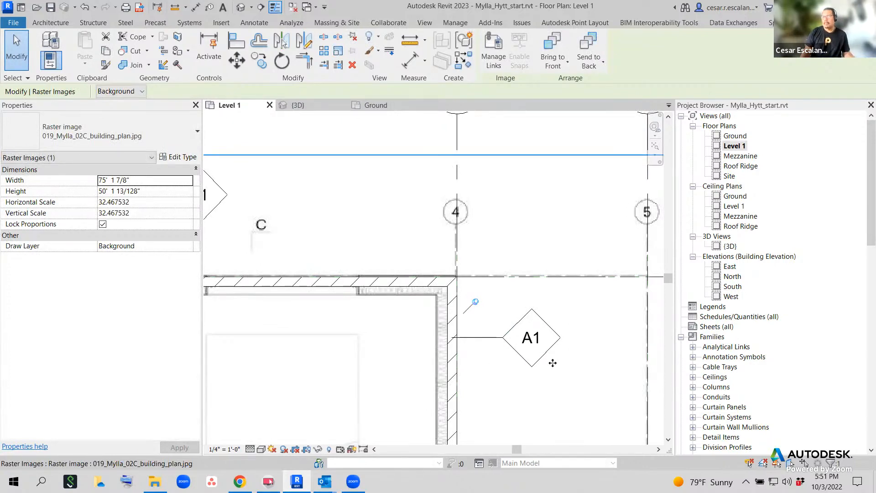
key(Escape)
scroll(542, 367, down, 2)
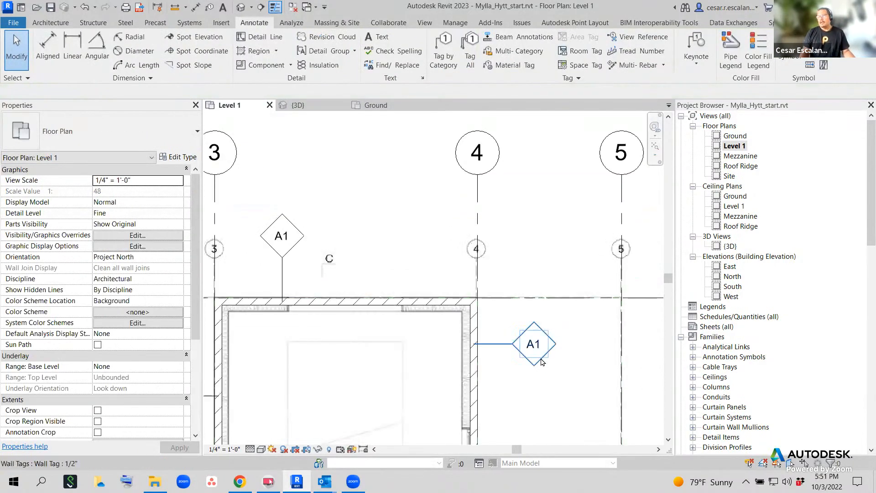
Select the exterior brick wall between grids 3 and 4.
click(542, 367)
mouse_move(542, 367)
middle_down()
mouse_move(657, 352)
mouse_move(538, 355)
middle_up()
scroll(632, 359, down, 2)
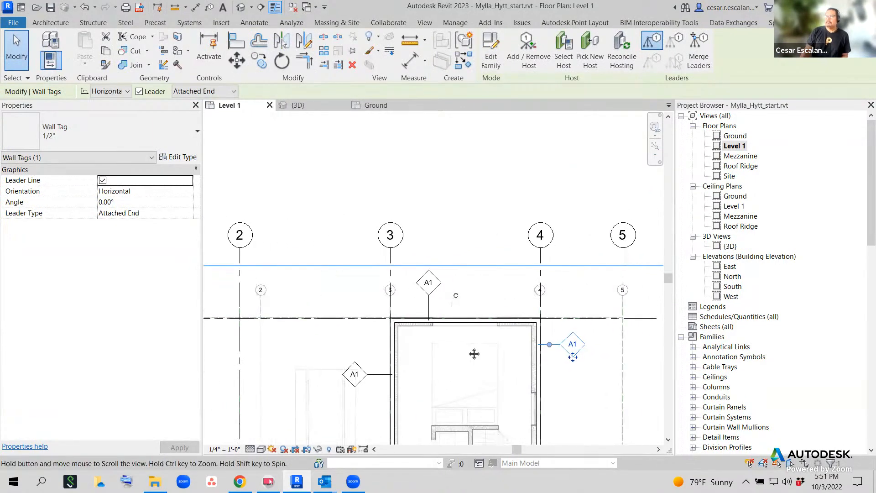
scroll(489, 371, up, 3)
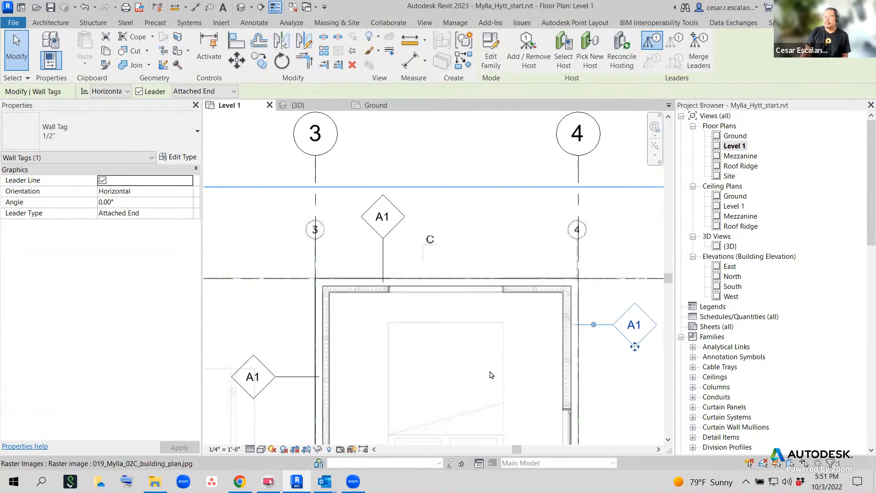
click(454, 291)
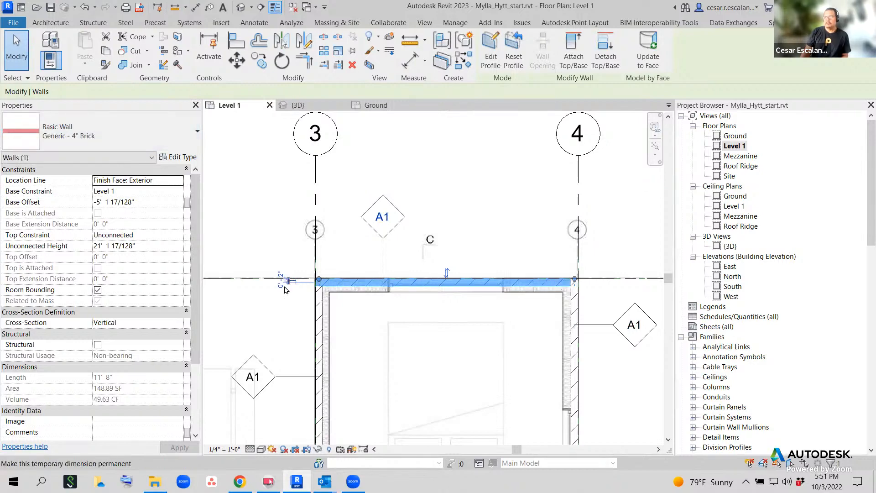
Review the Basic Wall types listed among the project's wall families, and clear the wall selection.
scroll(833, 200, down, 5)
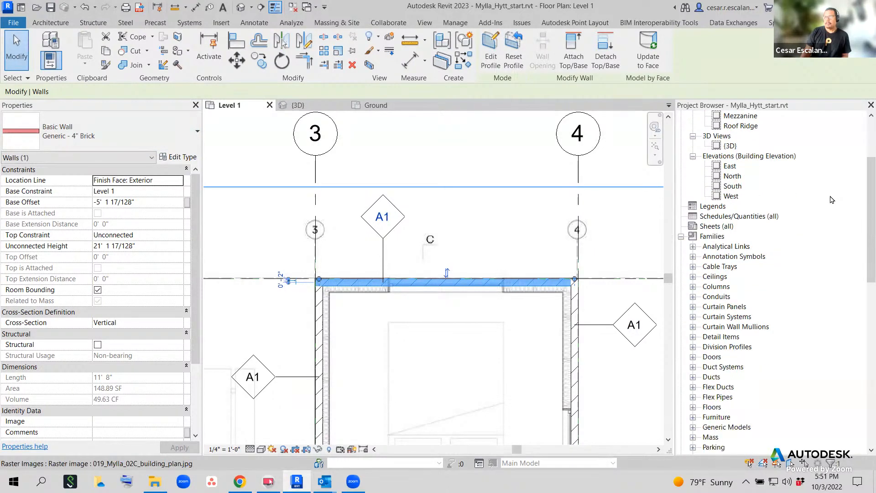
scroll(832, 200, down, 2)
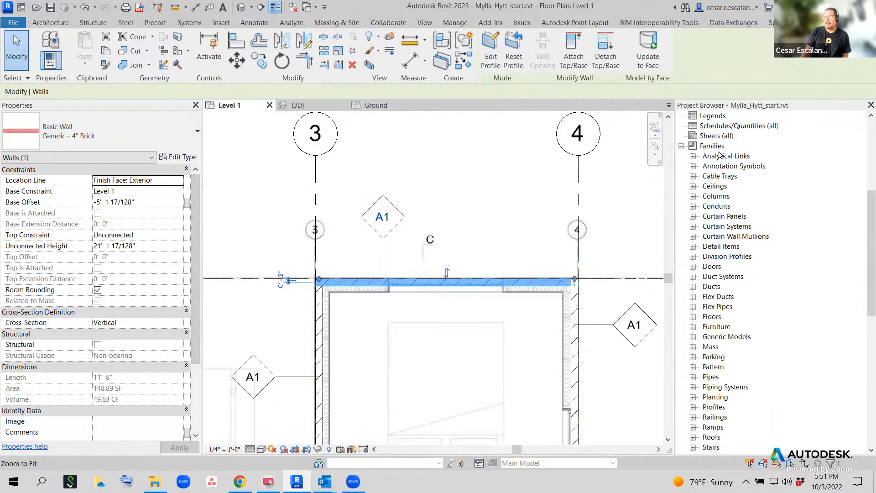
scroll(720, 156, down, 3)
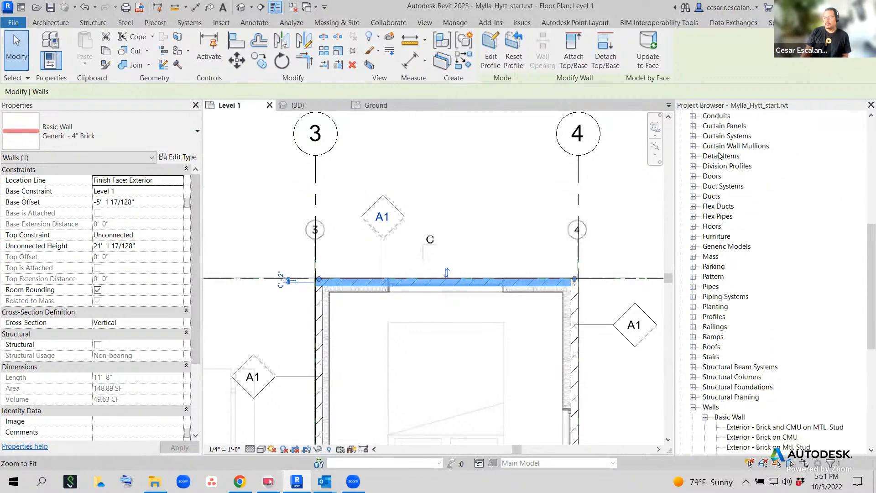
scroll(720, 155, down, 8)
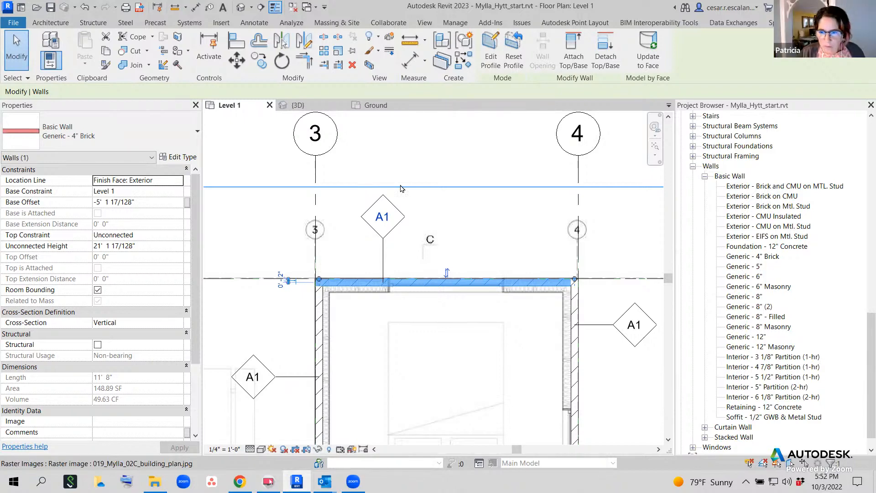
key(Escape)
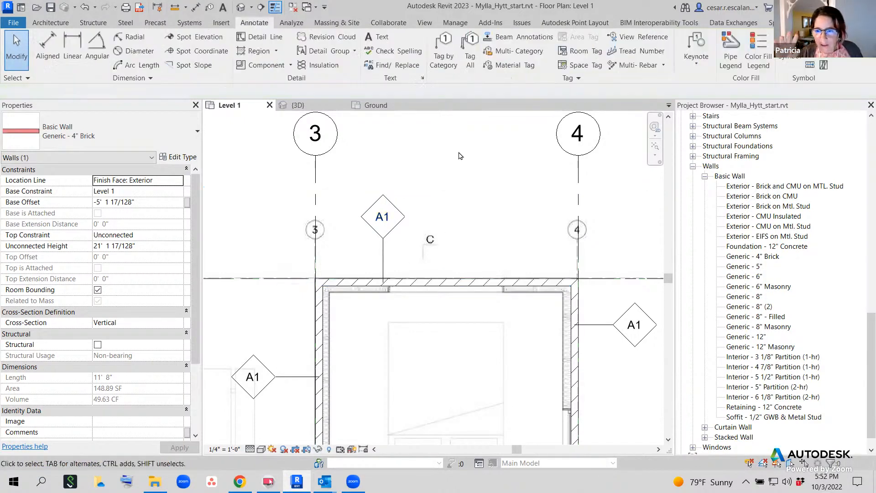
Select the exterior brick wall between grids 3 and 4 to review its family and type, deselect it, and highlight the Level 1 floor plan in the browser.
click(485, 285)
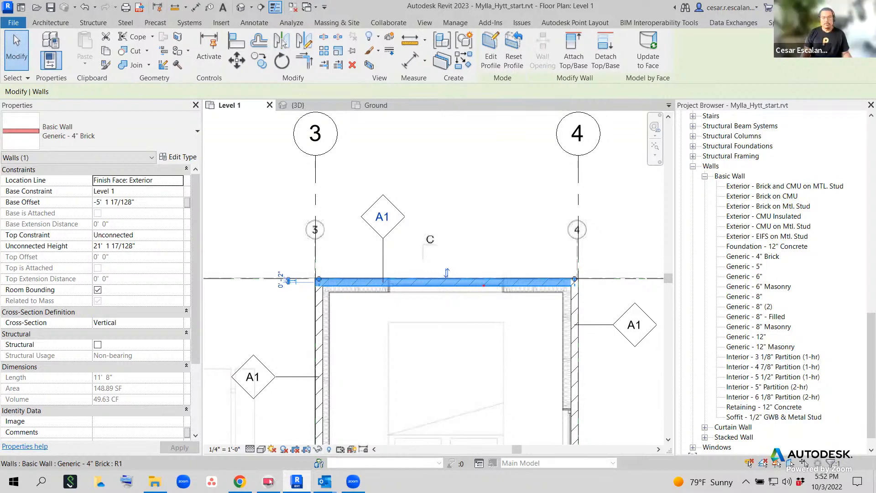
mouse_move(6, 112)
mouse_down()
mouse_move(40, 130)
mouse_move(159, 153)
mouse_up()
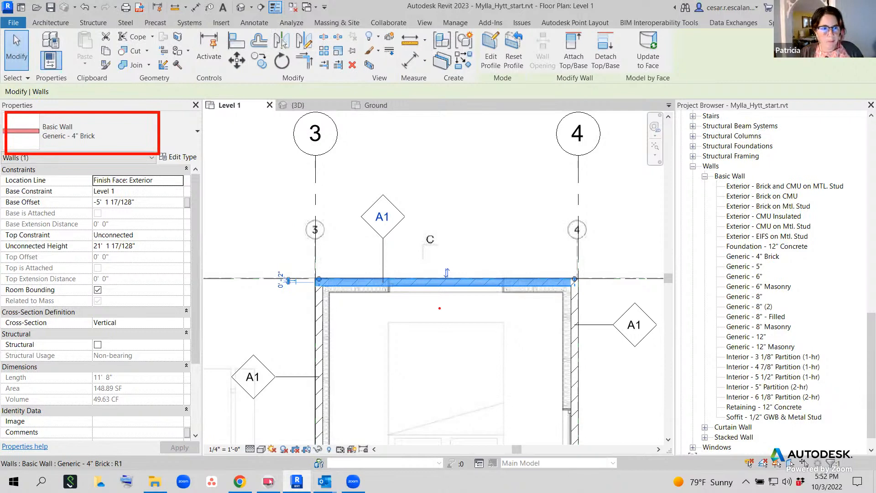
key(Escape)
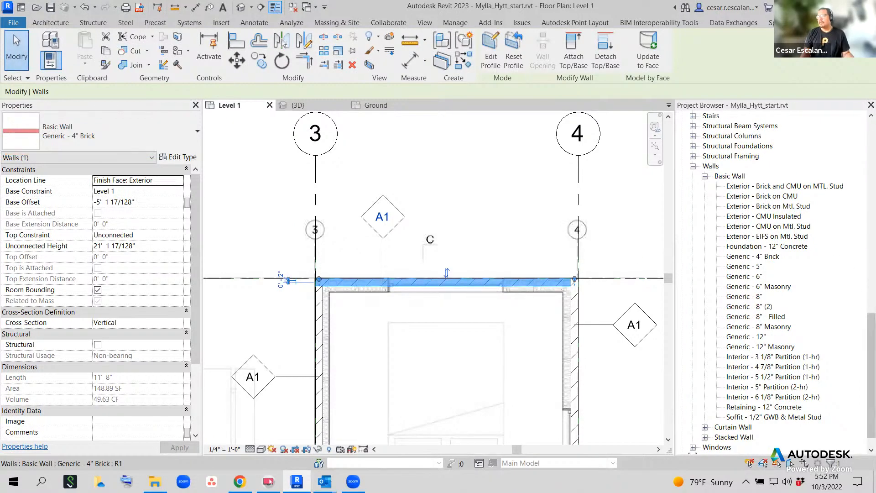
key(Escape)
scroll(734, 146, up, 10)
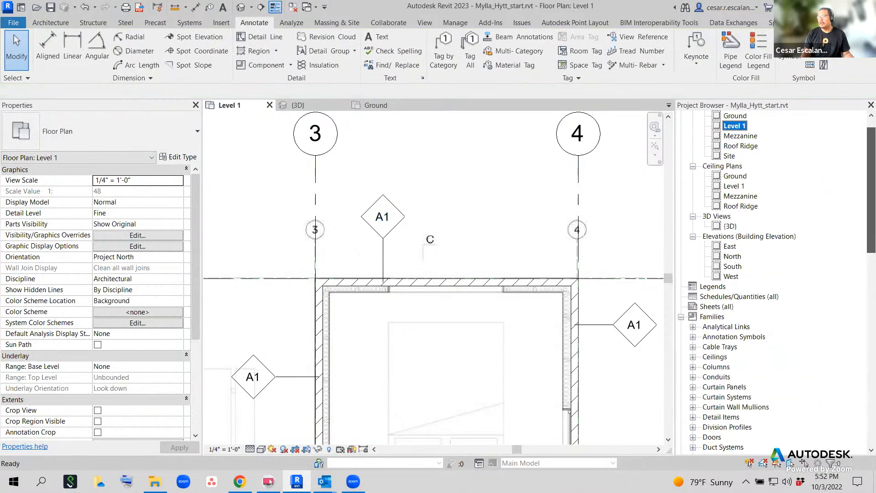
click(734, 145)
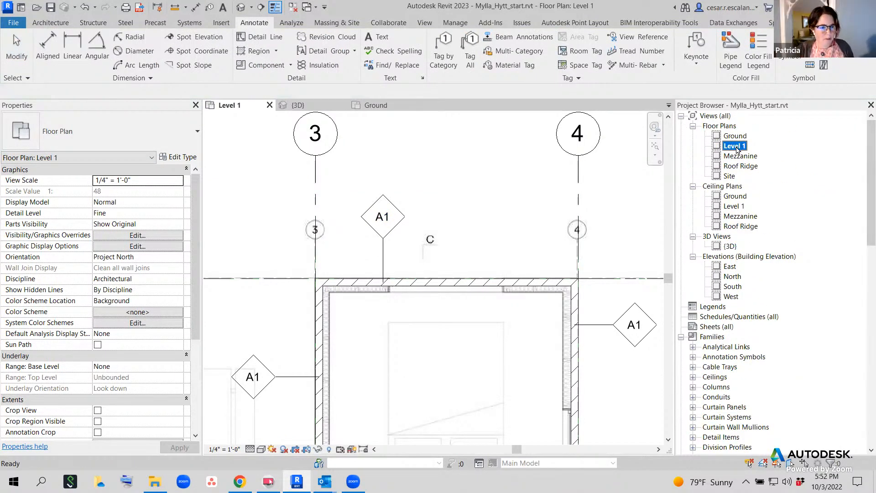
Examine the instance properties of the brick wall between grids 3 and 4 and of the building plan raster image, leaving nothing selected.
click(478, 284)
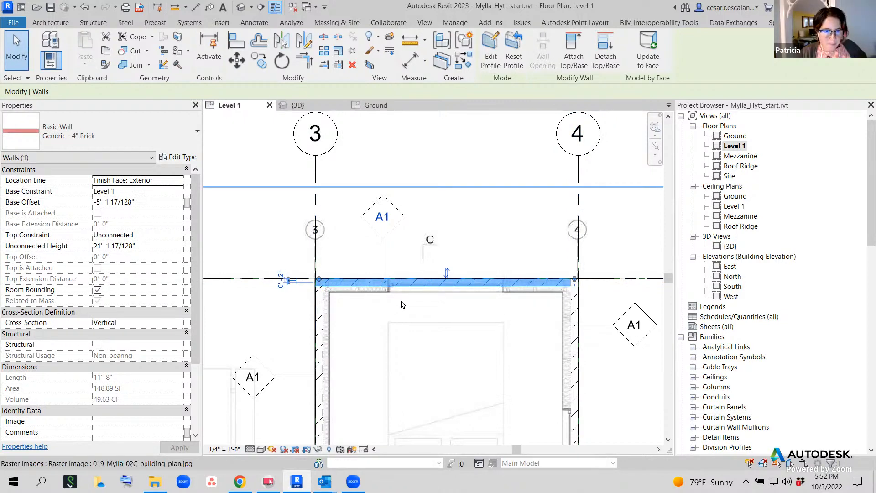
key(Escape)
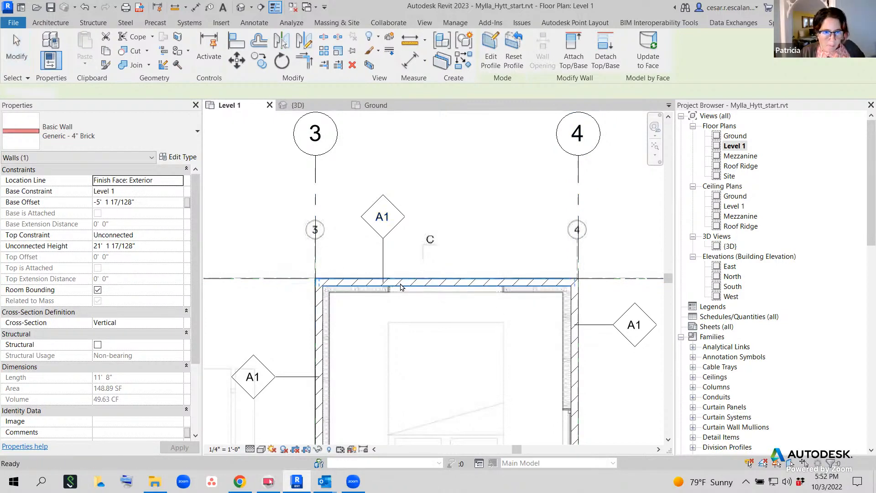
click(401, 285)
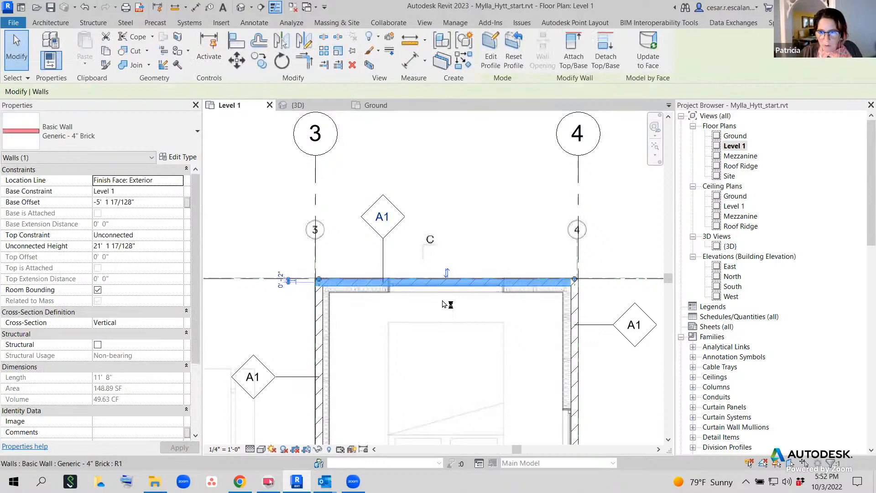
scroll(445, 304, down, 2)
key(Escape)
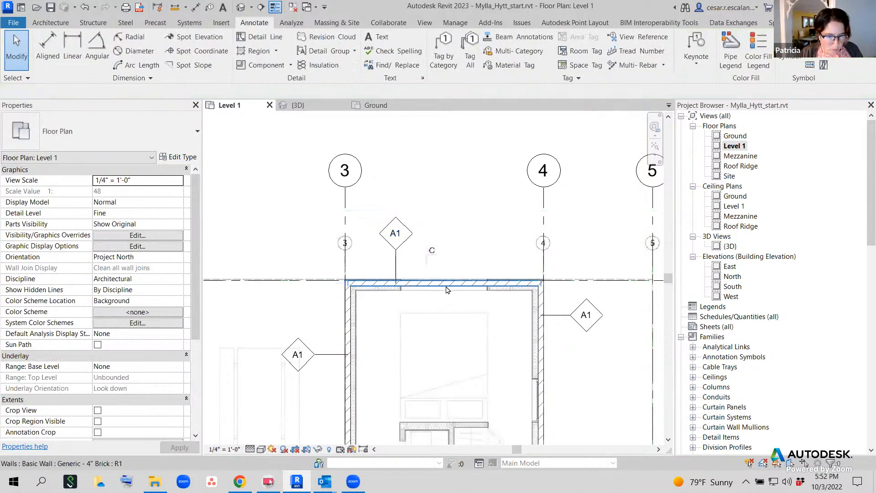
click(447, 289)
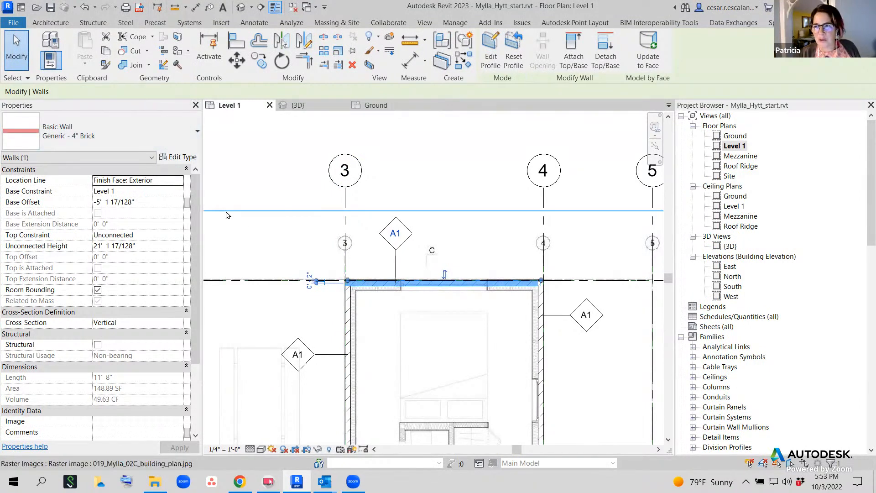
click(469, 191)
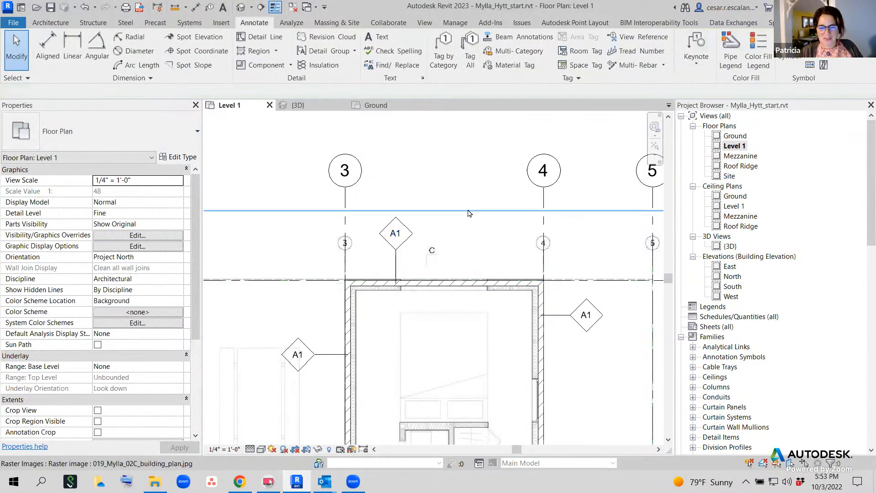
click(469, 213)
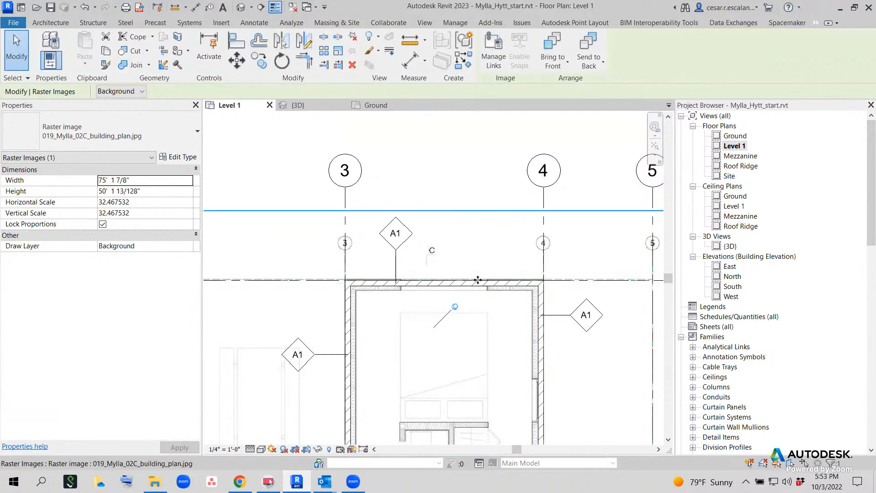
key(Escape)
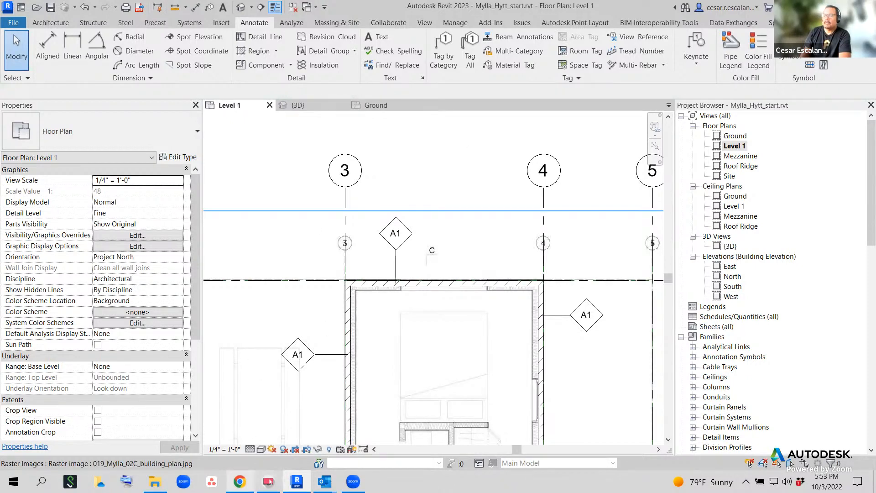
Switch to Chrome and search Google in a new tab for "start revit in other language script".
mouse_move(242, 483)
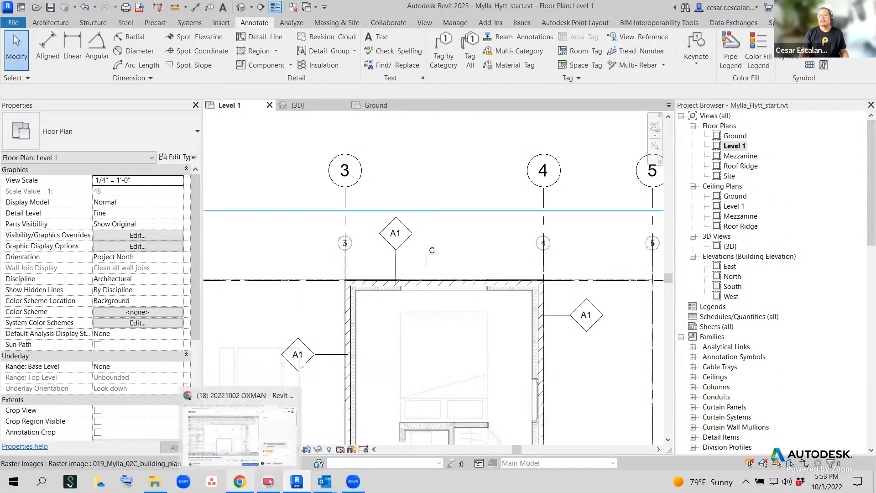
click(250, 444)
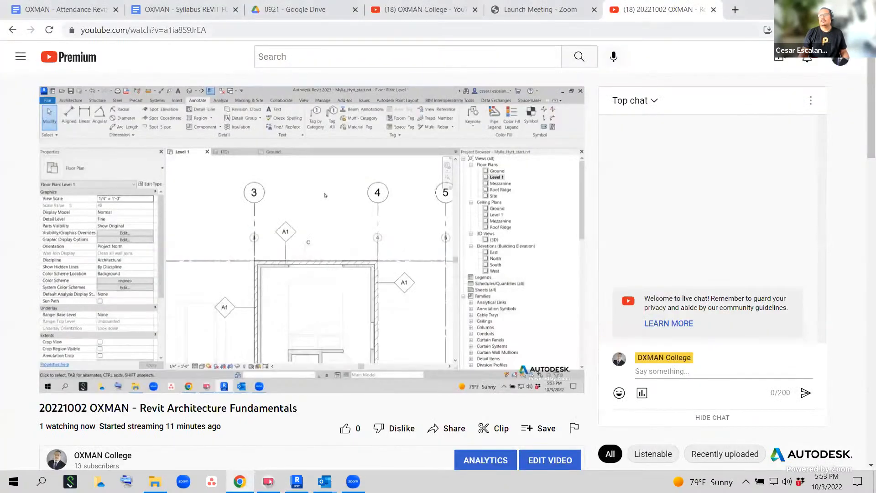
click(734, 10)
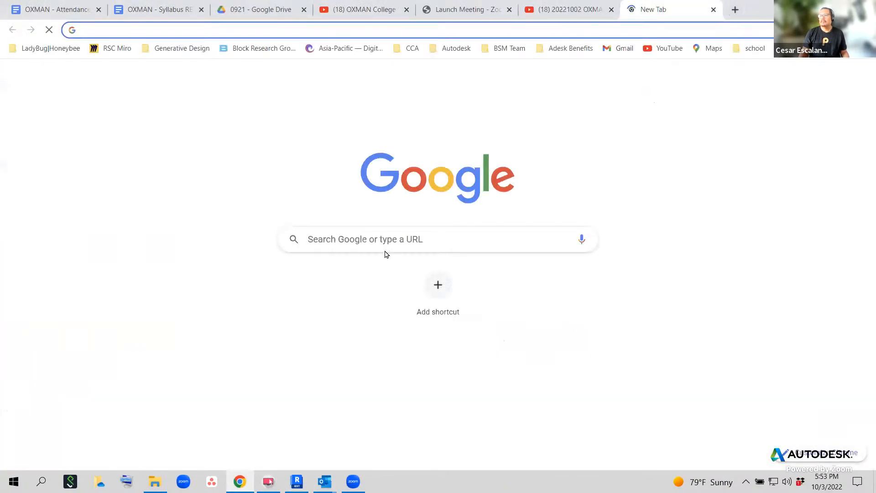
click(382, 238)
text(sta)
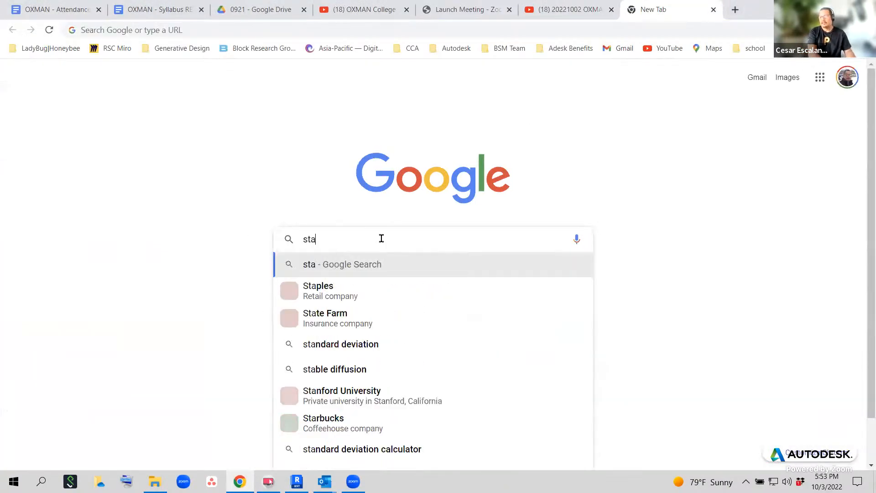
text(rt revit)
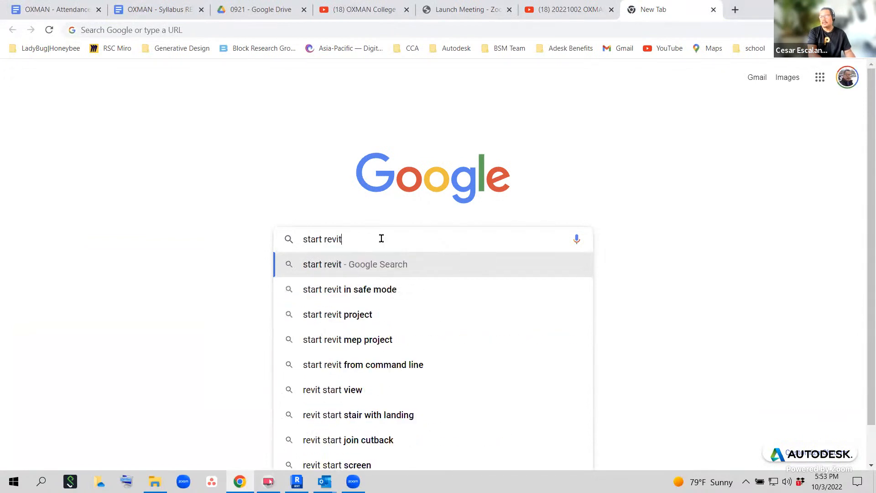
text( in other langua)
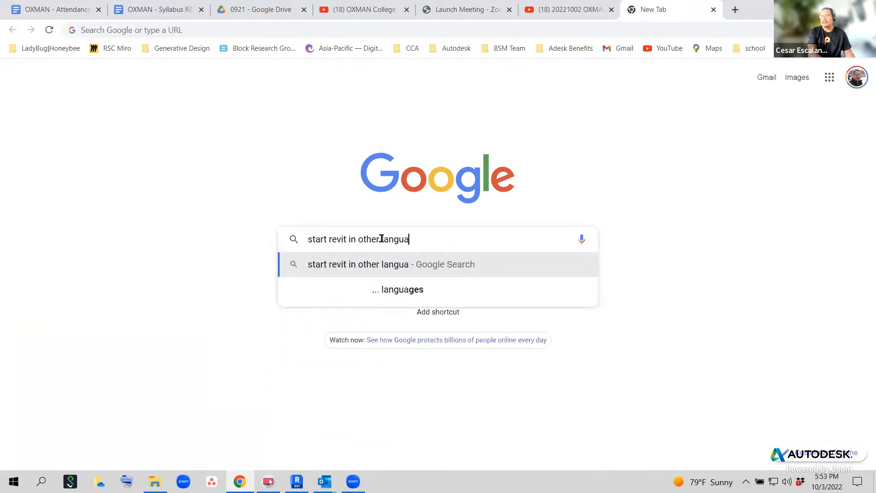
text(ge )
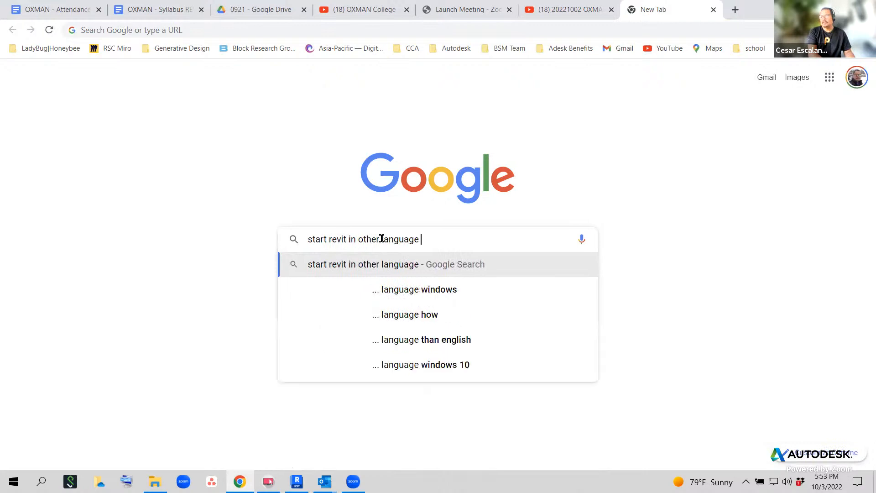
text(script)
key(Return)
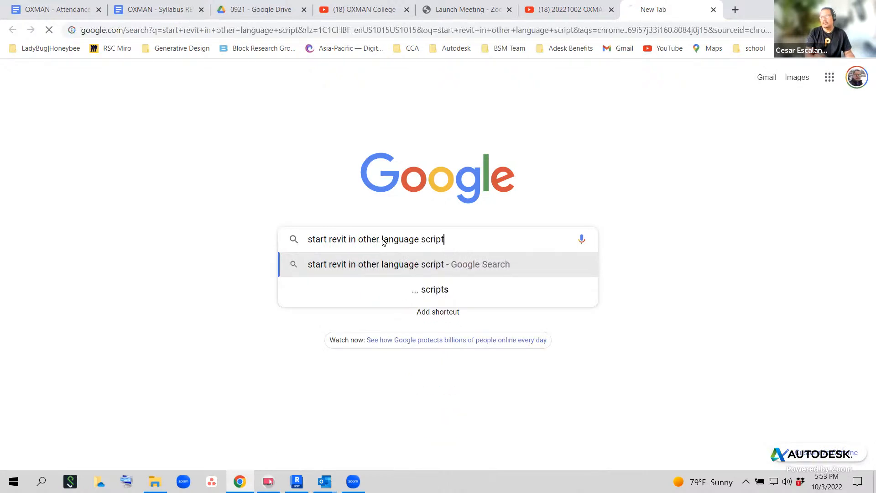
Open the Autodesk article "Use Revit in Your Preferred Language" for Revit 2021 and highlight its example shortcut command with /language FRA.
click(281, 167)
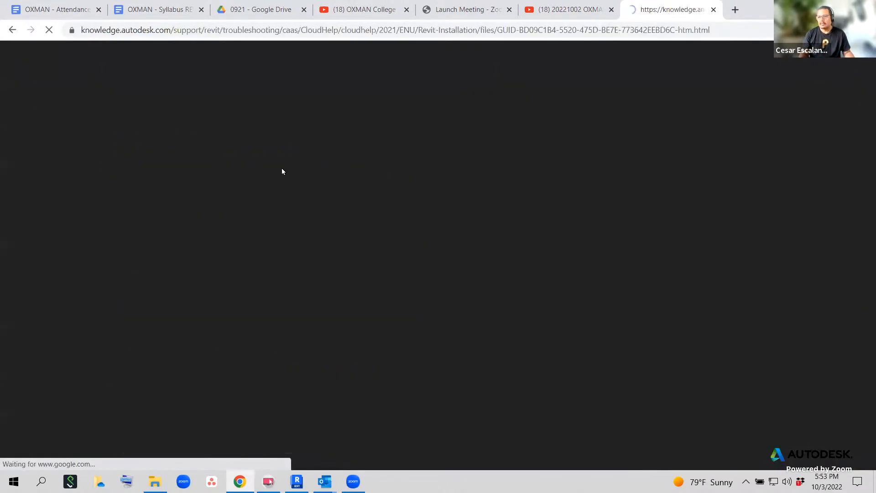
scroll(380, 231, down, 6)
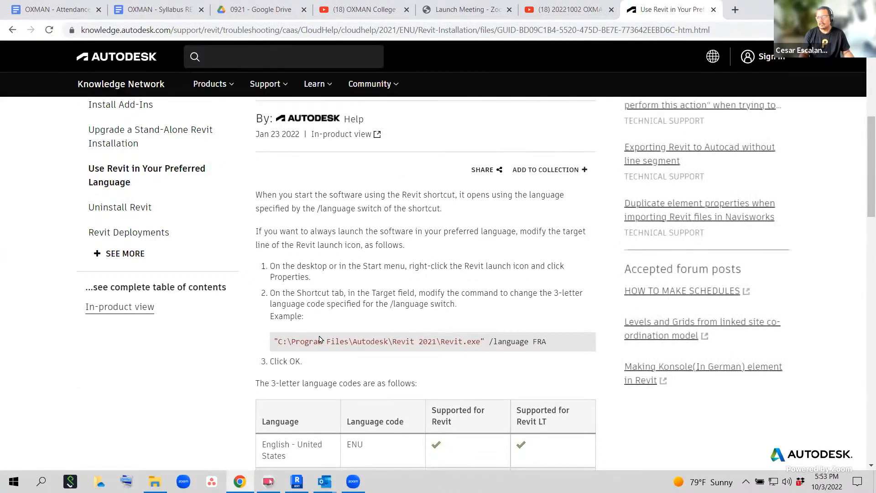
drag(275, 341, 548, 343)
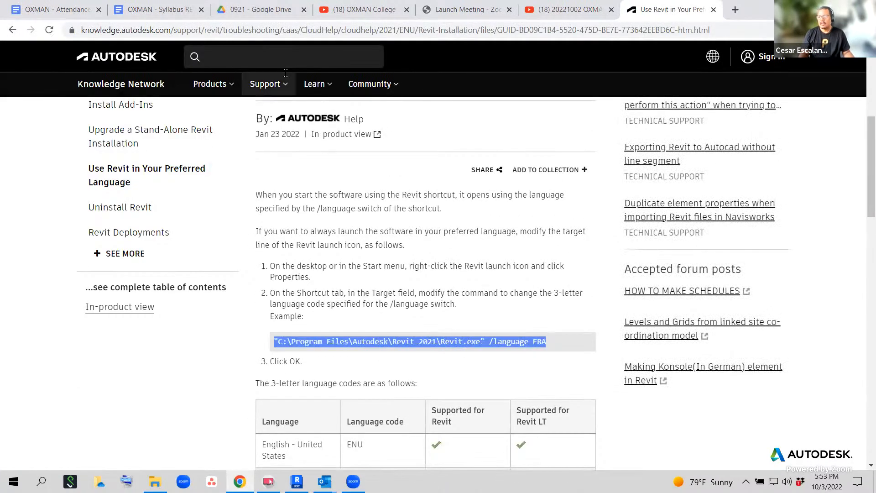
Copy the web address of the Autodesk language article and look over its table of 3-letter language codes.
click(685, 30)
right_click(728, 30)
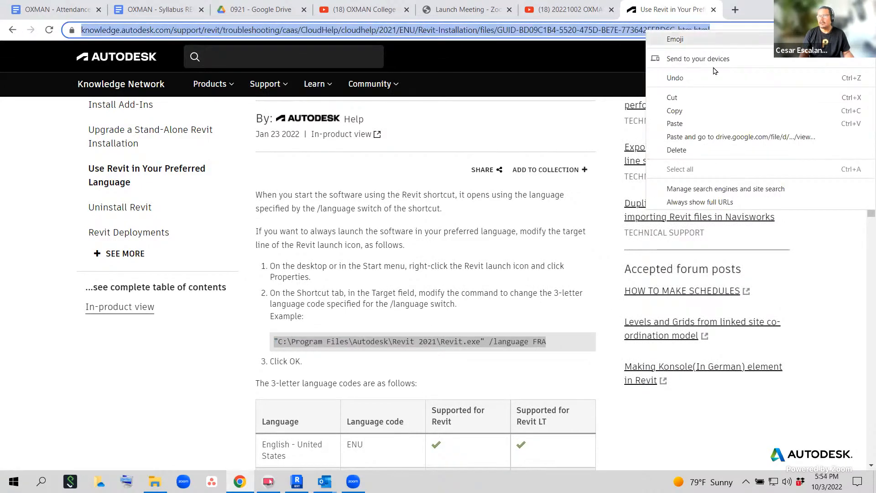
click(686, 113)
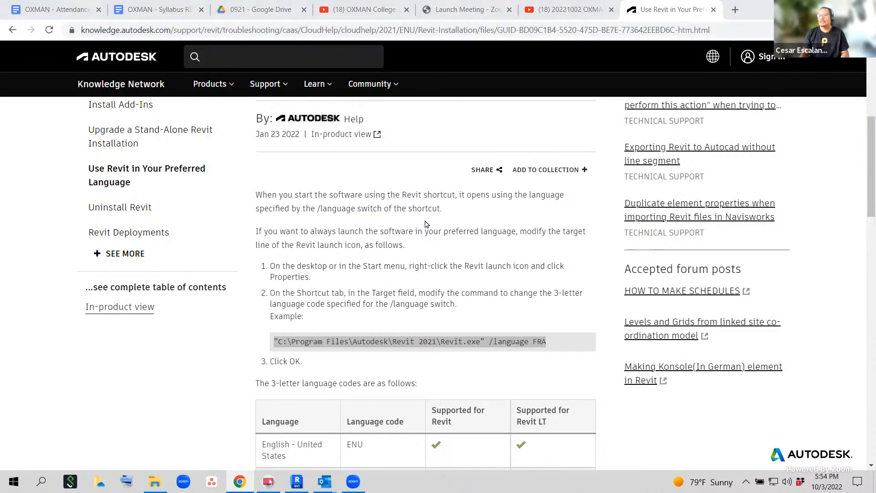
scroll(413, 264, down, 5)
scroll(401, 303, up, 5)
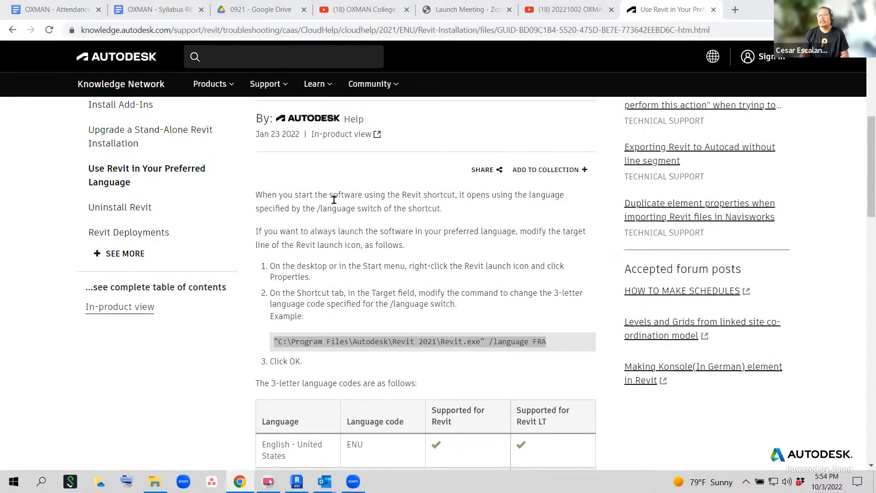
Close the Autodesk article, glance at the Revit Fundamentals syllabus, and switch back to the Level 1 floor plan in Revit.
click(713, 10)
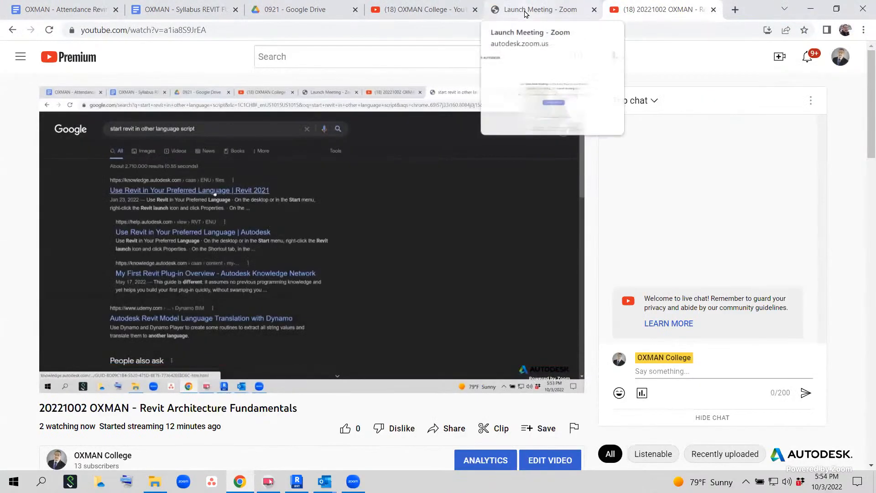
click(176, 10)
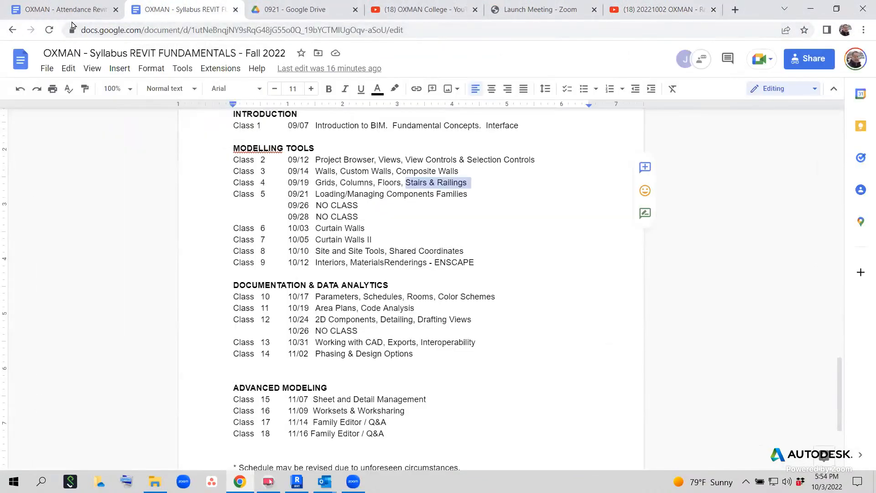
click(297, 482)
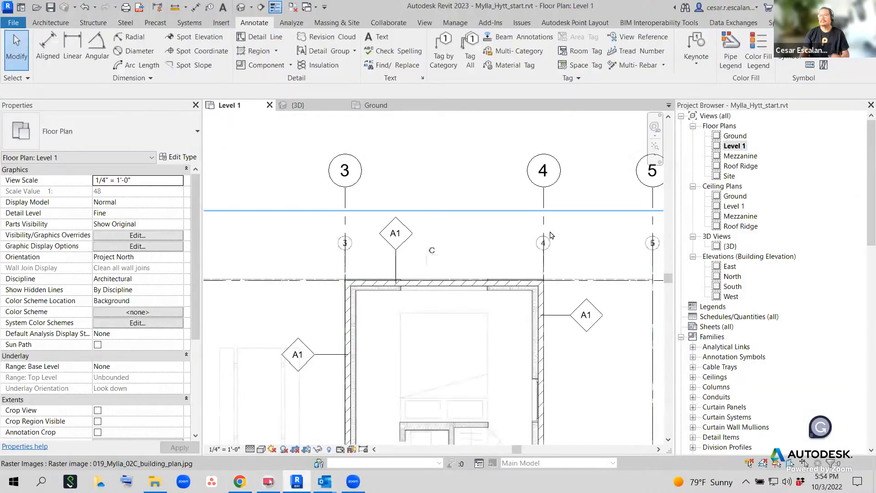
Select the exterior brick wall on grid 4 between grids A and B and open its type properties.
scroll(550, 235, down, 4)
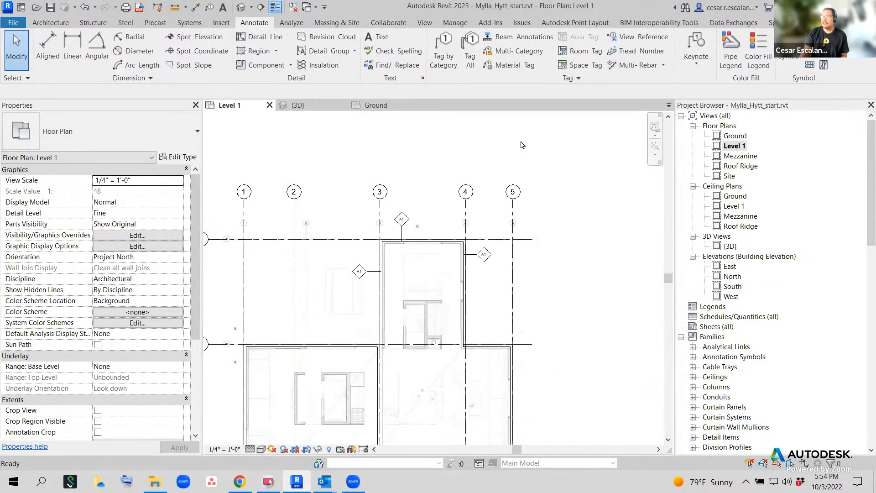
middle_drag(567, 300, 592, 266)
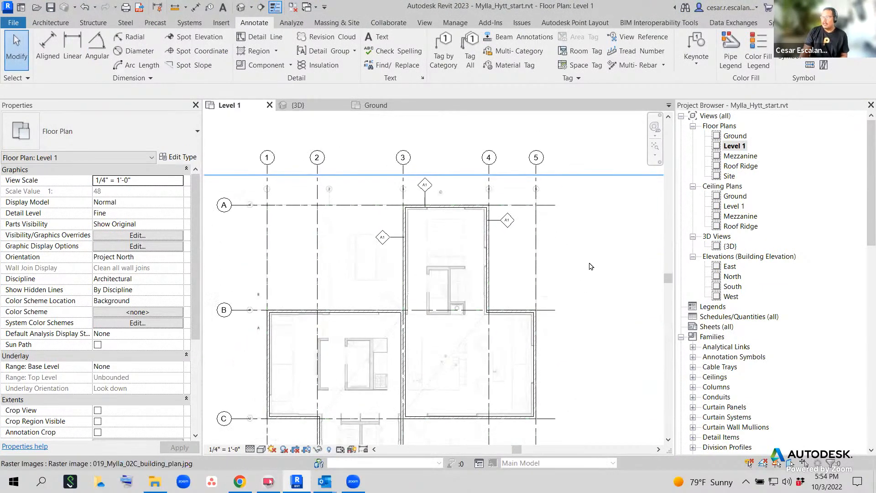
scroll(526, 264, up, 3)
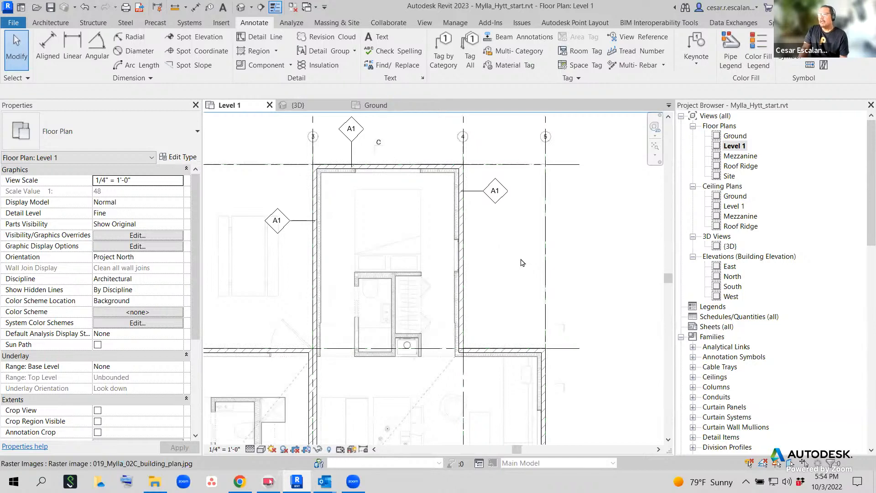
click(460, 234)
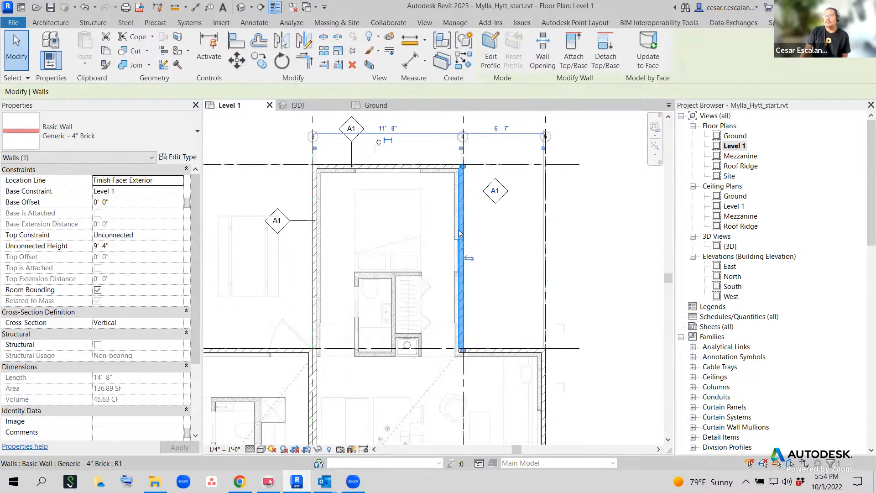
click(179, 158)
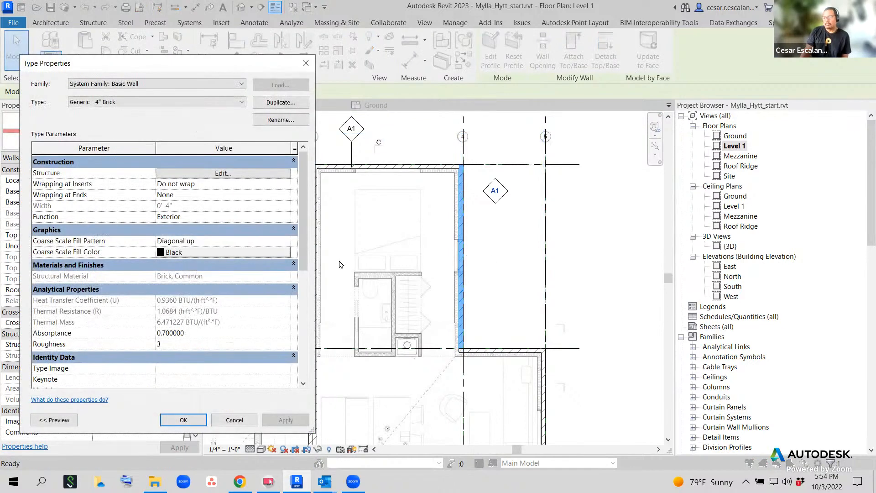
Examine the brick wall type's construction, analytical and identity data, including its Type Mark, and close the properties without changes.
scroll(272, 317, down, 4)
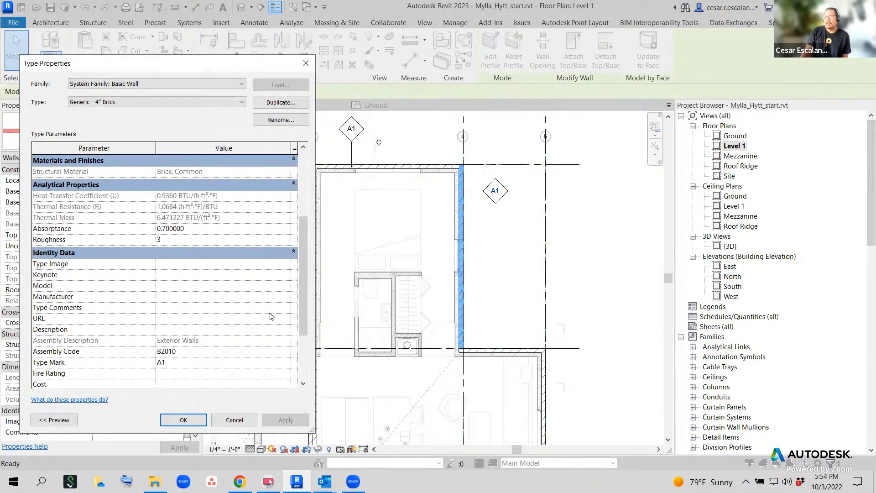
scroll(271, 316, down, 1)
scroll(271, 316, down, 1)
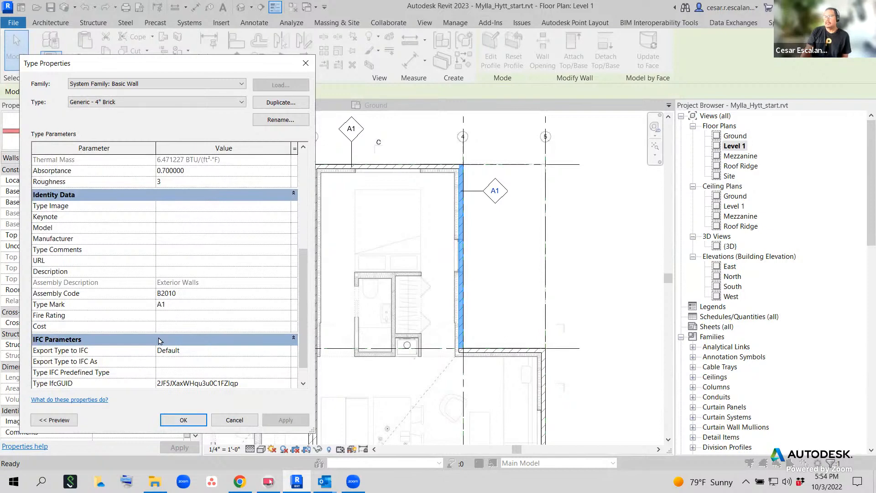
scroll(165, 340, down, 1)
scroll(165, 340, up, 6)
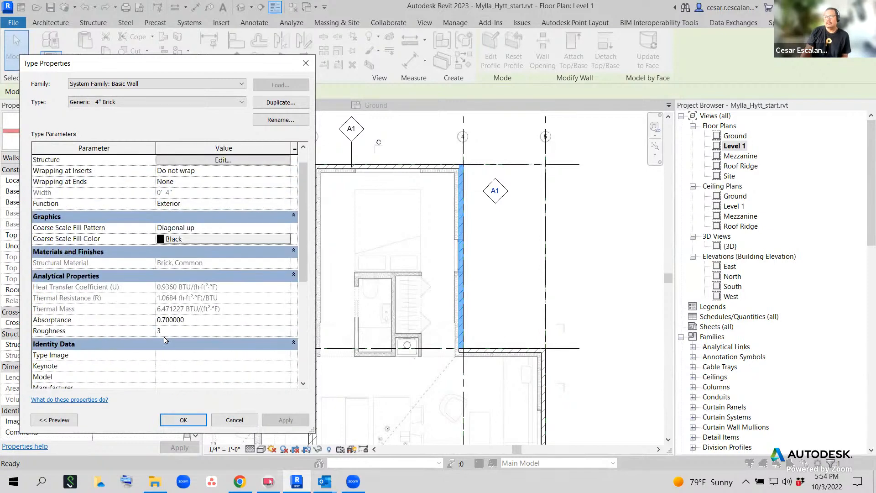
scroll(241, 322, down, 3)
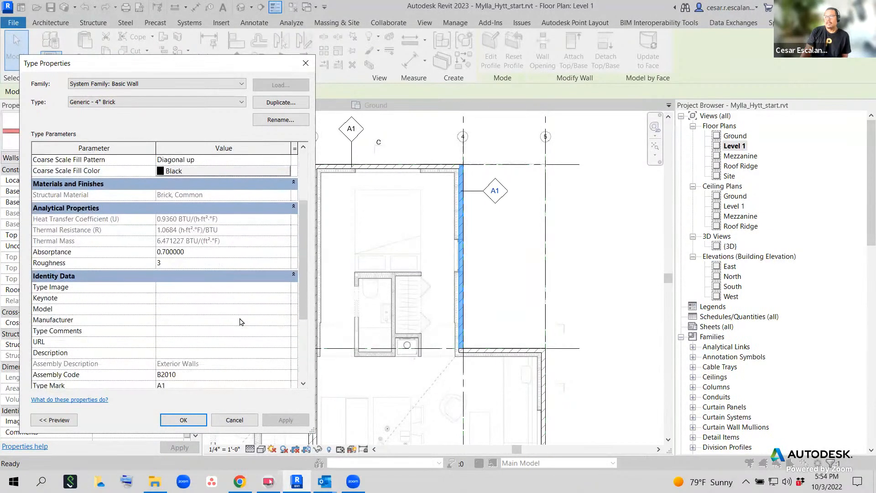
scroll(242, 322, up, 3)
scroll(242, 322, down, 3)
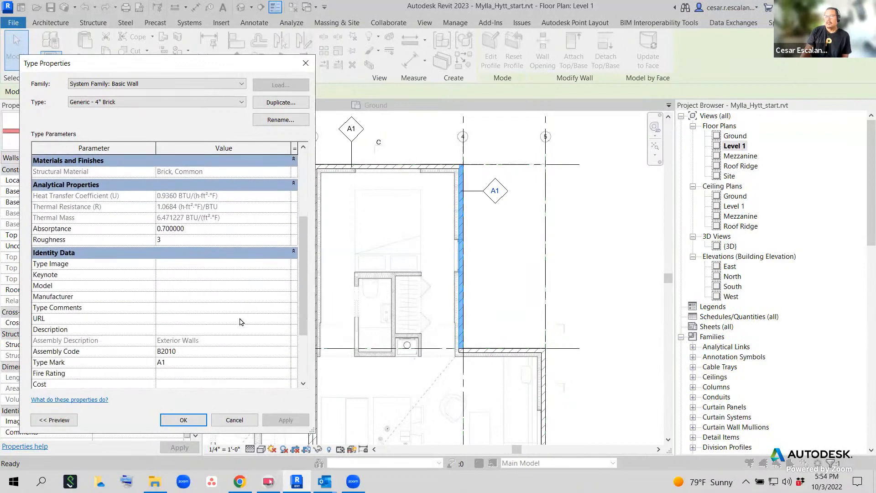
click(304, 64)
Browse the project's families down to Walls and list the types under Basic Wall.
scroll(568, 282, down, 1)
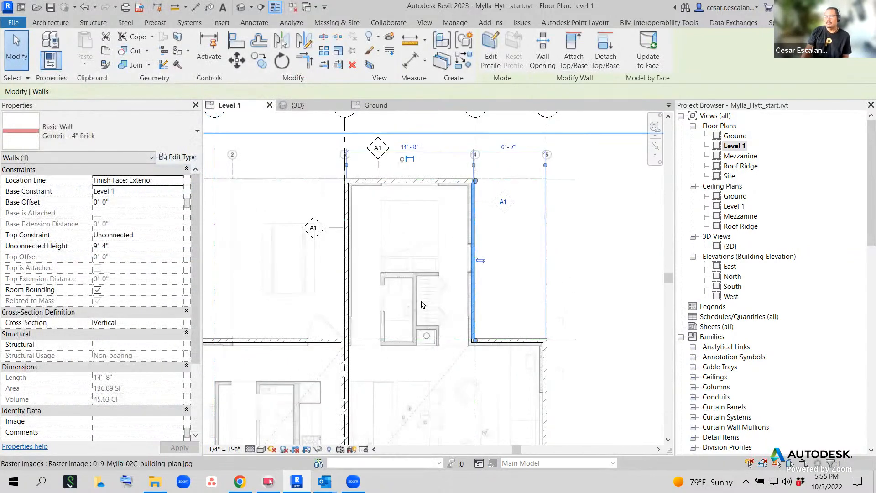
scroll(547, 270, down, 2)
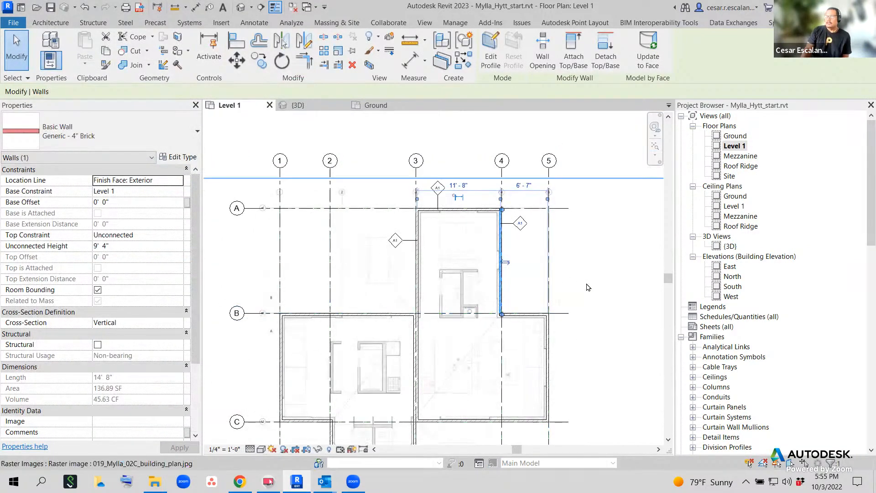
middle_drag(596, 284, 624, 291)
scroll(761, 344, down, 5)
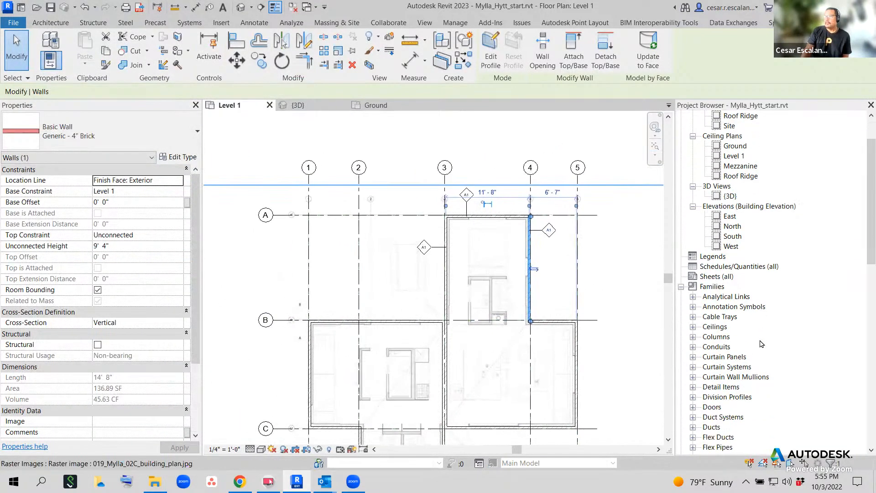
scroll(762, 343, down, 3)
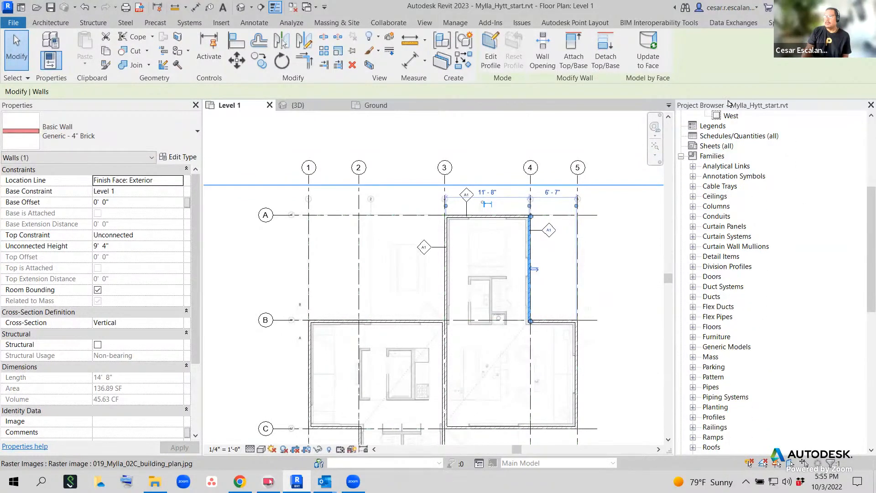
scroll(771, 261, down, 8)
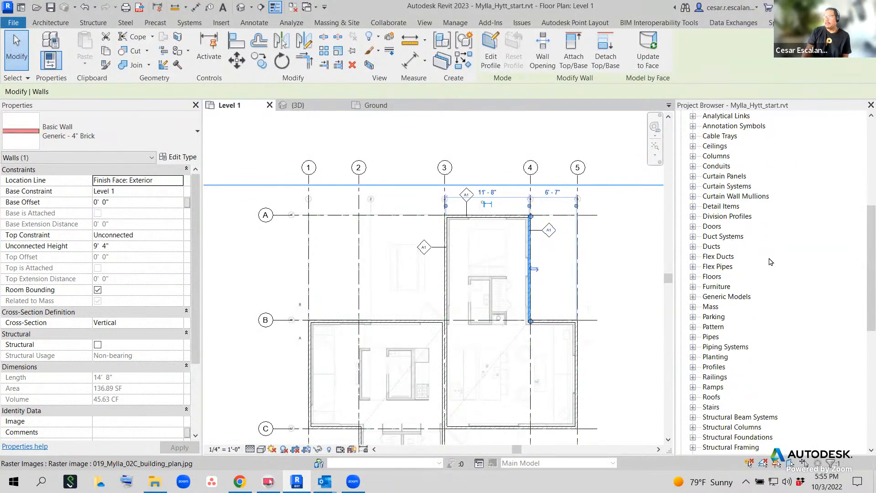
scroll(771, 263, down, 5)
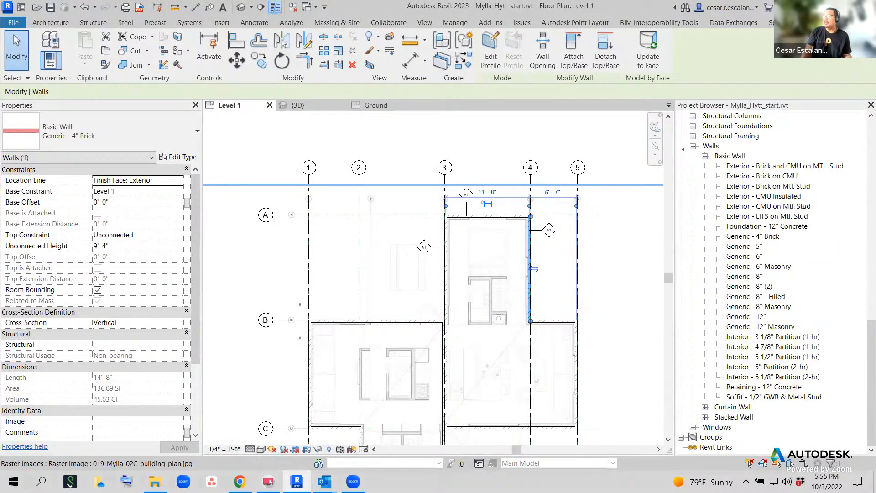
Frame the list of Basic Wall types with a red rectangle and add the on-screen note "Families preloaded".
mouse_move(683, 142)
ctrl+mouse_down()
mouse_move(836, 310)
mouse_move(844, 406)
mouse_move(855, 406)
ctrl+mouse_up()
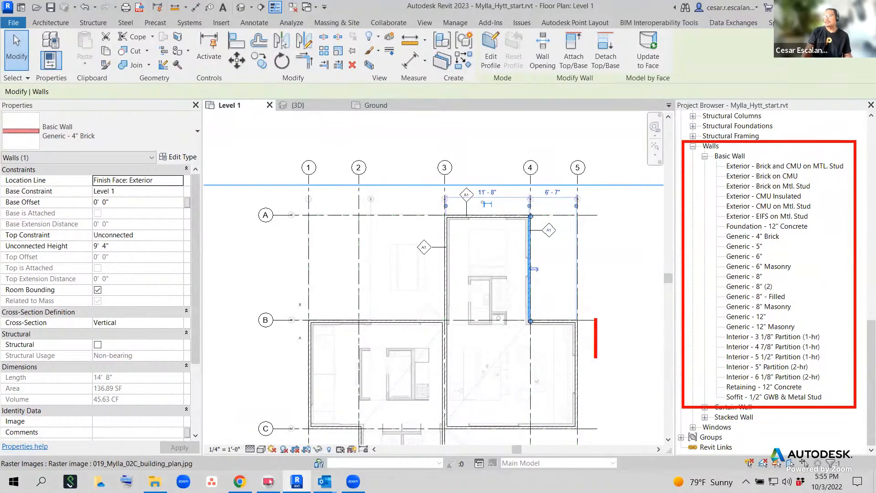
text(Families)
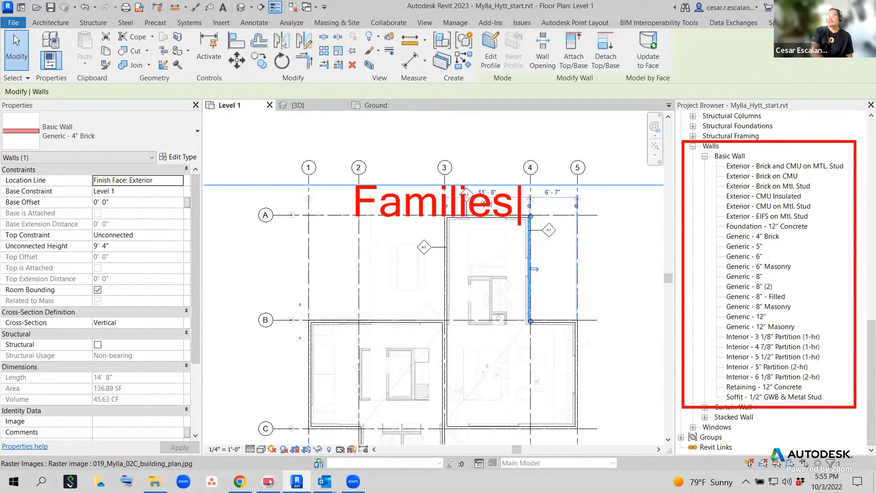
key(Return)
text(preloaded)
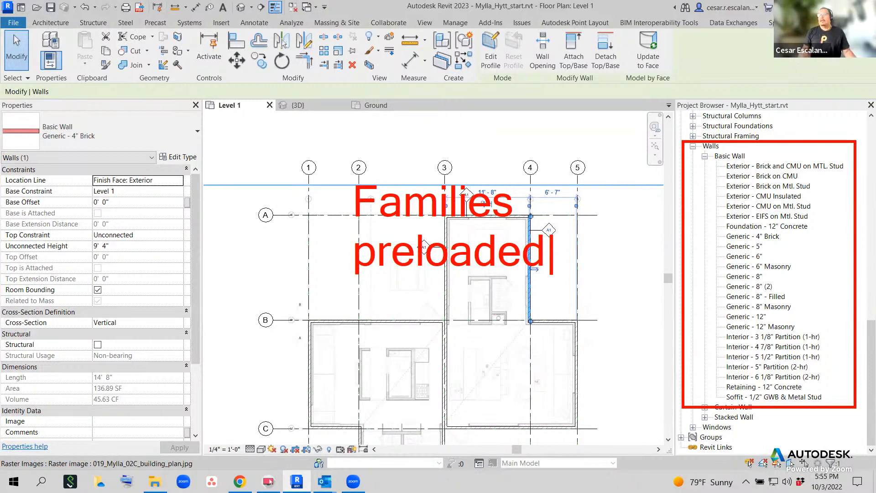
key(XF86AudioMute)
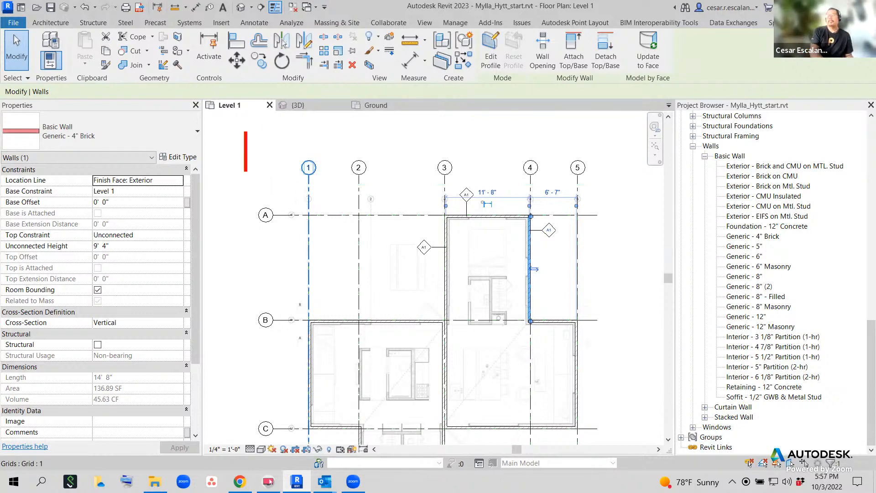
Write the red on-screen heading "Create new types:" over the plan with the first item "1. Select a partition".
text(Create new t)
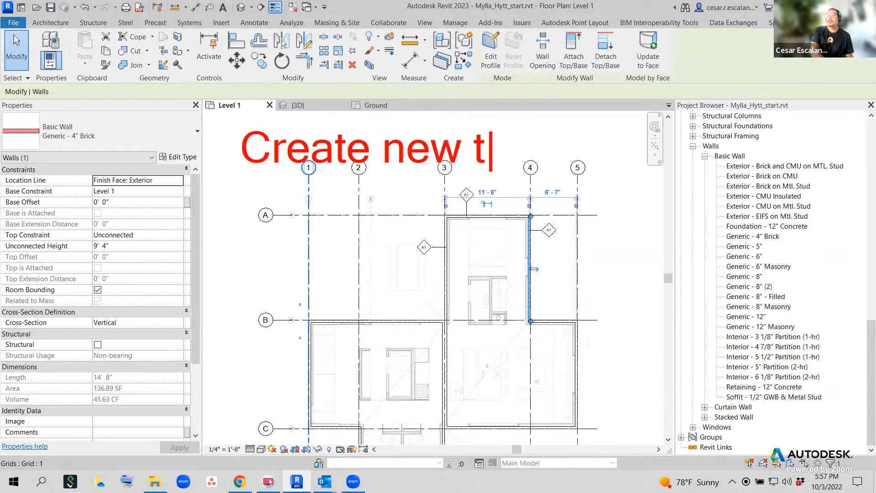
text(ypes:)
key(Return)
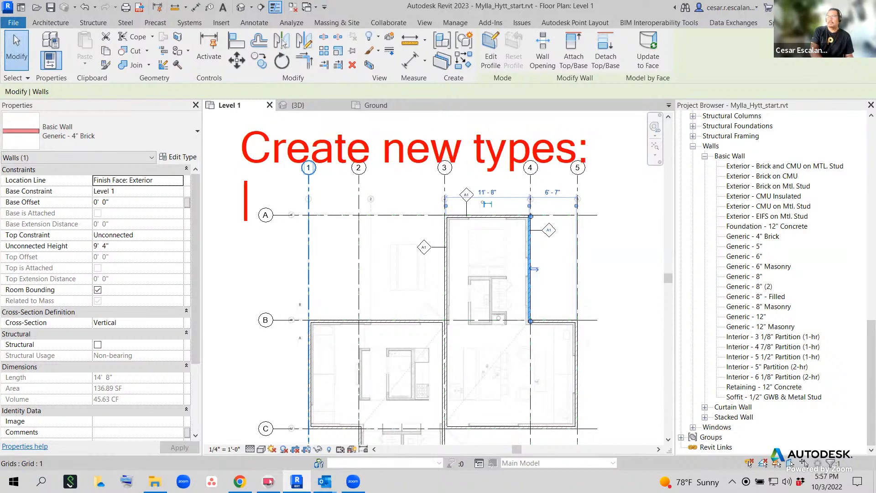
text(1. Se)
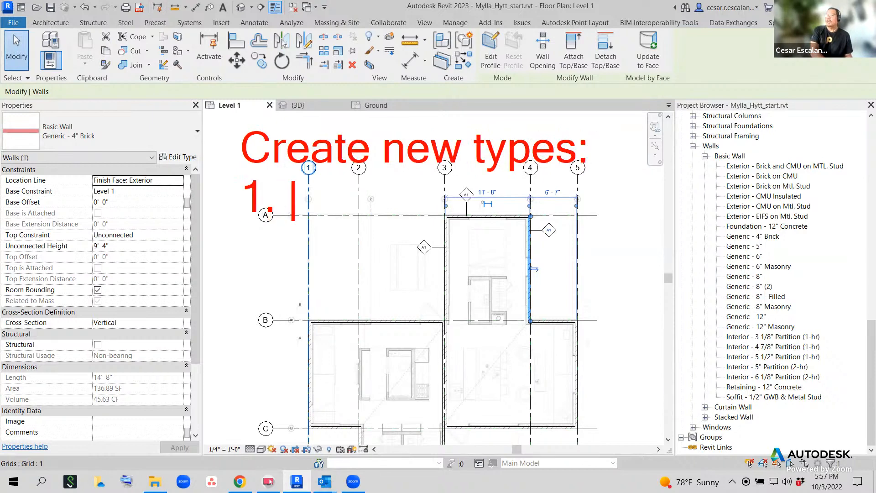
text(lec)
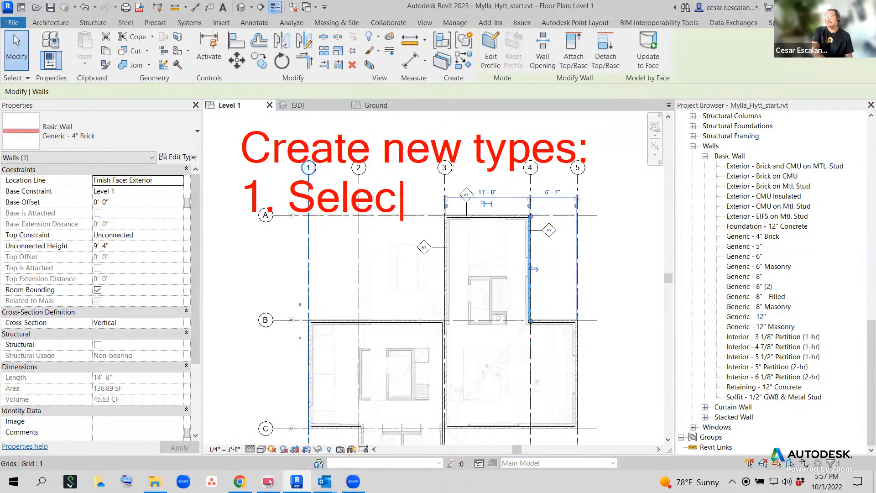
text(t a partition)
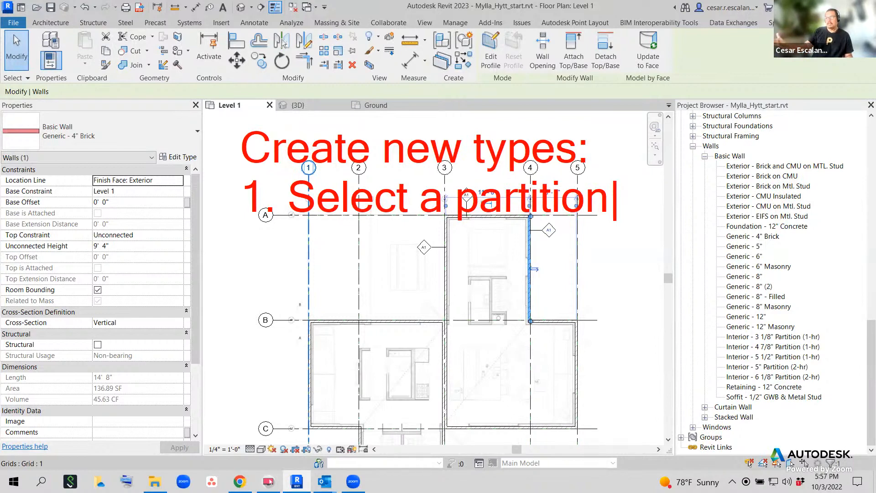
Add the second item "2. Access Type Prop" to the on-screen instructions.
key(Return)
text(2)
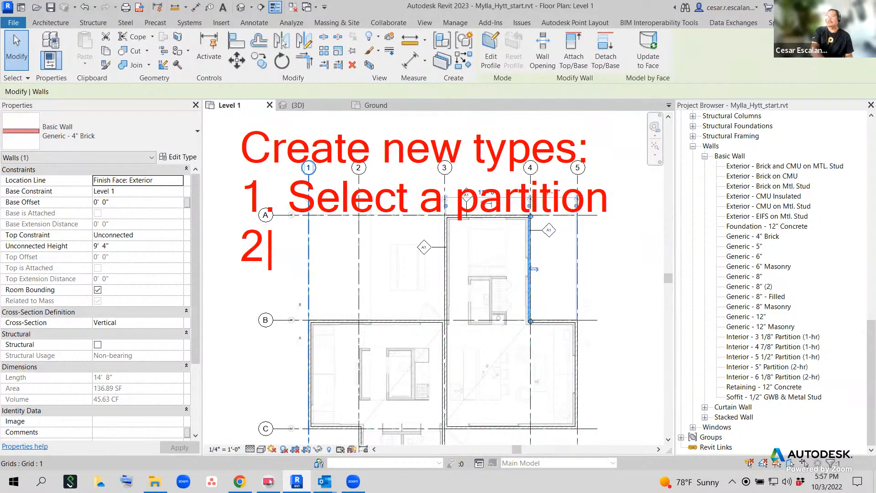
text(. )
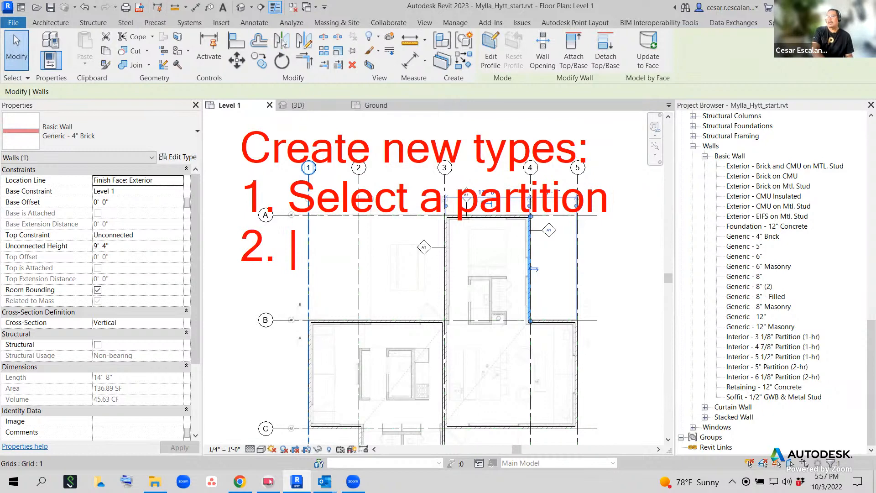
text(Access T)
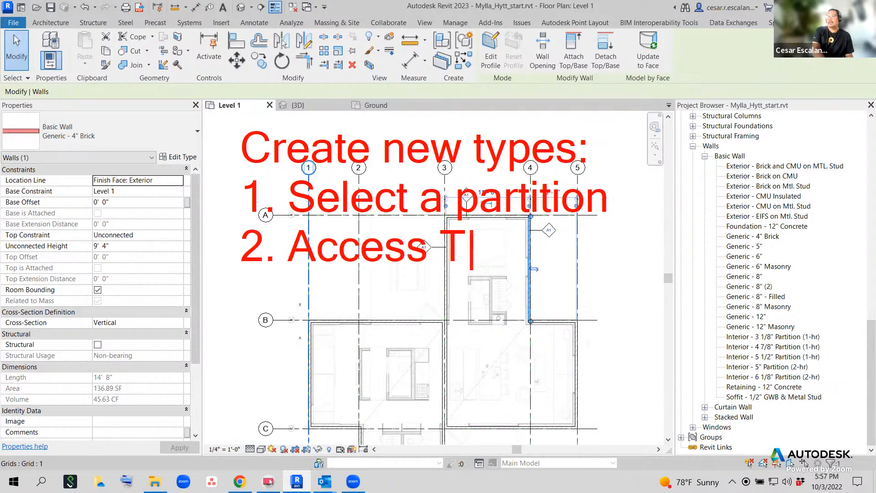
text(y)
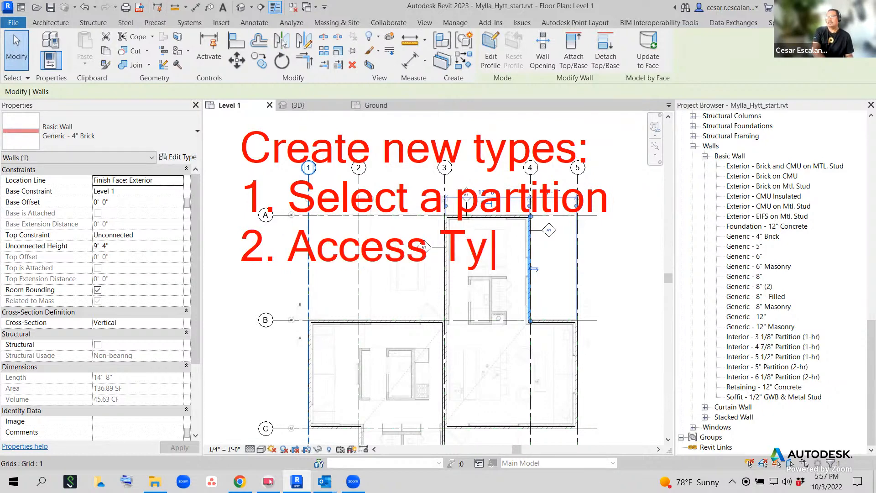
text(pe Prop)
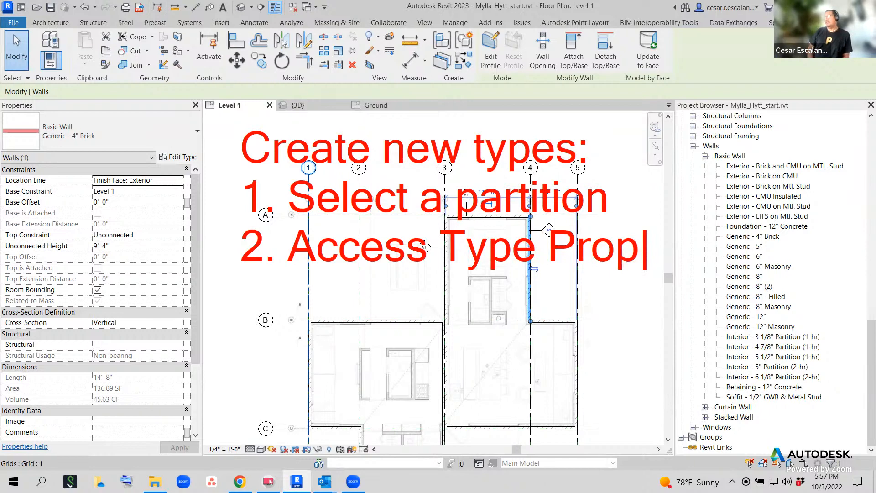
Add the third item "3. Duplicate Type" to the on-screen instructions.
key(Return)
text(3)
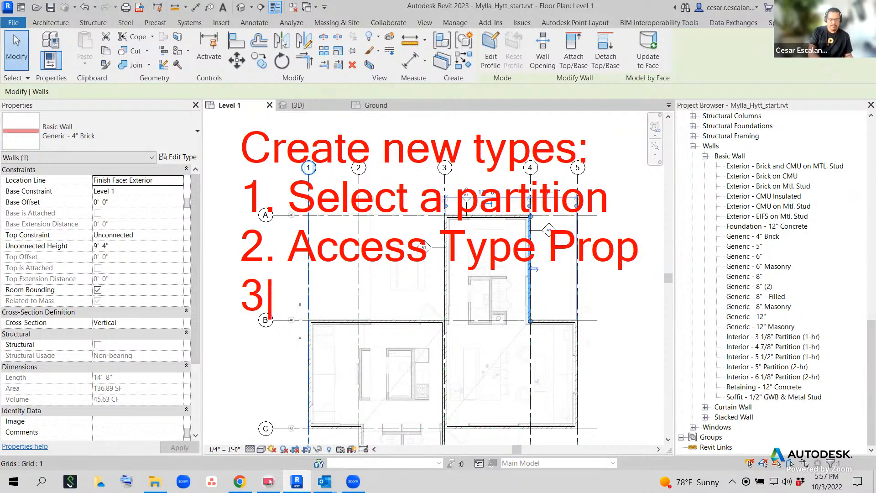
text(. Dupli)
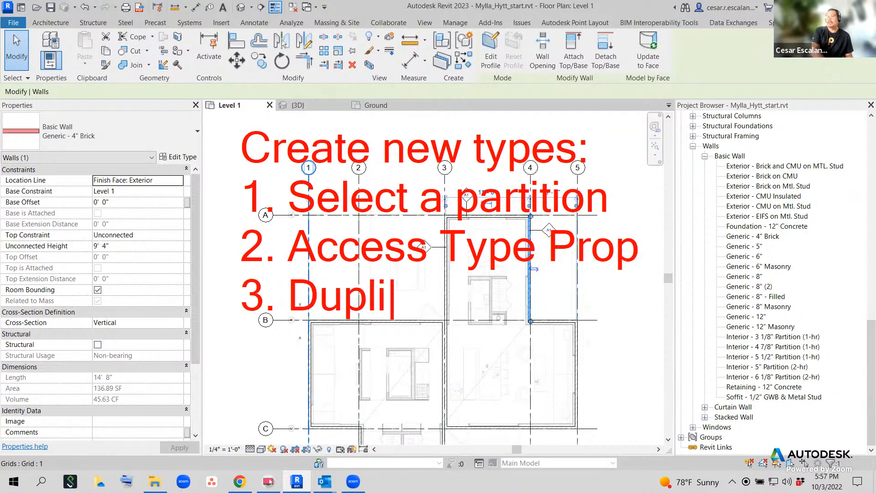
text(cate Type)
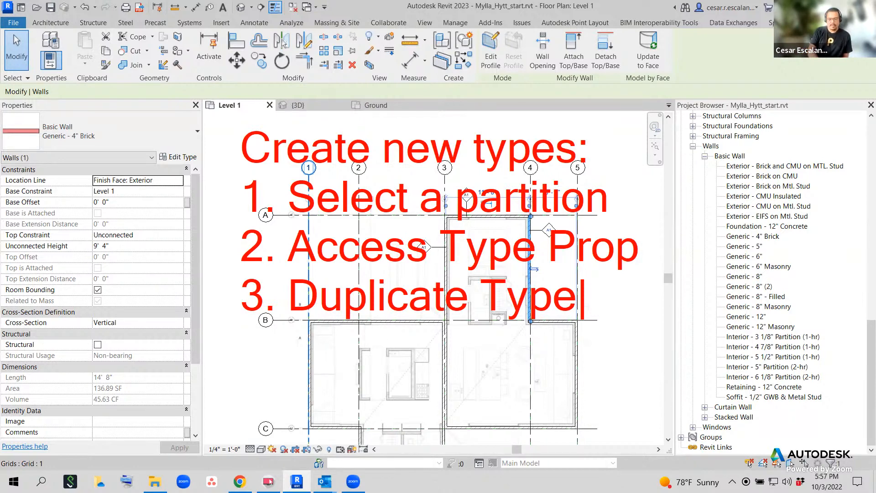
Add the fourth item "4. Rename" to the on-screen instructions.
key(Return)
text(4. )
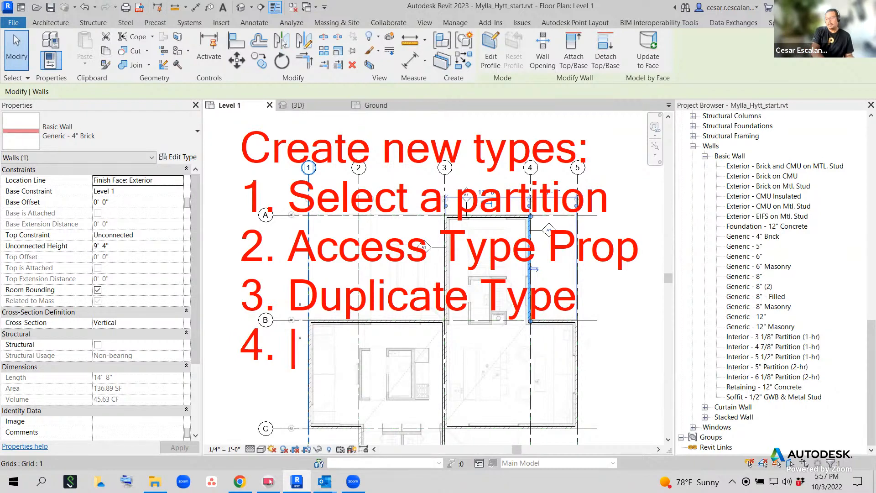
text(Rename)
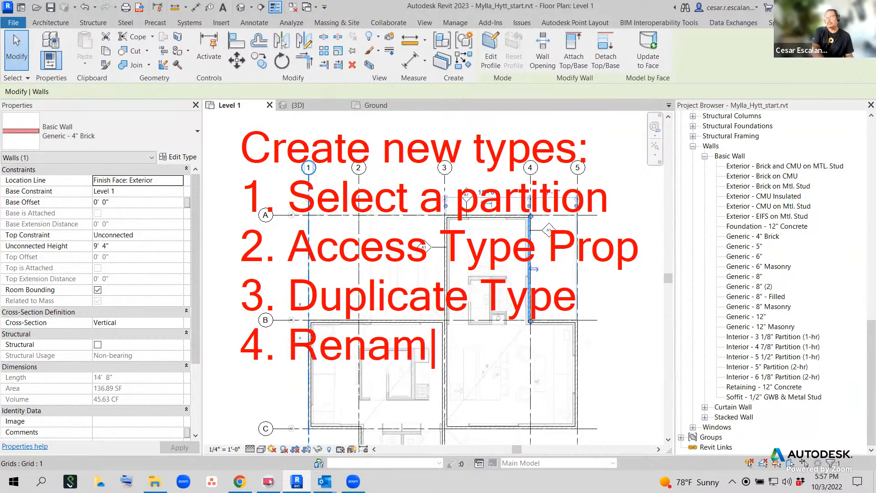
Add the fifth item "5. Change parameter values" to the on-screen instructions.
key(Return)
text(5. )
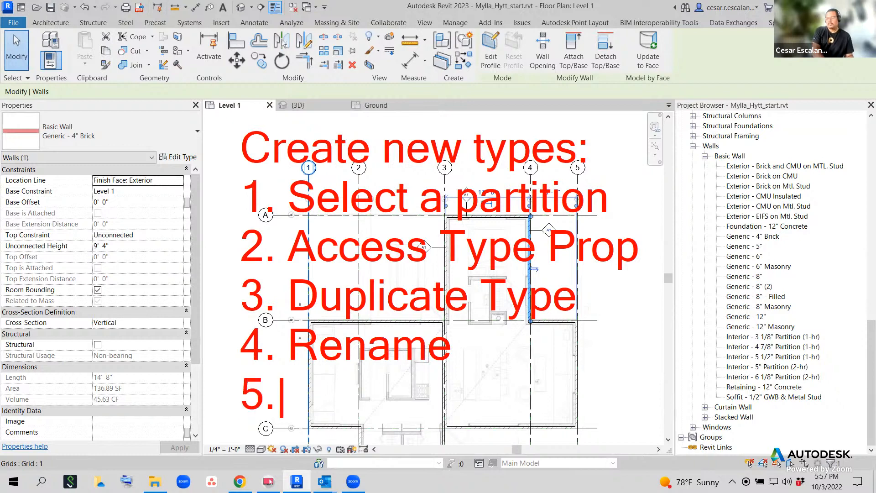
text(Chan)
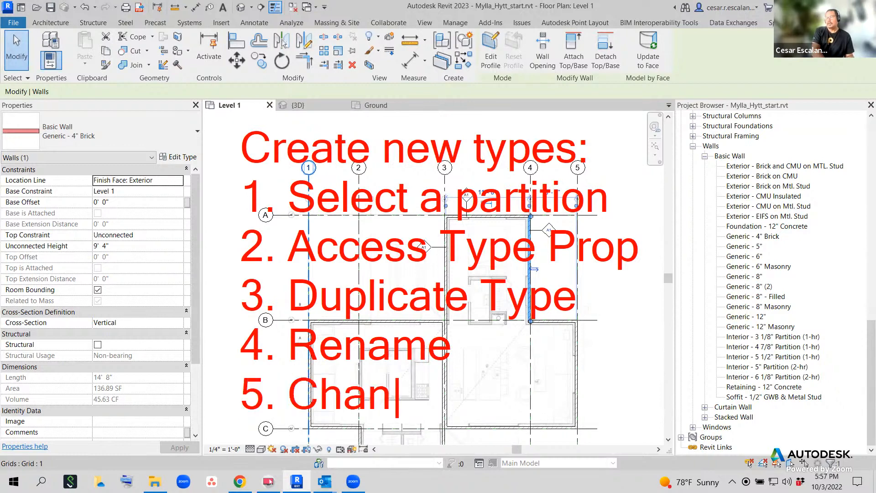
text(ge part)
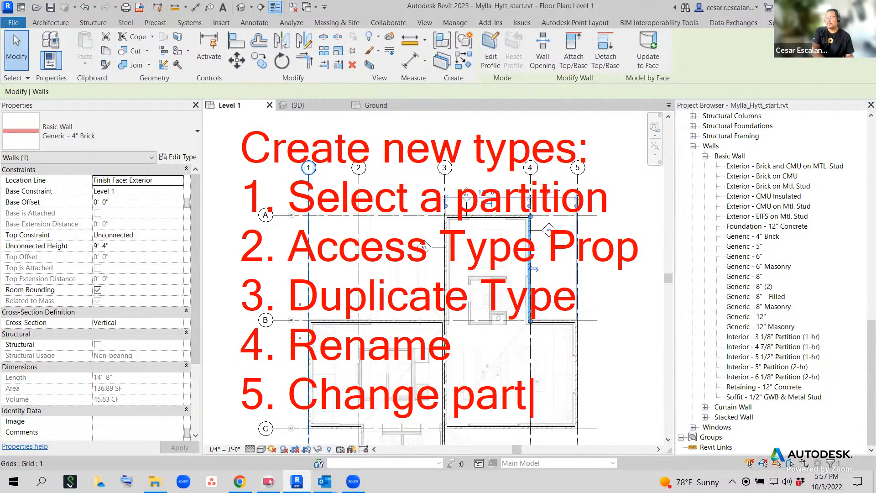
key(BackSpace)
text(ameter val)
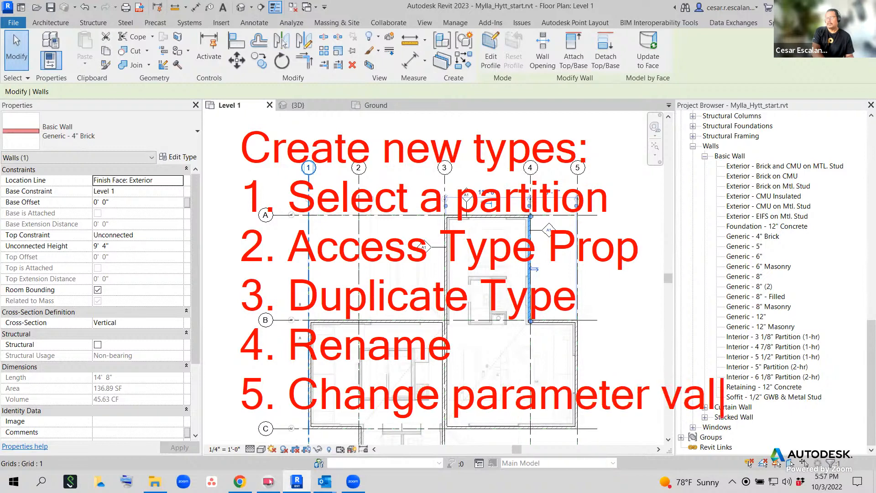
text(ues)
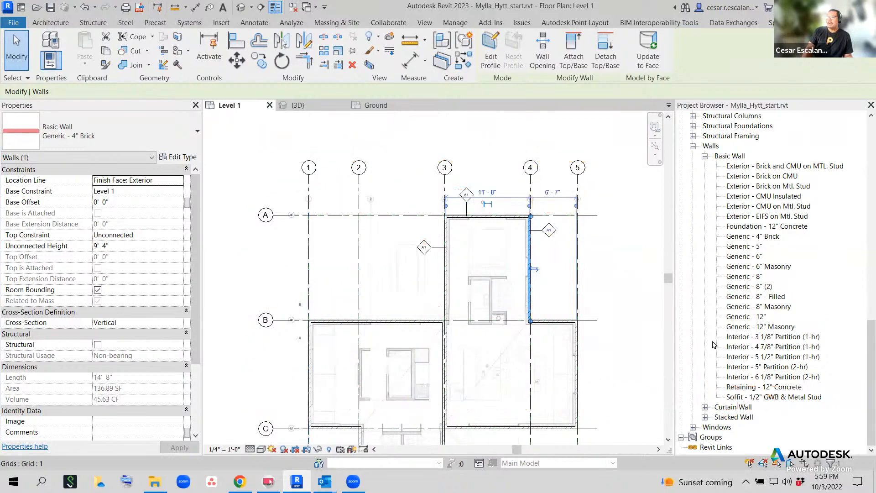
Examine how the brick wall lines up with the underlaid plan image at the corner of grids 4 and A.
key(Escape)
scroll(542, 197, up, 5)
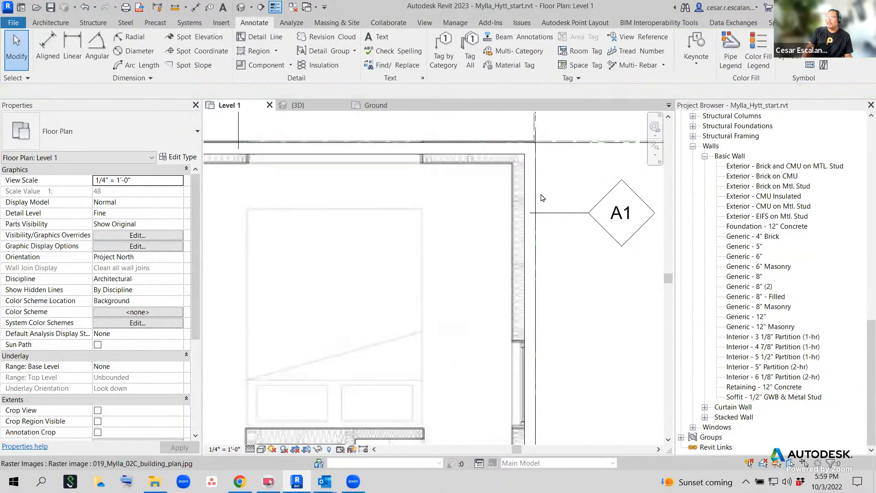
scroll(547, 299, up, 8)
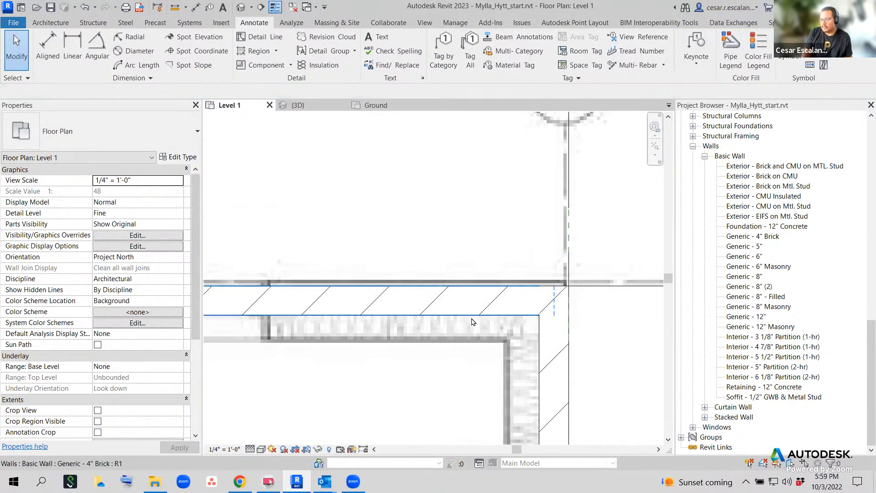
middle_drag(459, 354, 611, 366)
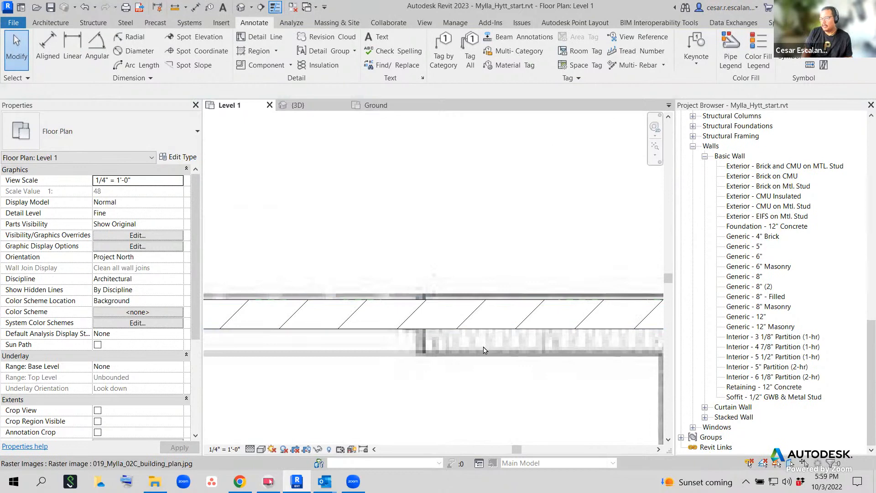
middle_drag(488, 364, 420, 364)
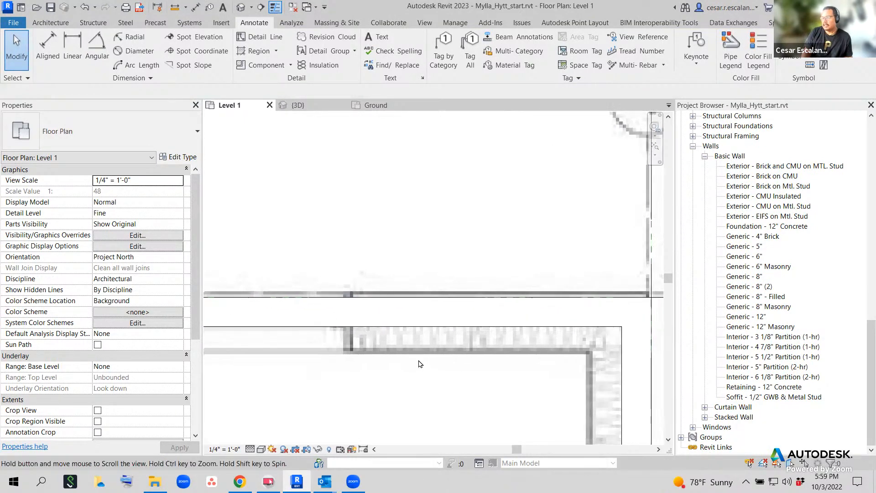
scroll(427, 351, down, 2)
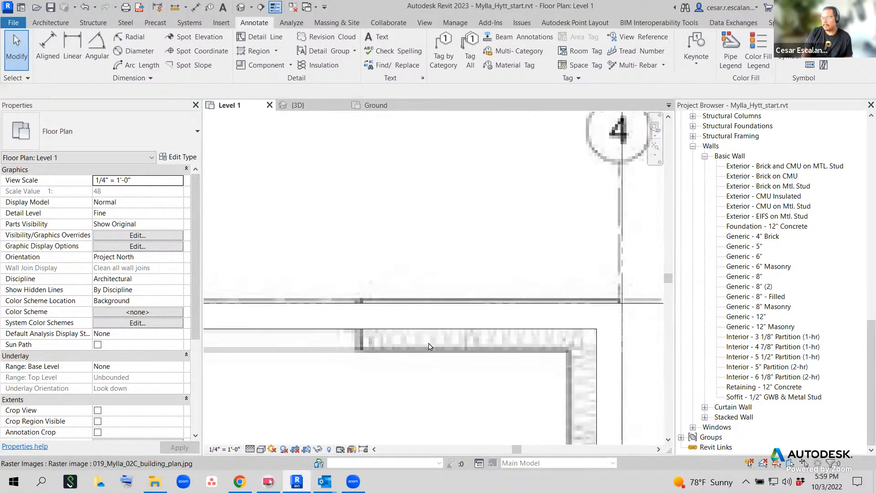
click(454, 334)
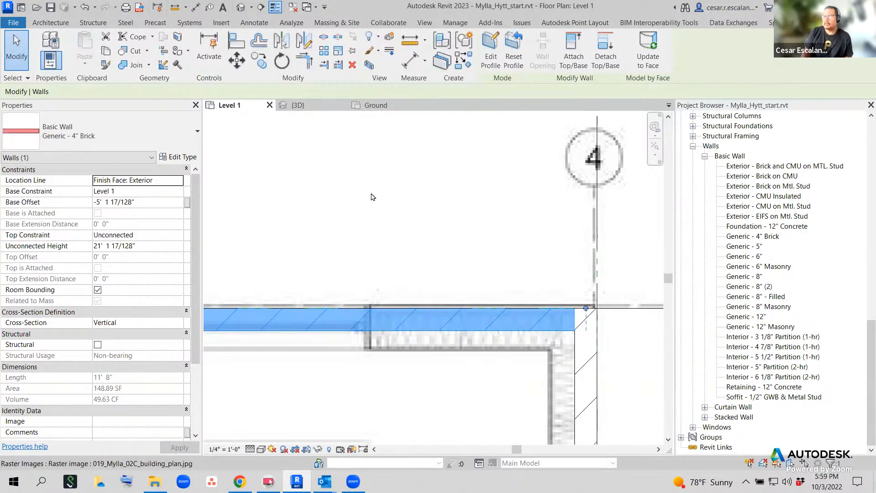
Circle the Measure tool in red and measure the exterior wall's thickness on the underlaid plan image near grid 4.
click(176, 8)
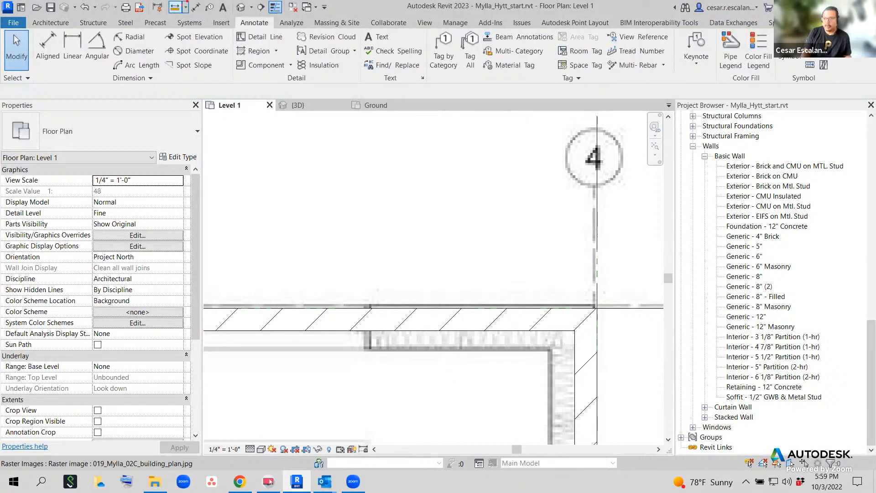
mouse_move(190, 2)
mouse_down()
mouse_move(171, 3)
mouse_move(185, 23)
mouse_move(187, 3)
mouse_move(245, 136)
mouse_up()
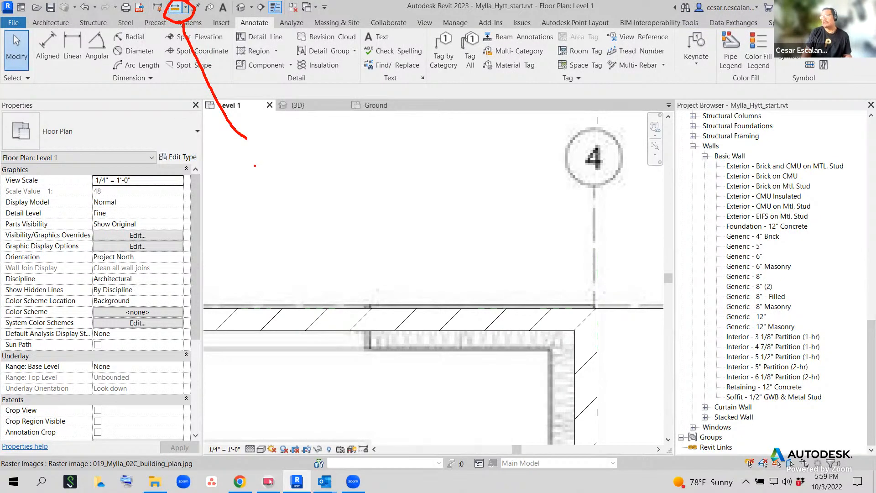
click(175, 7)
click(373, 350)
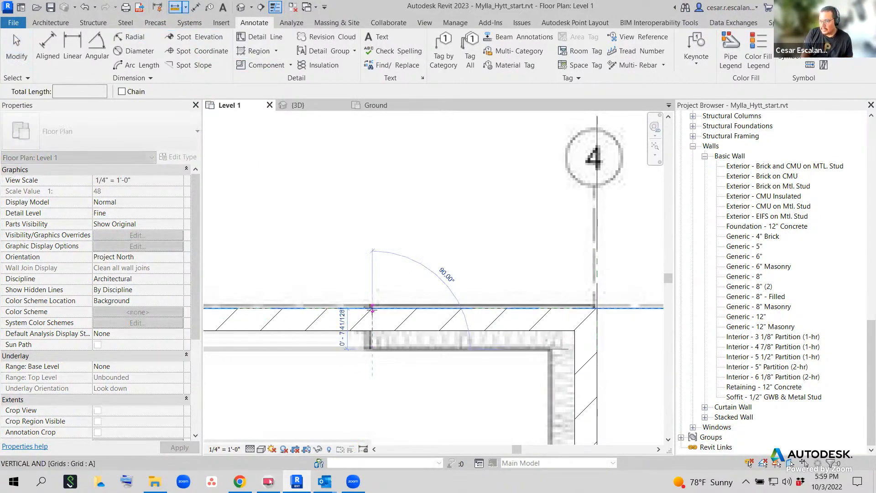
scroll(372, 308, up, 2)
scroll(372, 308, up, 2)
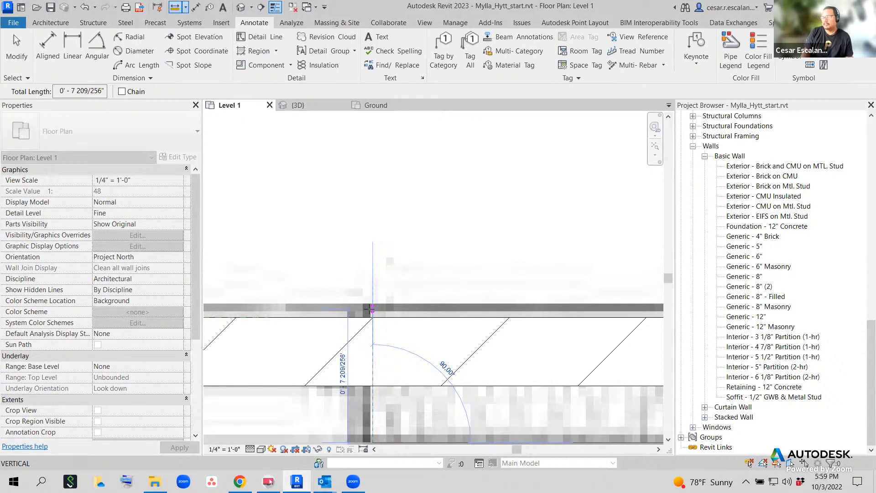
scroll(373, 309, down, 4)
key(Escape)
key(Escape)
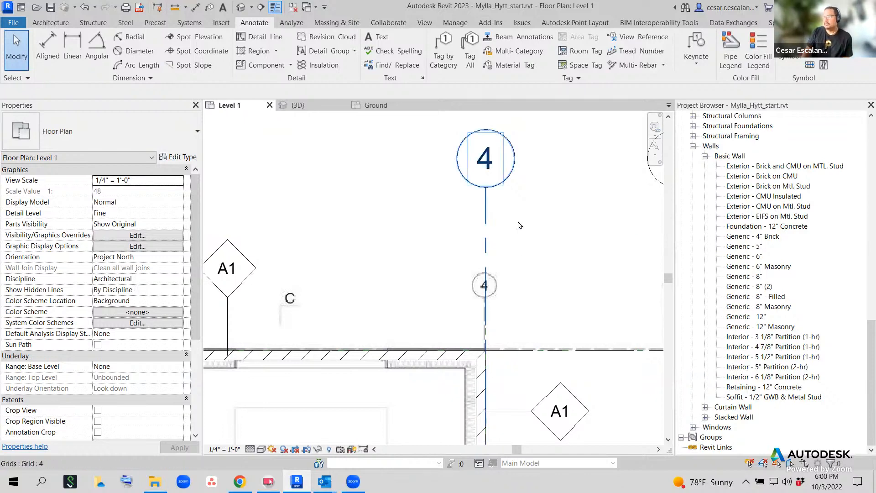
Open the type properties of the brick wall running along grid A between grids 3 and 4.
scroll(442, 383, up, 3)
scroll(442, 383, down, 2)
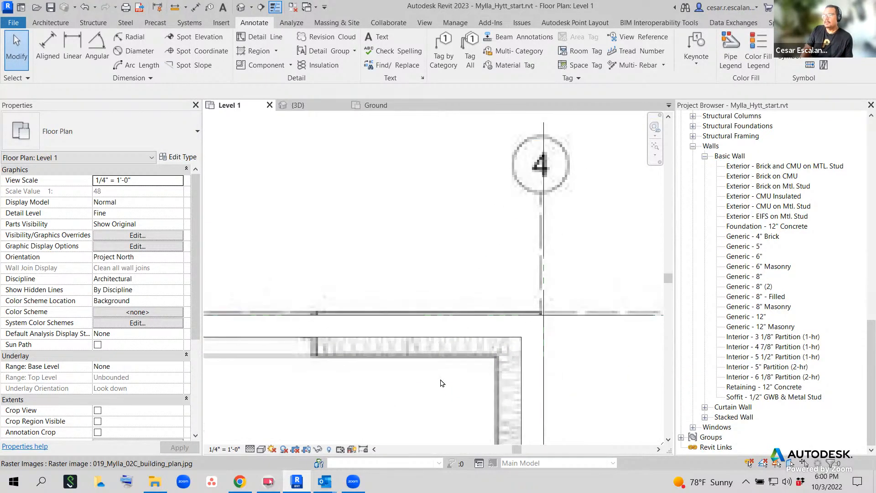
scroll(443, 382, down, 9)
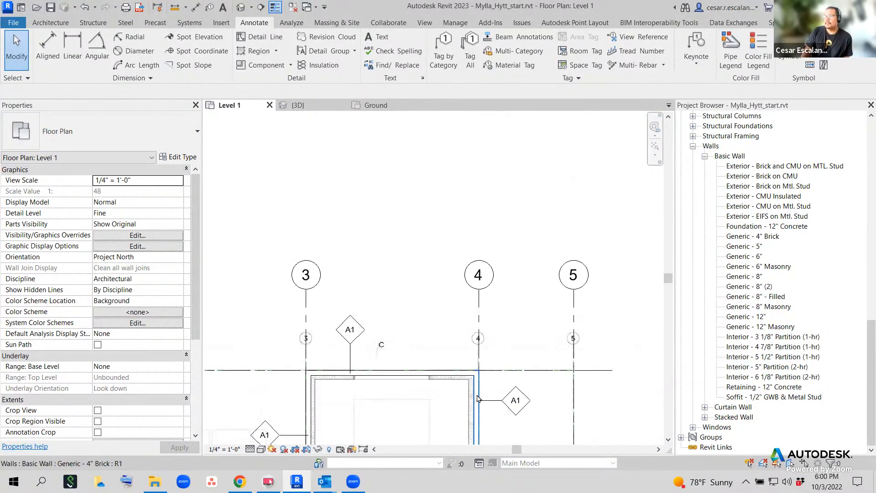
middle_drag(502, 346, 533, 226)
scroll(518, 303, up, 3)
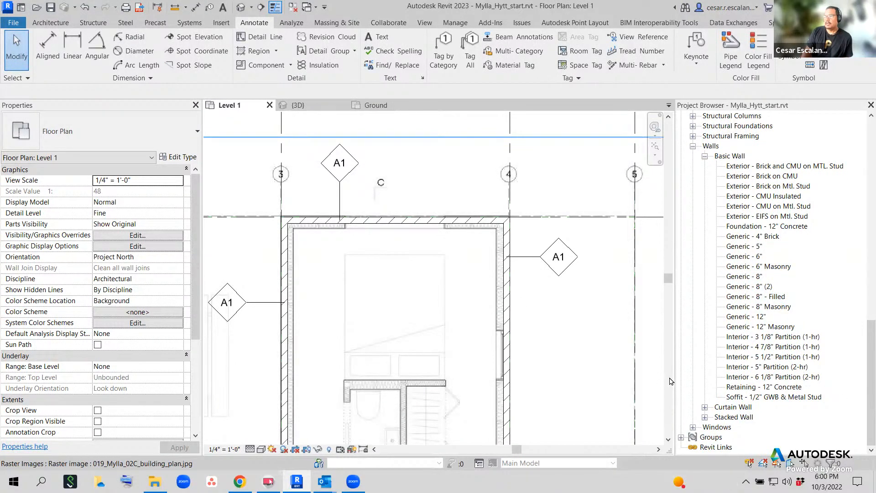
click(417, 221)
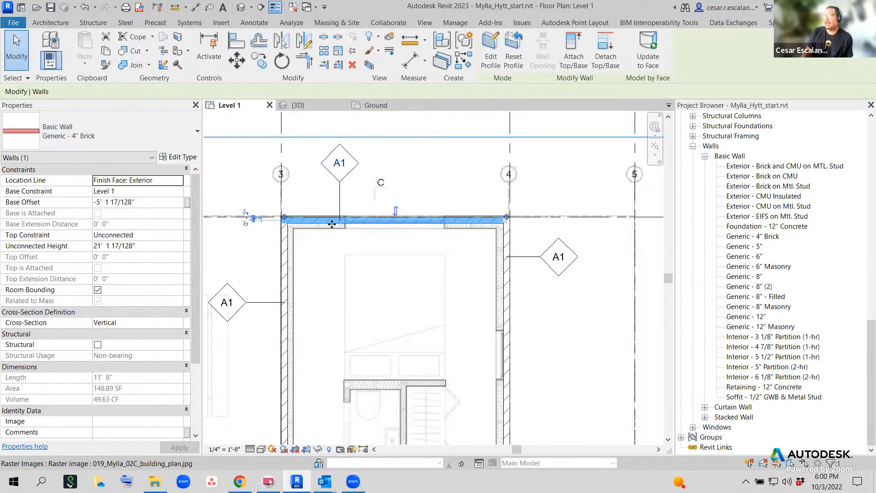
click(177, 158)
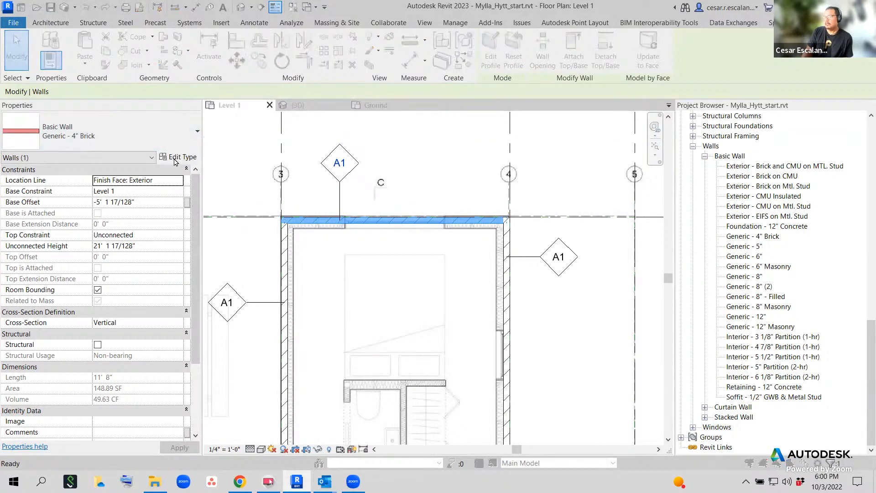
drag(242, 64, 308, 50)
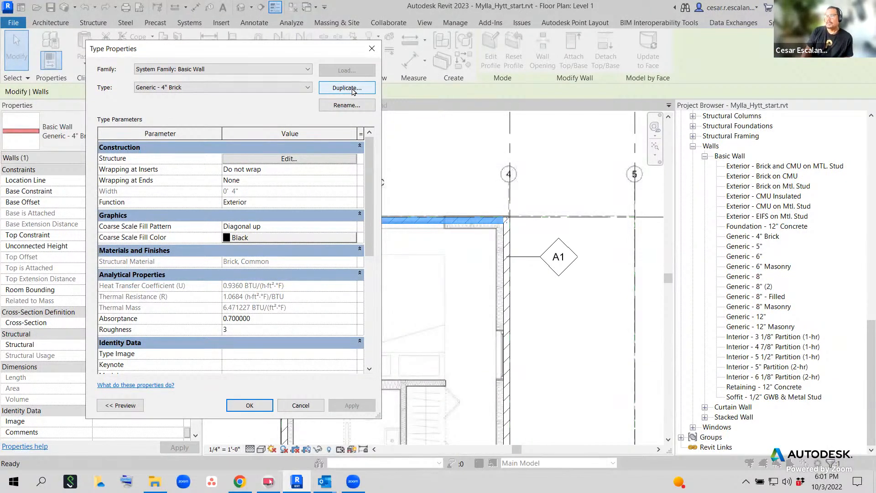
Duplicate the Generic - 4" Brick type under the name "Exterior Wood Wall".
click(352, 91)
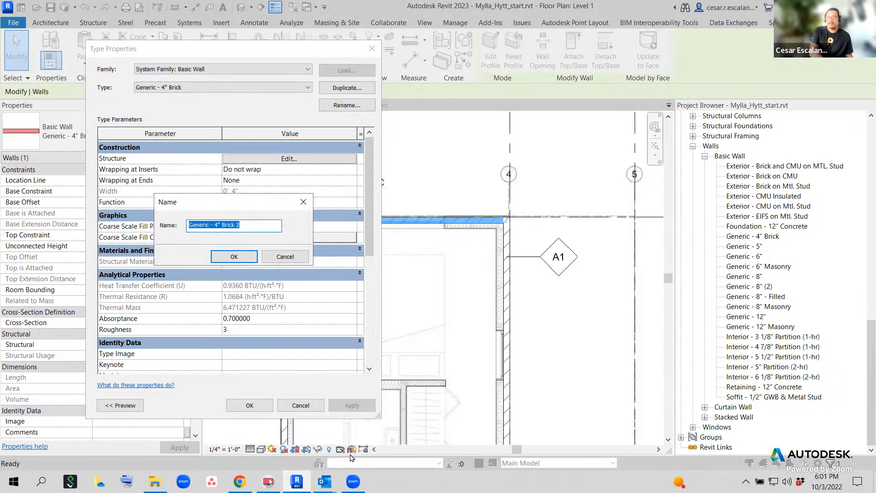
text(Exterior)
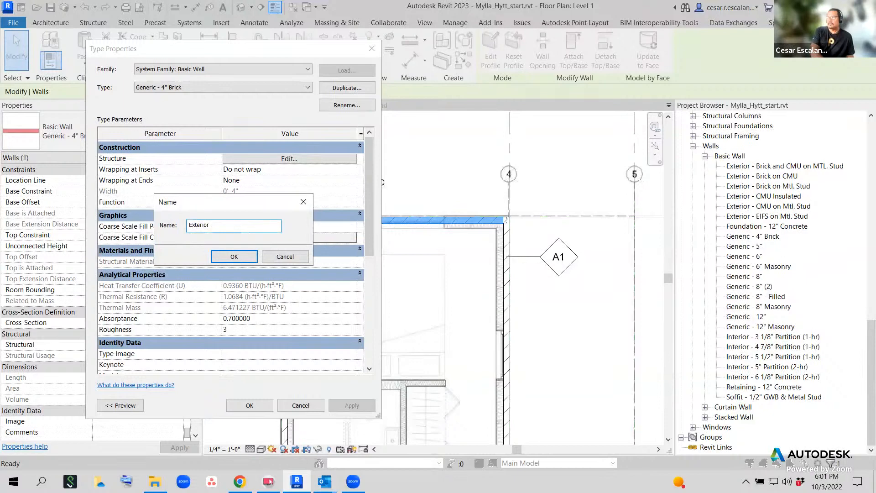
text(Wood Wall)
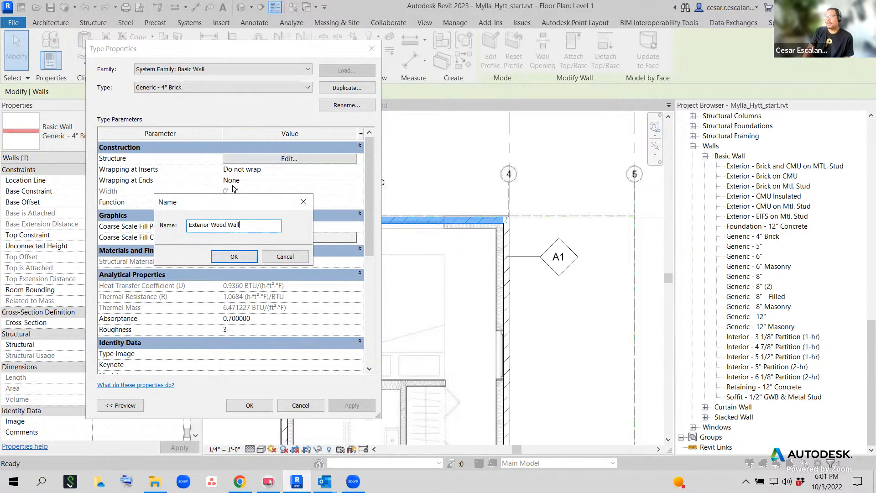
click(241, 259)
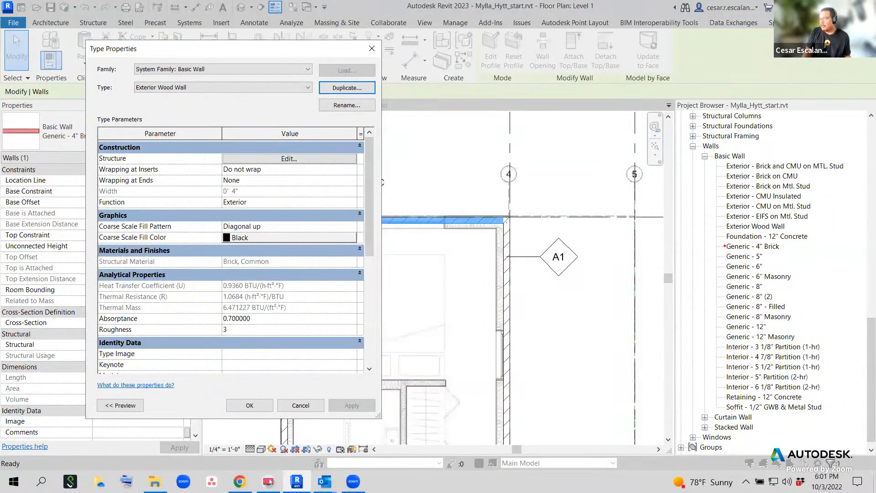
Frame Exterior Wood Wall in red in both the Basic Wall list and the type properties, and clear the markings.
drag(721, 217, 798, 236)
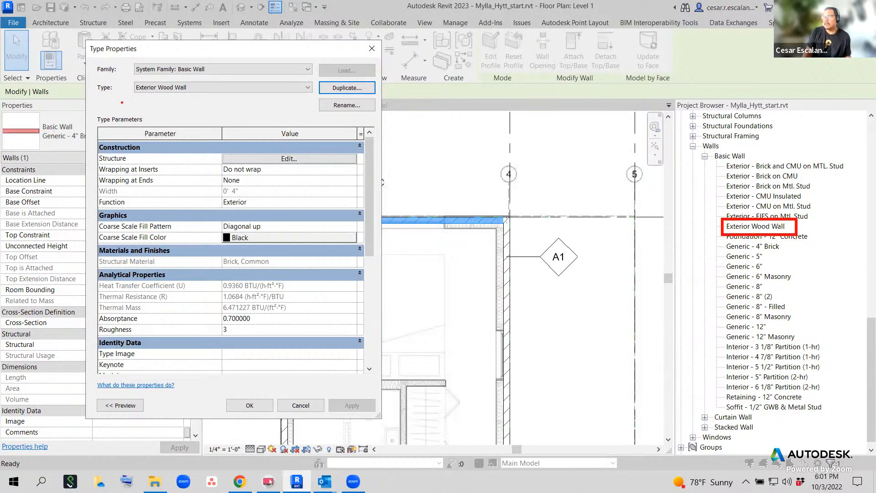
drag(126, 81, 201, 97)
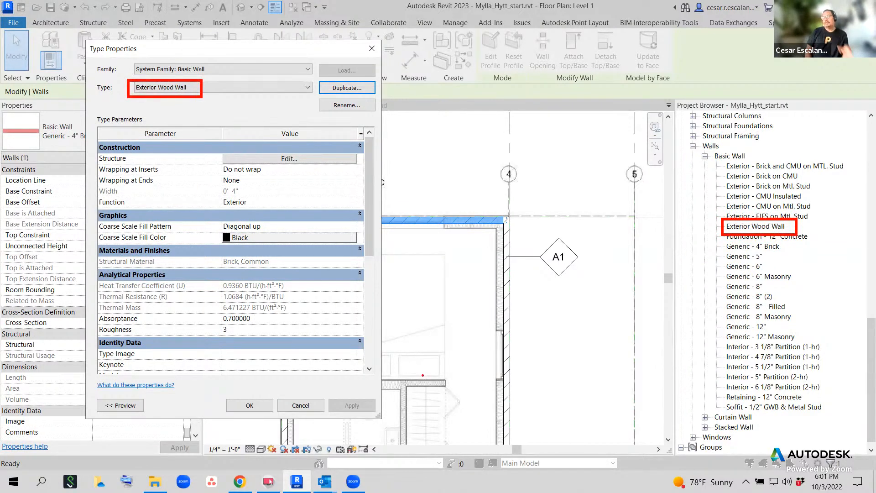
key(Escape)
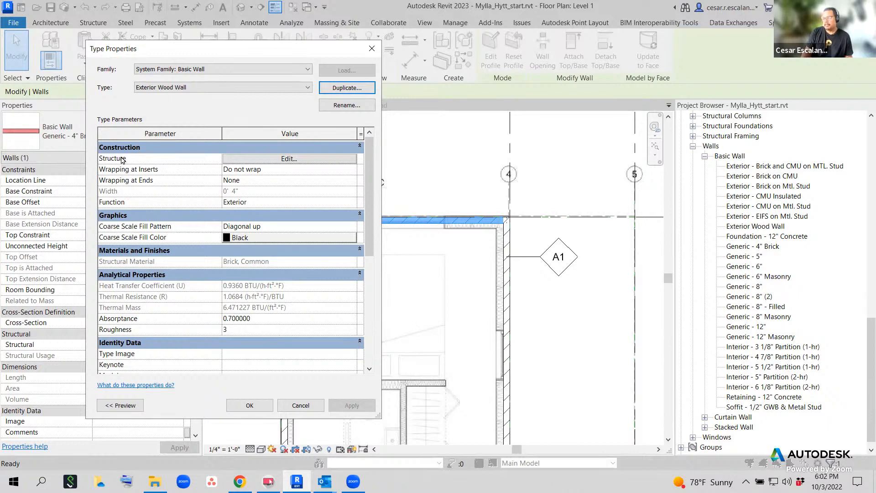
Open the layer structure of Exterior Wood Wall for editing and show its floor plan preview.
click(288, 159)
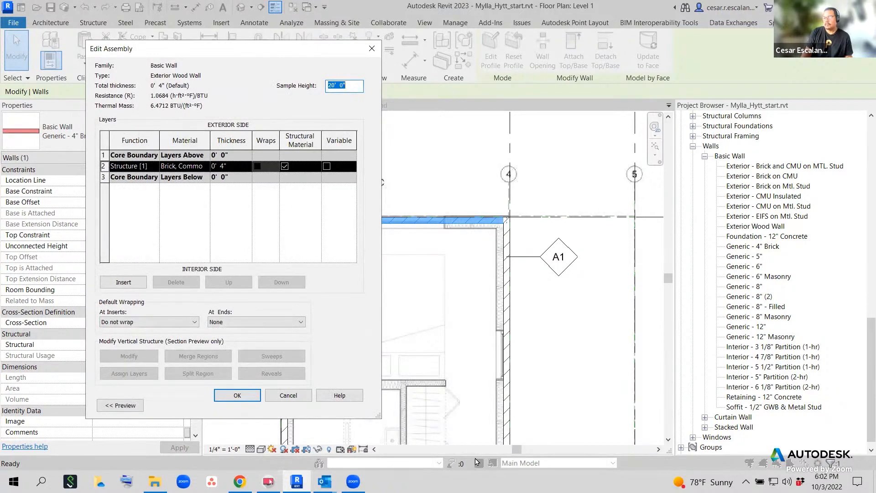
drag(276, 54, 289, 57)
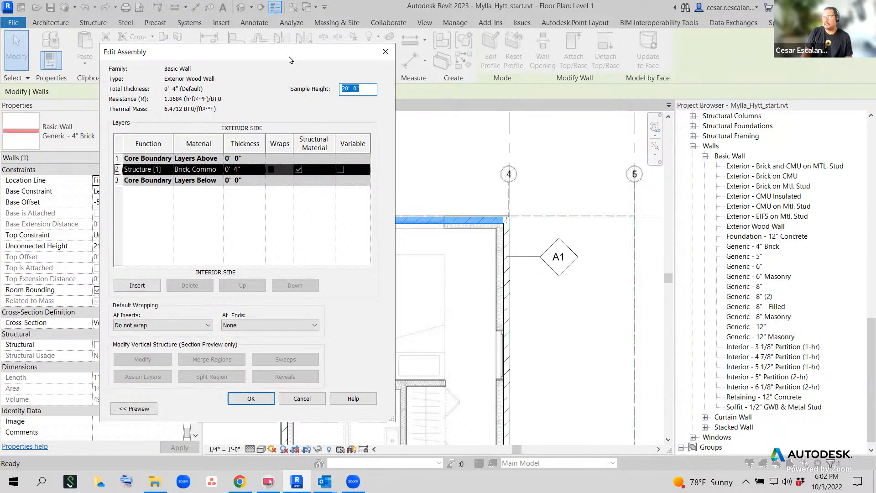
drag(289, 60, 490, 43)
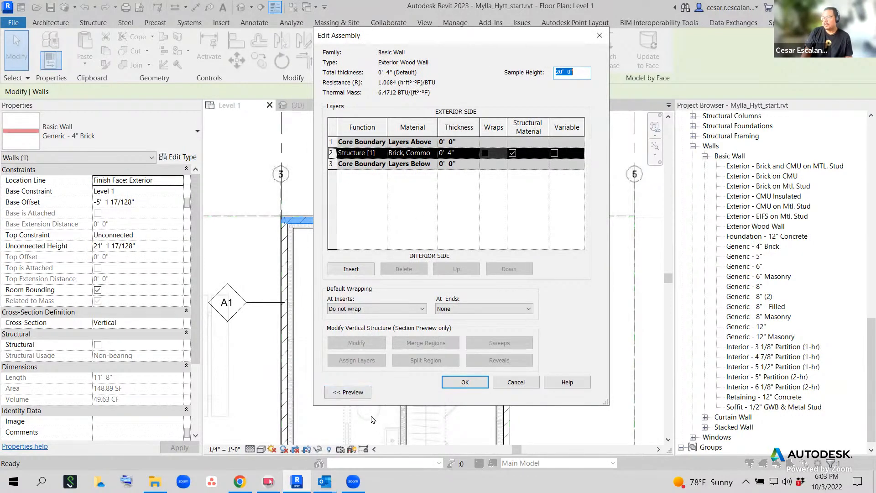
click(348, 393)
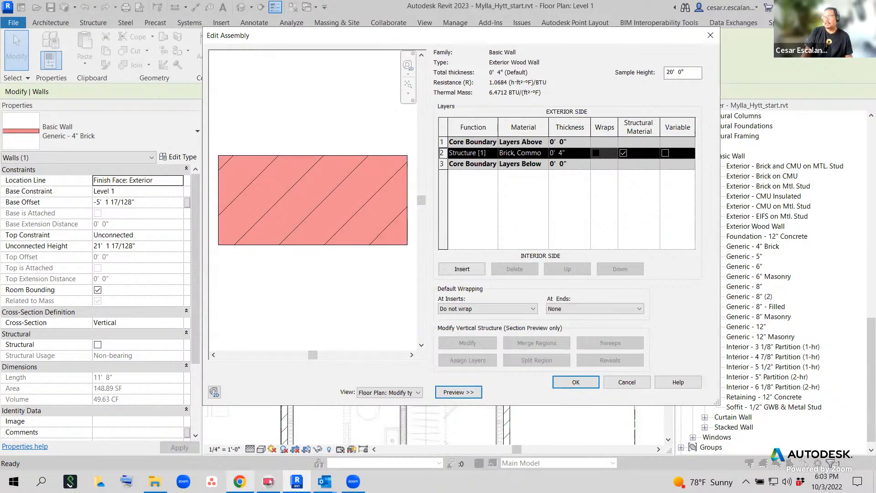
Mark the exterior and interior sides in red on the layer table and the preview with circles, an arrow, E and I, and clear the markings.
mouse_move(240, 481)
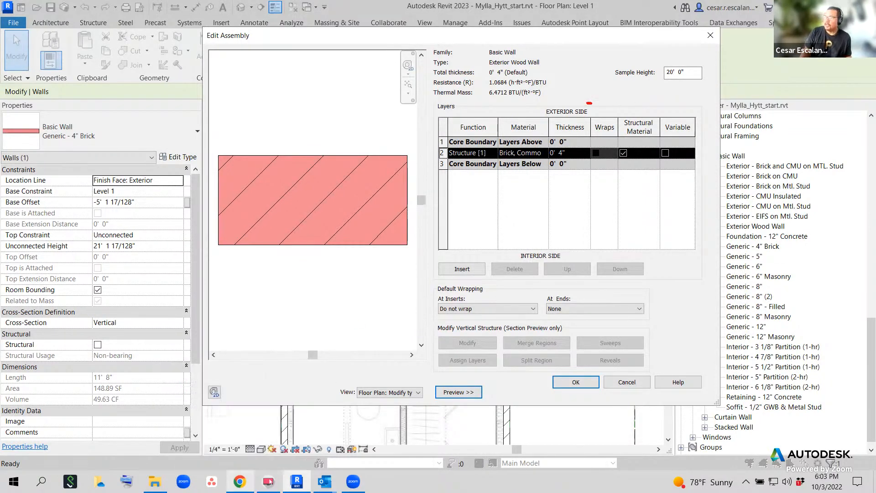
mouse_move(589, 103)
mouse_down()
mouse_move(542, 107)
mouse_move(549, 122)
mouse_move(596, 115)
mouse_move(588, 109)
mouse_up()
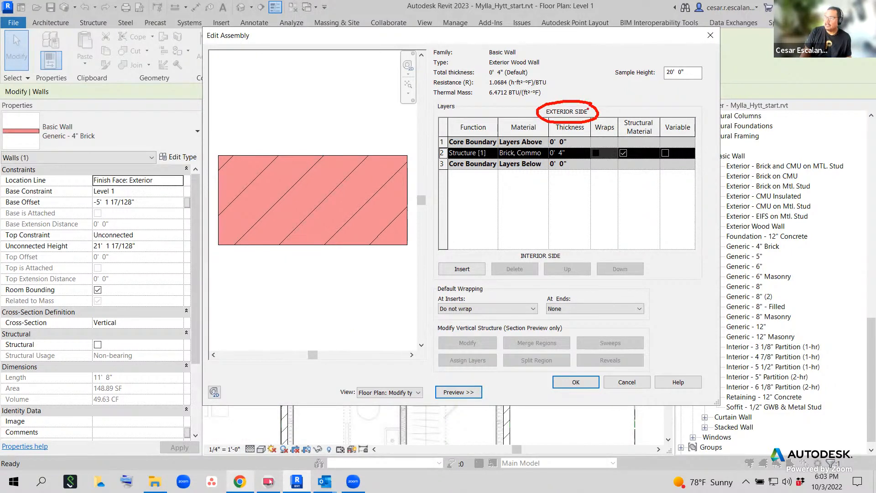
mouse_move(567, 254)
mouse_down()
mouse_move(531, 246)
mouse_move(536, 270)
mouse_move(570, 248)
mouse_up()
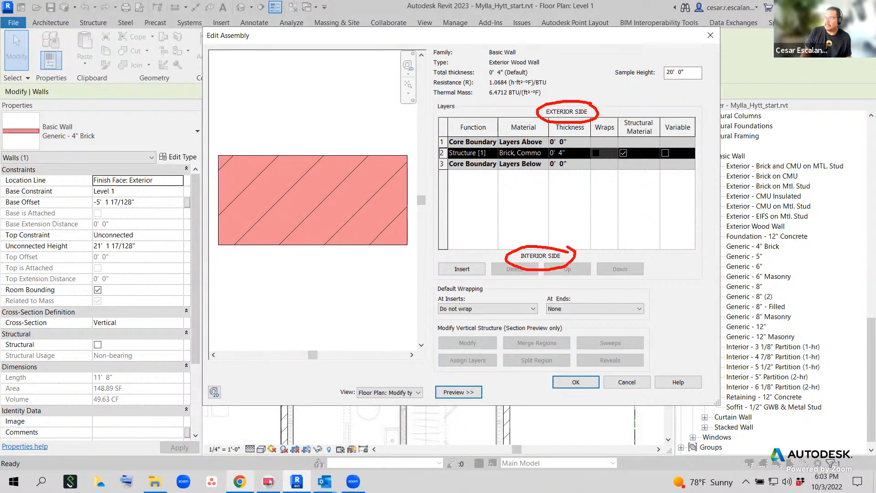
mouse_move(708, 114)
mouse_down()
mouse_move(705, 234)
mouse_move(722, 225)
mouse_up()
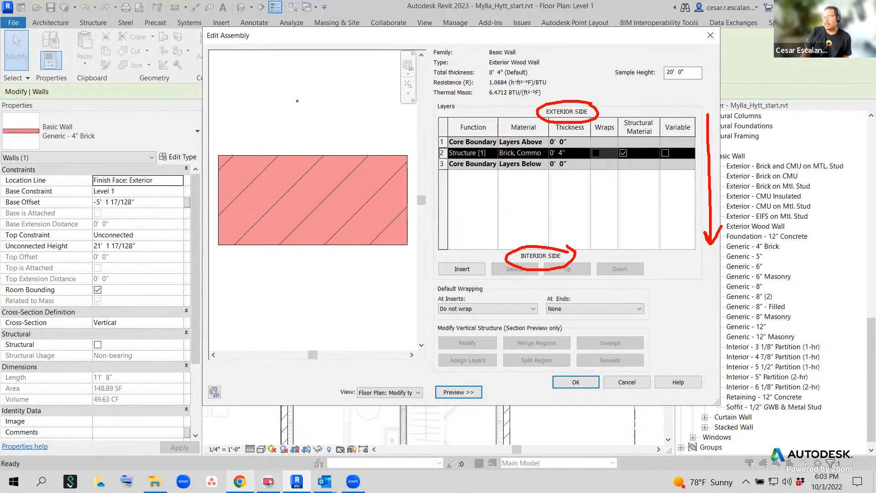
mouse_move(295, 89)
mouse_down()
mouse_move(304, 116)
mouse_move(316, 115)
mouse_move(311, 85)
mouse_up()
mouse_move(312, 288)
mouse_down()
mouse_move(313, 318)
mouse_move(335, 315)
mouse_move(321, 304)
mouse_move(329, 286)
mouse_up()
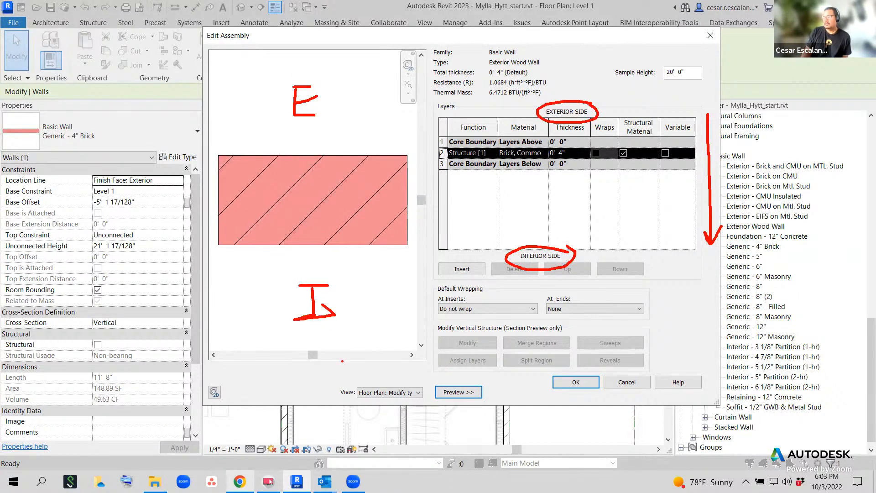
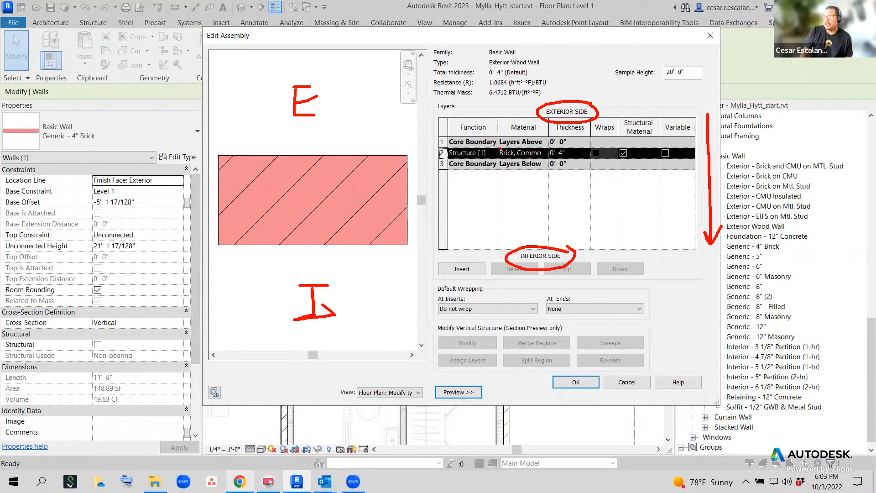
key(Escape)
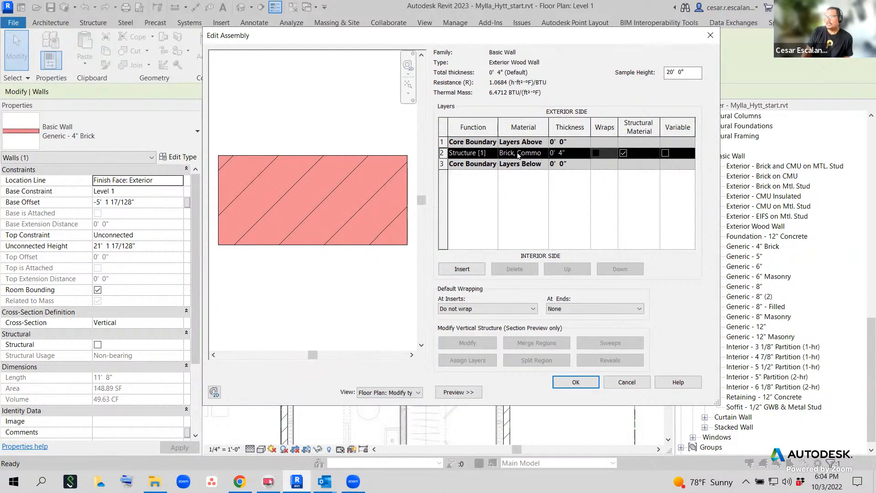
Circle the material browse control of the Structure [1] layer in red, clear the marking, and open the Material Browser for that layer.
click(537, 155)
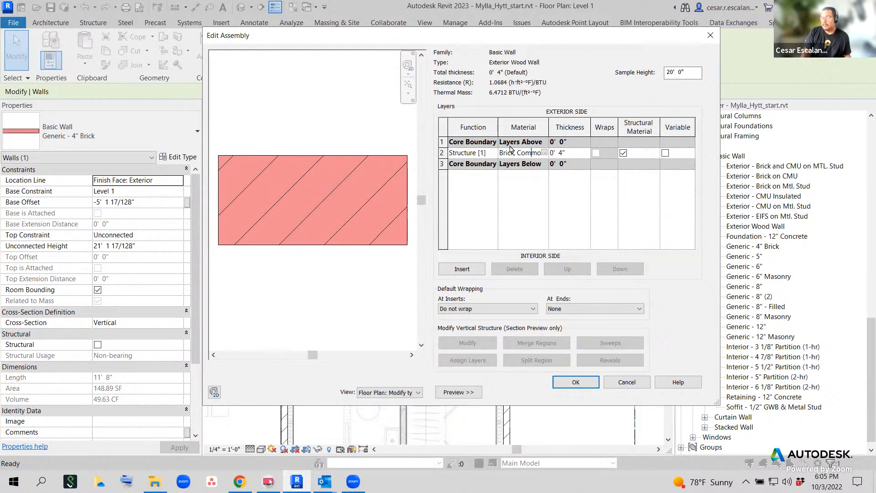
key(ctrl+2)
mouse_move(546, 146)
mouse_down()
mouse_move(532, 148)
mouse_move(557, 158)
mouse_move(546, 145)
mouse_up()
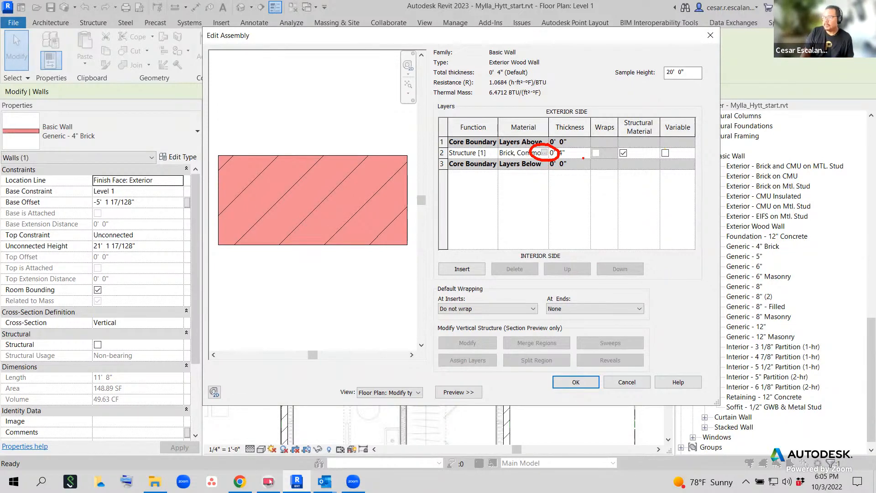
key(Escape)
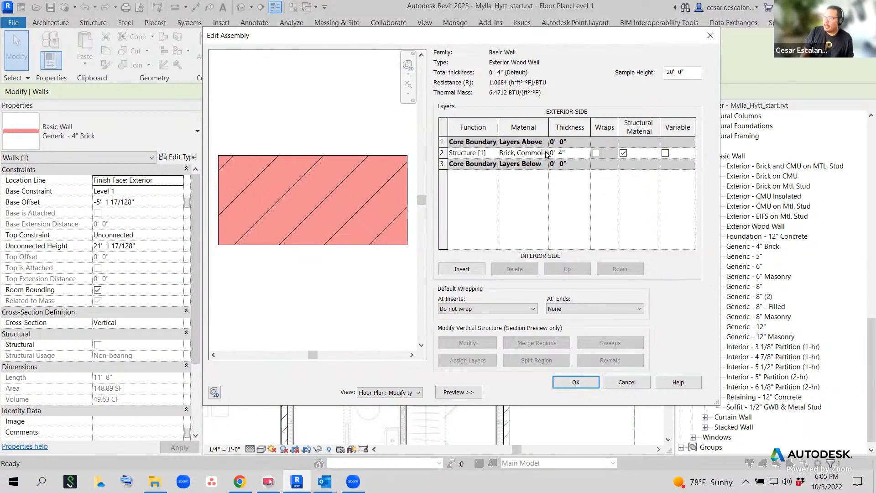
click(545, 153)
click(544, 153)
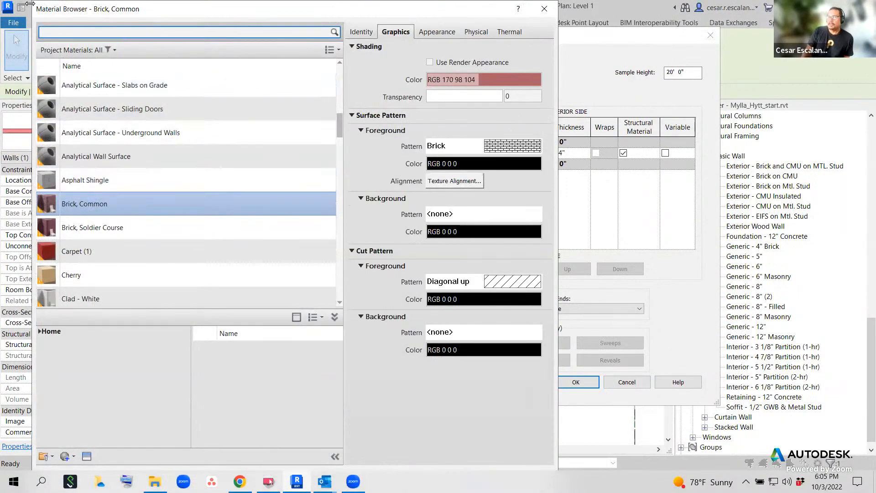
Reposition and enlarge the Material Browser, narrow its material list to widen the graphics settings, and return to the start of the list.
drag(29, 6, 47, 6)
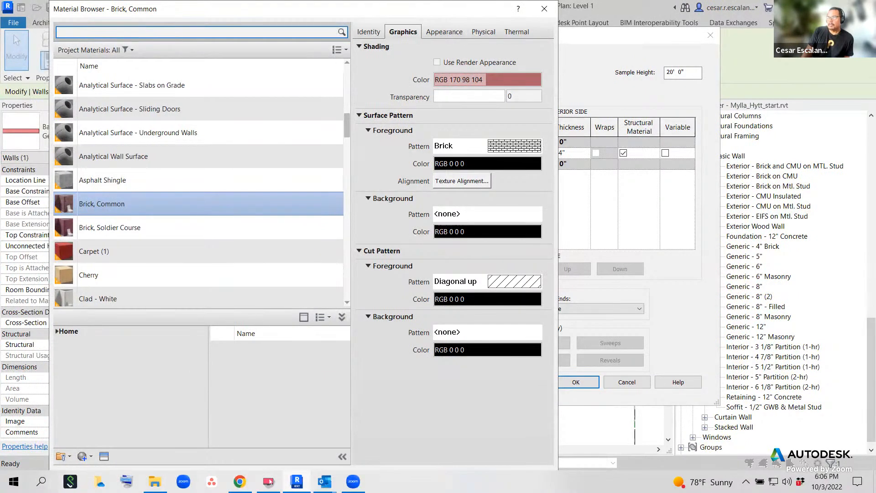
drag(195, 3, 333, 18)
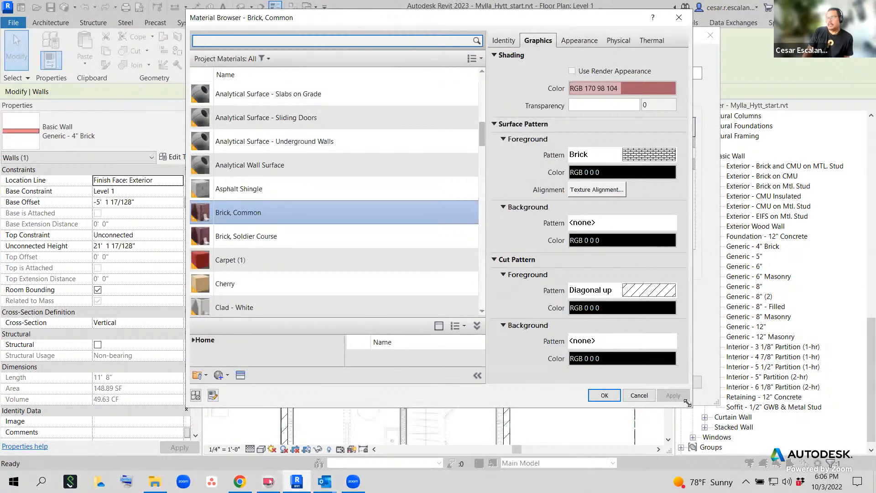
drag(687, 404, 733, 418)
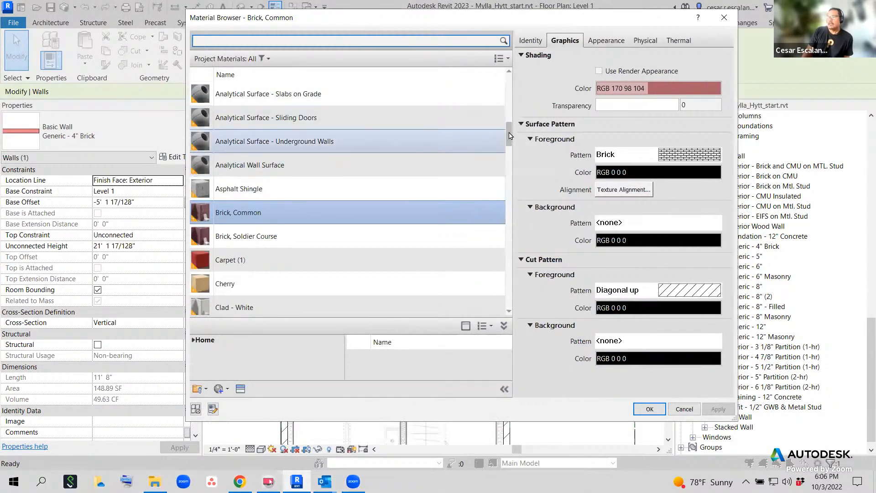
drag(510, 136, 512, 96)
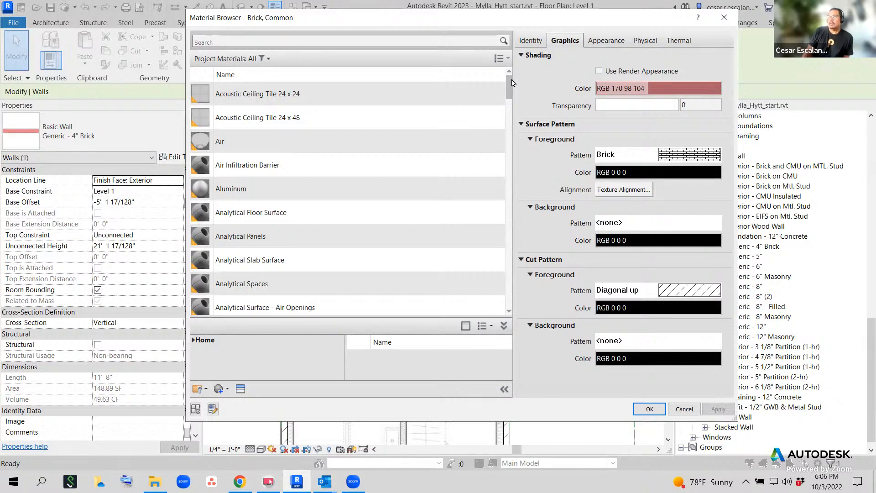
drag(513, 84, 414, 104)
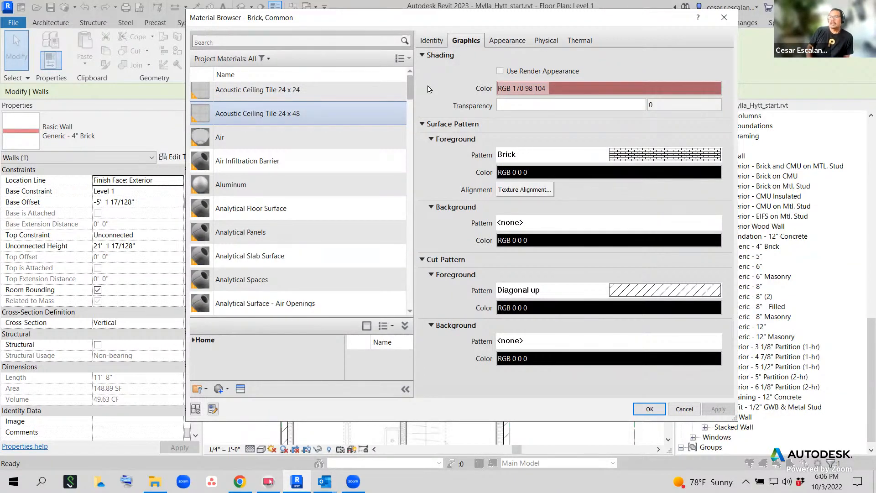
drag(428, 86, 413, 82)
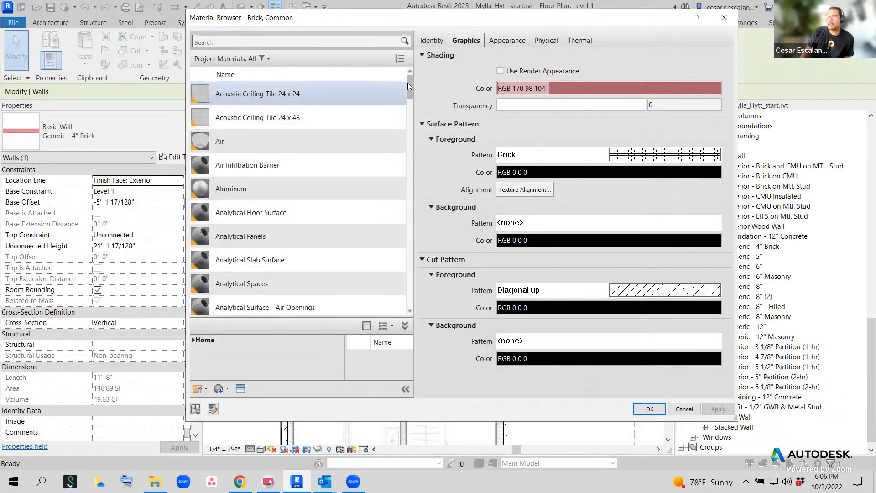
drag(409, 86, 427, 77)
Filter the project materials by Wood and look through the available wood materials.
click(269, 59)
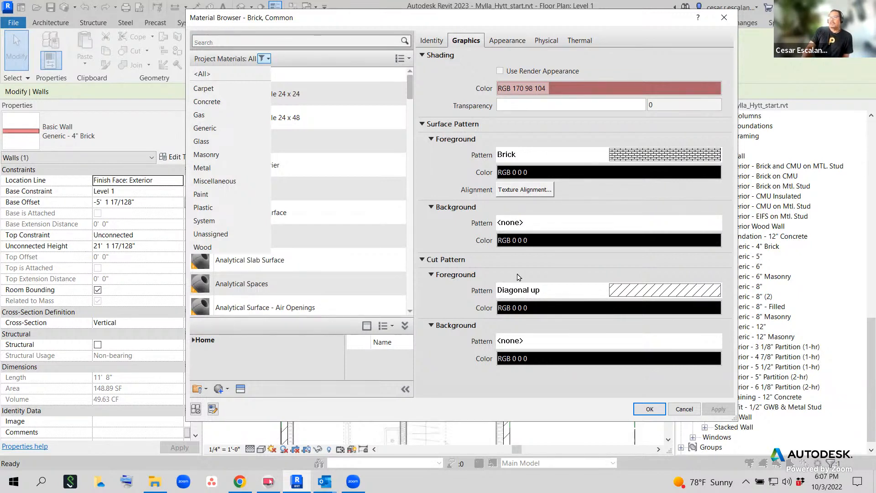
click(211, 249)
scroll(329, 228, down, 1)
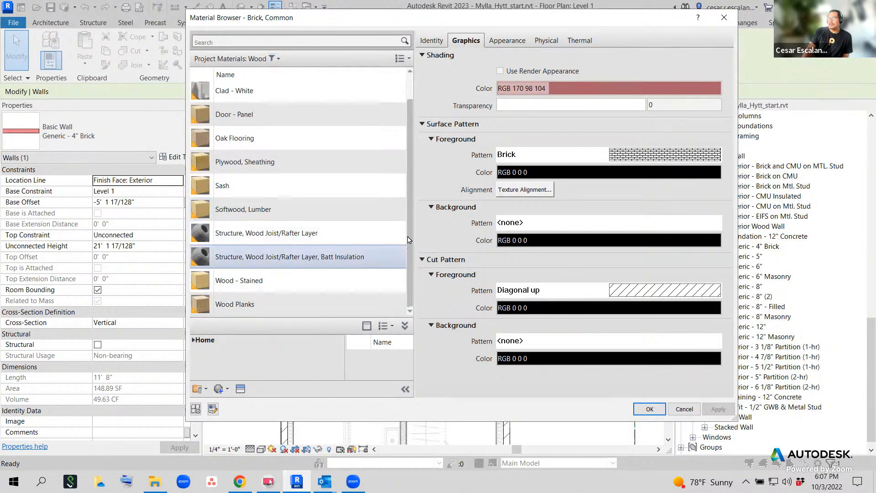
drag(411, 250, 420, 137)
drag(415, 215, 410, 261)
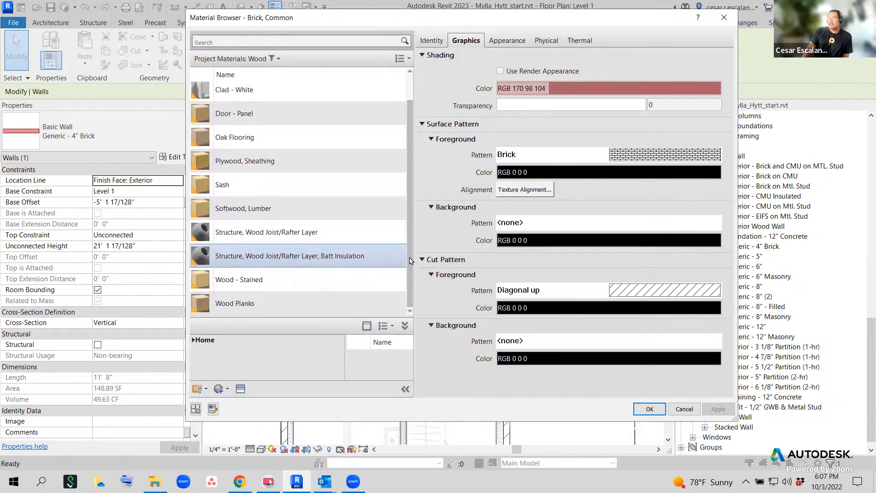
drag(409, 261, 419, 164)
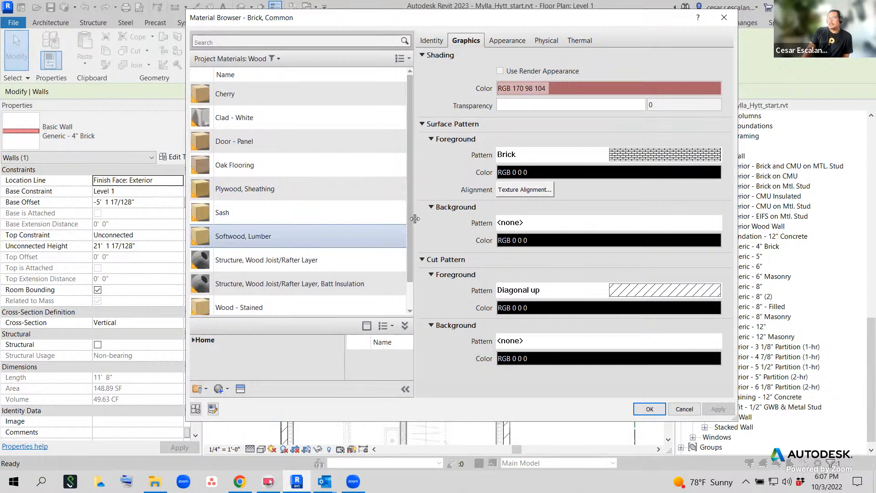
Filter the project materials by Metal and look through the available metal materials.
click(278, 59)
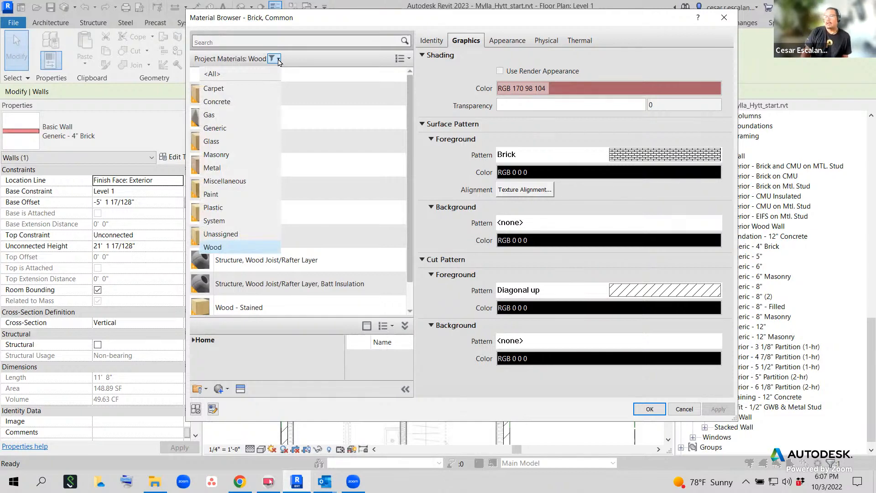
click(228, 168)
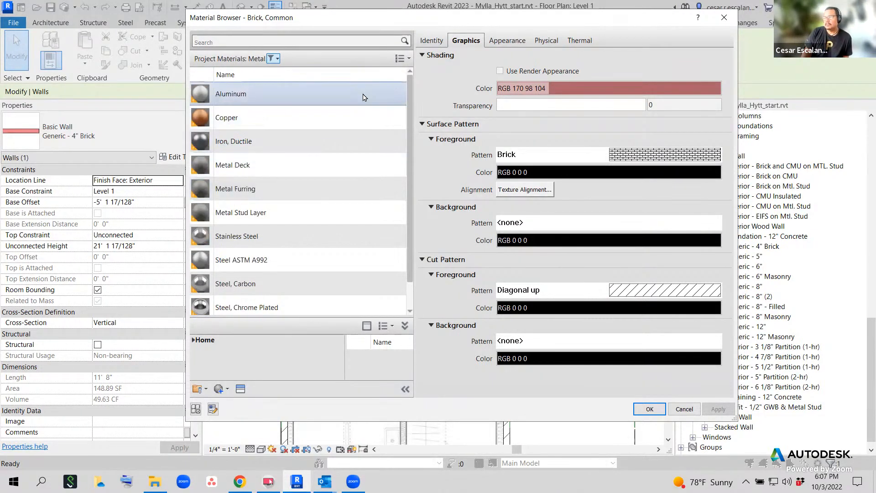
scroll(362, 97, down, 2)
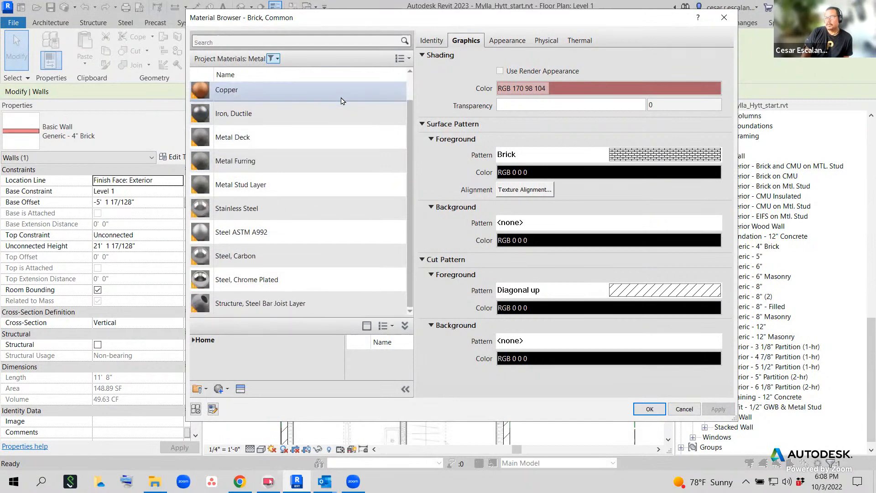
scroll(339, 163, up, 2)
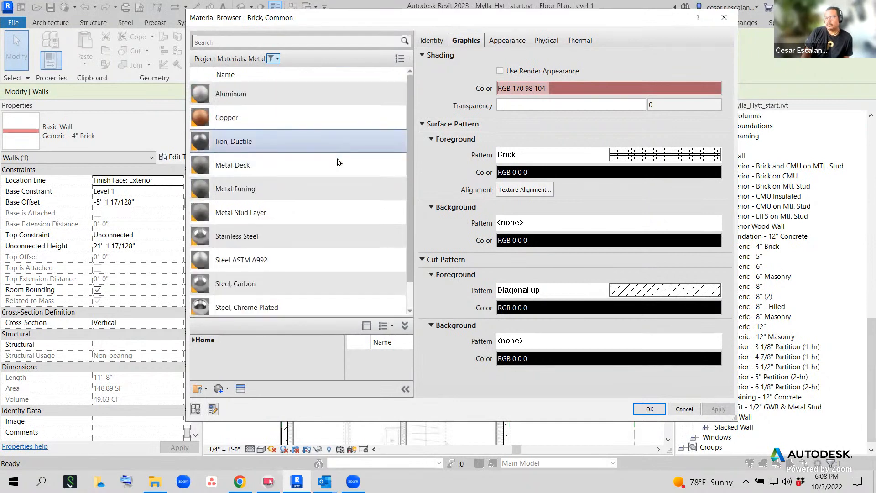
scroll(339, 163, down, 1)
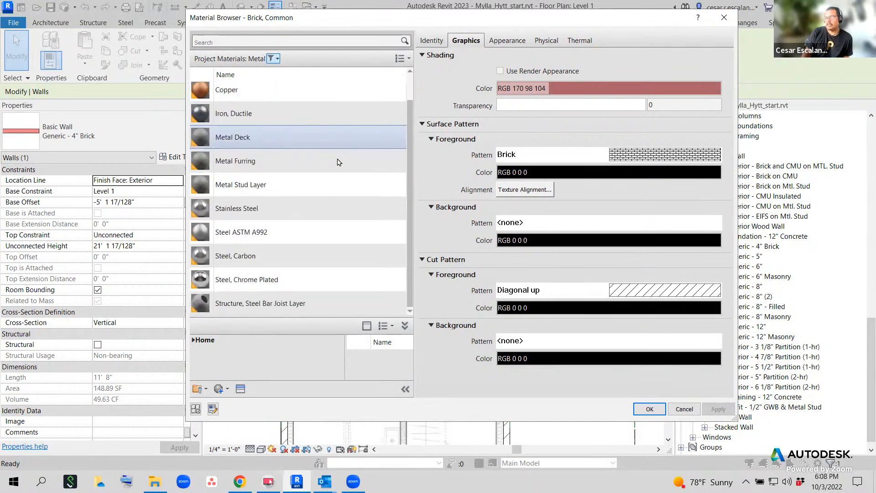
Reset the project material filter to <All> and search the materials for "stud".
click(276, 59)
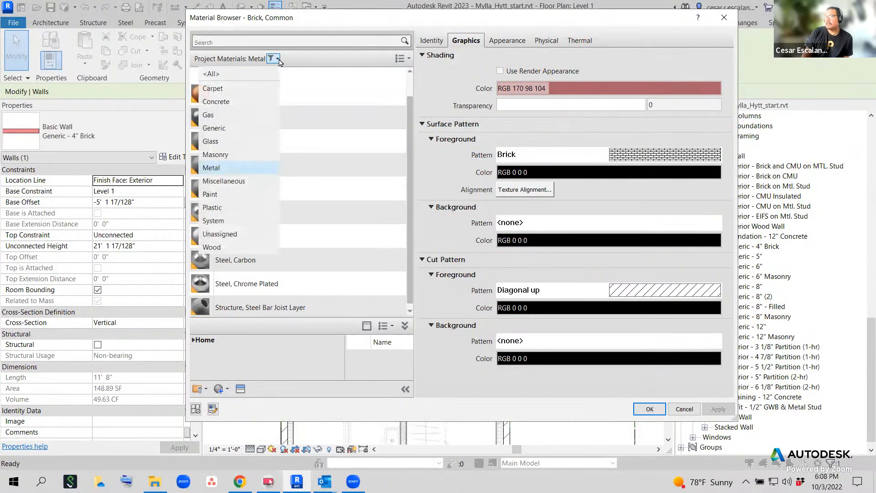
click(213, 75)
click(216, 41)
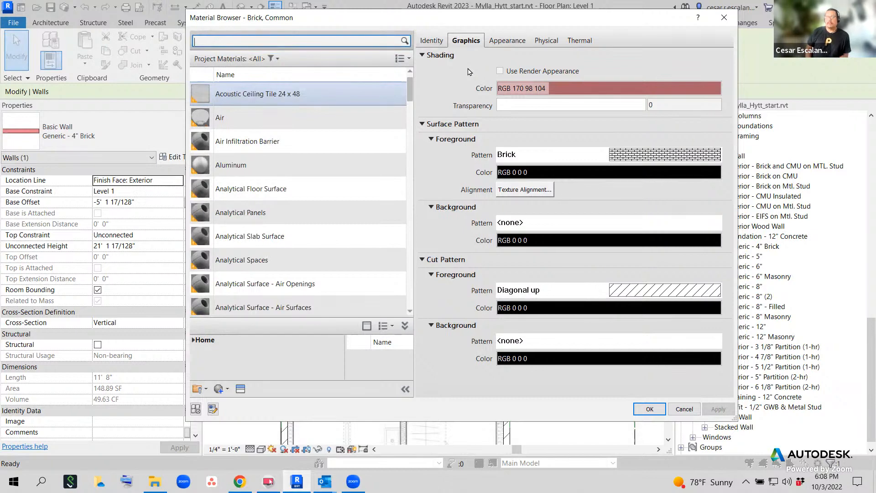
text(stu)
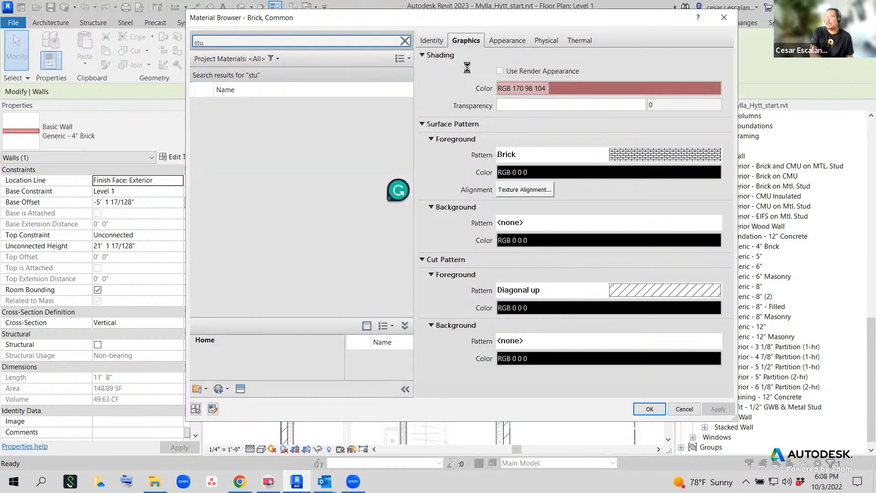
text(d)
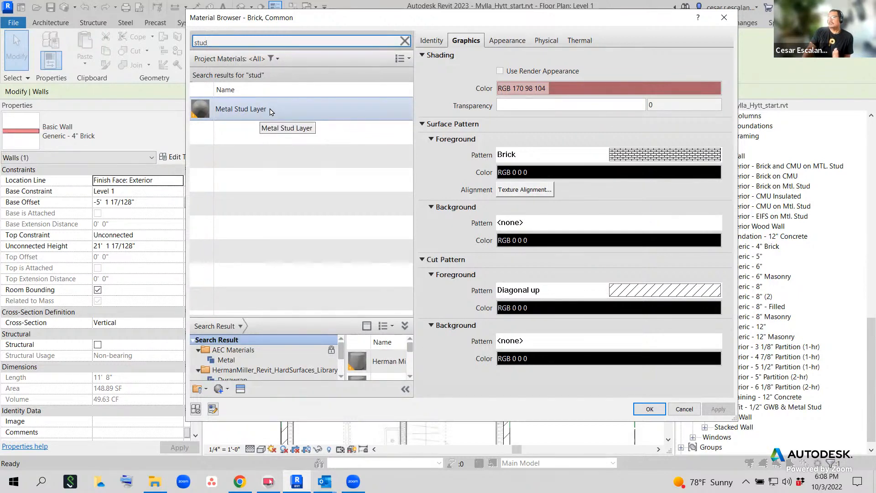
Search the materials for "wood" and assign Softwood, Lumber to the Structure [1] layer.
double_click(208, 41)
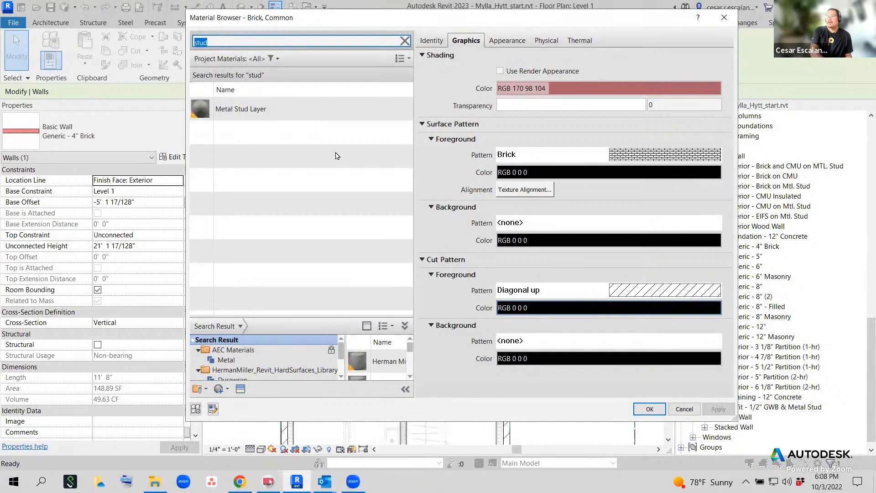
text(wood)
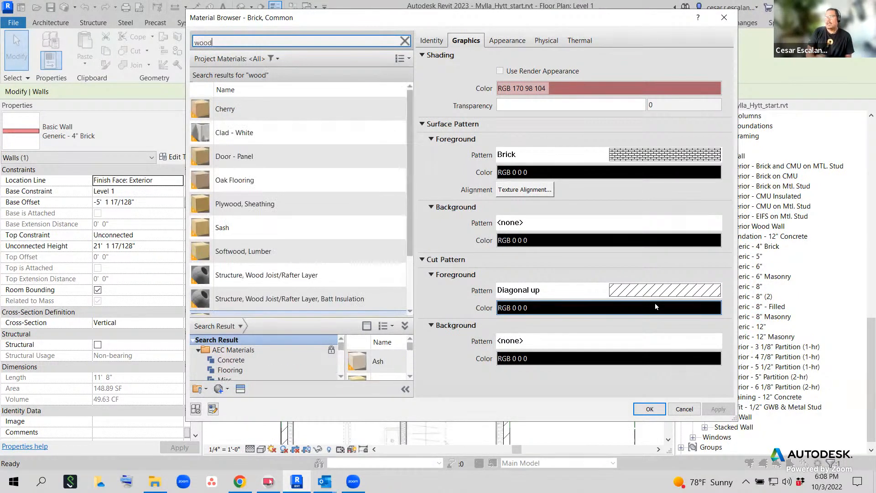
click(275, 261)
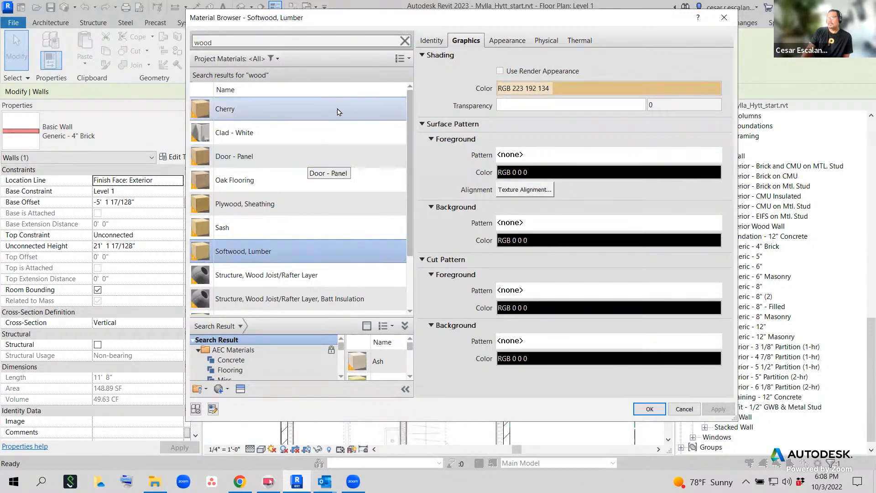
double_click(203, 42)
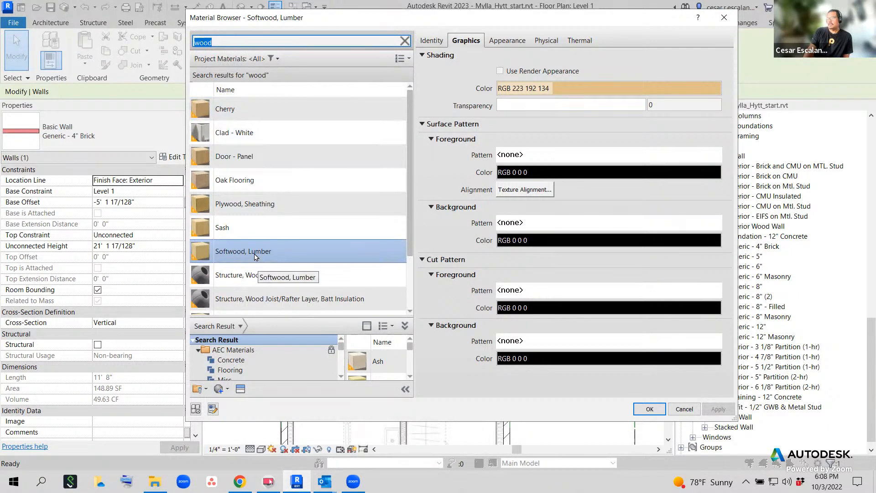
click(649, 408)
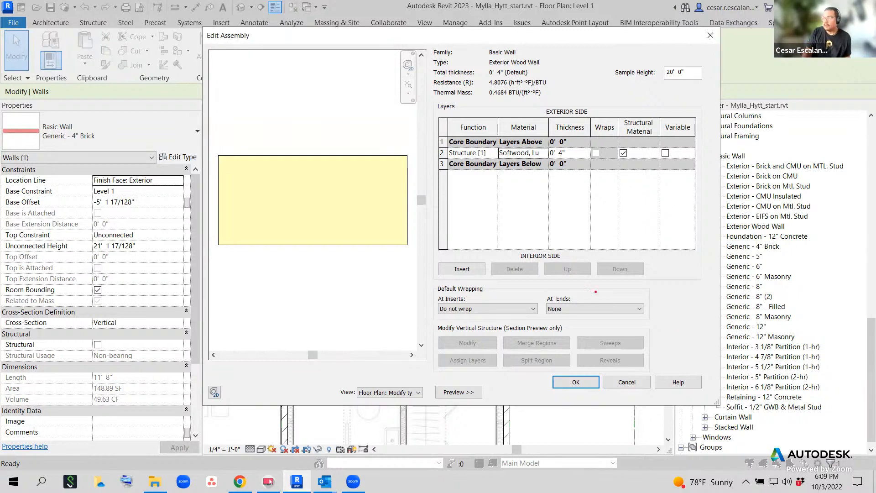
Set the thickness of the Softwood, Lumber structure layer to 0' 6".
drag(425, 75, 576, 99)
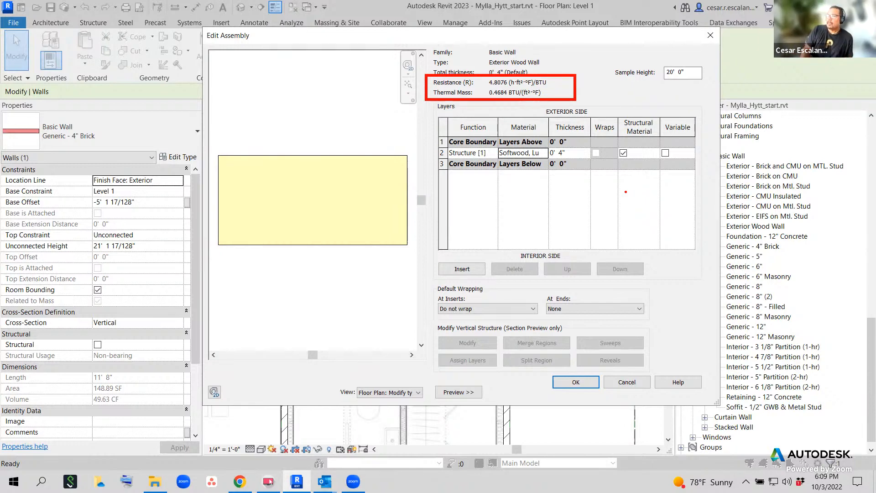
key(Escape)
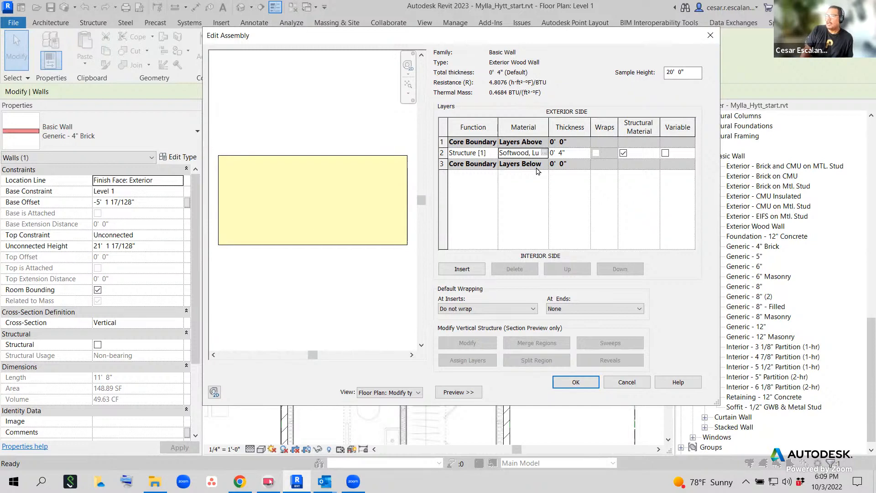
click(571, 153)
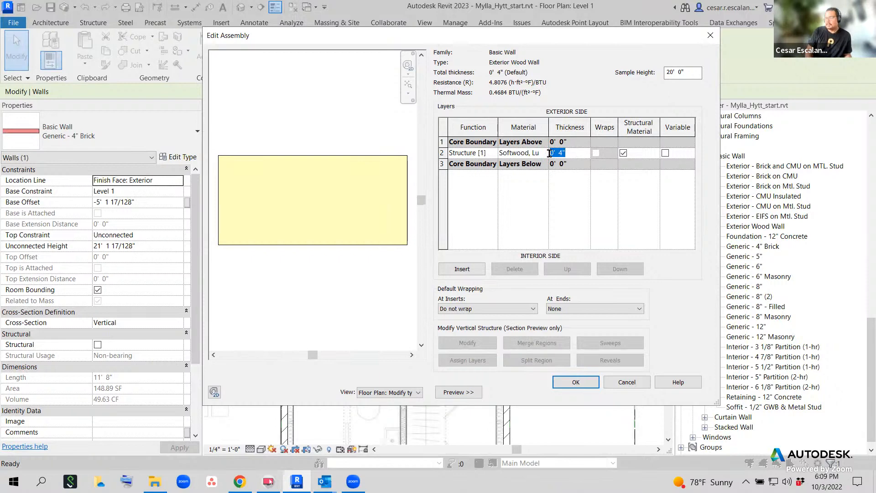
text(0)
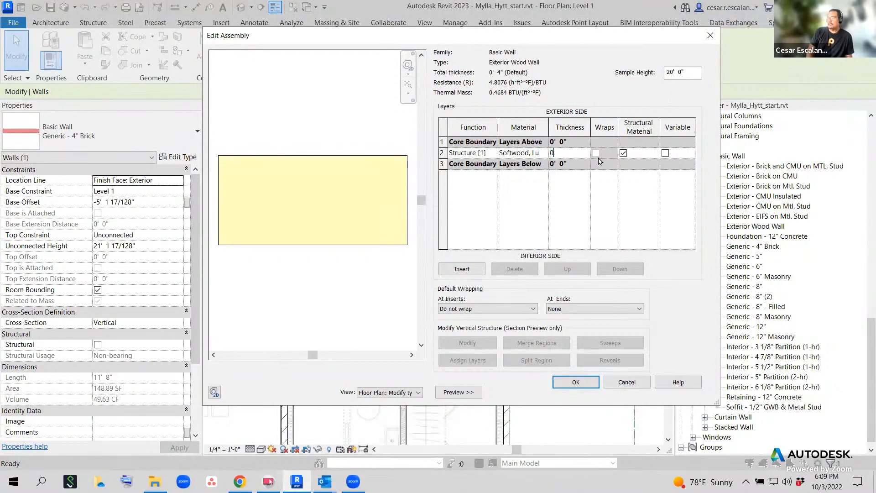
text( 6)
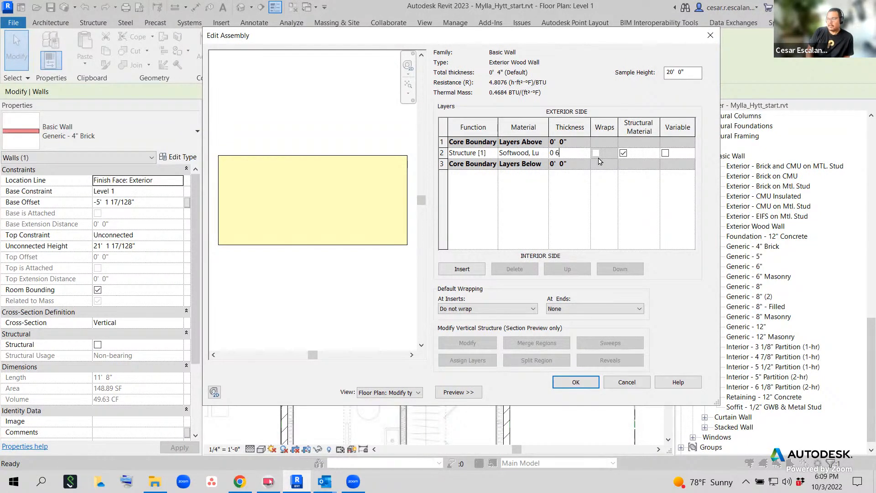
key(Tab)
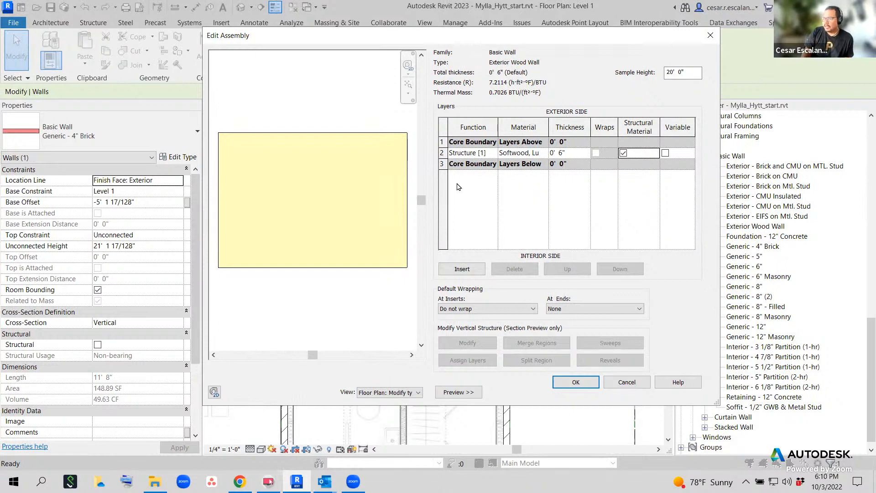
Insert a new layer in the wall assembly and move it below the lower core boundary, on the interior side.
click(442, 166)
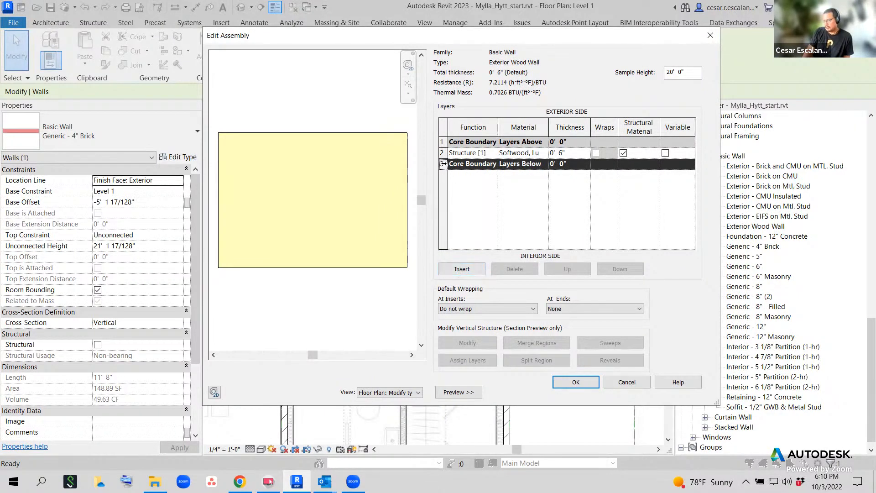
click(469, 270)
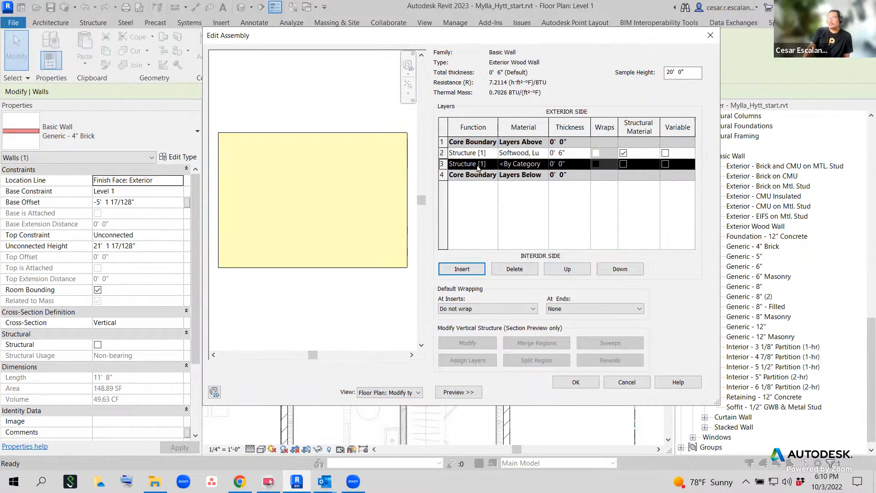
click(620, 270)
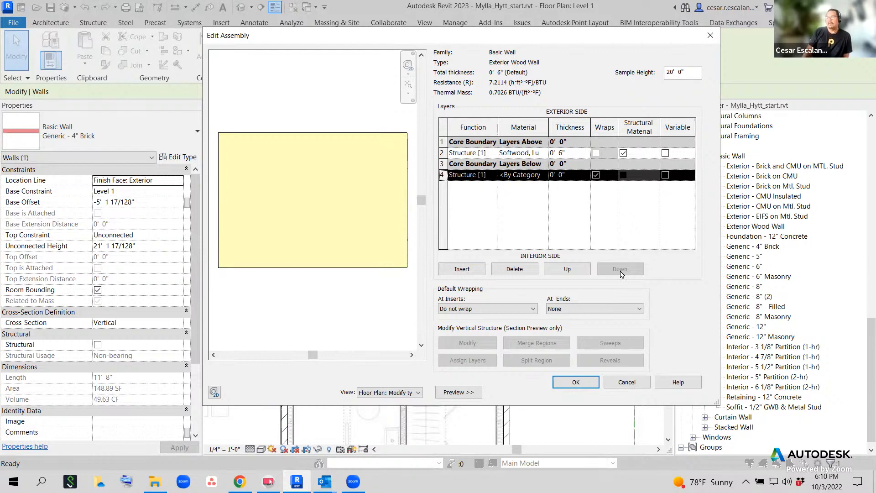
Set the thickness of the new interior-side layer to 1/2".
click(574, 175)
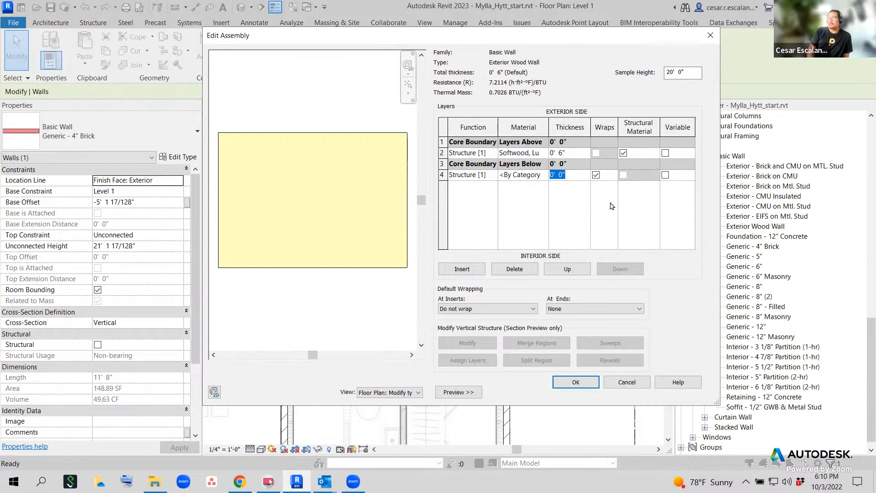
text(0.5)
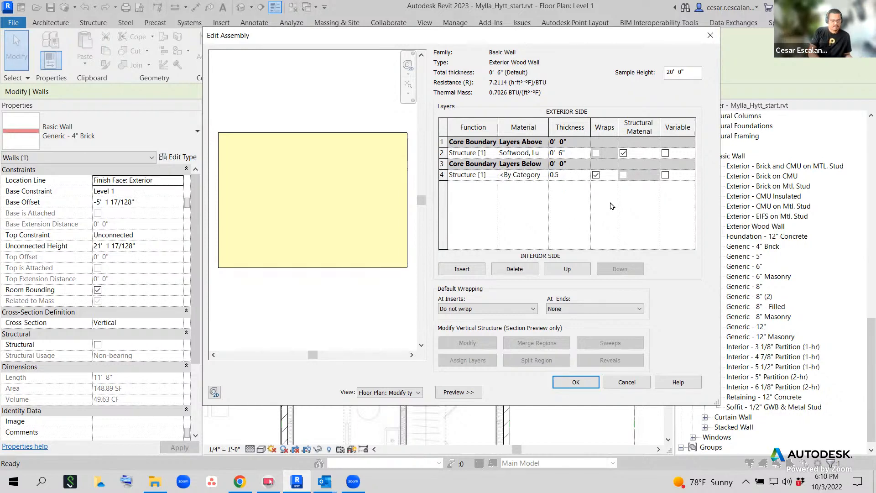
key(BackSpace)
key(BackSpace)
key(BackSpace)
text(1/)
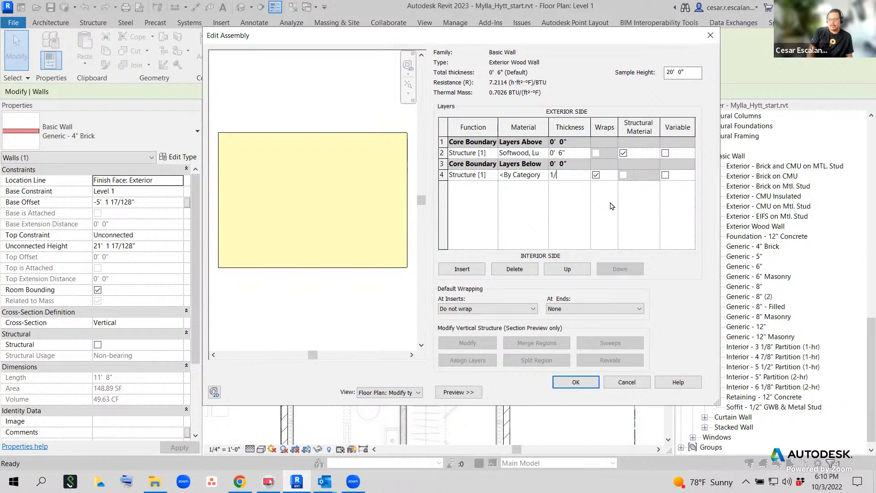
text(2")
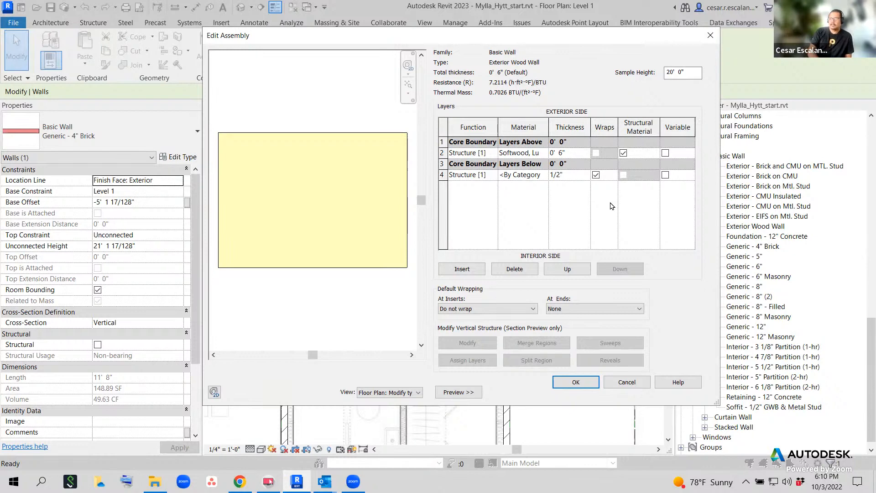
key(Tab)
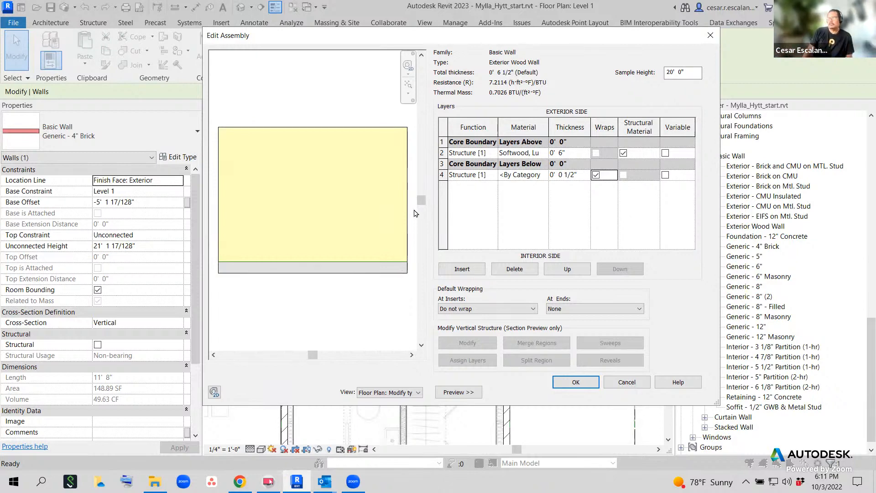
Search the materials for "Plywood" and assign Plywood, Sheathing to the interior-side layer.
click(541, 178)
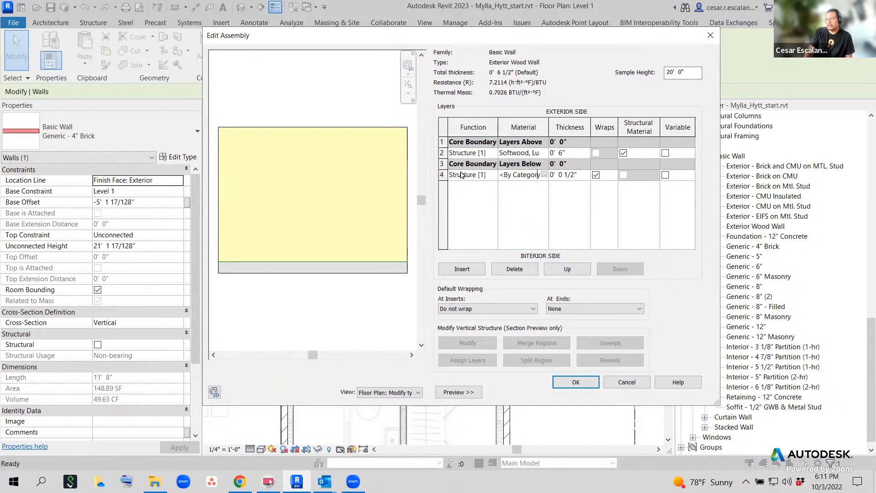
click(545, 174)
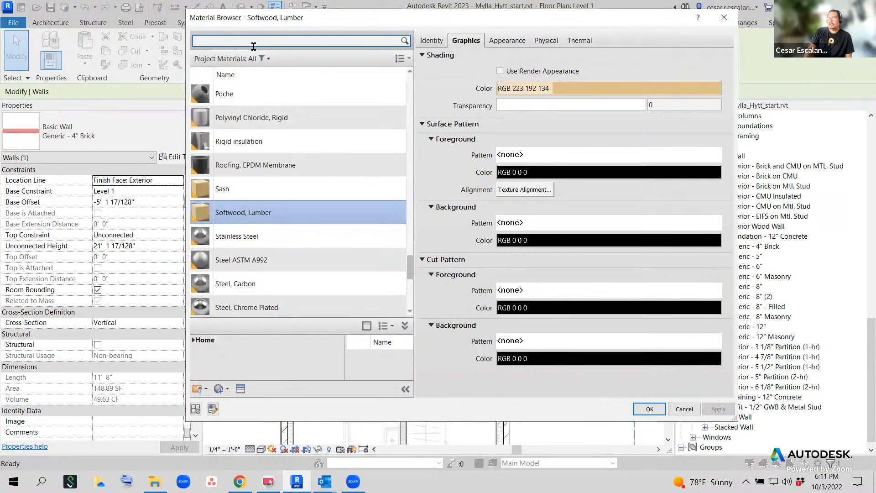
text(P)
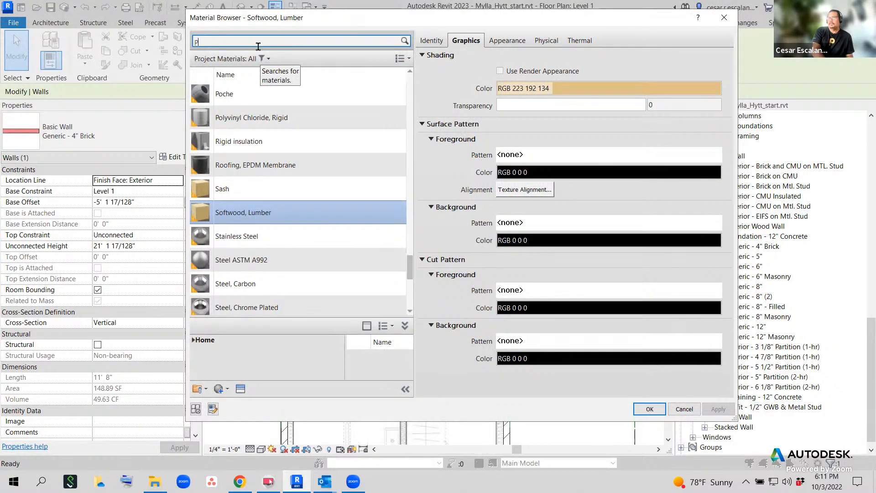
text(lywood)
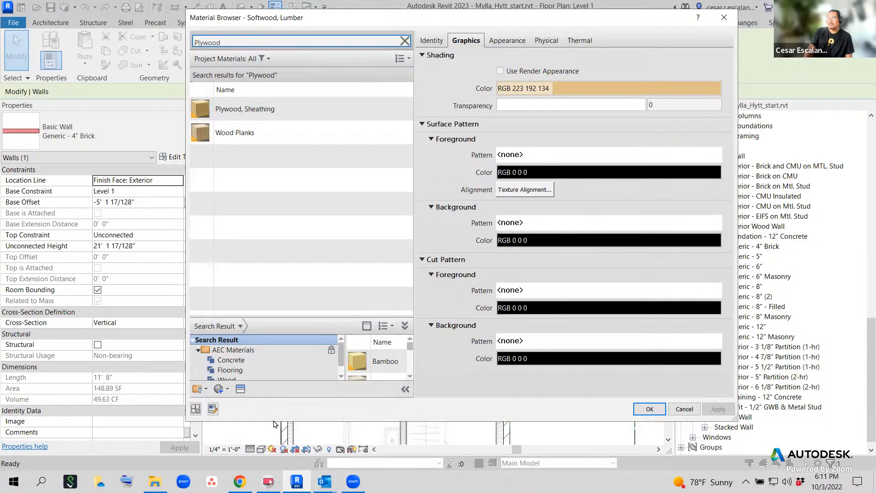
click(267, 115)
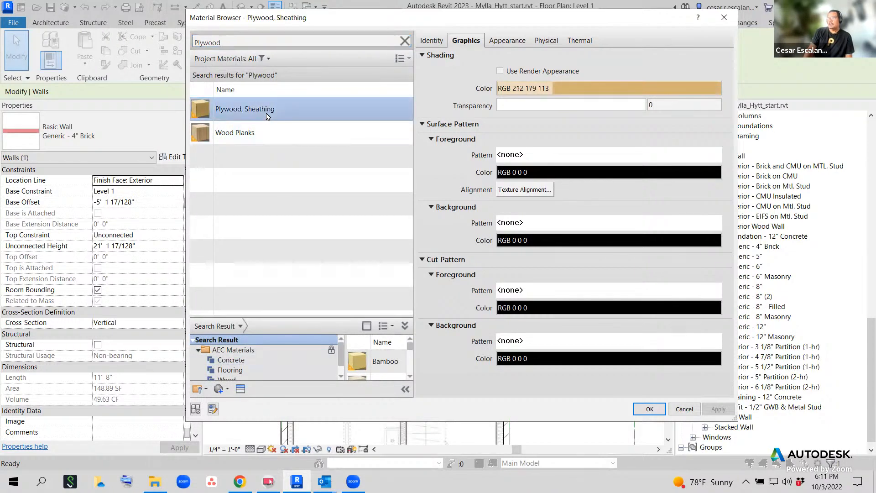
click(650, 409)
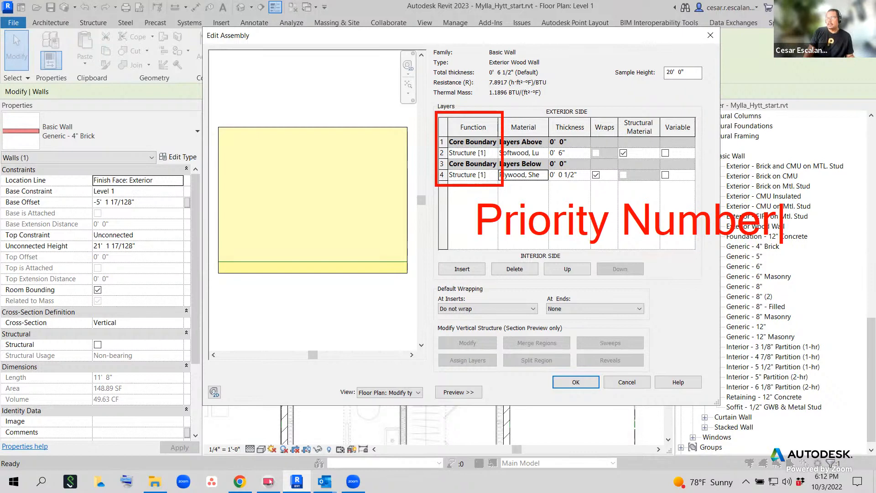
key(Escape)
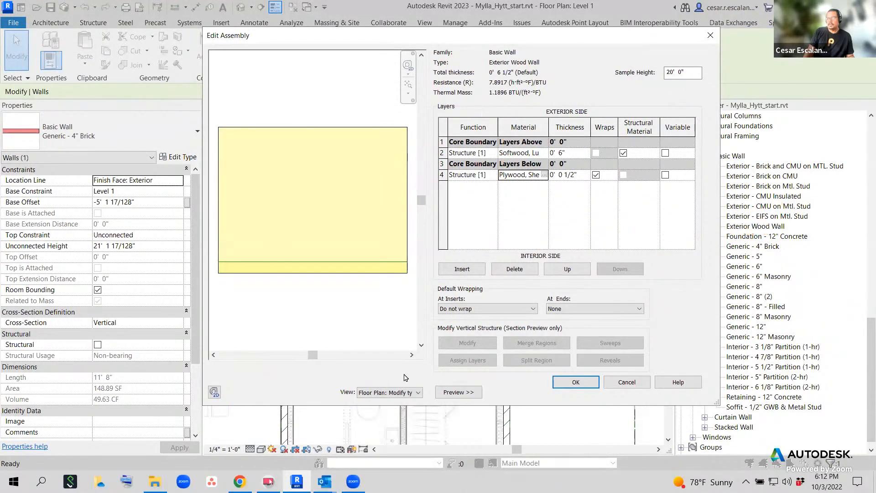
Switch to PowerPoint and open the recent presentation RF-Compiled.ppt, dismissing the startup dialog.
click(14, 482)
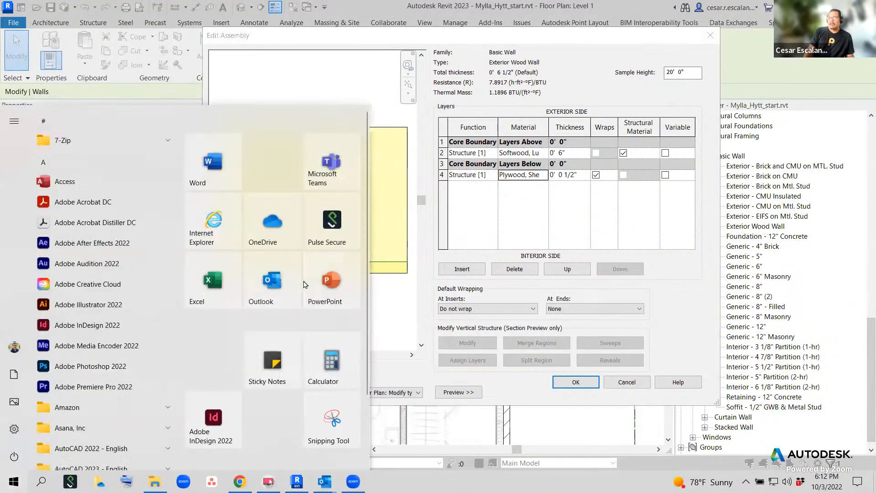
click(316, 287)
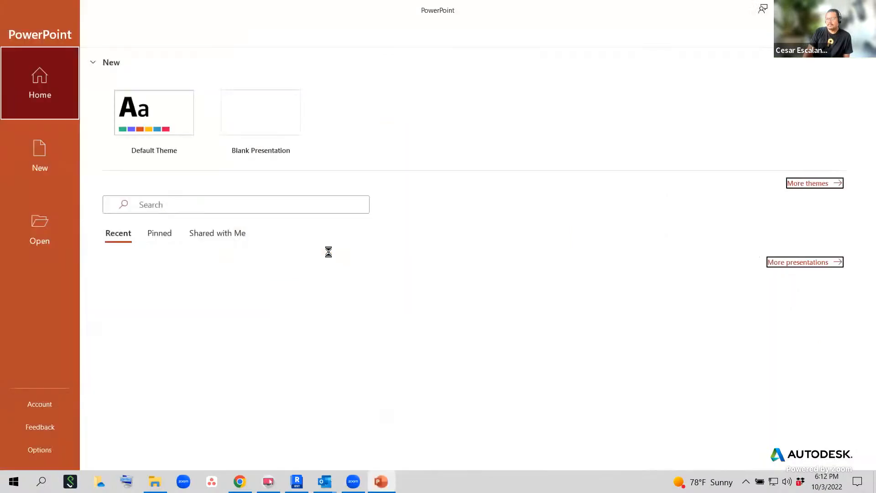
scroll(223, 391, down, 5)
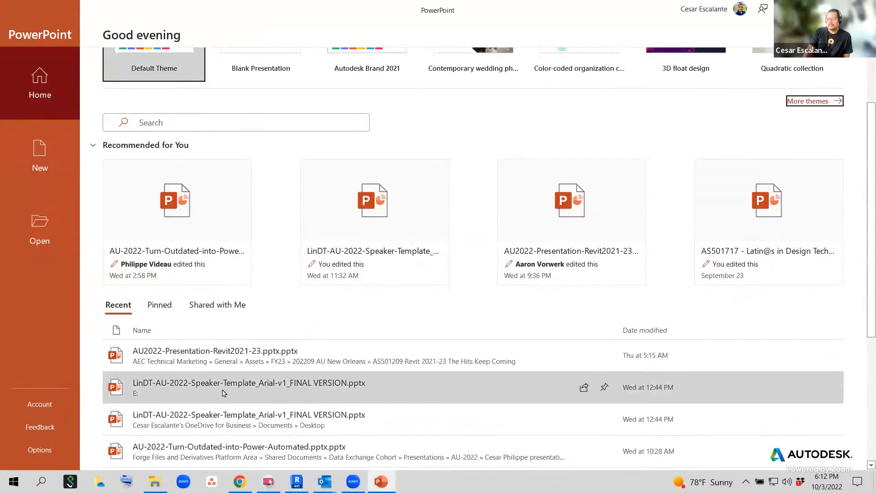
scroll(223, 395, down, 1)
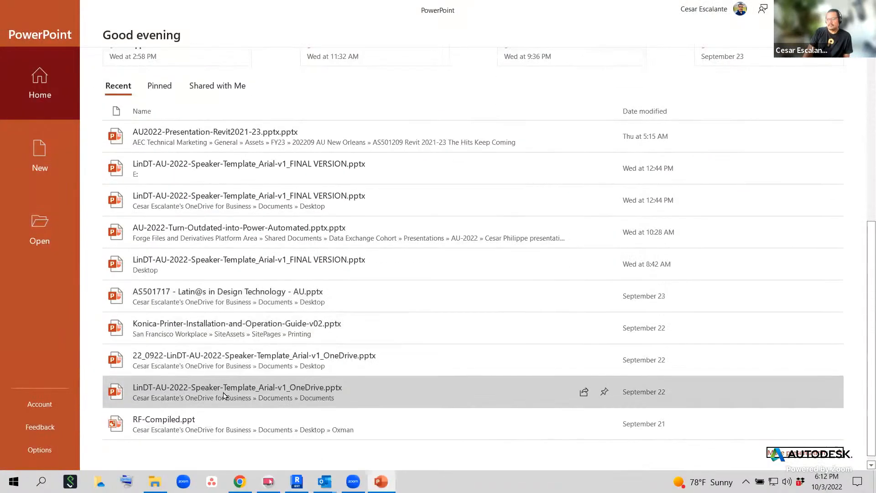
click(222, 424)
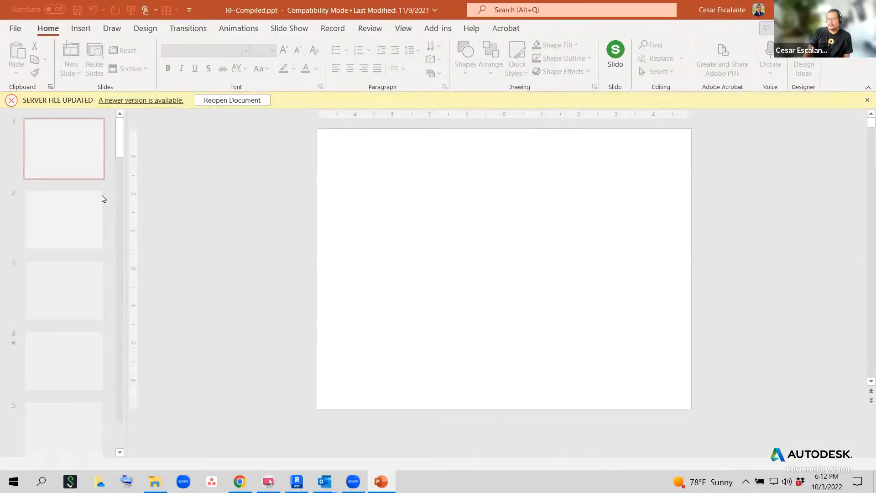
click(558, 342)
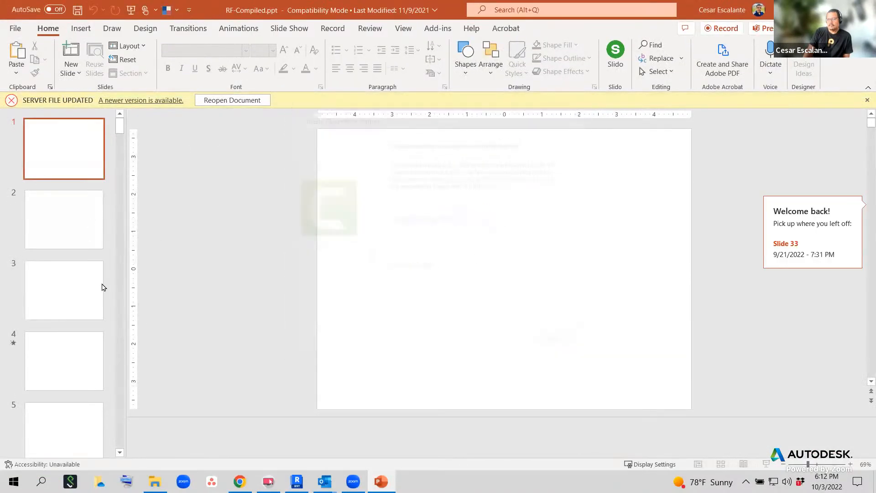
Find the Compound Walls slide (slide 36) in the presentation and open it.
scroll(86, 283, down, 5)
scroll(86, 286, down, 10)
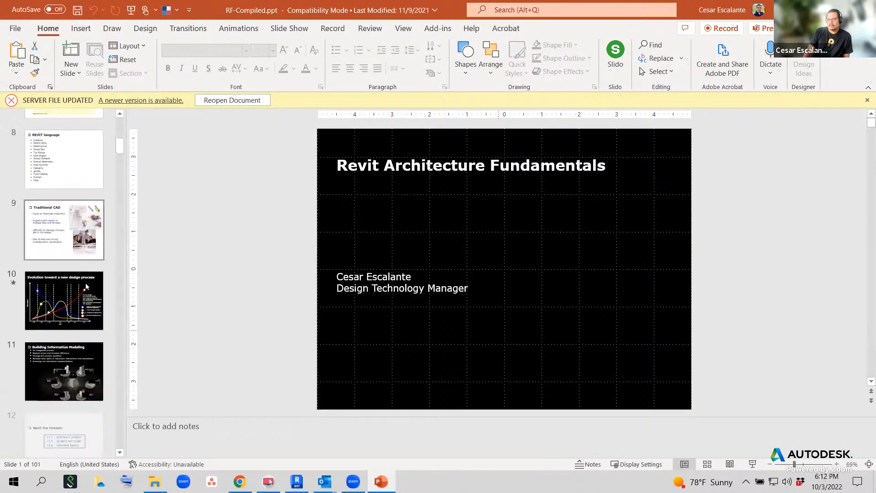
scroll(87, 286, down, 9)
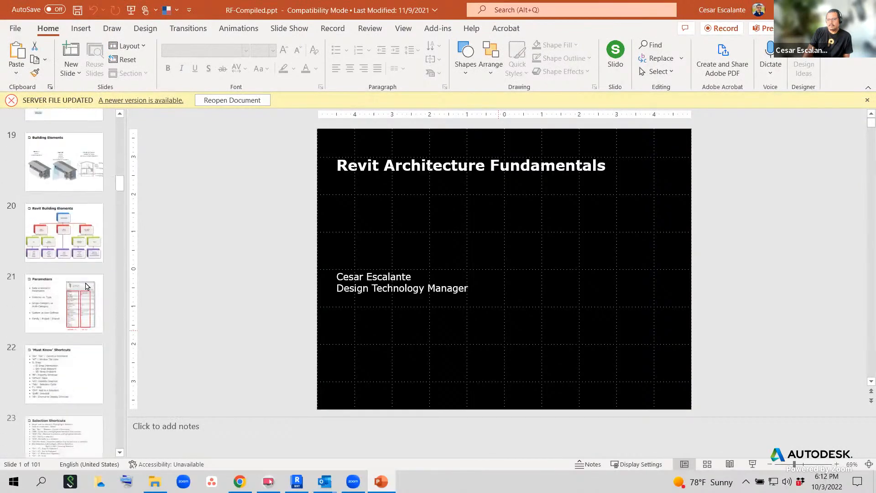
scroll(86, 286, down, 7)
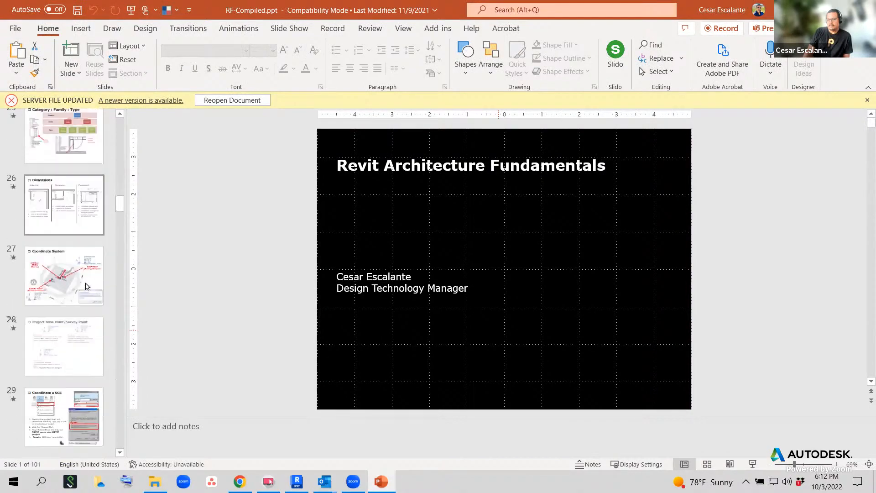
scroll(86, 286, down, 3)
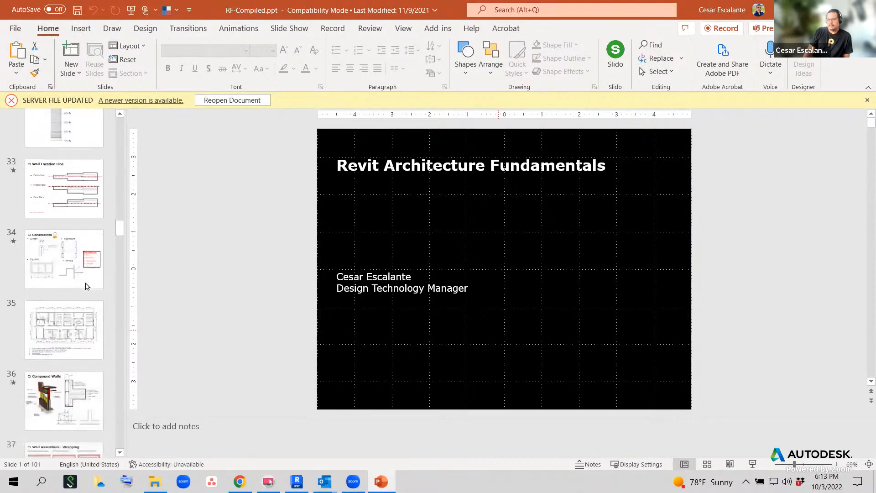
click(84, 314)
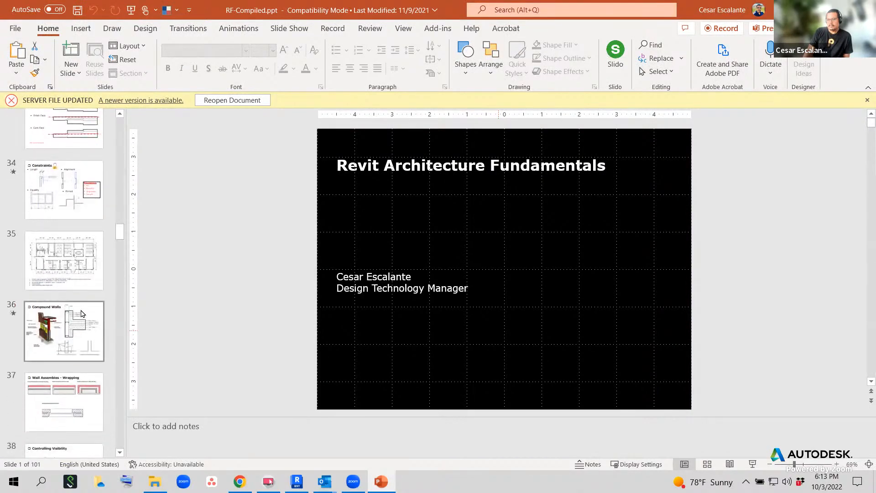
Turn off Presenter View and start the slide show from the Compound Walls slide.
click(750, 464)
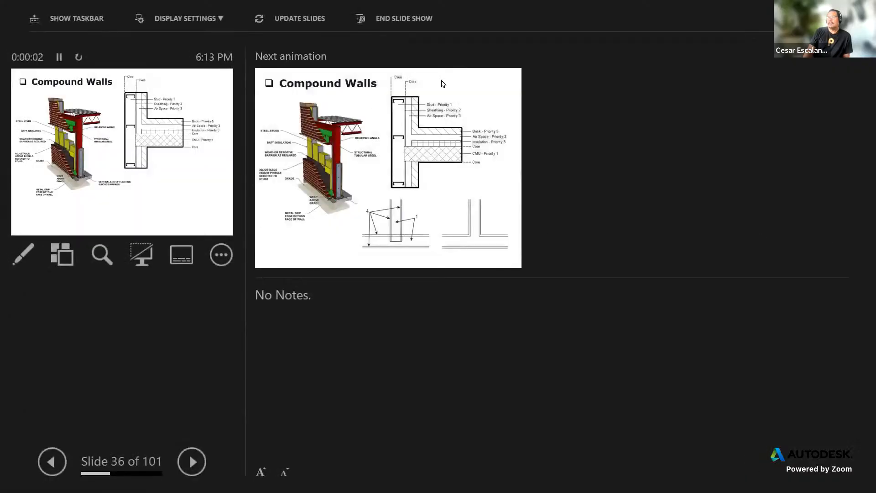
key(Escape)
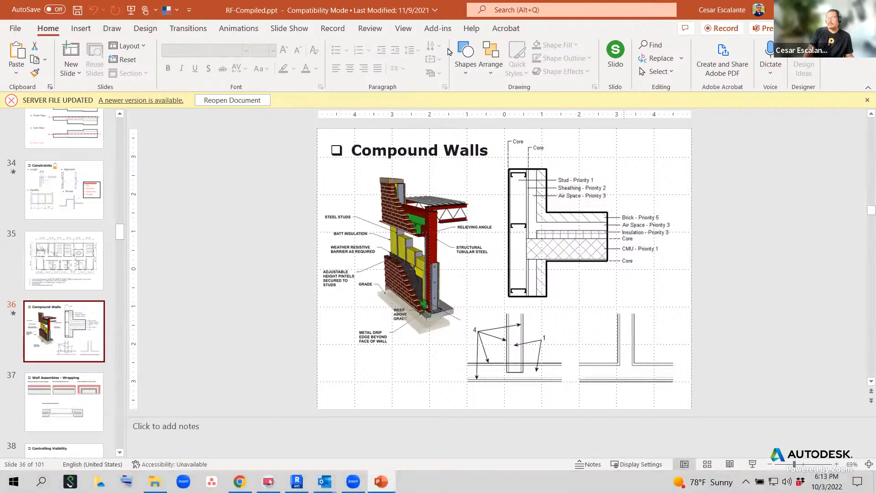
click(403, 28)
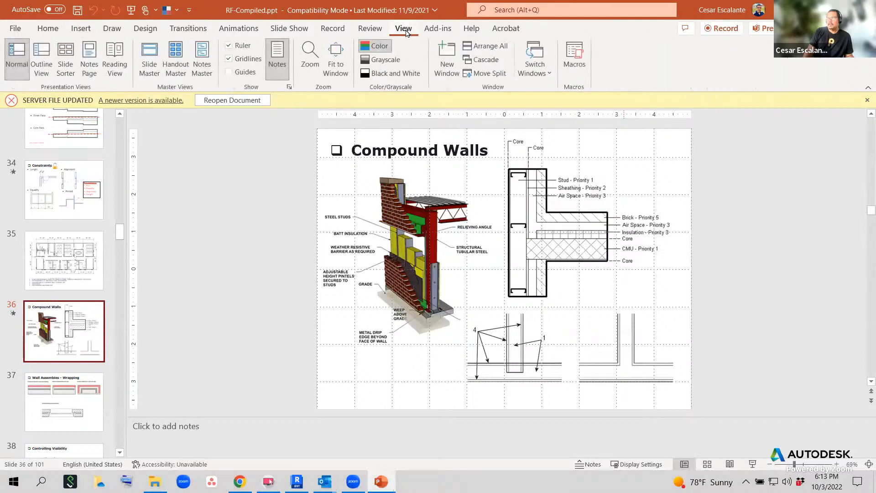
click(289, 29)
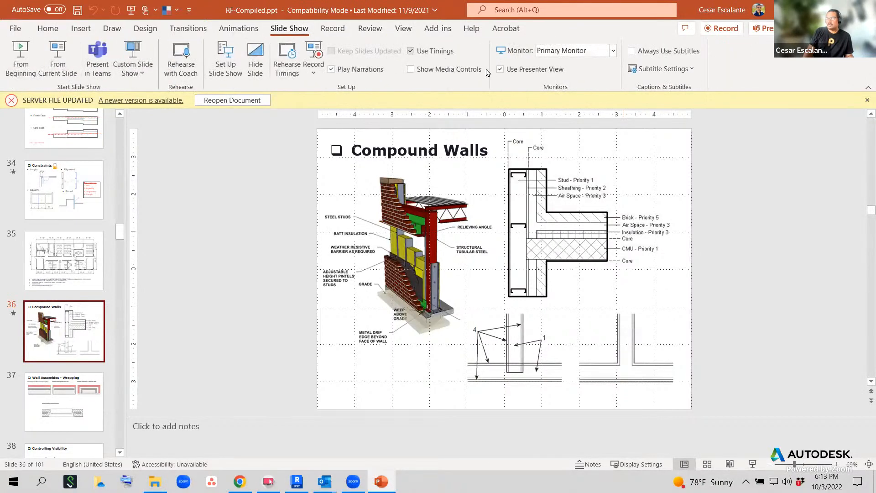
click(500, 69)
click(753, 463)
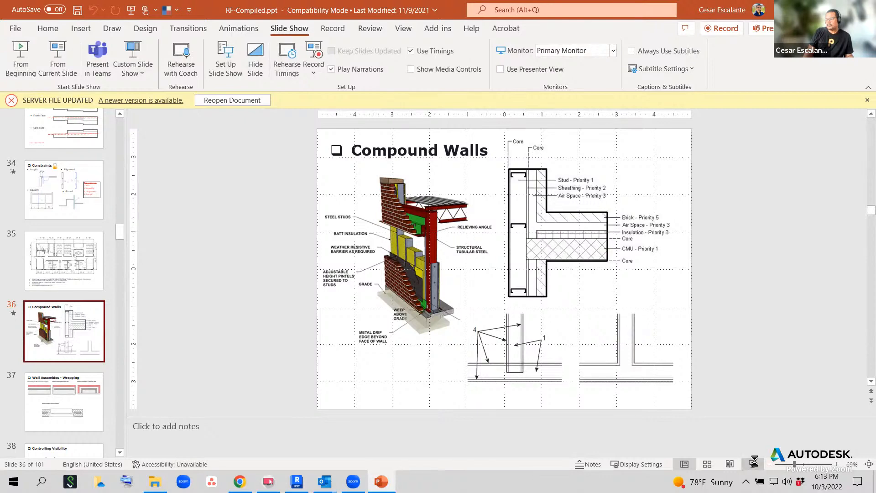
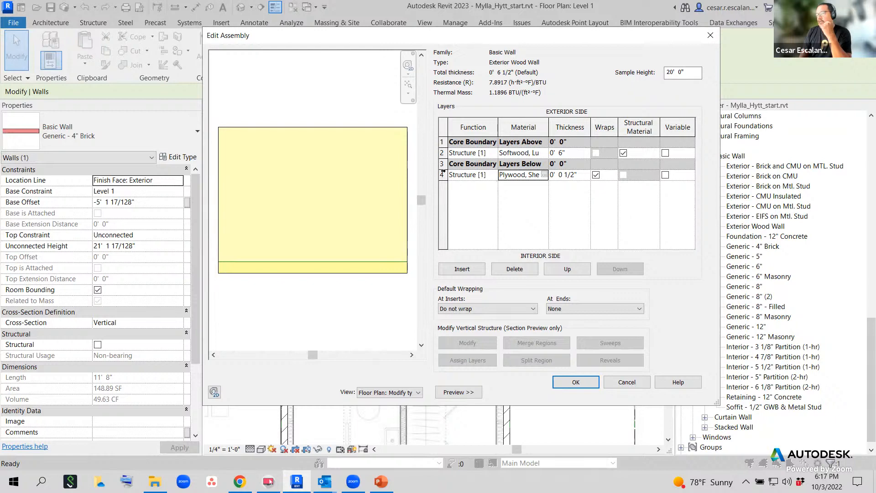
Set the function of the interior-side plywood layer to Finish 2 [5].
click(443, 175)
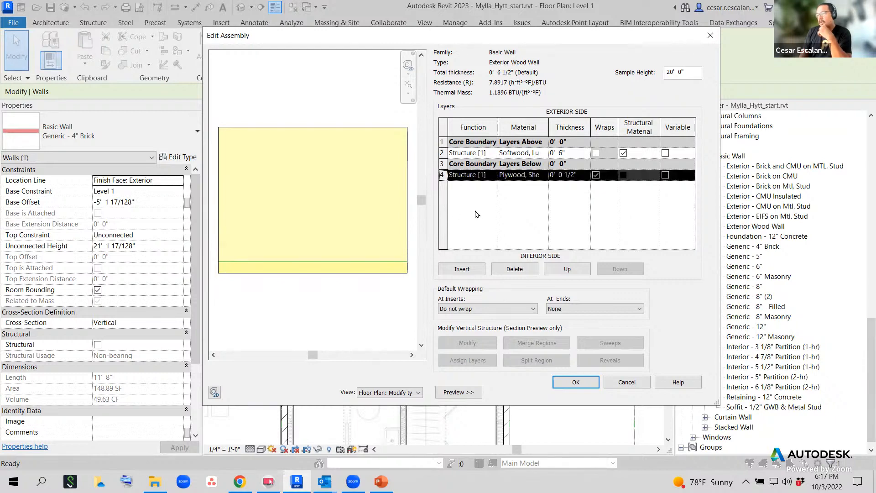
click(493, 178)
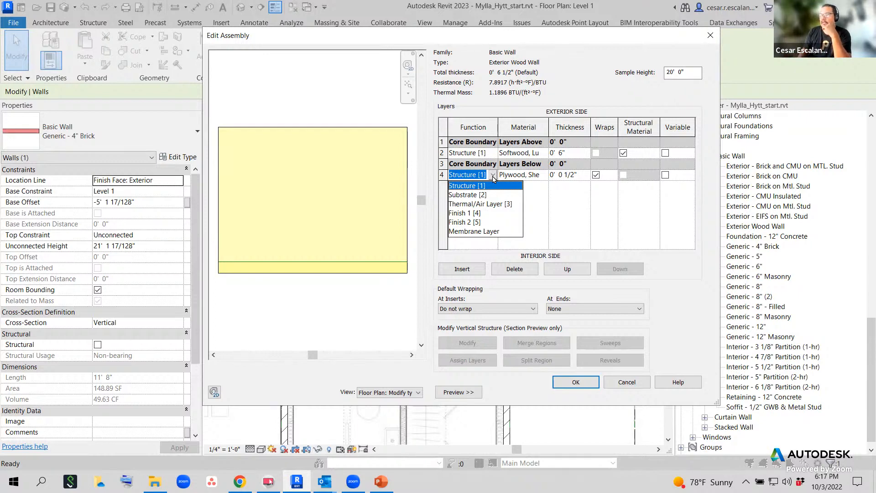
click(477, 214)
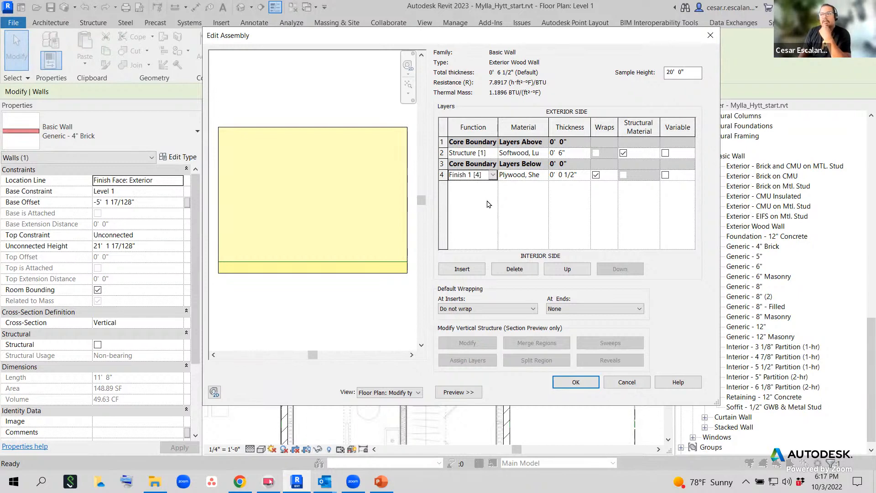
click(493, 174)
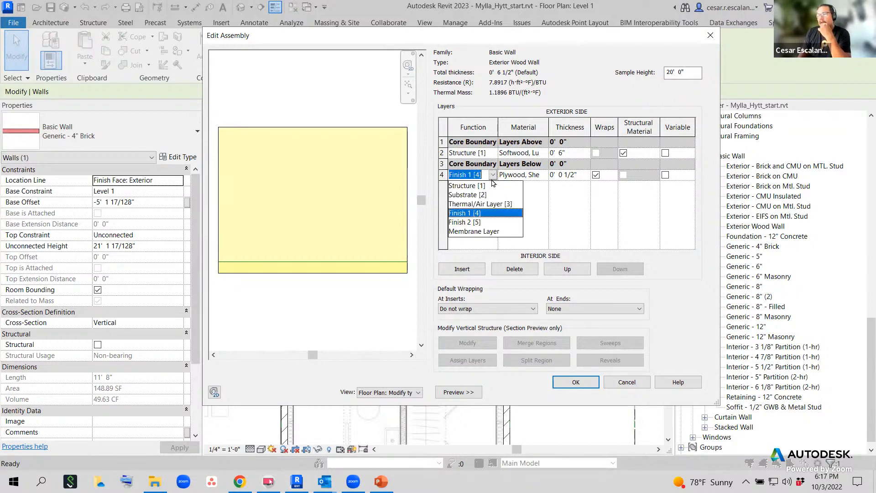
click(489, 189)
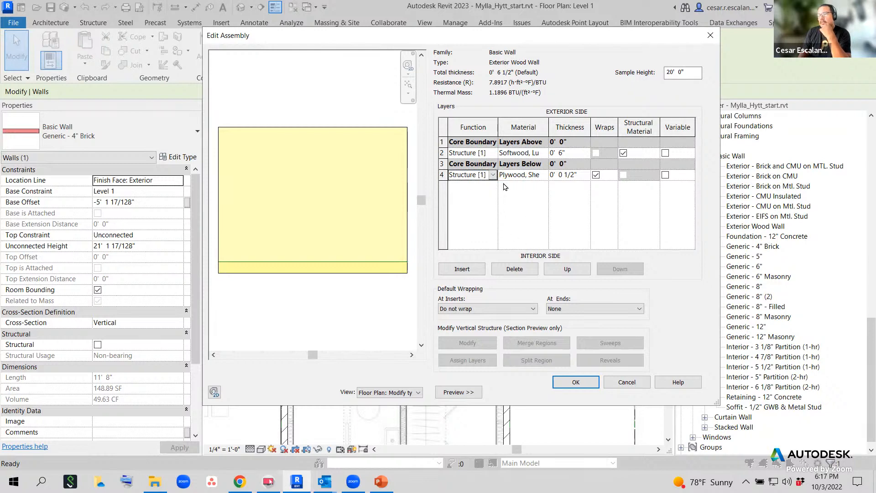
click(493, 176)
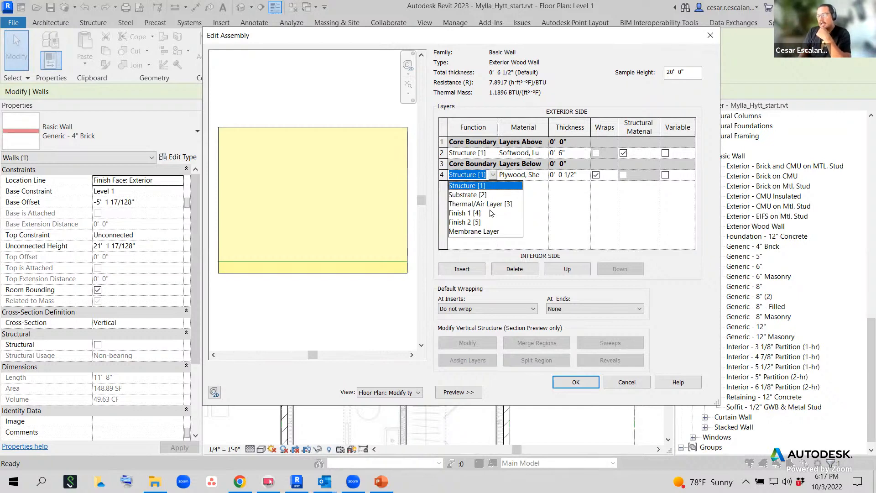
click(484, 223)
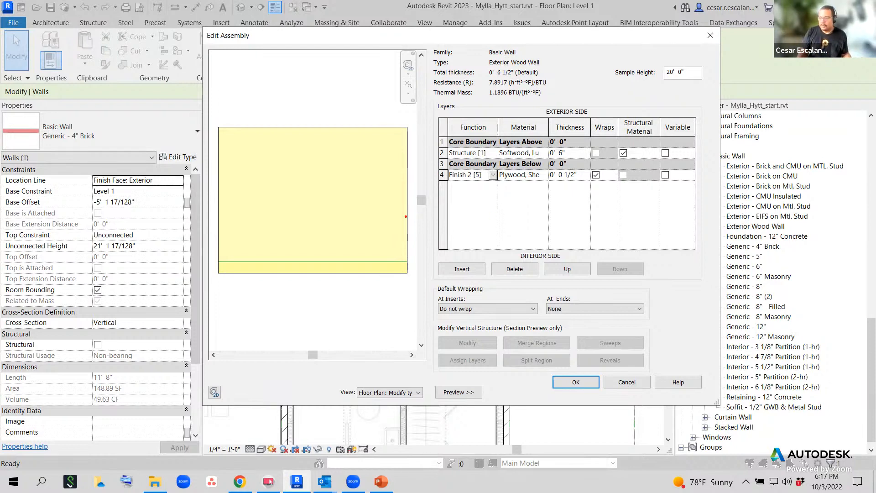
Mark on screen which layer rows match the preview bands, label the exterior side E and interior side I, and clear the markings.
drag(404, 270, 438, 175)
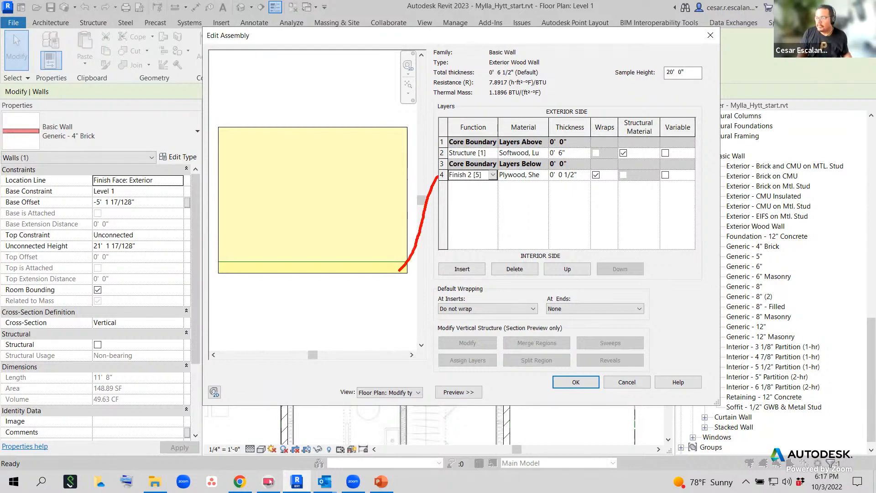
drag(361, 161, 443, 154)
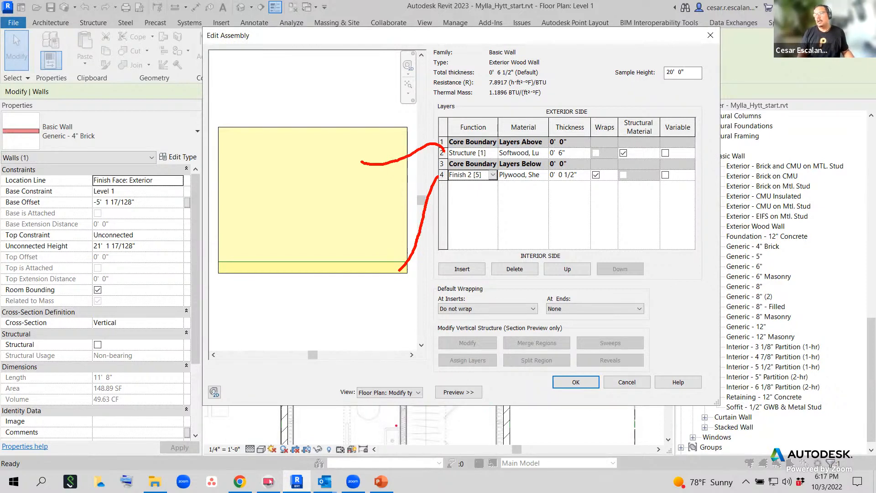
mouse_move(340, 295)
mouse_down()
mouse_move(342, 322)
mouse_move(355, 318)
mouse_move(352, 283)
mouse_up()
mouse_move(283, 70)
mouse_down()
mouse_move(283, 89)
mouse_move(297, 89)
mouse_move(296, 69)
mouse_up()
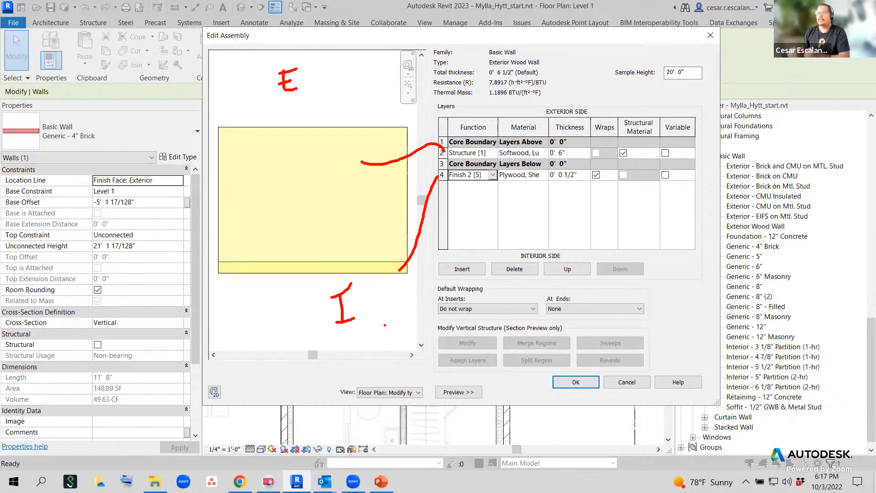
key(Escape)
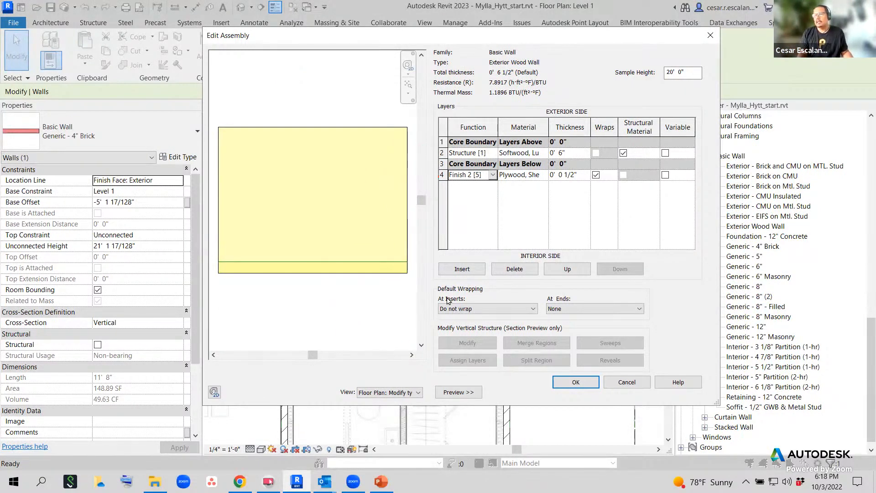
Insert a layer on the exterior side above the core boundary and set its function to Substrate [2].
click(442, 142)
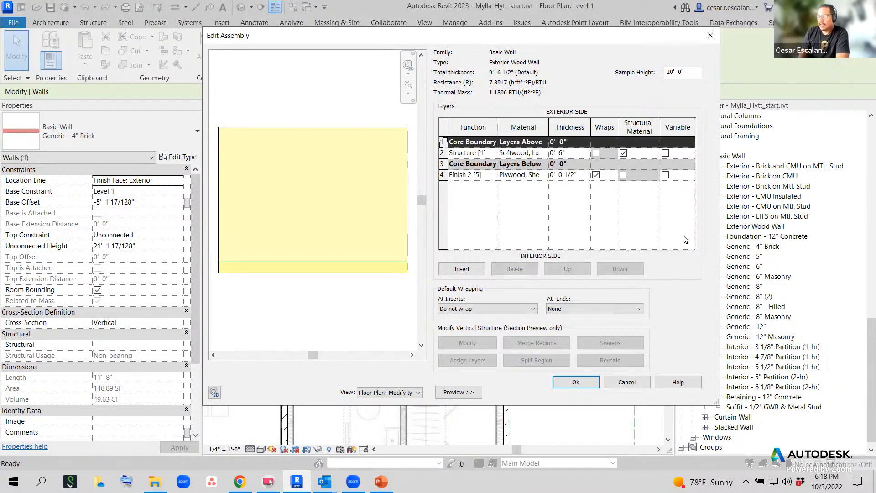
click(463, 270)
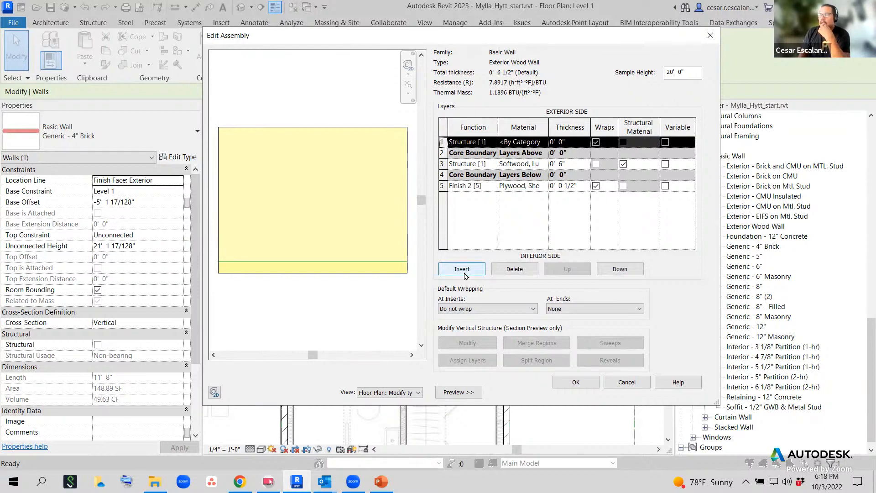
click(494, 143)
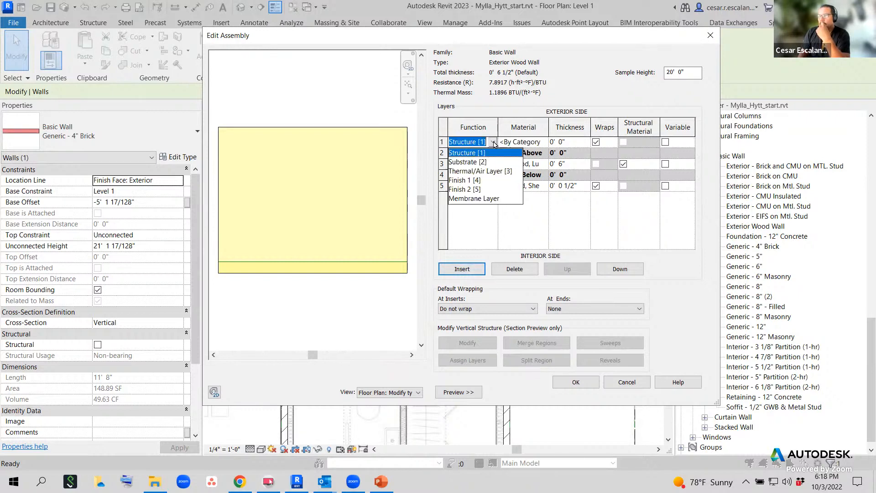
click(482, 181)
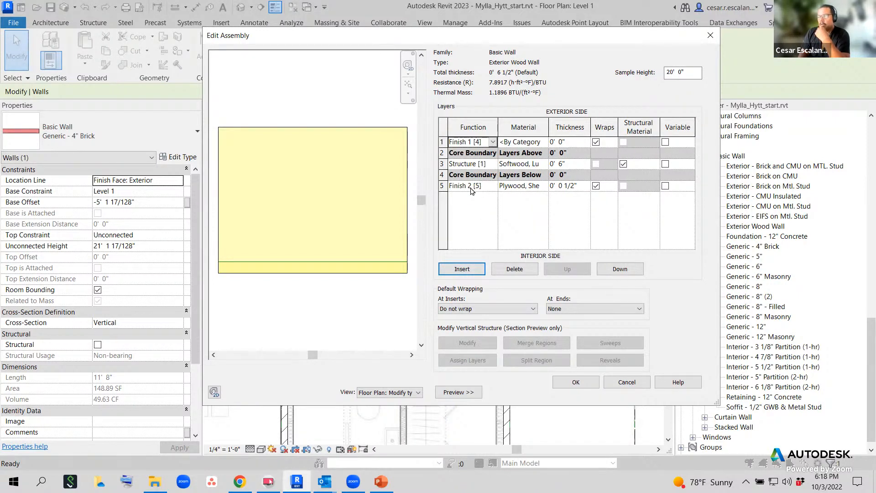
click(492, 143)
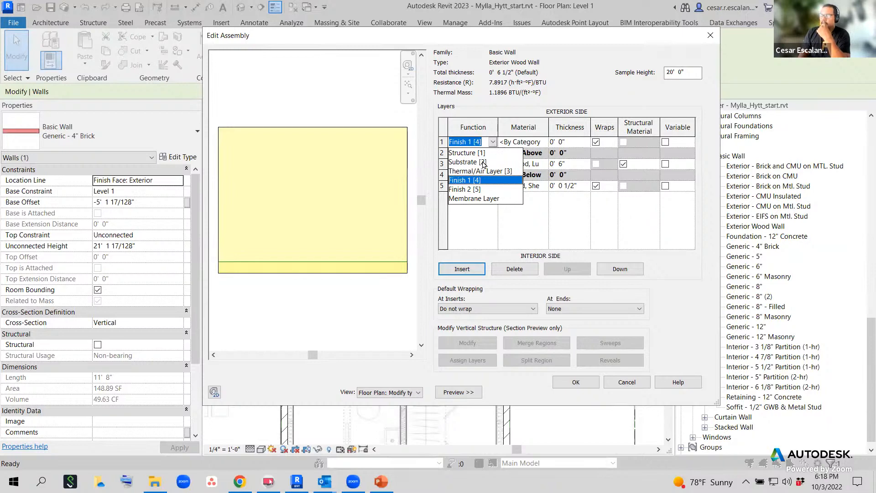
click(483, 162)
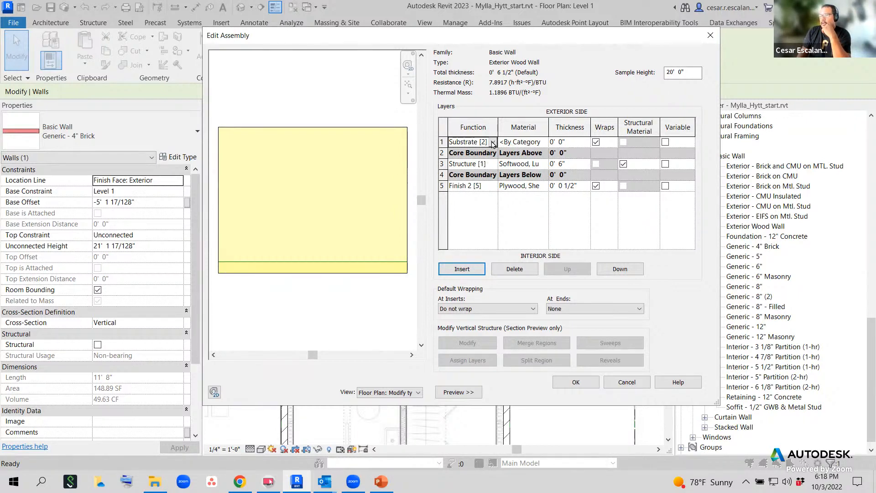
Search the materials for "Plywood" and assign Plywood, Sheathing to the exterior-side substrate layer.
click(546, 144)
click(546, 142)
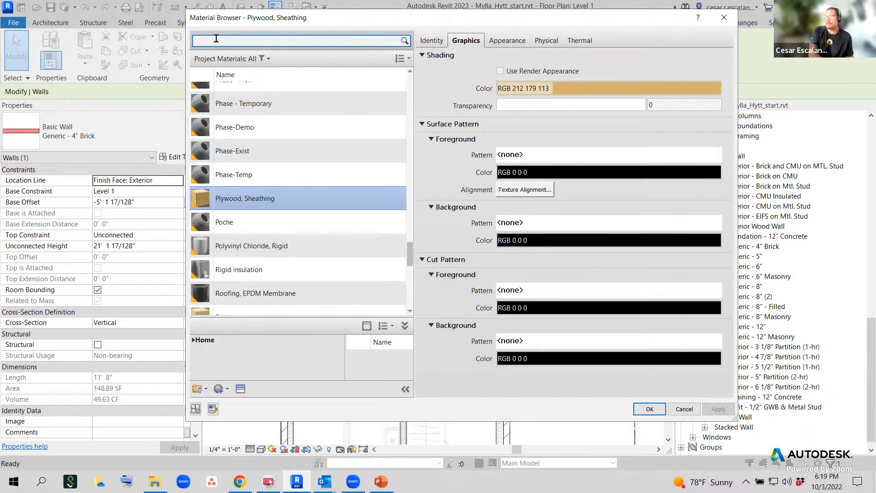
text(Ply)
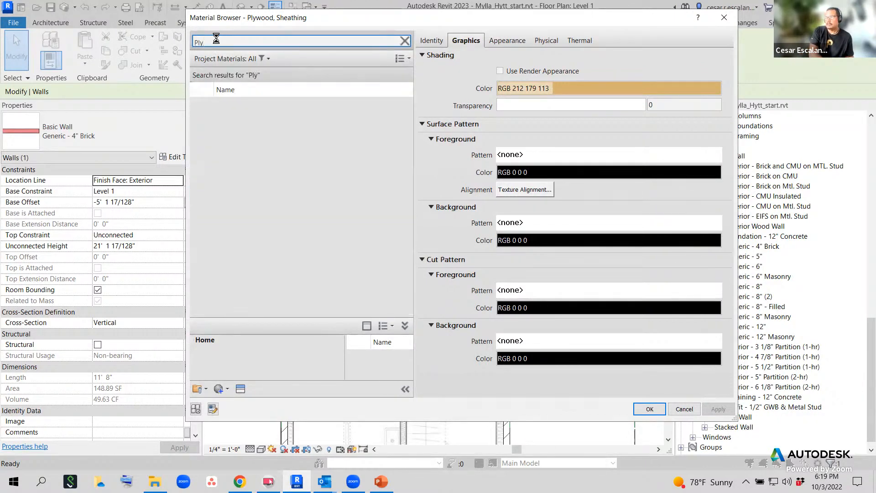
text(wo)
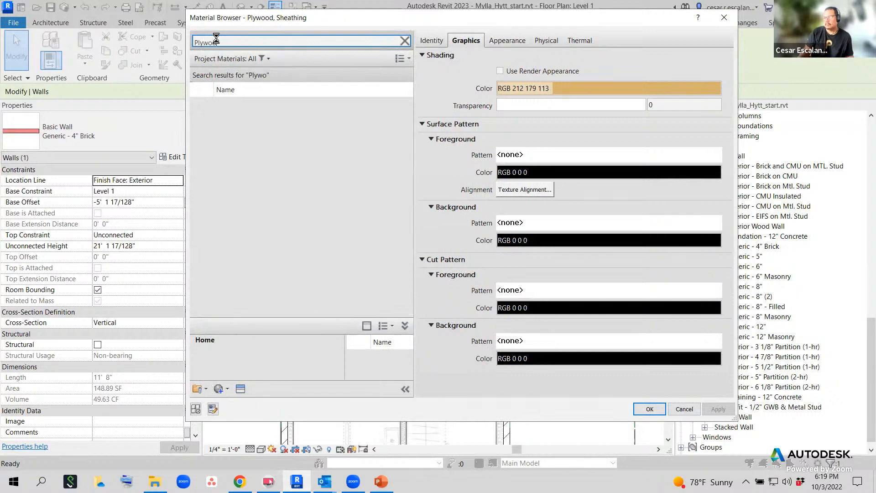
text(d)
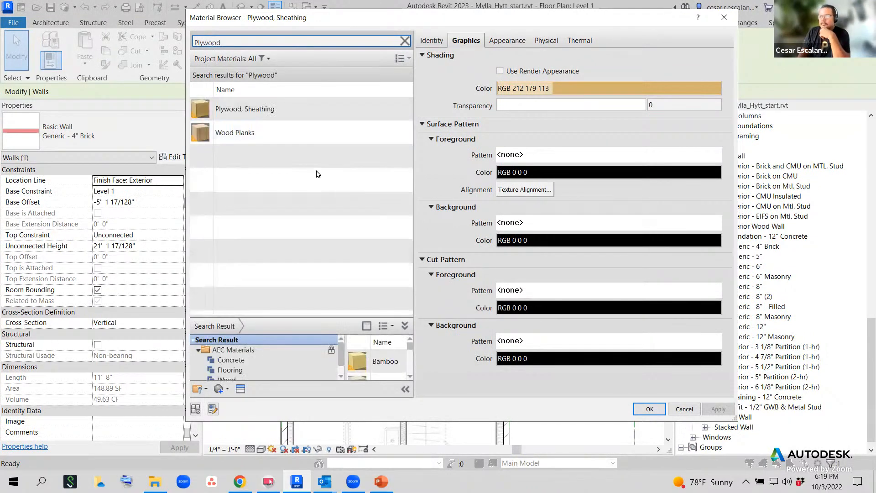
click(279, 114)
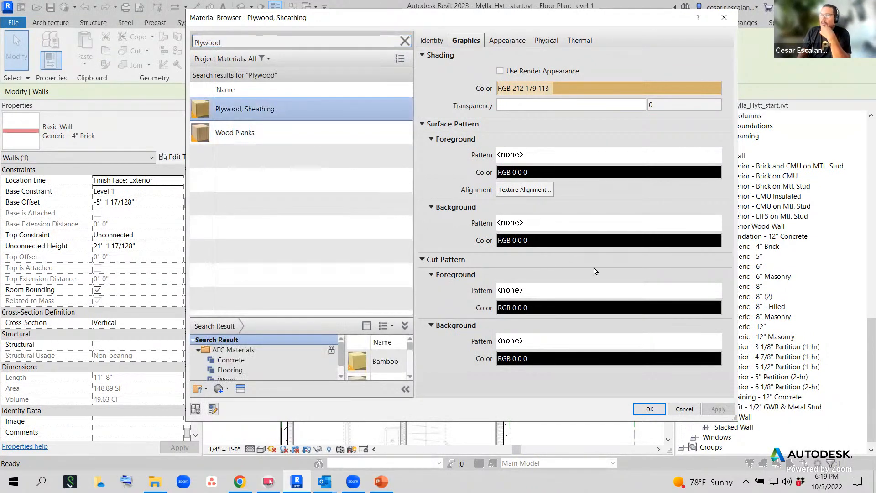
click(652, 411)
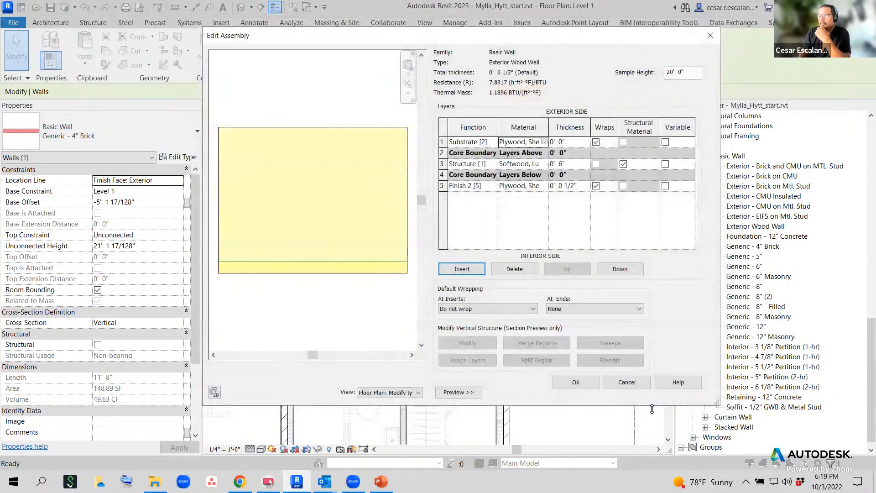
Set the thickness of the exterior-side substrate layer to 1/2" and select the exterior core boundary row.
click(575, 140)
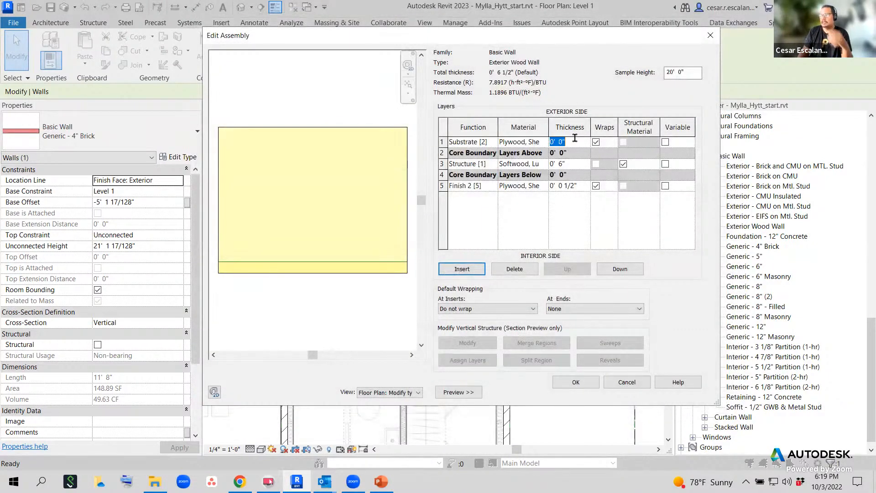
text(1/12")
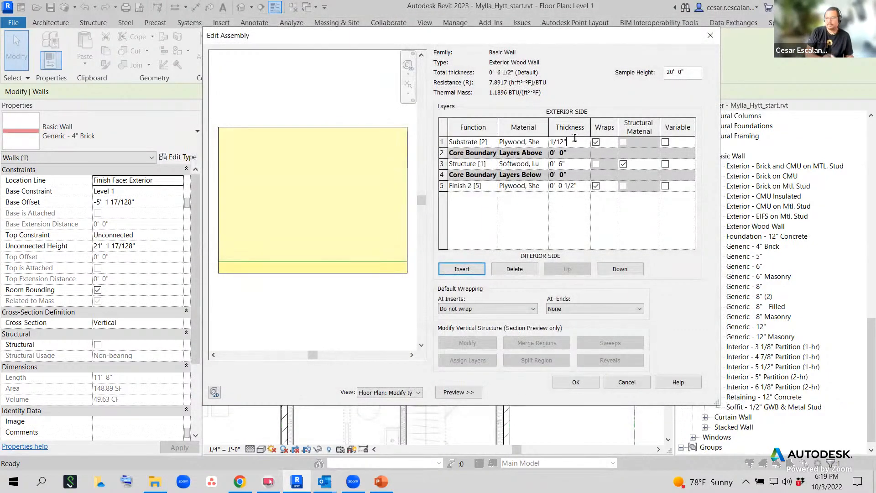
key(BackSpace)
key(BackSpace)
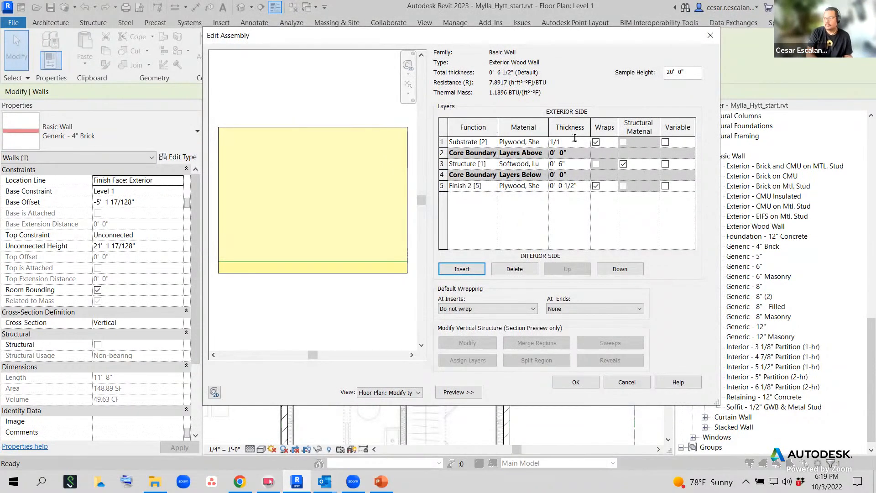
key(BackSpace)
text(2")
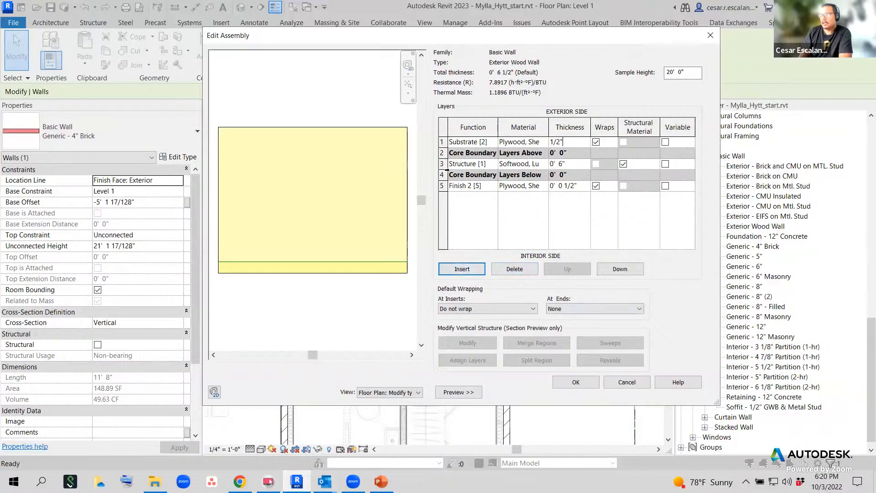
click(445, 166)
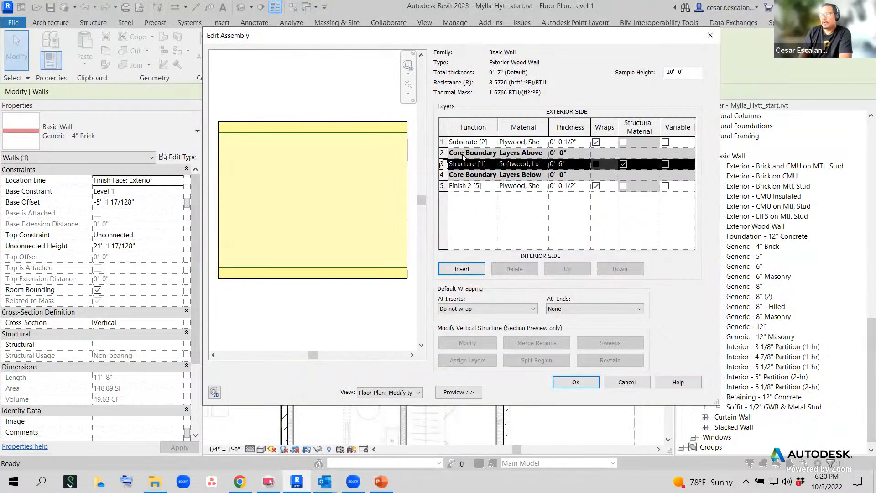
click(442, 152)
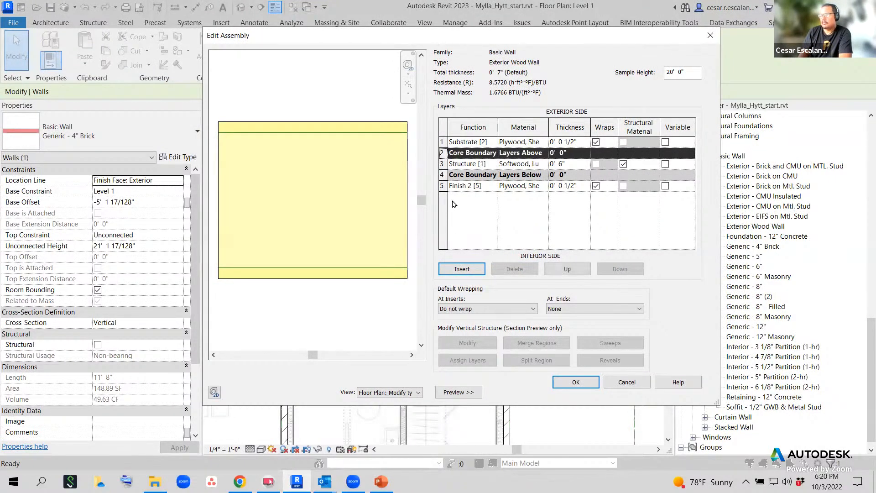
Draw an arrow linking the preview's exterior band to the first layer row, and clear the marking.
key(Down)
key(Down)
key(Down)
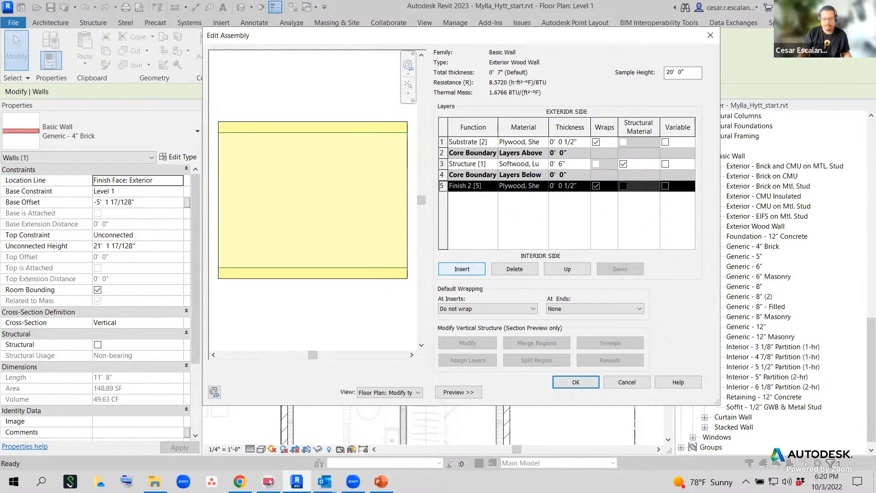
mouse_move(361, 126)
mouse_down()
mouse_move(425, 122)
mouse_move(445, 146)
mouse_up()
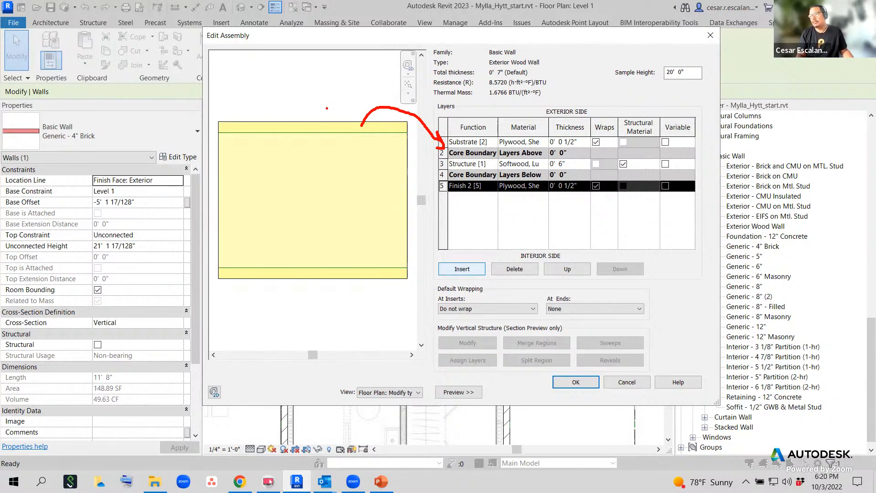
key(Escape)
Insert a new outermost layer on the exterior side, above the substrate, and set its function to Finish 1 [4].
click(443, 142)
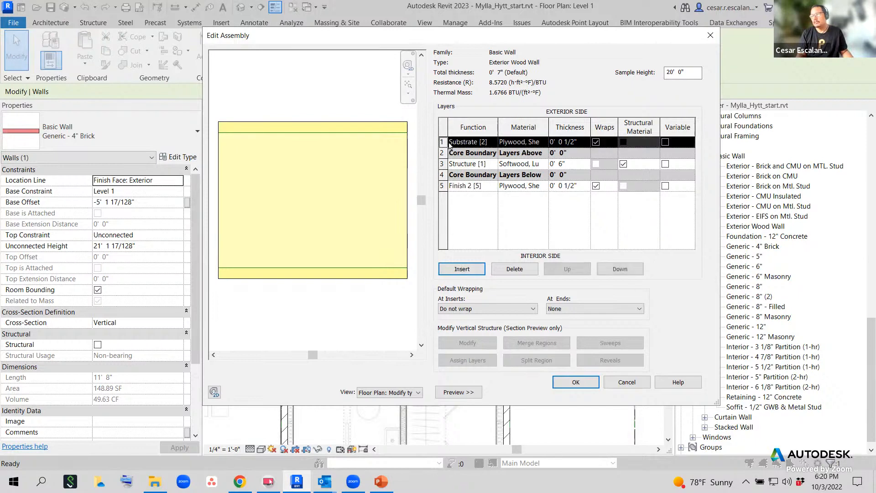
click(458, 269)
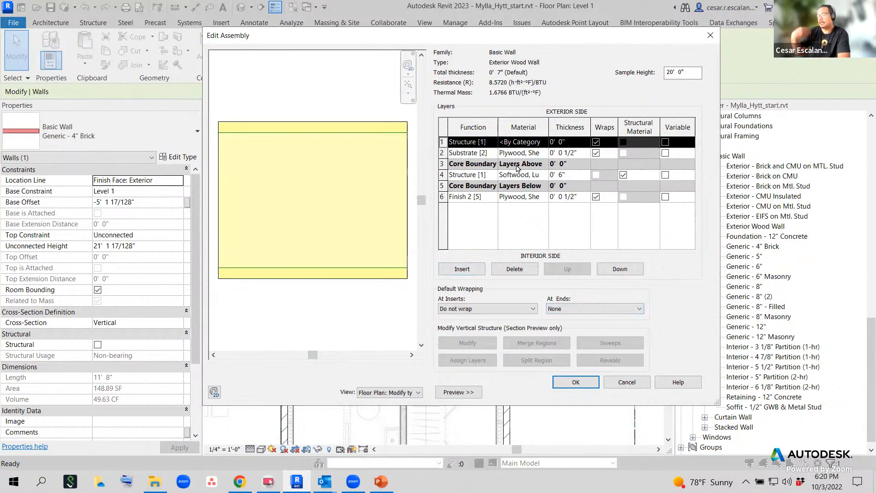
click(496, 142)
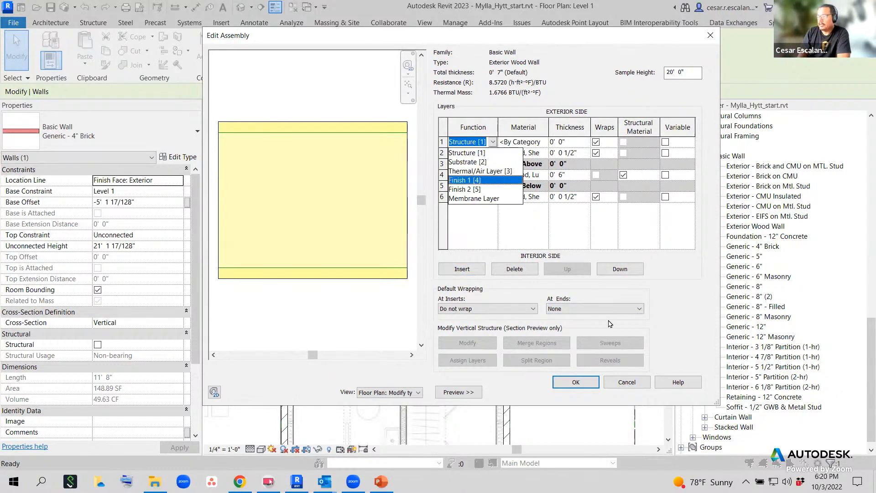
click(464, 180)
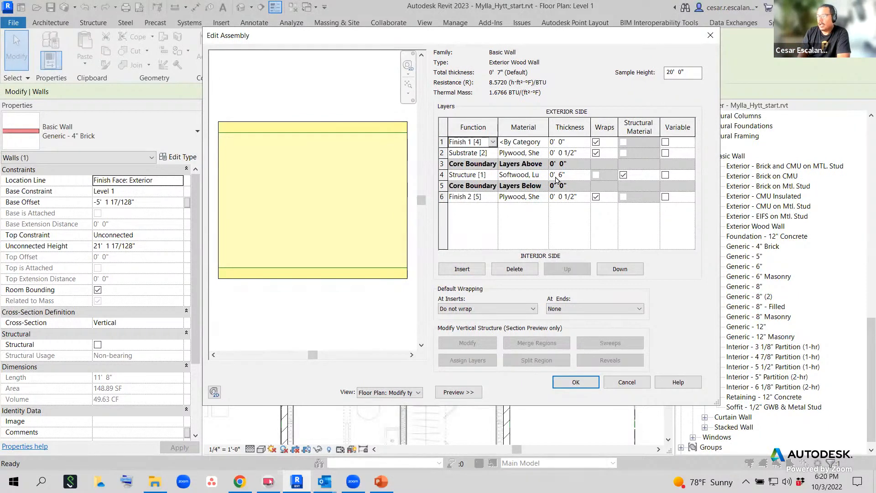
Set the thickness of the exterior Finish 1 [4] layer to 3/4".
click(574, 142)
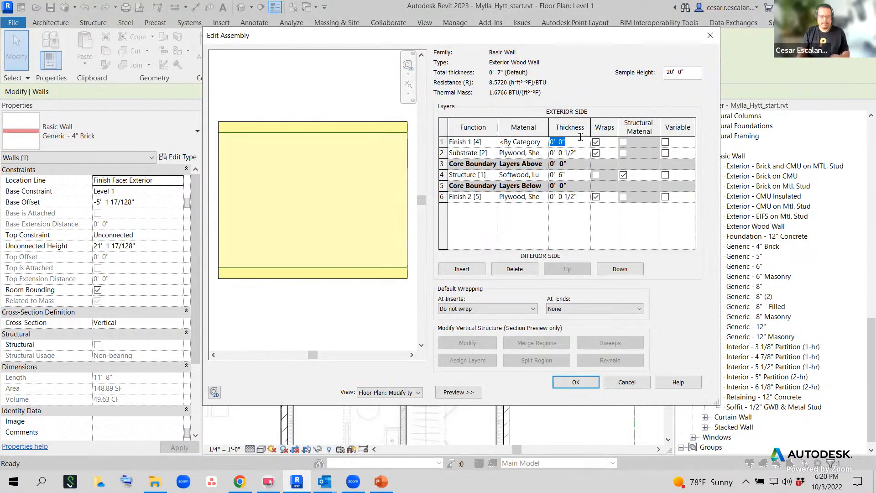
text(3/4)
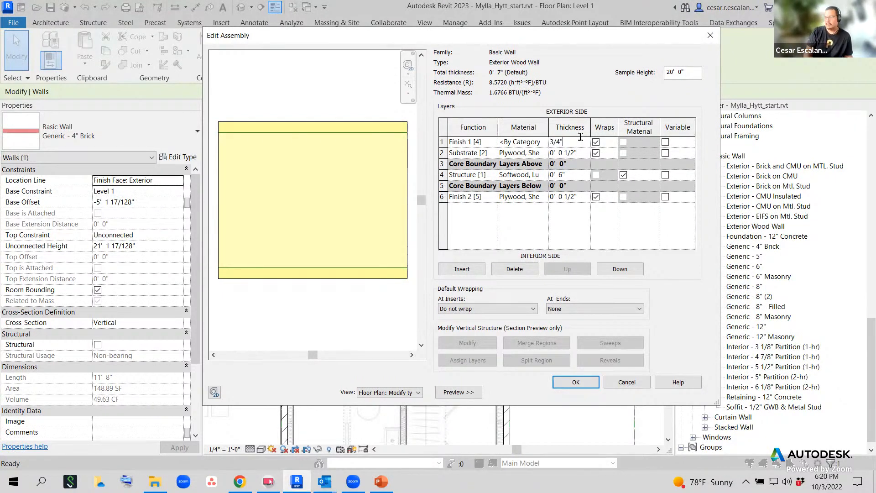
click(536, 148)
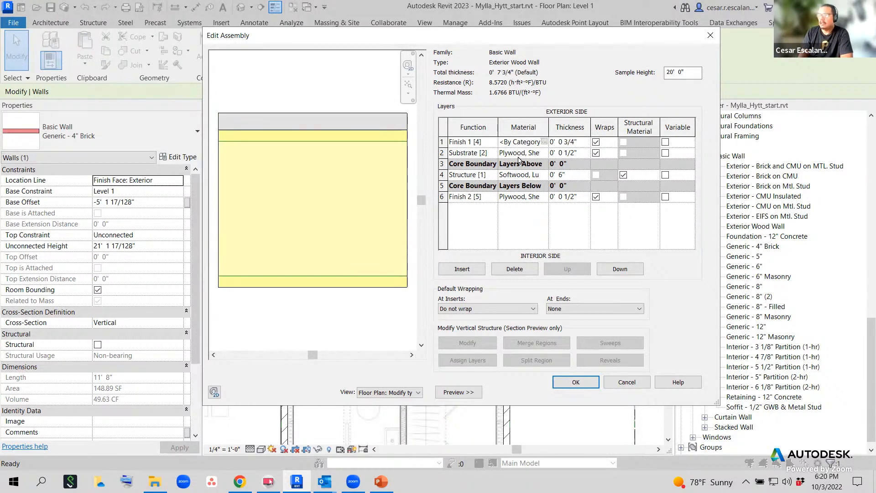
Search the materials for "Wood" and select Wood Planks for the exterior finish layer.
click(545, 142)
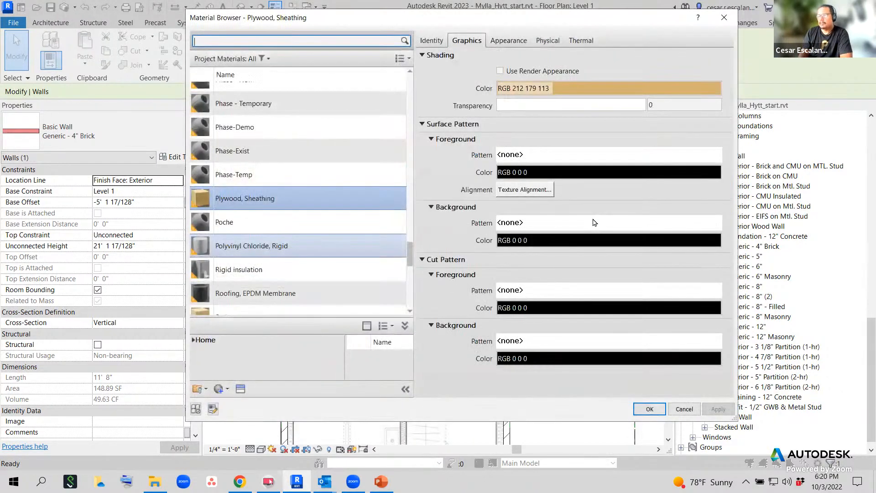
scroll(297, 128, up, 1)
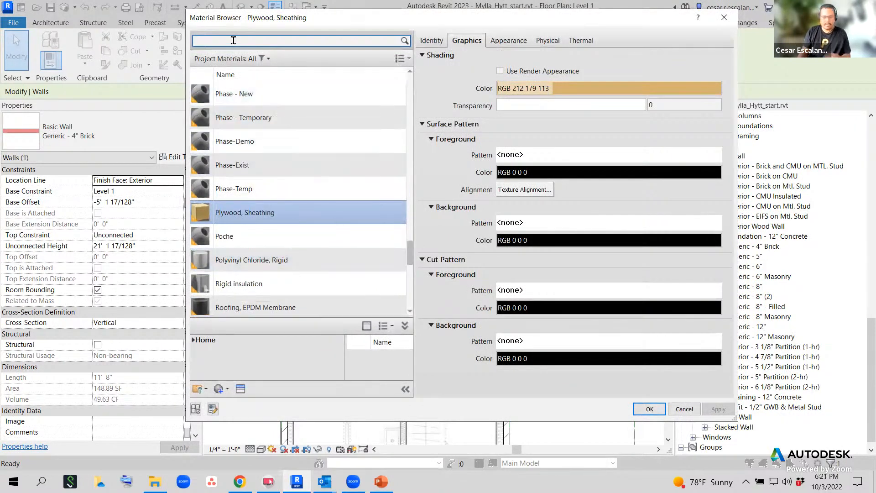
text(Wood)
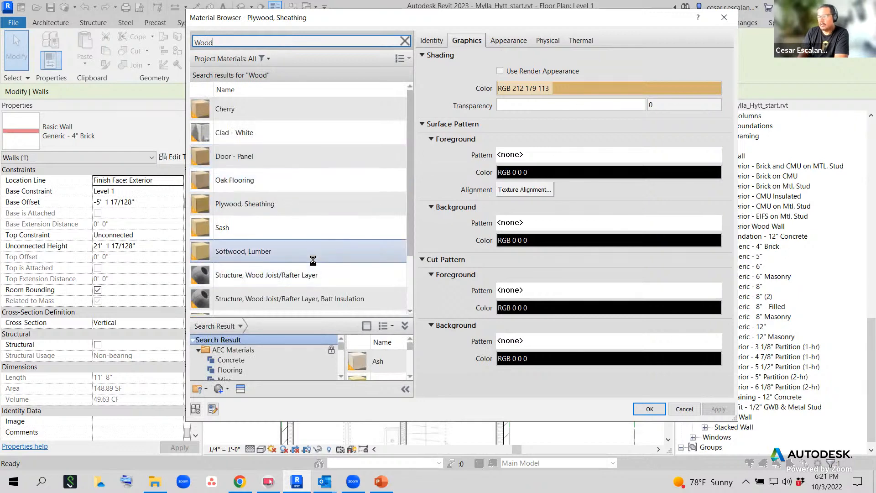
scroll(319, 214, down, 2)
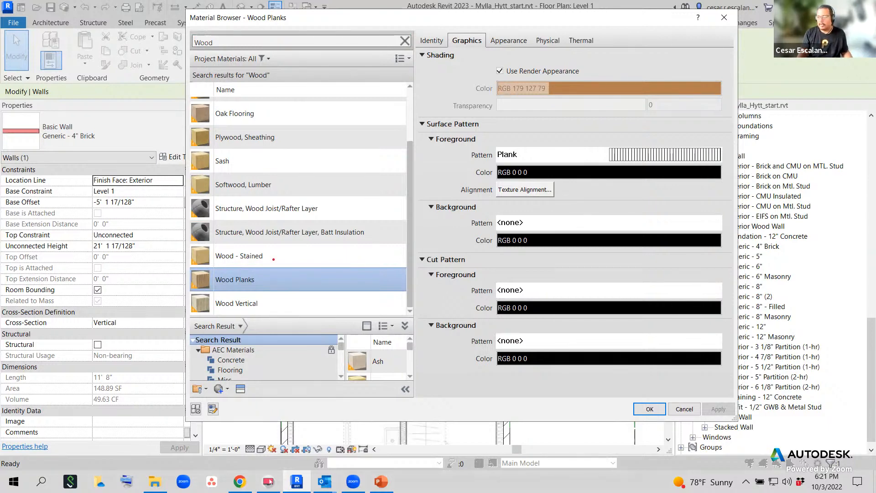
Circle Wood Planks and its Use Render Appearance shading settings, clear the markings, and assign the material to the exterior finish layer.
mouse_move(260, 273)
mouse_down()
mouse_move(216, 267)
mouse_move(248, 300)
mouse_move(262, 272)
mouse_up()
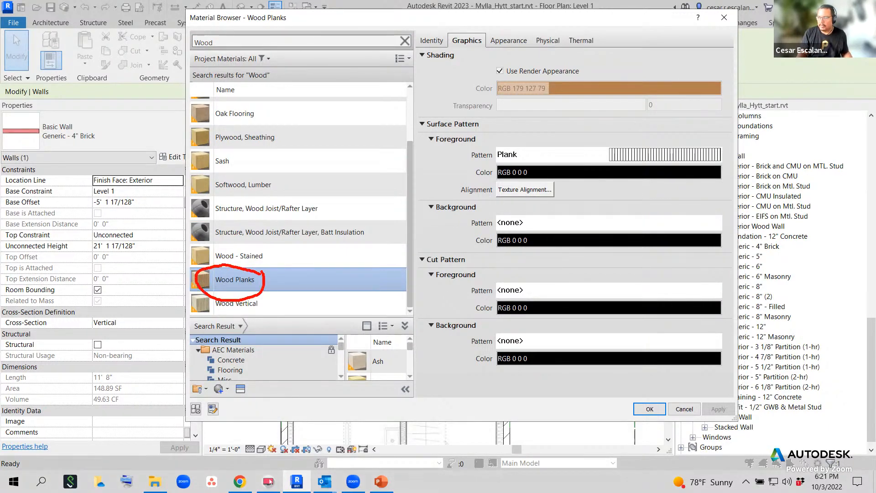
mouse_move(612, 77)
mouse_down()
mouse_move(592, 94)
mouse_move(610, 80)
mouse_move(512, 48)
mouse_move(574, 75)
mouse_move(581, 60)
mouse_up()
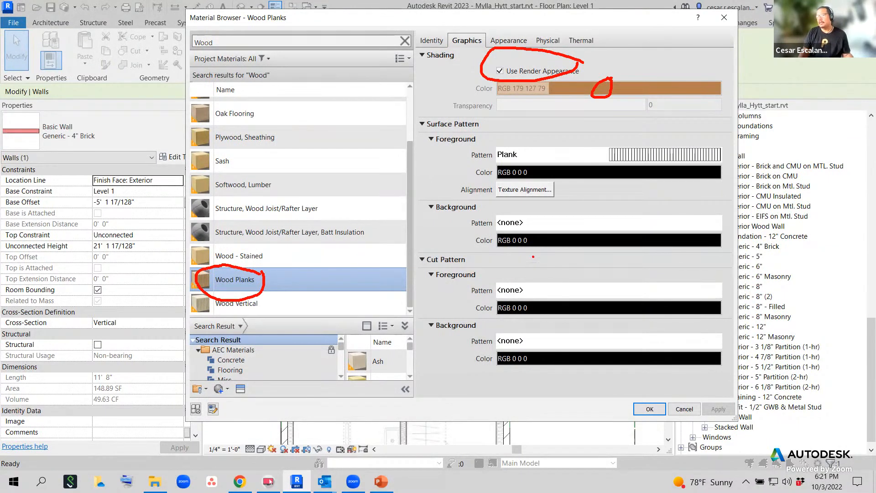
scroll(243, 303, up, 1)
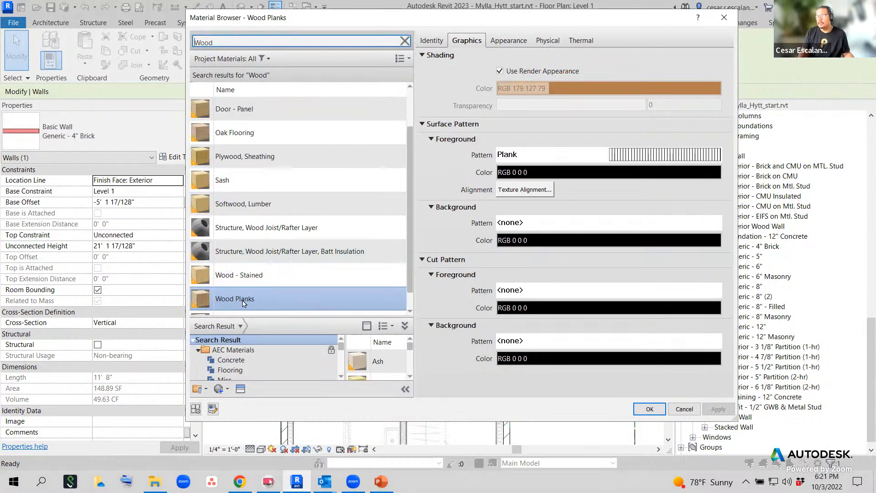
click(648, 411)
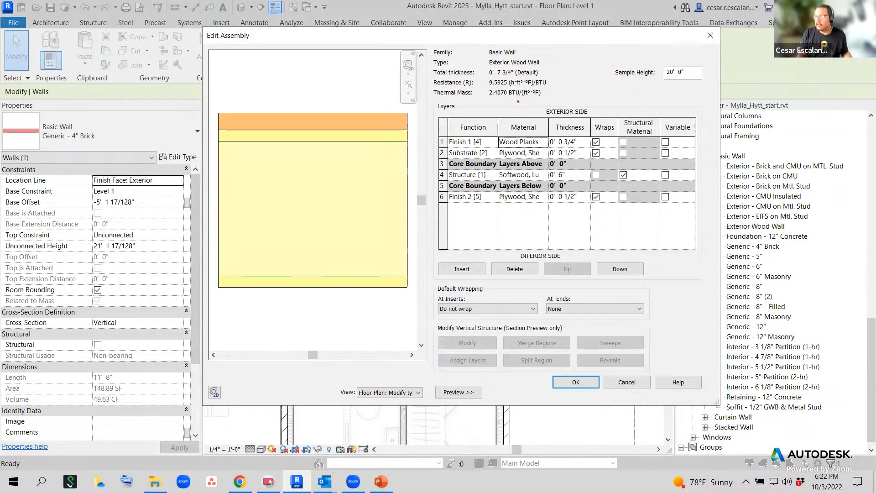
Mark the total thickness and the layers' thickness column on screen to show how they relate, and clear the markings.
drag(482, 67, 546, 78)
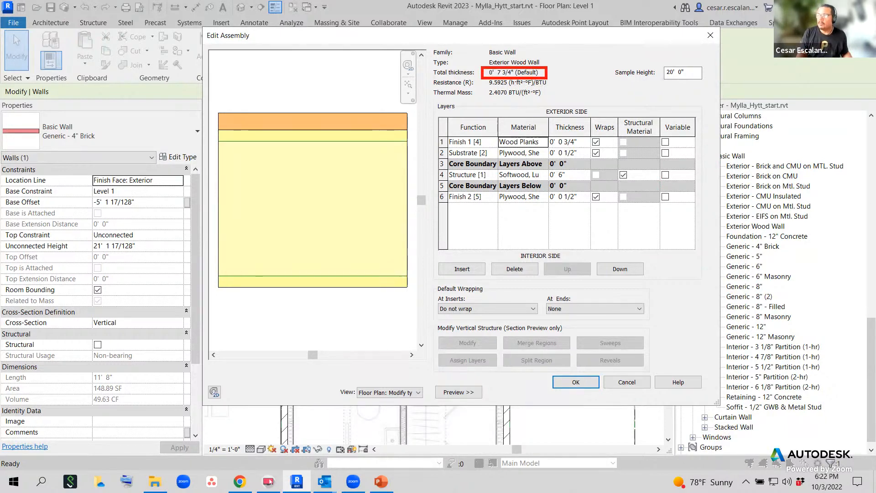
drag(547, 117, 593, 211)
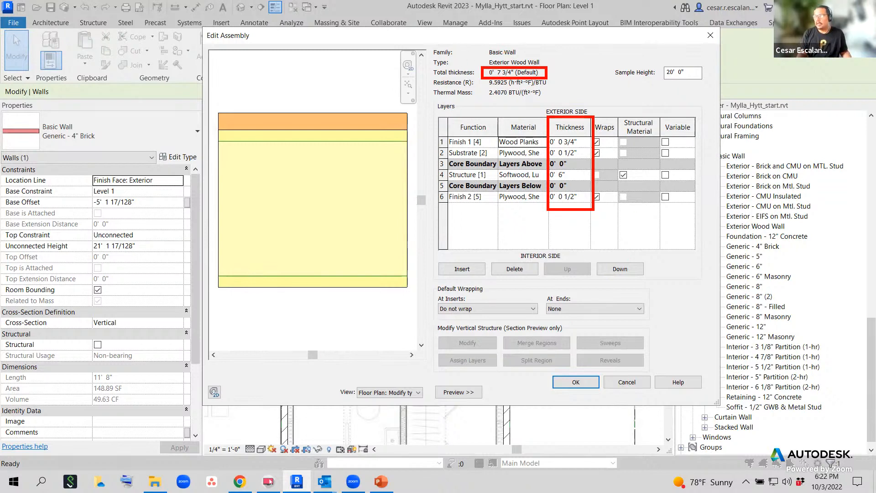
drag(484, 81, 547, 82)
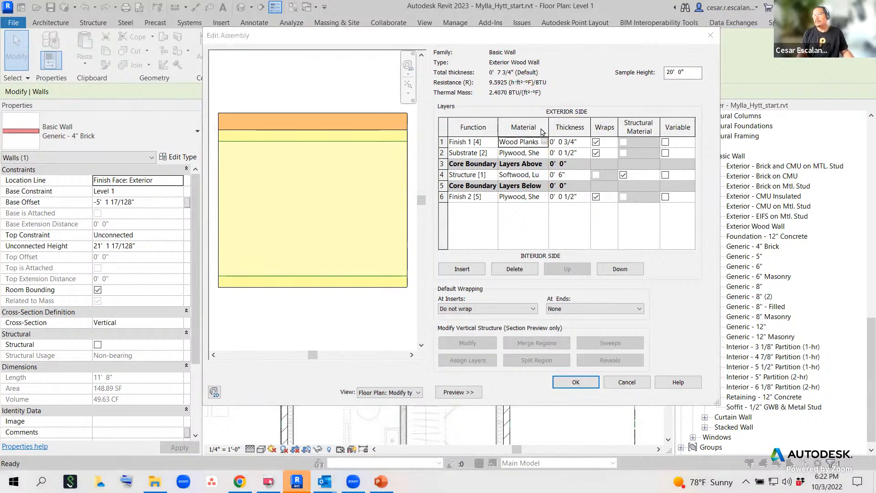
key(super)
click(598, 97)
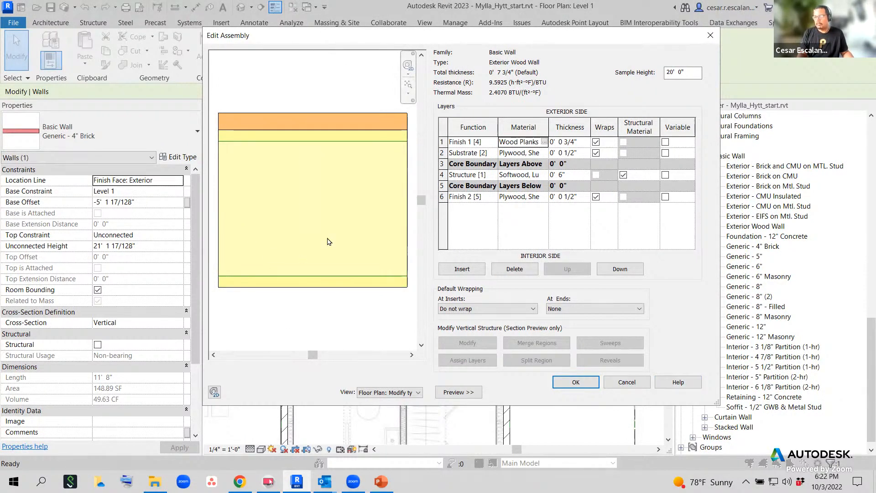
Switch the wall preview to Section: Modify type attributes, mark the sample height along the wall section, and clear the markings.
click(414, 395)
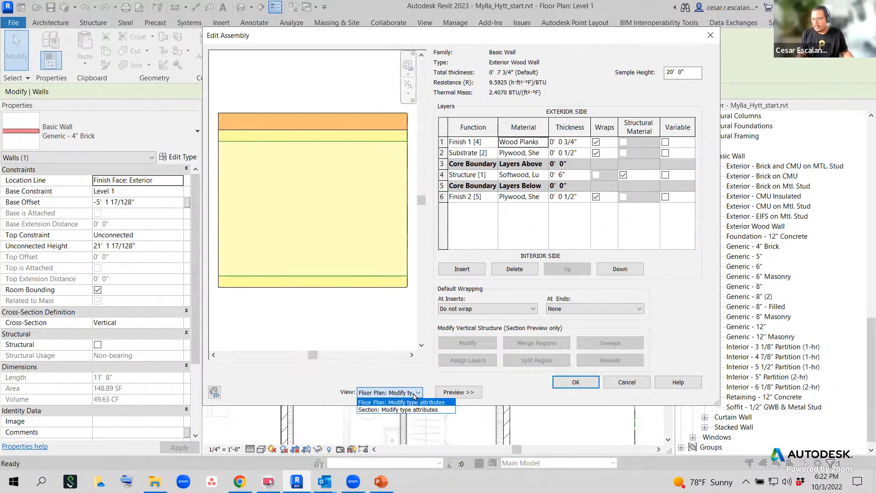
click(395, 410)
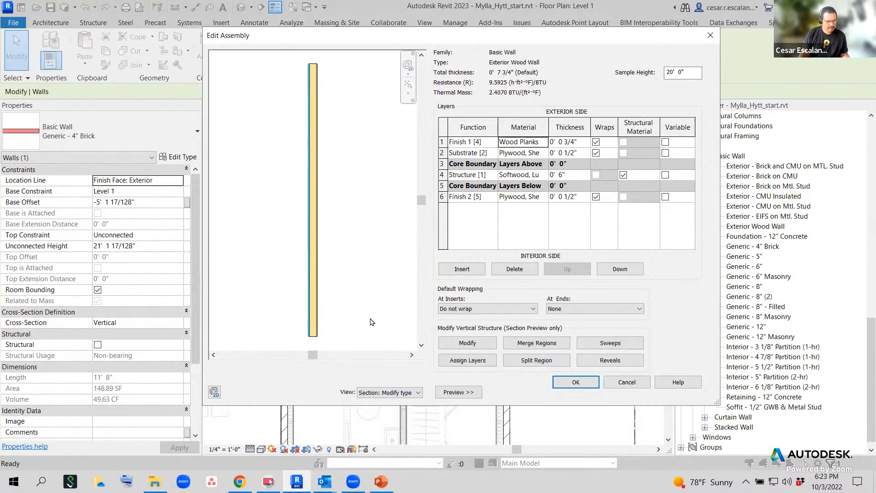
mouse_move(706, 68)
mouse_down()
mouse_move(675, 56)
mouse_move(649, 79)
mouse_move(686, 95)
mouse_move(706, 63)
mouse_up()
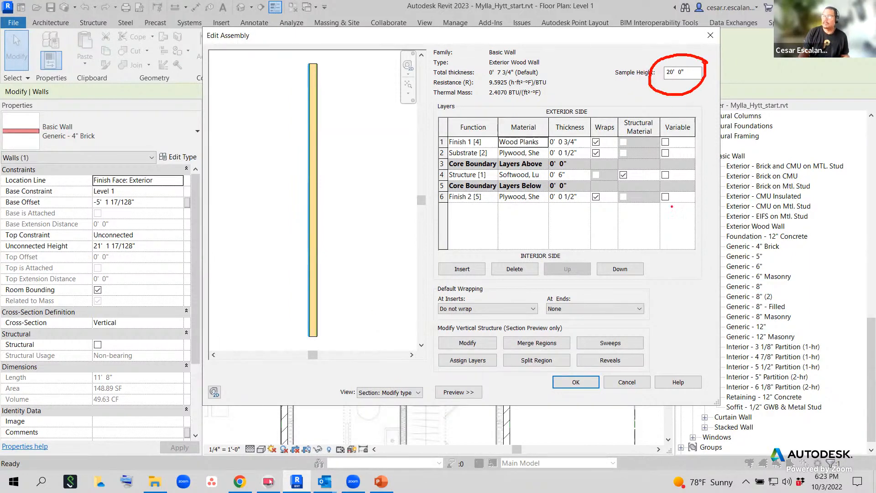
drag(321, 61, 354, 66)
drag(318, 337, 346, 335)
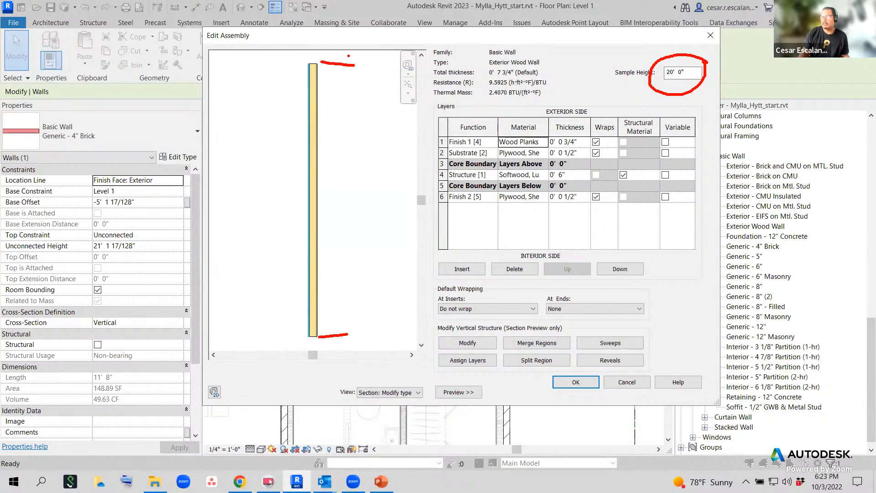
drag(349, 56, 343, 342)
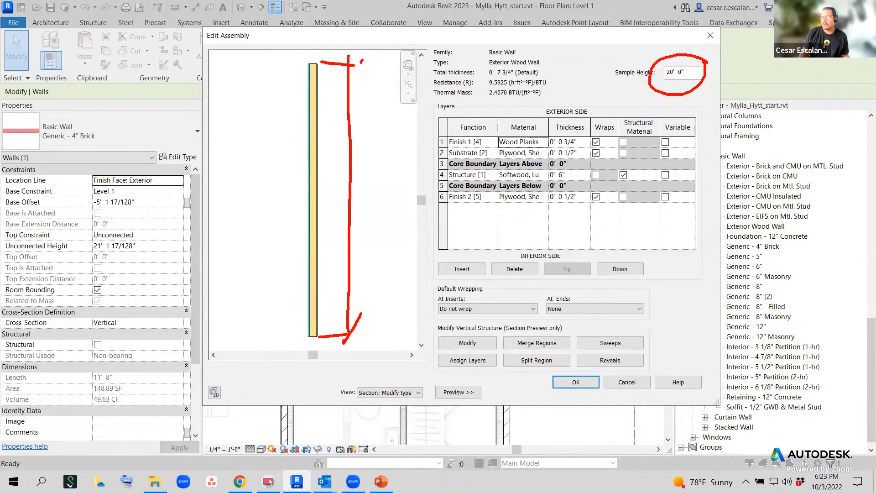
drag(362, 60, 356, 74)
mouse_move(368, 179)
mouse_down()
mouse_move(363, 208)
mouse_move(382, 202)
mouse_up()
mouse_move(389, 172)
mouse_down()
mouse_move(384, 182)
mouse_move(397, 173)
mouse_up()
click(395, 167)
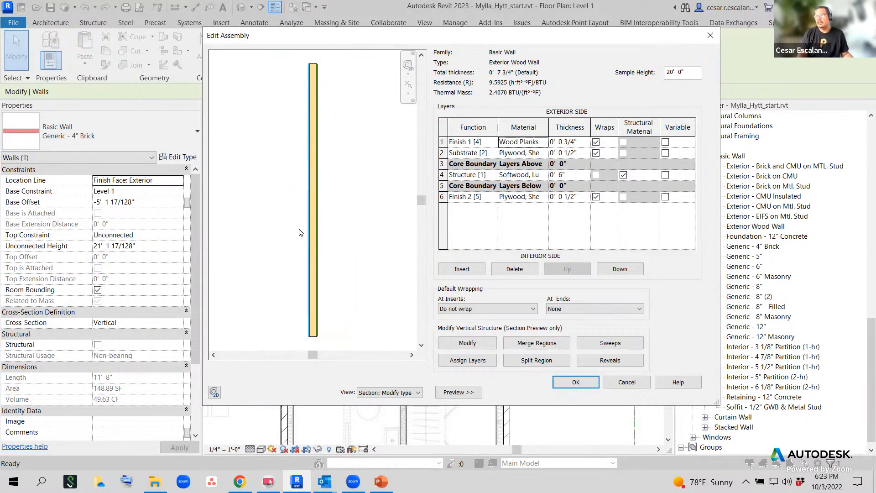
Examine the wall's layers along the section preview, from the upper part down to the base, at close range.
scroll(317, 121, up, 2)
scroll(317, 121, up, 2)
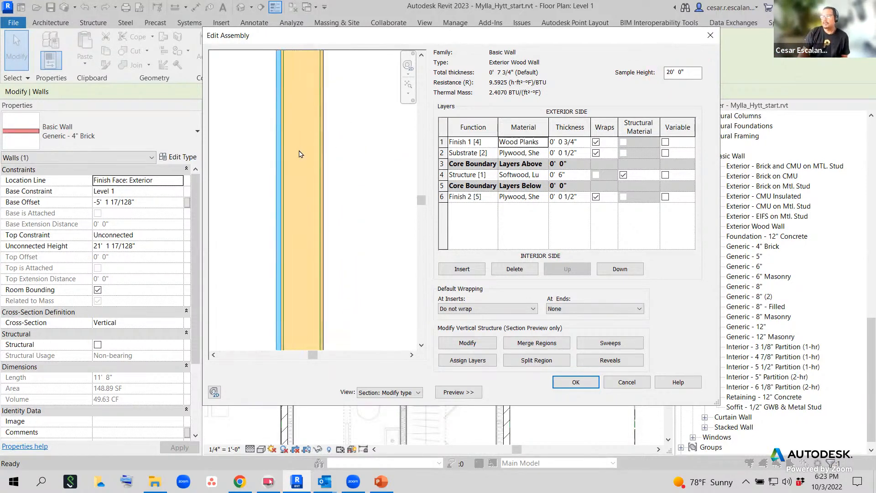
scroll(301, 172, down, 4)
scroll(302, 179, up, 5)
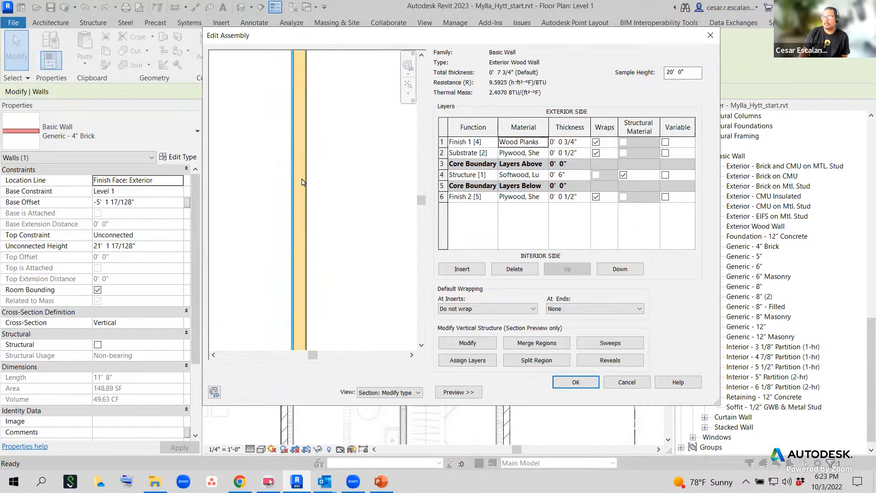
scroll(320, 213, down, 4)
middle_drag(344, 212, 355, 93)
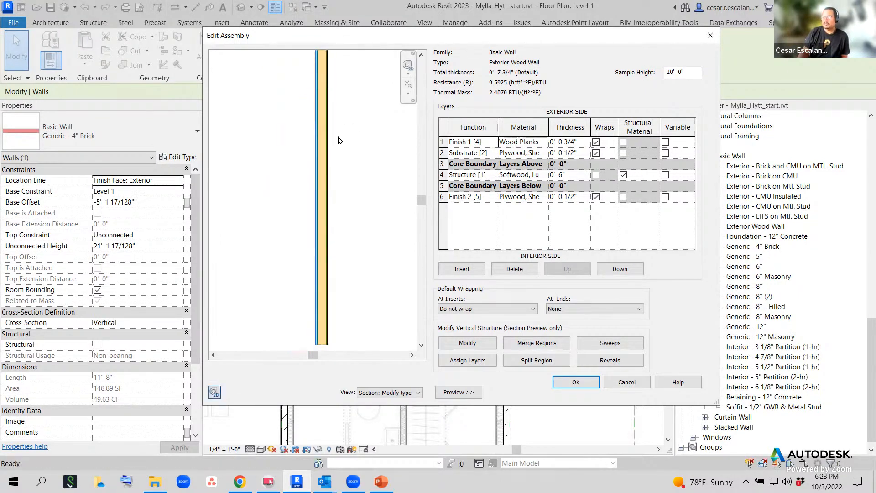
middle_drag(362, 235, 362, 331)
scroll(313, 283, up, 4)
scroll(354, 238, down, 2)
middle_drag(360, 219, 334, 113)
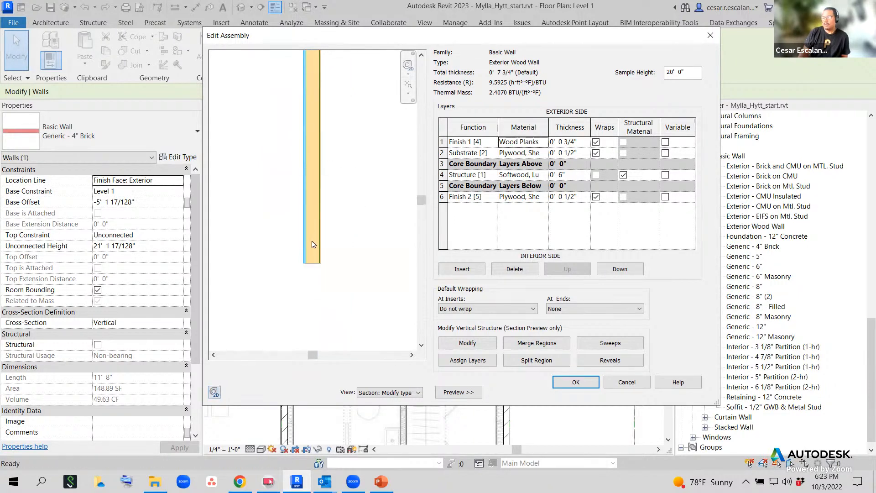
scroll(305, 284, up, 4)
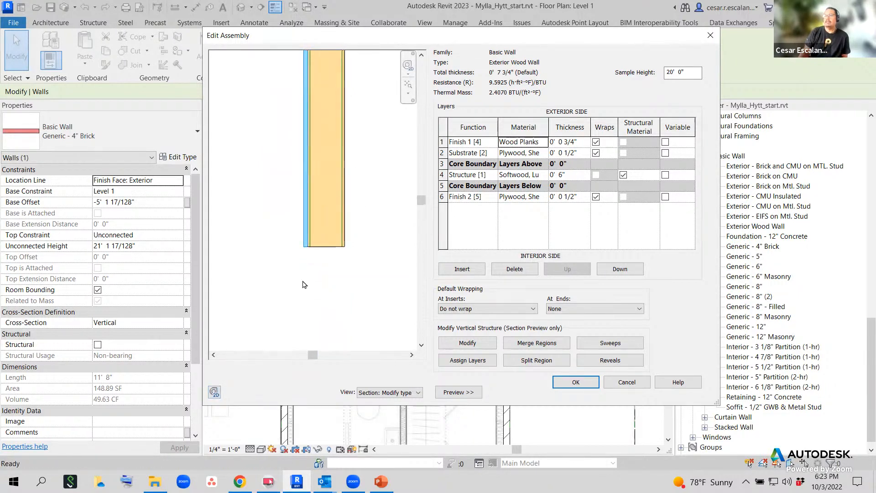
middle_drag(373, 162, 375, 237)
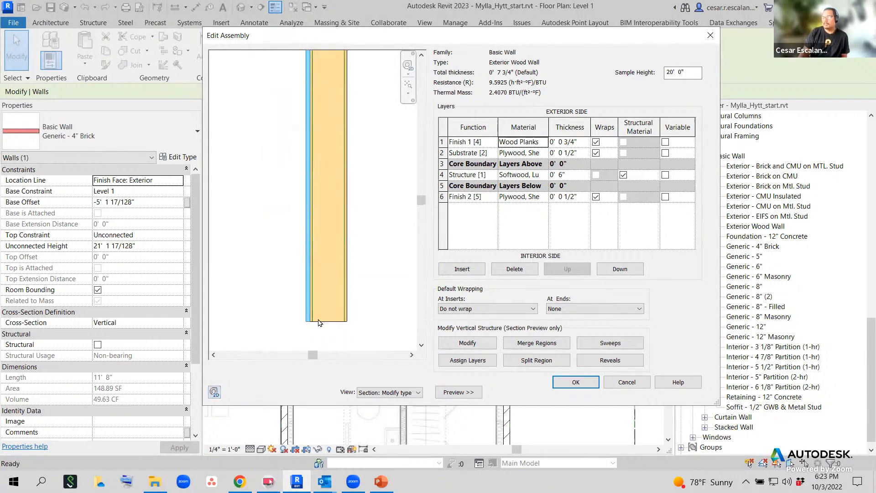
middle_drag(381, 170, 366, 329)
scroll(369, 191, down, 4)
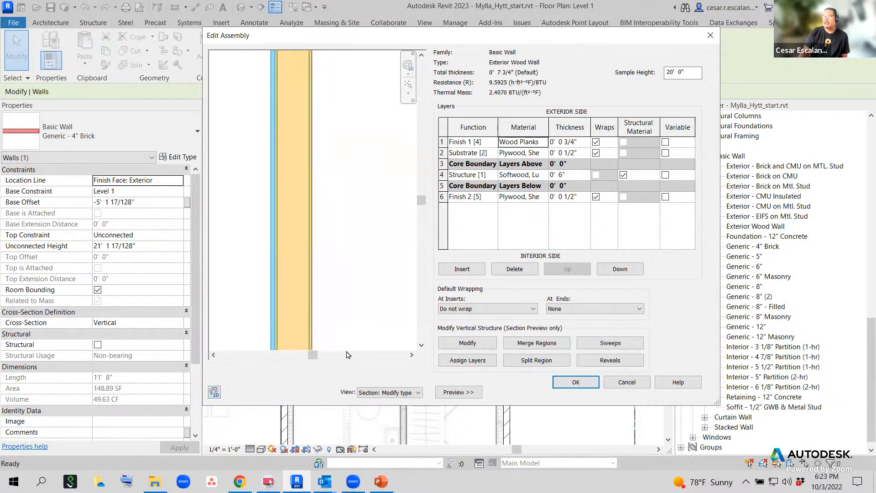
mouse_move(356, 214)
middle_down()
mouse_move(351, 319)
mouse_move(338, 190)
middle_up()
middle_drag(350, 255, 354, 165)
scroll(338, 271, up, 5)
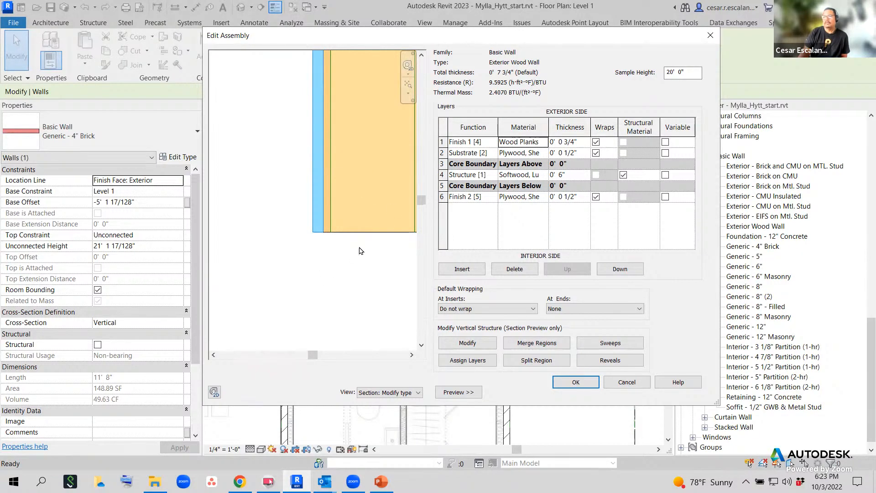
Review the wall section over its full height and accept the assembly and type properties of Exterior Wood Wall.
middle_drag(358, 270, 249, 323)
scroll(287, 311, down, 4)
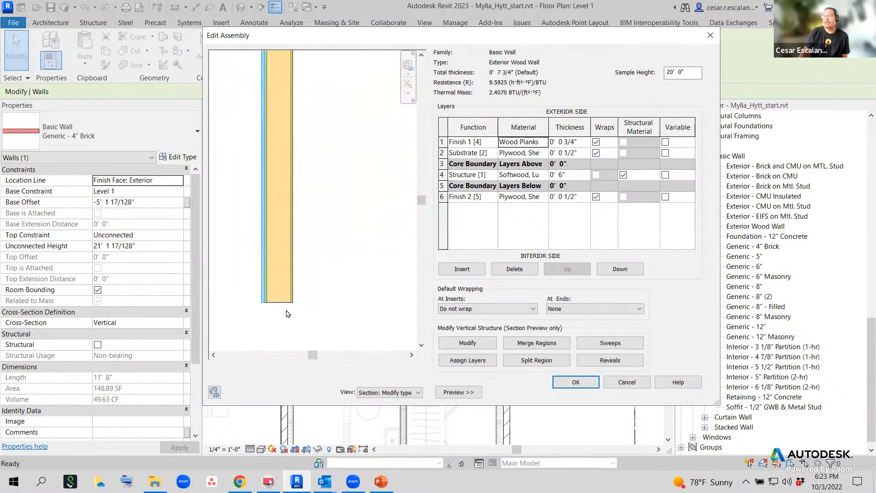
scroll(286, 310, down, 3)
middle_drag(327, 168, 366, 307)
scroll(349, 253, down, 2)
middle_drag(355, 194, 317, 132)
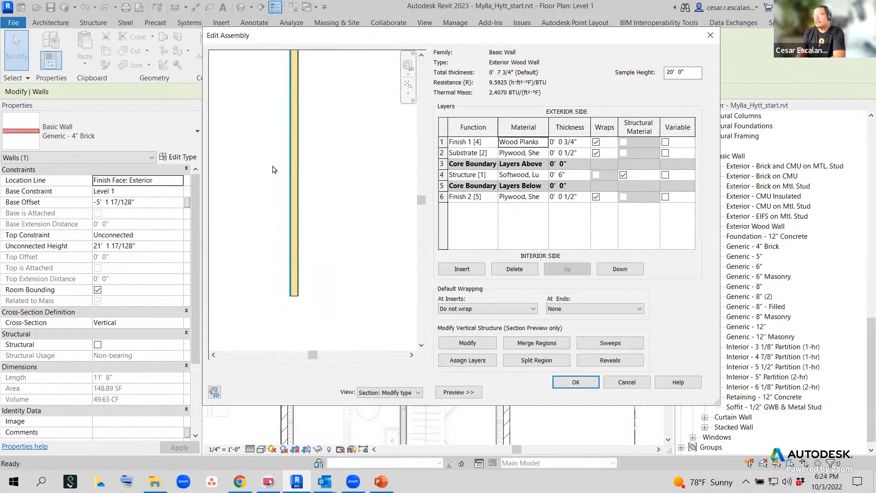
middle_drag(338, 181, 350, 224)
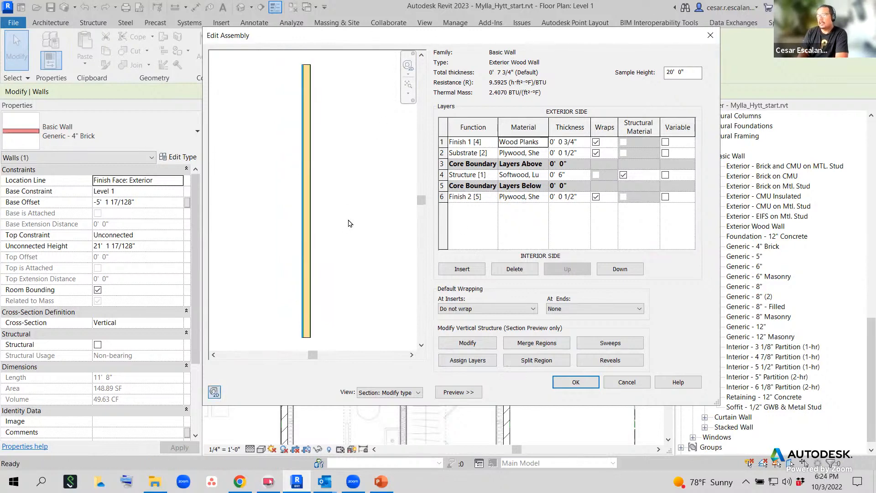
click(577, 384)
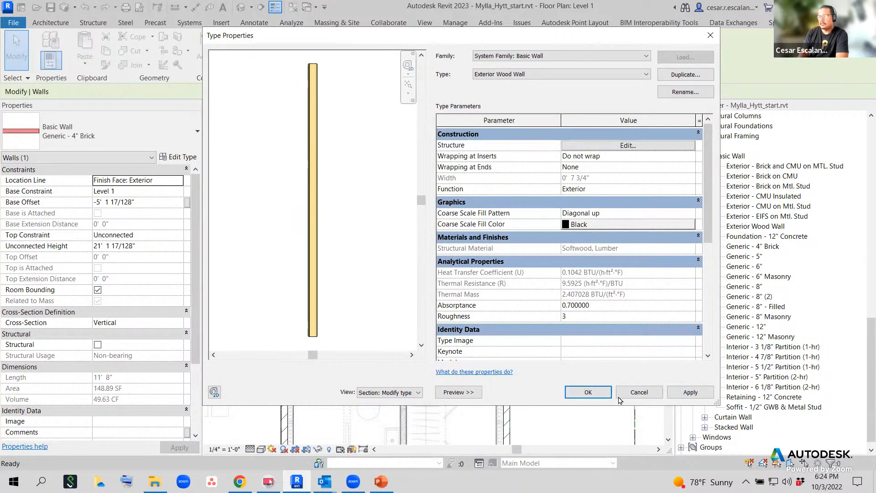
click(588, 393)
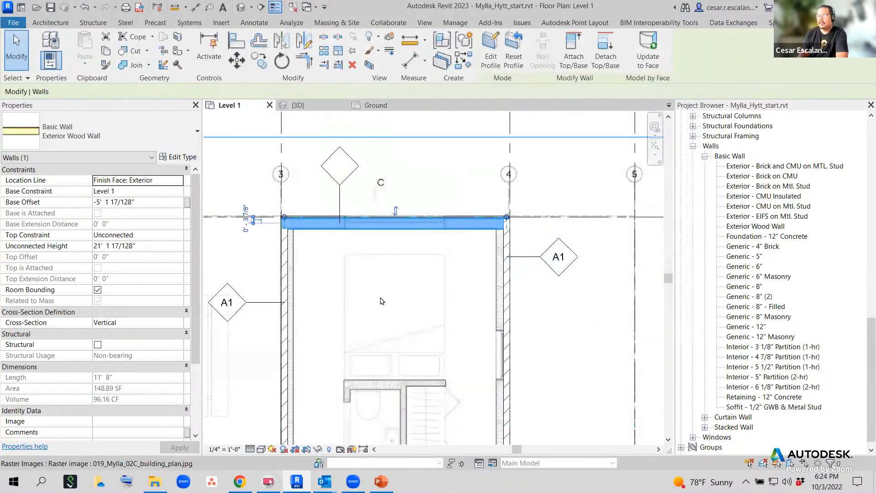
Inspect the wall's layers in plan at the corner near grid 4, reselect the wall between grids 3 and 4, and open its type properties.
scroll(466, 280, up, 5)
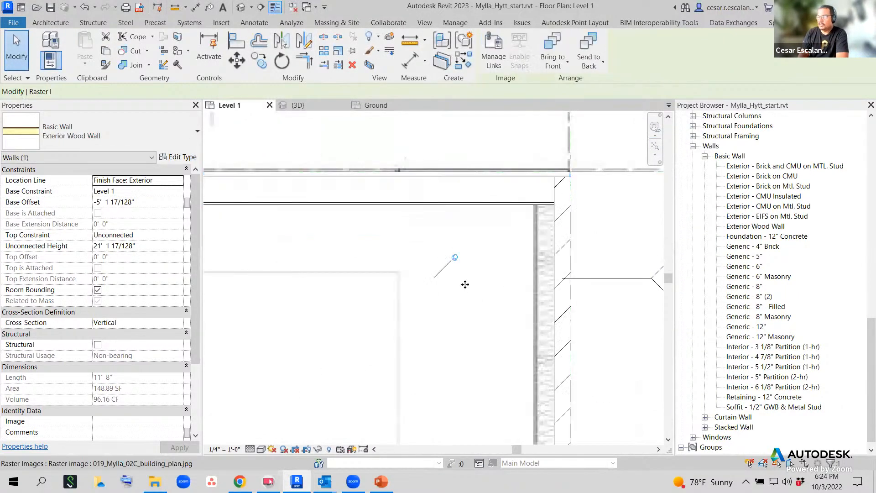
click(443, 256)
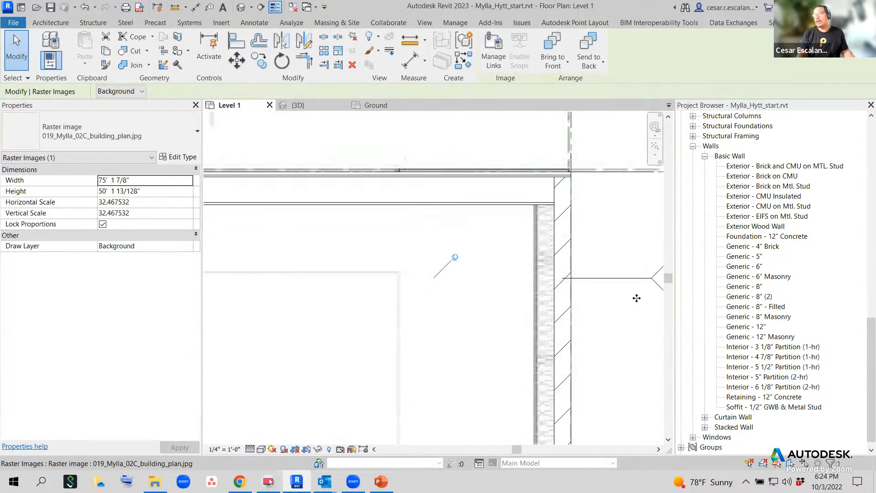
scroll(622, 295, down, 2)
key(Escape)
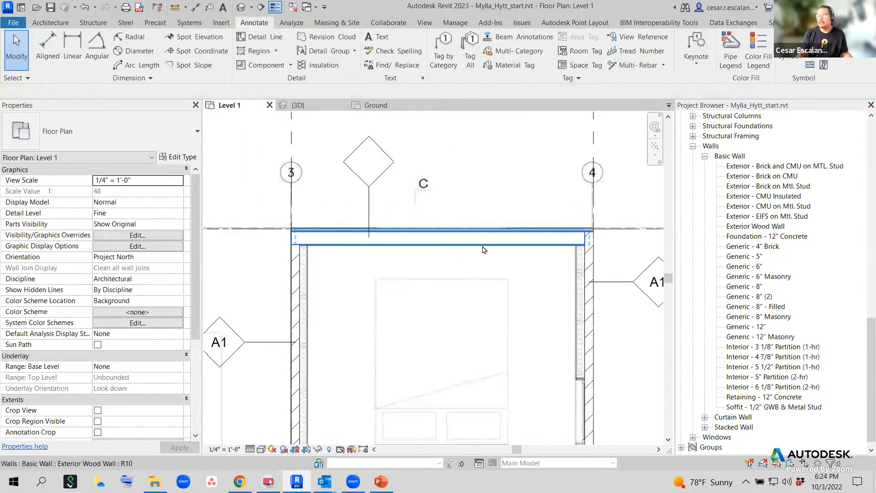
click(482, 245)
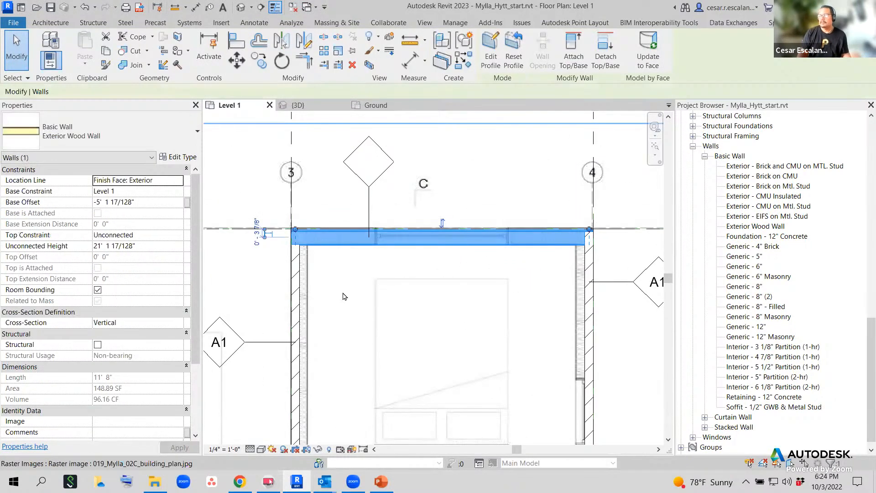
click(180, 178)
click(179, 159)
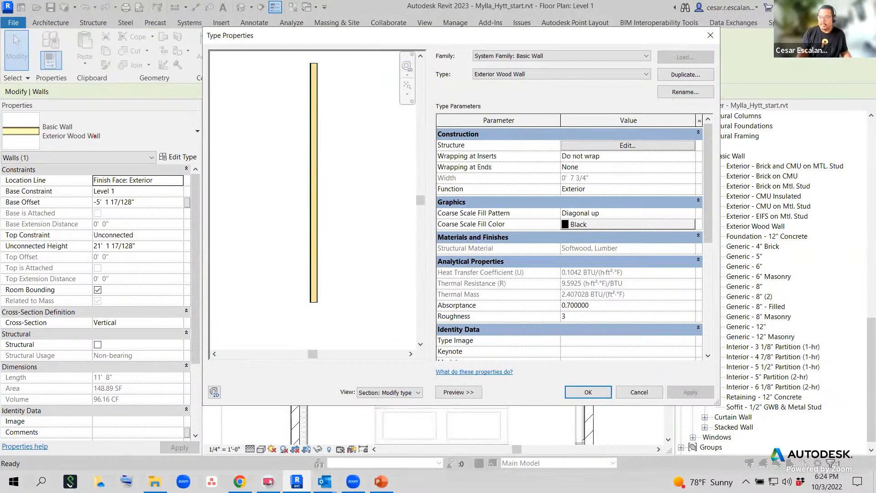
Box the Edit Type command, the Exterior Wood Wall type name and the Graphics coarse scale fill settings on screen.
ctrl+drag(156, 149, 204, 165)
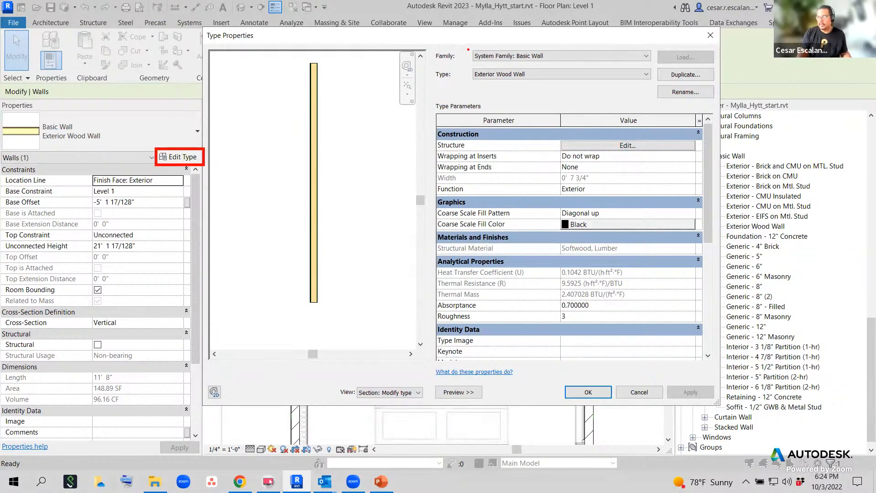
ctrl+drag(472, 64, 546, 87)
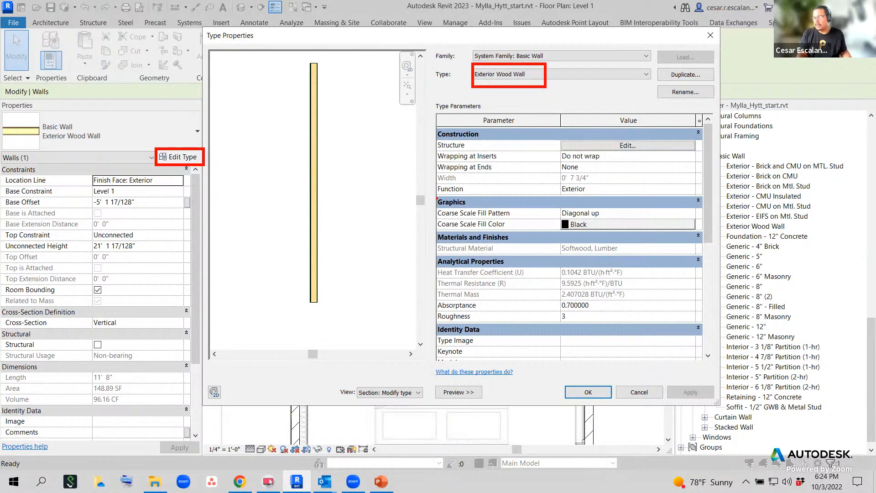
mouse_move(437, 197)
ctrl+mouse_down()
mouse_move(515, 219)
mouse_move(682, 232)
ctrl+mouse_up()
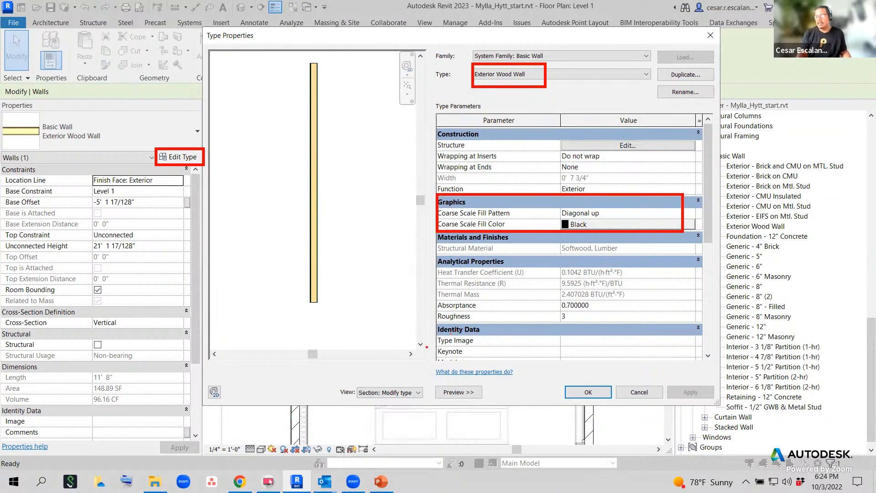
drag(241, 441, 261, 459)
mouse_move(141, 400)
mouse_down()
mouse_move(233, 443)
mouse_move(230, 450)
mouse_up()
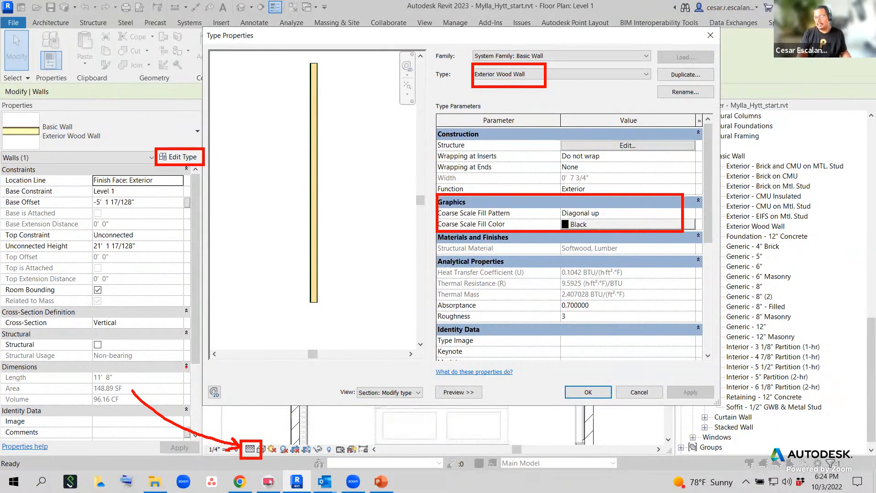
click(64, 365)
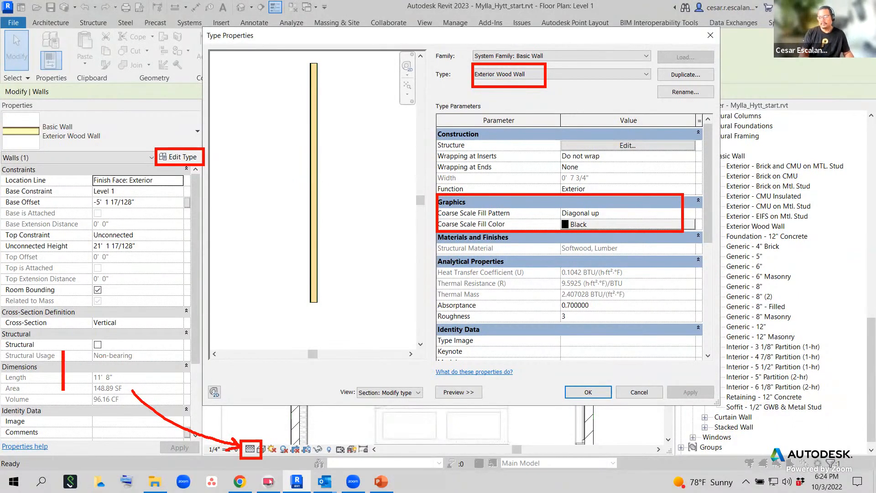
text(Detail Level)
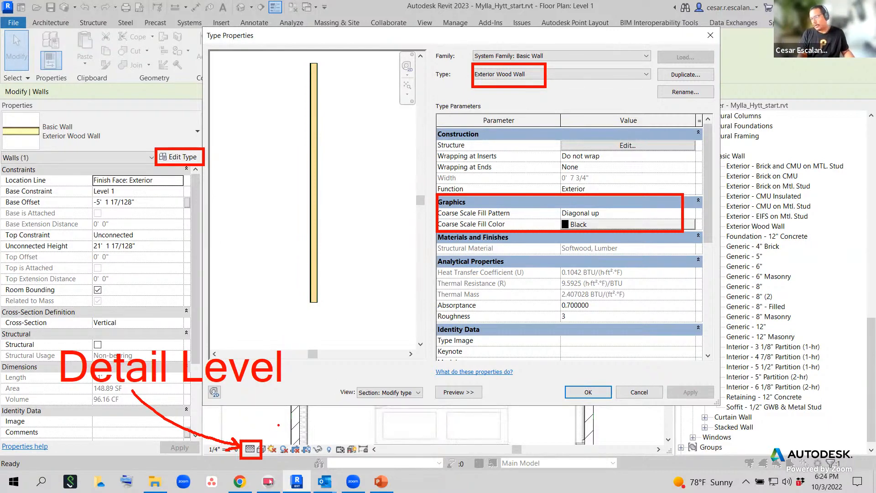
key(Escape)
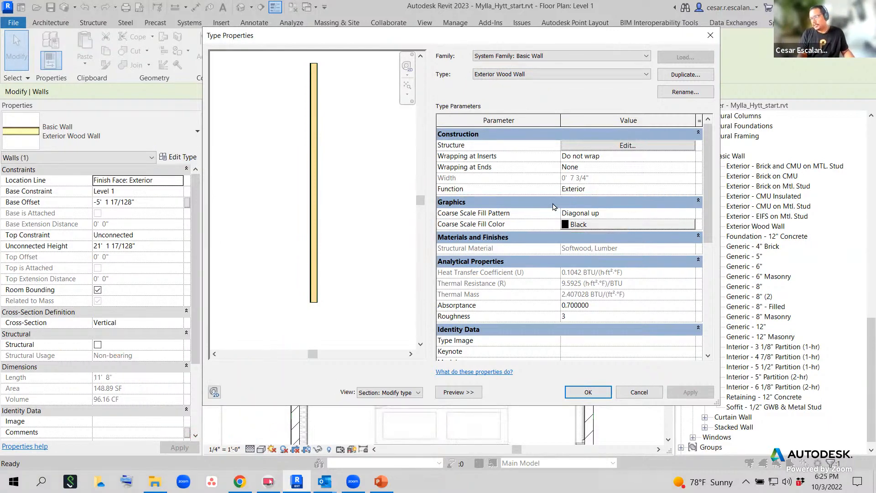
Set the Exterior Wood Wall type's coarse scale fill pattern to <Solid fill> and apply the type change.
click(626, 214)
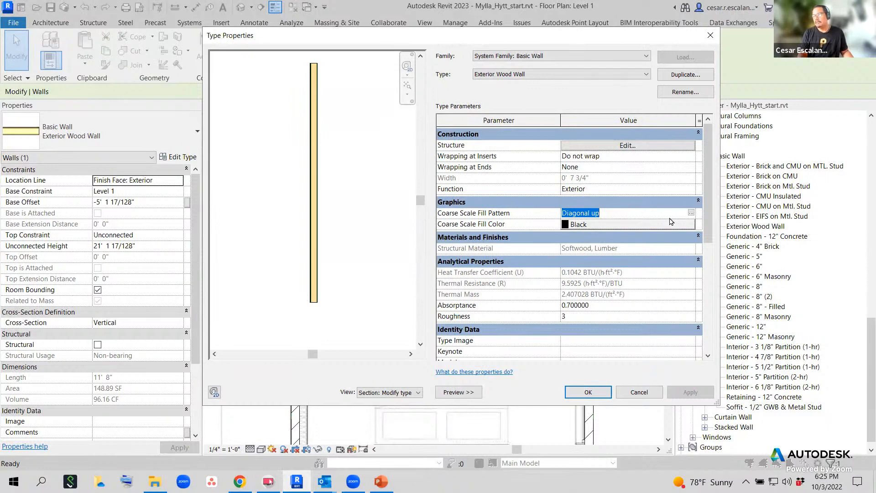
click(691, 213)
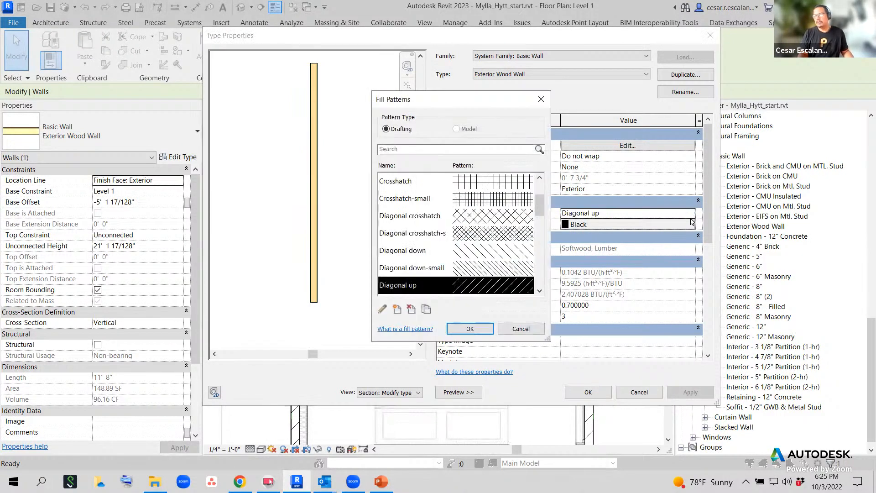
scroll(507, 233, down, 3)
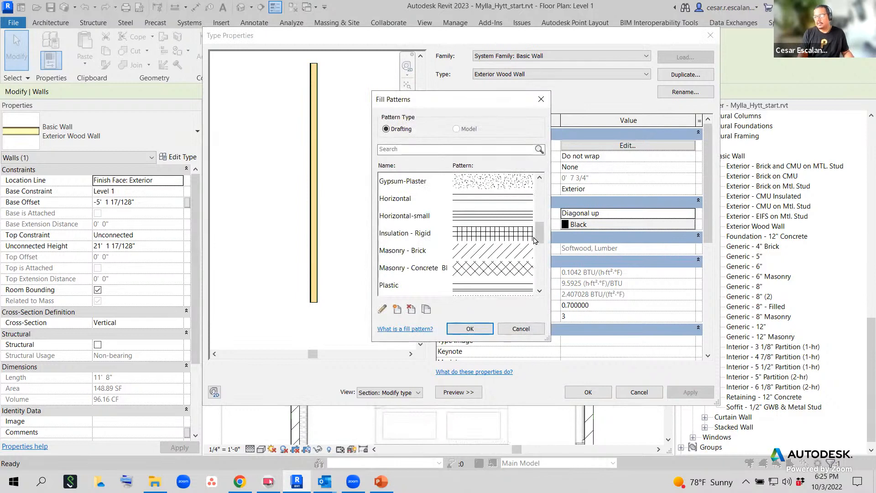
drag(540, 234, 541, 189)
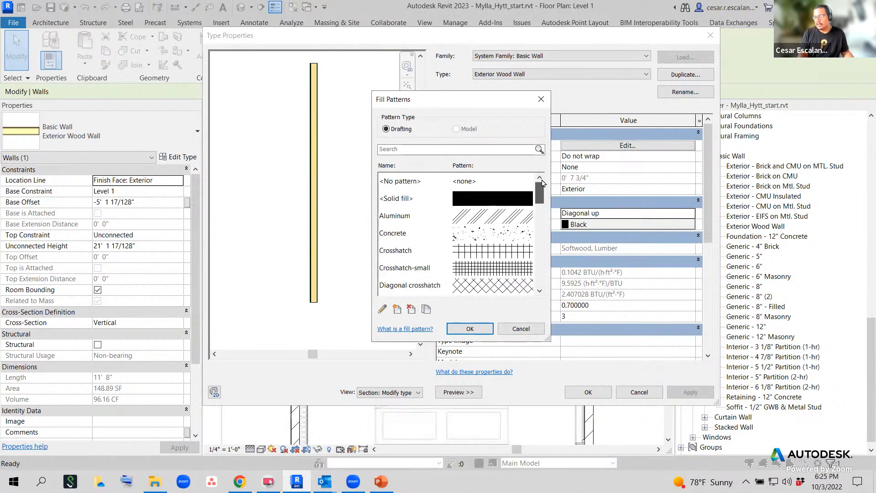
click(413, 197)
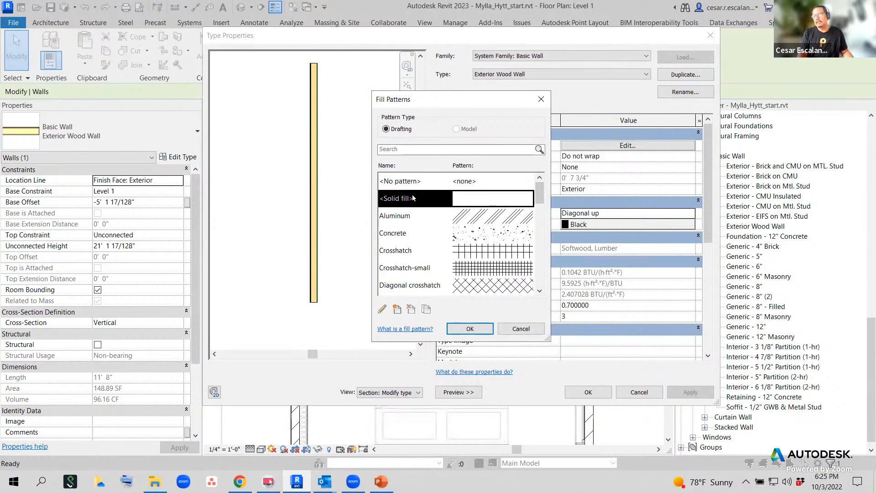
click(477, 333)
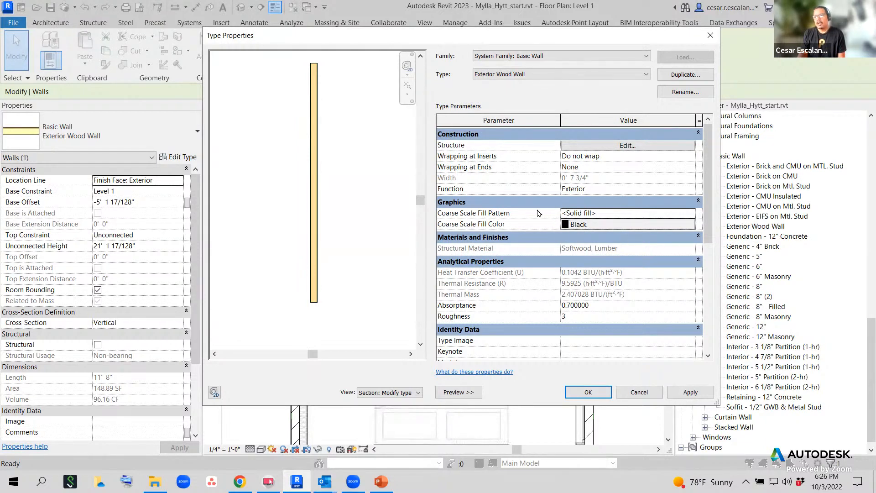
click(595, 395)
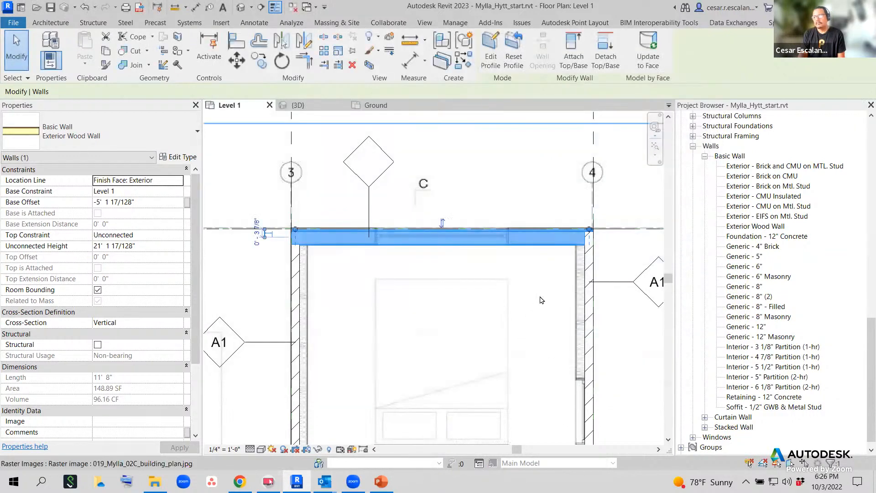
Deselect the wall and set the Level 1 floor plan's detail level to Coarse.
click(541, 300)
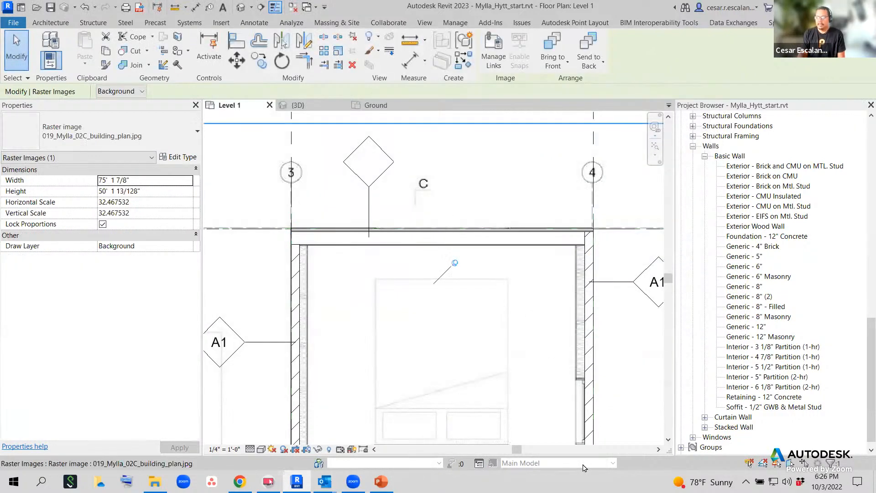
click(250, 449)
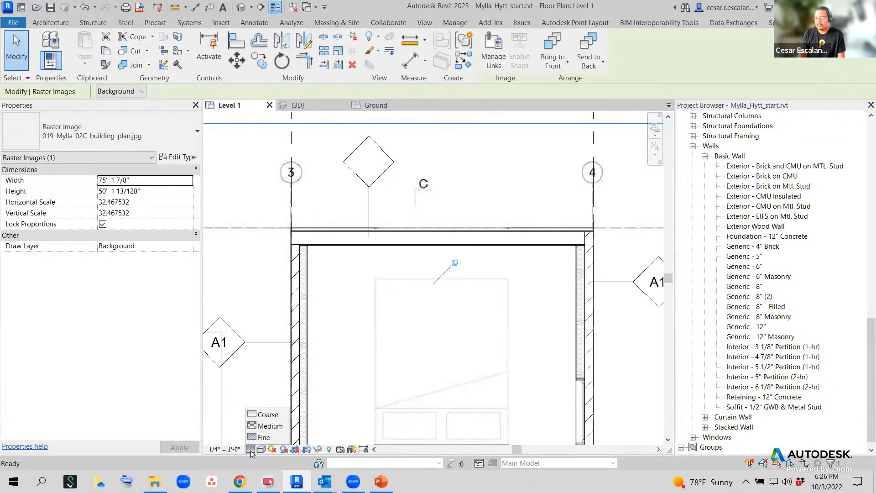
click(261, 413)
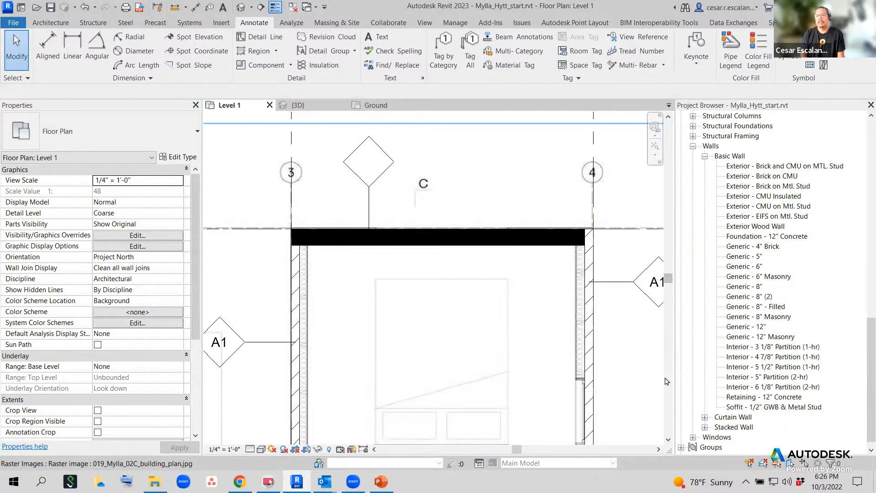
Return the Level 1 plan's detail level to Fine and inspect the wall corner at grid 4.
click(250, 449)
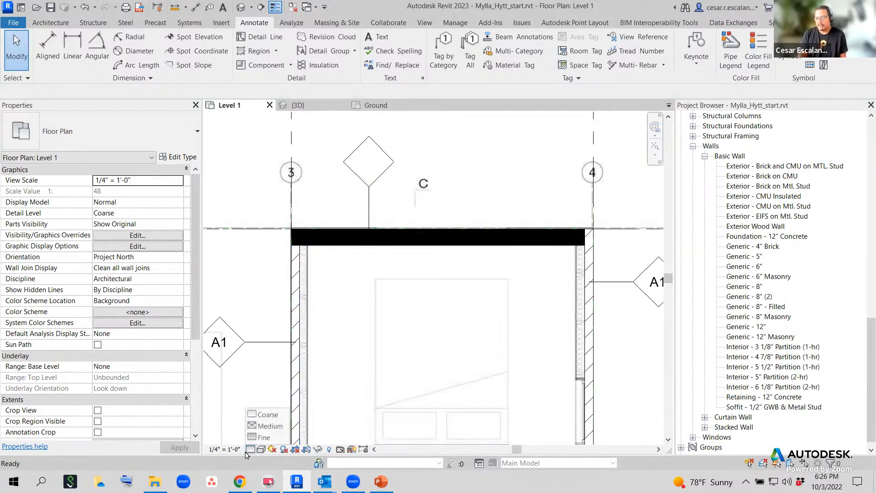
click(260, 436)
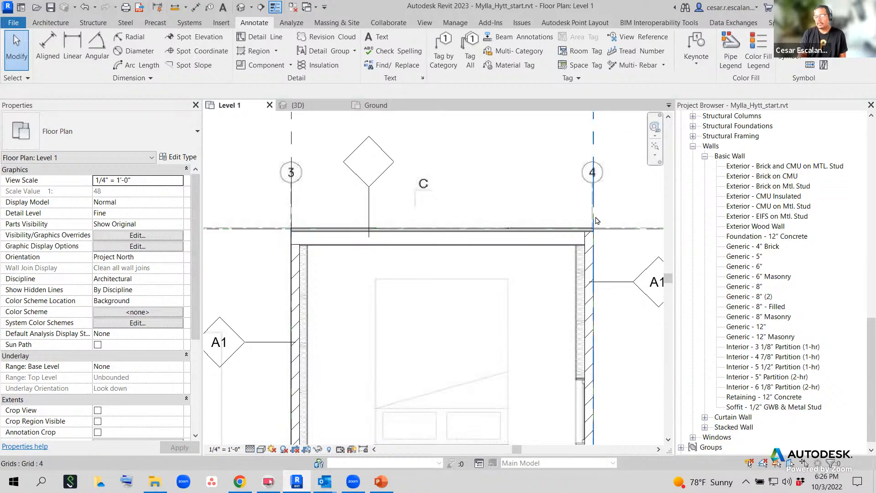
scroll(565, 195, up, 4)
scroll(565, 195, up, 1)
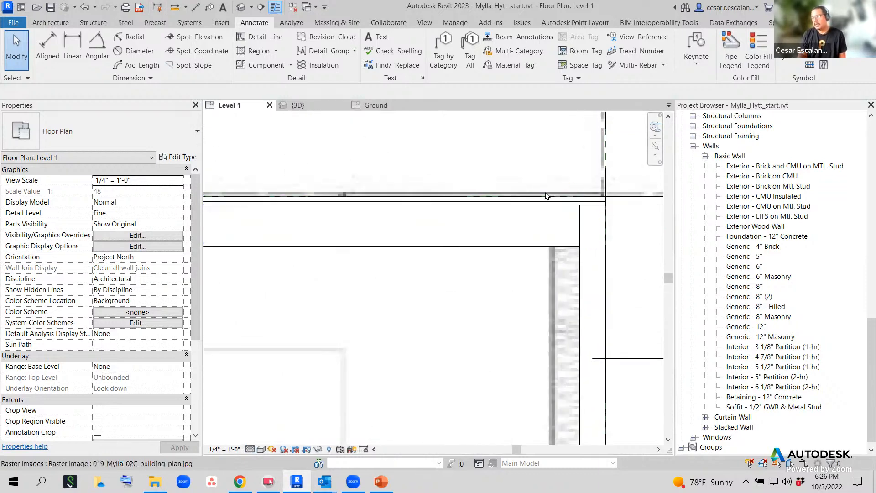
scroll(631, 254, down, 5)
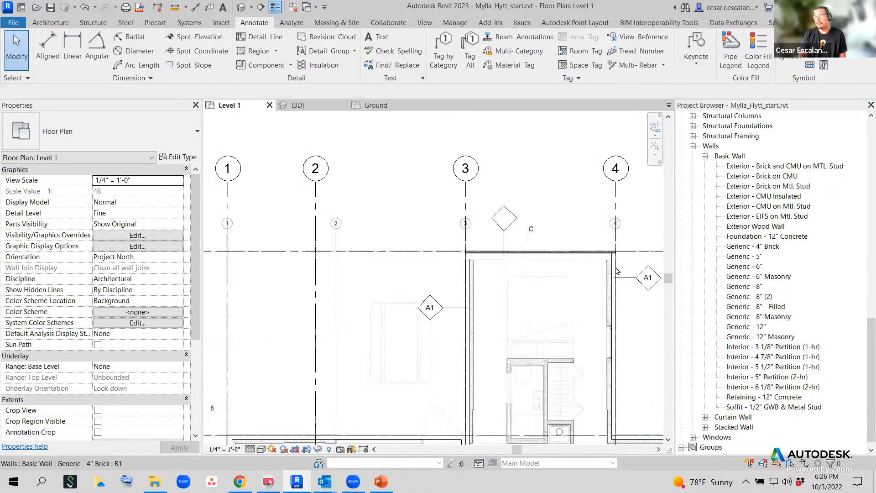
middle_drag(557, 307, 485, 304)
scroll(485, 304, up, 2)
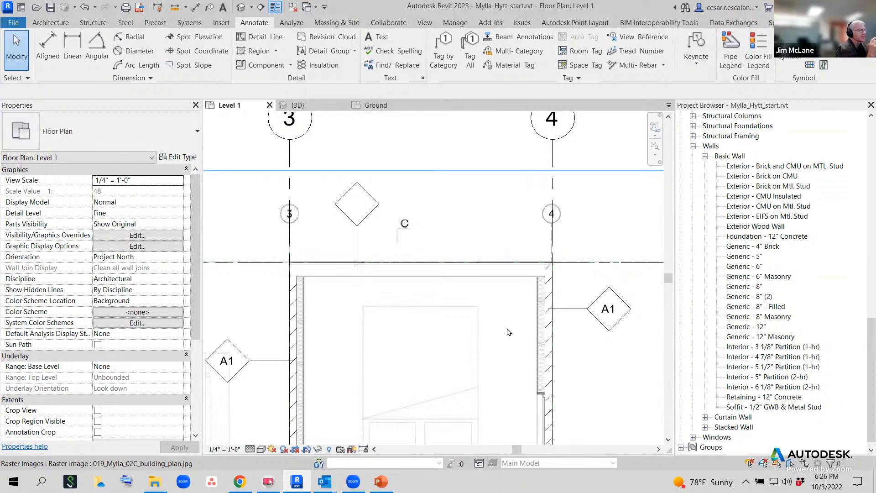
Turn off Thin Lines and inspect the wall line weights at the corner near grid 3.
scroll(324, 305, up, 5)
middle_drag(348, 312, 432, 329)
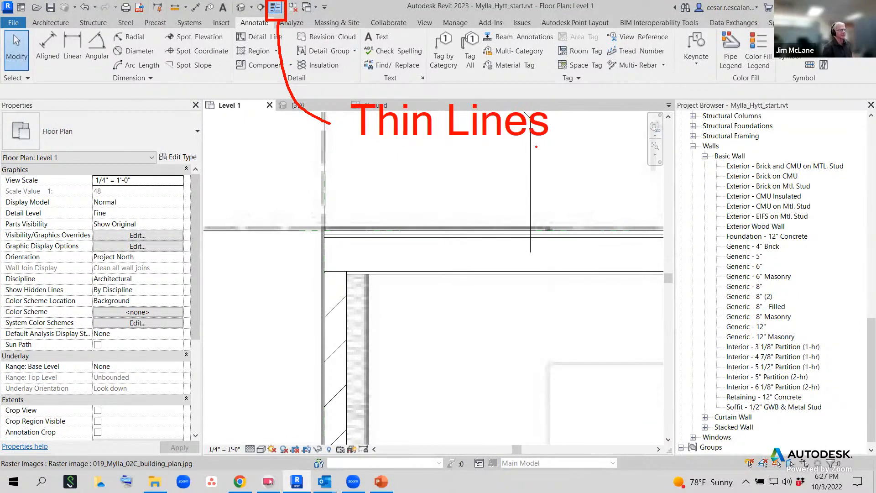
click(275, 8)
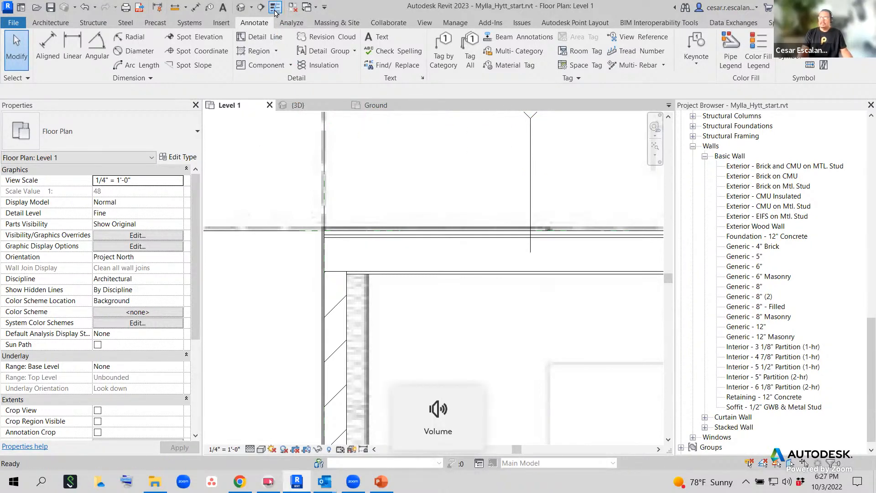
scroll(436, 319, down, 2)
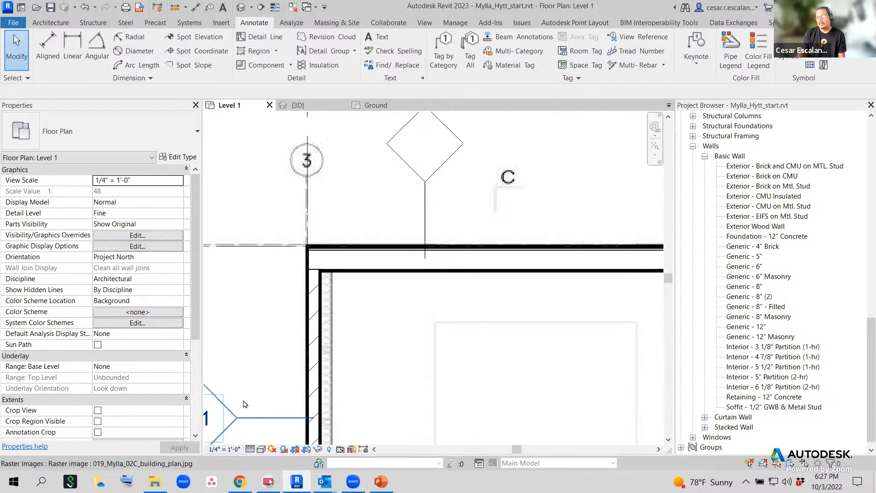
scroll(244, 401, down, 3)
middle_drag(379, 397, 445, 254)
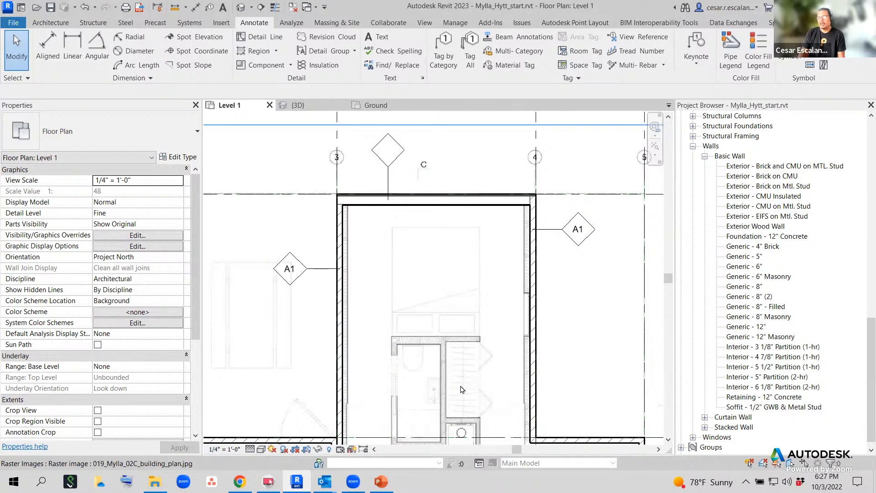
scroll(422, 225, up, 6)
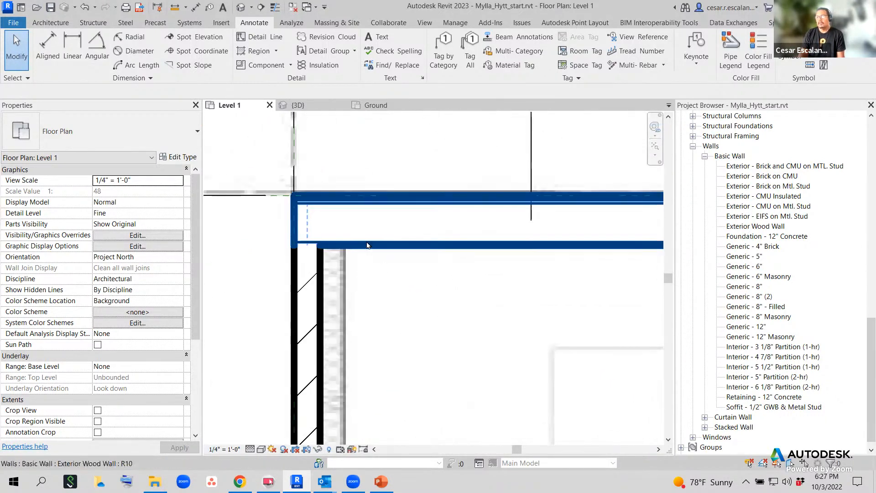
scroll(368, 256, up, 2)
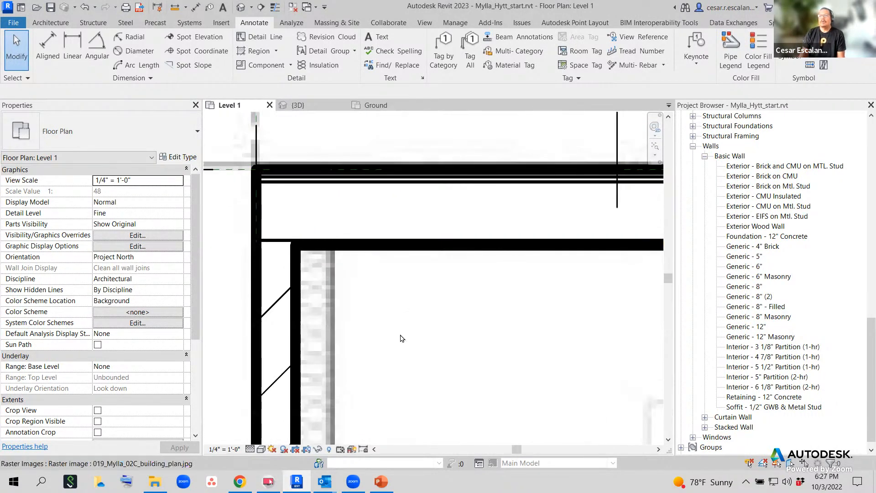
Switch the Level 1 view with its true line weights to the Coarse detail level.
click(250, 450)
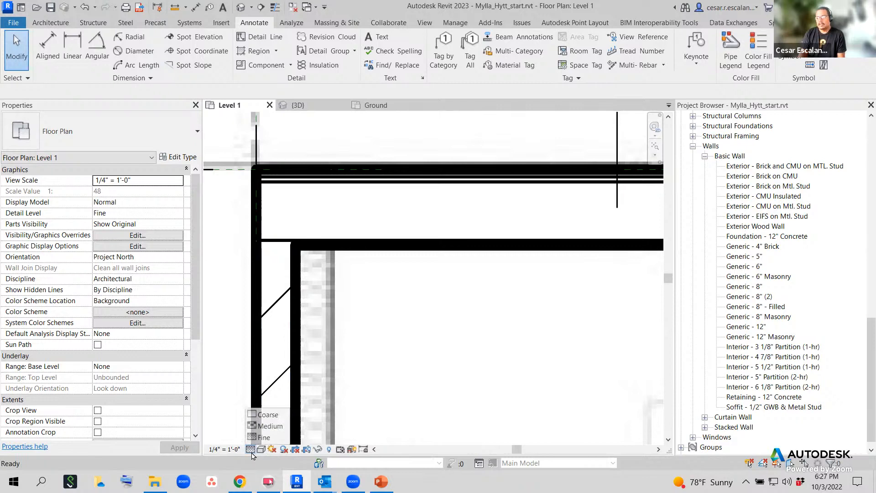
click(271, 414)
scroll(431, 370, down, 3)
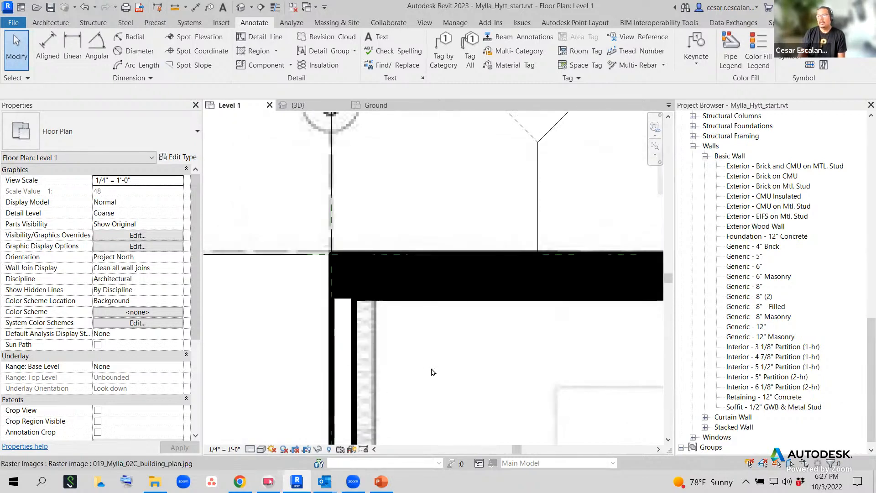
click(189, 147)
click(189, 158)
click(178, 156)
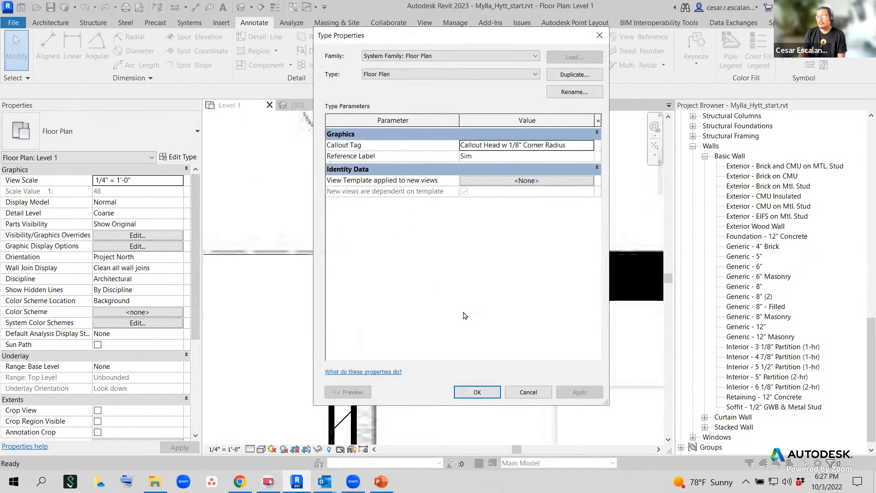
click(543, 395)
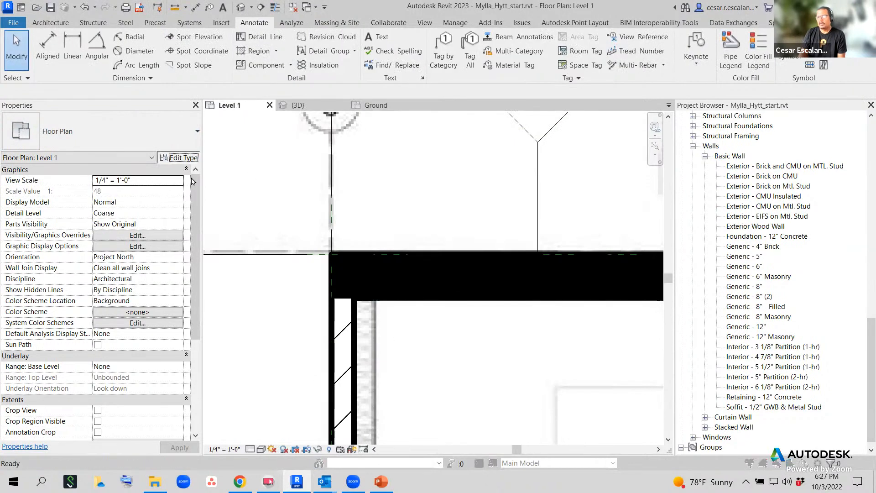
click(179, 156)
click(528, 392)
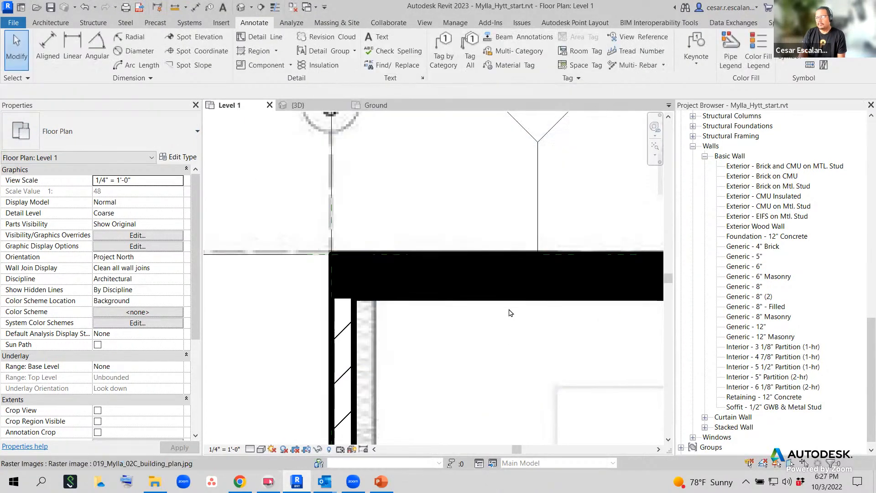
Change the coarse scale fill pattern of the Exterior Wood Wall between grids 3 and 4 to <No pattern>, then deselect the wall.
click(510, 300)
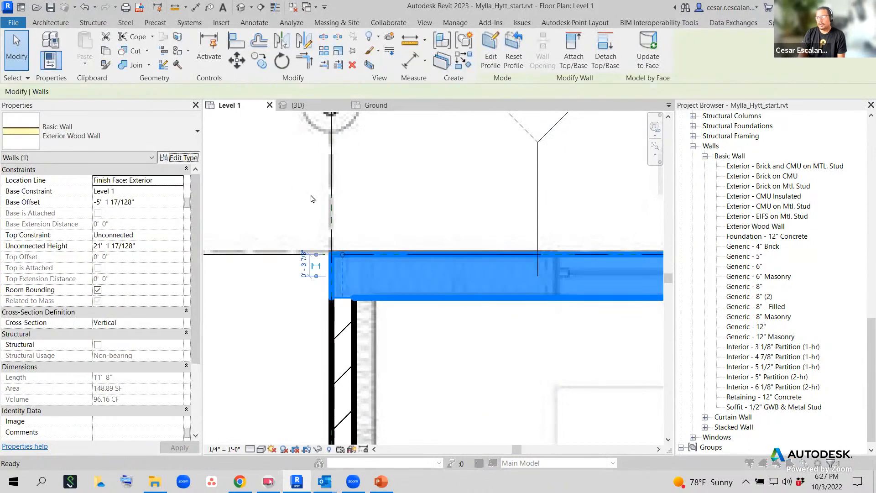
click(485, 215)
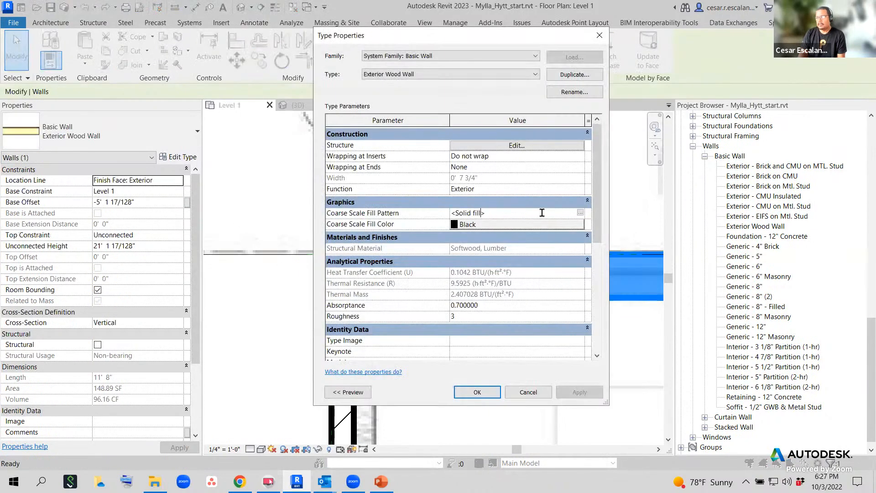
click(580, 214)
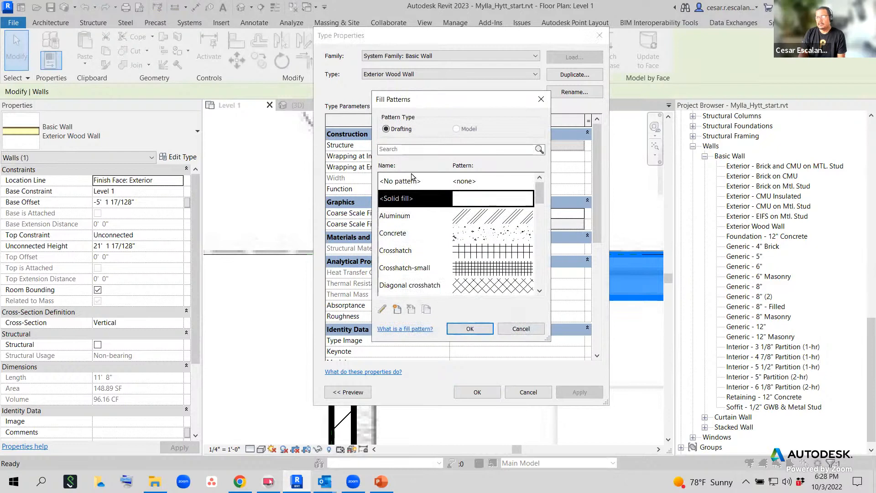
click(470, 328)
click(475, 392)
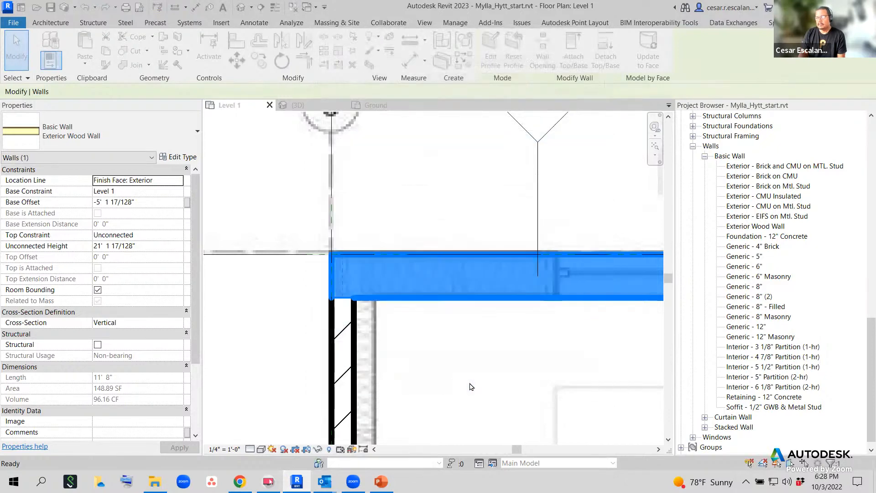
click(470, 384)
middle_drag(464, 377, 361, 395)
scroll(367, 383, down, 1)
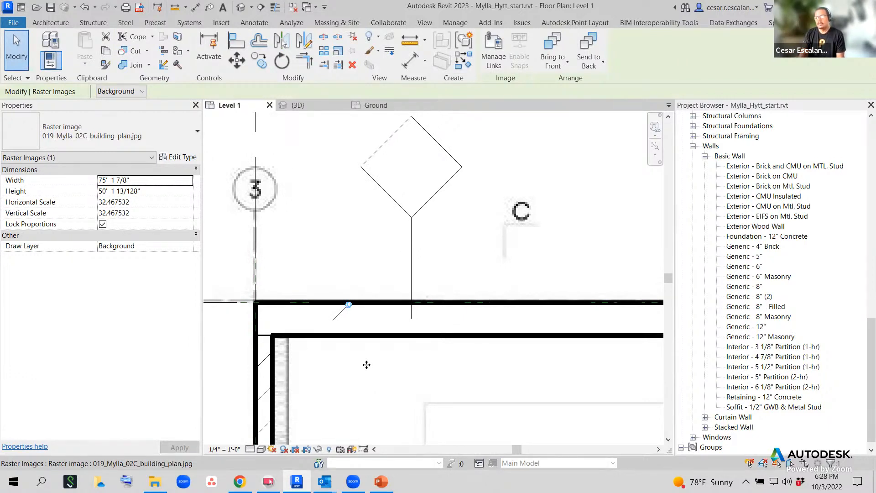
Undo the last coarse scale fill pattern change on the exterior wall between grids 3 and 4.
click(85, 9)
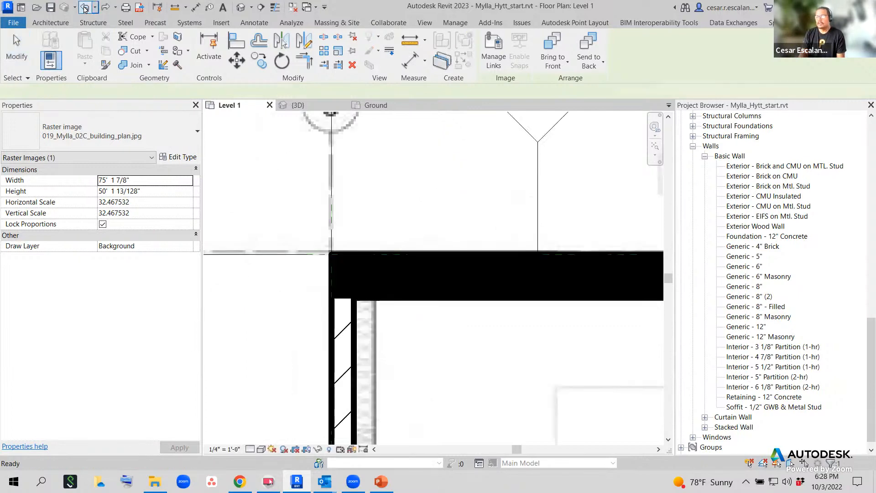
mouse_move(571, 320)
middle_down()
mouse_move(617, 271)
mouse_move(325, 265)
middle_up()
scroll(368, 276, down, 2)
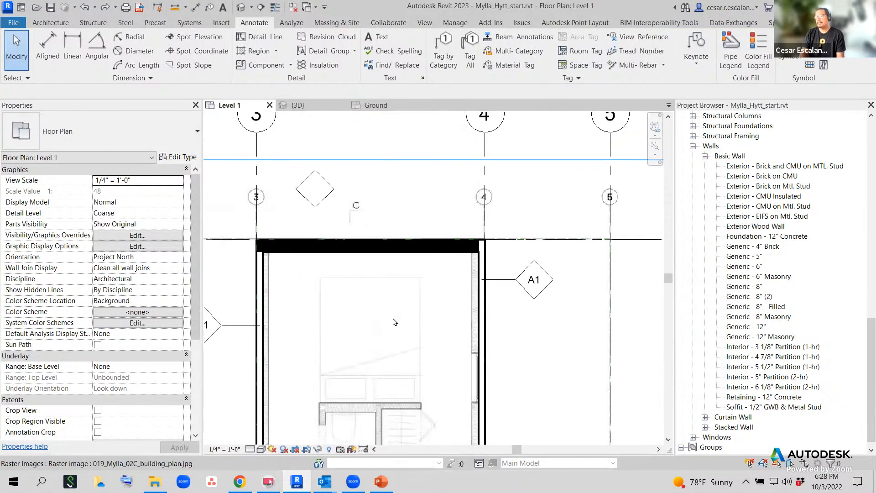
middle_drag(408, 342, 479, 313)
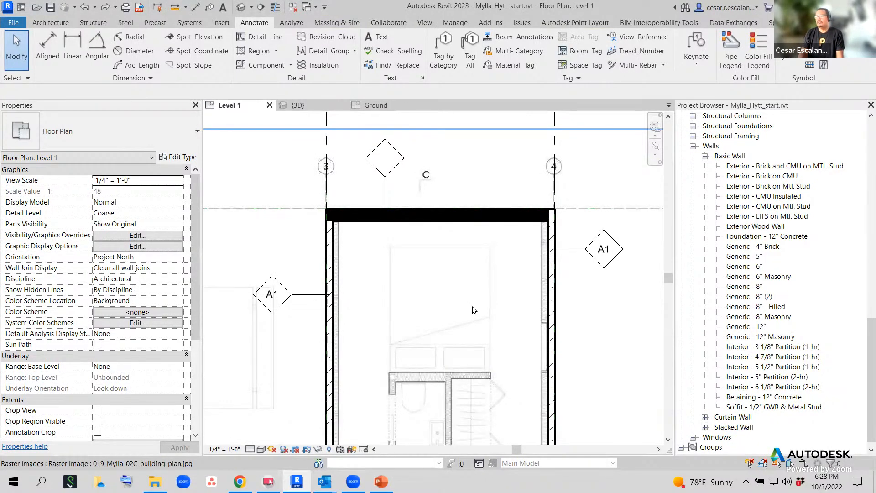
Show the detail level choices for the Level 1 plan, dismiss them without choosing one, and clear the selection.
click(251, 450)
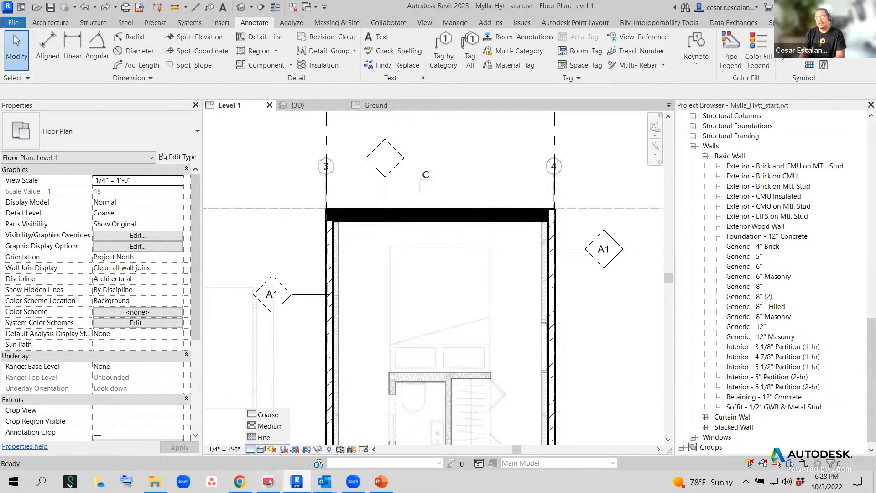
click(448, 358)
click(605, 320)
scroll(460, 315, down, 3)
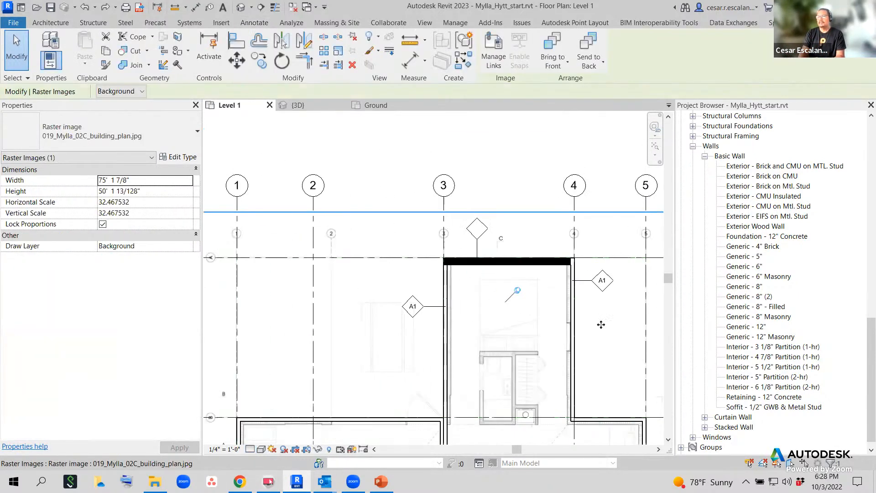
scroll(434, 312, up, 1)
scroll(409, 290, up, 2)
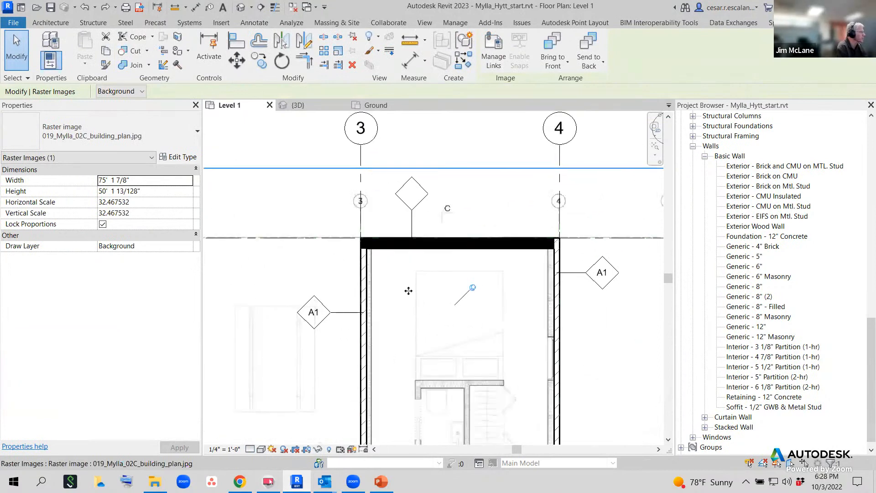
key(Escape)
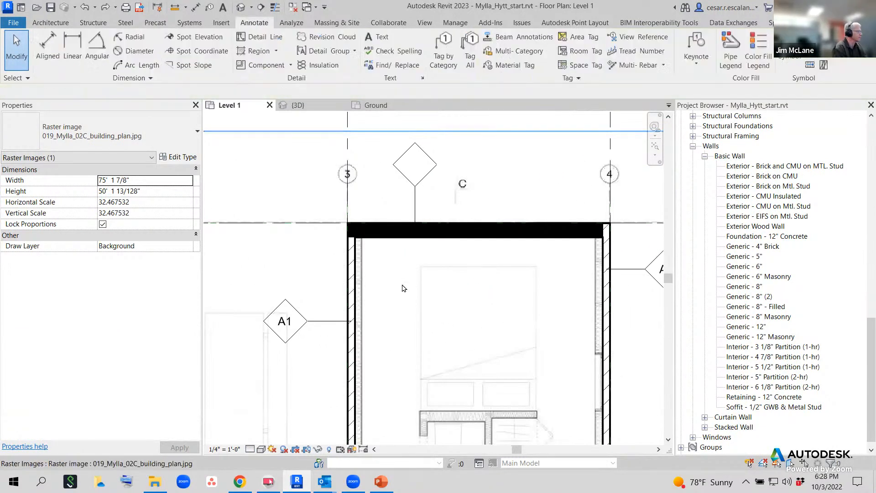
Review the coarse scale fill pattern choices in the Exterior Wood Wall's type properties, keeping <Solid fill>.
click(403, 238)
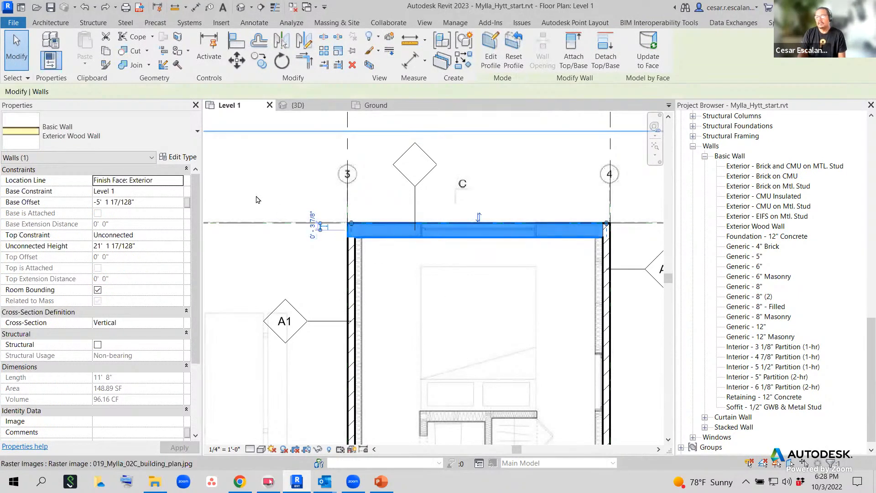
click(180, 157)
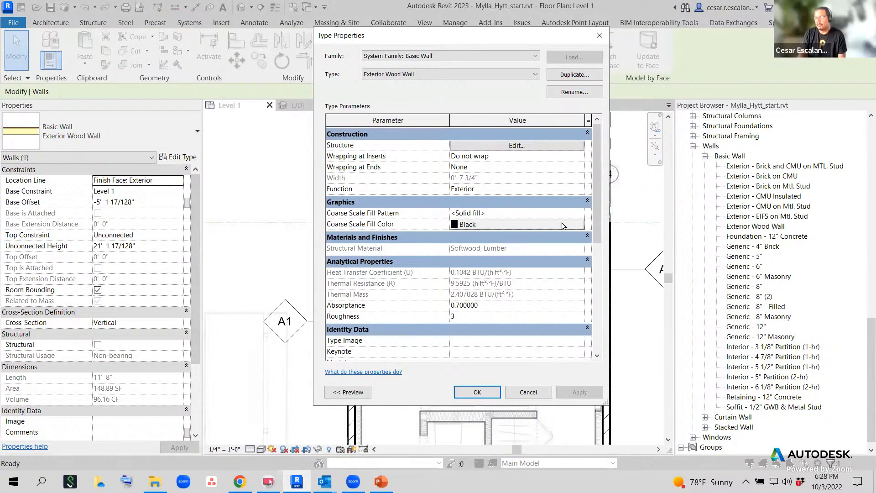
click(579, 215)
click(579, 214)
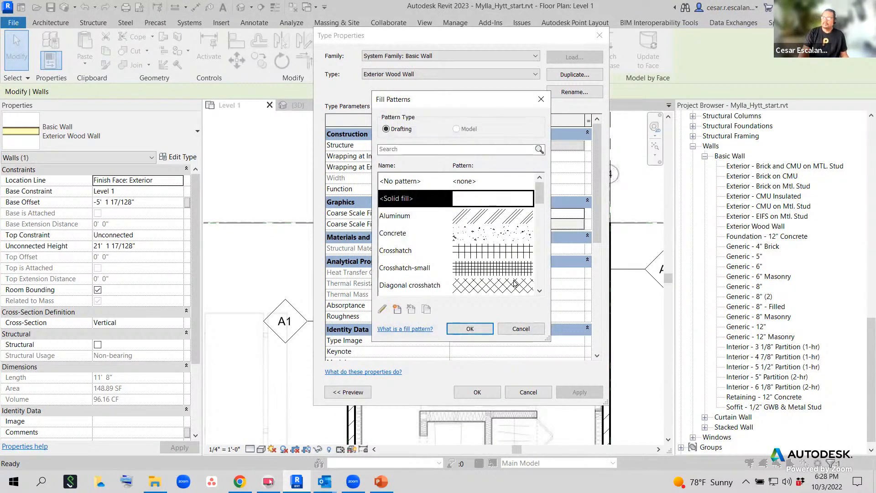
click(478, 327)
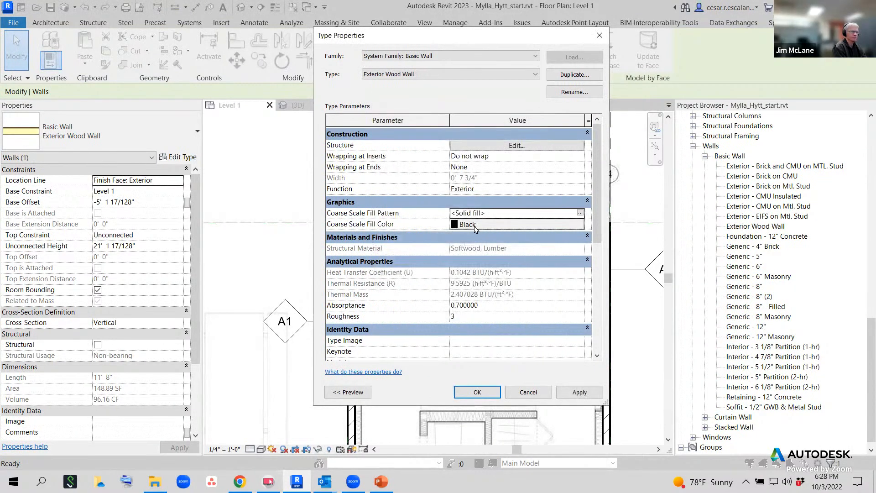
click(477, 392)
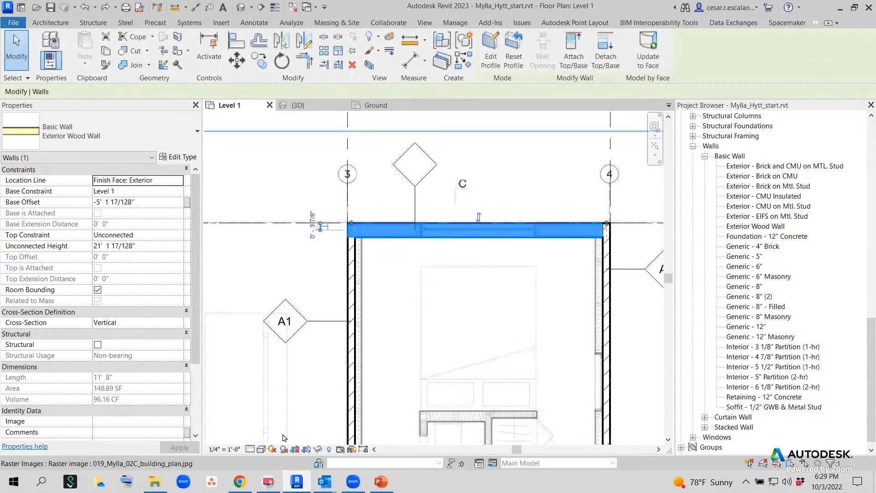
Point out the Coarse, Medium and Fine detail levels alongside the solid-filled wall between grids 3 and 4, leaving the view at Coarse.
click(251, 449)
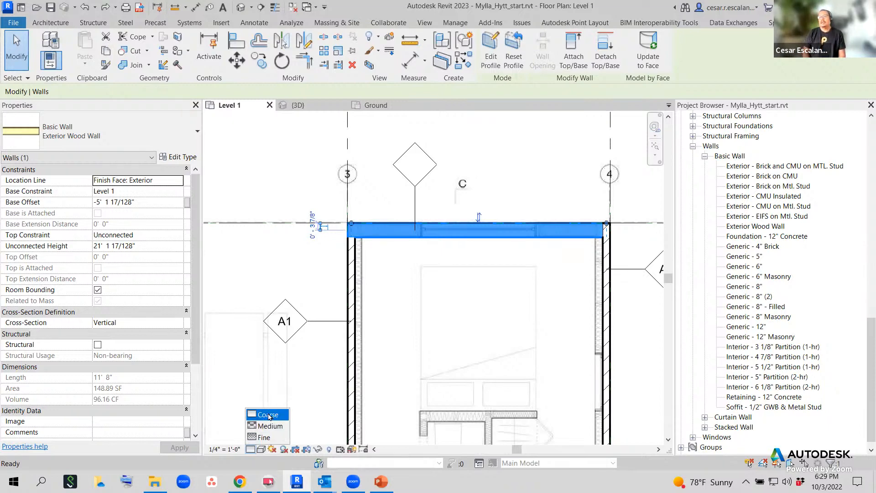
mouse_move(303, 383)
mouse_down()
mouse_move(271, 380)
mouse_move(261, 476)
mouse_move(299, 378)
mouse_up()
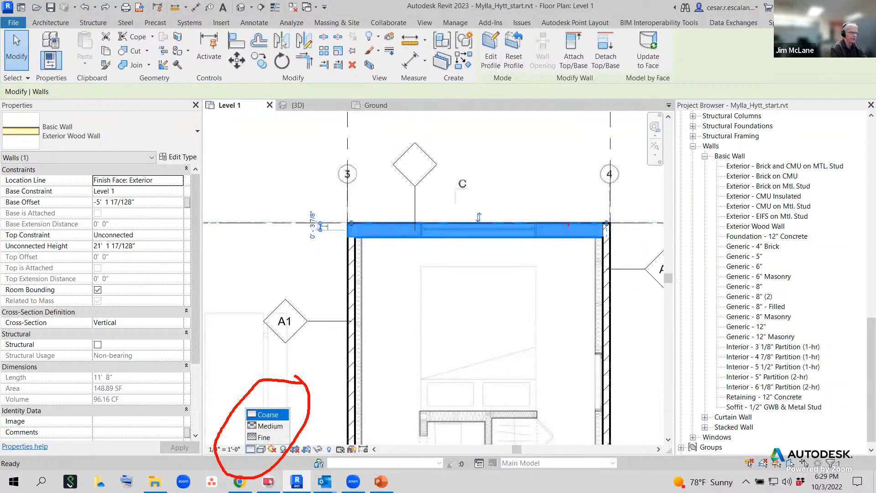
key(Escape)
click(308, 260)
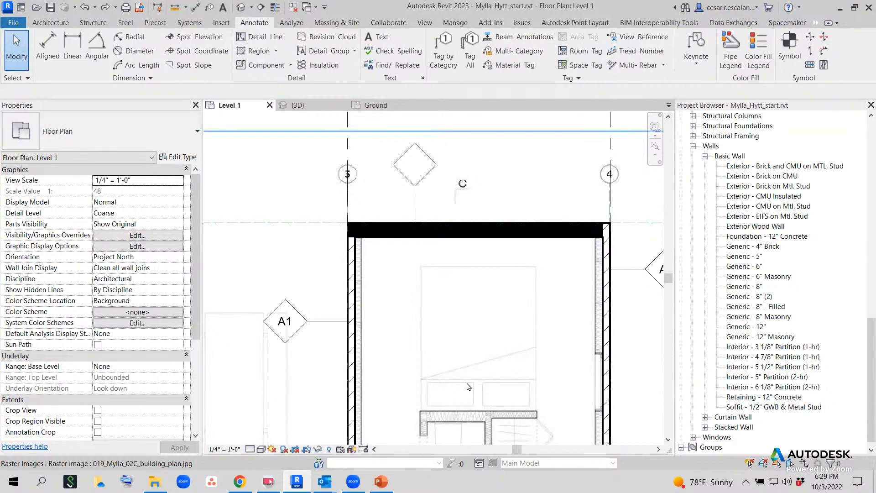
click(448, 230)
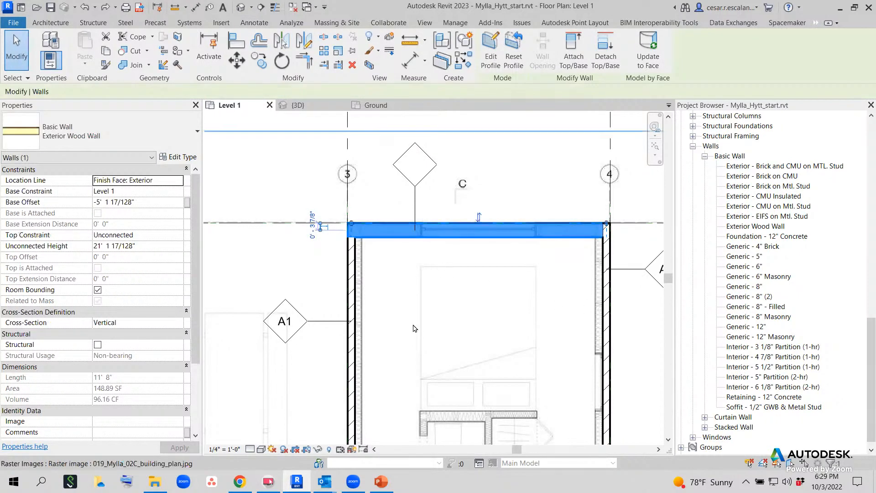
click(256, 262)
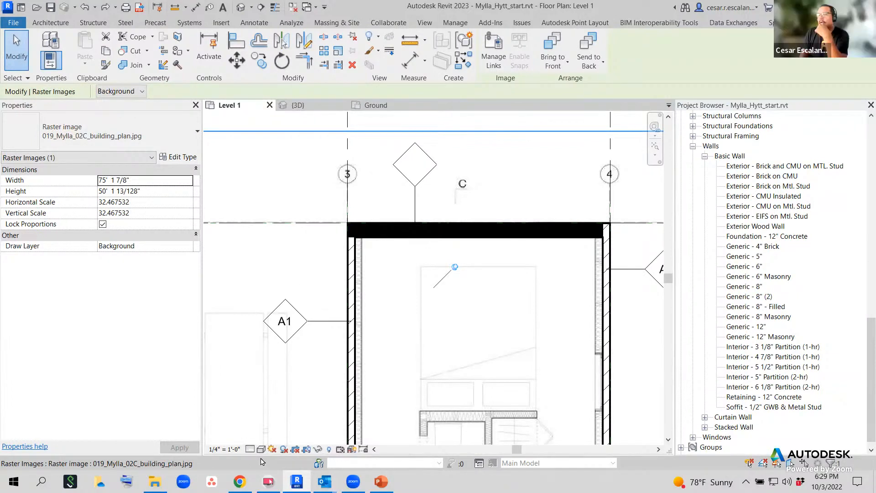
click(250, 450)
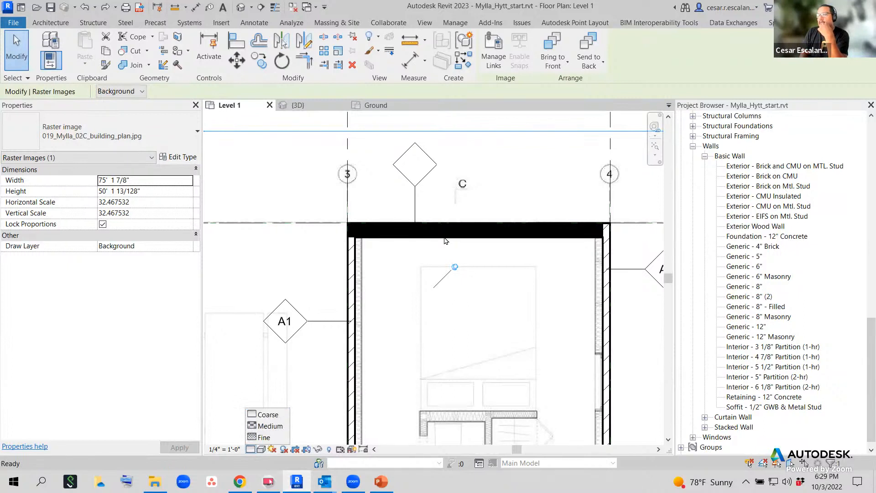
click(388, 251)
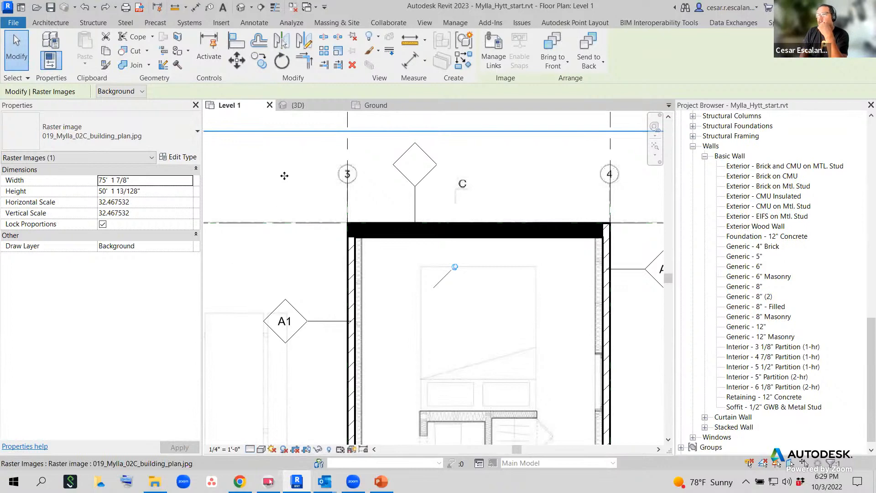
key(Escape)
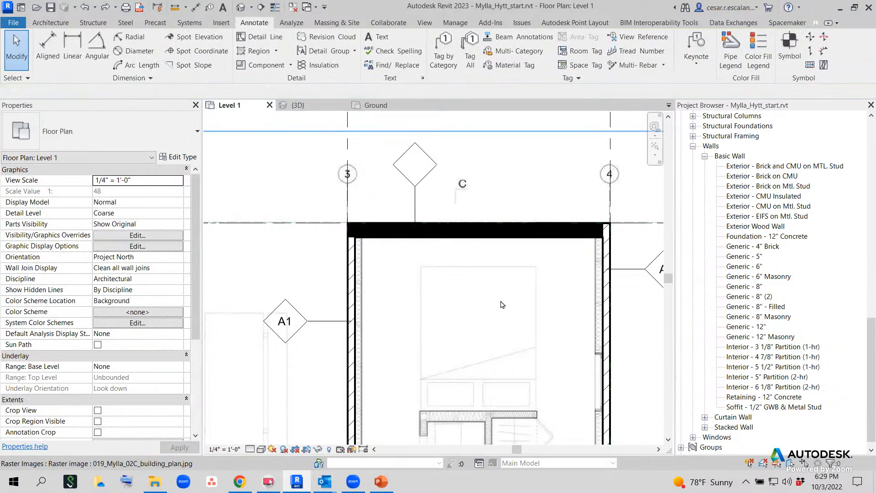
Examine the instance properties of the wall between grids 3 and 4 down to its IFC parameters, then deselect it.
click(494, 238)
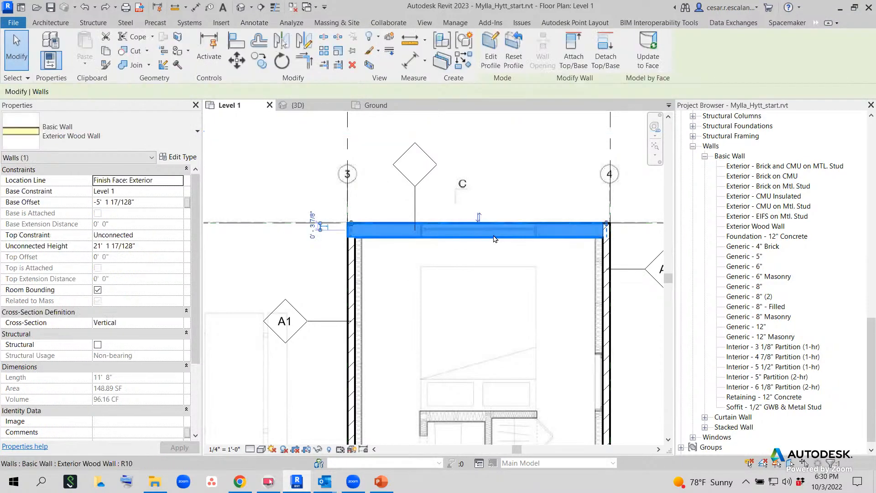
drag(197, 359, 192, 439)
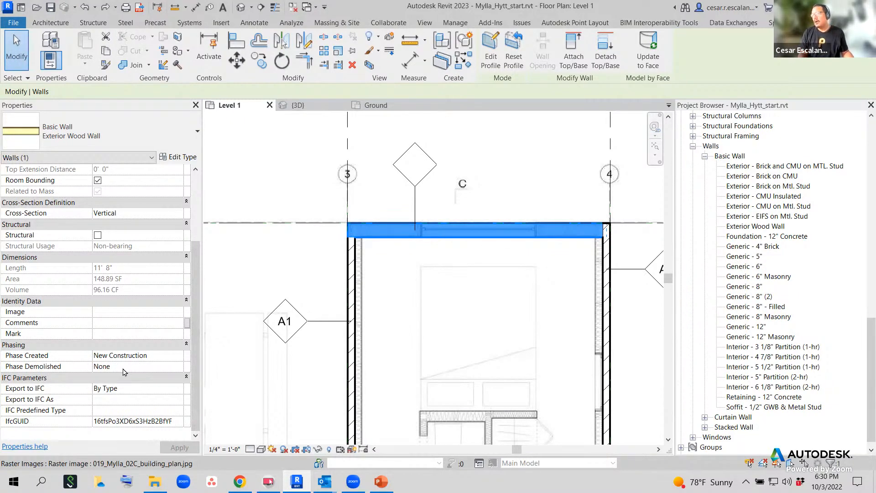
key(Escape)
Compare the solid-filled wall between grids 3 and 4 with the other exterior walls of the Level 1 plan.
scroll(417, 316, down, 3)
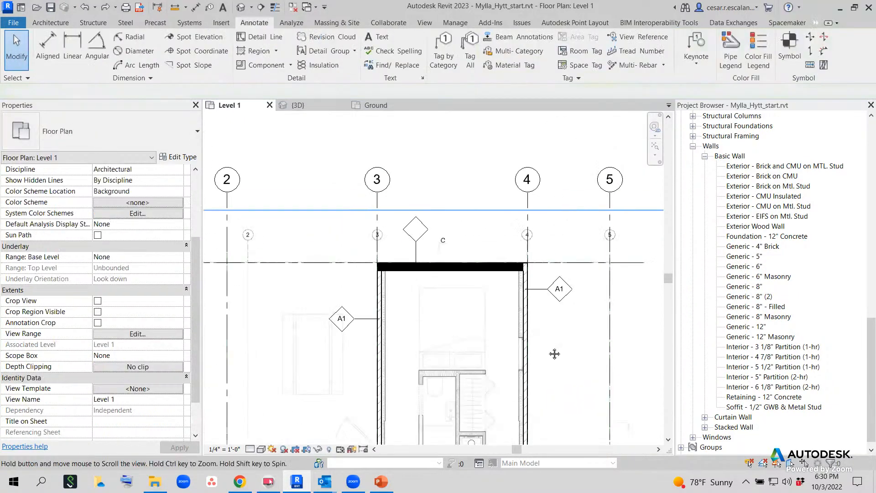
middle_drag(554, 354, 569, 258)
scroll(568, 283, down, 2)
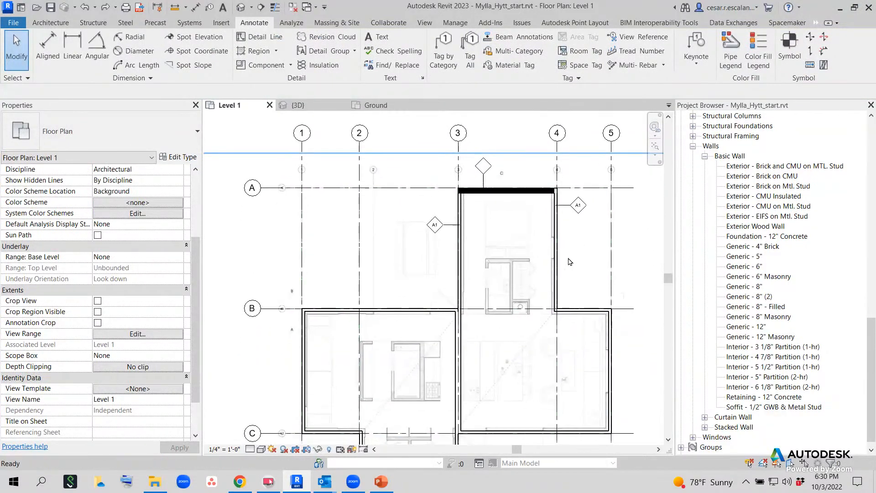
scroll(573, 314, up, 3)
middle_drag(576, 226, 578, 337)
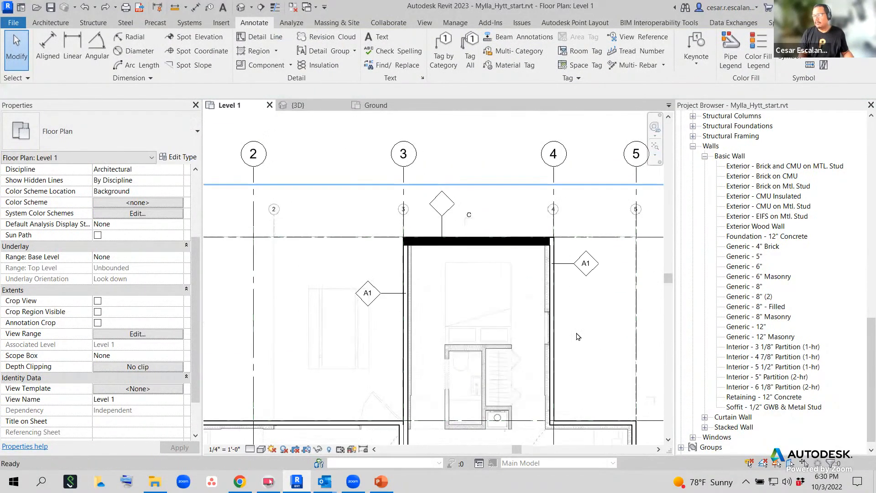
scroll(550, 293, up, 2)
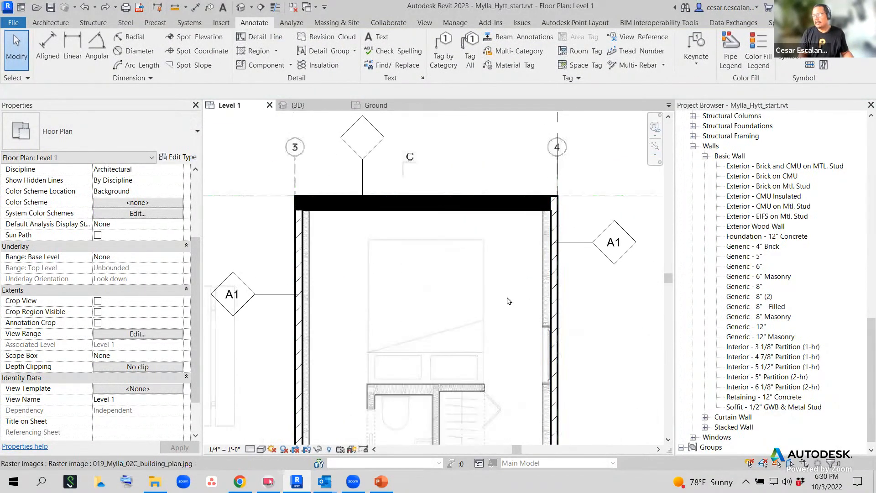
scroll(507, 301, down, 1)
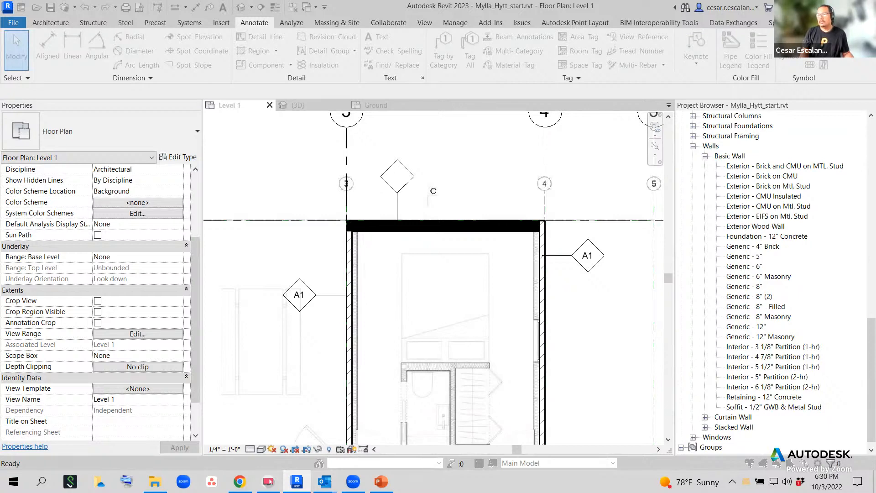
Browse the model categories in Level 1's visibility/graphic overrides and close them without changing anything.
key(v)
key(v)
scroll(223, 335, down, 5)
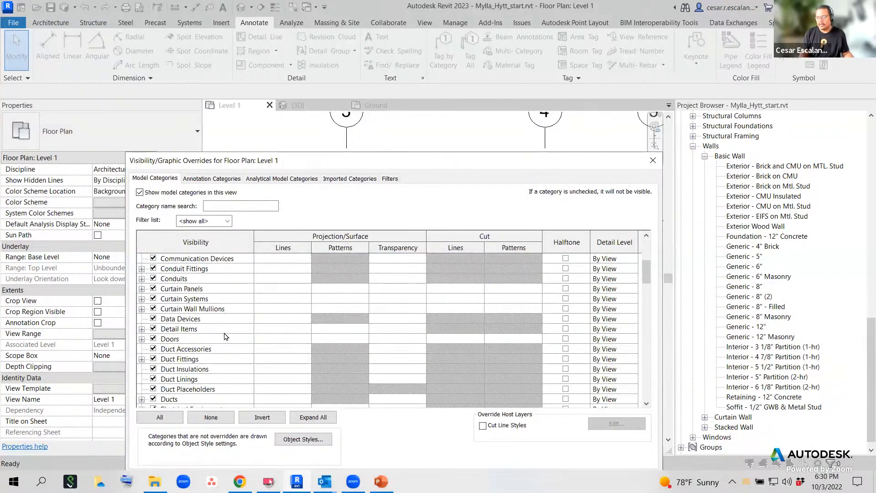
scroll(224, 337, down, 8)
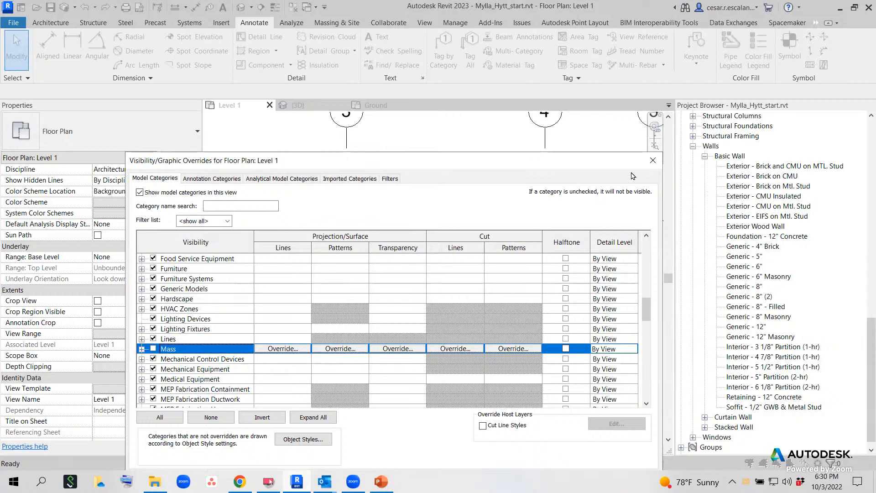
click(653, 161)
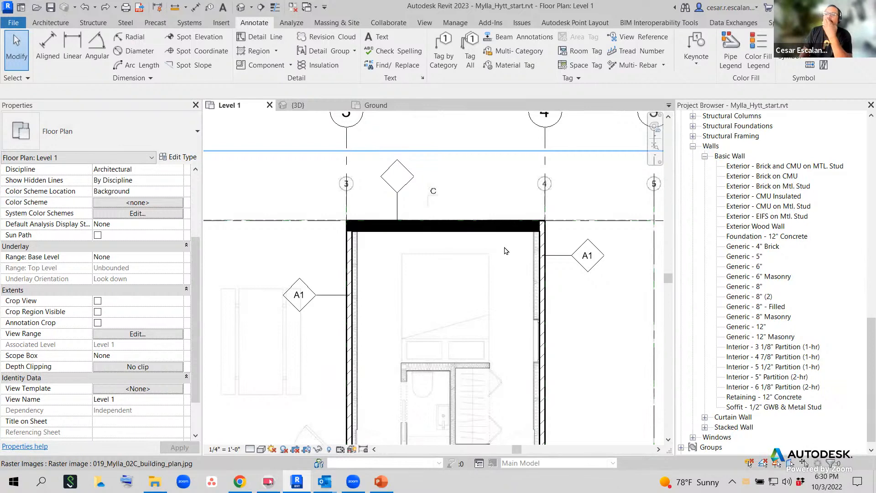
Inspect the properties of the blank wall tag above the wall between grids 3 and 4, then clear the selection.
scroll(505, 251, down, 2)
middle_drag(543, 253, 521, 291)
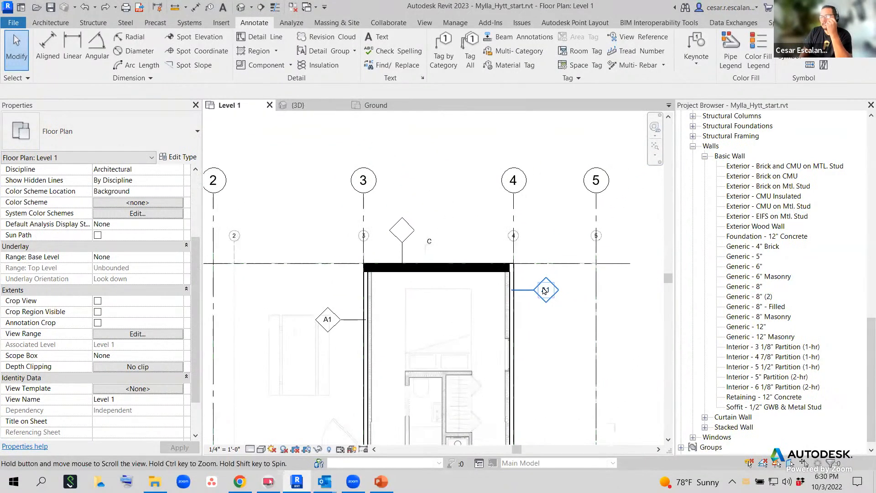
scroll(432, 261, up, 2)
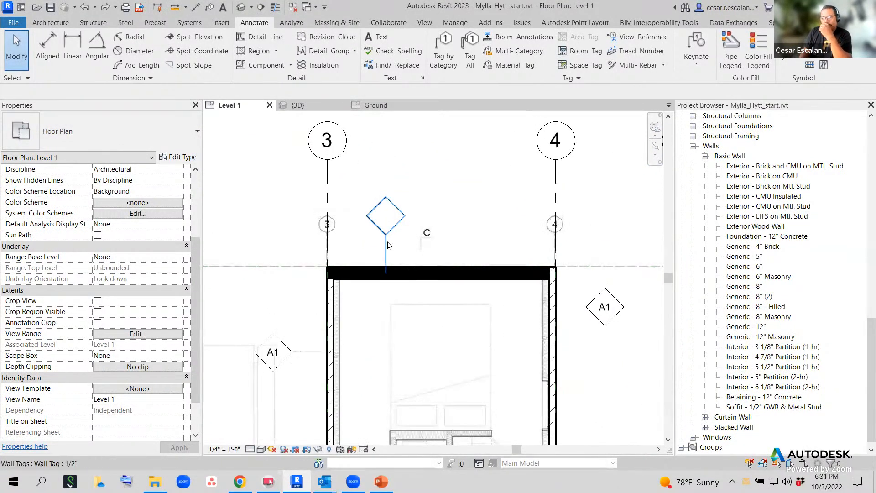
click(388, 245)
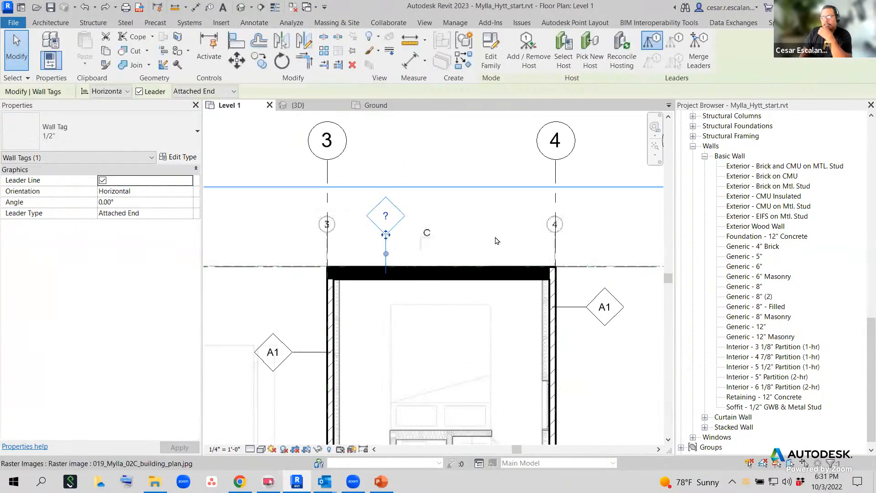
click(625, 322)
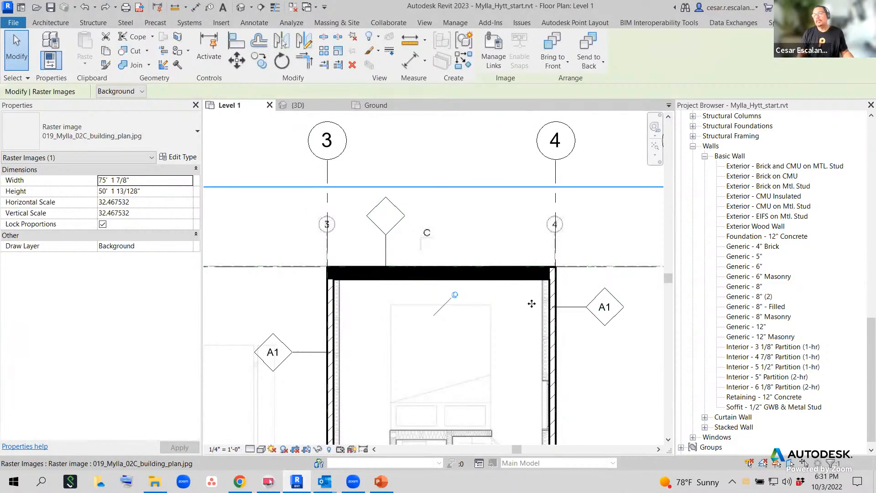
key(Escape)
Set the Type Mark of the Exterior Wood Wall type to M1 and deselect the wall between grids 3 and 4.
click(511, 278)
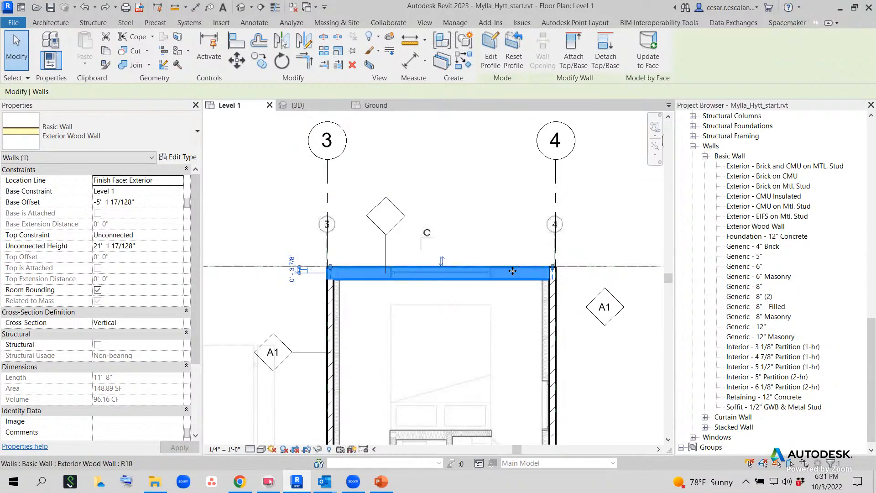
click(178, 158)
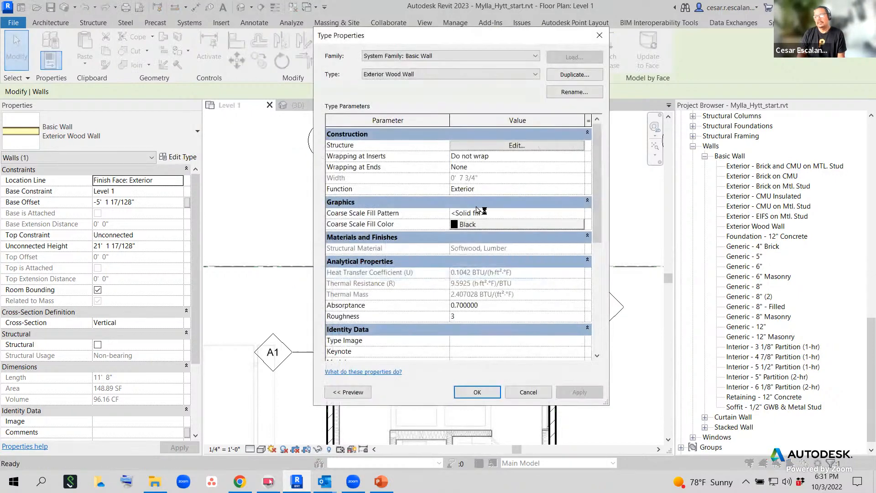
scroll(528, 225, down, 5)
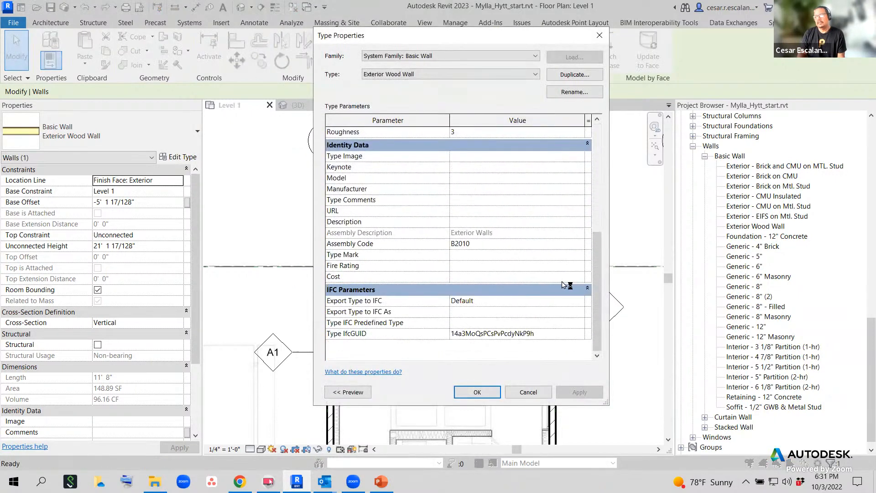
click(475, 257)
text(M1)
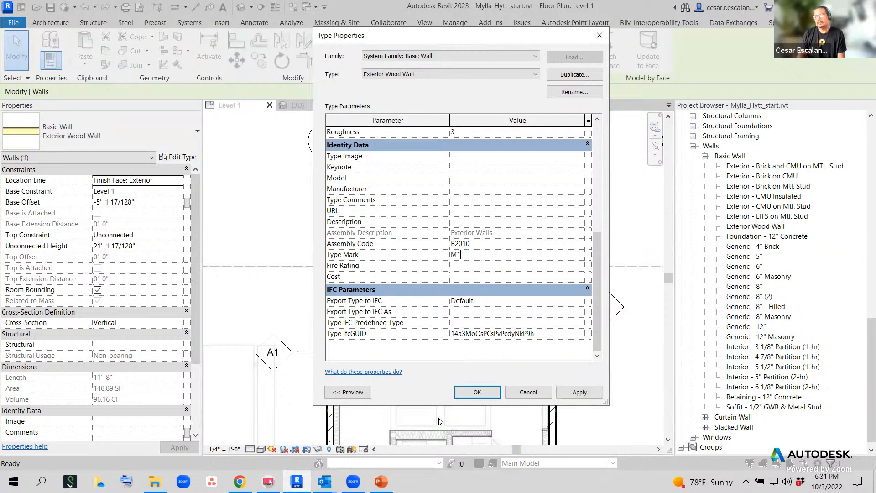
click(470, 393)
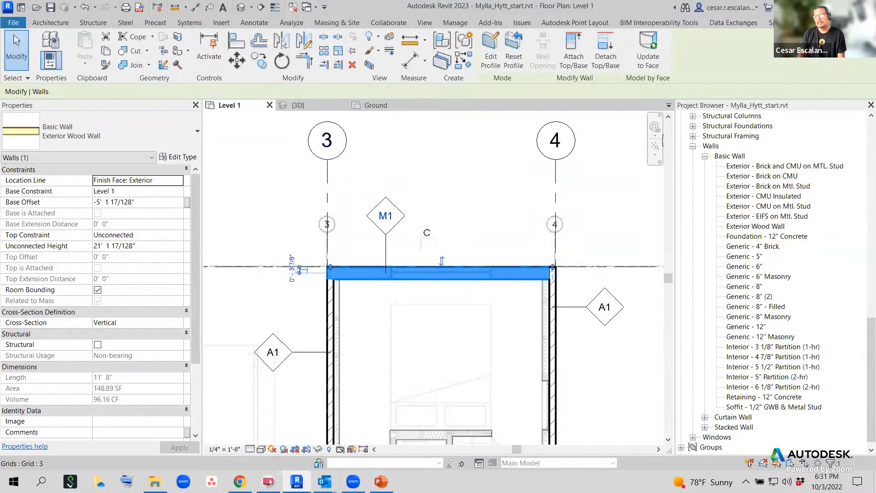
click(449, 166)
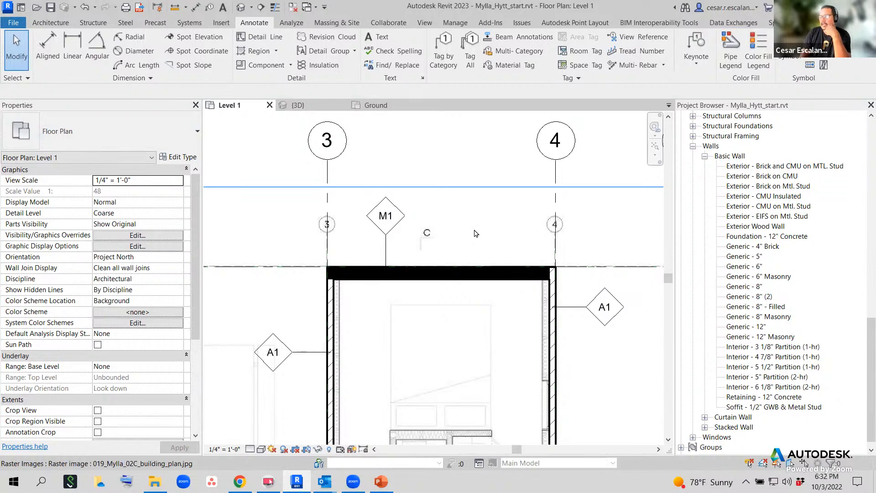
Review the Type Mark in the type properties of the wall between grids 3 and 4, then clear the selection.
click(506, 280)
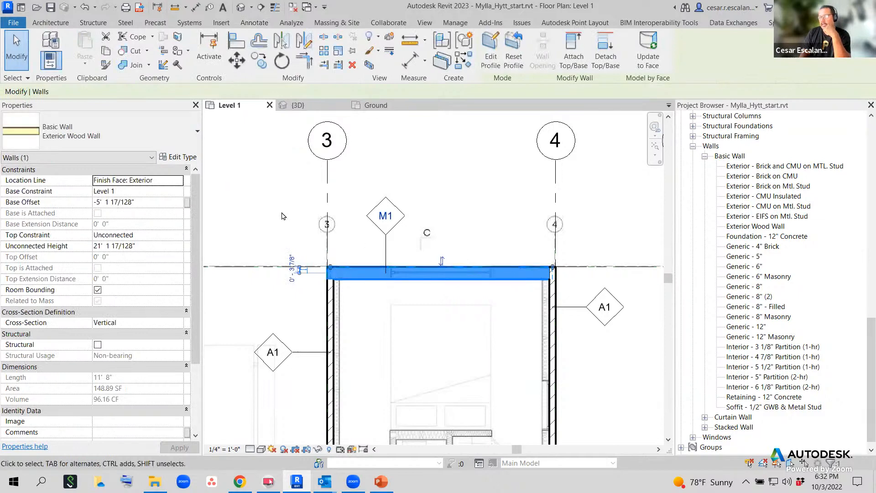
click(177, 158)
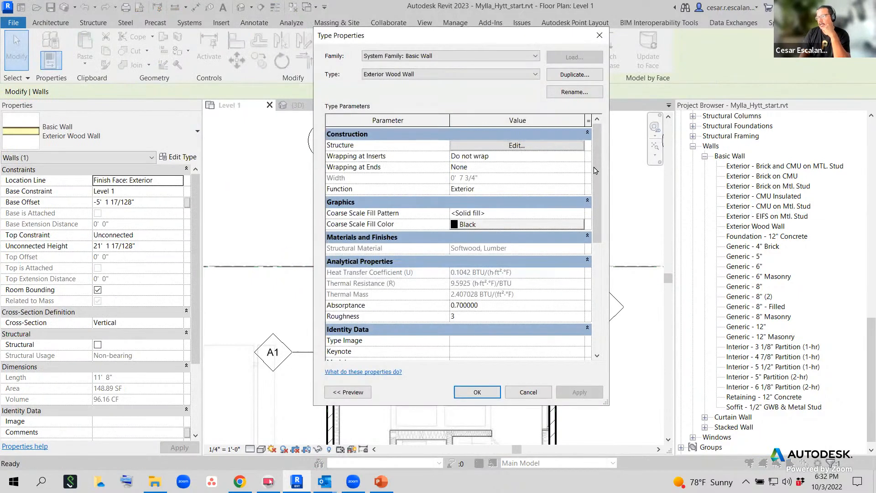
scroll(541, 290, down, 5)
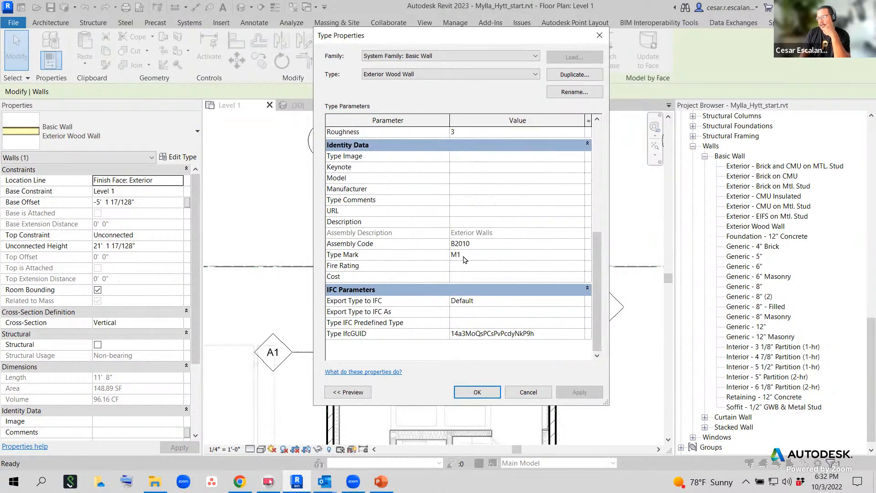
click(477, 393)
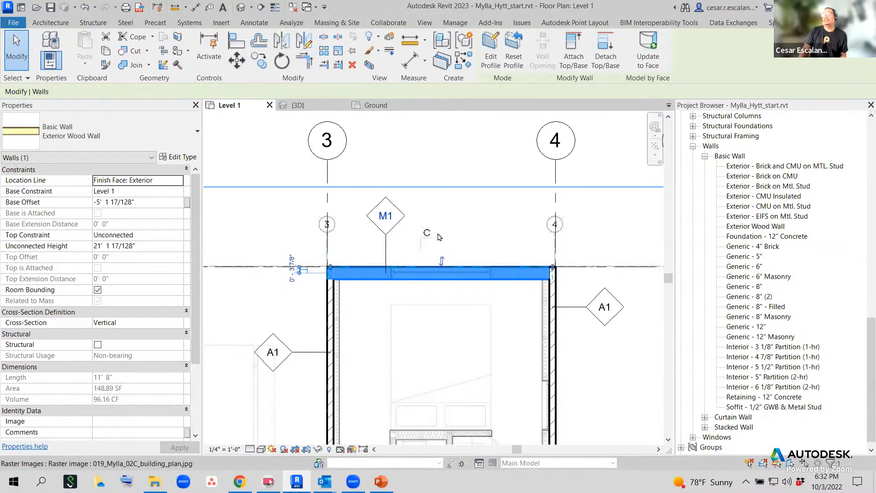
scroll(485, 216, down, 2)
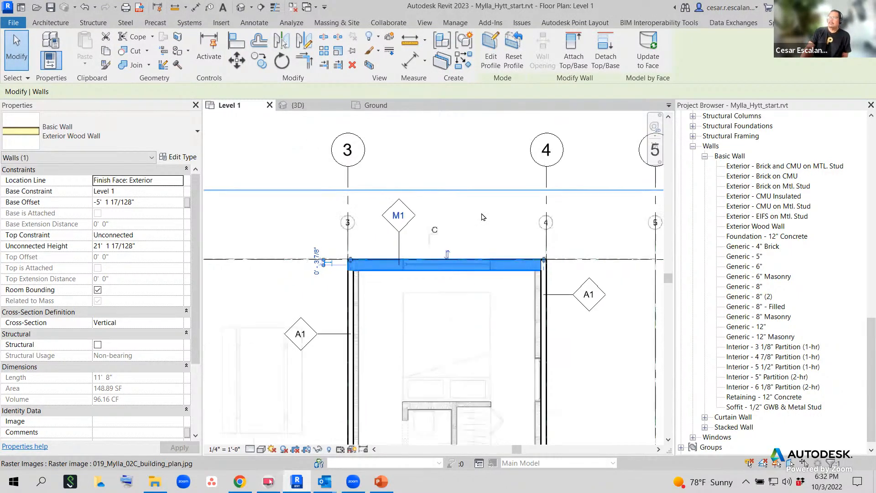
middle_drag(557, 266, 499, 288)
click(534, 202)
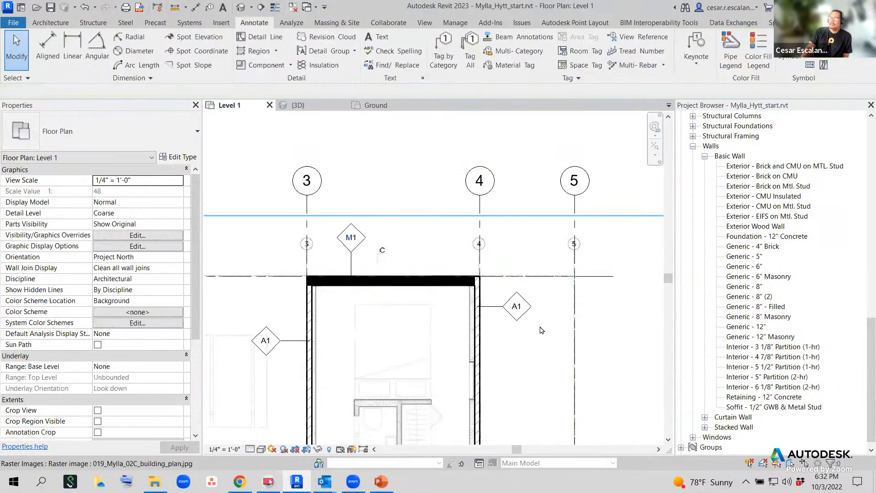
Change the wall on grid 4 between grids A and B to the Exterior Wood Wall type.
middle_drag(554, 327, 610, 290)
scroll(596, 296, down, 2)
middle_drag(593, 321, 578, 277)
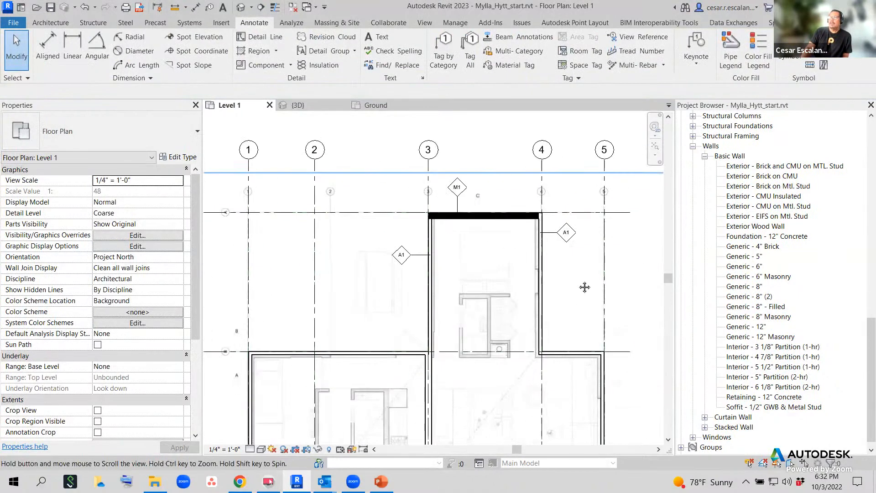
scroll(491, 249, up, 2)
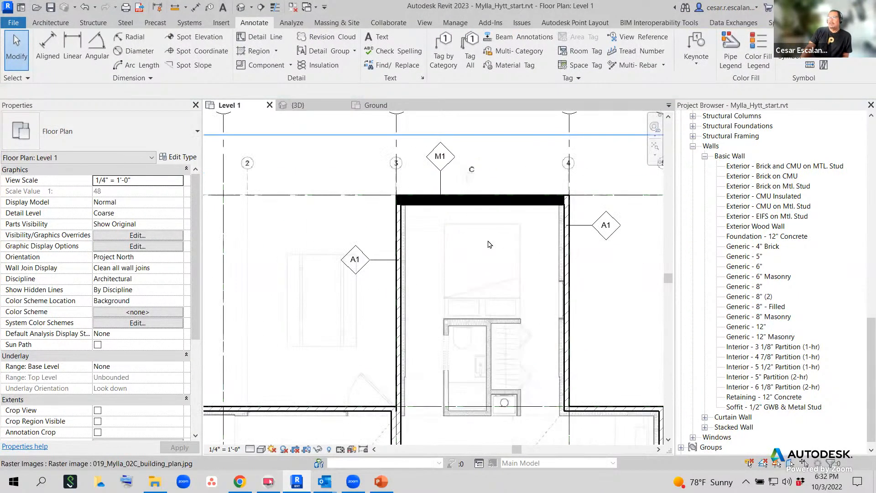
middle_drag(599, 290, 566, 234)
scroll(585, 260, down, 2)
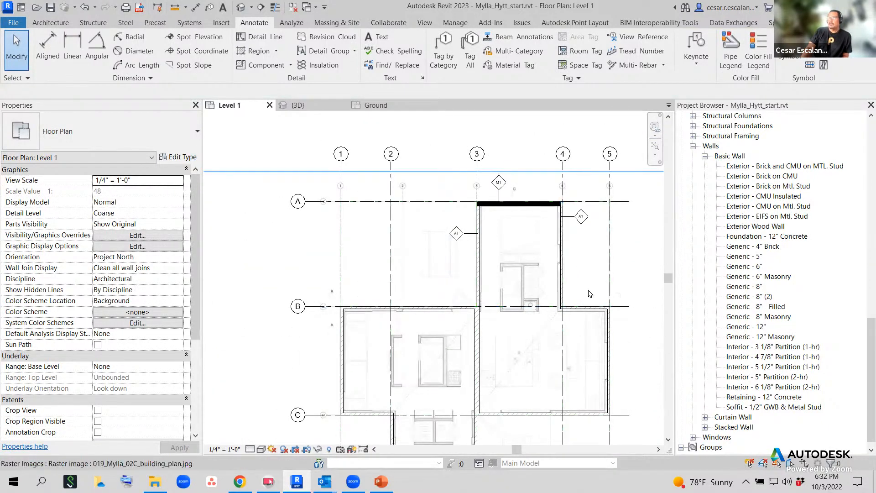
click(560, 264)
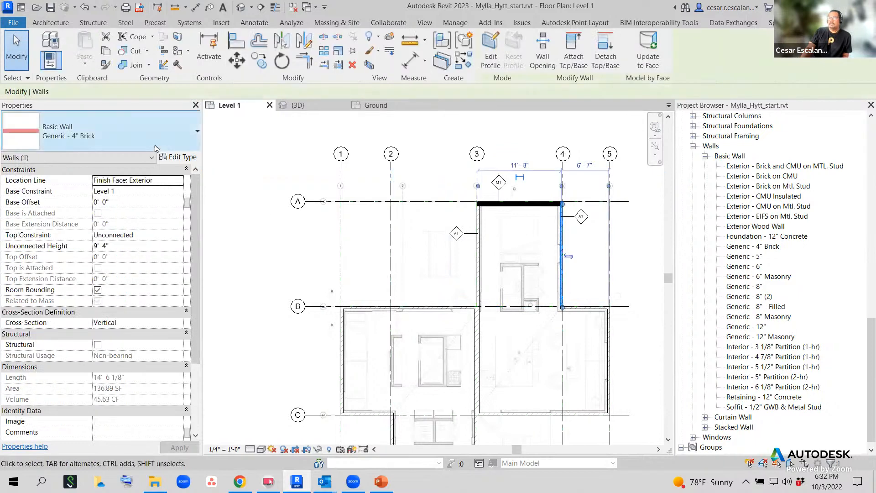
click(141, 141)
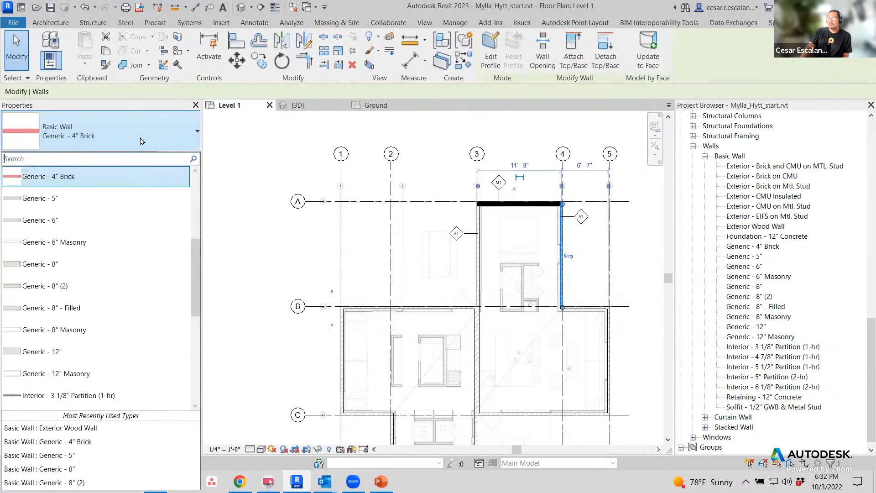
drag(193, 290, 203, 250)
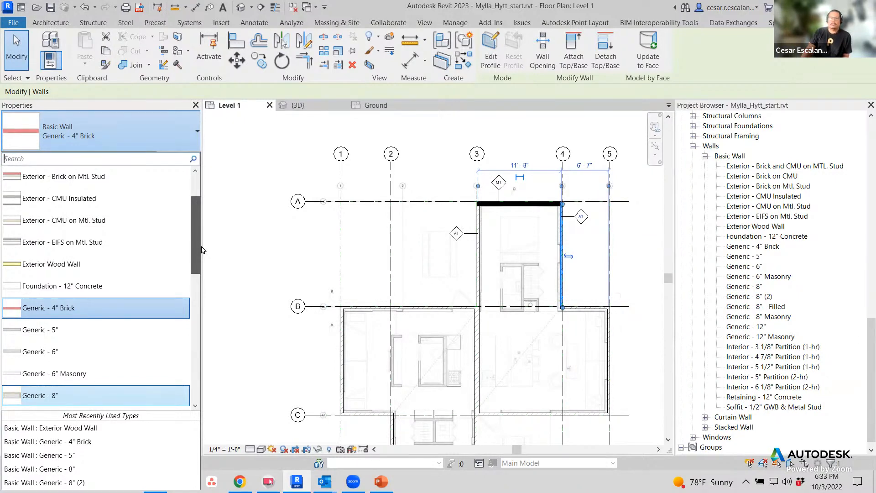
mouse_move(200, 250)
mouse_down()
mouse_move(192, 378)
mouse_move(194, 246)
mouse_move(207, 240)
mouse_up()
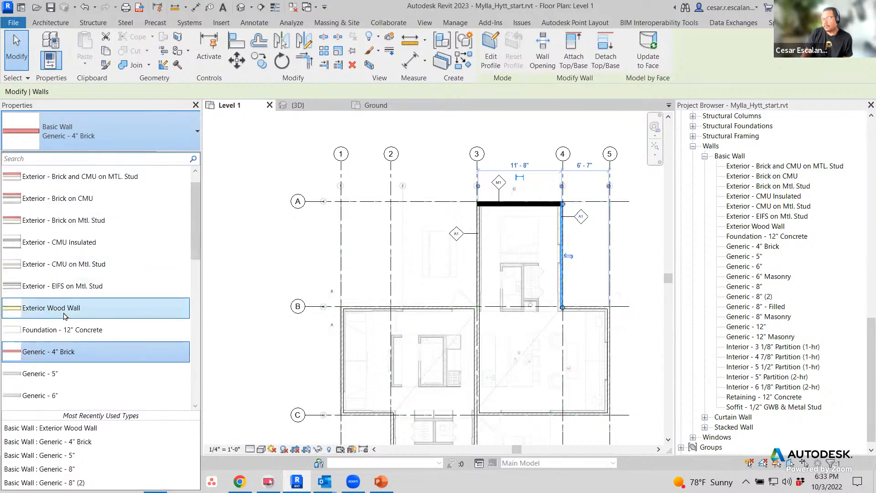
click(69, 307)
scroll(588, 226, up, 5)
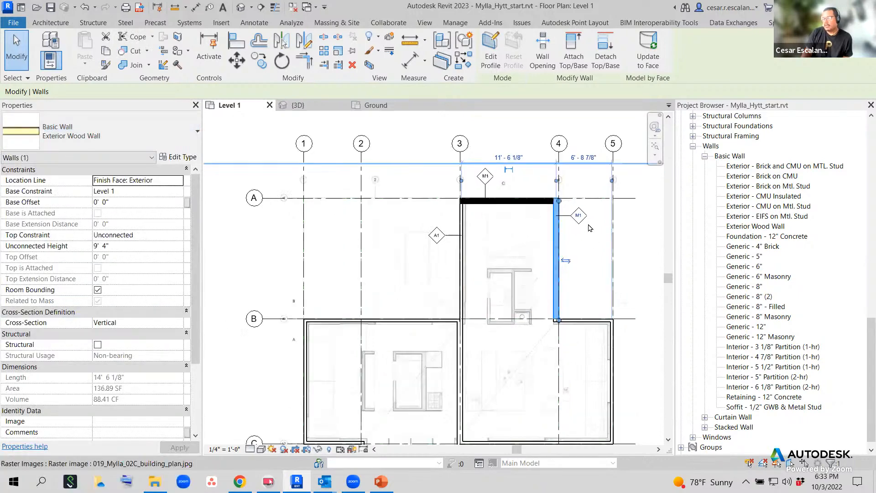
scroll(589, 226, up, 1)
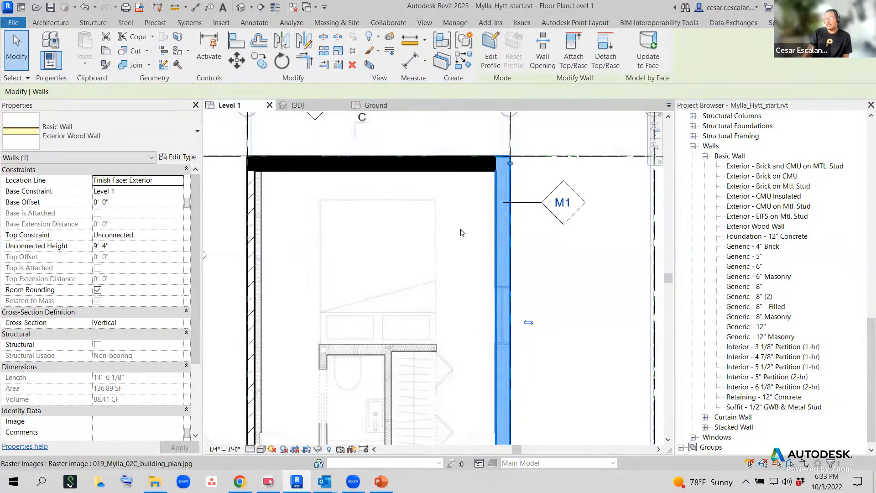
Inspect the type and placement of the A1-tagged wall along grid 3, then clear the selection.
click(255, 248)
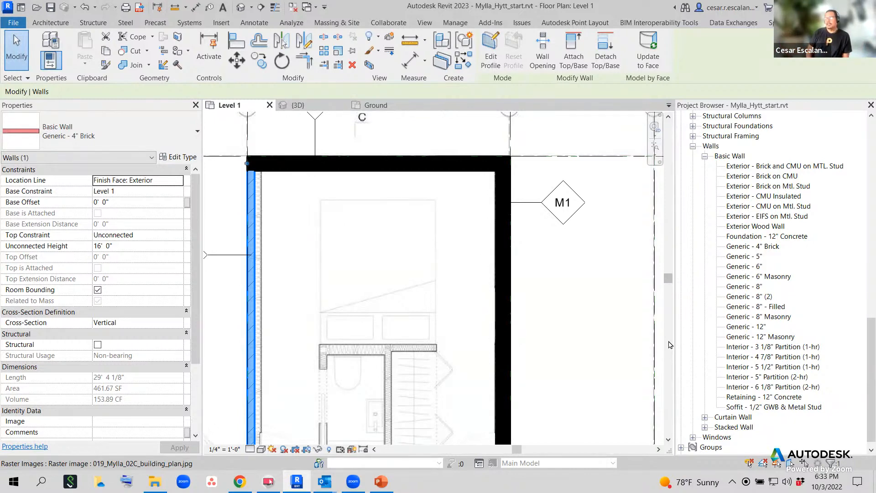
scroll(565, 313, down, 3)
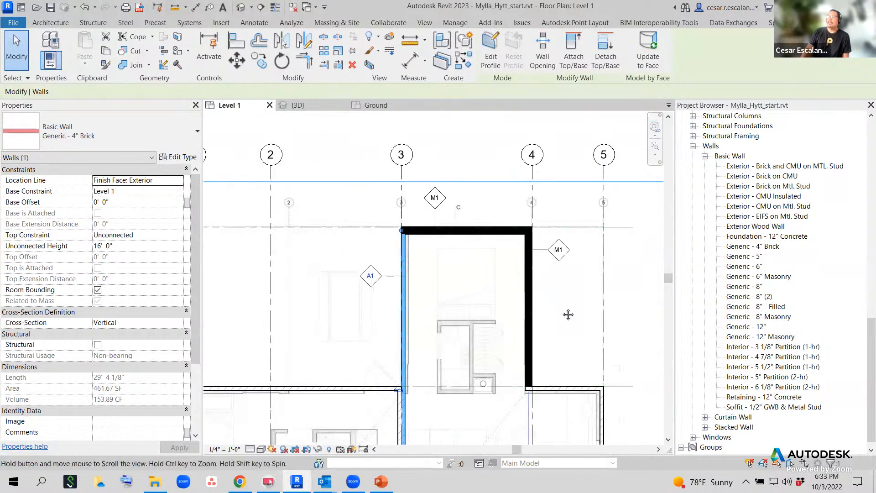
middle_drag(565, 313, 550, 244)
scroll(548, 244, down, 2)
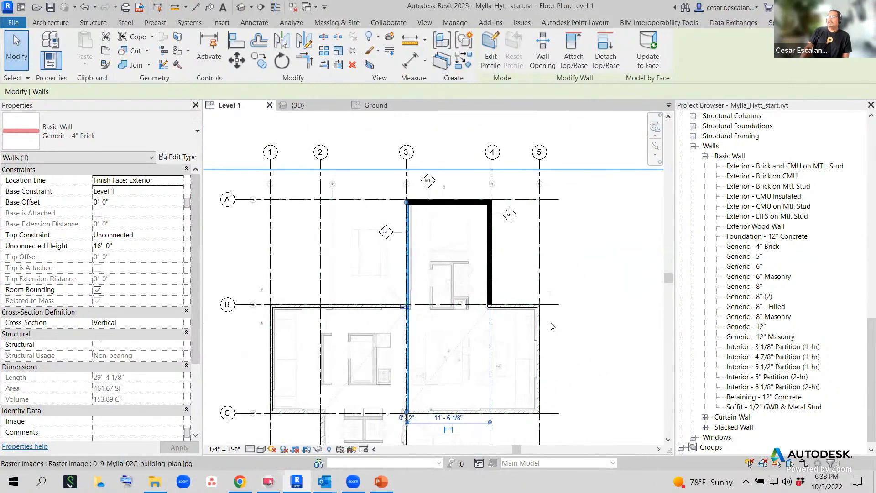
click(595, 369)
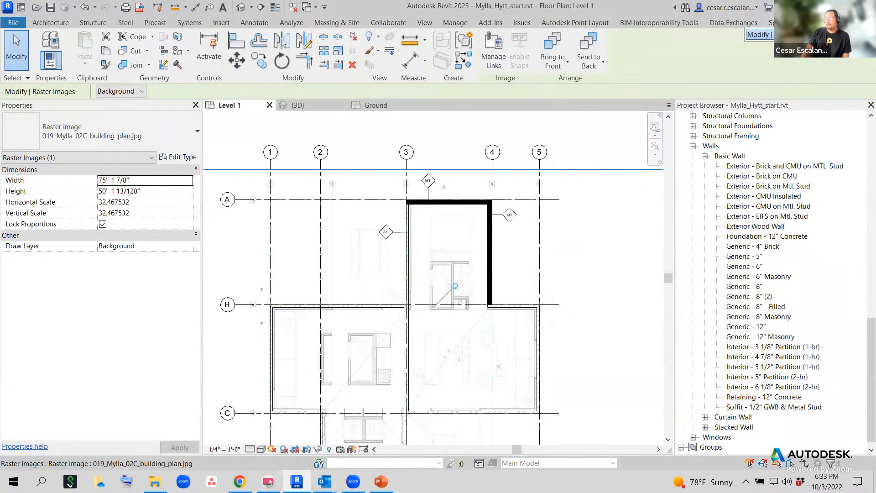
key(Escape)
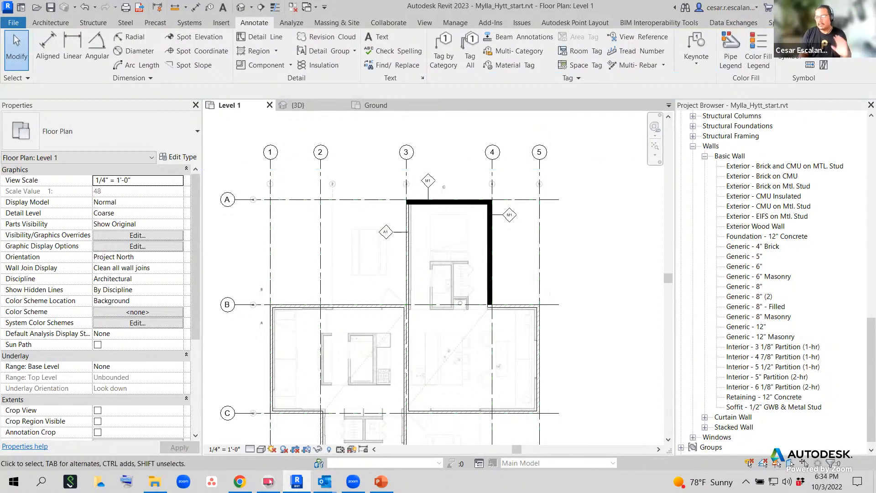
Circle the Match Type Properties tool on screen and annotate it with the text "Match Properties".
click(818, 23)
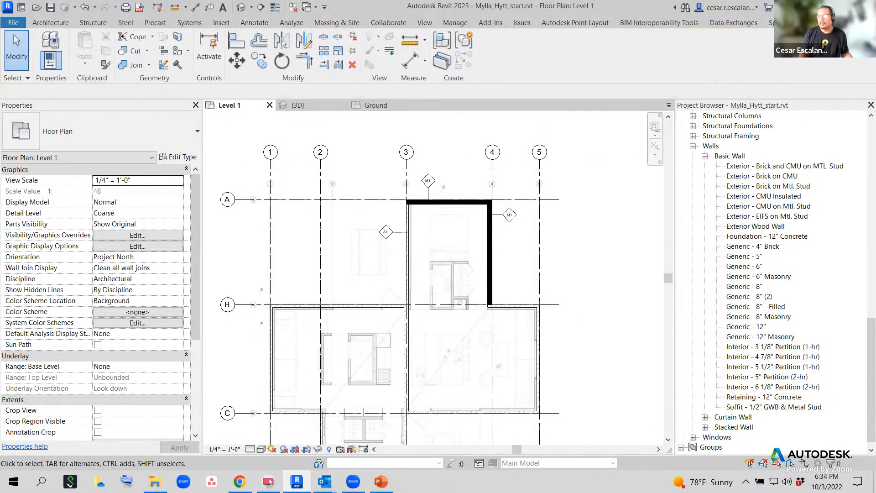
click(106, 63)
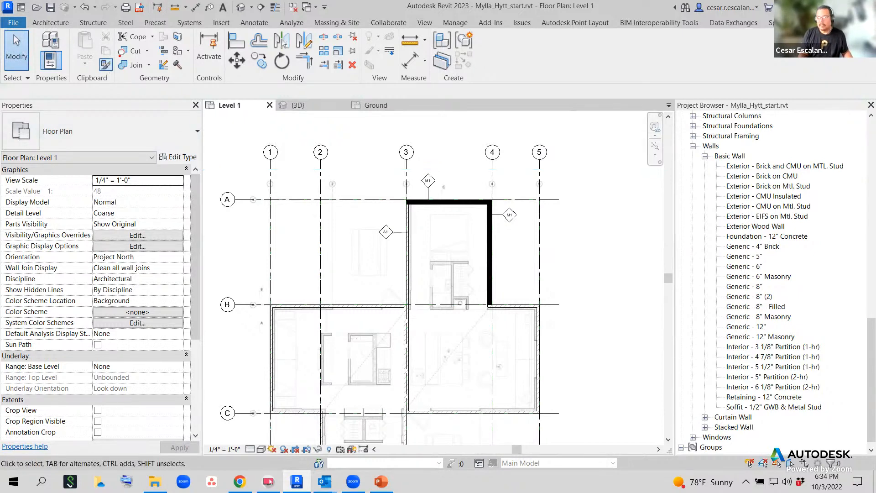
mouse_move(114, 52)
mouse_down()
mouse_move(95, 68)
mouse_move(121, 62)
mouse_move(122, 50)
mouse_up()
key(t)
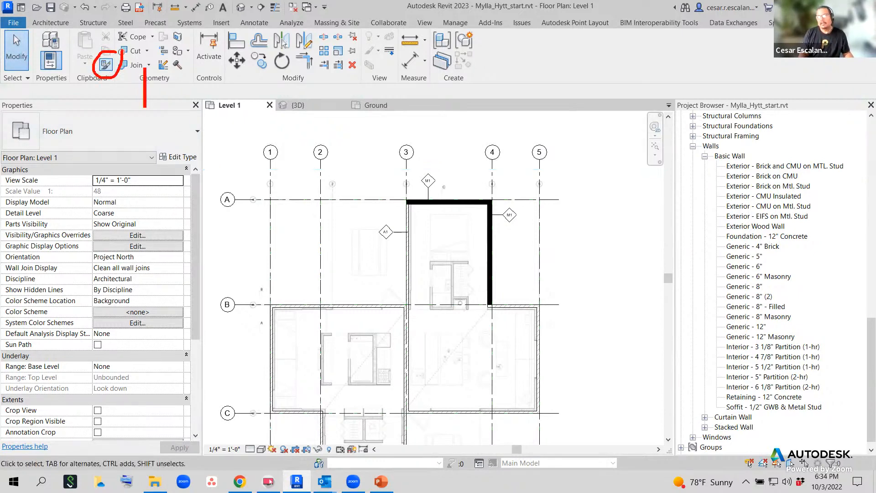
text(Ma)
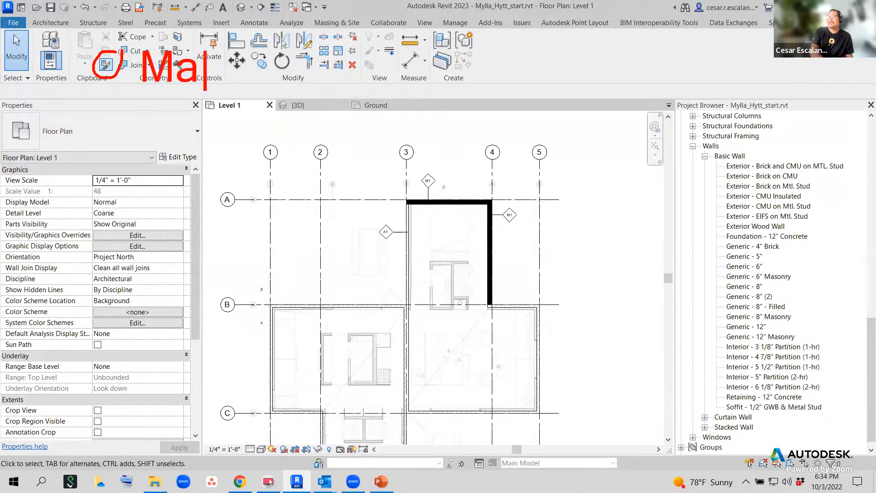
text(tch Properti)
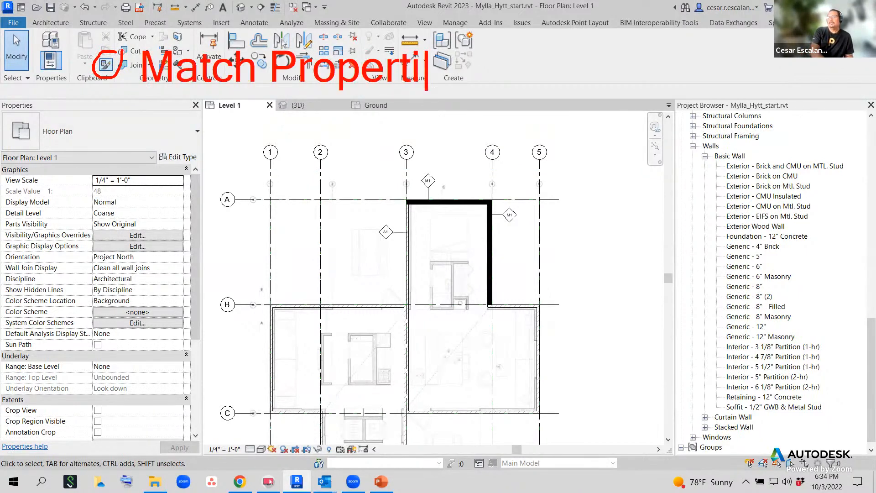
text(es)
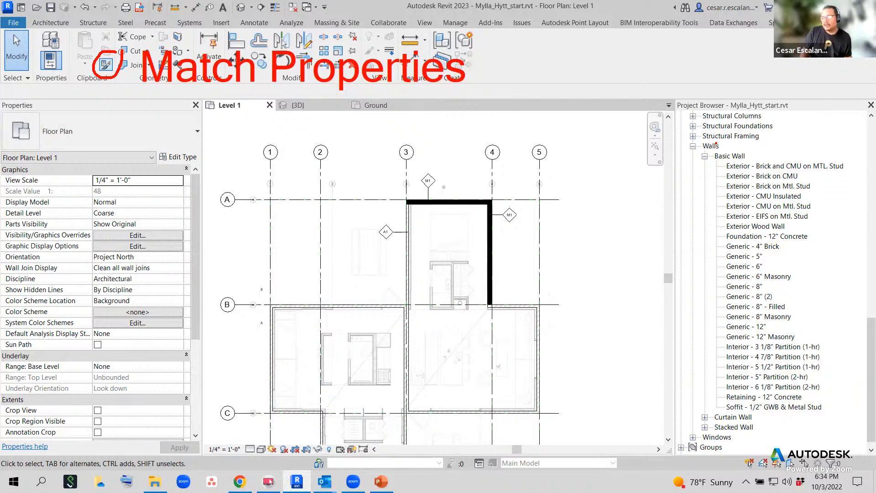
Match the wall along grid 3 to the type of the Exterior Wood Wall on grid A between grids 3 and 4.
click(106, 66)
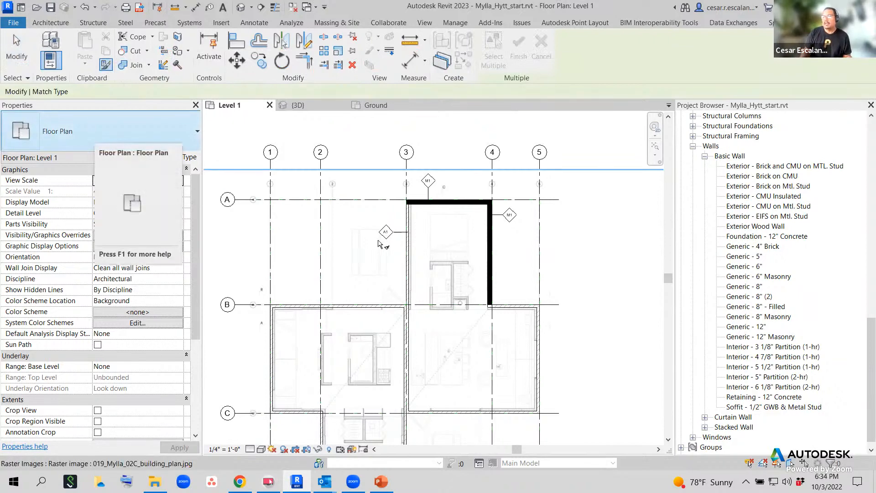
click(455, 205)
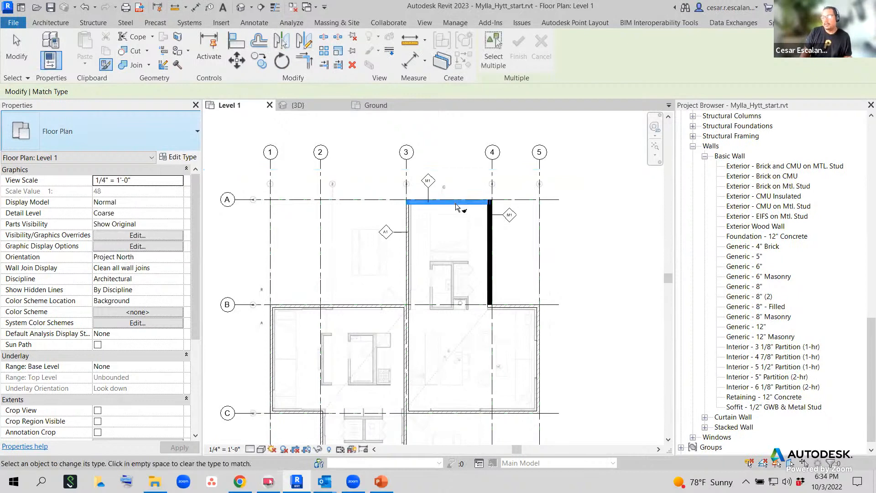
click(412, 259)
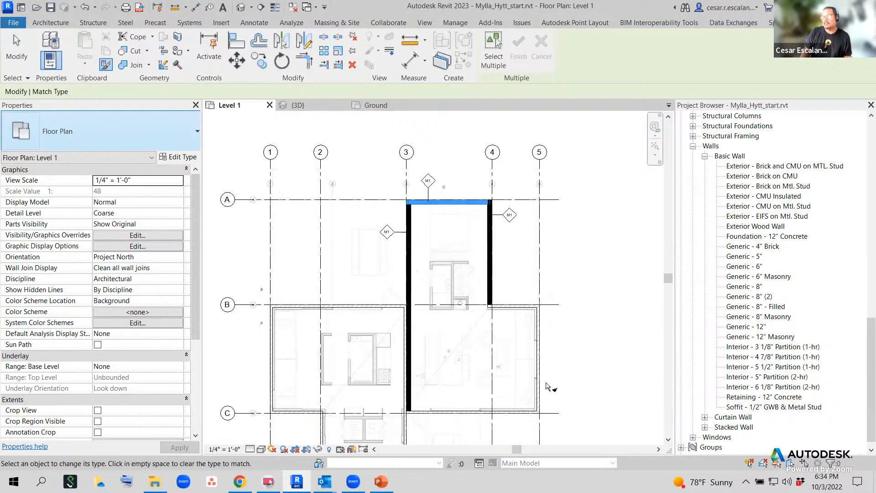
Match the walls on grid B (1–3), grid 1, grid C (1–2), grid 2 (C–D) and grid D to the Exterior Wood Wall type.
click(383, 308)
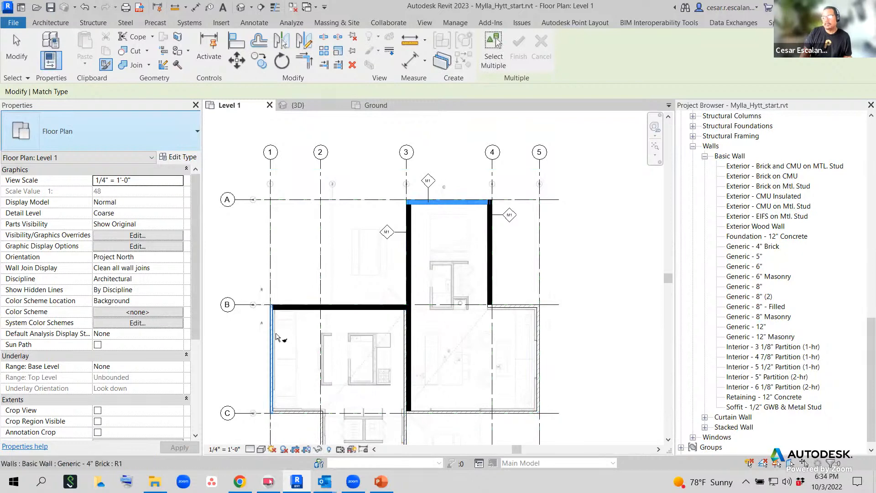
click(276, 338)
click(310, 413)
middle_drag(340, 421, 364, 335)
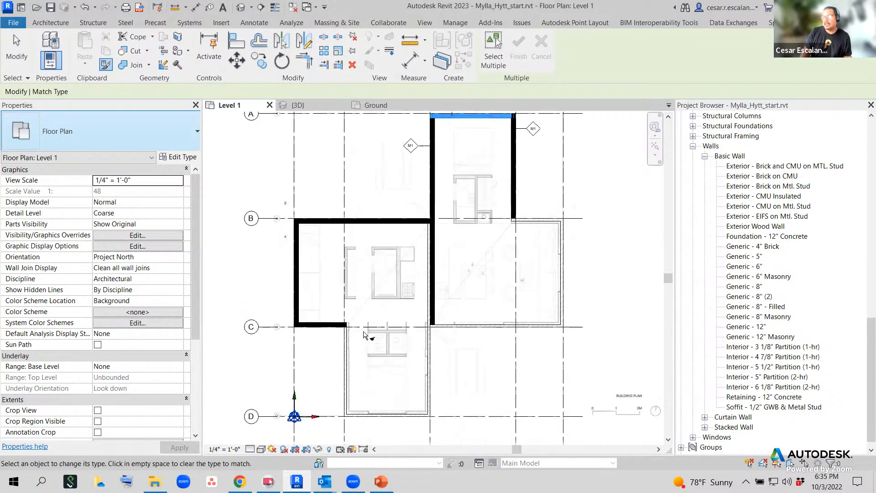
click(346, 366)
click(374, 413)
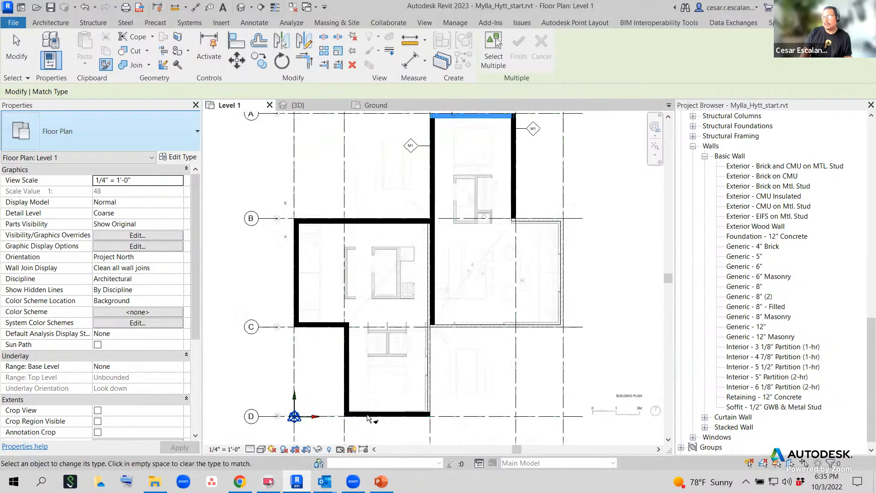
Match the remaining exterior walls along grids 3, C, 5 and B (4–5) to the Exterior Wood Wall type and finish matching.
click(428, 388)
click(497, 325)
click(561, 274)
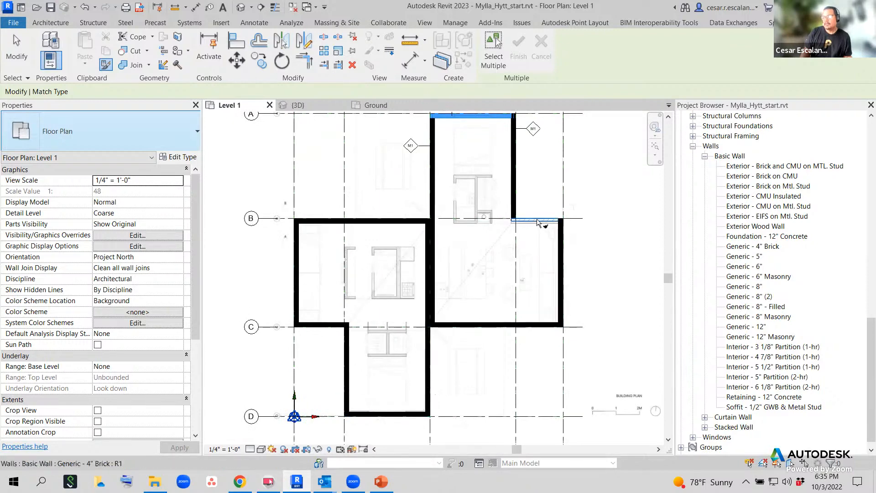
click(538, 223)
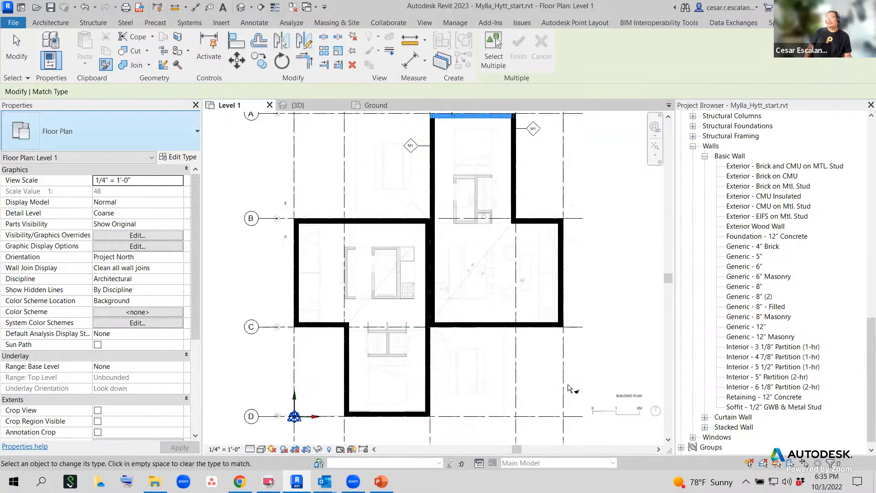
key(Escape)
key(Escape)
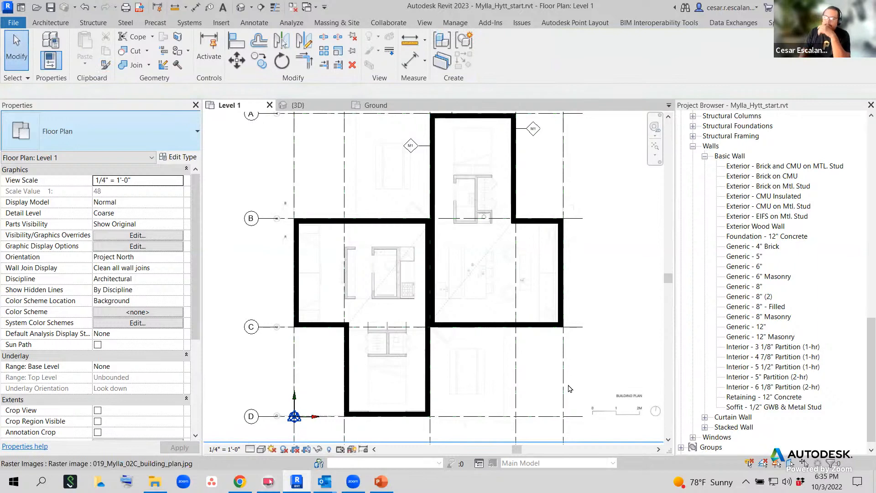
Inspect the converted wall layout and the properties of the wall on grid B between grids 4 and 5.
middle_drag(628, 295, 623, 308)
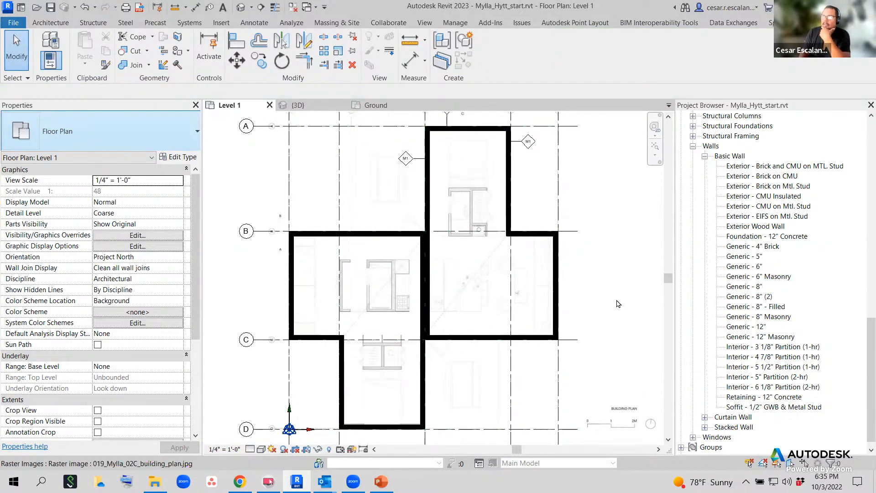
scroll(618, 304, down, 2)
middle_drag(618, 303, 568, 279)
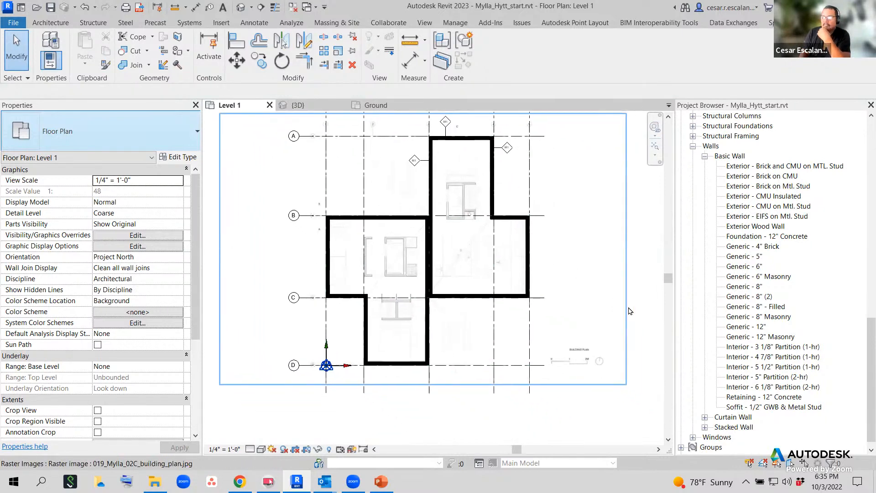
scroll(564, 253, up, 4)
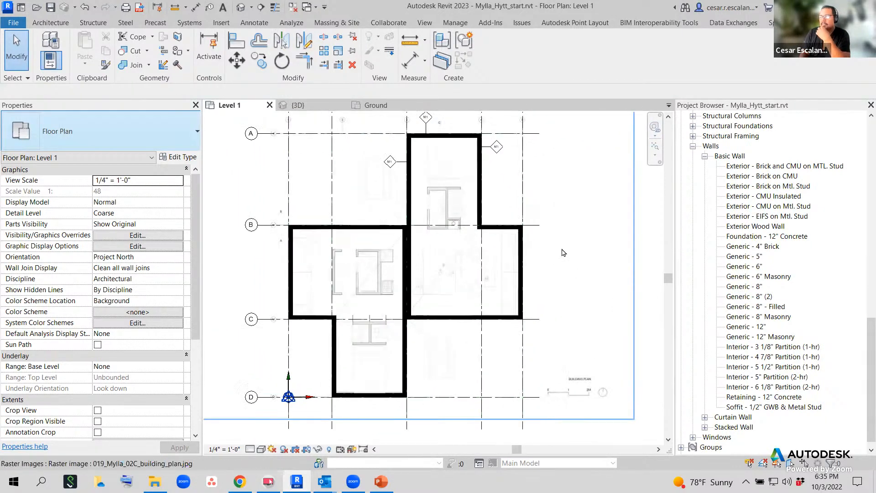
scroll(619, 277, down, 2)
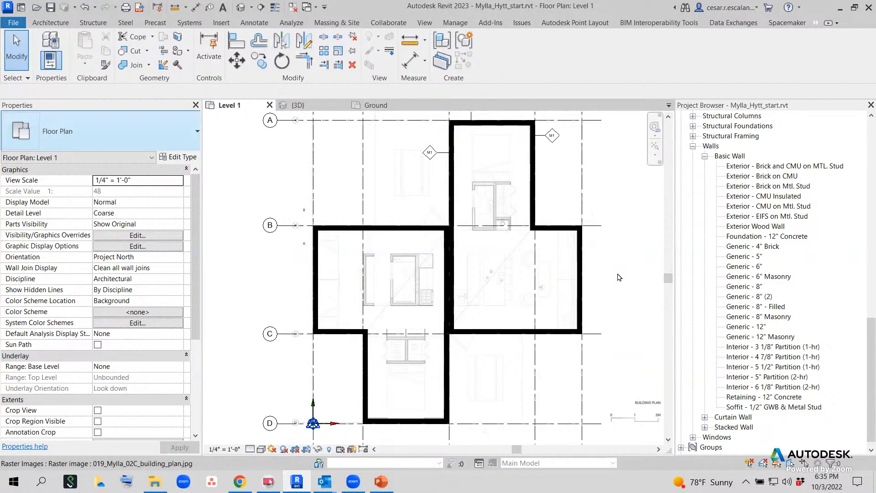
scroll(619, 277, up, 6)
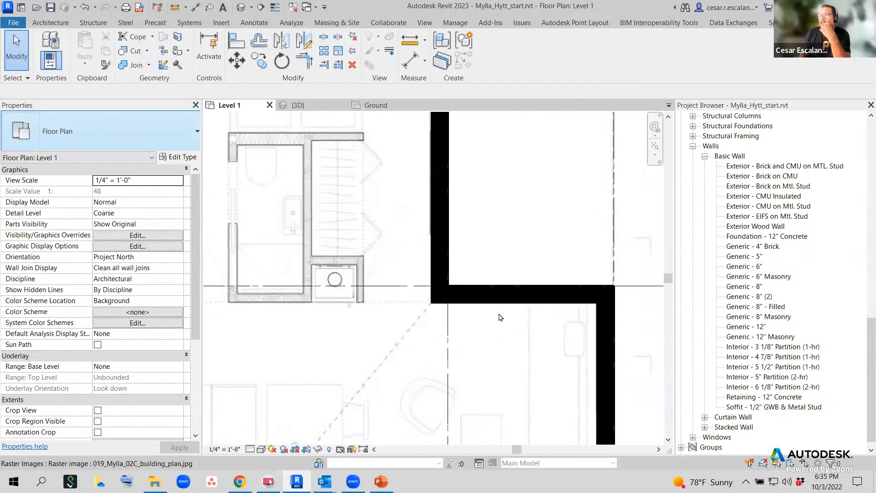
click(502, 296)
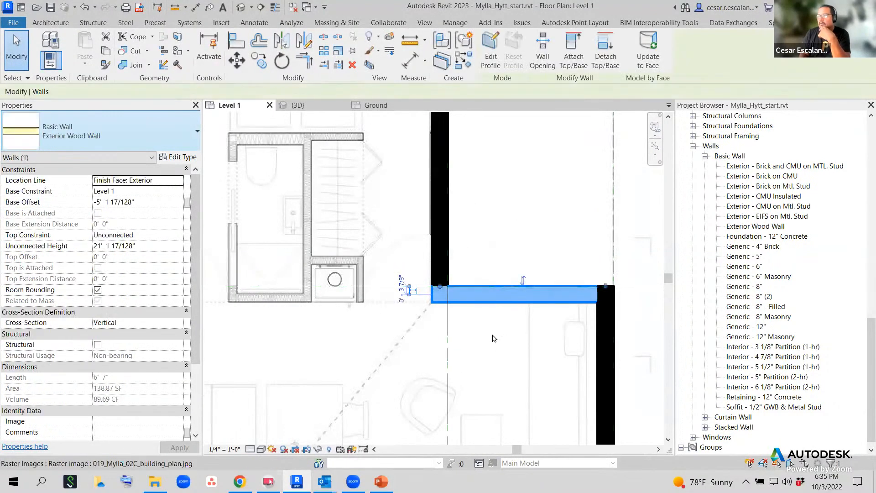
middle_drag(493, 338, 449, 344)
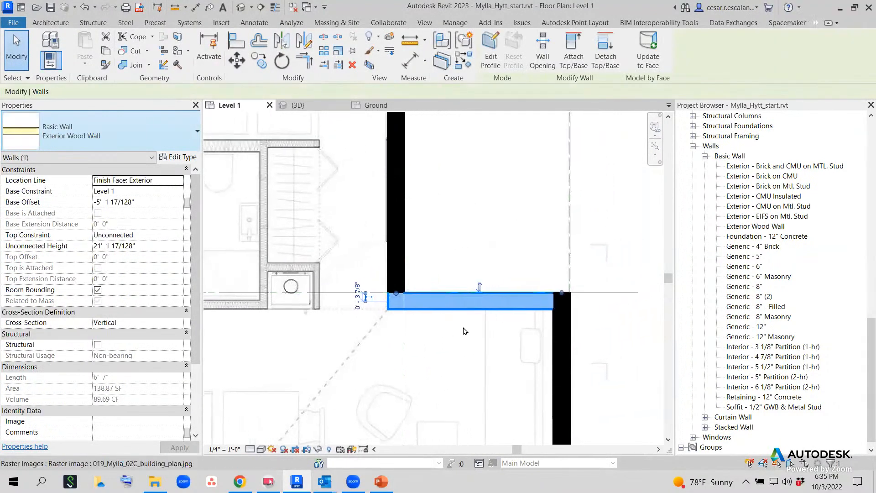
Select the wall on grid 5 between grids B and C and circle its Location Line property on screen.
click(589, 262)
middle_drag(601, 309, 515, 90)
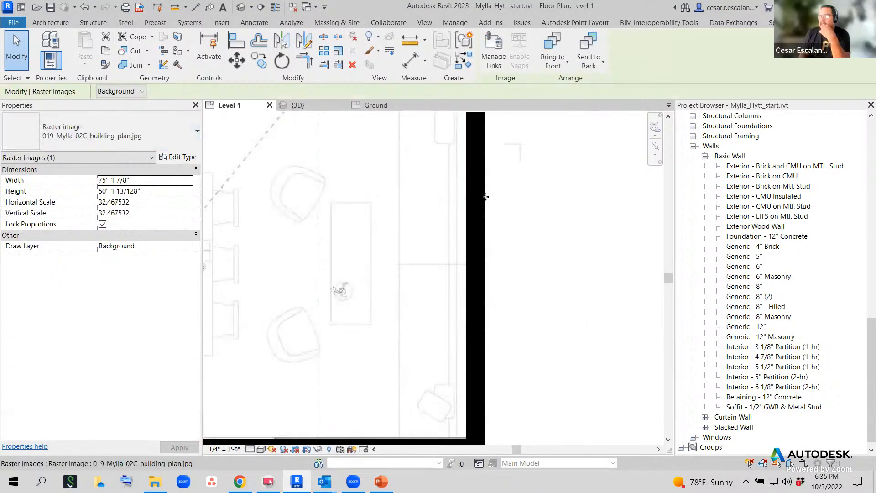
key(Escape)
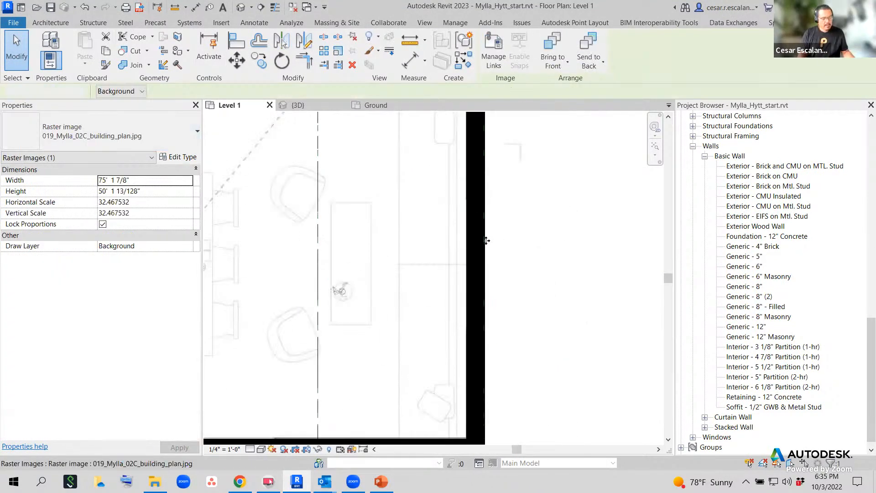
key(Escape)
click(482, 238)
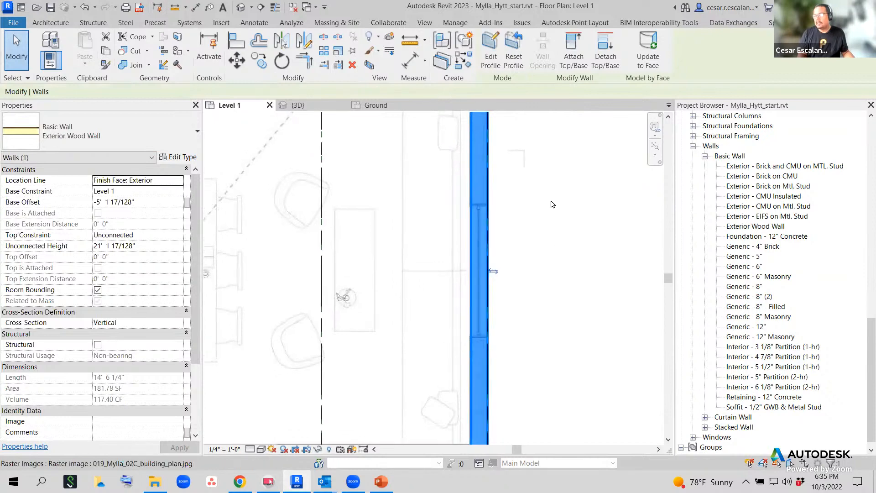
scroll(552, 204, down, 3)
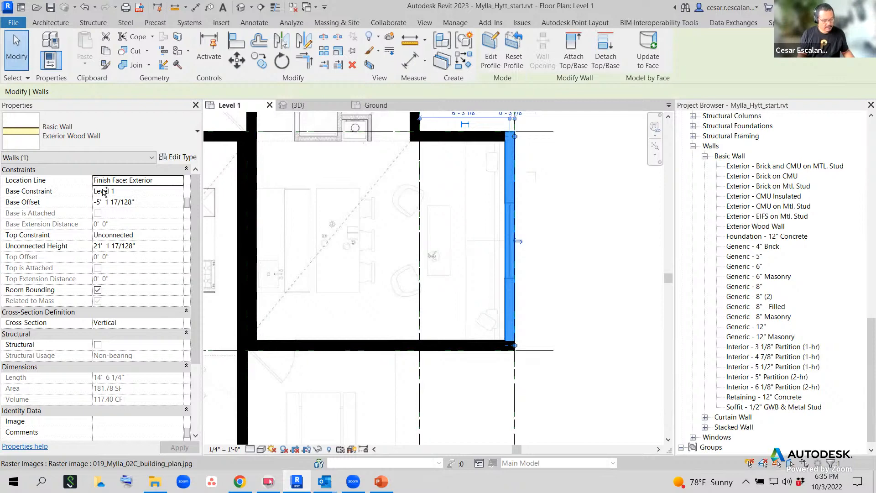
mouse_move(177, 174)
mouse_down()
mouse_move(84, 185)
mouse_move(164, 157)
mouse_up()
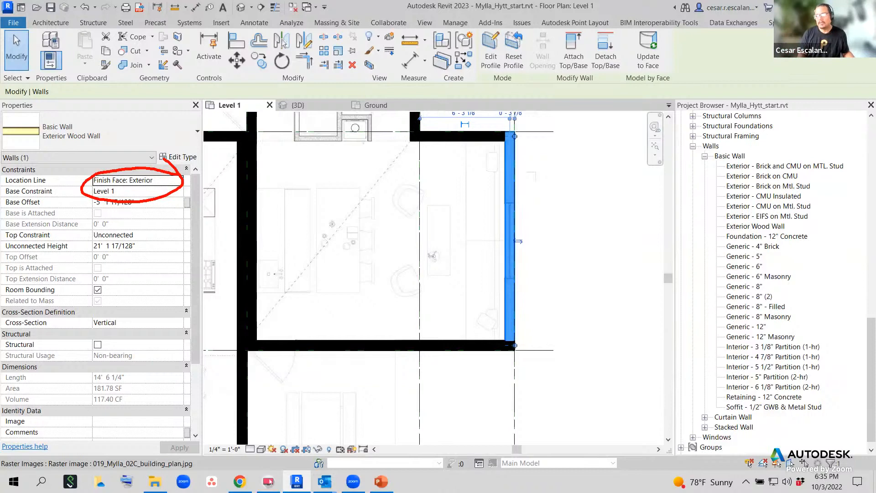
Change the grid 5 wall to Exterior - Brick and CMU on MTL. Stud, and return it to Exterior Wood Wall.
click(55, 131)
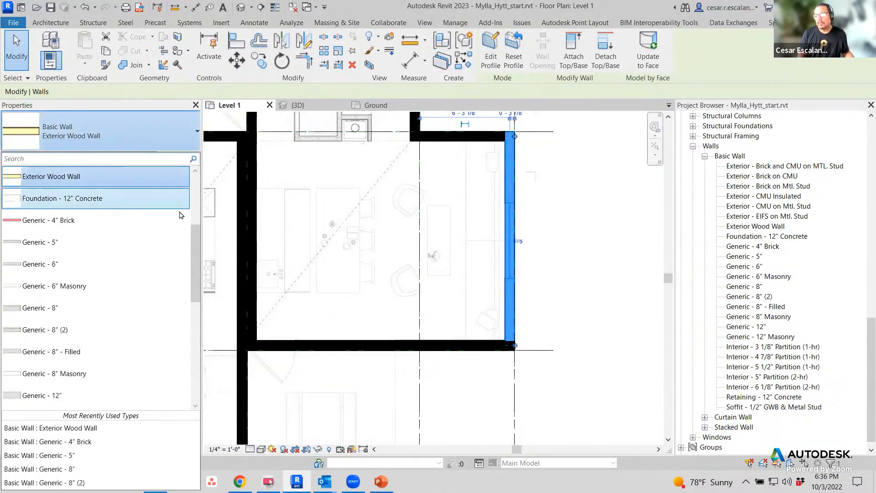
scroll(146, 219, up, 3)
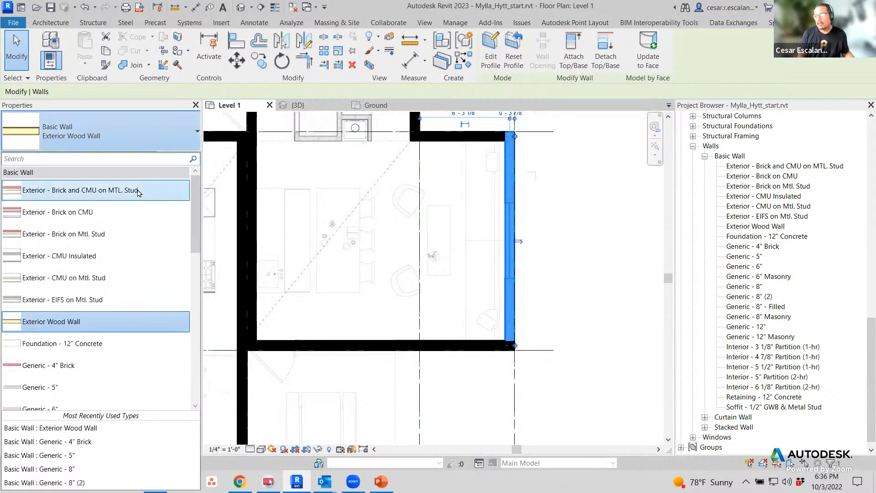
click(138, 191)
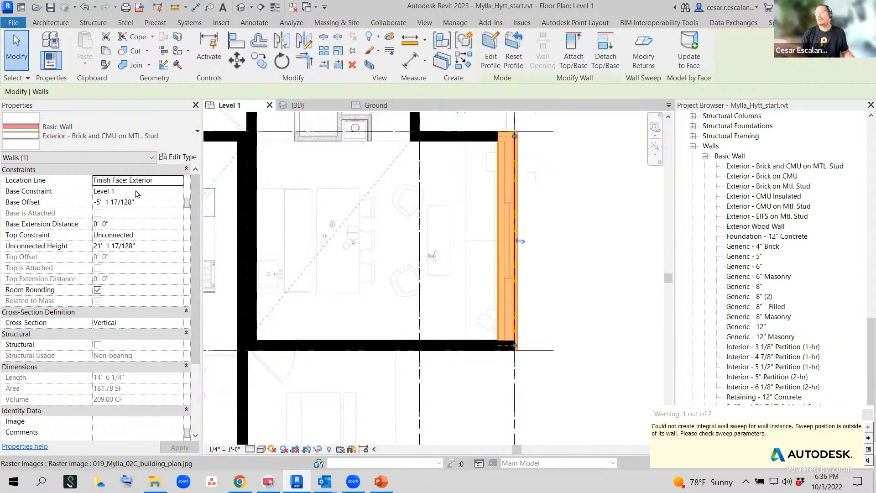
click(137, 142)
key(Escape)
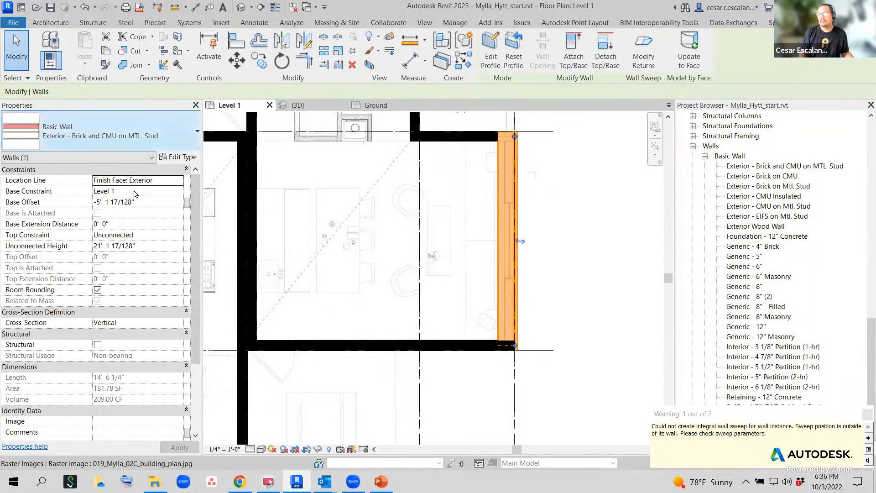
click(100, 132)
click(59, 325)
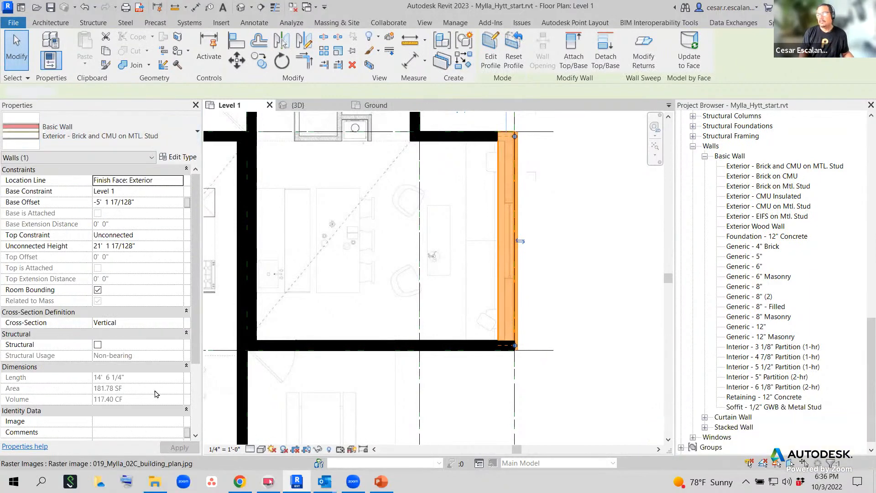
Change the grid 5 wall to Generic - 8" Masonry, and match it back to the Exterior Wood Wall type of the adjoining grid B wall.
click(124, 135)
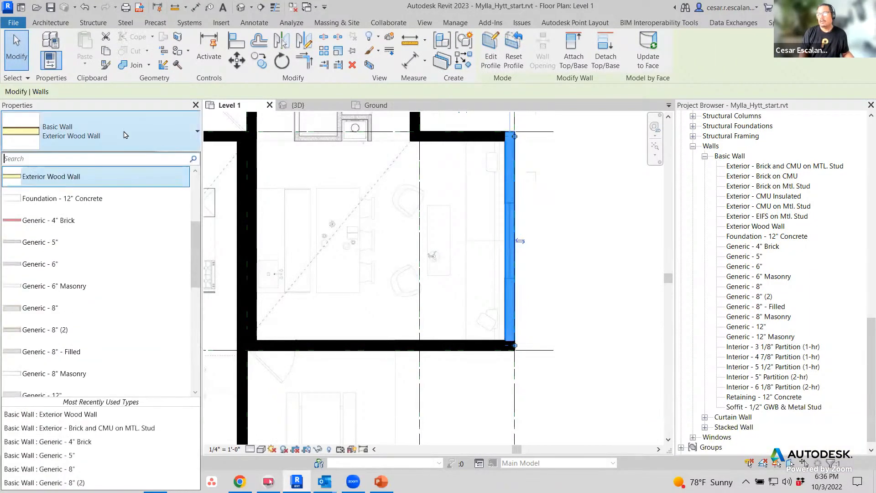
click(69, 378)
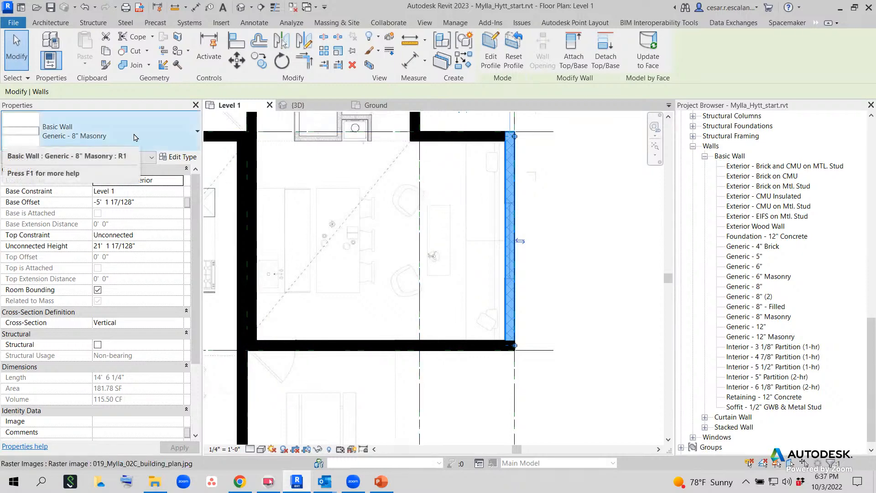
click(106, 64)
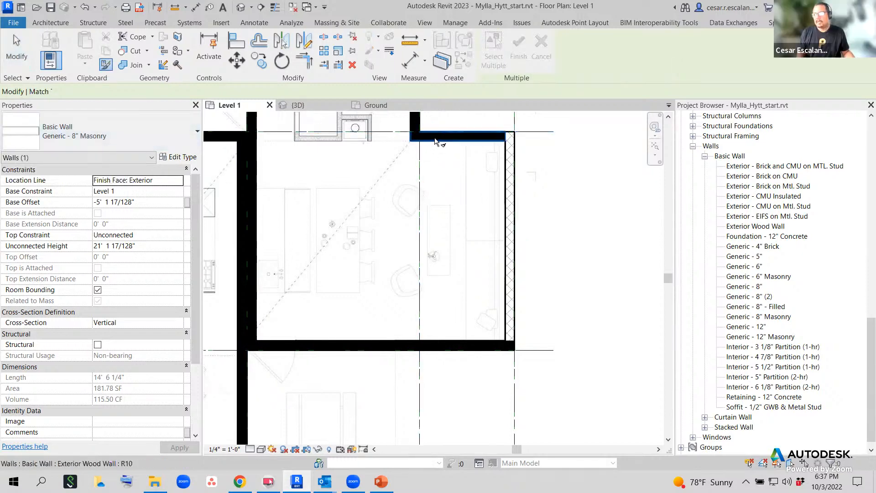
click(447, 140)
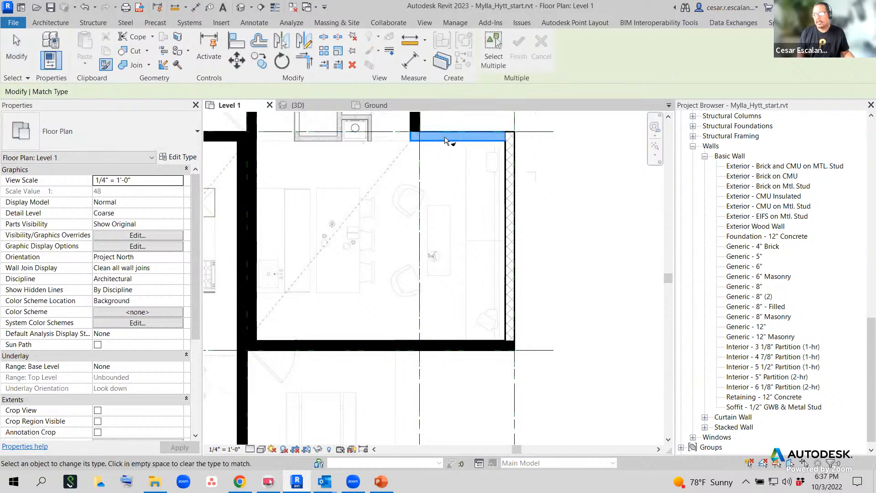
click(510, 174)
key(Escape)
key(Escape)
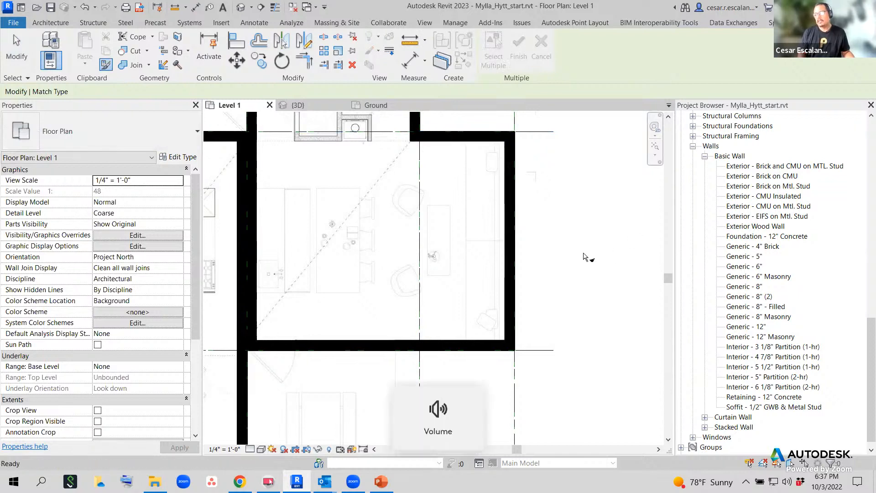
Open the 3D view and examine the short wall that extends above and below its neighbours, then clear the selection.
scroll(593, 246, down, 6)
middle_drag(588, 236, 540, 173)
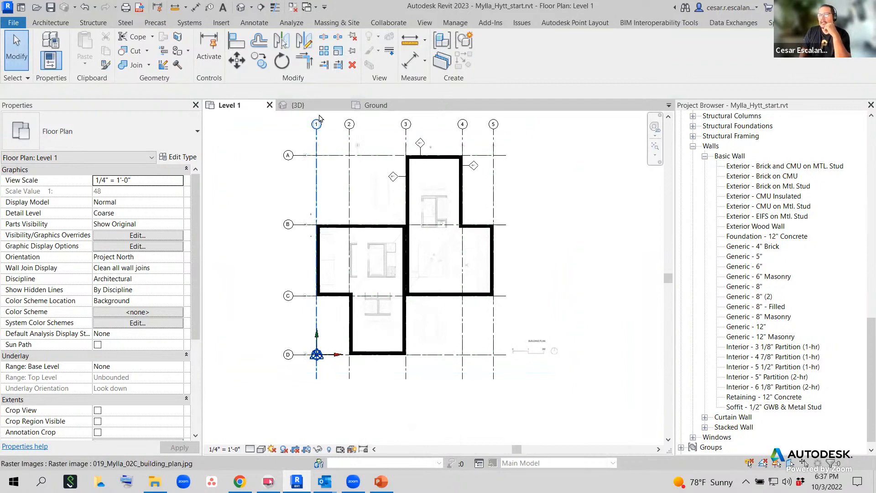
click(294, 105)
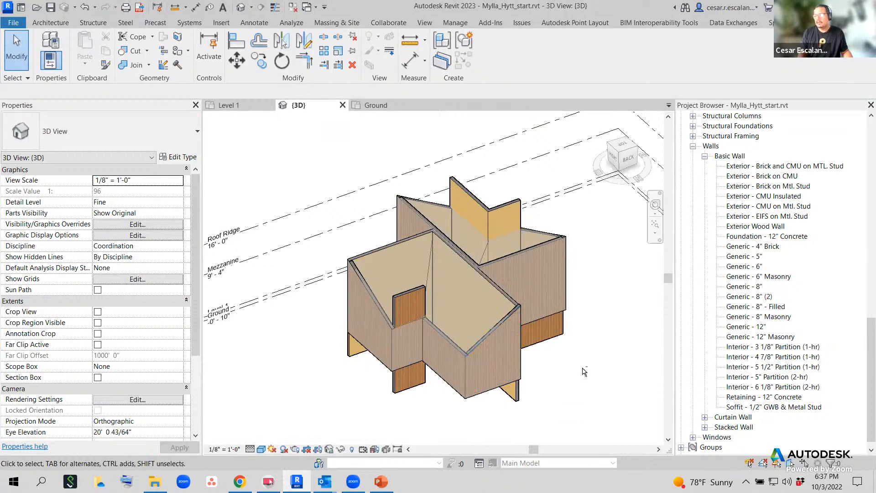
shift+middle_drag(587, 372, 424, 233)
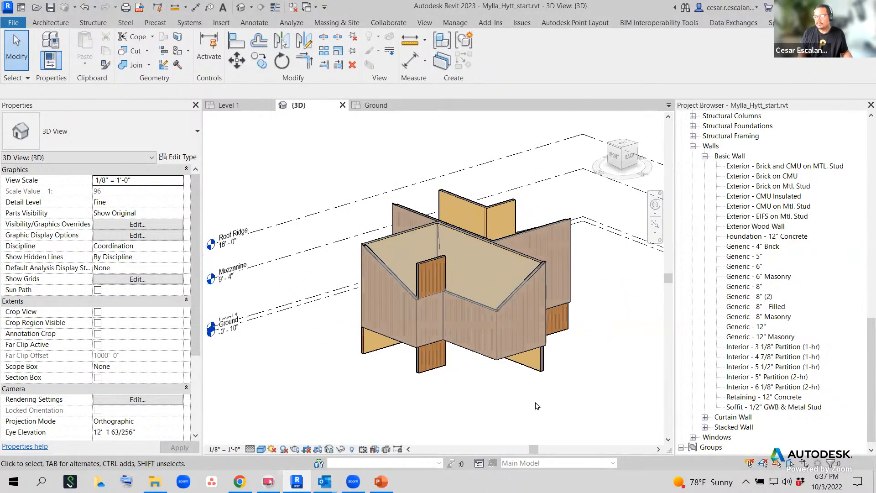
scroll(420, 229, up, 5)
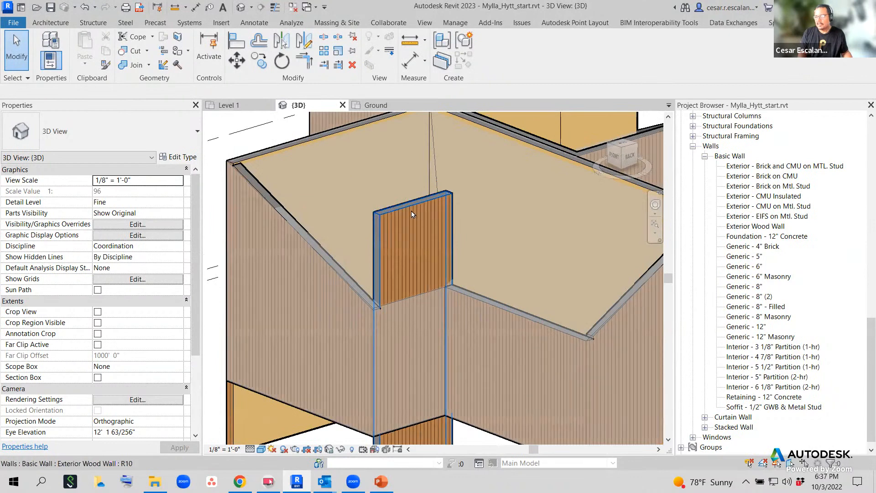
click(411, 213)
scroll(460, 347, down, 6)
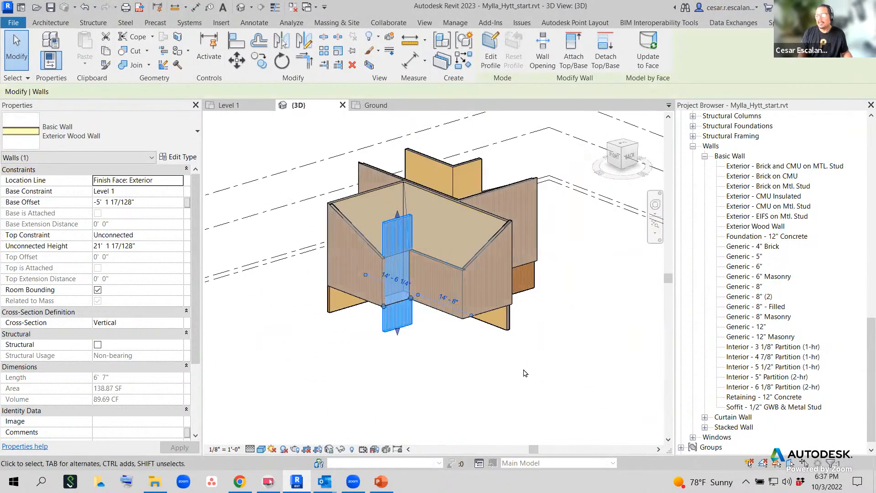
click(525, 373)
Try to clear the Base Offset of the short wall that extends above and below its neighbours.
shift+middle_drag(546, 359, 456, 333)
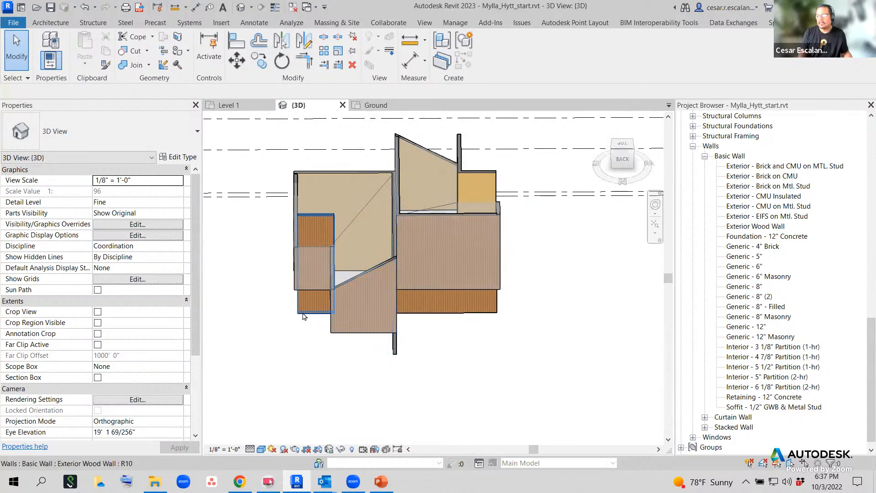
click(303, 314)
shift+middle_drag(330, 357, 416, 357)
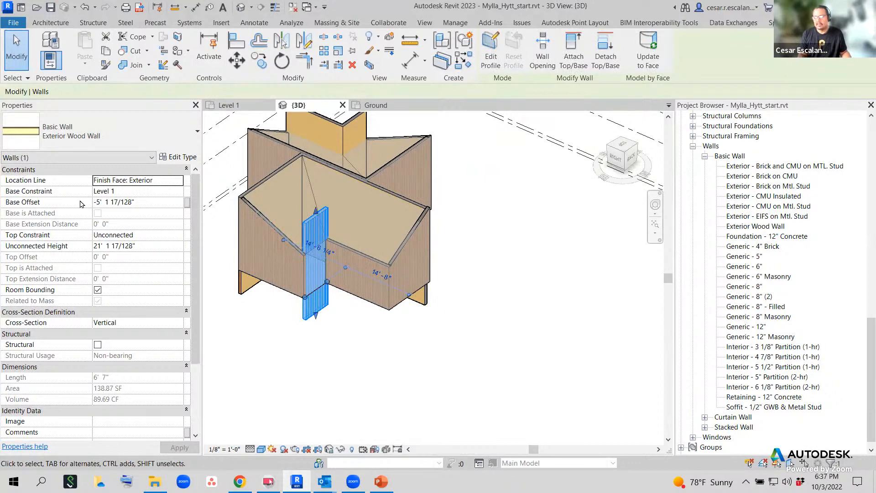
click(145, 201)
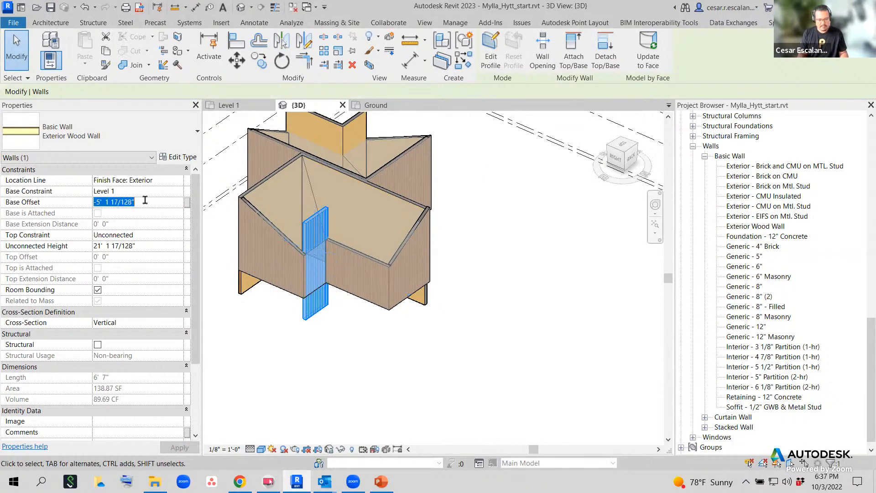
key(BackSpace)
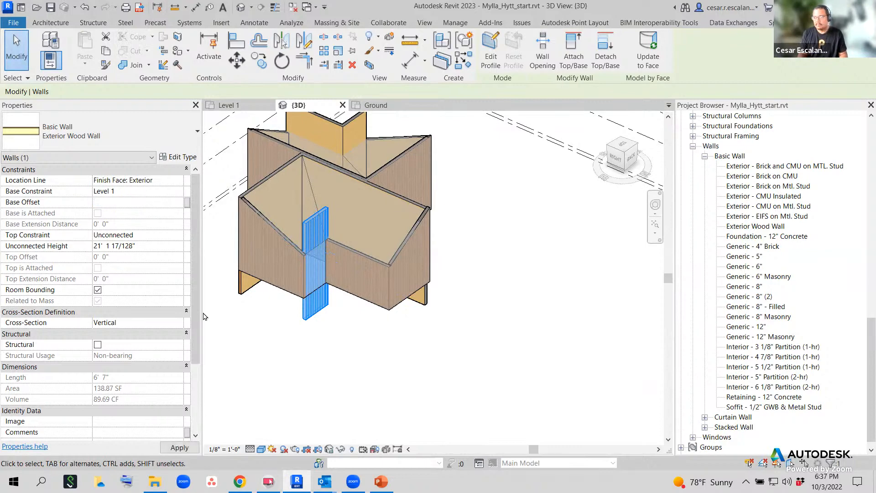
click(247, 358)
click(506, 241)
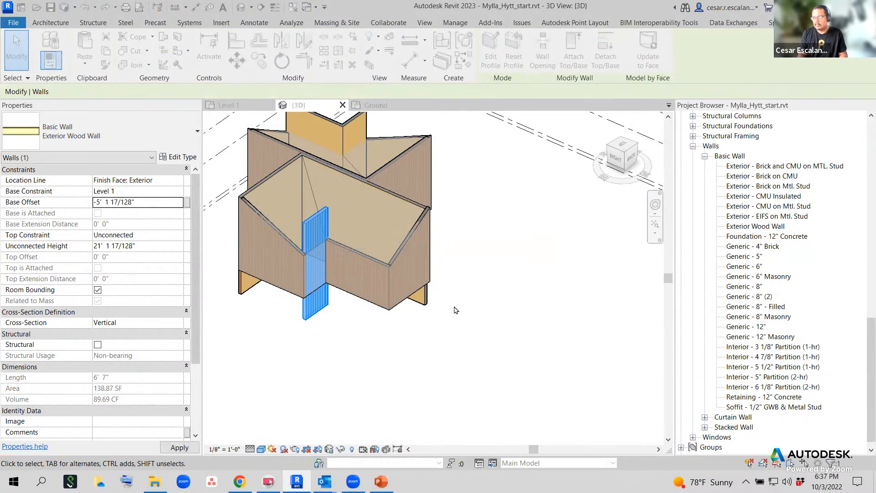
click(454, 310)
Set the Base Offset of the 18' 4 1/4" long exterior wall to 0' 0" and recheck its constraints.
scroll(343, 308, up, 5)
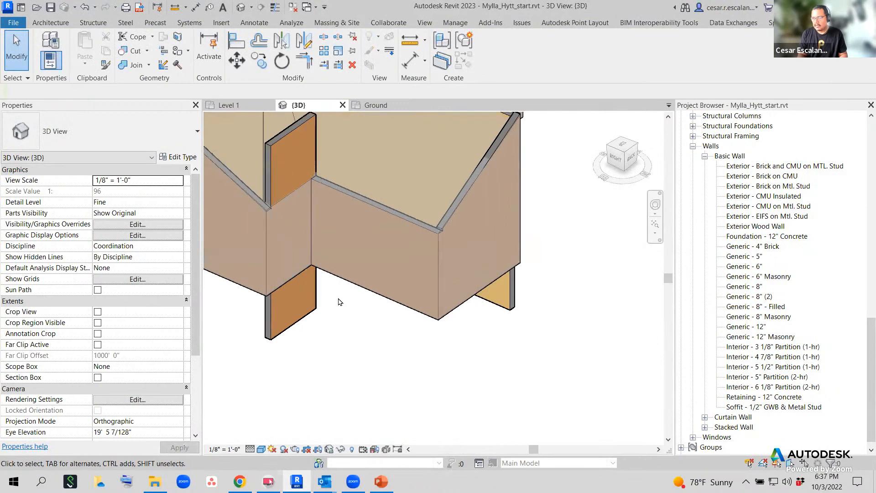
scroll(339, 302, down, 5)
middle_drag(479, 305, 352, 315)
middle_drag(617, 385, 588, 368)
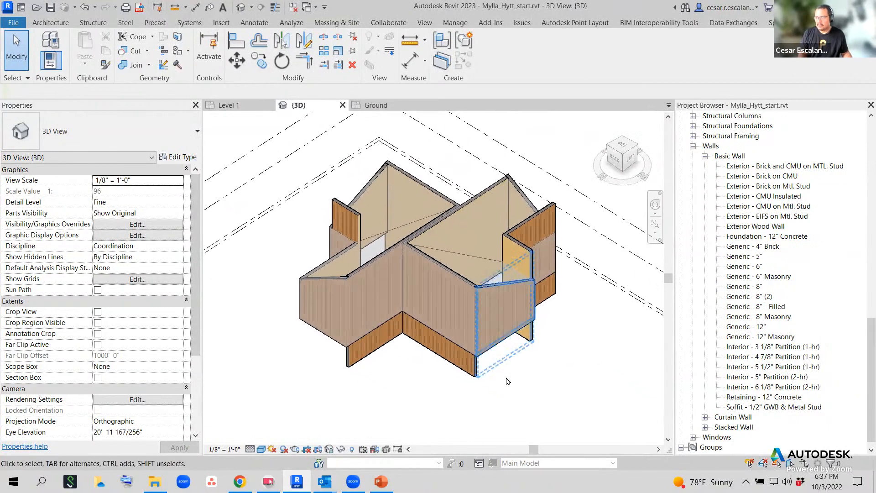
scroll(508, 381, up, 3)
click(481, 371)
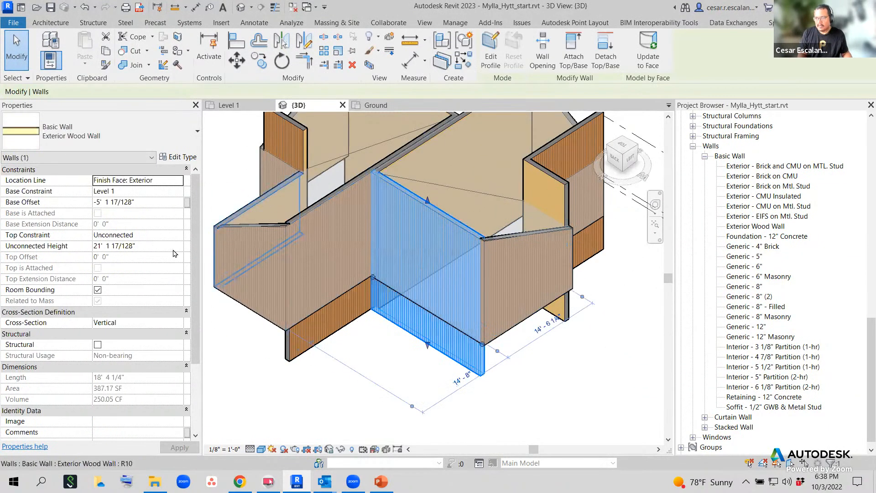
click(165, 200)
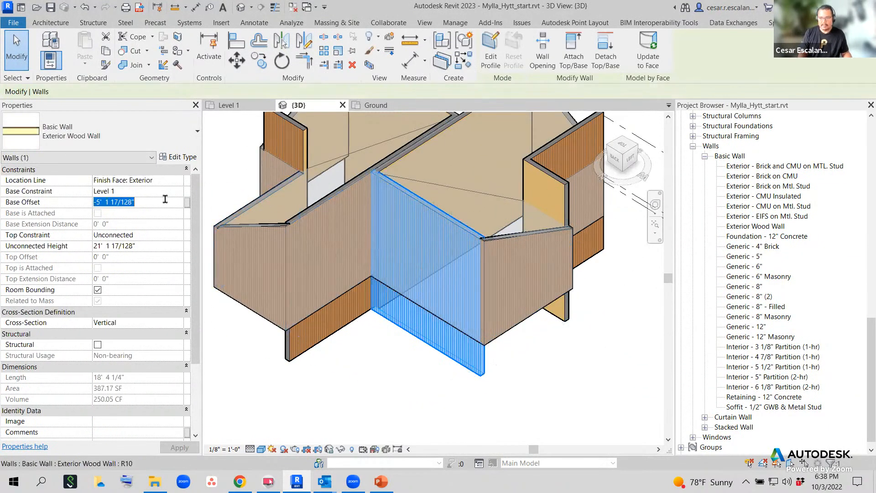
text(0'  0)
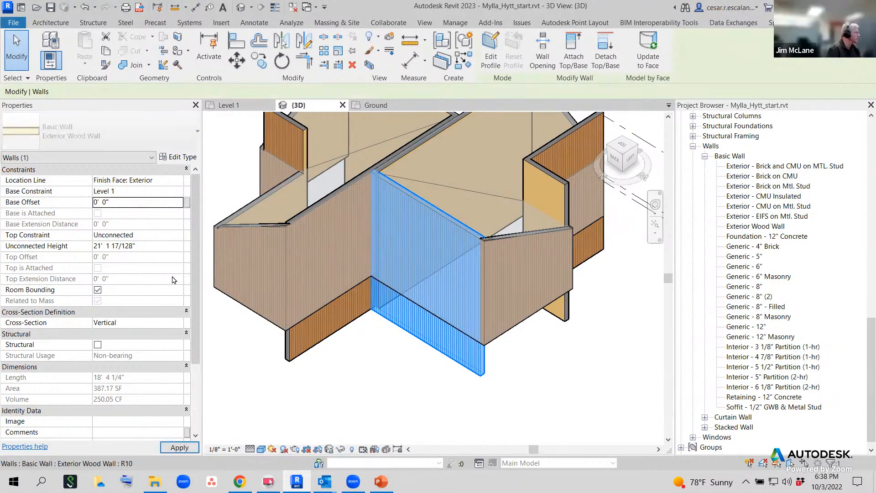
click(179, 447)
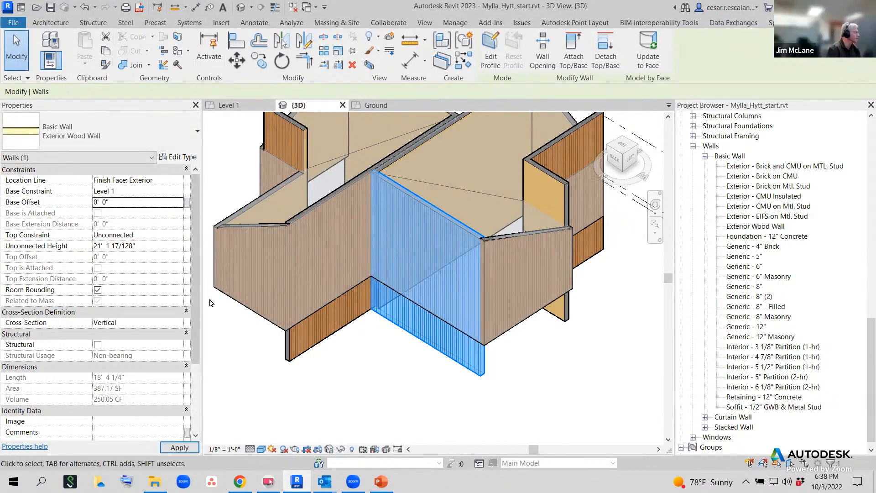
click(416, 359)
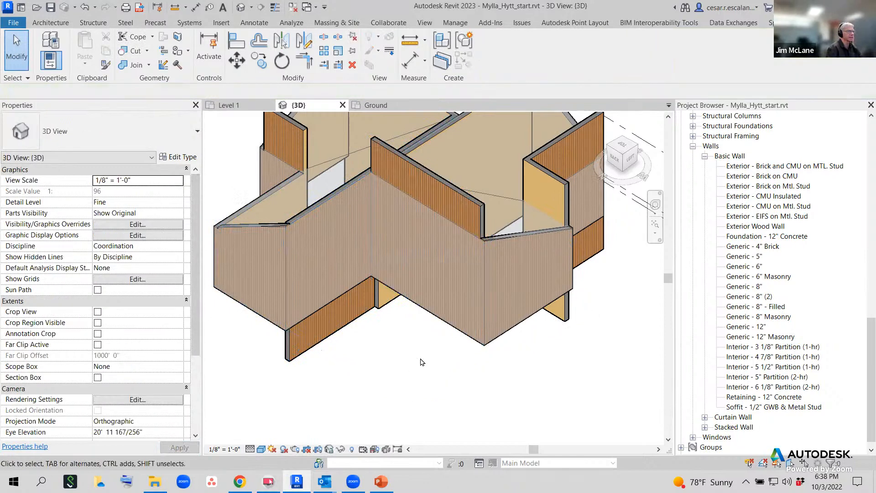
click(468, 223)
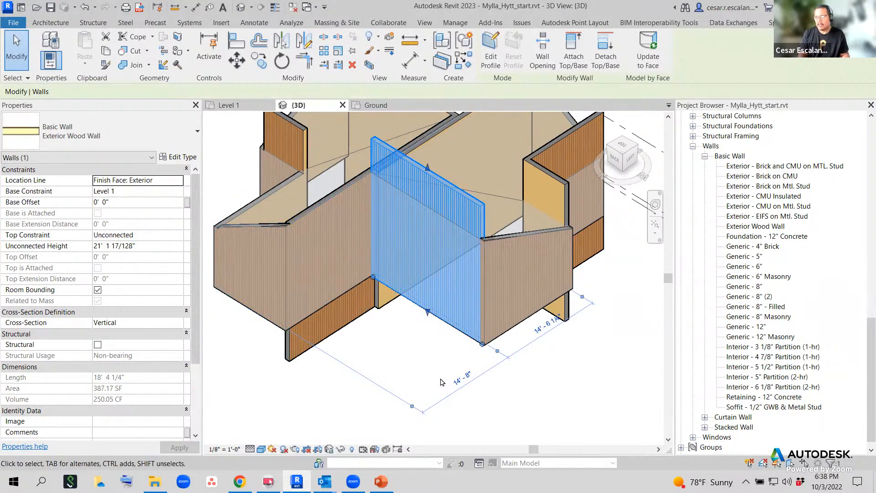
click(416, 372)
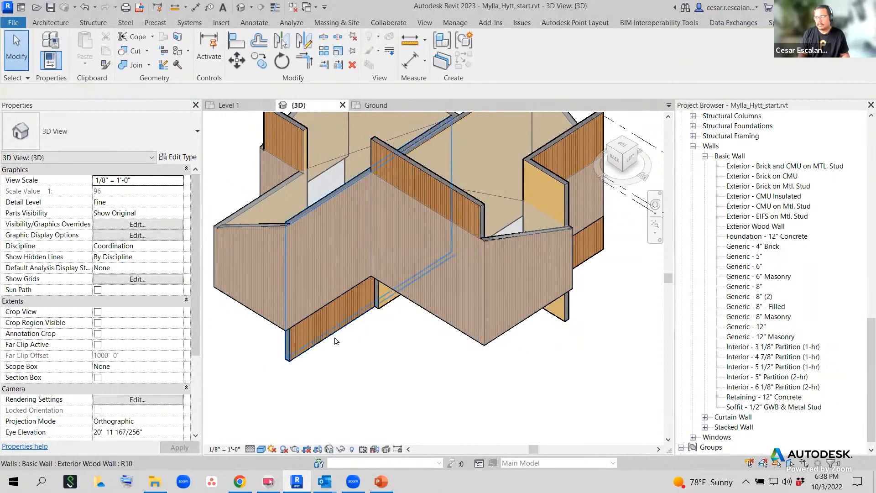
Set the Base Offset of the adjoining 29' 2 1/4" long exterior wall to 0' 0".
click(336, 342)
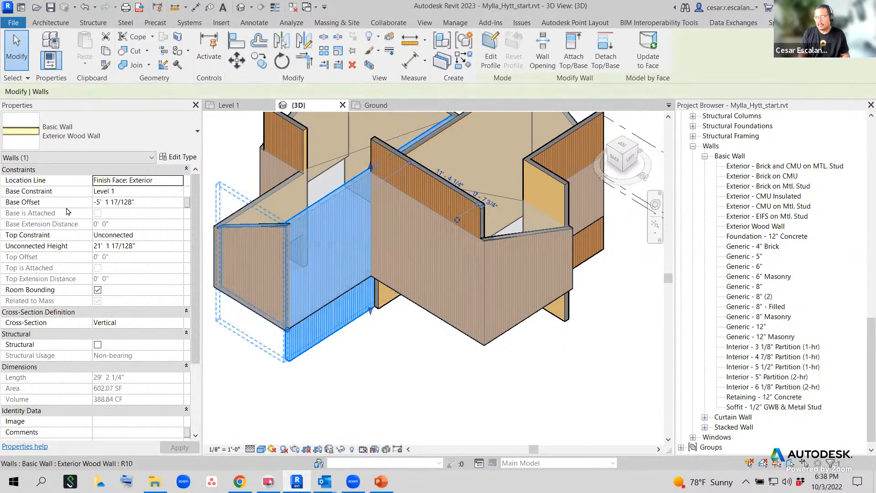
click(163, 204)
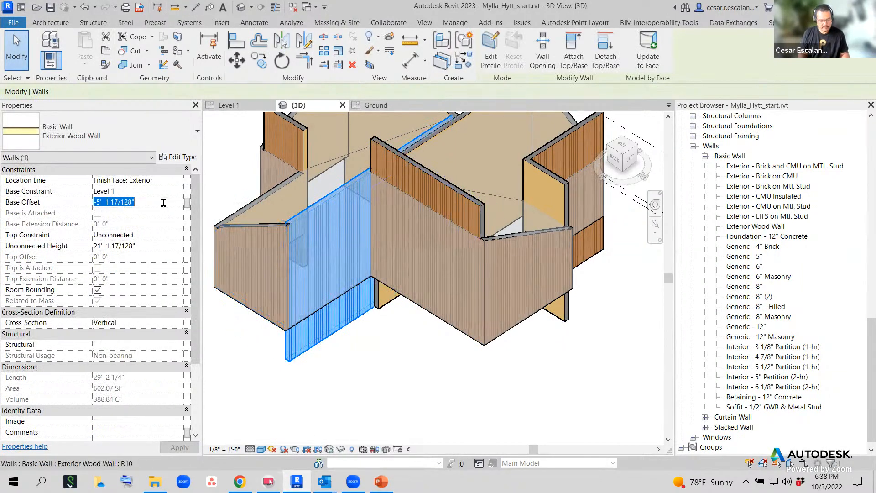
text(0'  0)
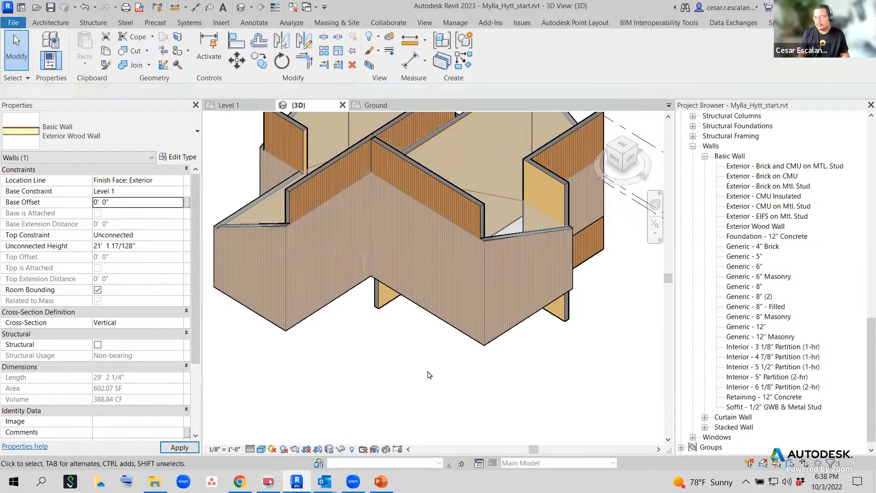
key(Escape)
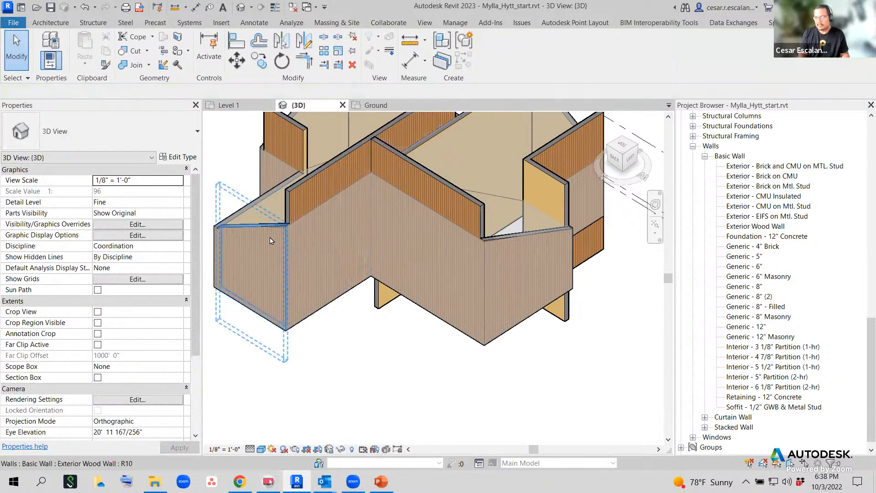
Examine the constraints of the sloped-top end wall and of the 18' 4 1/4" wall, then clear the selection.
click(271, 241)
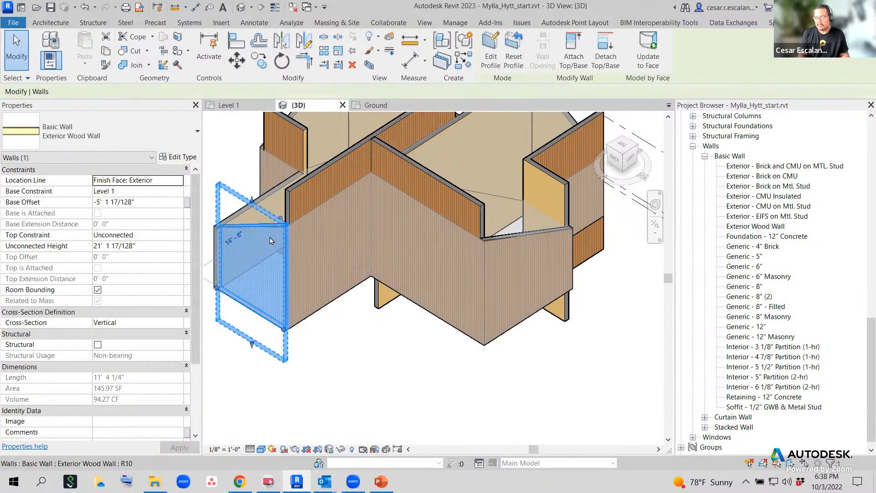
click(366, 354)
scroll(366, 354, down, 2)
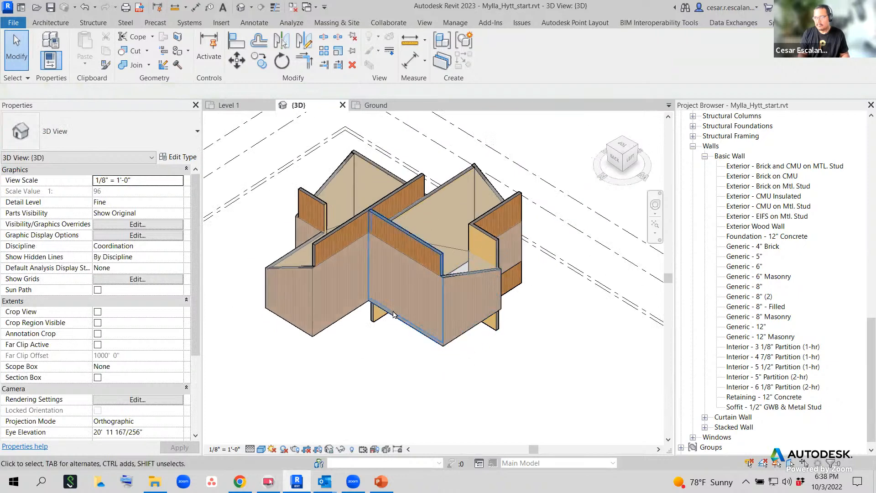
click(441, 312)
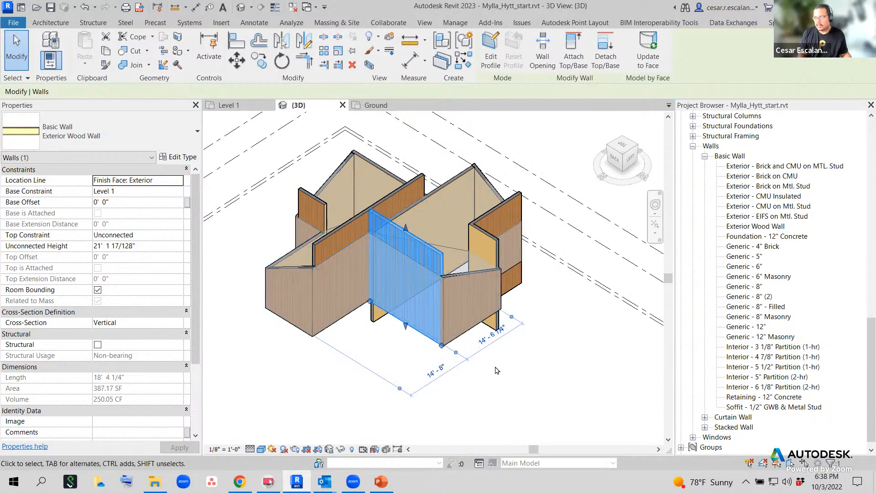
click(497, 353)
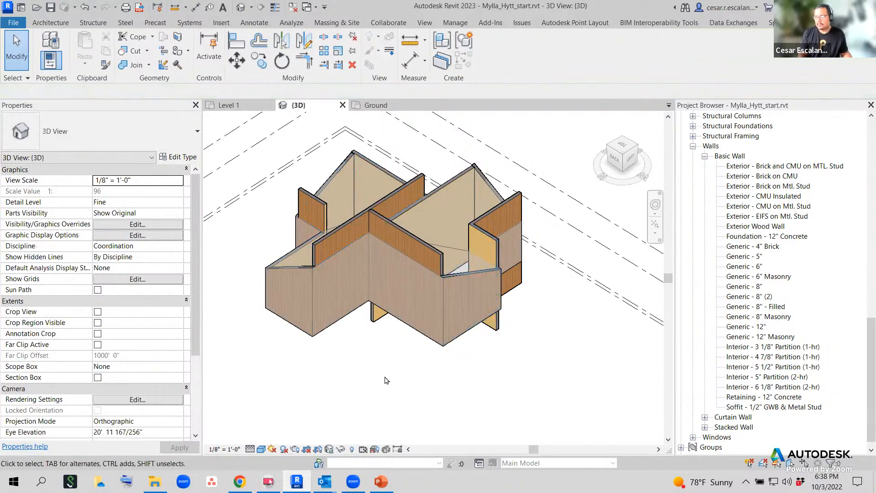
Delete the short wall that extends above and below its neighbours, exposing the mass face behind it.
shift+middle_drag(413, 383, 588, 393)
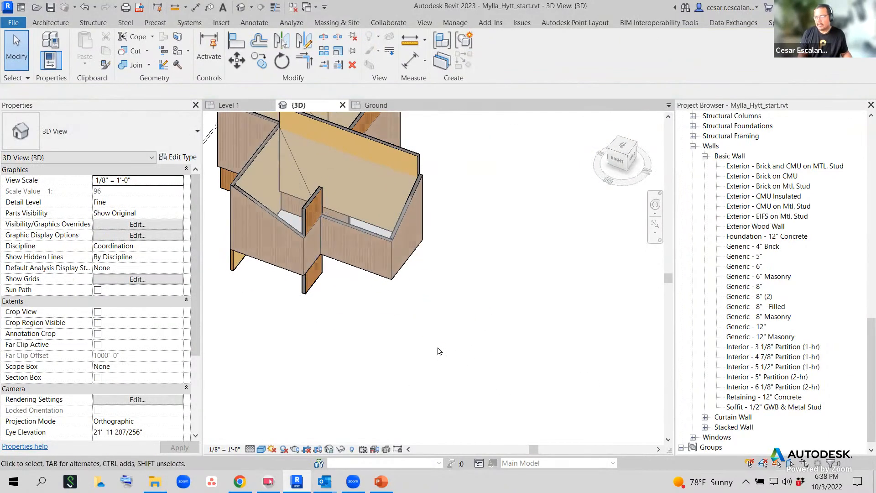
click(311, 226)
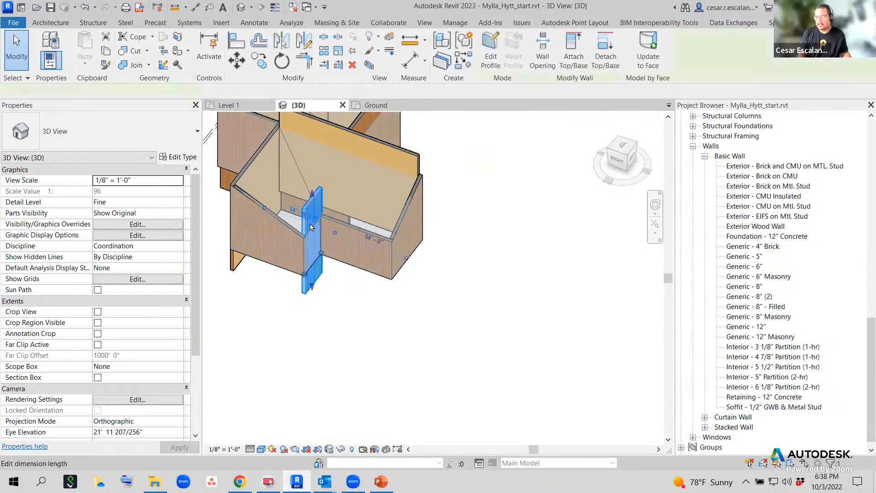
key(Delete)
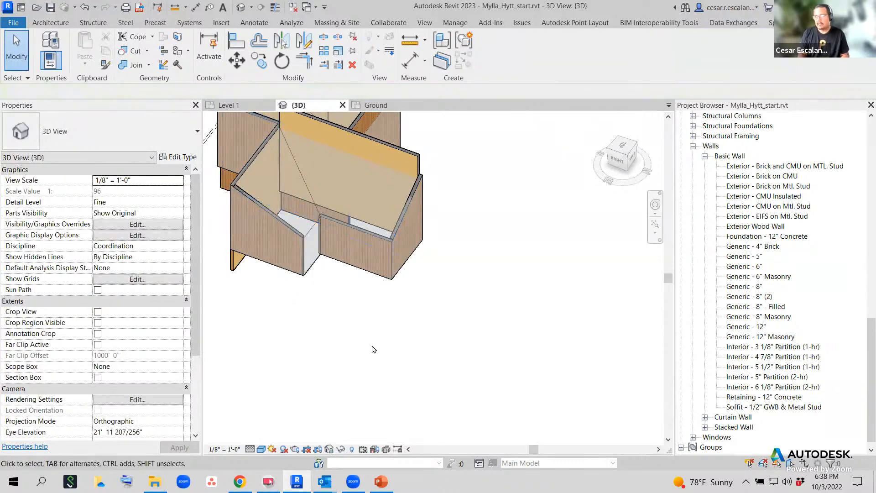
Place an Exterior Wood Wall on the exposed narrow mass face using Wall by Face, and end the command.
click(60, 23)
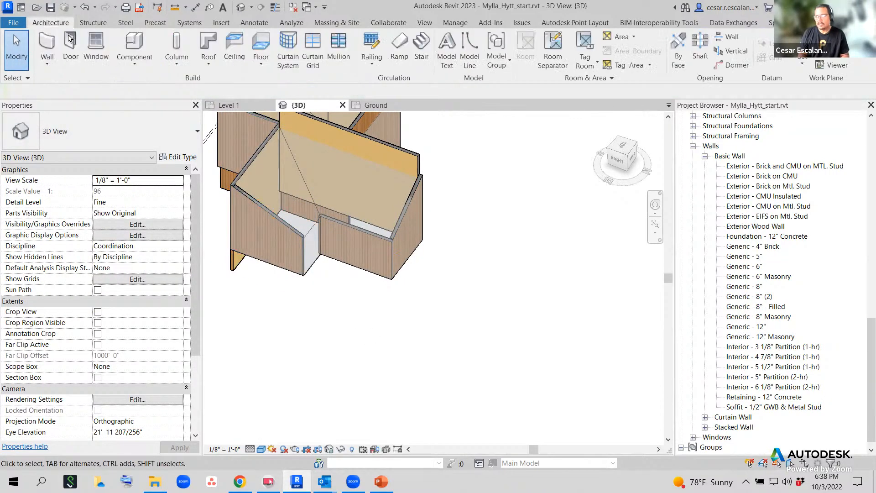
click(47, 65)
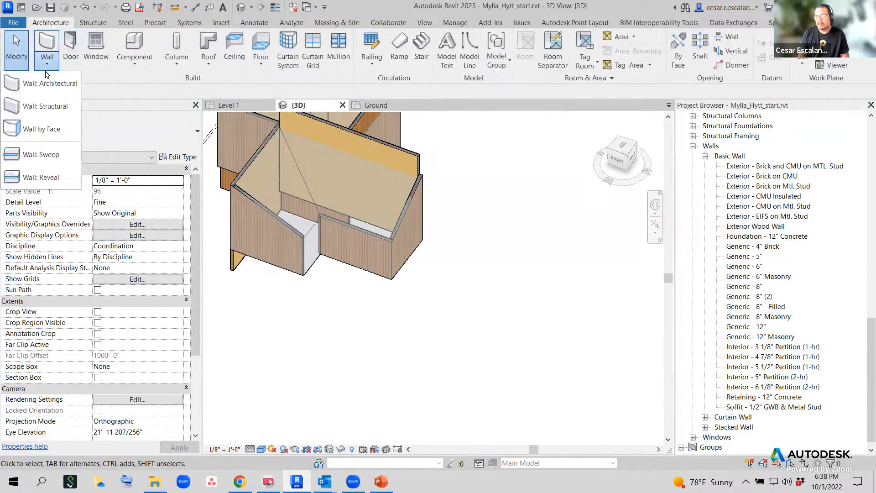
click(57, 129)
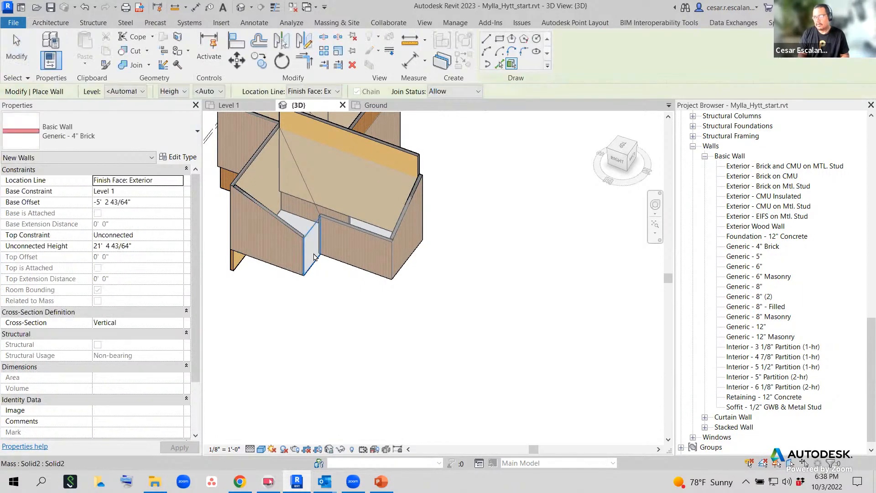
click(117, 133)
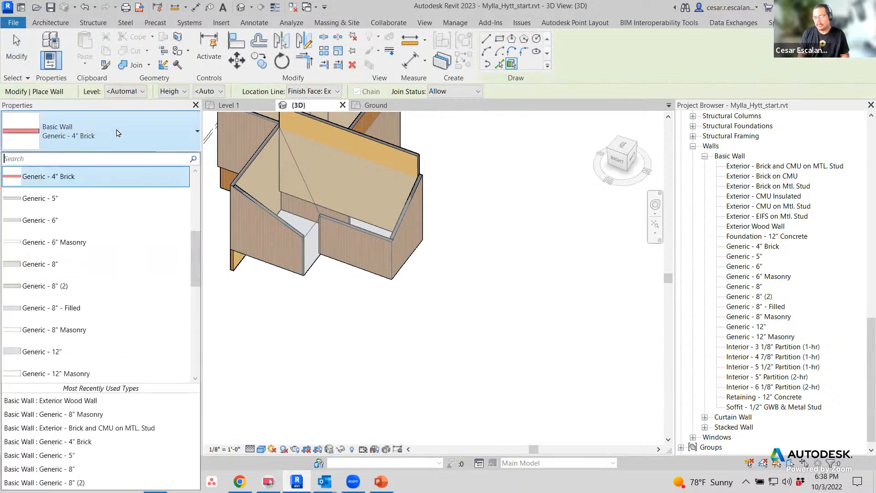
drag(194, 255, 199, 213)
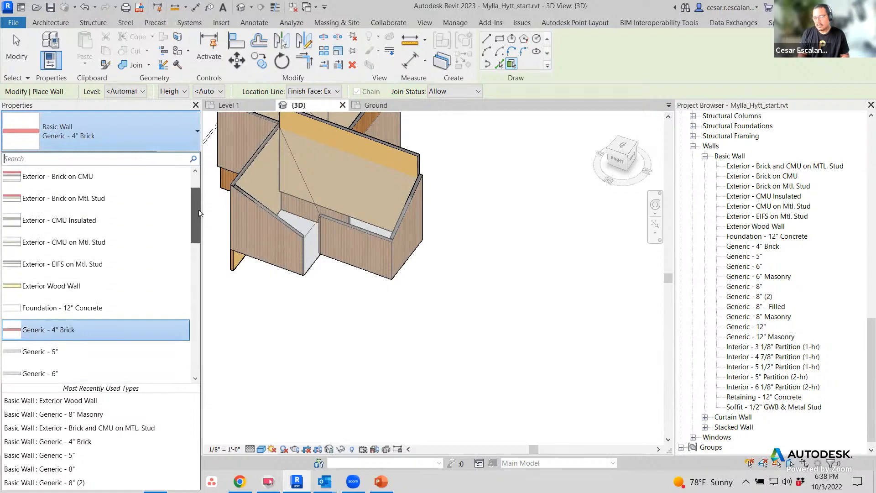
scroll(199, 213, up, 2)
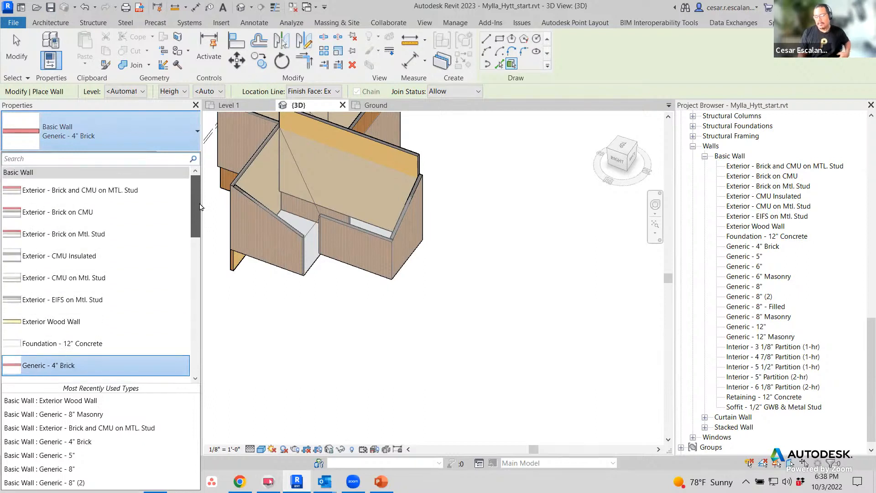
scroll(200, 208, down, 2)
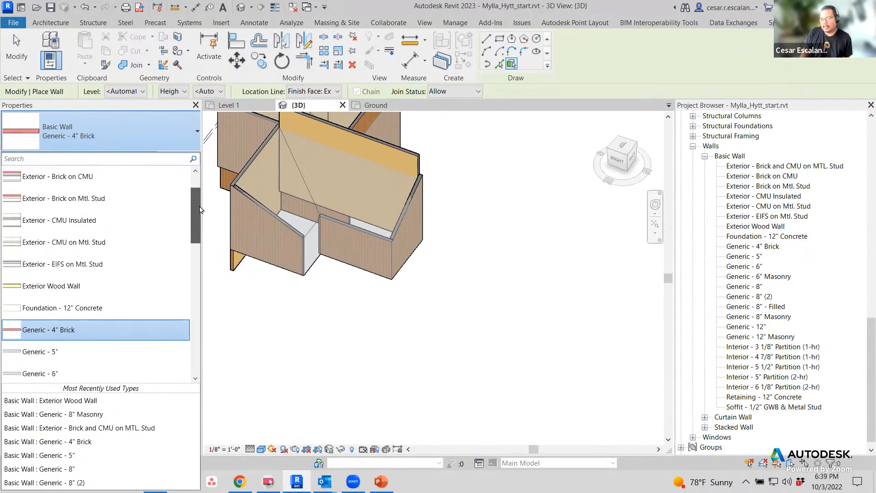
click(84, 288)
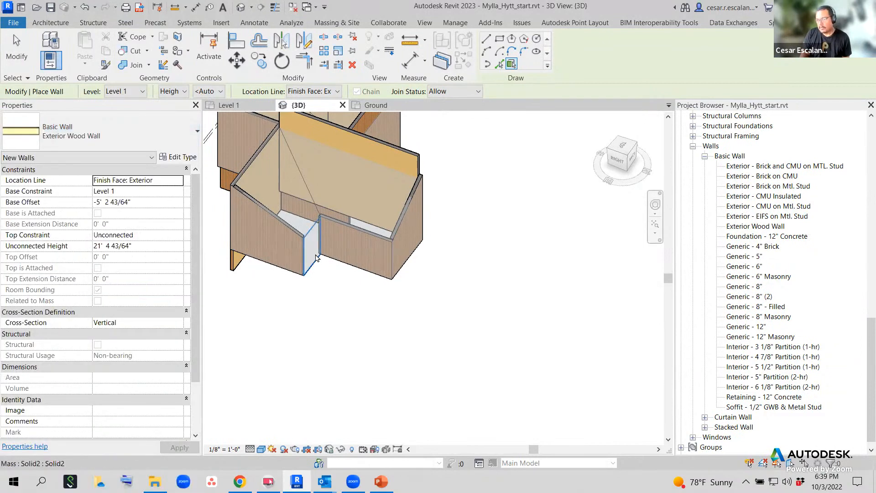
click(316, 258)
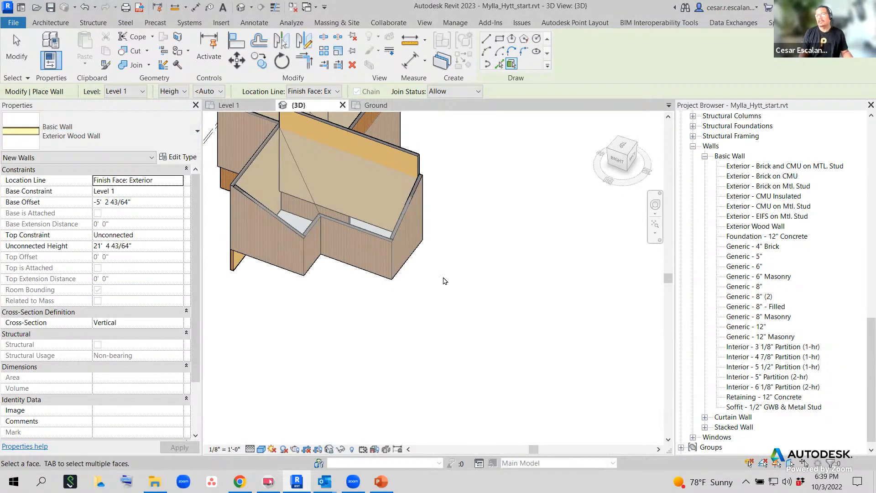
key(Escape)
key(Escape)
scroll(447, 288, down, 2)
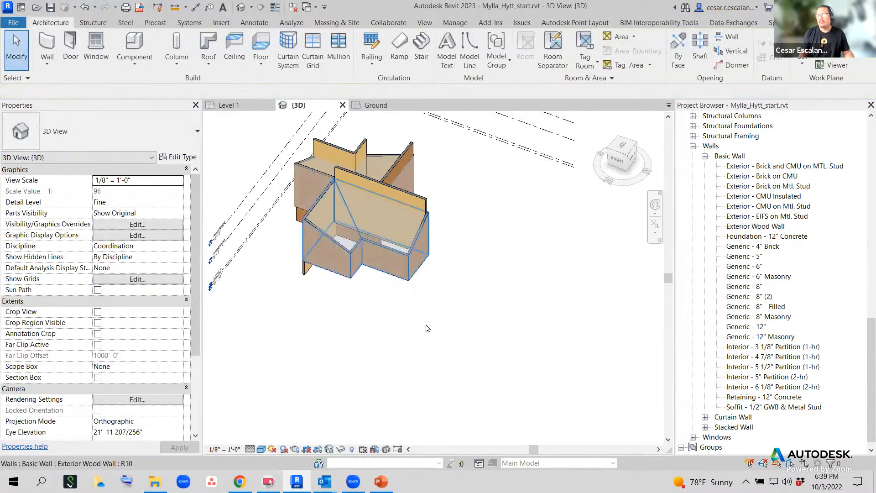
Delete the three exterior walls whose tops rise above the mass, exposing the mass faces behind them.
shift+middle_drag(475, 276, 292, 270)
shift+middle_drag(470, 366, 452, 406)
scroll(466, 349, up, 2)
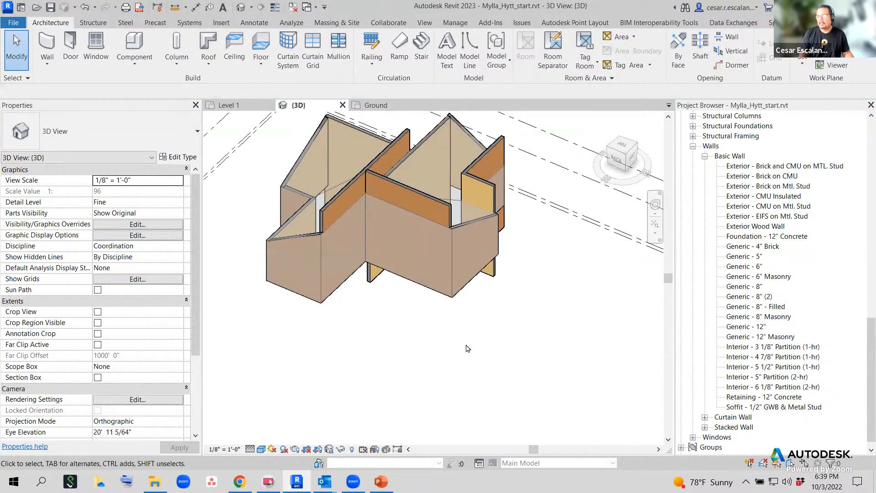
click(432, 212)
key(Delete)
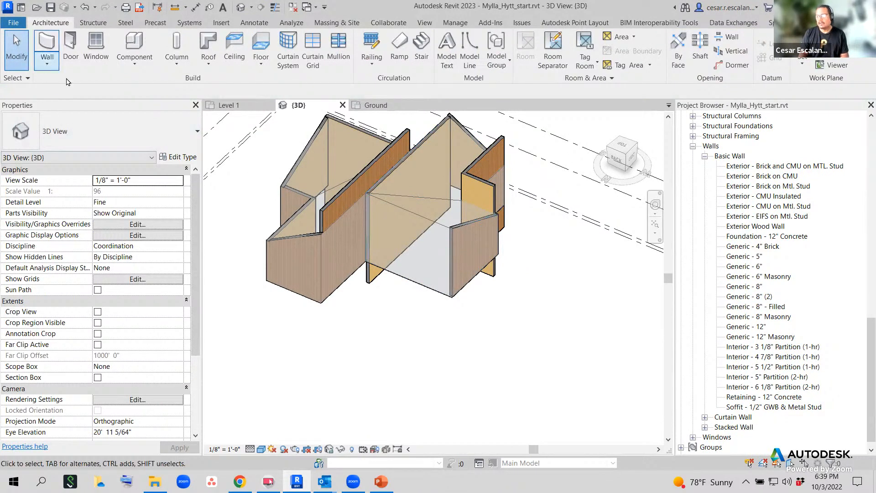
click(344, 191)
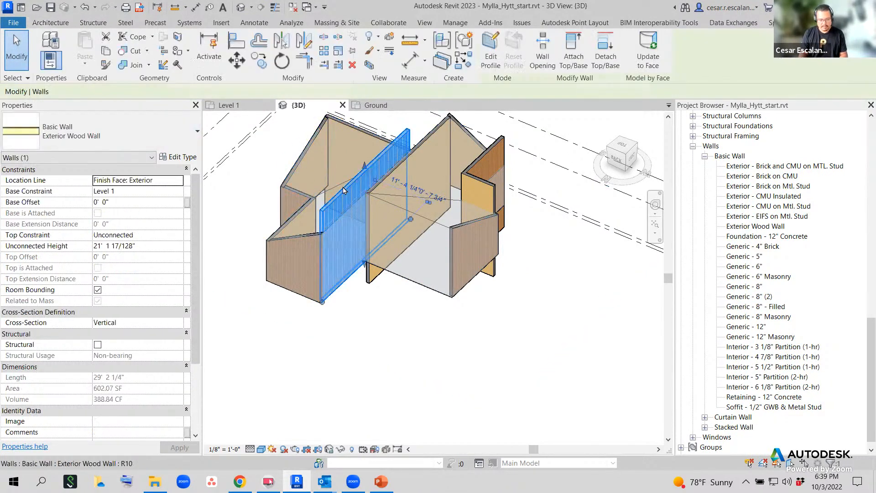
key(Delete)
click(492, 153)
key(Delete)
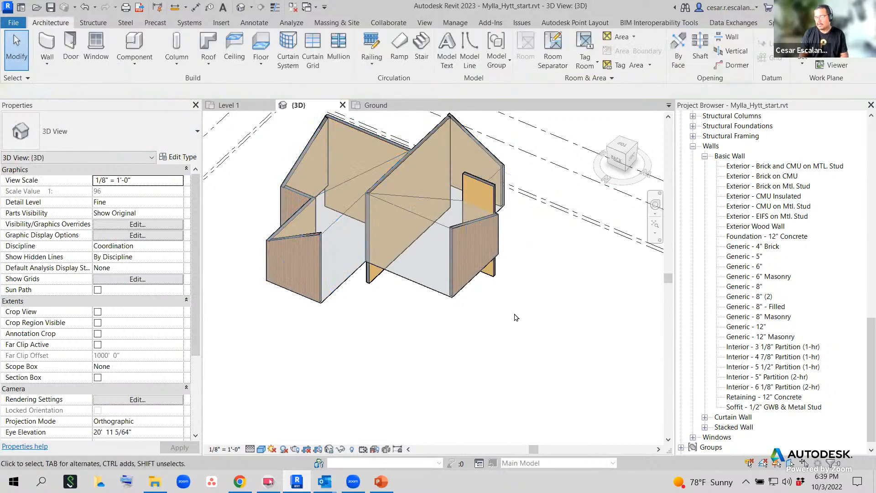
Delete the two remaining walls that extend below the bottom of the mass.
click(375, 279)
key(Delete)
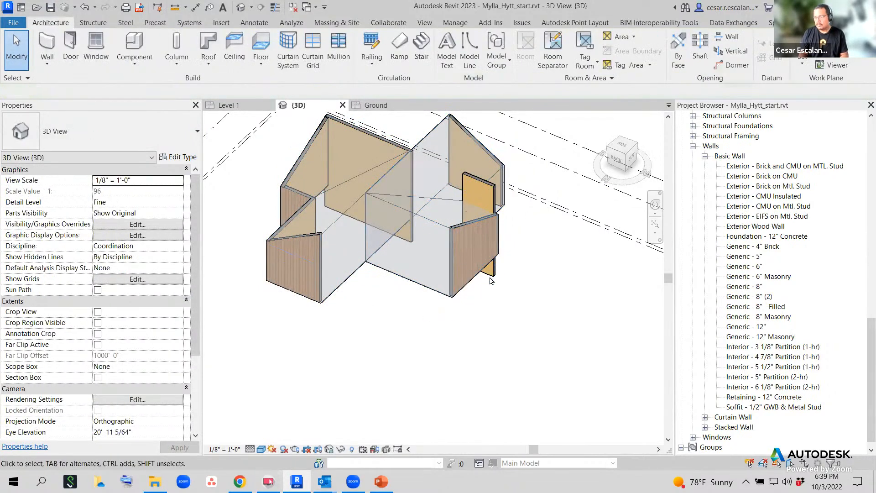
click(495, 277)
key(Delete)
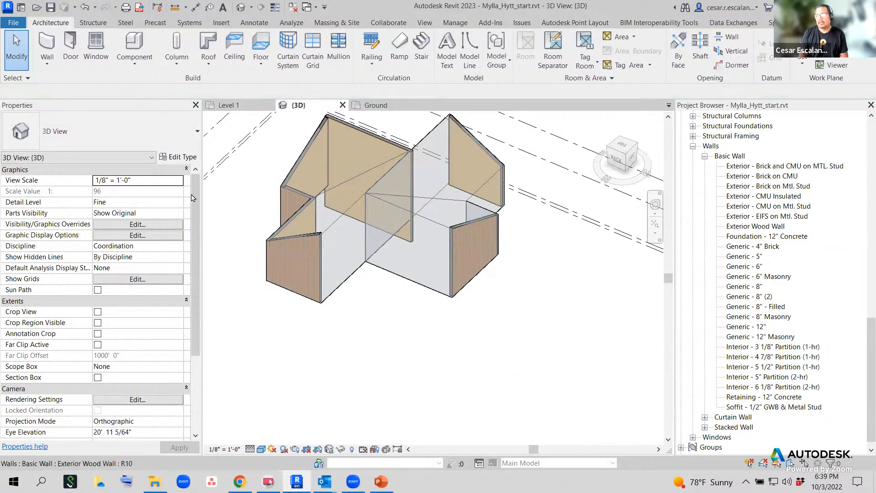
Place Exterior Wood Walls on three of the exposed mass faces using Wall by Face.
click(48, 44)
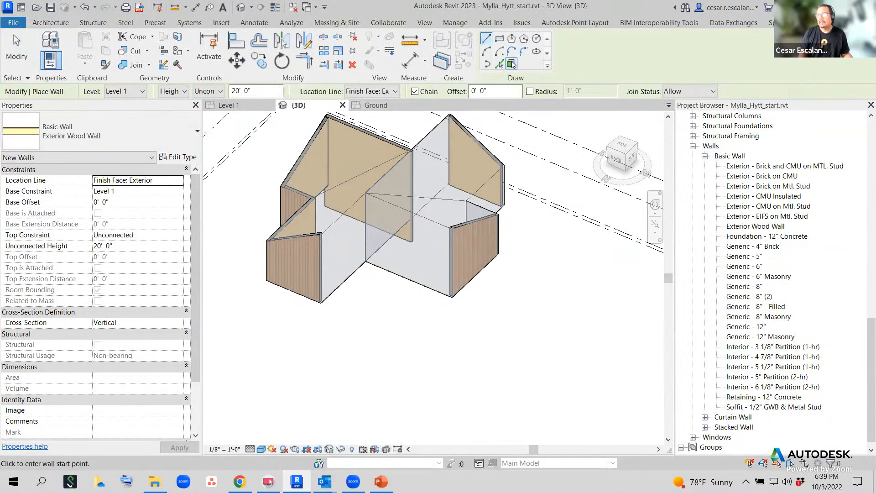
click(511, 63)
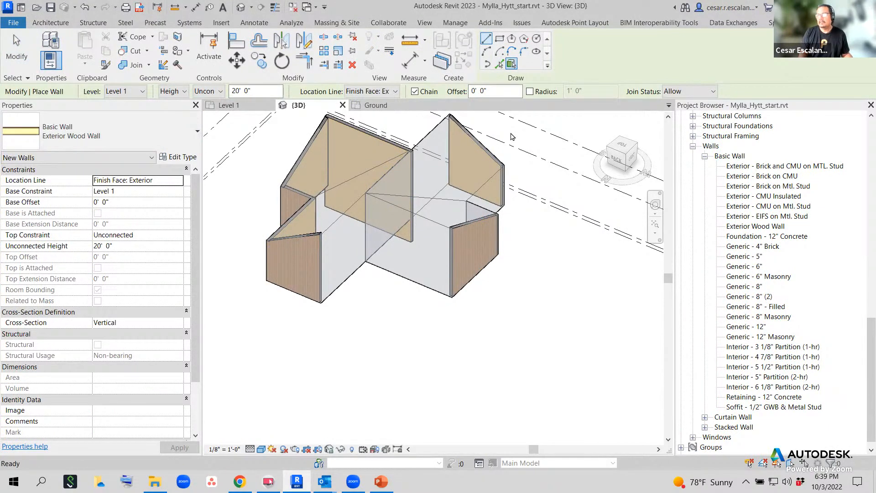
click(356, 267)
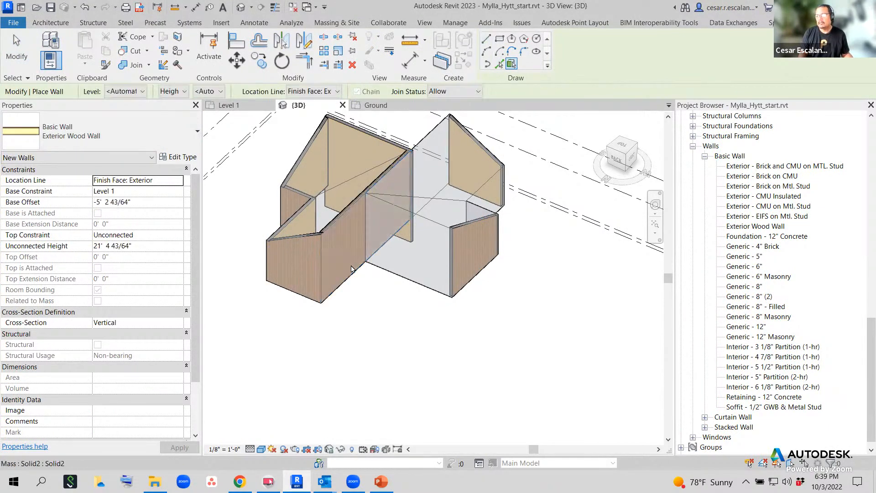
click(390, 272)
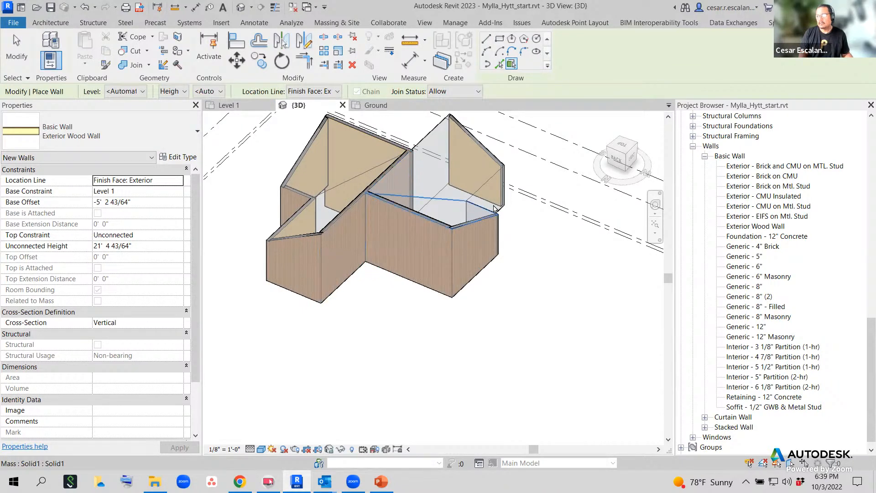
click(467, 228)
Place an Exterior Wood Wall by face on the uncovered long mass face at the opposite inner corner, and end the command.
shift+middle_drag(511, 269, 213, 298)
middle_drag(569, 231, 656, 229)
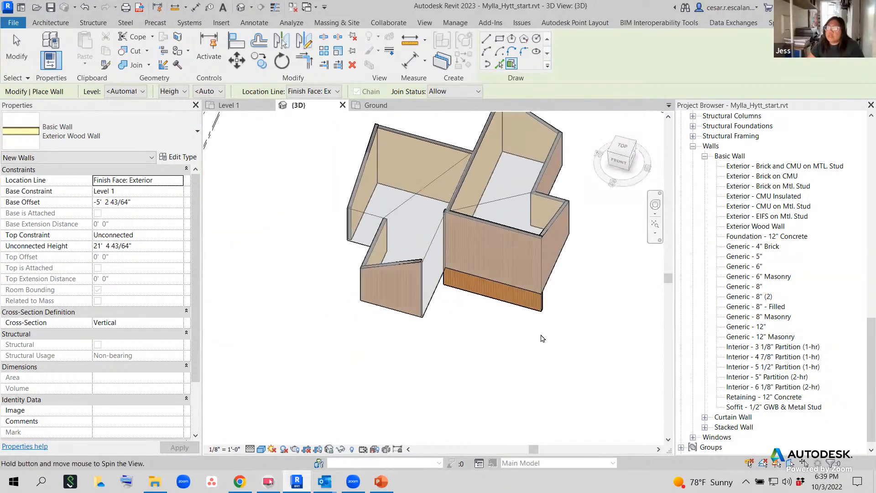
shift+middle_drag(541, 336, 491, 327)
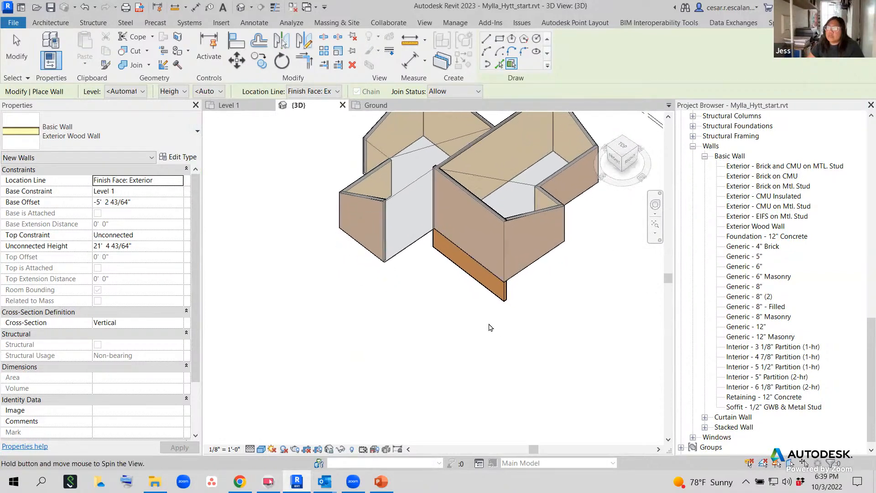
click(425, 243)
key(Escape)
key(Escape)
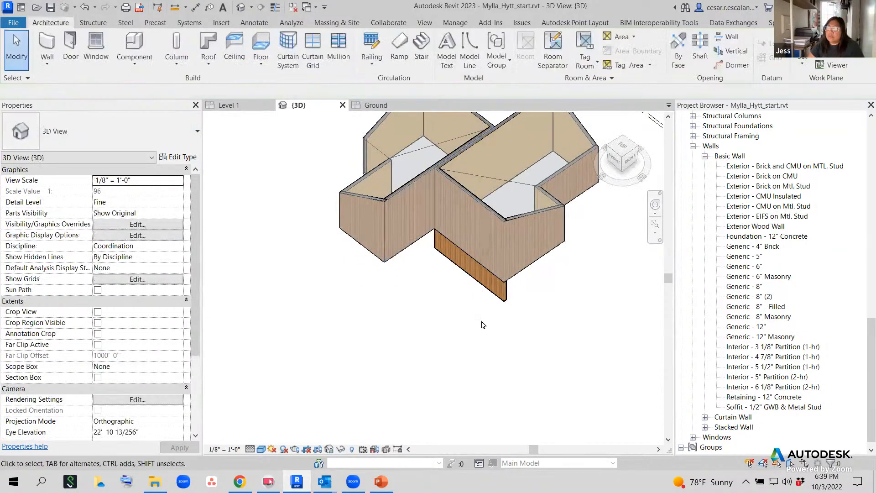
Raise the base of the 18' 7" long wall that hangs below its neighbours to the bottom edge of the mass, and clear the selection.
click(486, 281)
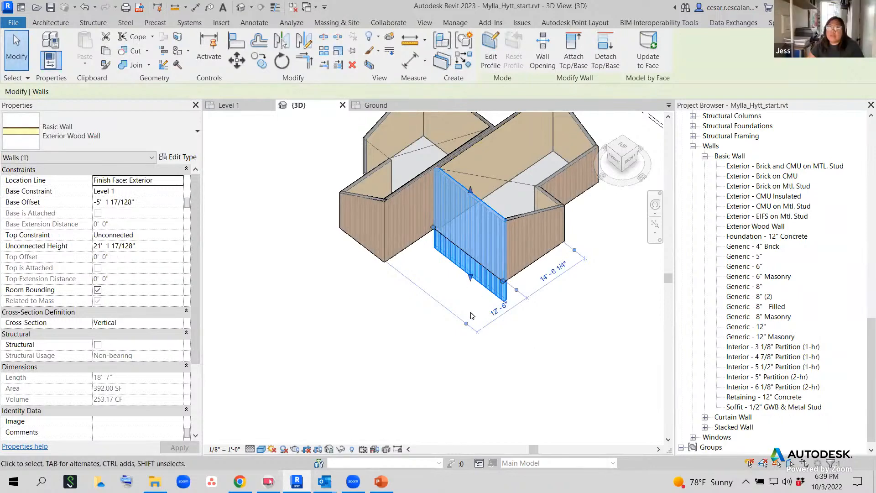
scroll(472, 278, up, 3)
drag(472, 274, 483, 242)
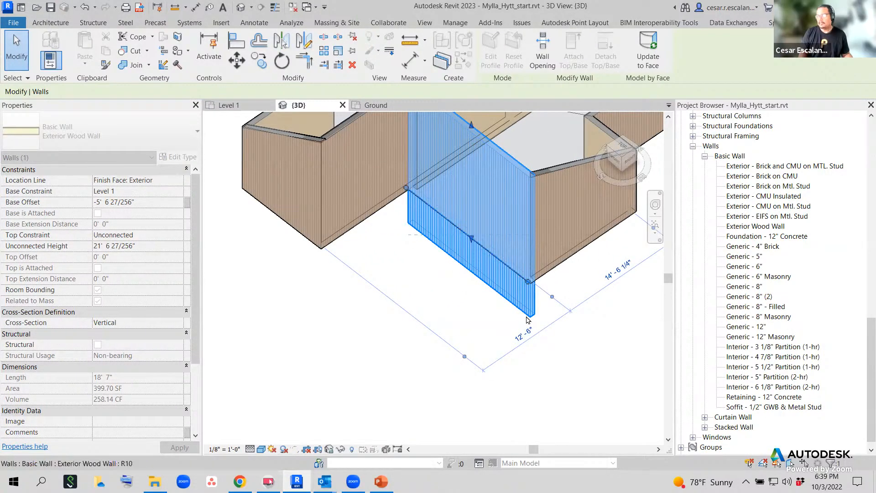
click(542, 367)
Place an Exterior Wood Wall by face on the remaining narrow mass face with a Base Offset of 0' 0", and end the command.
shift+middle_drag(541, 368, 448, 315)
middle_drag(492, 399, 494, 343)
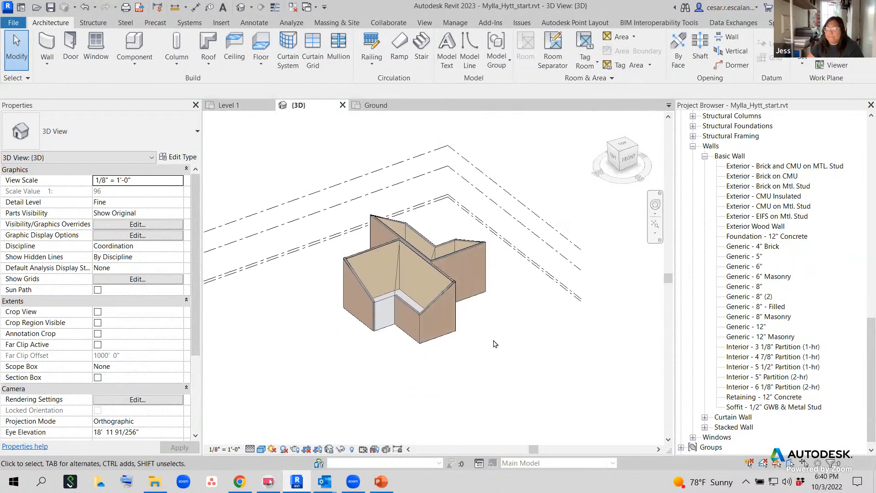
scroll(375, 363, up, 1)
shift+middle_drag(399, 389, 426, 372)
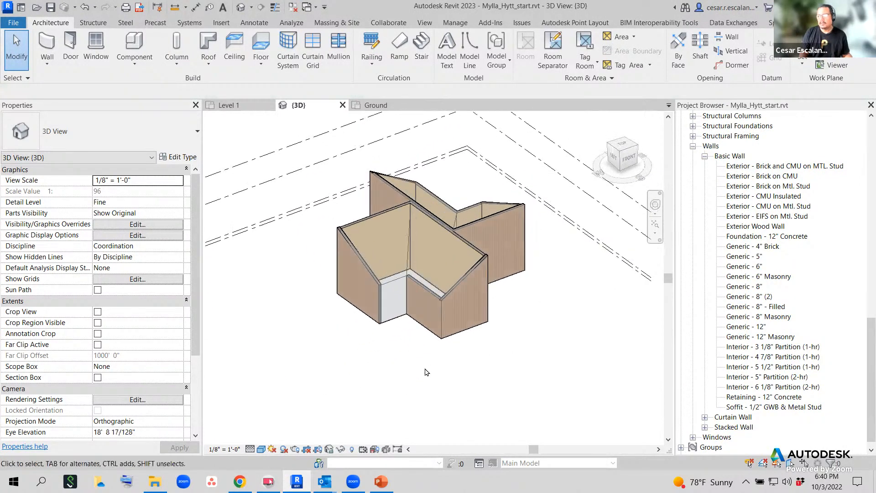
click(47, 64)
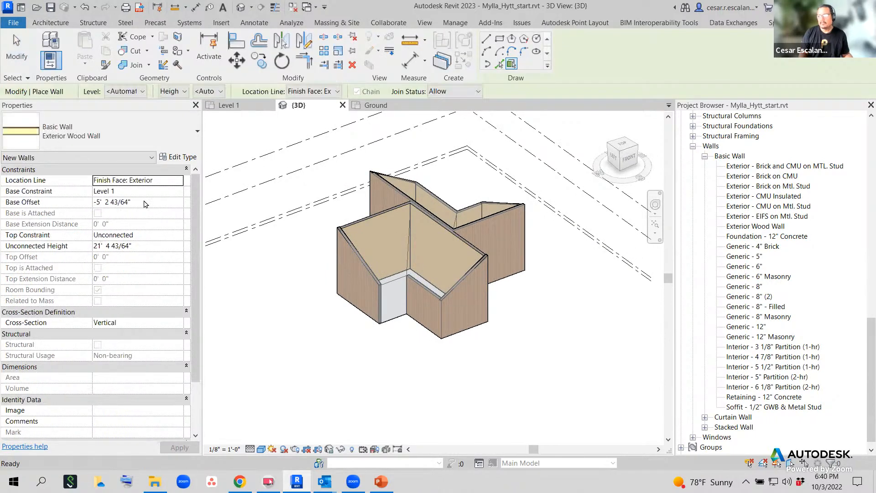
click(145, 203)
text(0'  0)
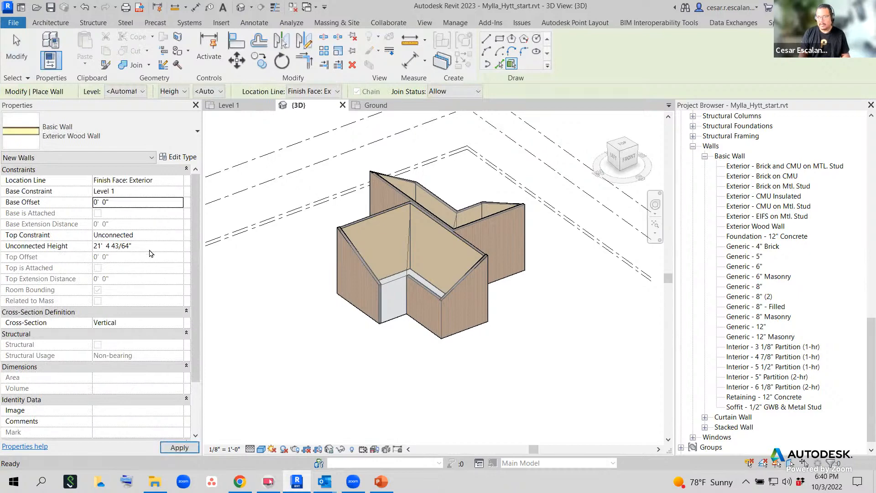
click(154, 246)
text(0)
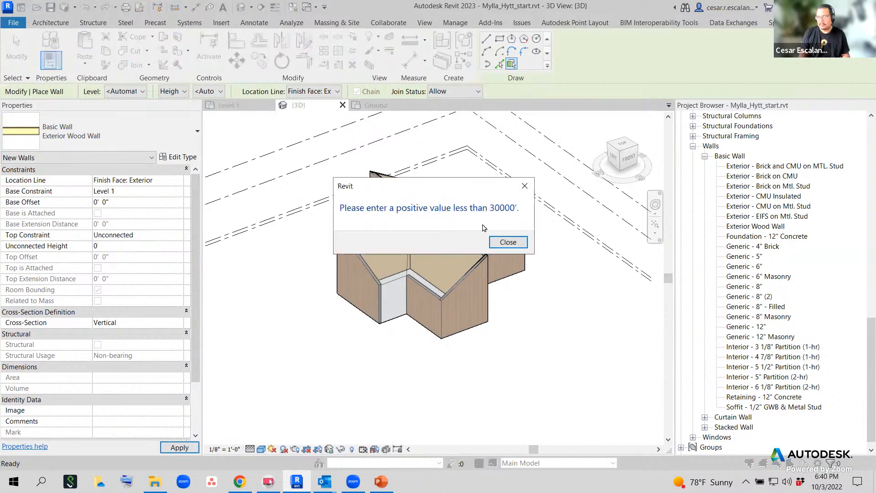
key(Return)
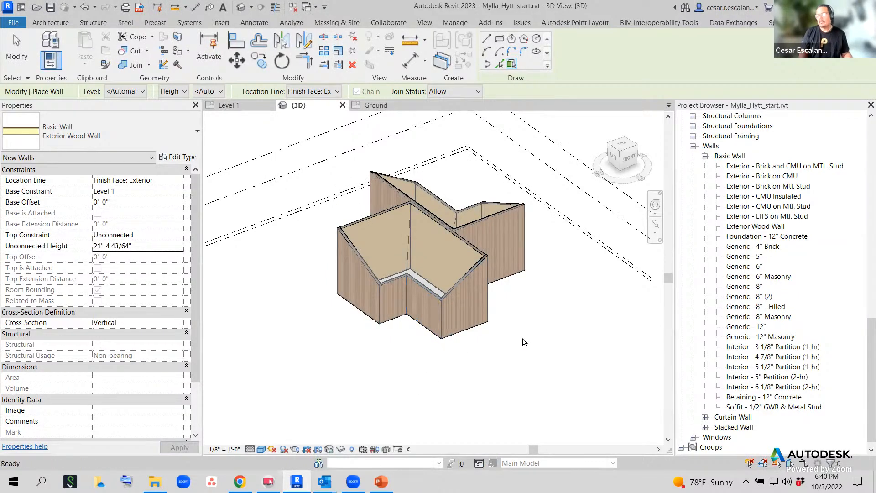
key(Escape)
key(Escape)
Examine the complete set of exterior walls from around the building for remaining gaps or overhangs.
shift+middle_drag(524, 342, 434, 307)
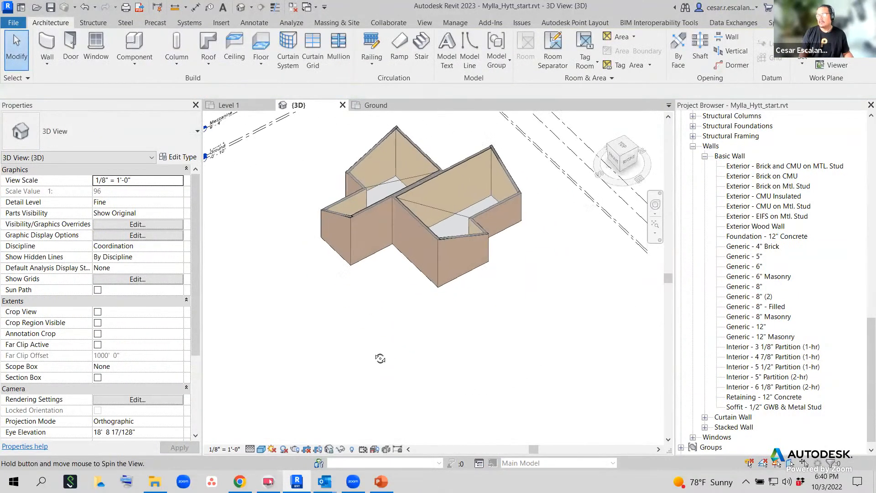
shift+middle_drag(524, 260, 521, 349)
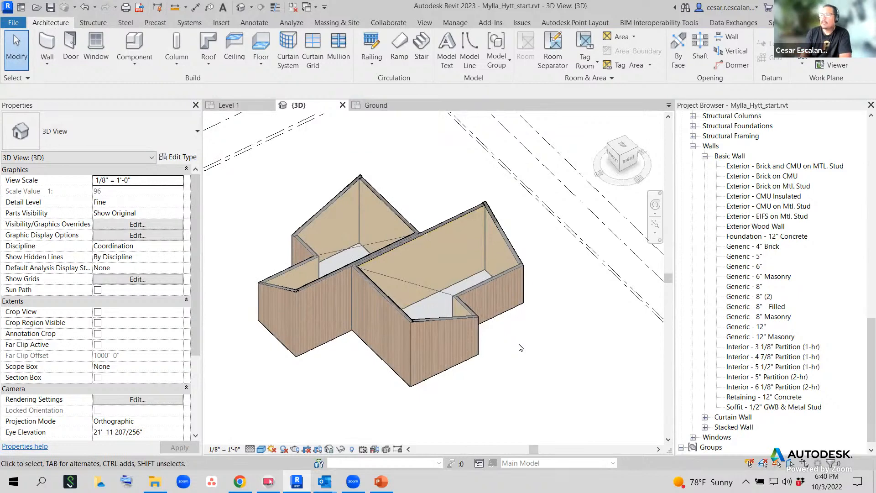
scroll(521, 348, down, 3)
scroll(343, 390, up, 4)
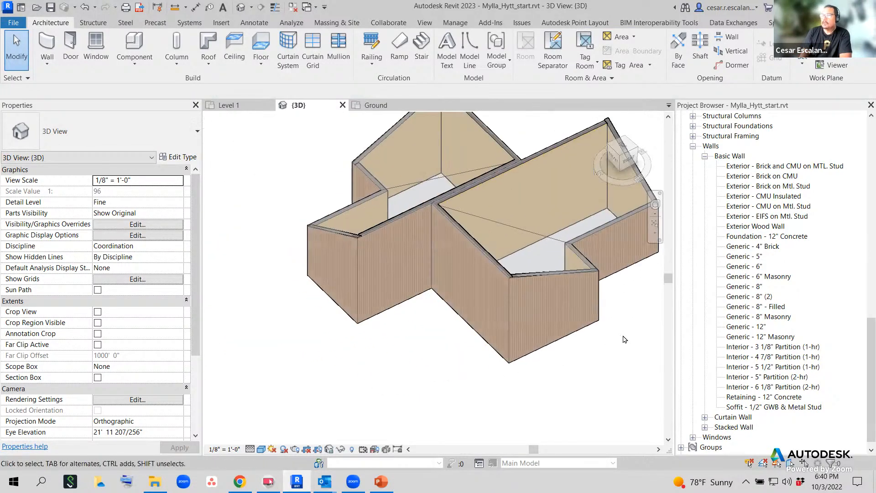
middle_drag(441, 413, 345, 459)
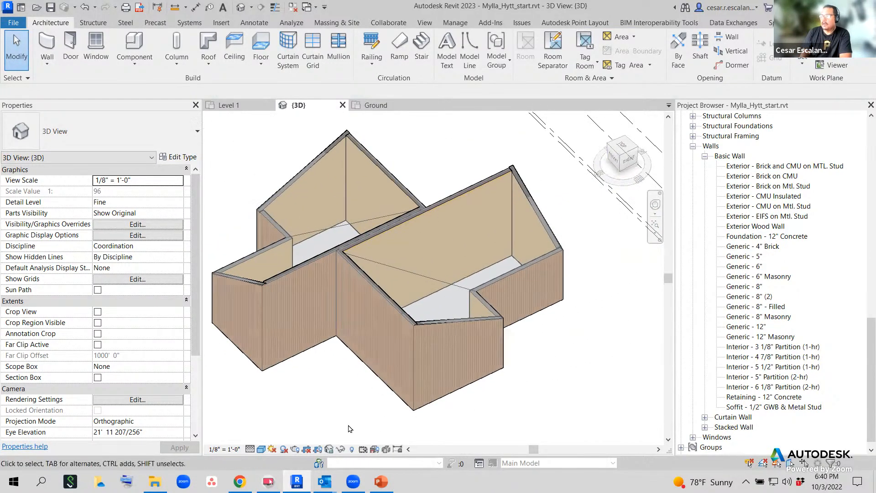
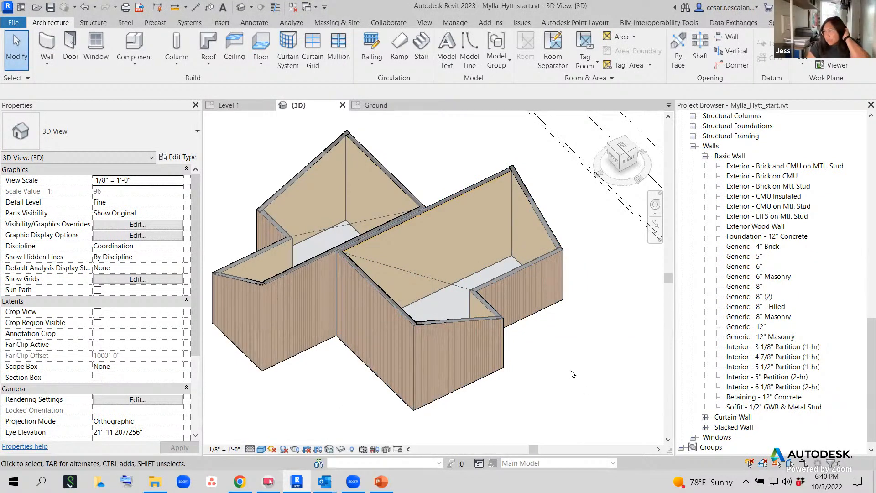
middle_drag(555, 347, 579, 343)
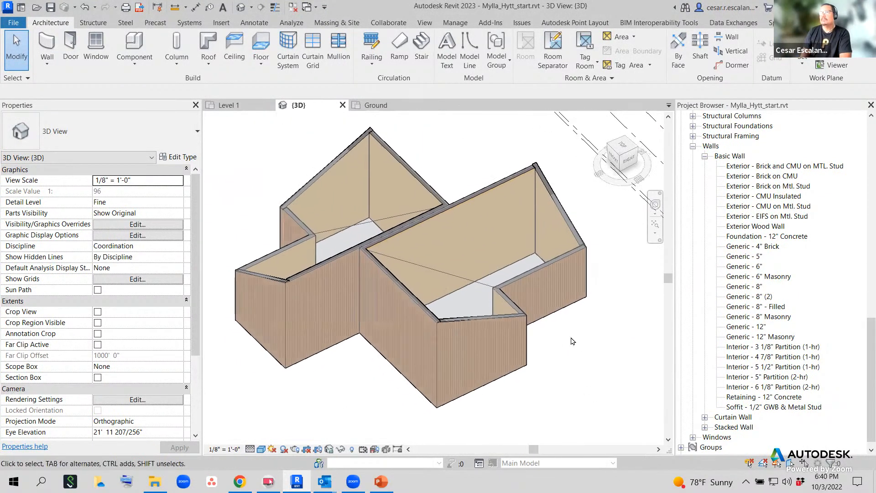
scroll(572, 339, down, 1)
scroll(532, 365, up, 1)
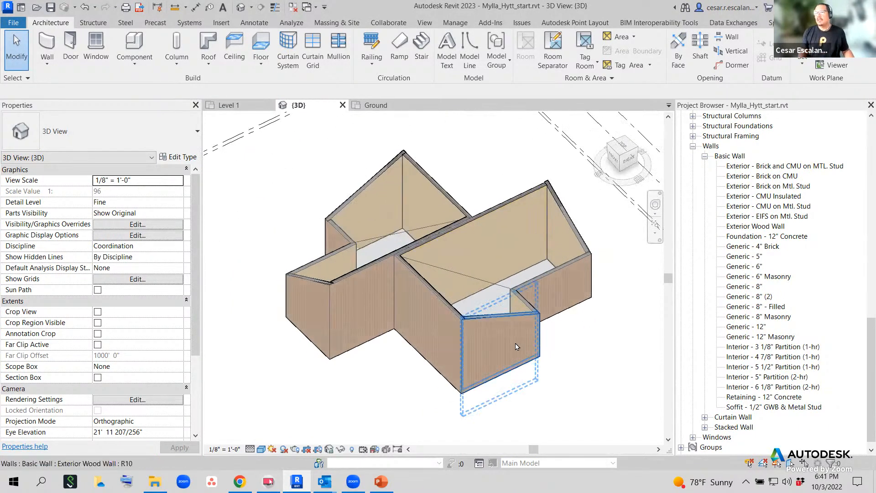
Inspect the bottom edges and corner joins of the walls around the narrow recess and the sloped-top ends up close.
shift+middle_drag(511, 335, 509, 276)
scroll(462, 337, up, 4)
scroll(496, 293, down, 5)
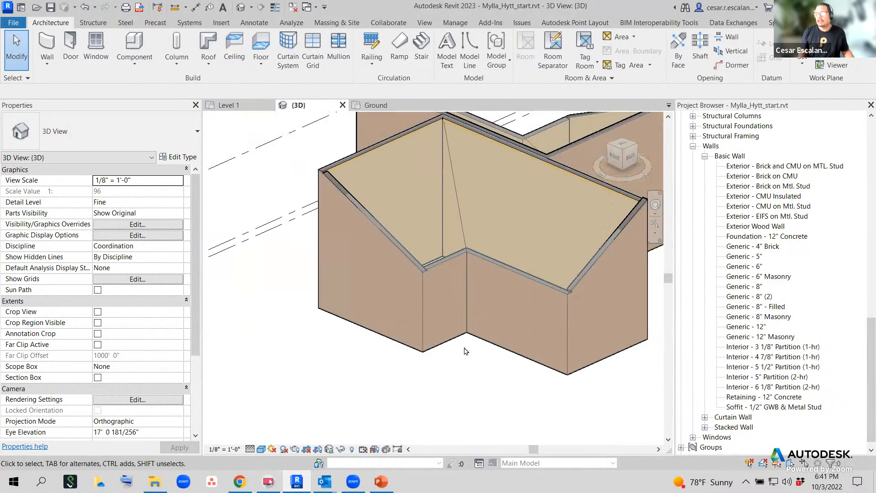
scroll(426, 297, up, 5)
middle_drag(375, 293, 440, 199)
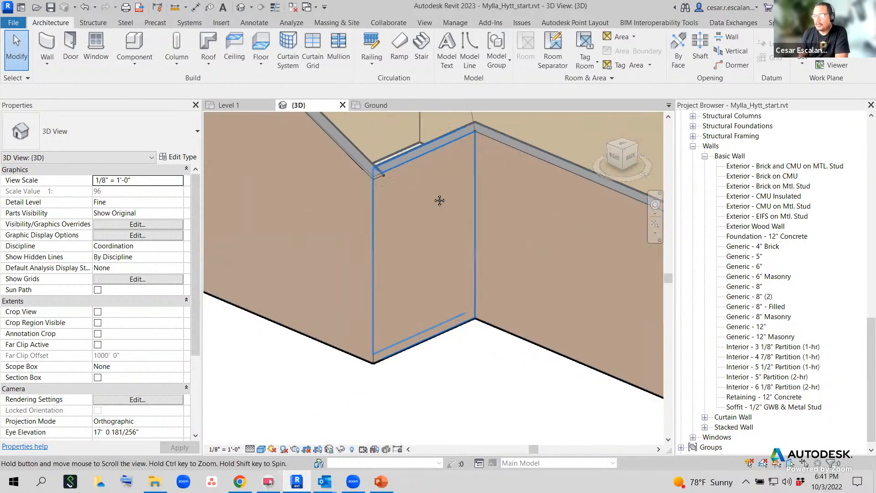
scroll(434, 371, up, 2)
middle_drag(443, 349, 306, 451)
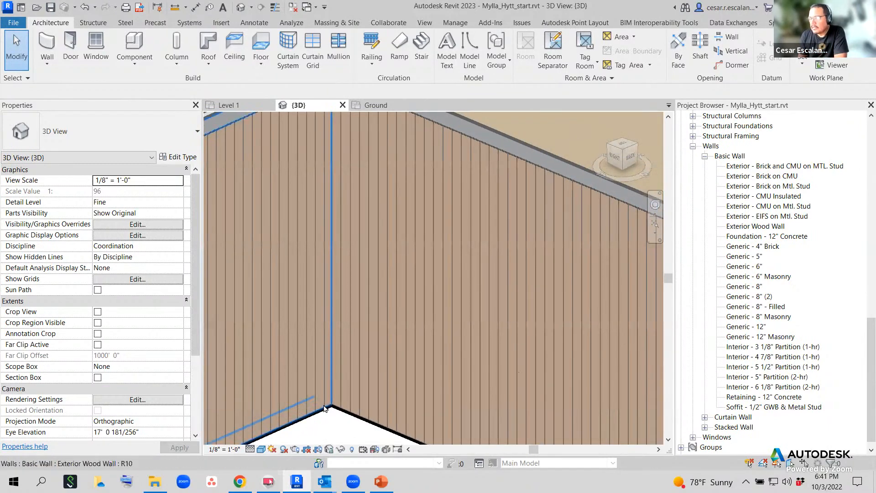
scroll(326, 405, down, 1)
middle_drag(515, 354, 346, 312)
scroll(348, 313, down, 1)
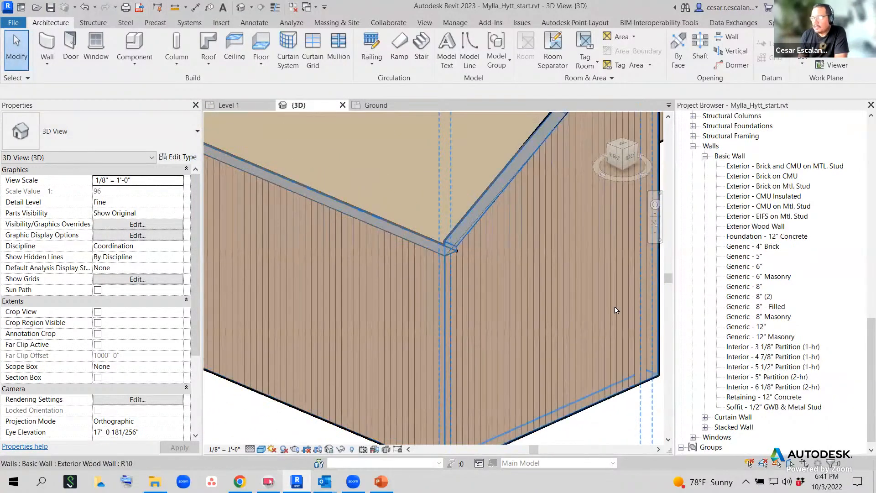
middle_drag(616, 310, 385, 438)
middle_drag(493, 254, 648, 224)
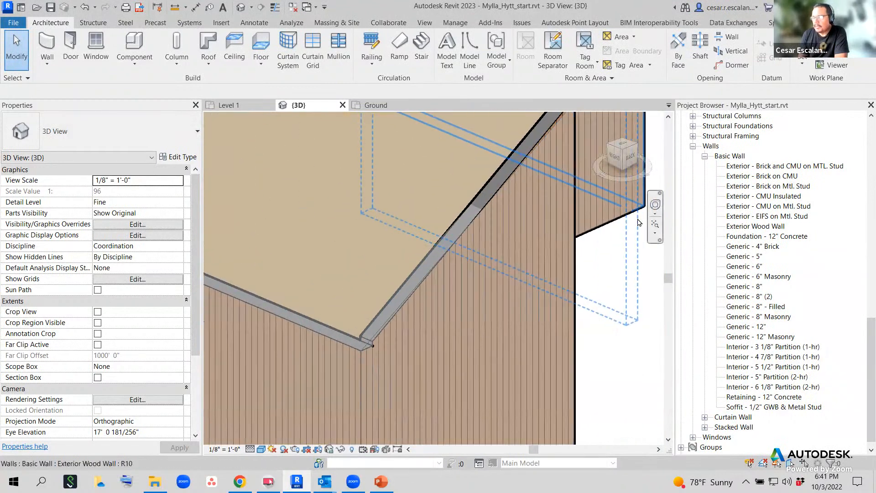
scroll(637, 221, down, 2)
scroll(454, 374, down, 1)
middle_drag(452, 376, 624, 315)
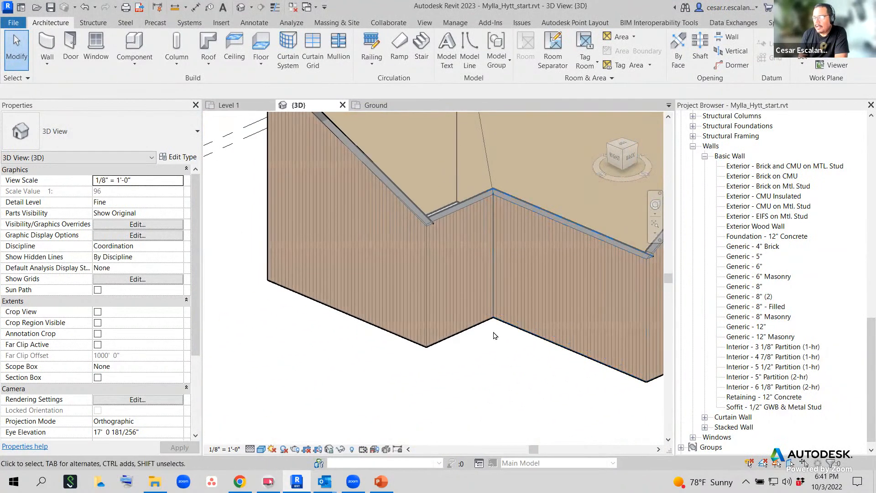
middle_drag(344, 327, 372, 331)
scroll(511, 303, up, 2)
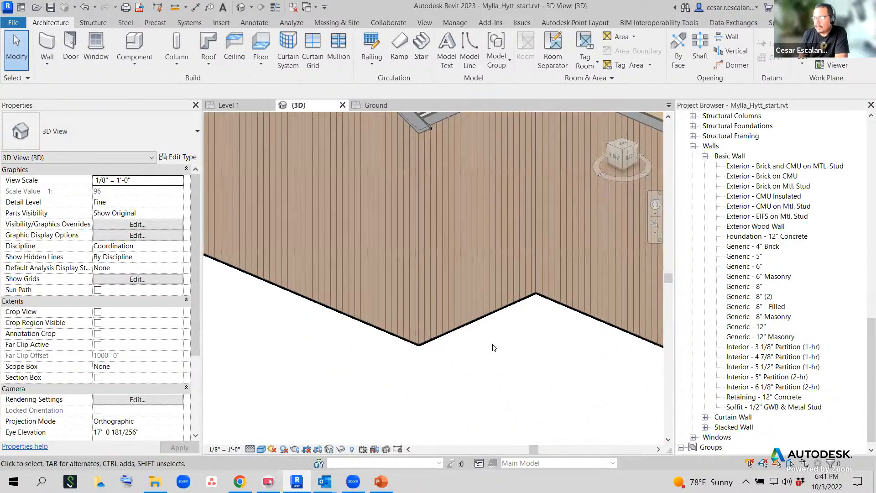
Inspect the bottom edges of the recessed walls and the top corner joins of the adjoining sloped-top end wall.
middle_drag(496, 343, 360, 393)
scroll(354, 388, down, 2)
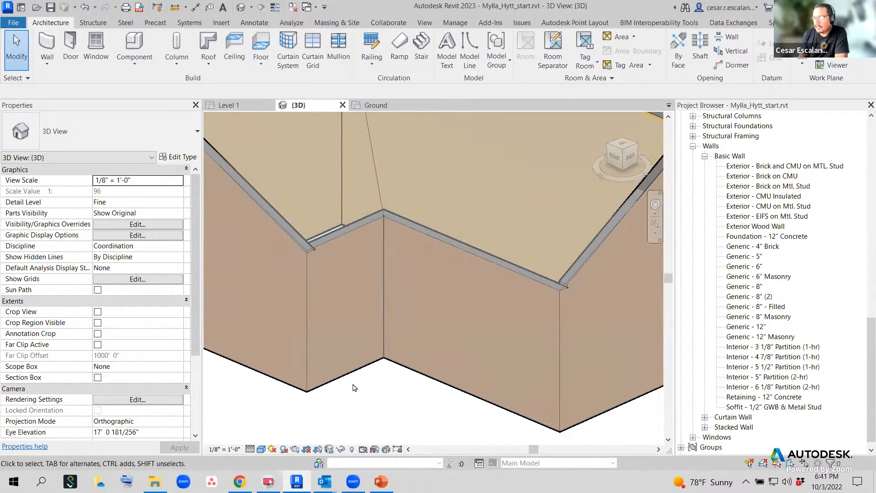
middle_drag(576, 404, 462, 445)
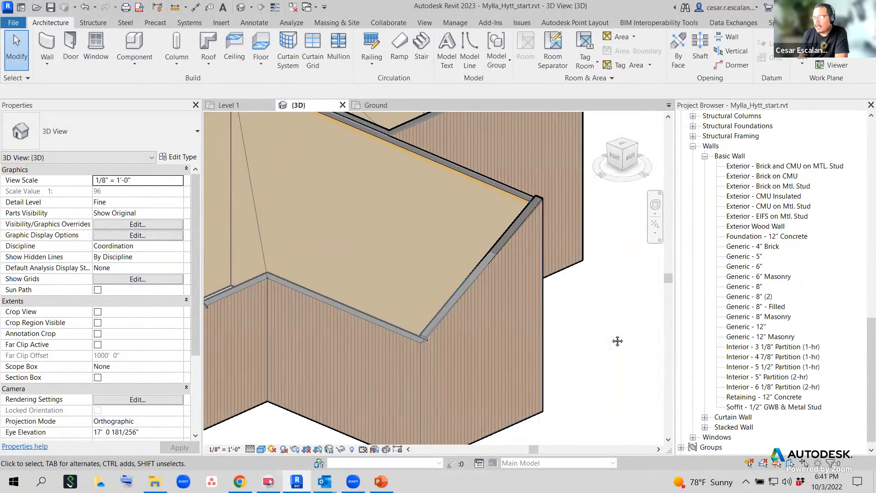
middle_drag(618, 341, 591, 465)
middle_drag(580, 275, 616, 138)
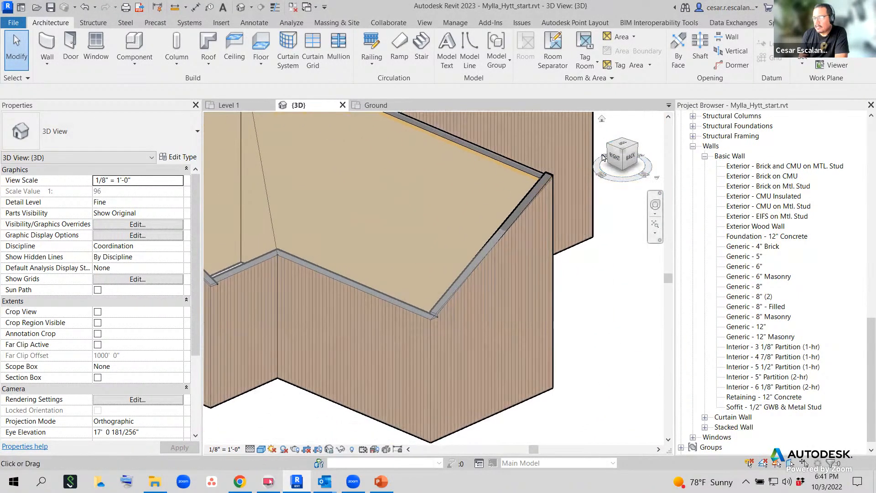
scroll(554, 278, up, 5)
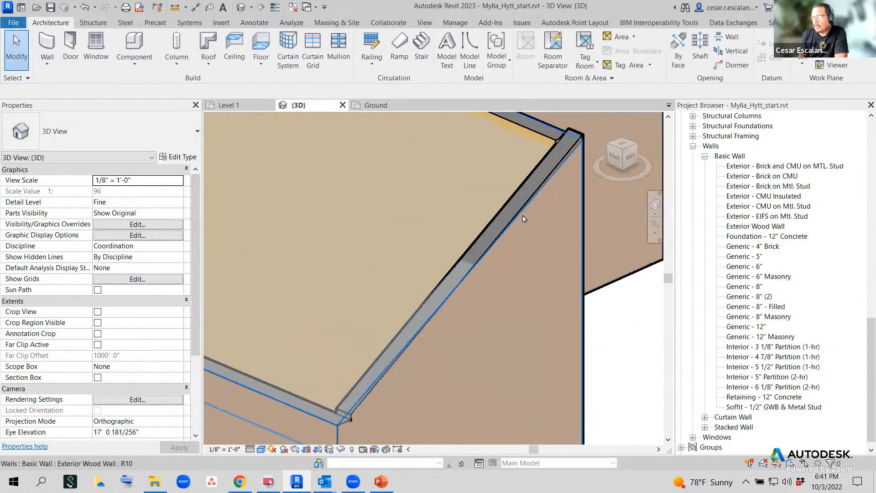
scroll(551, 276, down, 5)
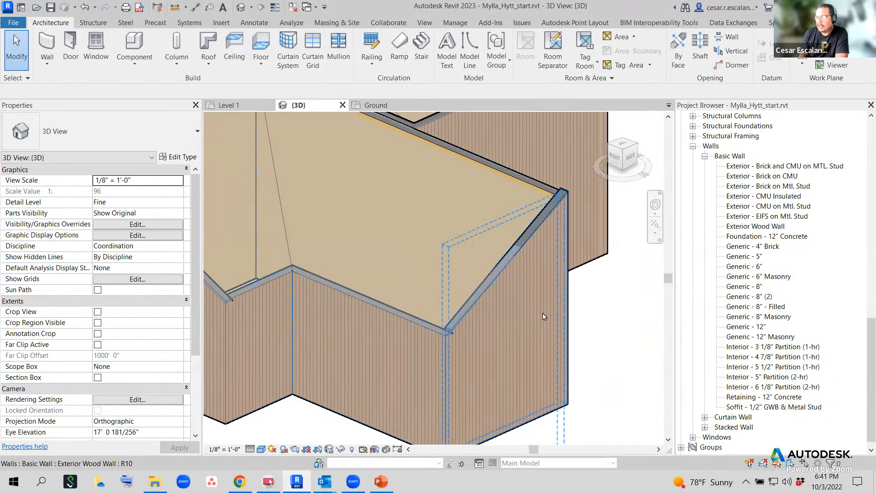
Examine how the wall tops meet each other and the mass at the narrow recess and the neighbouring low corner.
middle_drag(292, 315, 536, 261)
scroll(362, 248, up, 2)
scroll(536, 261, down, 1)
middle_drag(455, 288, 540, 326)
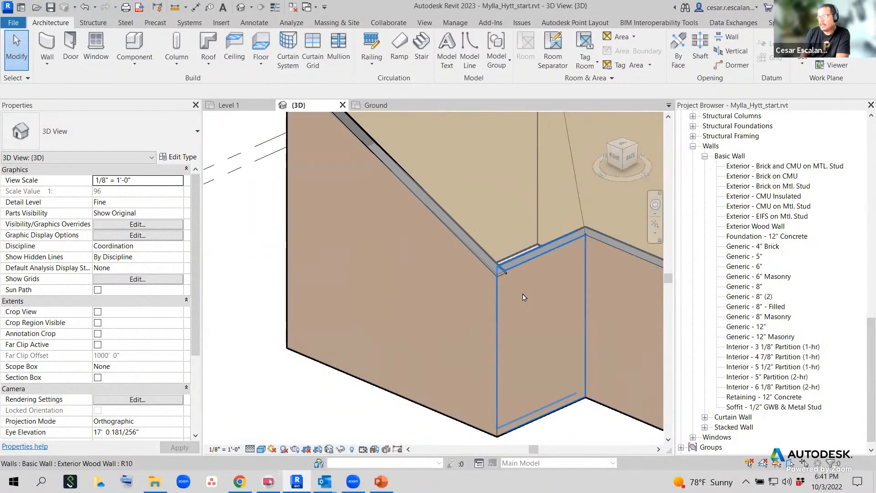
click(474, 261)
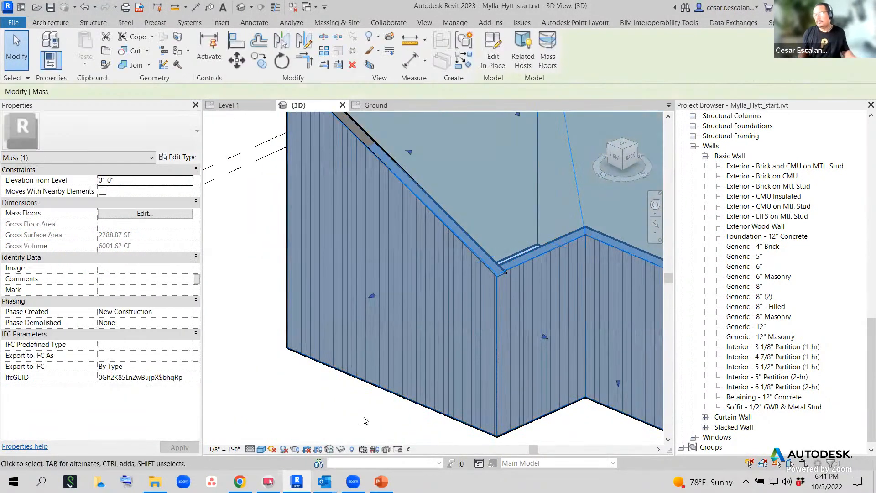
click(356, 427)
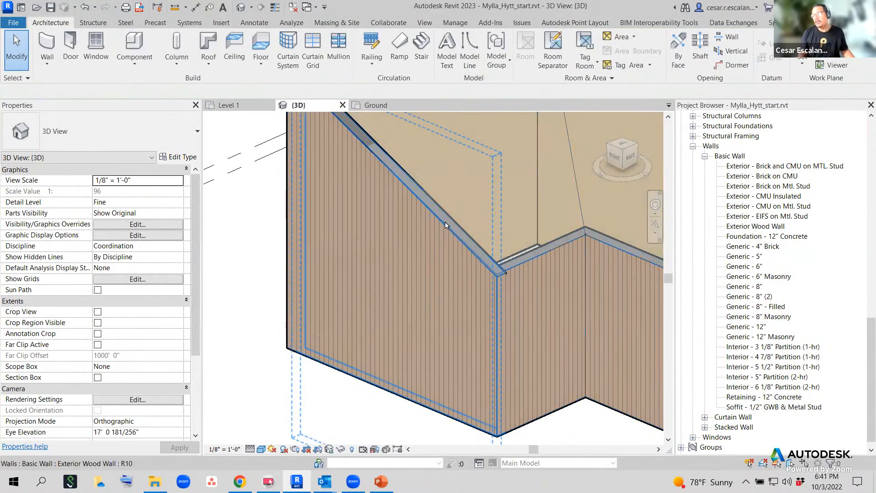
middle_drag(451, 266, 333, 263)
scroll(468, 302, down, 3)
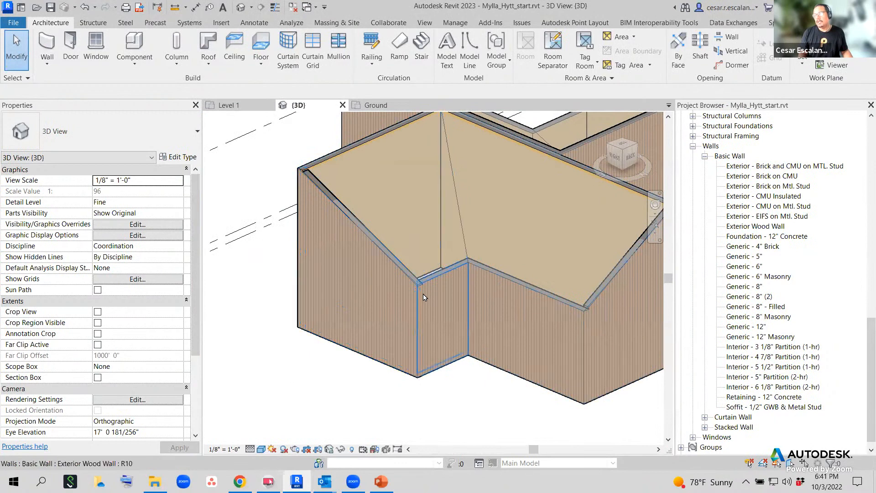
scroll(424, 295, up, 2)
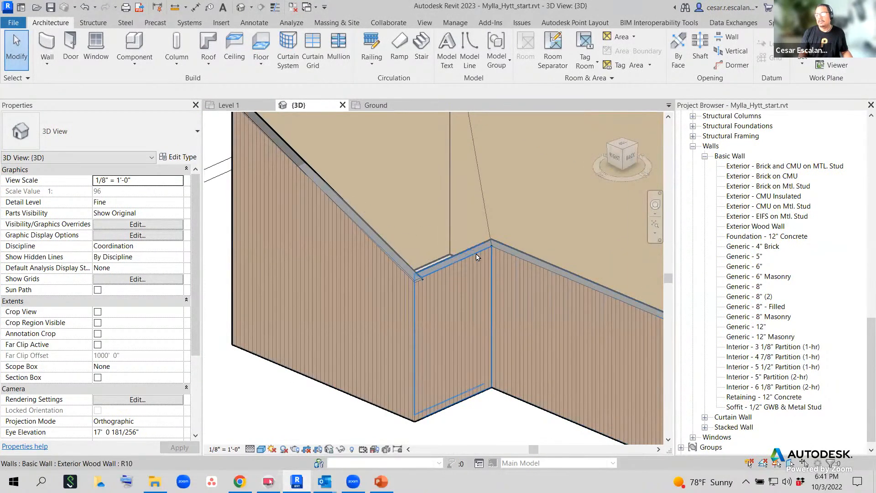
scroll(410, 283, down, 3)
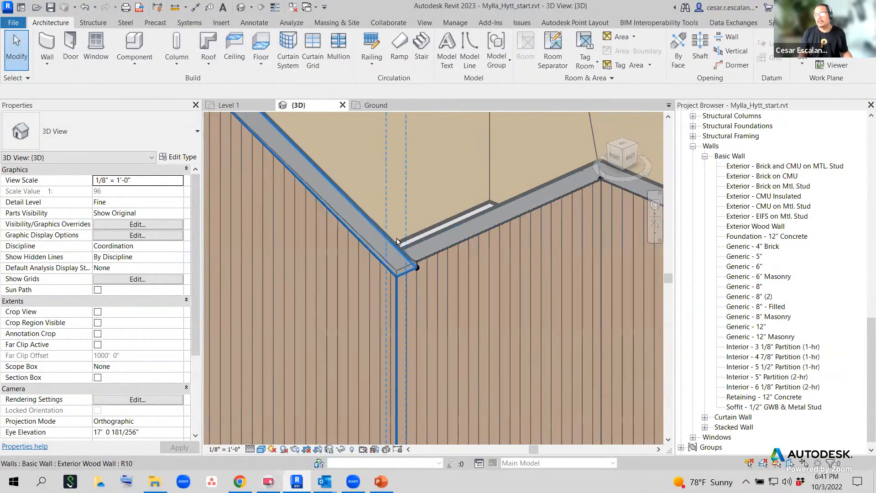
scroll(411, 262, up, 4)
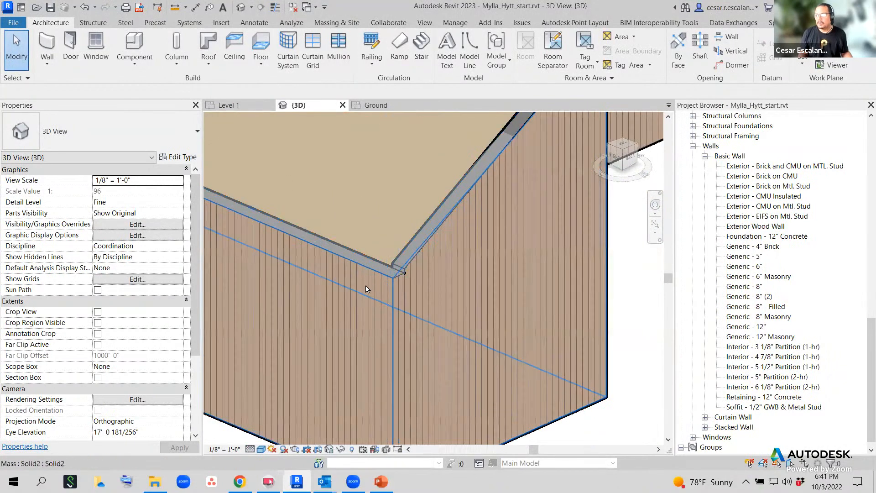
scroll(566, 329, down, 6)
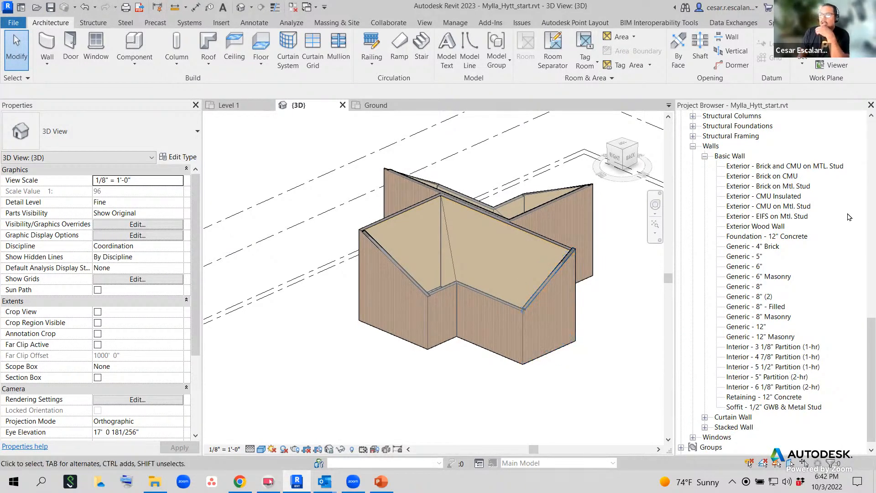
middle_drag(442, 437, 405, 432)
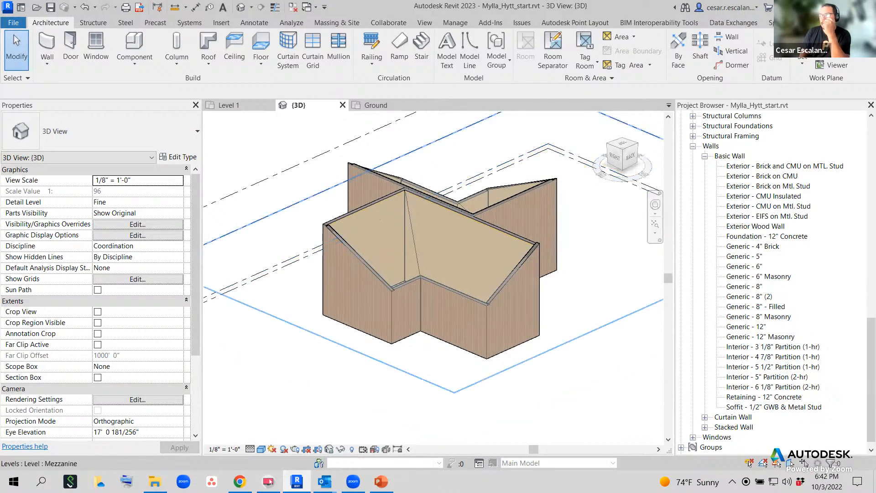
click(827, 23)
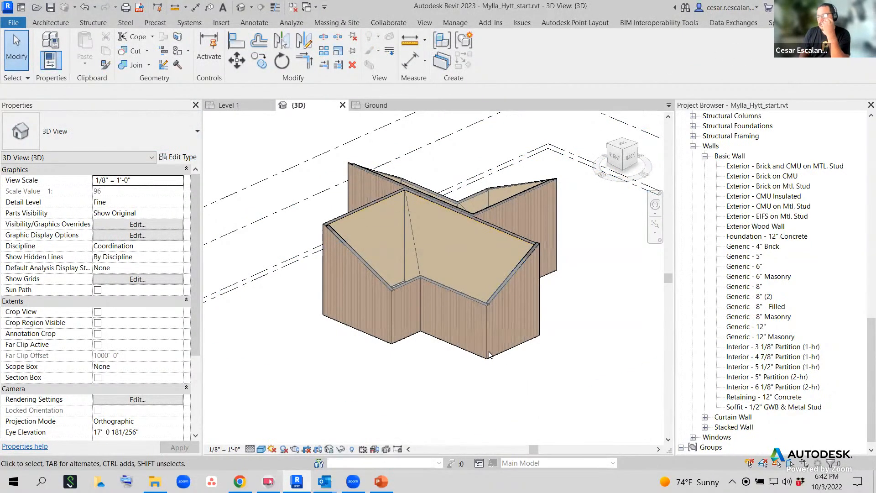
click(514, 341)
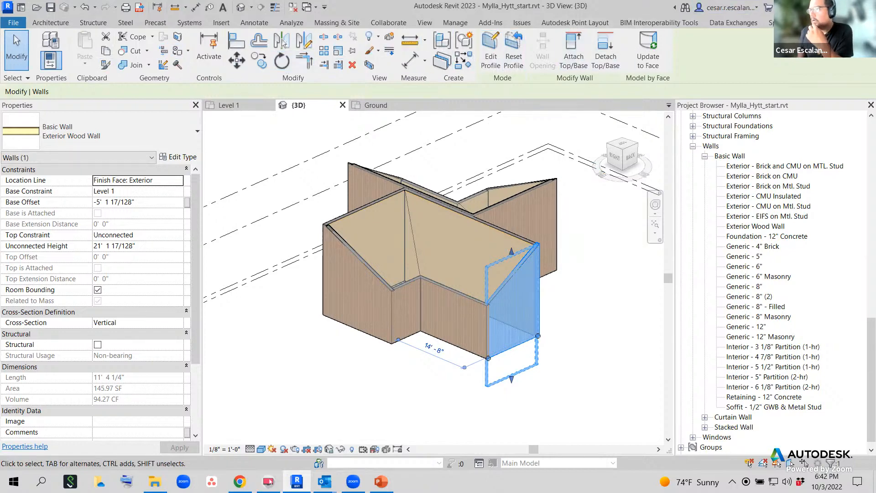
click(425, 22)
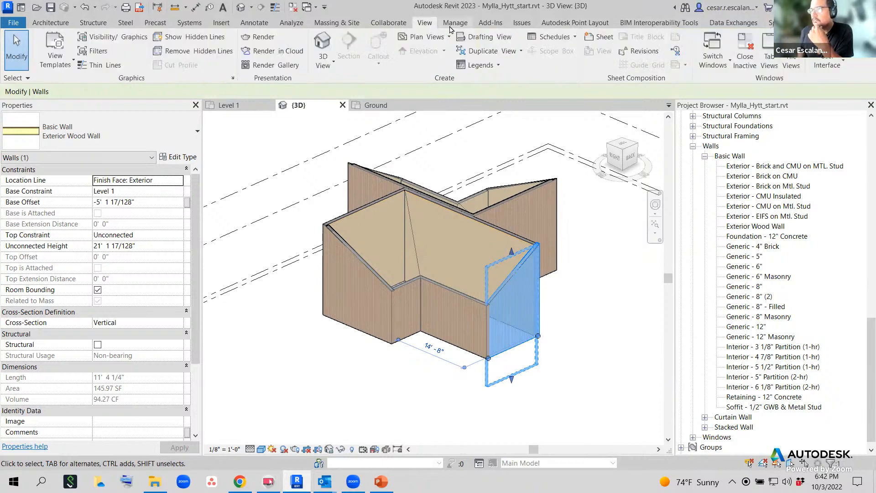
click(825, 23)
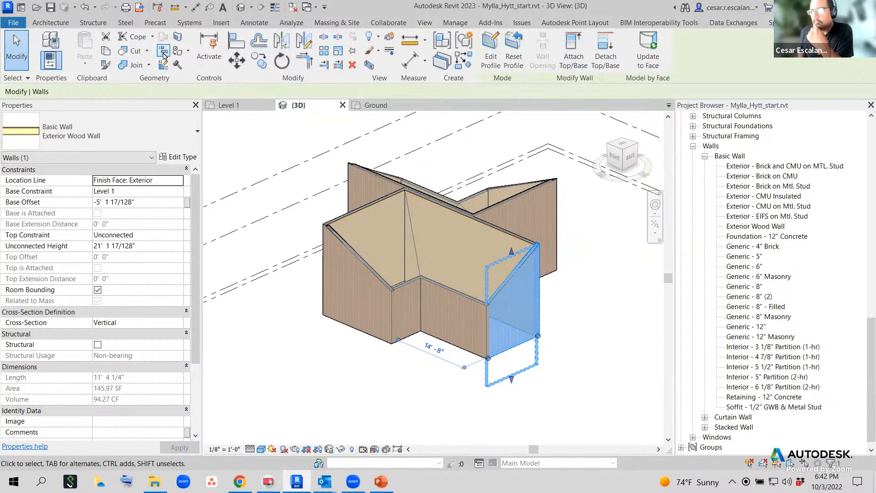
click(164, 52)
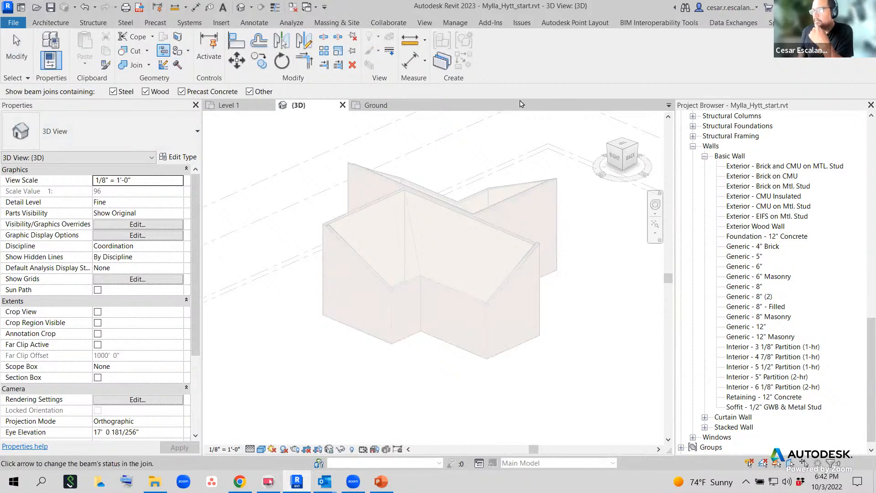
key(Escape)
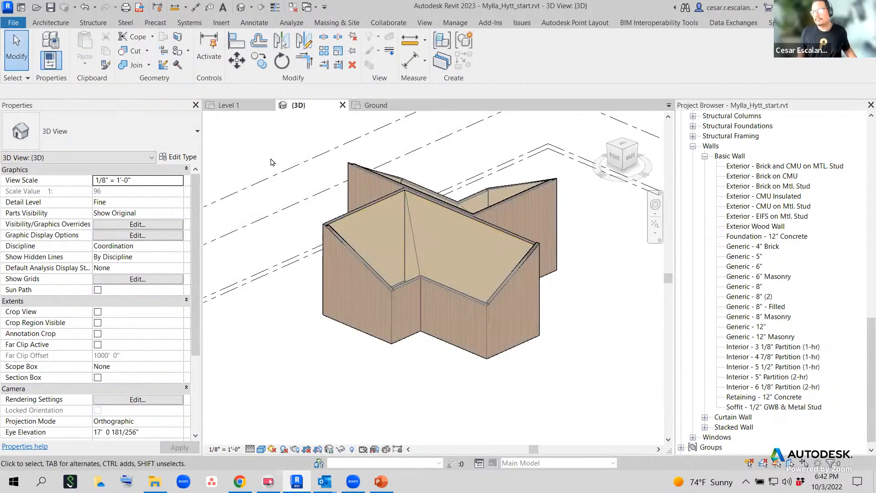
click(163, 65)
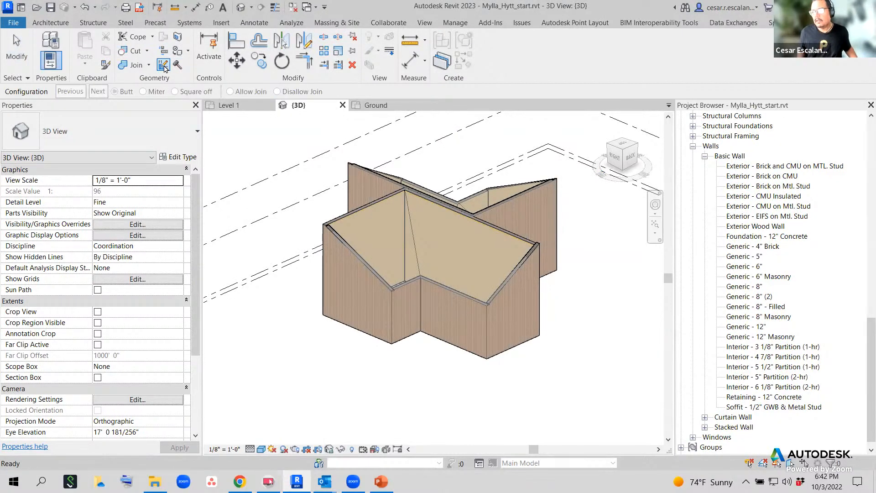
key(Escape)
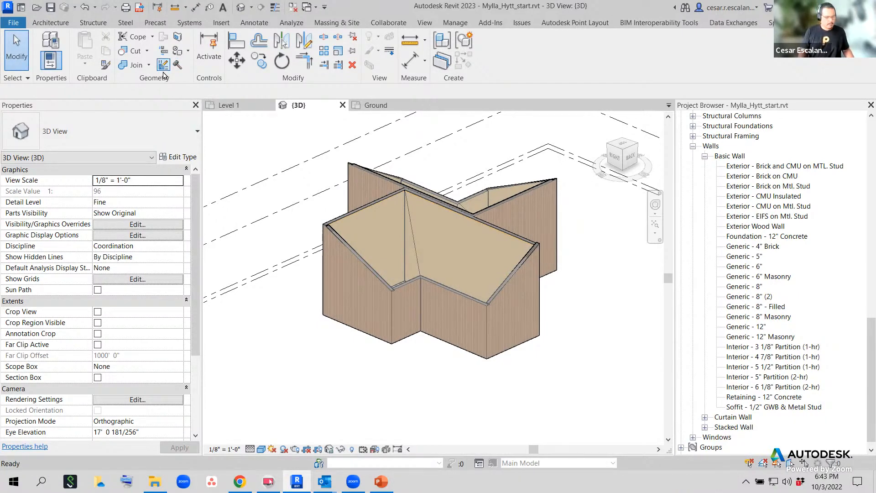
Annotate the screen with a red circle around the Wall Joins command and a line to the label "Wall Joins", and clear the markup.
key(ctrl+2)
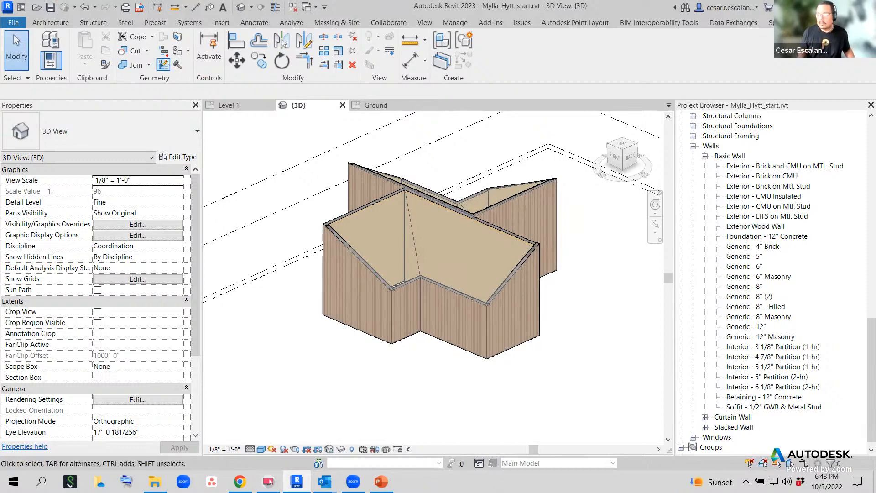
mouse_move(152, 61)
mouse_down()
mouse_move(170, 79)
mouse_move(172, 48)
mouse_up()
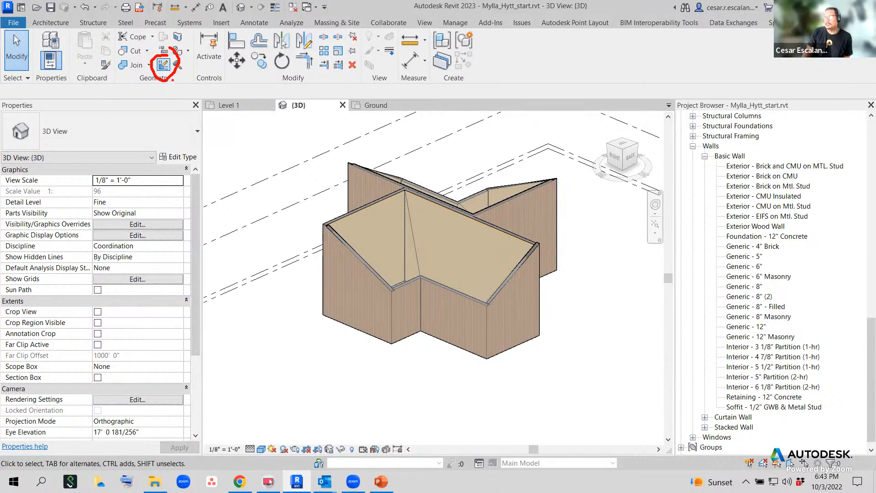
drag(172, 81, 252, 147)
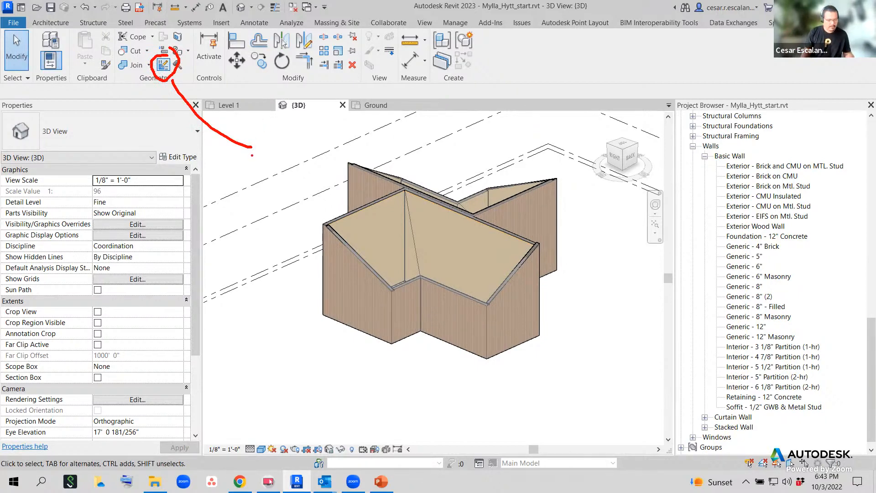
text(t)
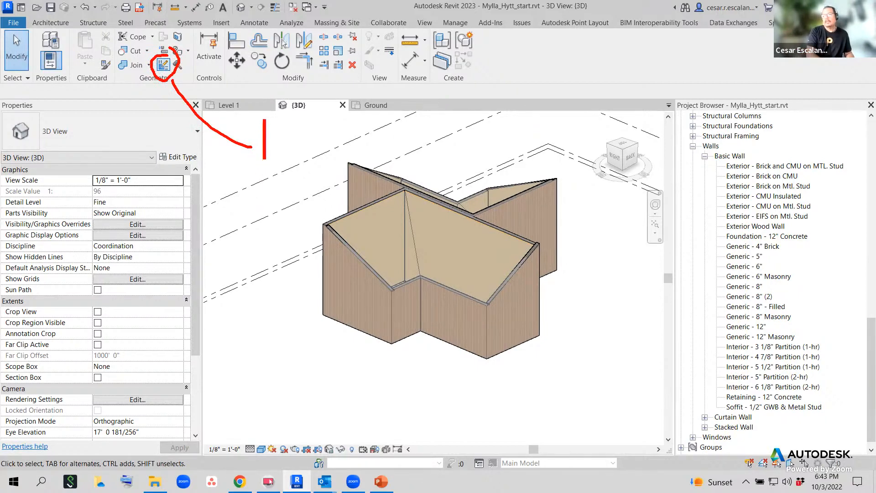
text(Wall Joins)
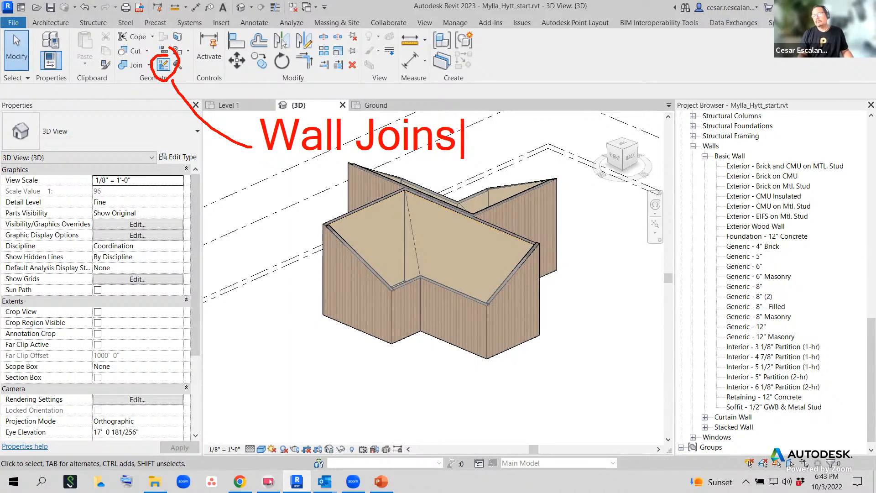
key(Escape)
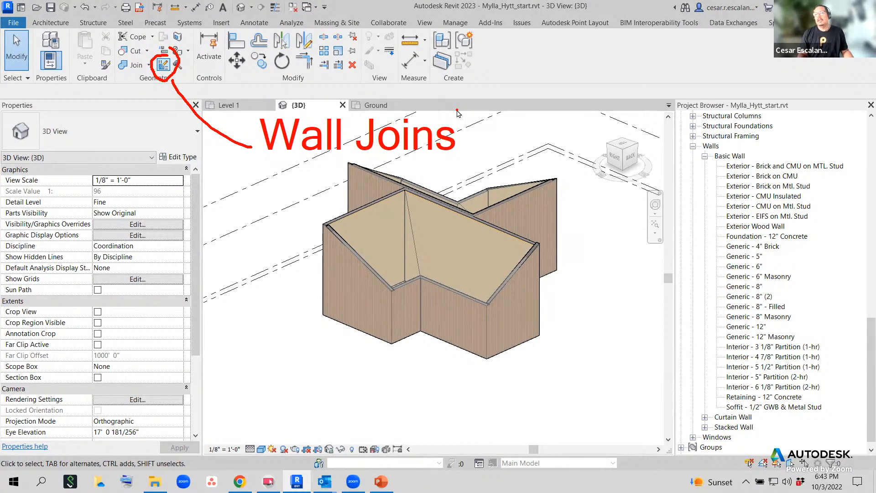
Inspect the top corner join between the sloped-top end wall and the adjoining low wall up close.
scroll(514, 329, up, 2)
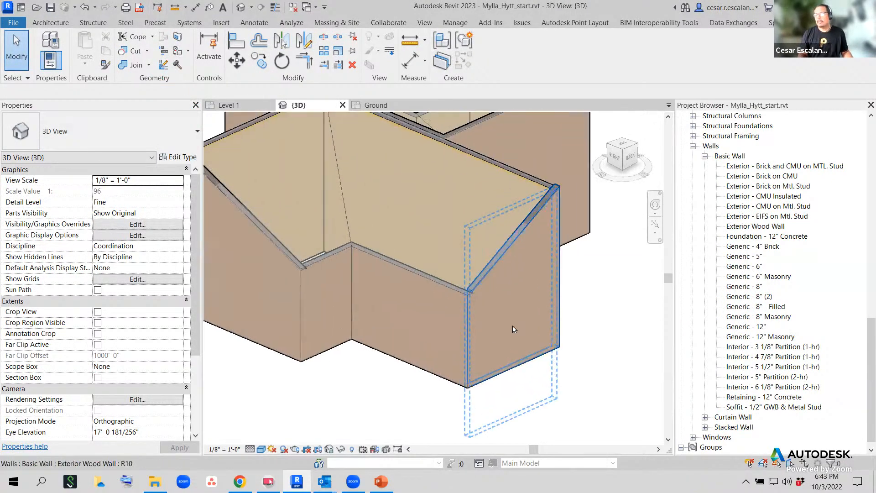
scroll(514, 329, down, 4)
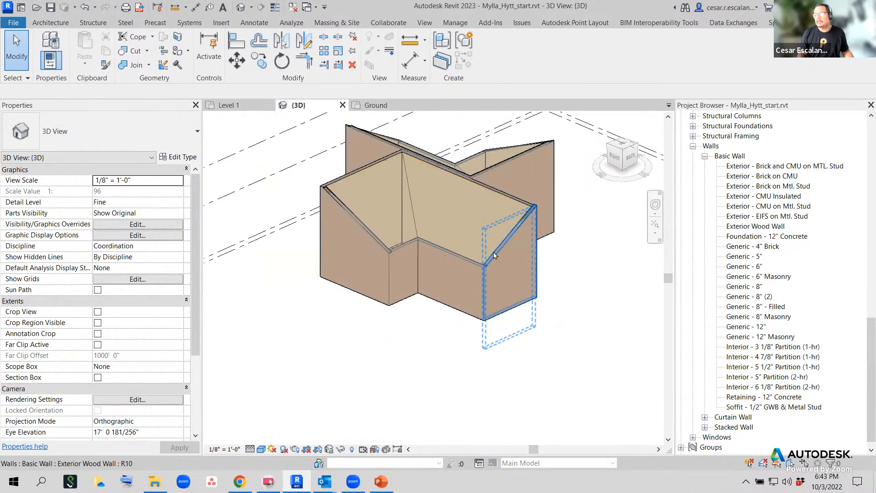
scroll(494, 256, up, 6)
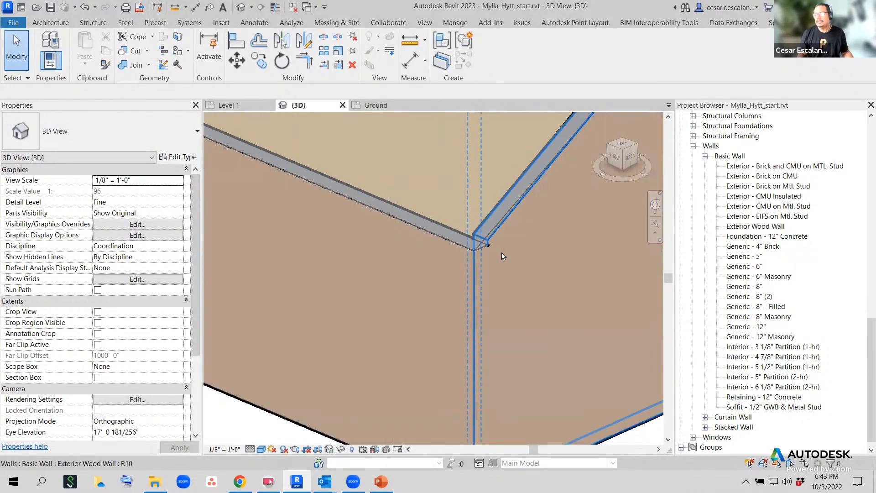
scroll(502, 257, down, 1)
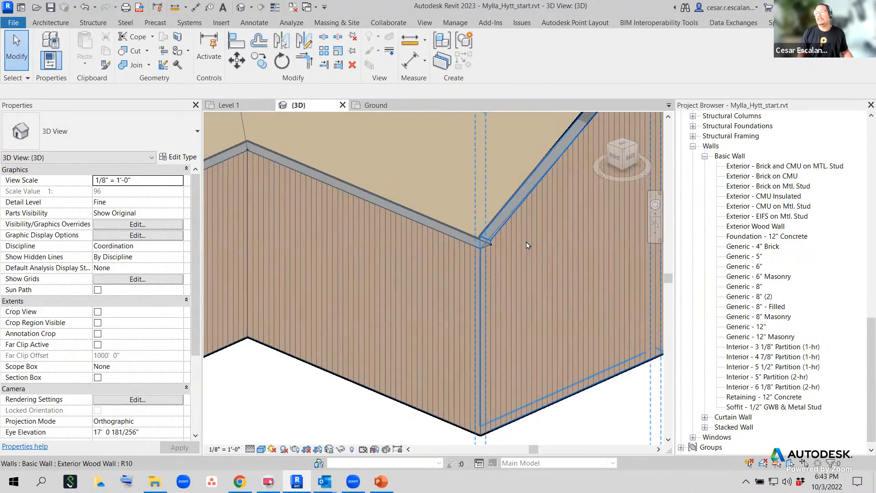
scroll(526, 246, down, 5)
scroll(500, 248, up, 4)
middle_drag(469, 236, 356, 176)
scroll(471, 254, down, 4)
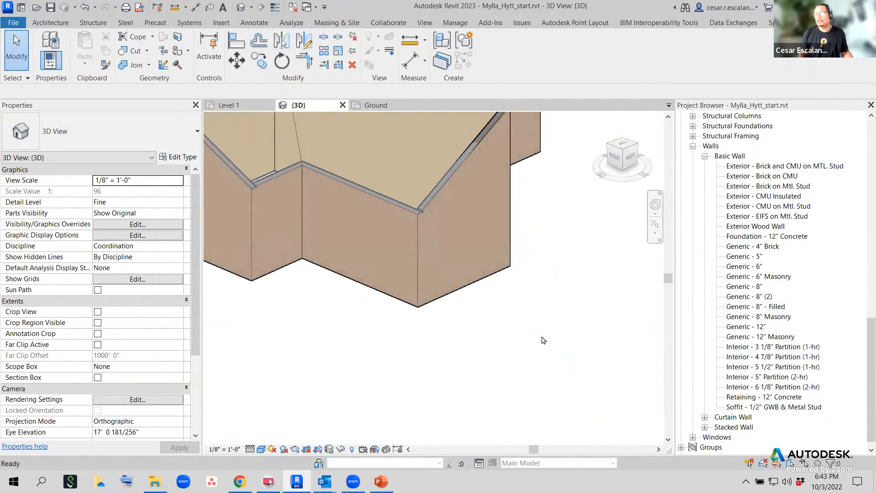
Examine the walls from the opposite side of the building and from above into the recessed wing.
shift+middle_drag(543, 340, 521, 247)
scroll(522, 249, down, 1)
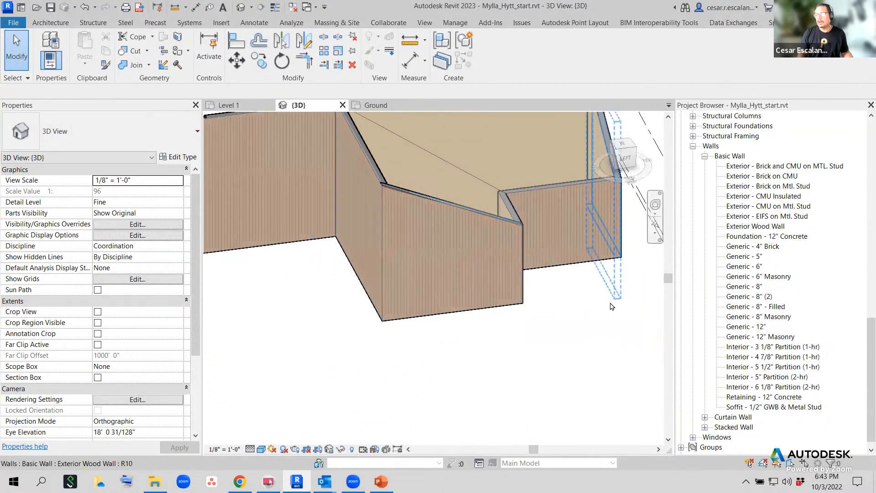
shift+middle_drag(550, 335, 735, 360)
scroll(420, 335, up, 3)
scroll(431, 311, down, 5)
scroll(488, 274, up, 3)
middle_drag(482, 274, 431, 330)
scroll(466, 322, up, 1)
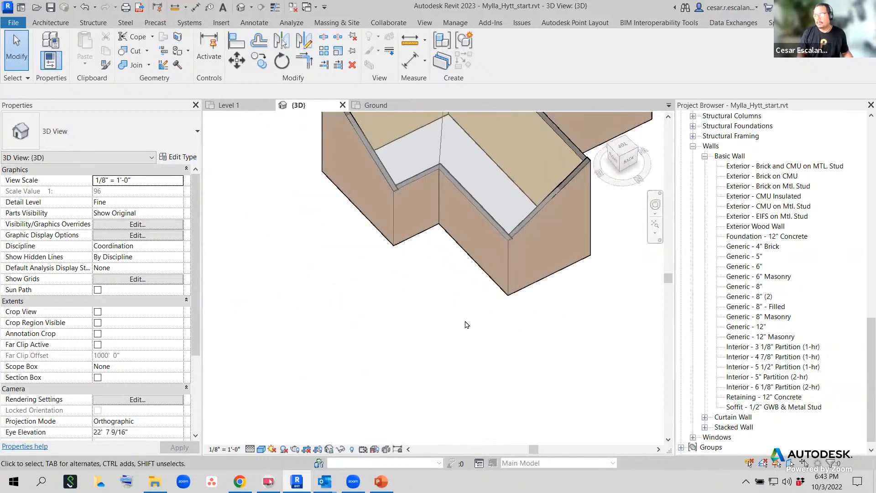
scroll(466, 325, up, 3)
scroll(466, 277, up, 2)
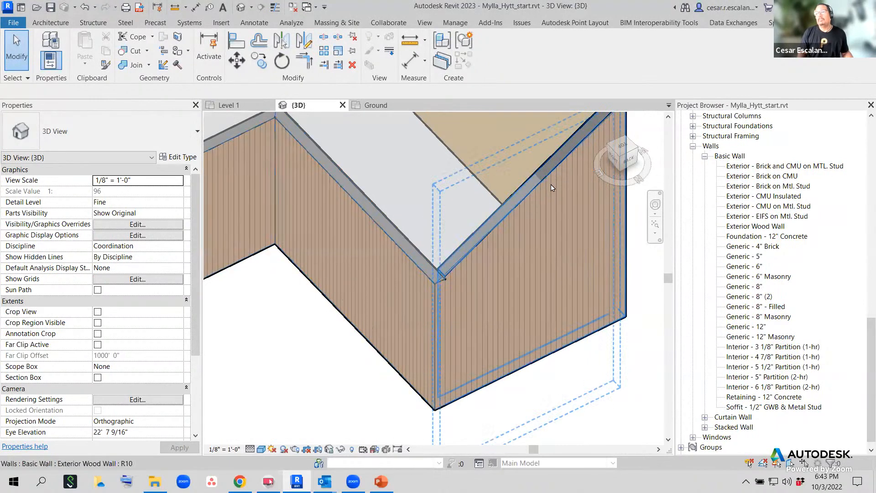
scroll(460, 280, down, 2)
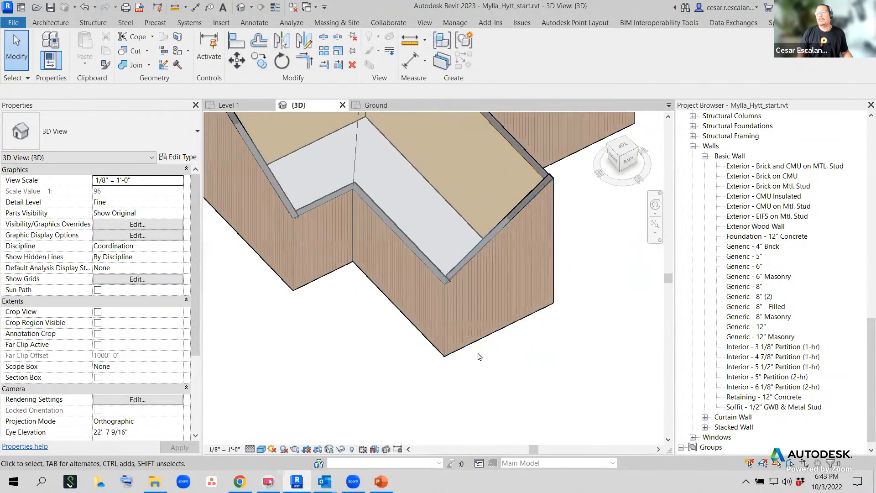
scroll(479, 357, up, 2)
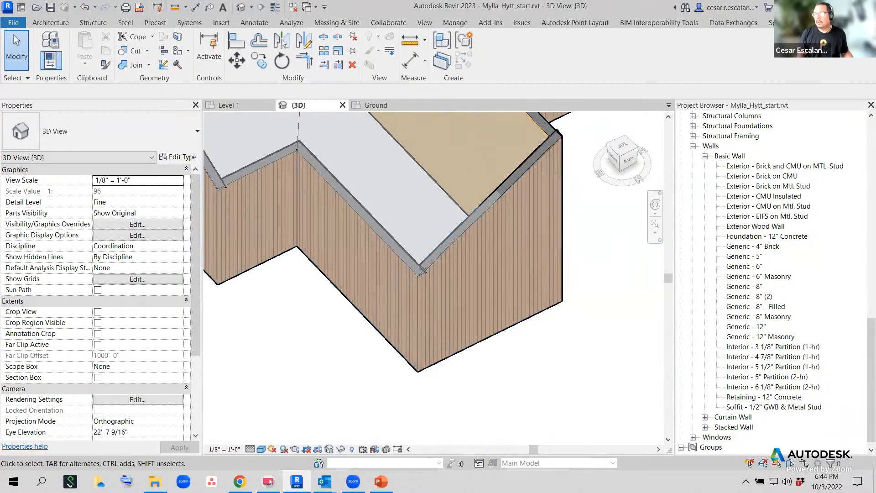
click(164, 66)
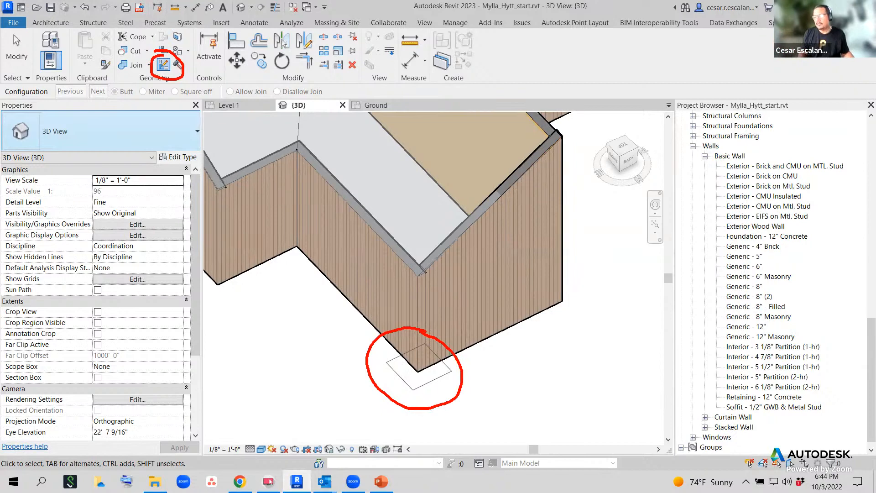
click(428, 369)
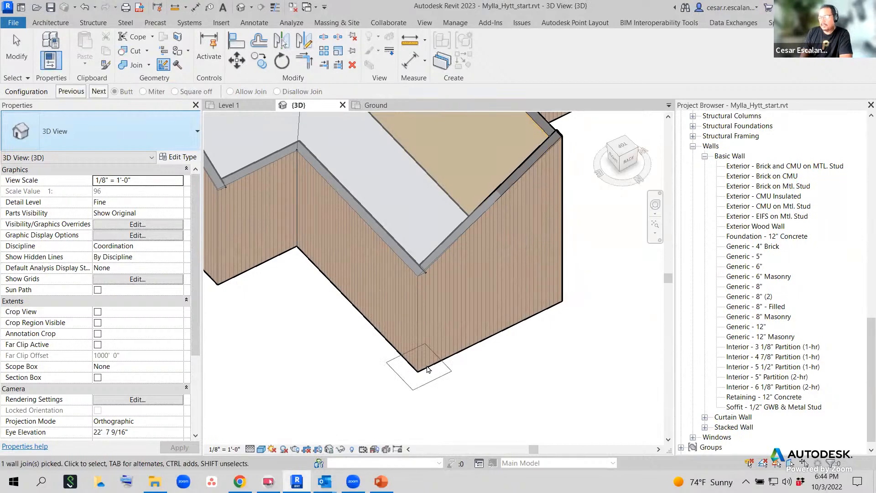
key(Escape)
key(Escape)
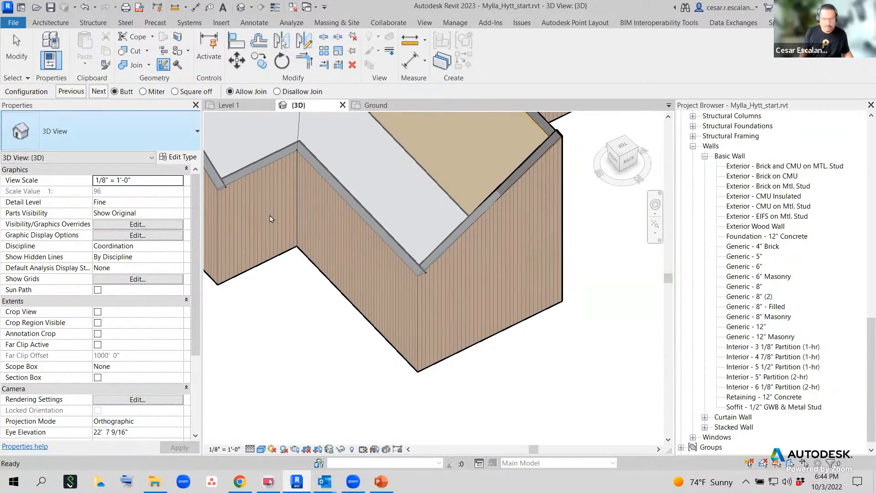
Pick the sloped end wall's low outer corner with Wall Joins and sketch red rectangles on screen illustrating the two butt arrangements.
click(163, 64)
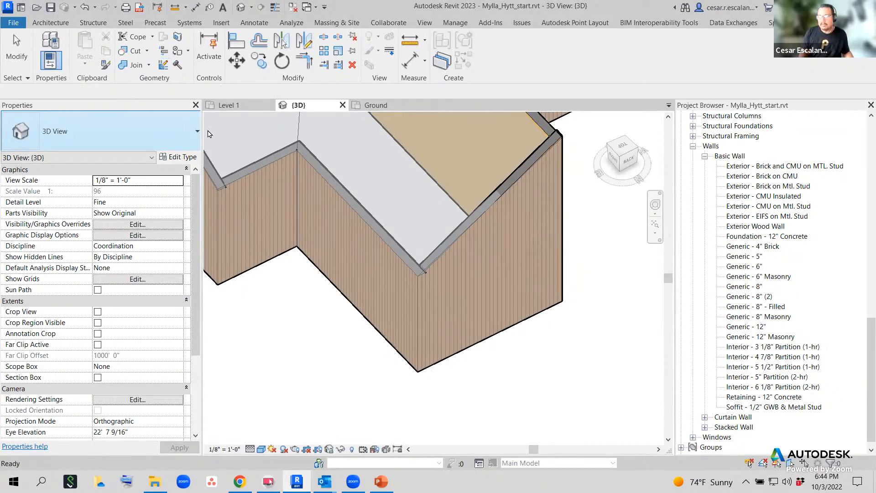
click(438, 365)
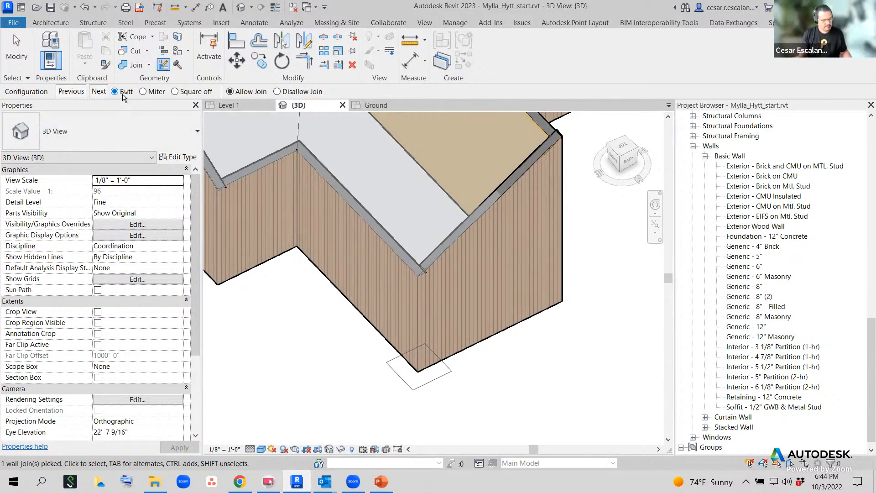
mouse_move(308, 206)
mouse_down()
mouse_move(352, 237)
mouse_move(403, 240)
mouse_move(366, 280)
mouse_move(365, 333)
mouse_move(374, 336)
mouse_up()
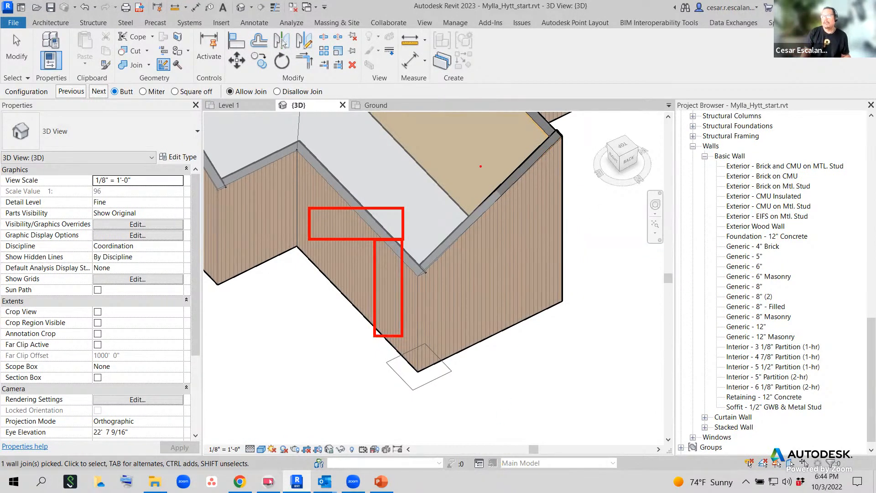
mouse_move(506, 210)
mouse_down()
mouse_move(545, 329)
mouse_move(540, 322)
mouse_up()
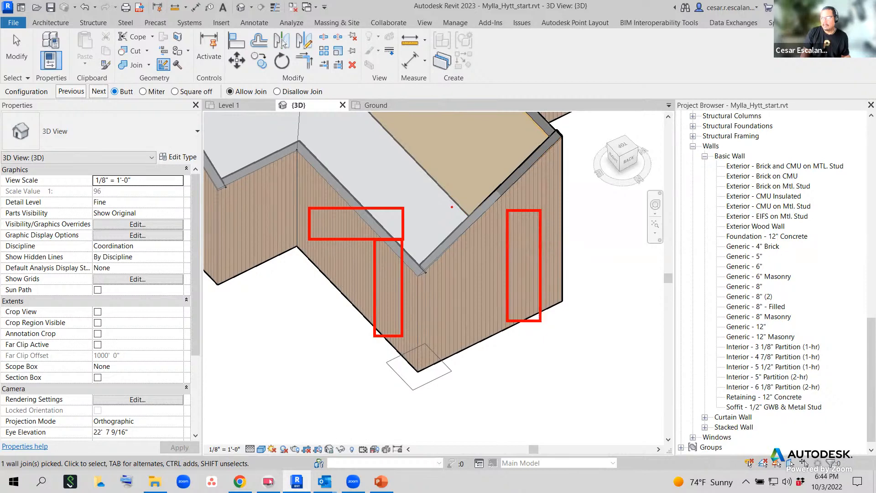
mouse_move(448, 206)
mouse_down()
mouse_move(454, 219)
mouse_move(505, 243)
mouse_up()
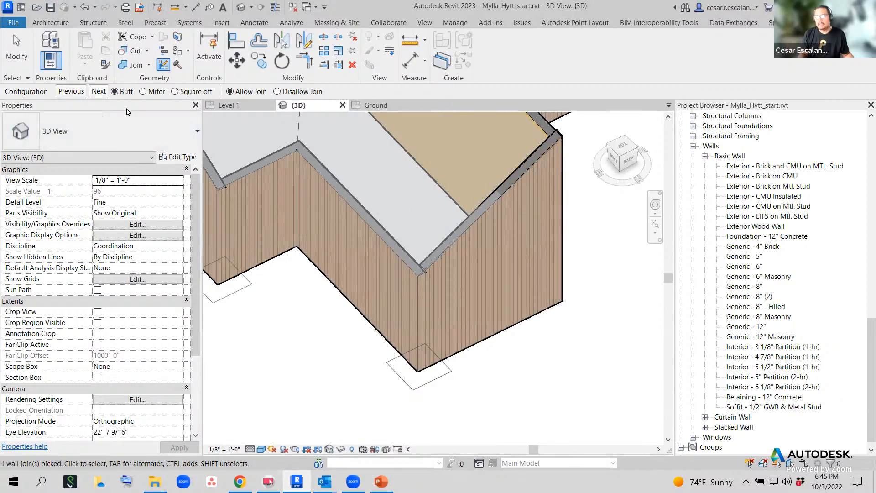
Cycle the picked corner's butt configuration until the sloped end wall runs through past the adjoining low wall.
click(98, 91)
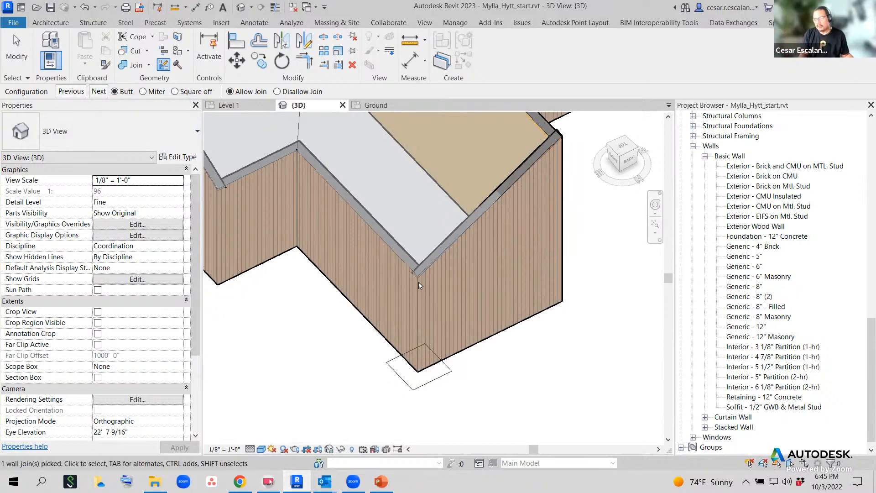
click(100, 92)
click(100, 92)
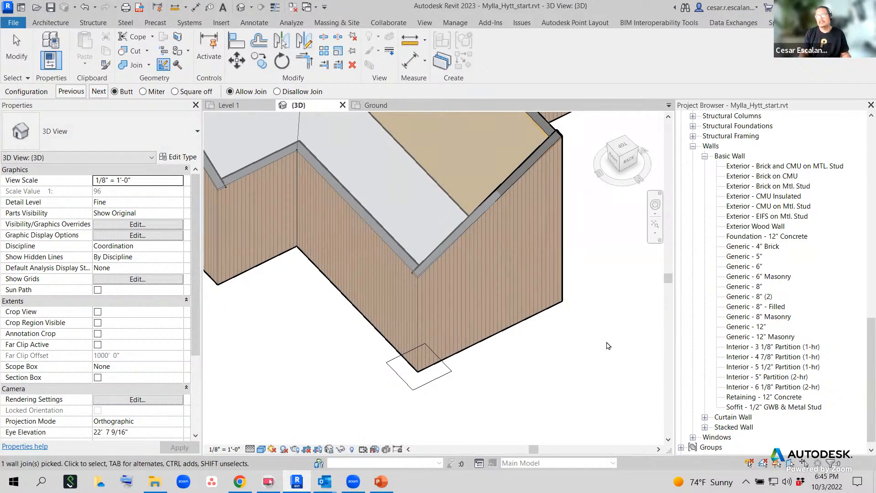
scroll(553, 344, down, 2)
key(Escape)
key(Escape)
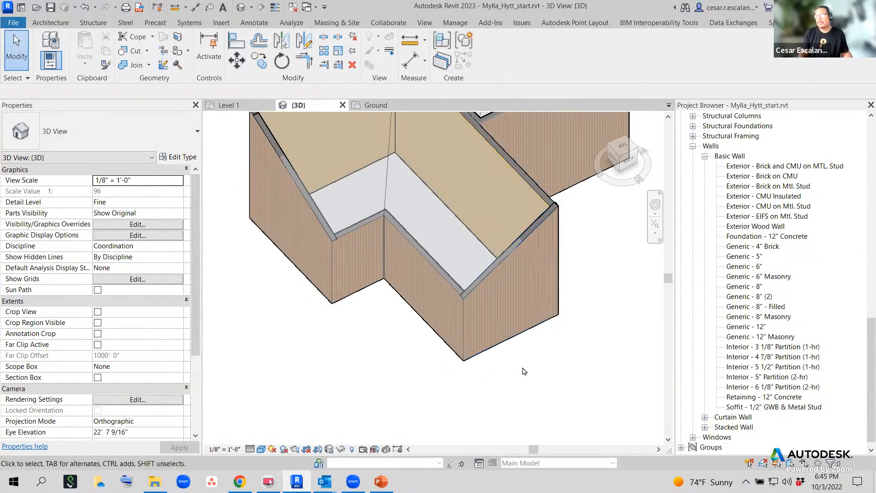
Examine the wall corners and their top joins up close and from several sides of the building.
scroll(546, 357, down, 2)
shift+middle_drag(539, 334, 447, 399)
scroll(447, 399, up, 6)
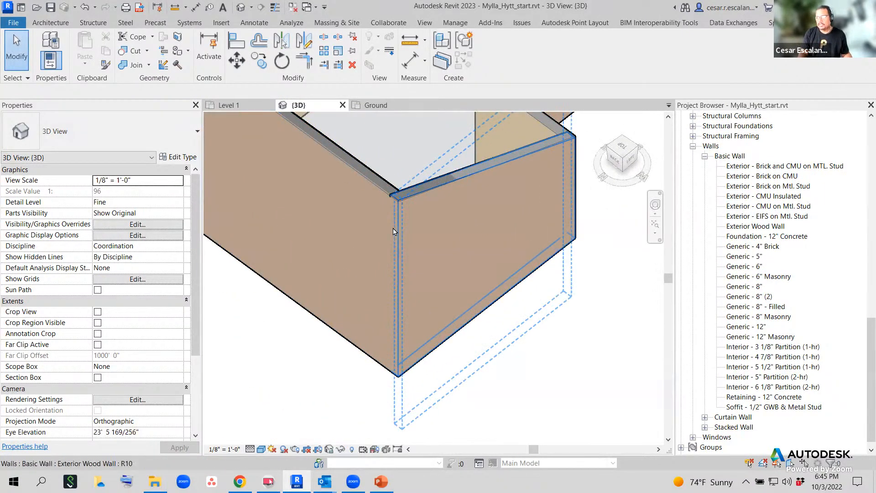
shift+middle_drag(449, 221, 409, 311)
middle_drag(398, 281, 652, 268)
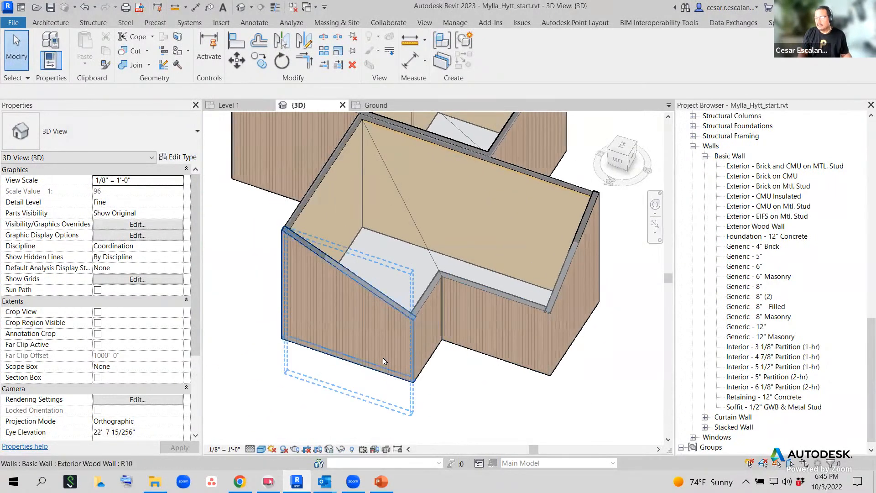
scroll(381, 363, up, 3)
scroll(381, 363, down, 3)
shift+middle_drag(562, 403, 491, 432)
scroll(489, 356, down, 4)
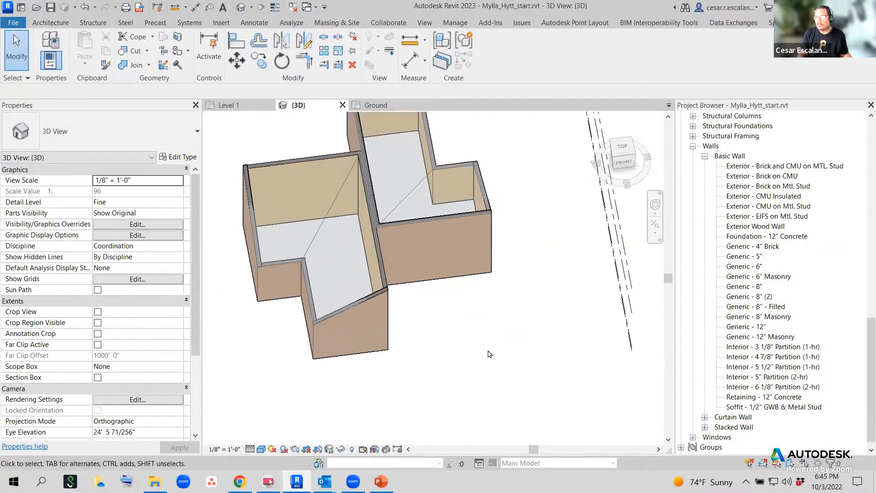
scroll(338, 366, up, 3)
shift+middle_drag(413, 355, 468, 323)
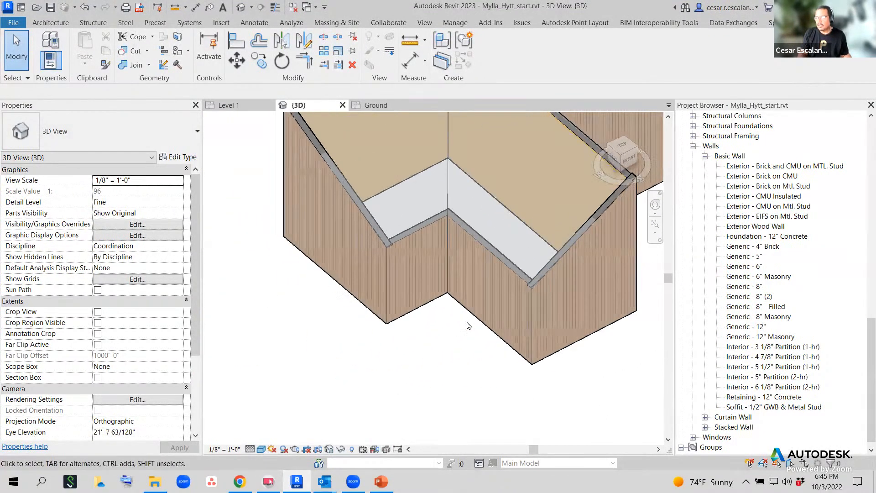
middle_drag(498, 397, 478, 407)
scroll(477, 406, down, 2)
scroll(479, 409, down, 2)
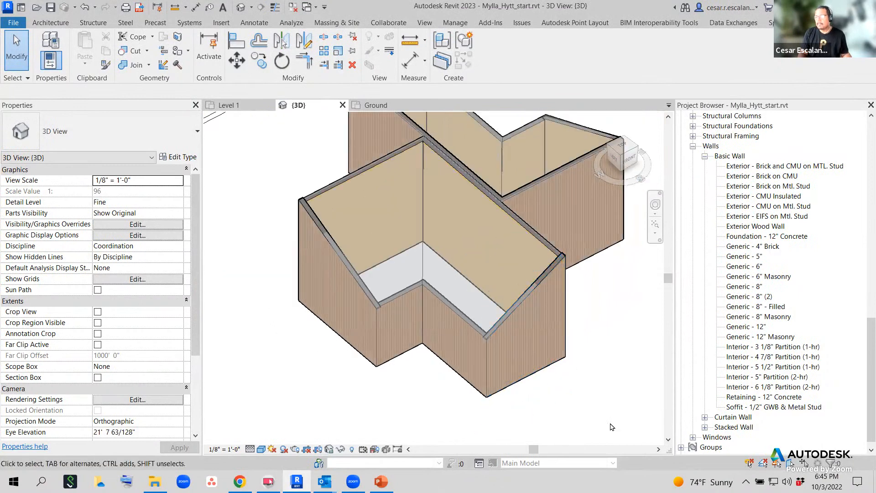
scroll(595, 381, up, 2)
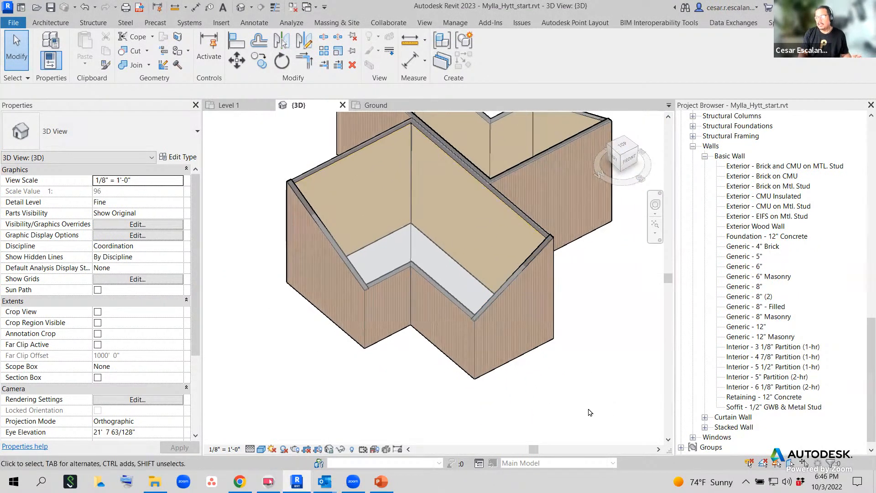
Cycle the low outer corner's wall join repeatedly through its butt configurations to compare which wall runs through.
click(528, 357)
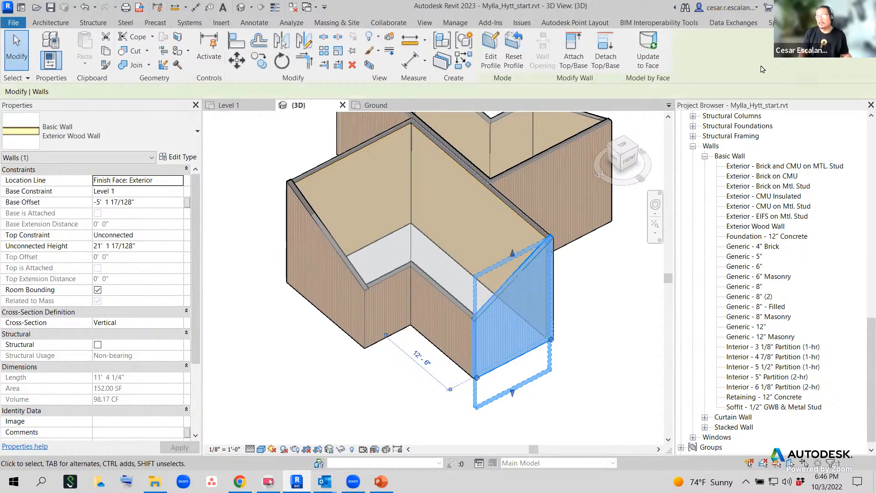
click(163, 68)
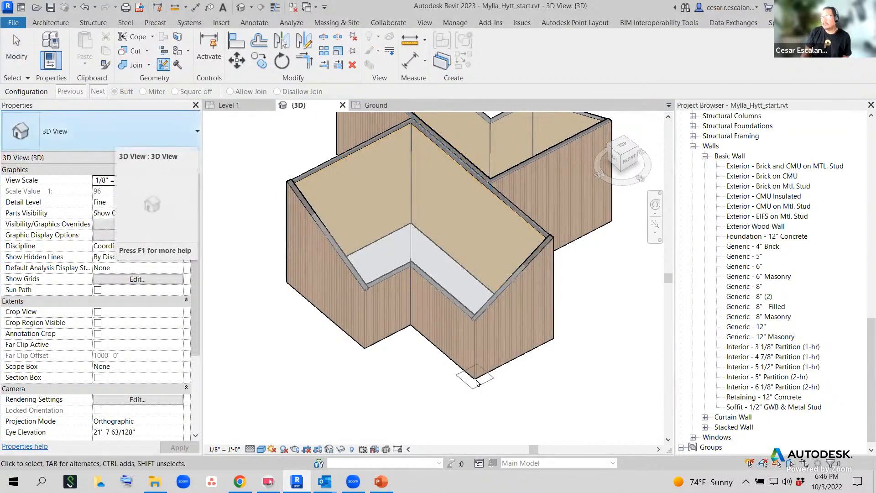
click(476, 382)
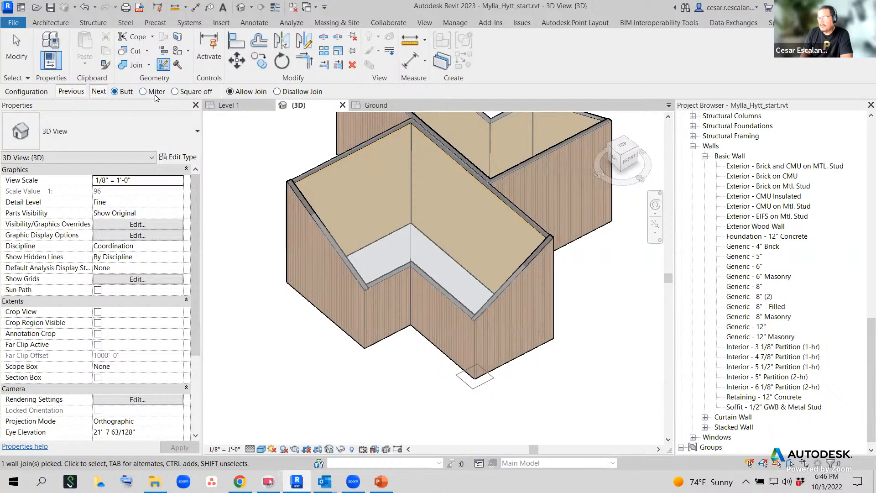
click(99, 92)
scroll(497, 332, up, 6)
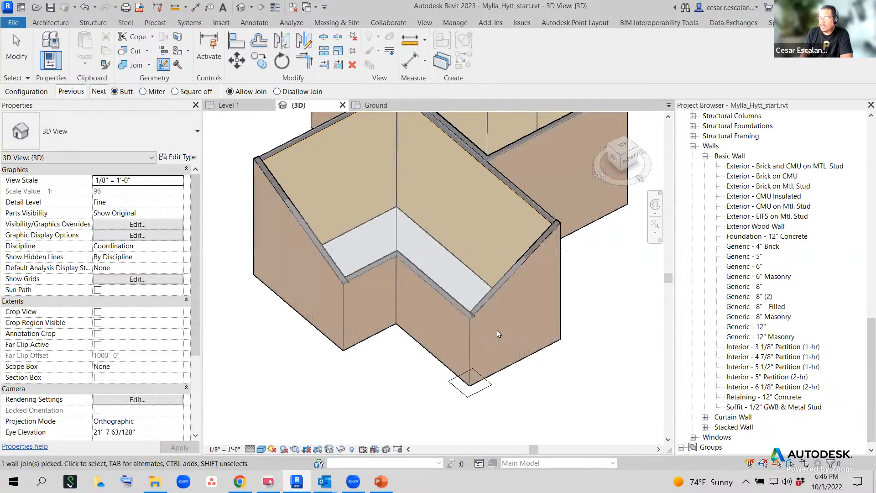
click(92, 94)
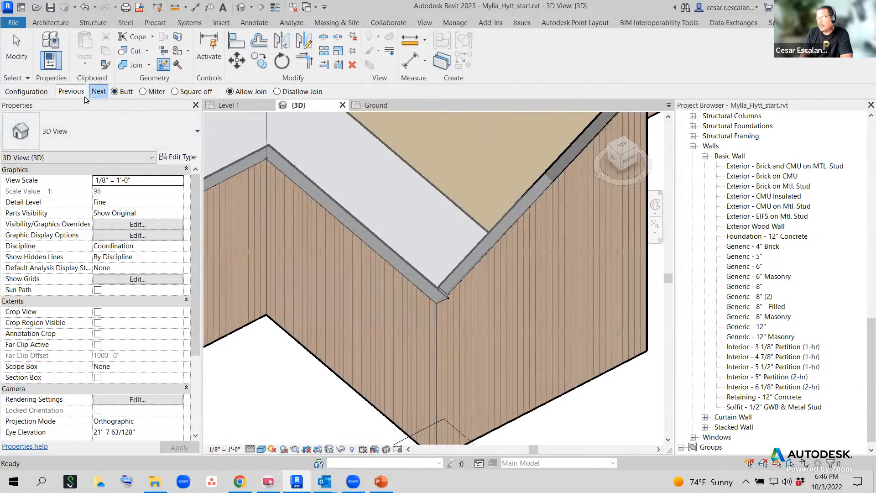
click(93, 93)
click(94, 95)
click(94, 95)
click(94, 95)
click(95, 96)
click(94, 95)
scroll(472, 323, down, 2)
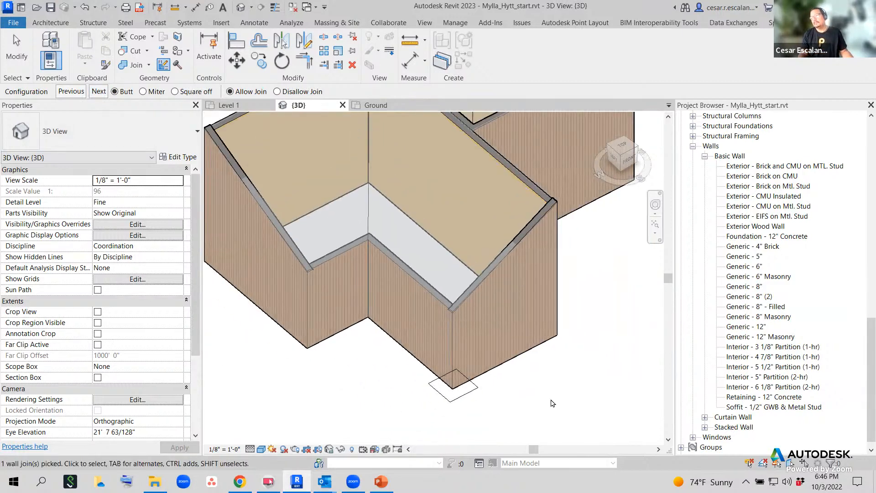
key(Escape)
key(Escape)
scroll(553, 404, down, 3)
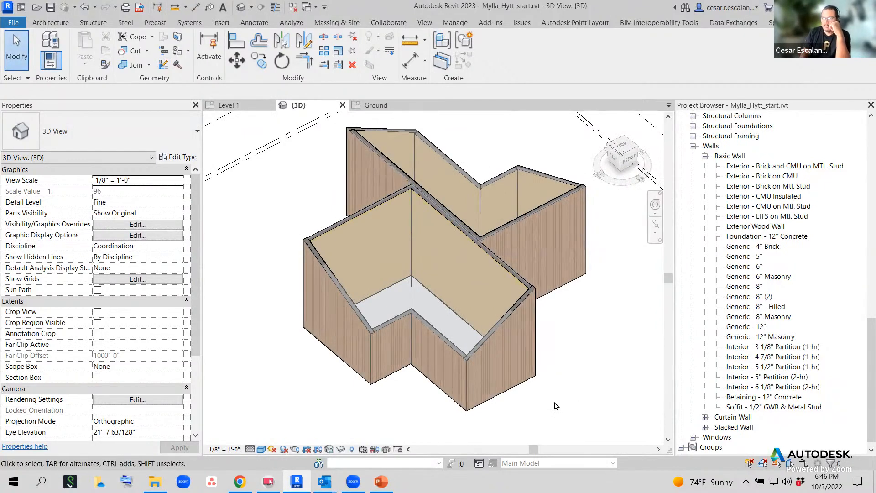
Review the wall join options at the low outer corner and the properties of the sloped end wall.
scroll(556, 327, down, 2)
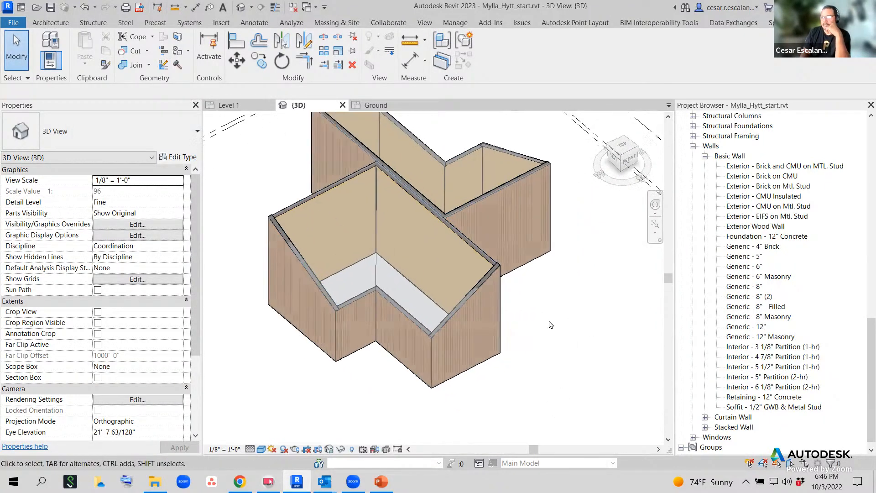
scroll(551, 325, up, 1)
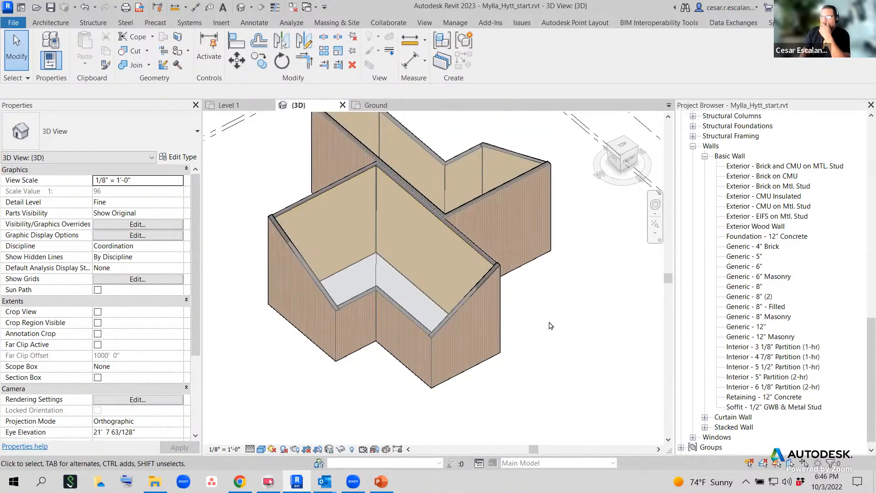
mouse_move(581, 343)
middle_down()
mouse_move(588, 281)
mouse_move(579, 328)
middle_up()
scroll(579, 329, up, 2)
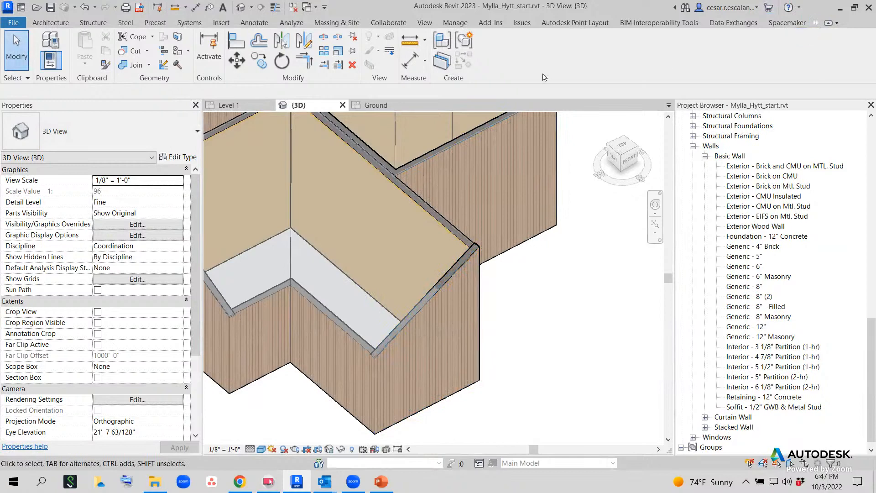
click(164, 65)
middle_drag(378, 434, 435, 359)
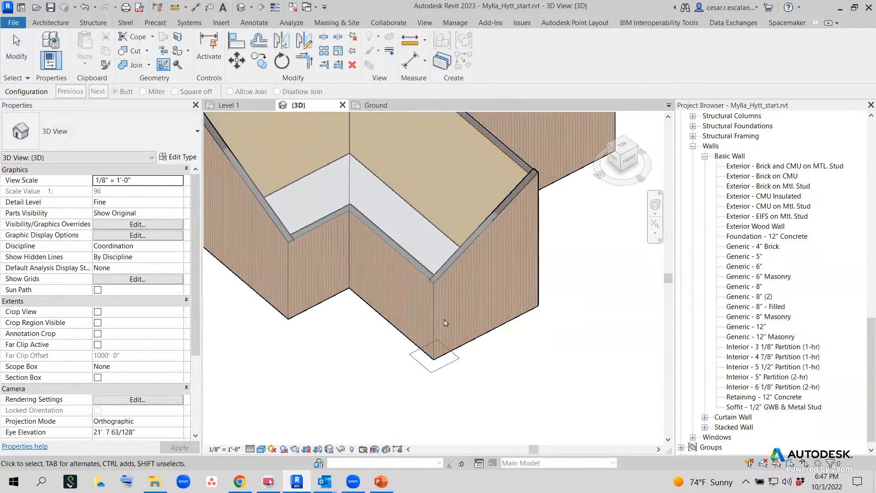
click(436, 358)
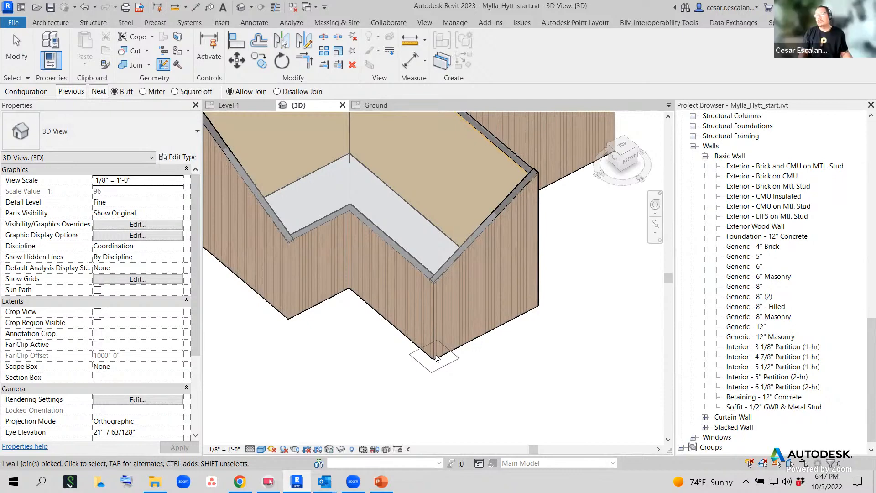
key(Escape)
click(434, 357)
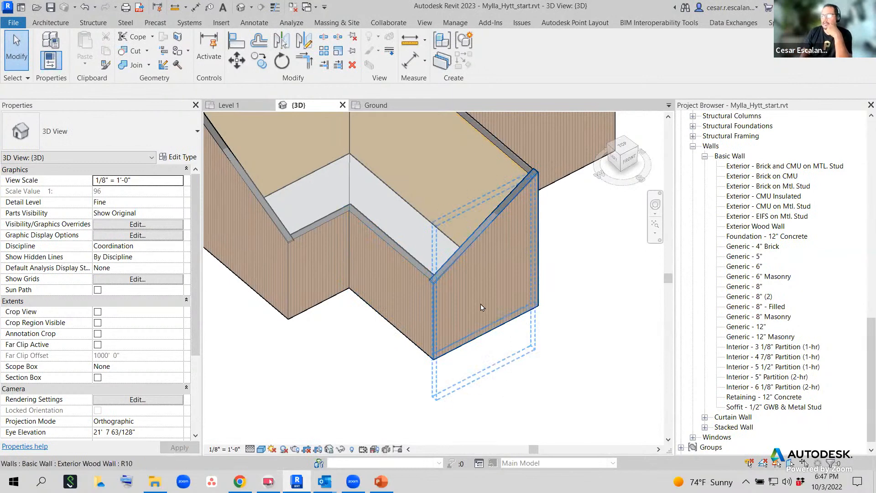
click(464, 264)
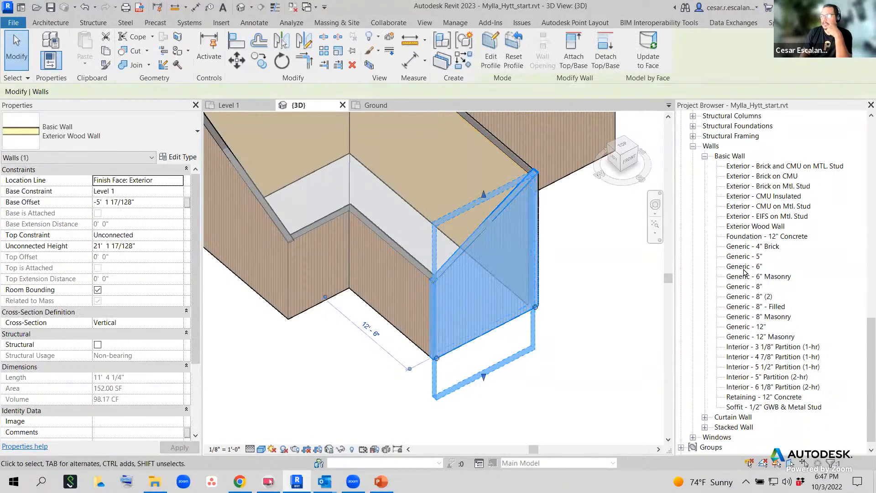
click(617, 351)
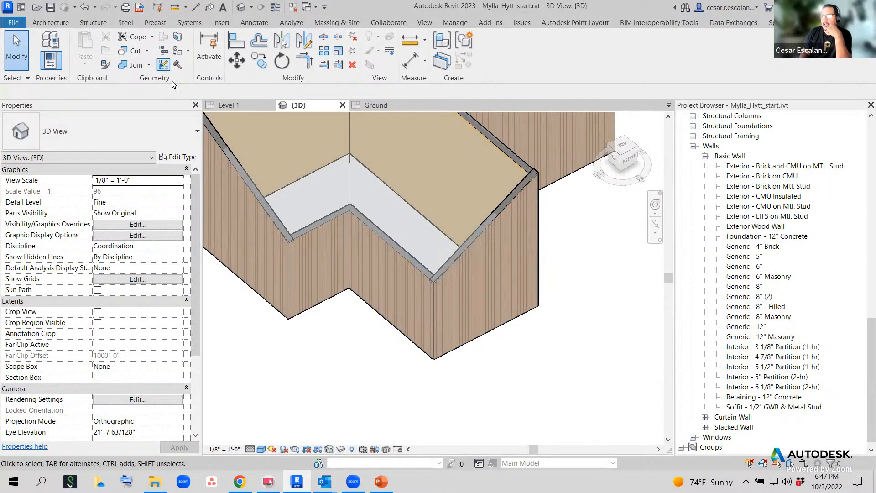
Disallow the wall join at the low outer corner between the sloped end wall and the adjoining low wall.
click(163, 64)
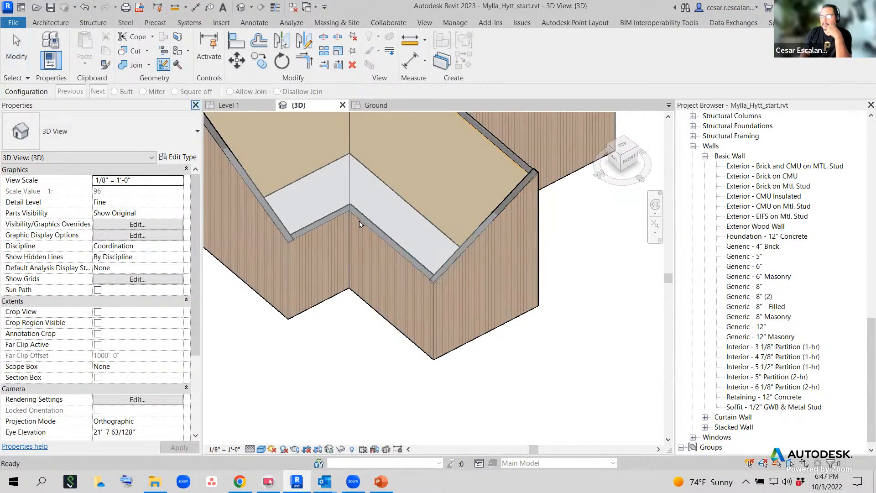
click(444, 360)
click(281, 93)
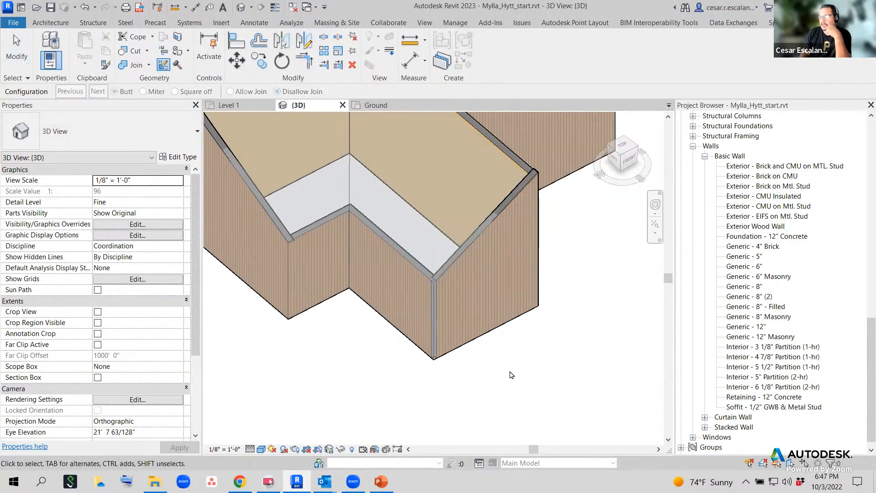
scroll(484, 325, left, 1)
middle_drag(485, 324, 287, 392)
key(Escape)
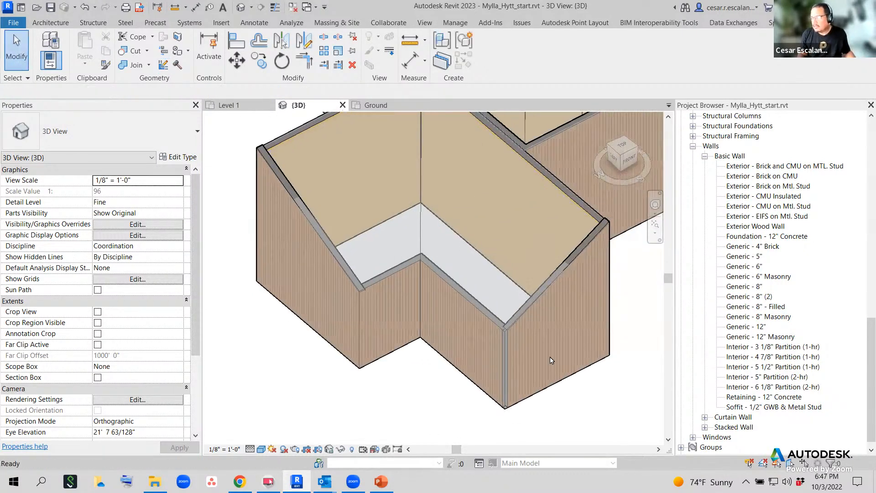
scroll(552, 360, up, 4)
middle_drag(510, 208, 484, 137)
scroll(485, 137, down, 1)
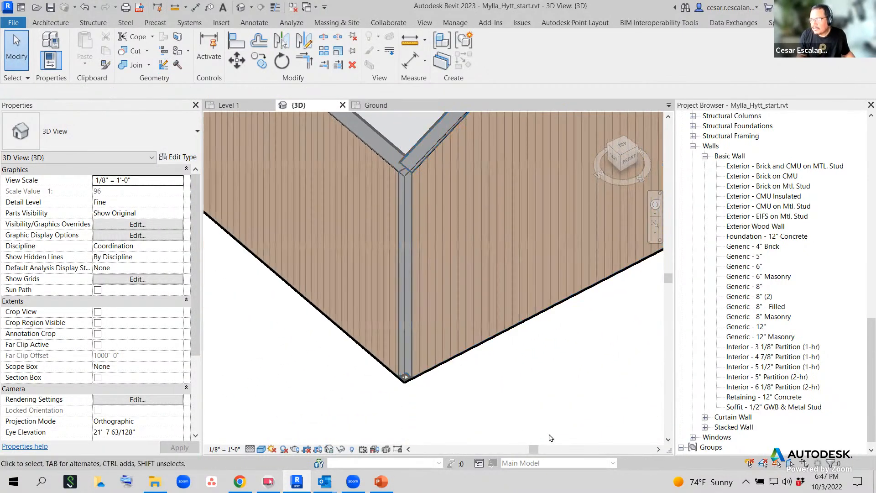
scroll(541, 423, down, 2)
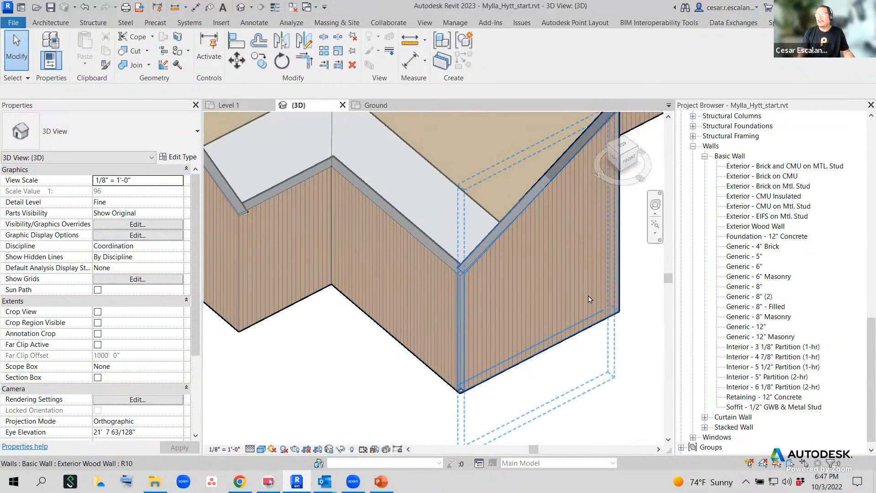
Open the Level 1 floor plan and set its detail level to Fine to show the wall layers at the unjoined corner.
drag(871, 342, 857, 121)
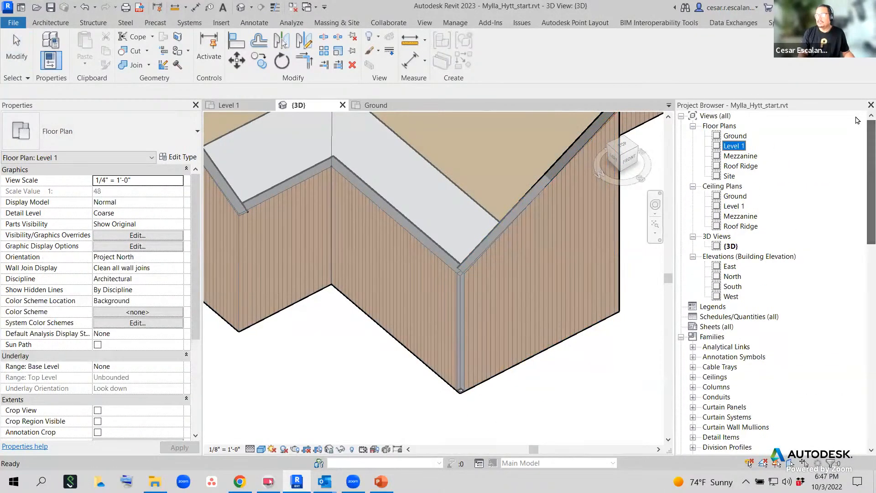
double_click(725, 149)
scroll(444, 371, up, 4)
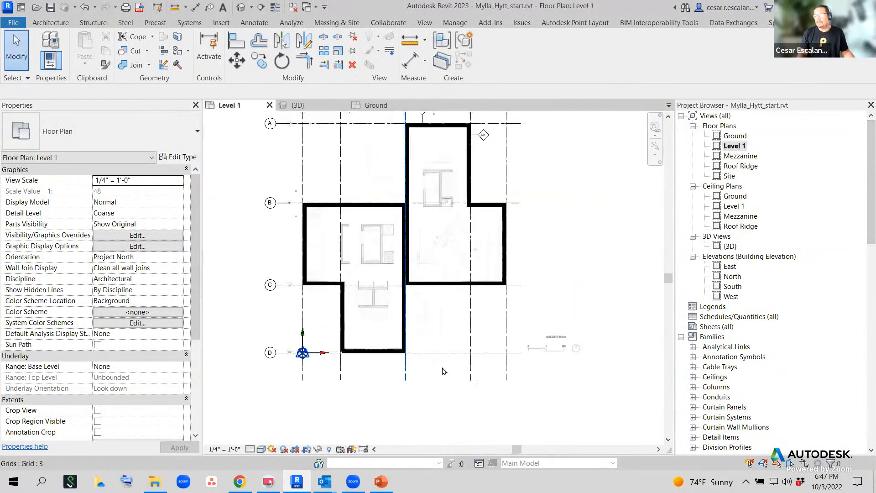
scroll(409, 370, up, 5)
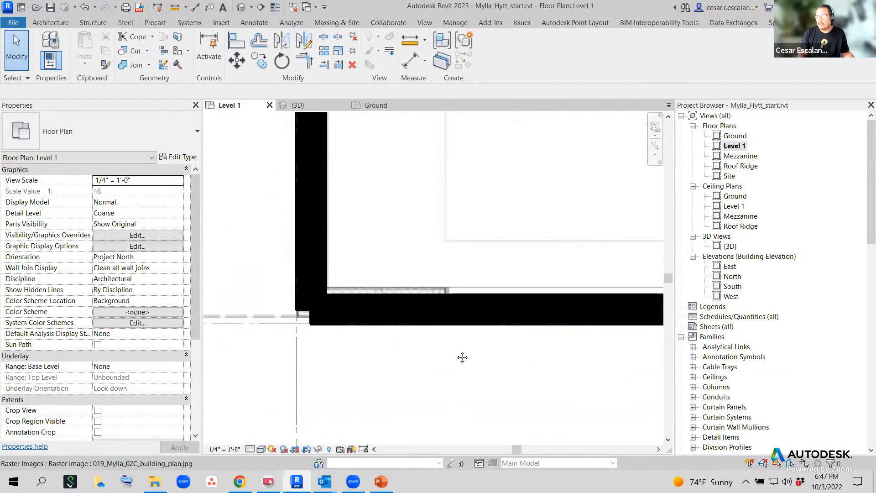
click(250, 450)
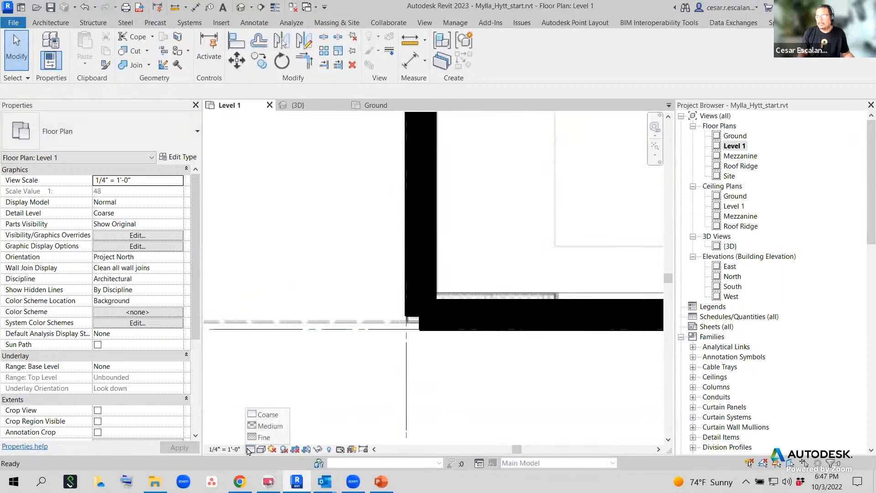
click(268, 437)
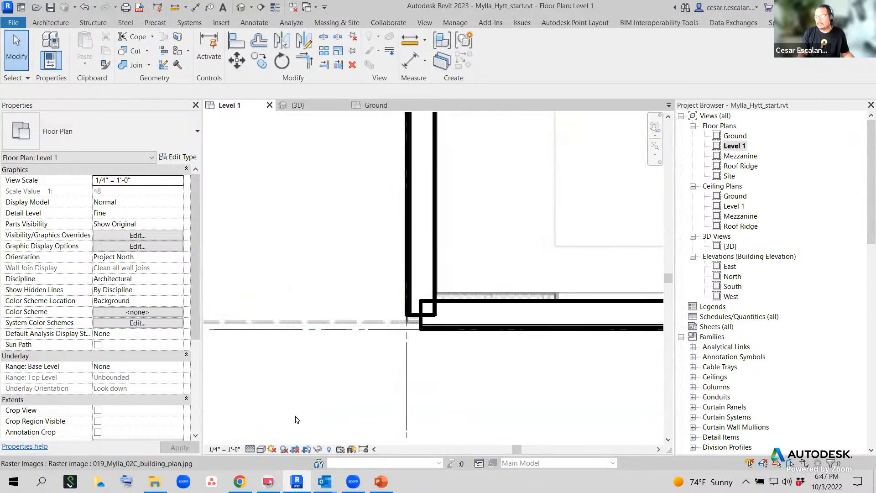
middle_drag(486, 365, 464, 386)
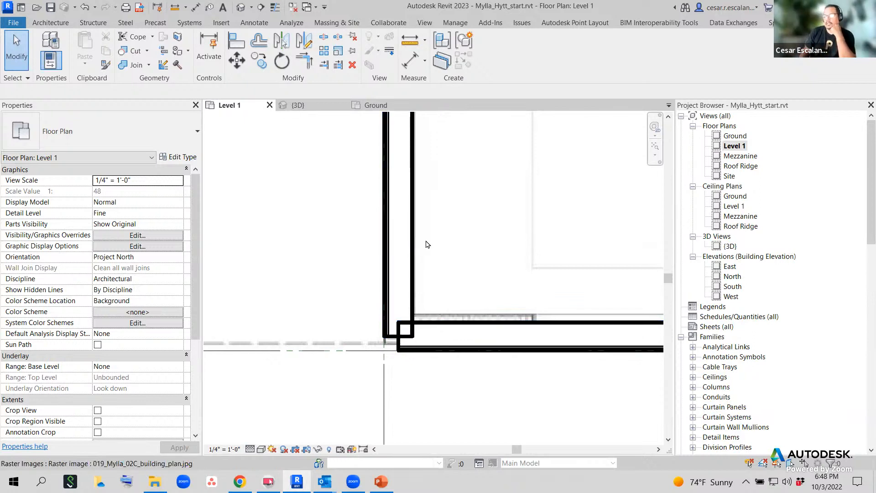
Allow the join again at the corner end of the end wall in plan.
click(470, 327)
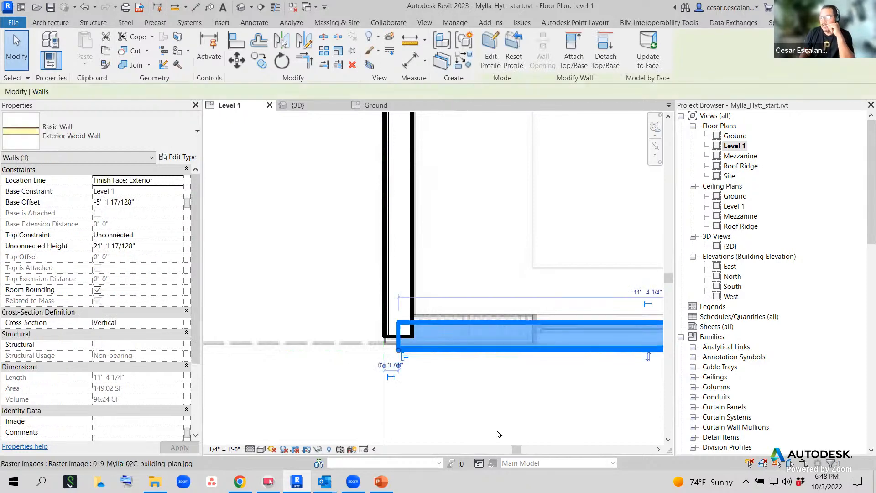
scroll(404, 380, up, 2)
scroll(404, 380, up, 2)
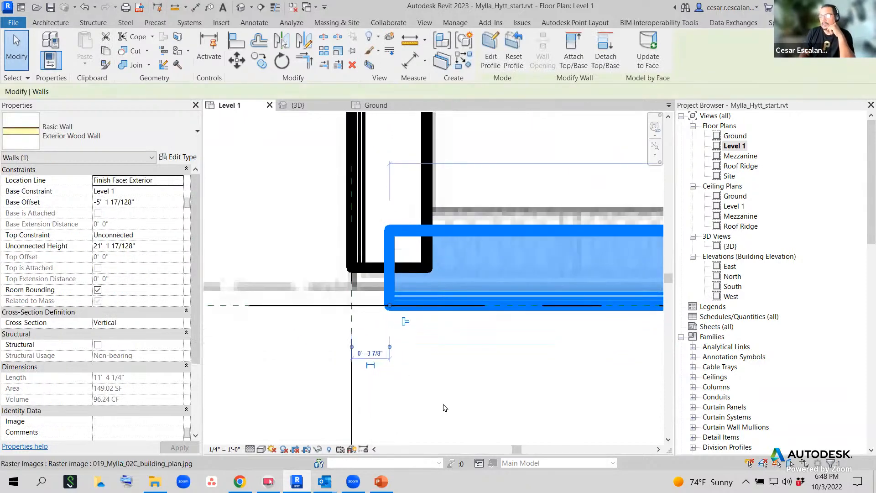
scroll(444, 407, down, 2)
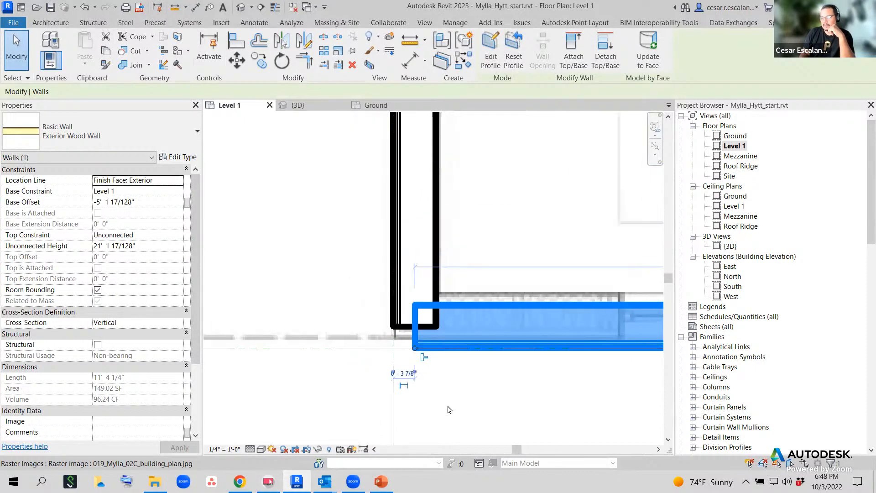
scroll(450, 409, up, 2)
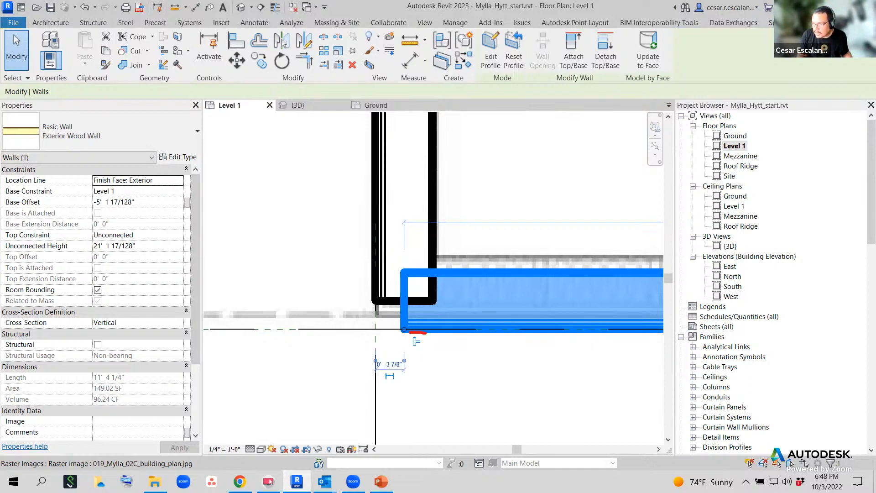
mouse_move(409, 333)
mouse_down()
mouse_move(415, 362)
mouse_move(427, 335)
mouse_up()
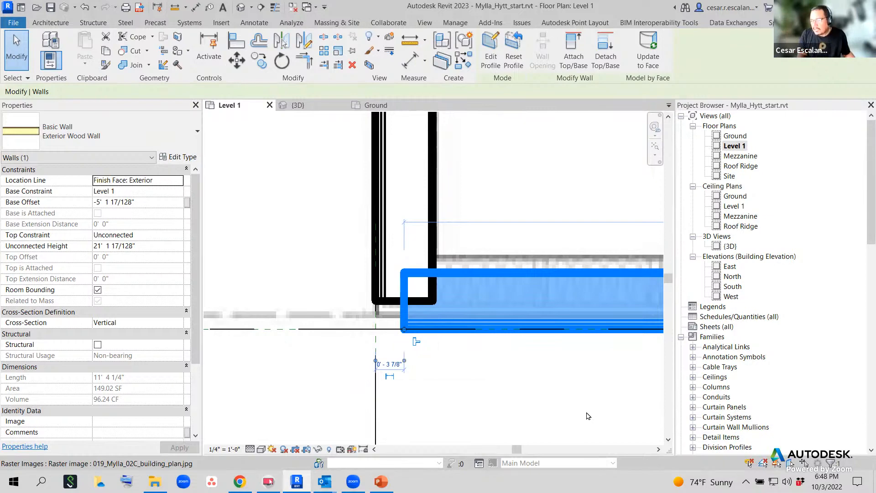
click(416, 342)
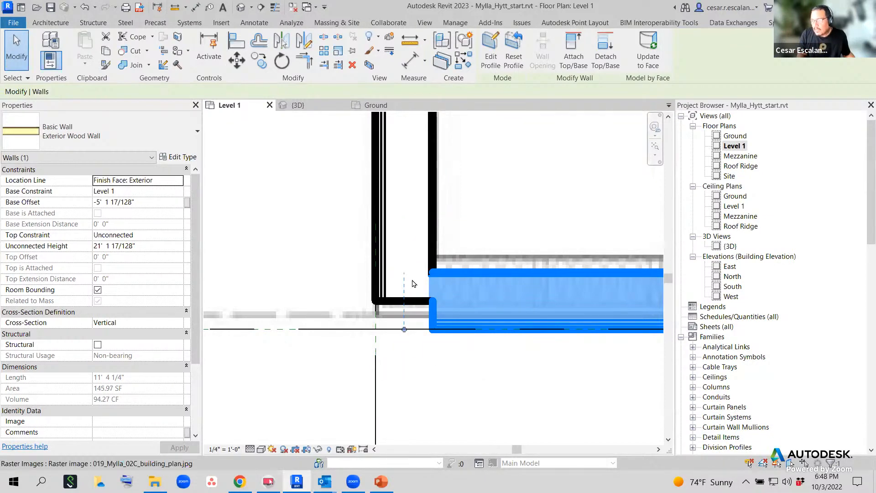
click(454, 198)
key(Escape)
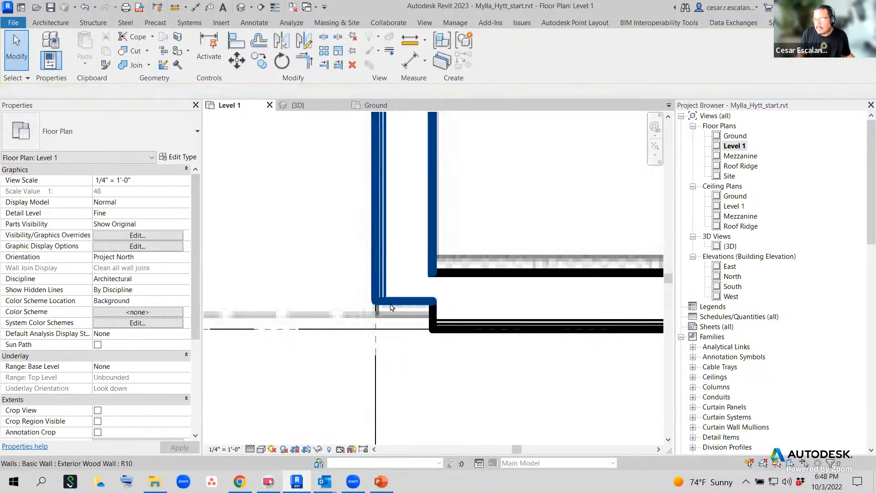
Extend the end wall's corner end to the grid intersection so it meets the perpendicular wall's outer face.
click(391, 307)
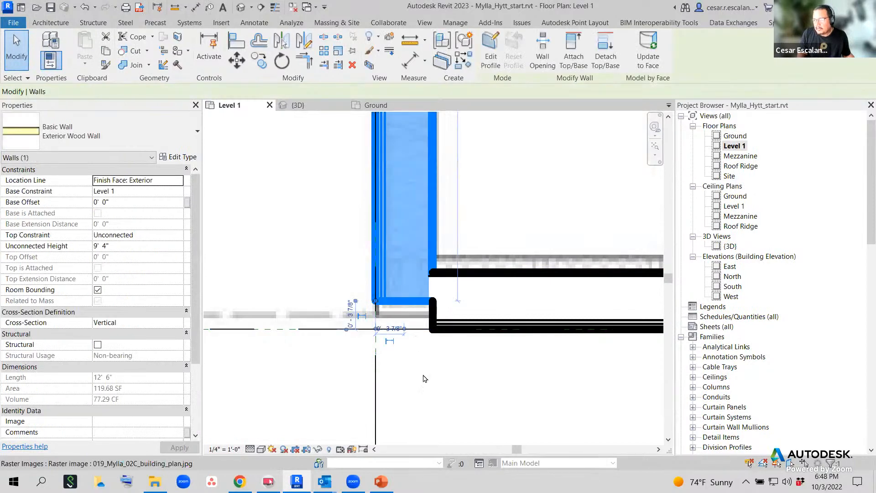
click(458, 387)
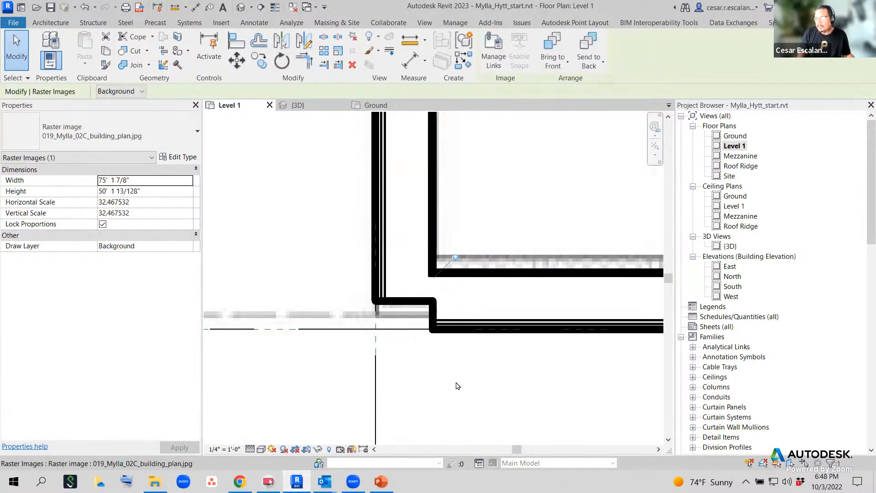
key(Escape)
click(440, 333)
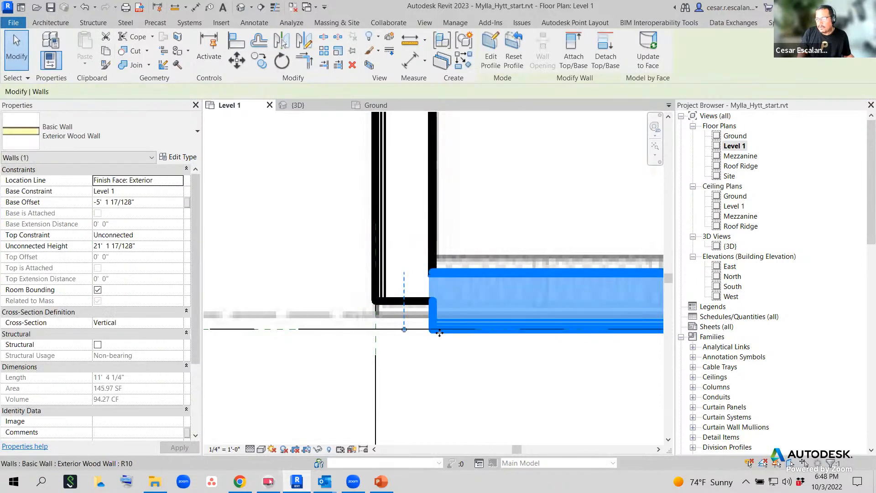
drag(439, 334, 376, 328)
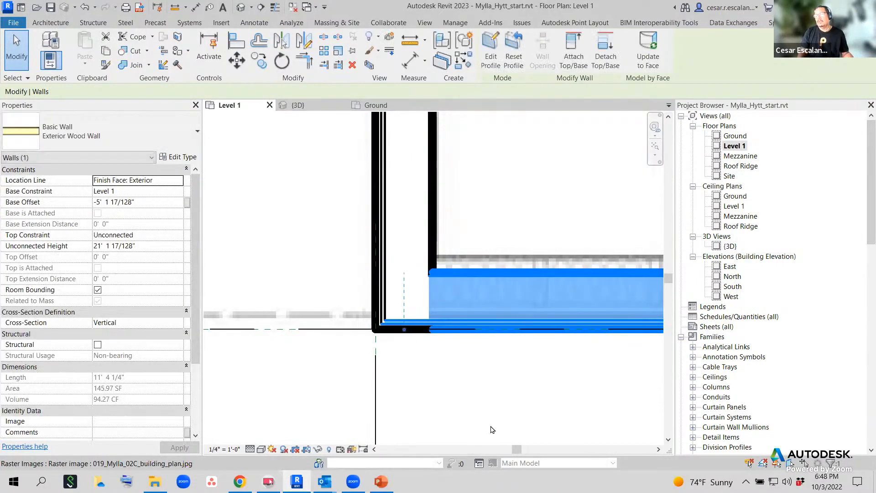
Undo the end wall's extension and its restored join, and turn on Thin Lines.
click(84, 7)
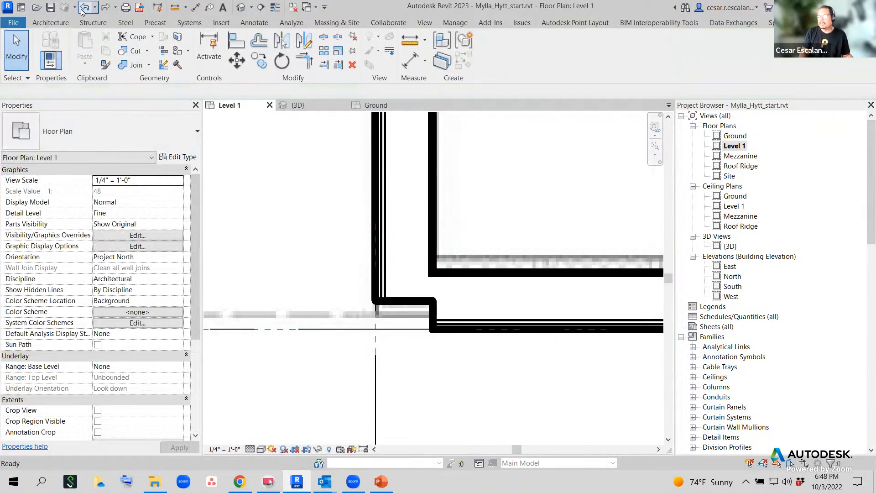
click(81, 9)
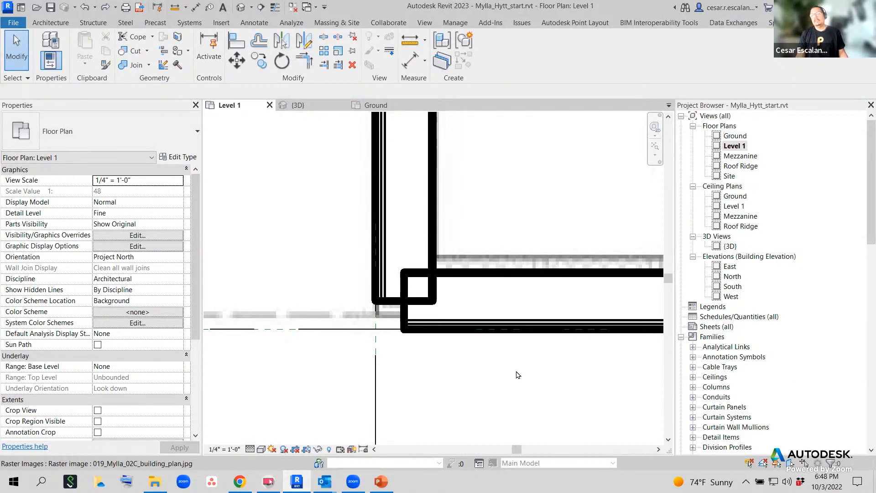
click(275, 6)
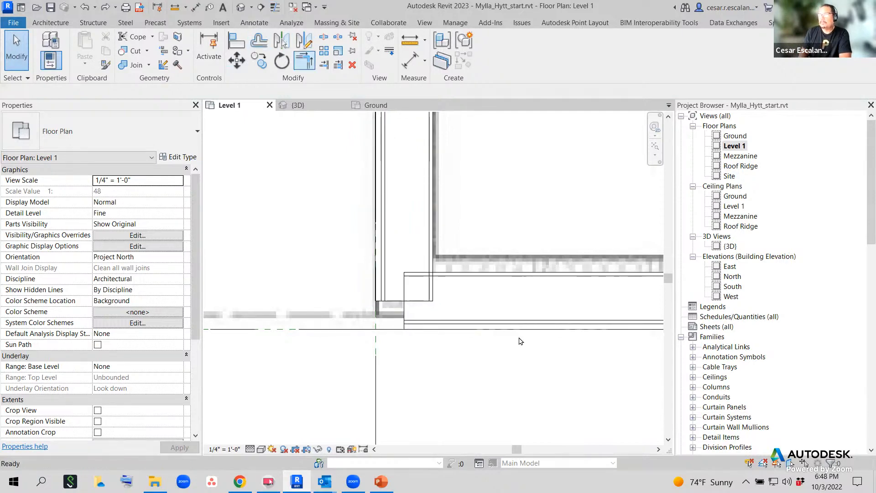
Allow the join at the end wall's corner end and check how the perpendicular wall meets it.
click(461, 325)
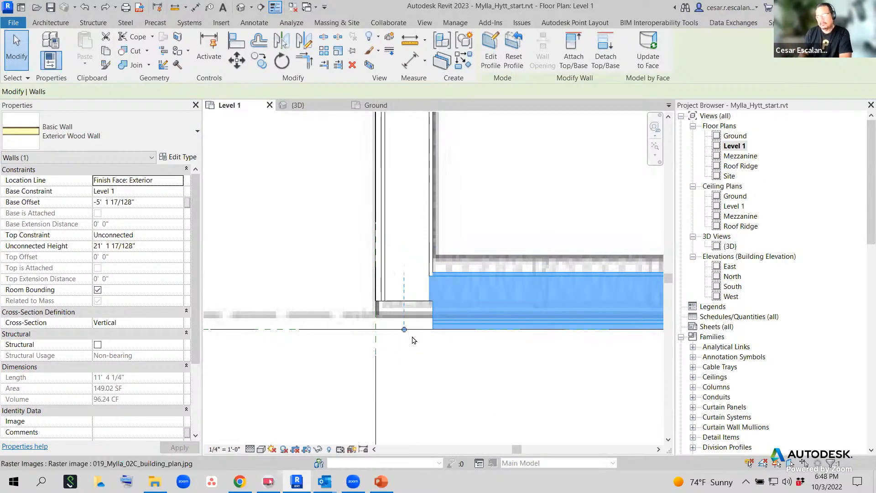
click(441, 385)
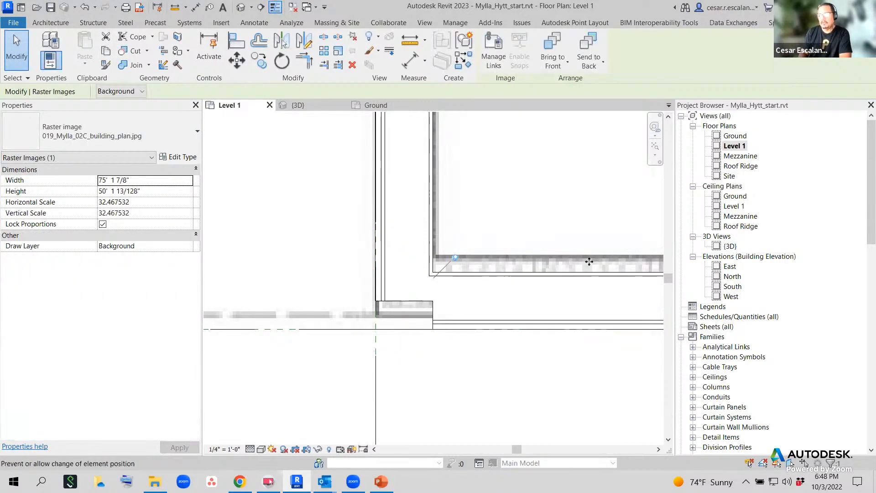
key(Escape)
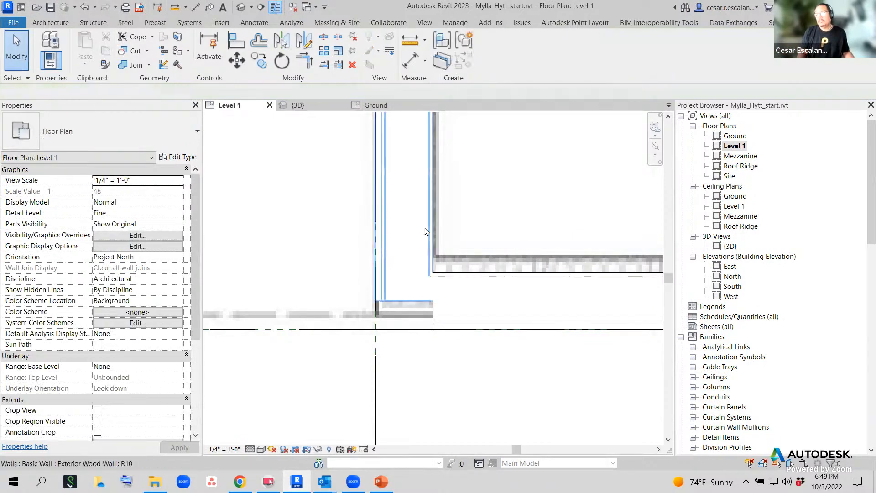
click(425, 231)
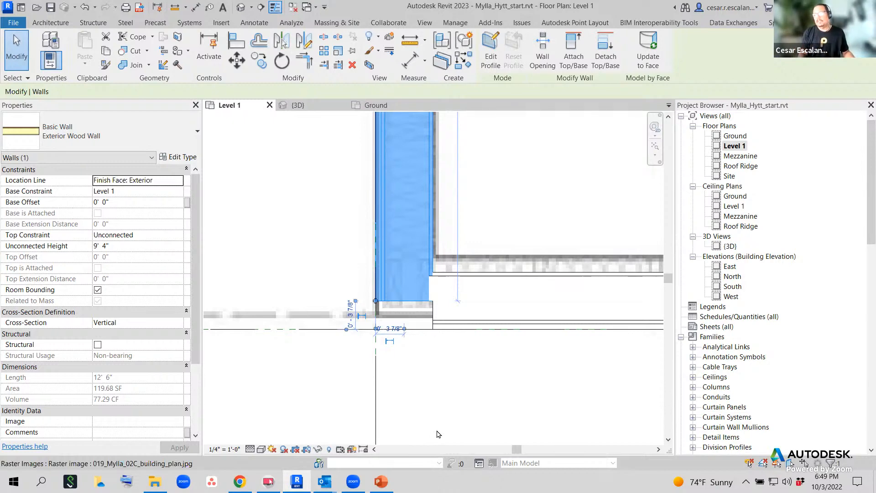
key(Escape)
Stretch the end wall's corner end to the grid intersection to close the notch with the perpendicular wall.
click(479, 329)
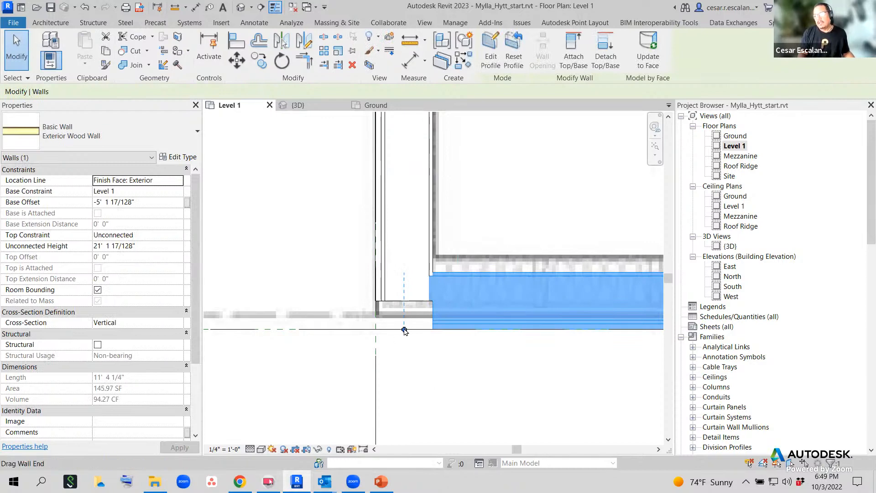
drag(405, 330, 376, 329)
click(472, 418)
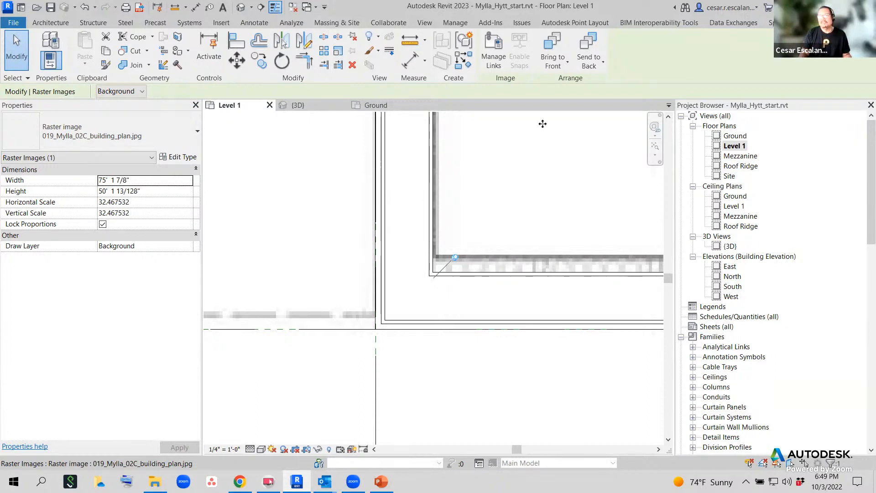
Return to the 3D view and examine the rejoined low outer corner up close.
click(296, 105)
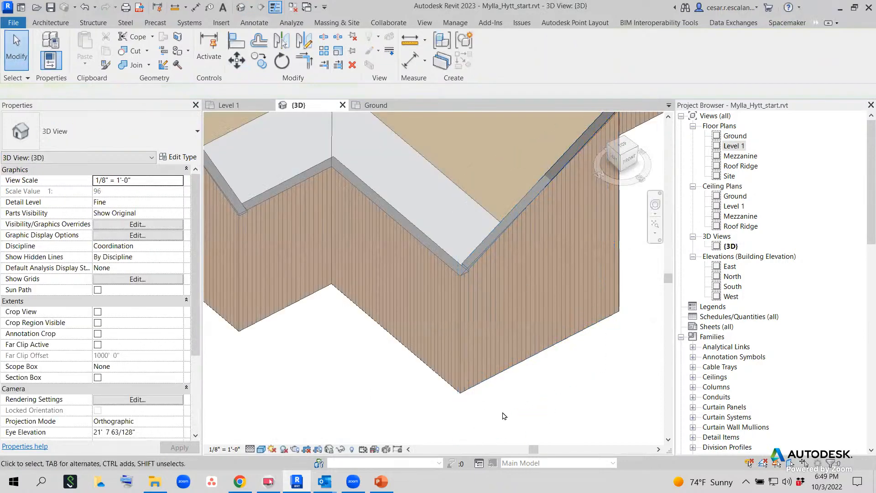
click(574, 422)
key(Escape)
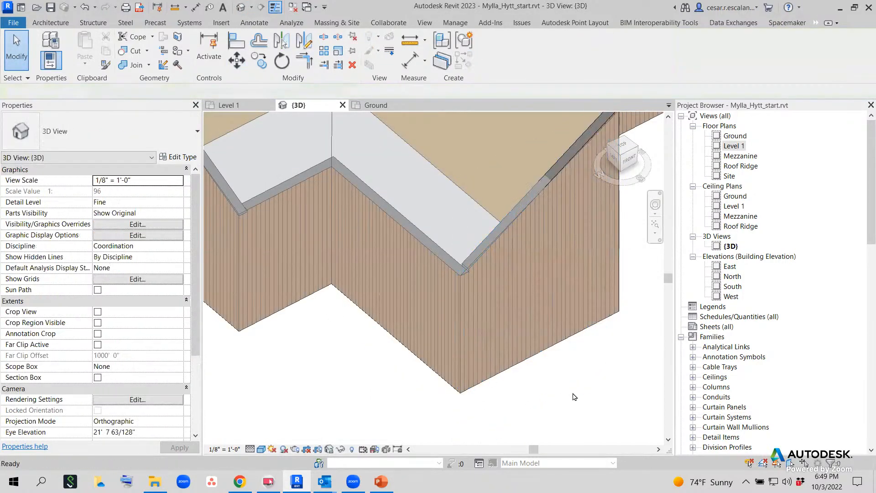
scroll(444, 258, up, 2)
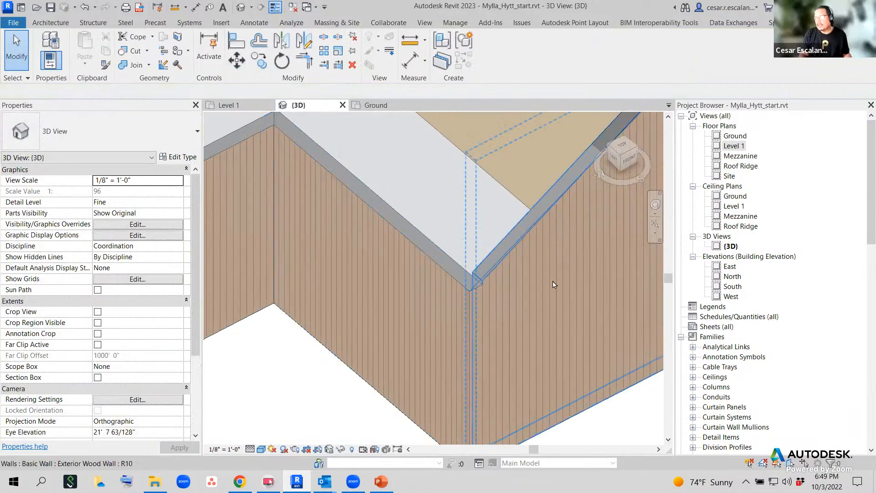
middle_drag(530, 273, 454, 143)
scroll(632, 426, down, 2)
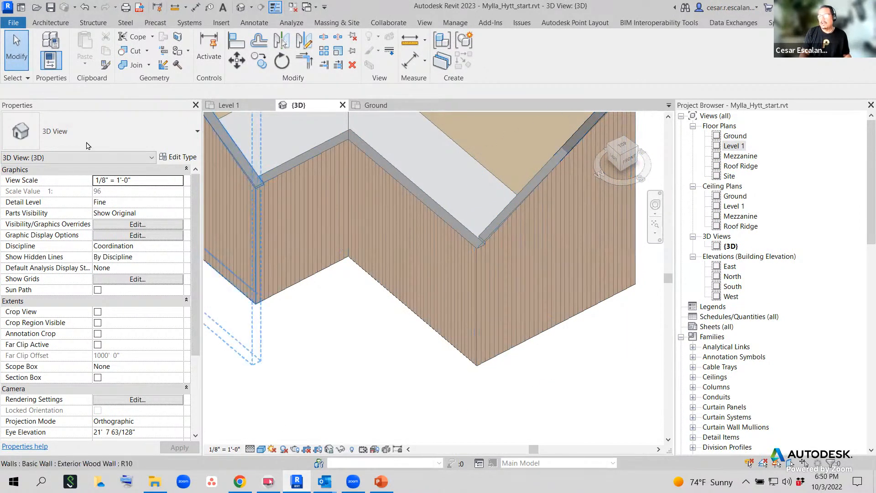
Switch the low outer corner's wall join to the next Butt arrangement and review the whole building.
click(476, 377)
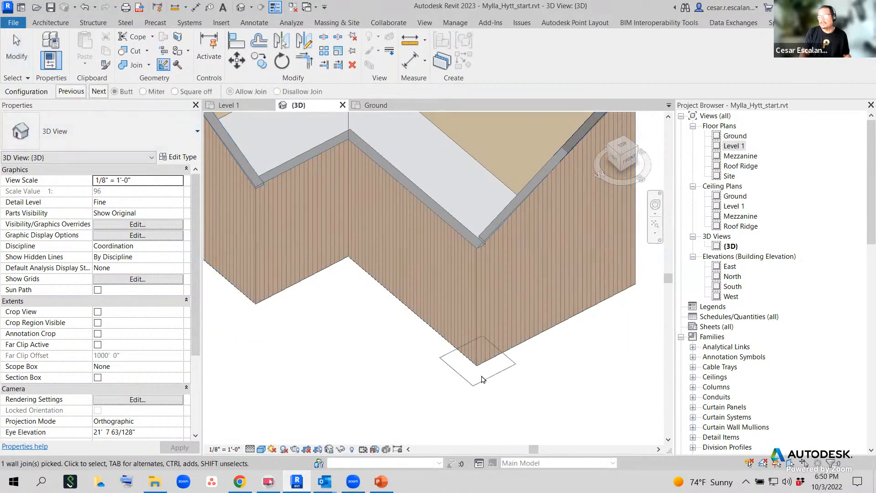
click(98, 92)
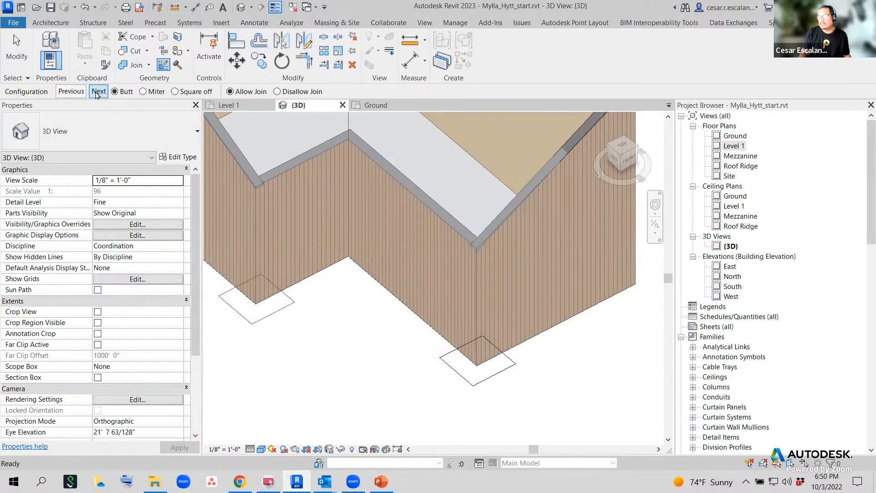
key(Escape)
scroll(596, 418, down, 1)
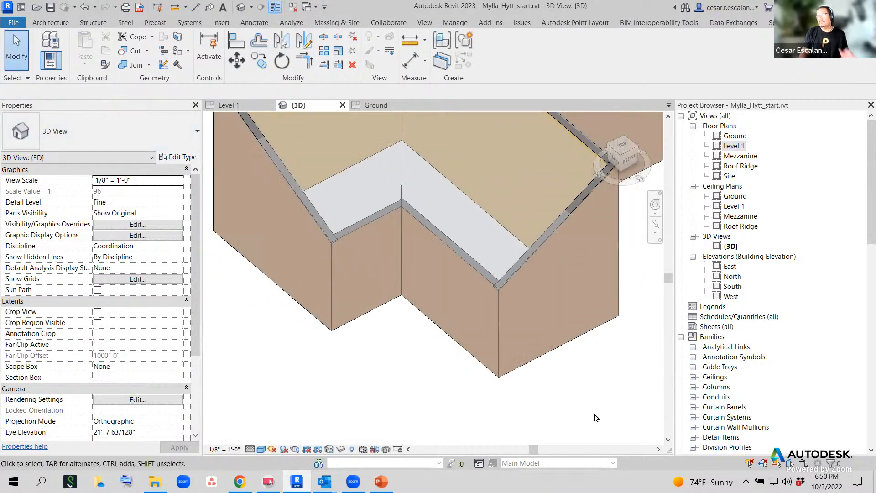
middle_drag(597, 418, 448, 446)
scroll(473, 435, down, 2)
scroll(526, 363, down, 2)
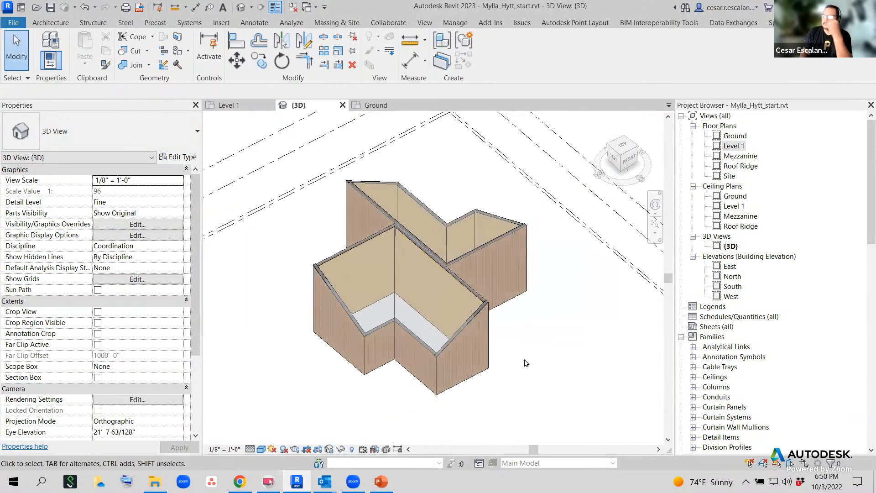
scroll(526, 363, up, 1)
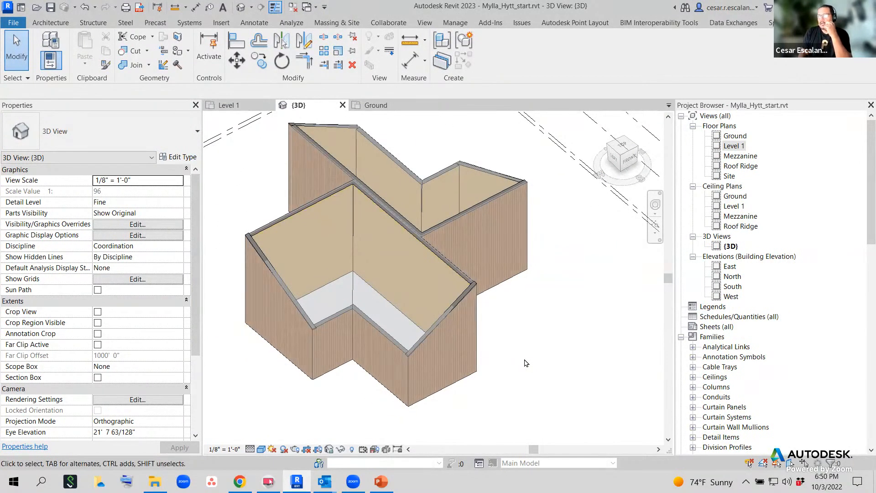
middle_drag(528, 364, 557, 364)
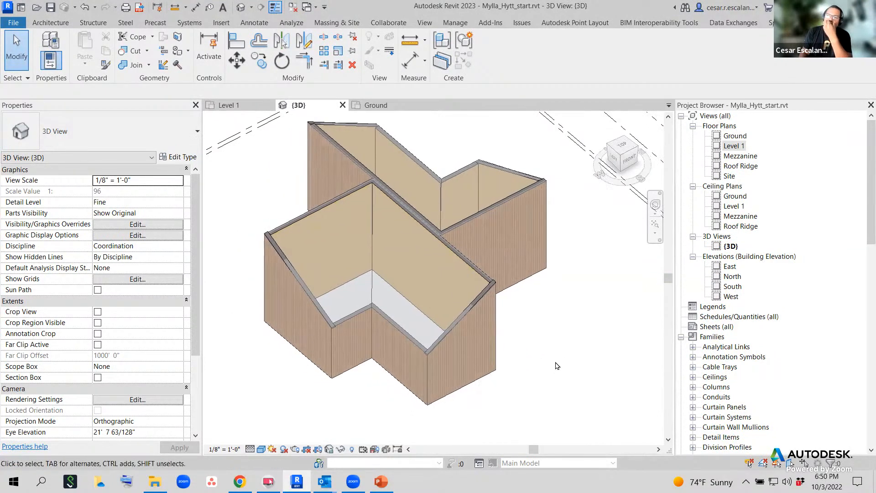
In an empty area of the Level 1 plan, draw an L of two Exterior Wood Walls, starting with a 6'-0" horizontal wall.
double_click(735, 146)
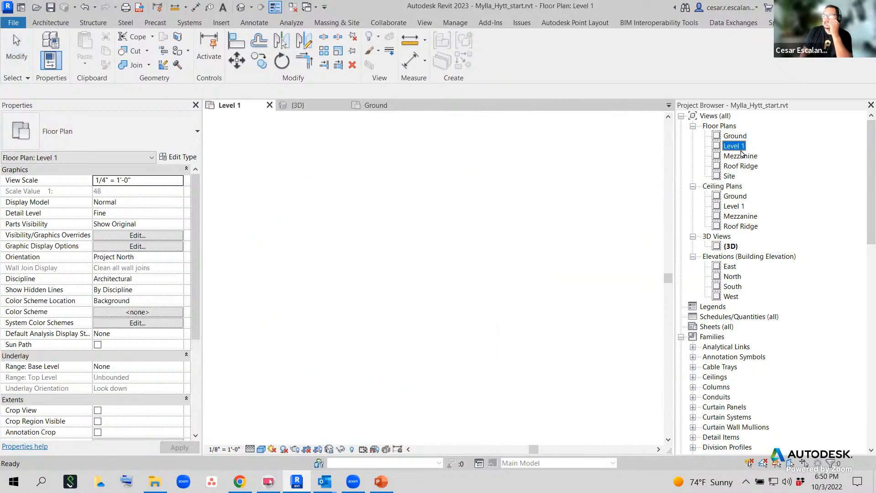
scroll(466, 426, down, 6)
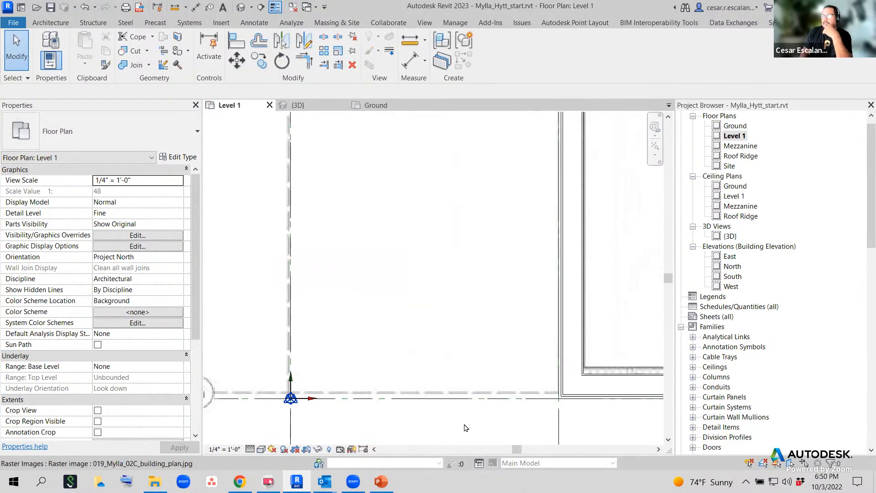
middle_drag(228, 176, 500, 293)
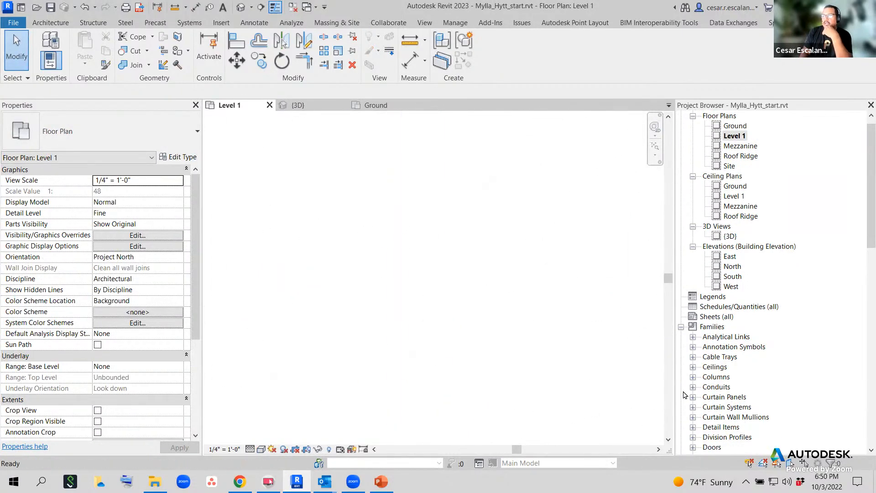
click(56, 23)
click(47, 63)
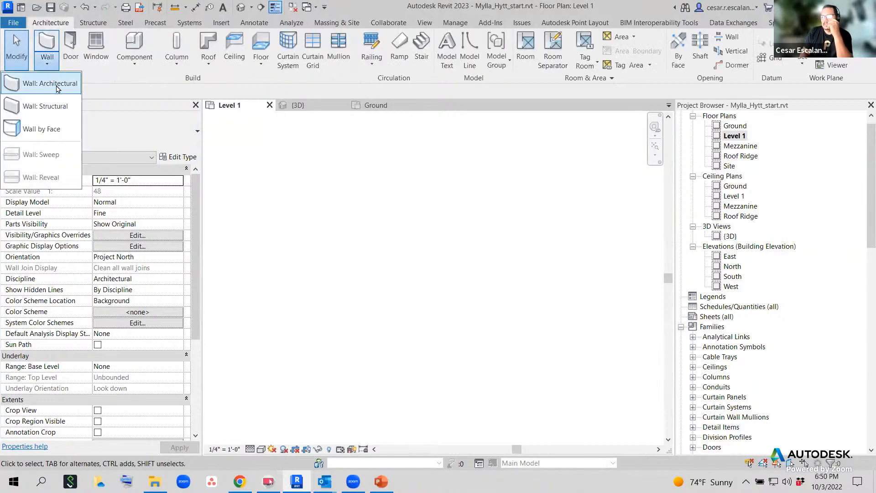
click(58, 83)
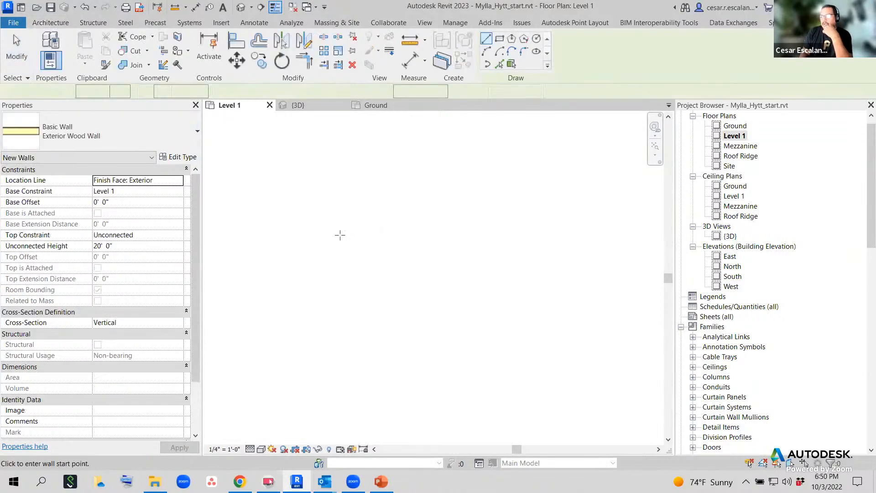
click(342, 238)
click(427, 239)
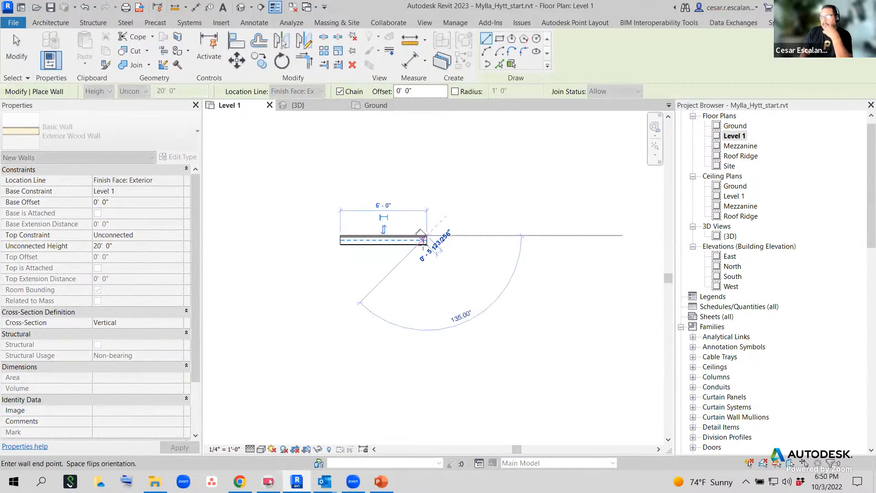
click(425, 307)
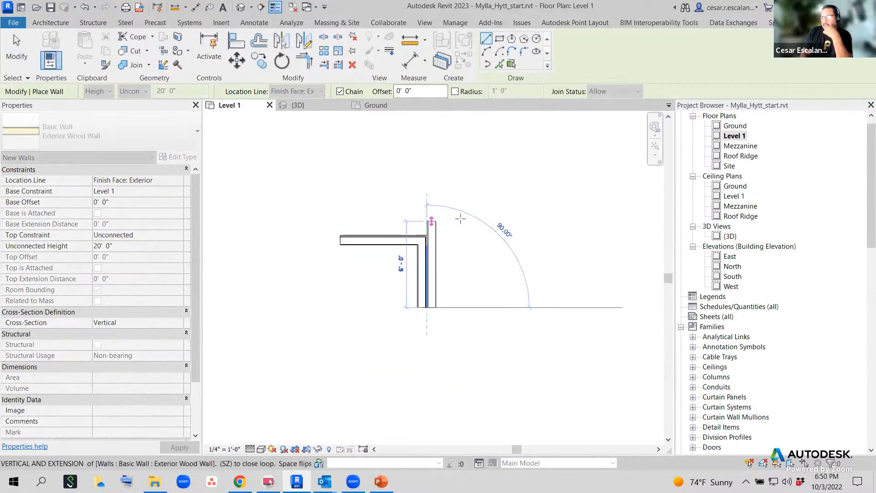
key(Escape)
key(Escape)
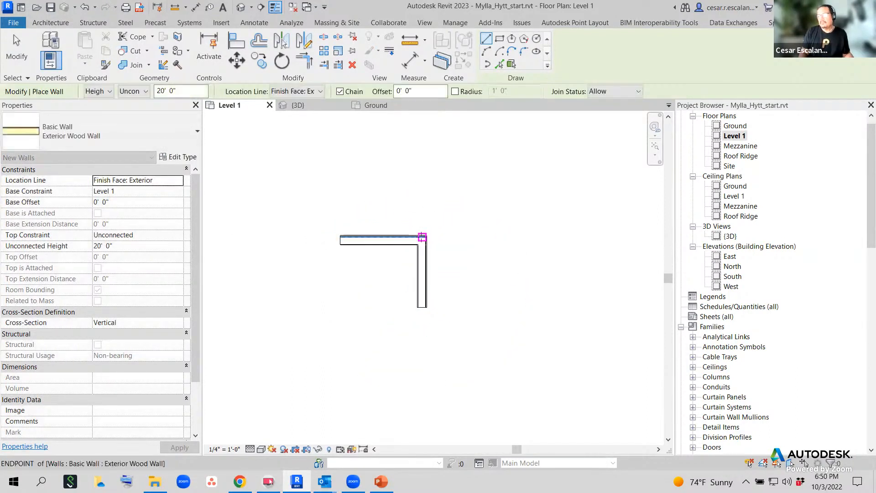
Draw a third Exterior Wood Wall straight up from the L's corner and delete it.
click(426, 239)
click(429, 174)
key(Escape)
key(Escape)
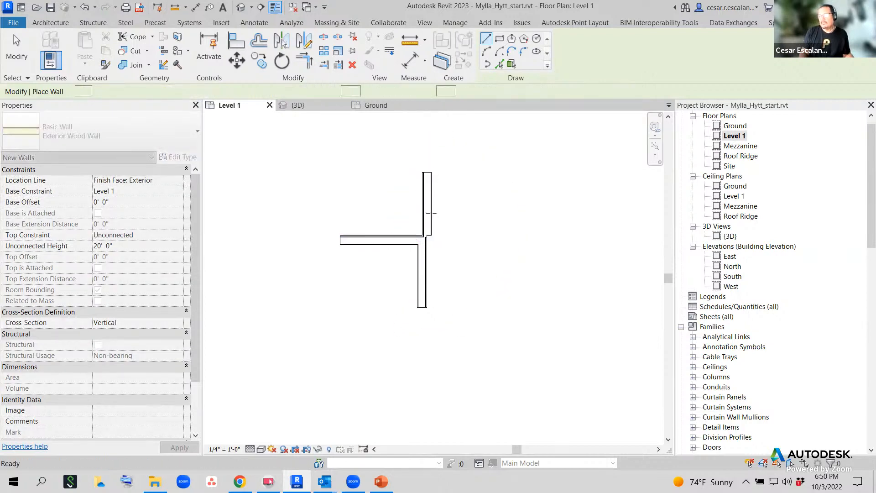
scroll(445, 212, up, 1)
click(429, 219)
key(Delete)
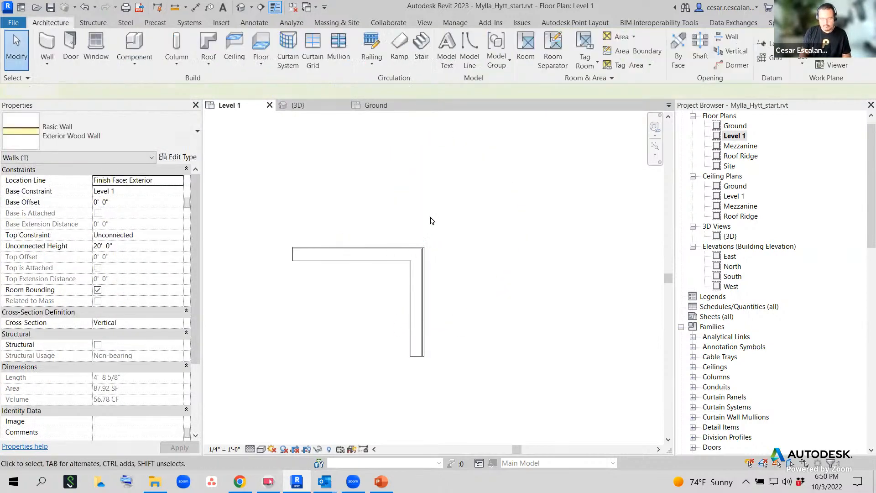
Change the L's vertical wall to Exterior - Brick and CMU on MTL. Stud and examine how its layers join the wood wall.
click(424, 248)
scroll(440, 246, up, 3)
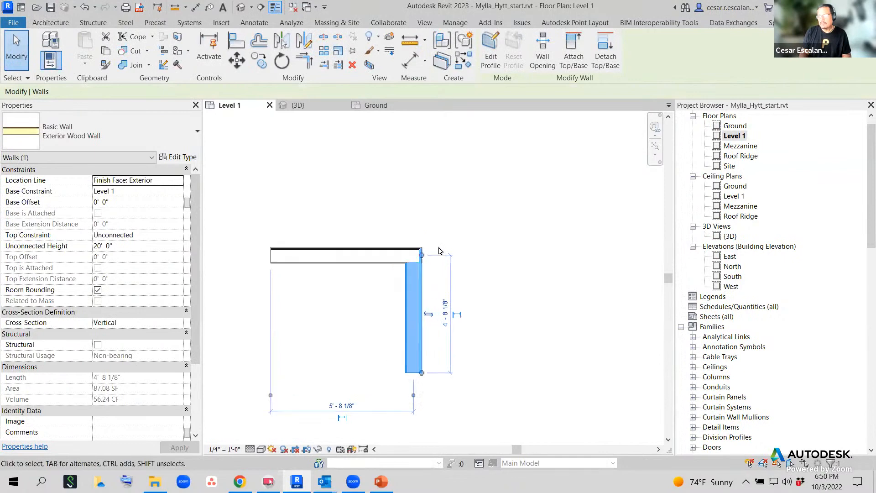
key(Escape)
click(402, 326)
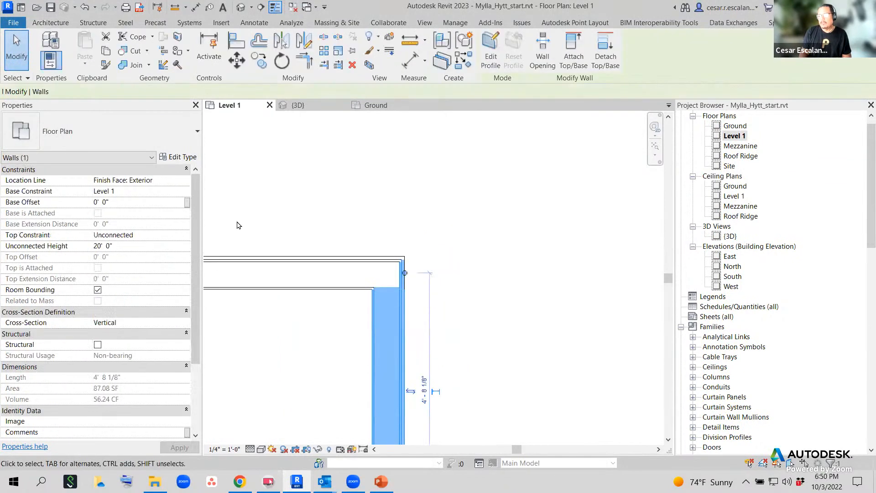
click(137, 132)
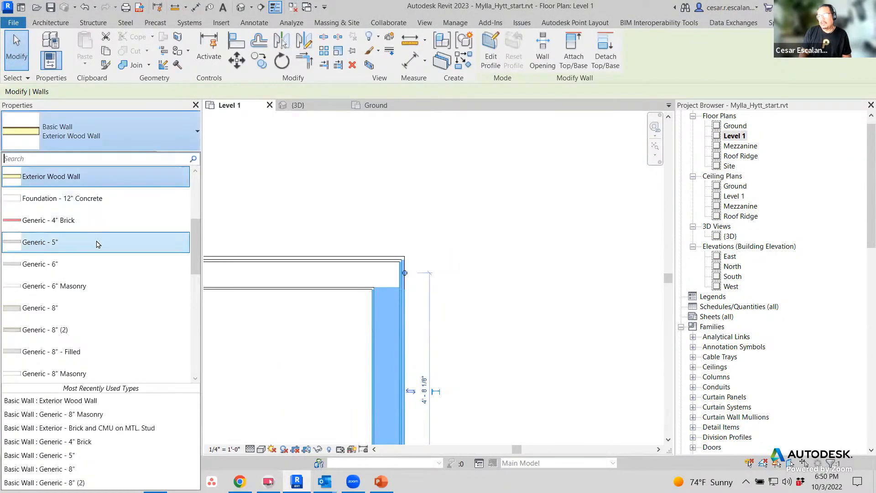
scroll(137, 241, down, 3)
drag(195, 264, 191, 337)
scroll(114, 274, up, 8)
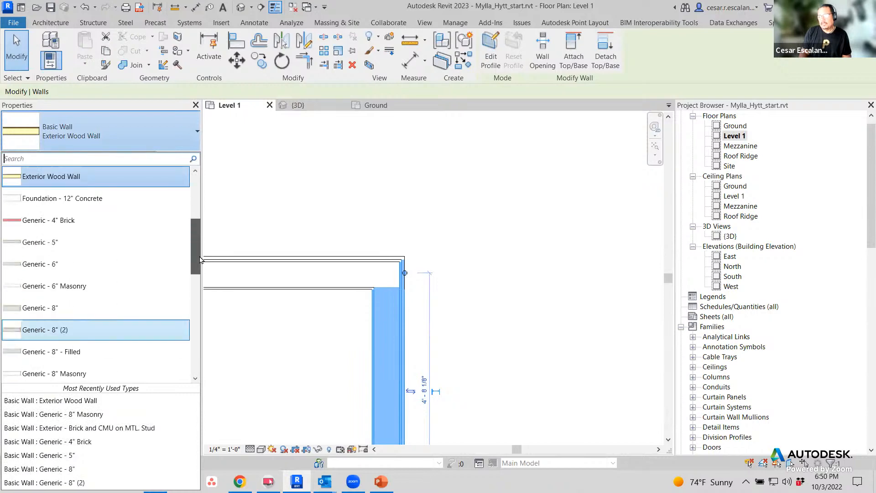
click(69, 190)
click(502, 341)
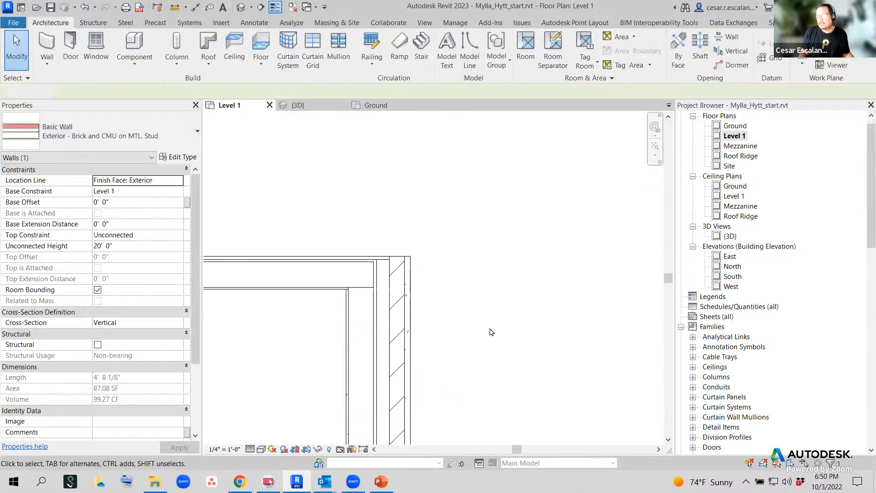
scroll(474, 300, up, 3)
middle_drag(531, 256, 530, 258)
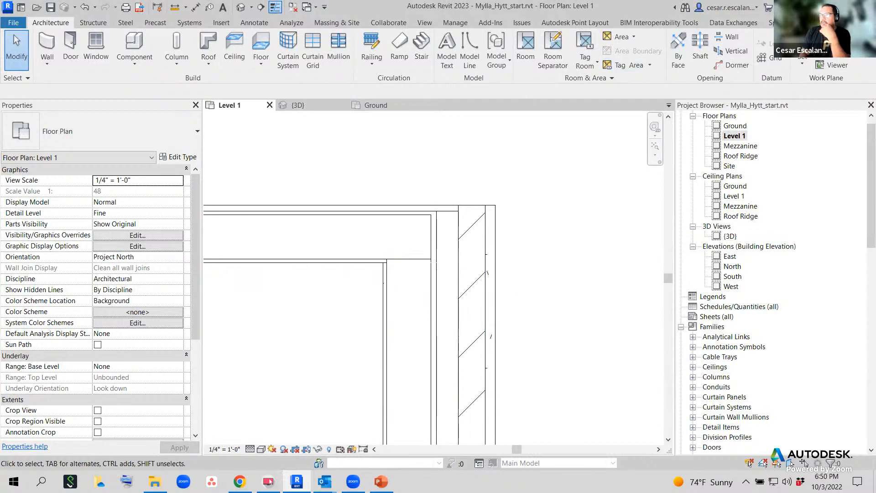
scroll(471, 285, down, 3)
Draw an Exterior Wood Wall about 3 feet long down onto the horizontal wall, a short distance before the brick corner.
click(471, 288)
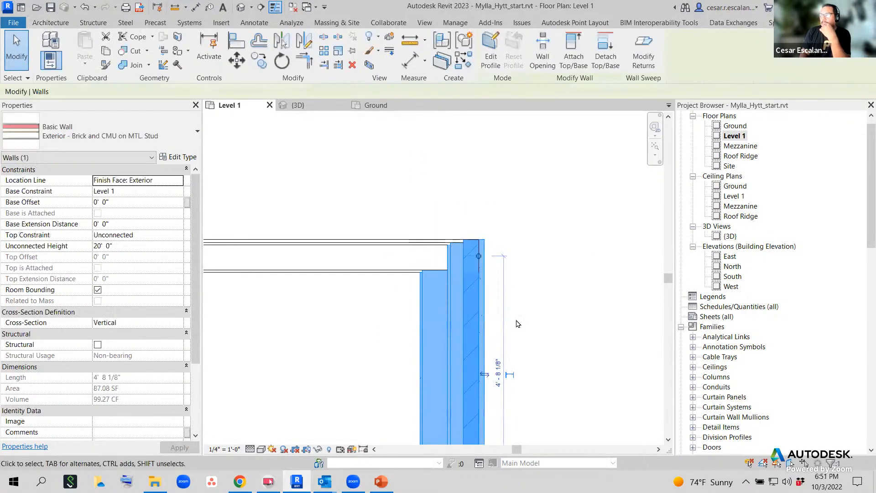
middle_drag(517, 323, 514, 359)
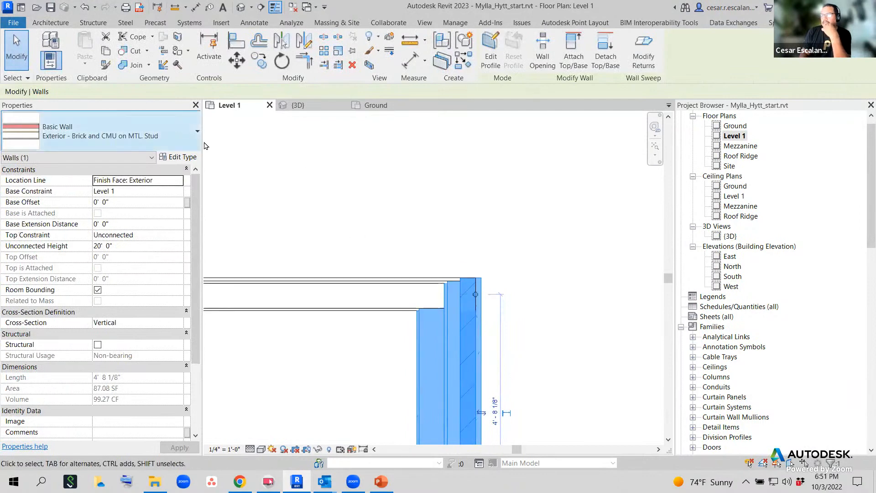
click(50, 23)
click(52, 67)
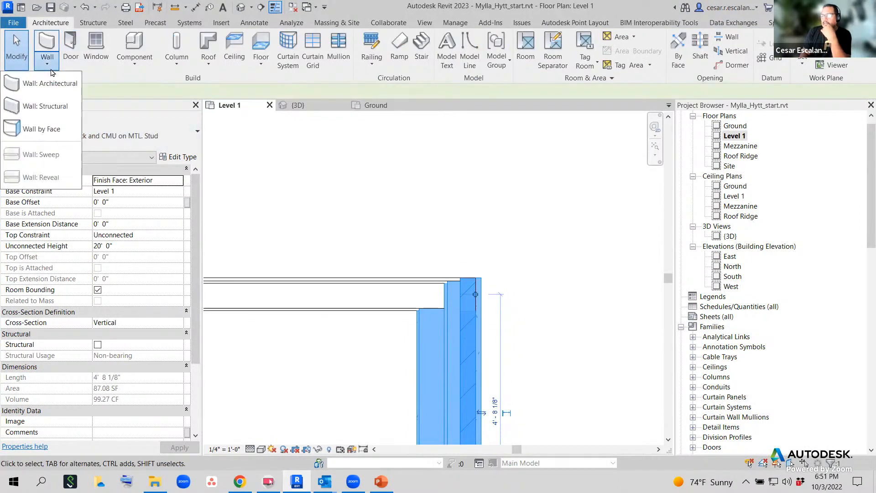
click(55, 84)
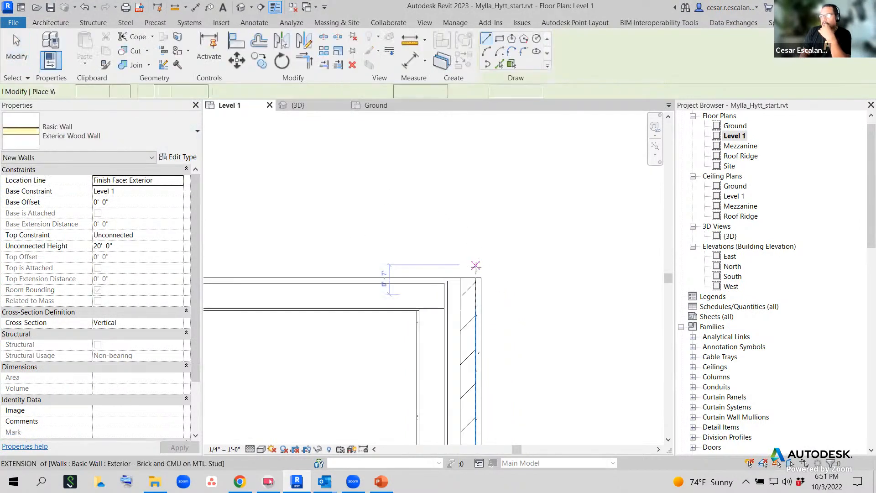
click(476, 277)
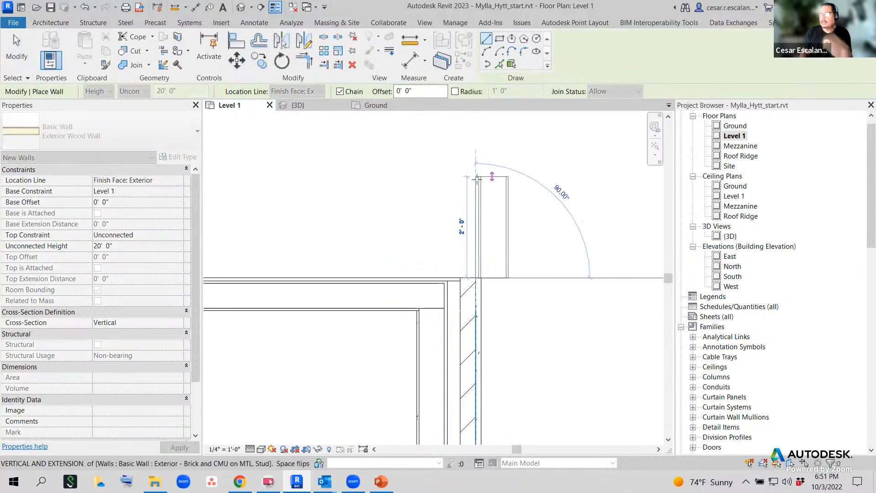
key(Escape)
click(399, 140)
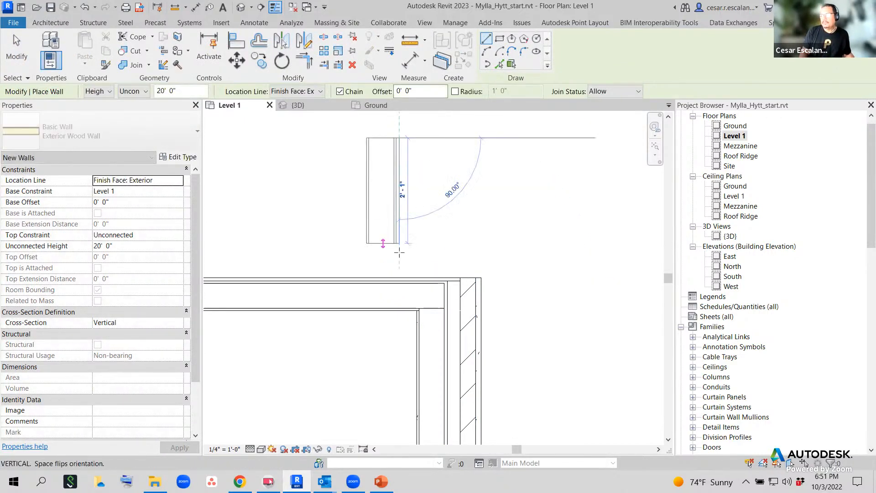
click(398, 279)
key(Escape)
key(Escape)
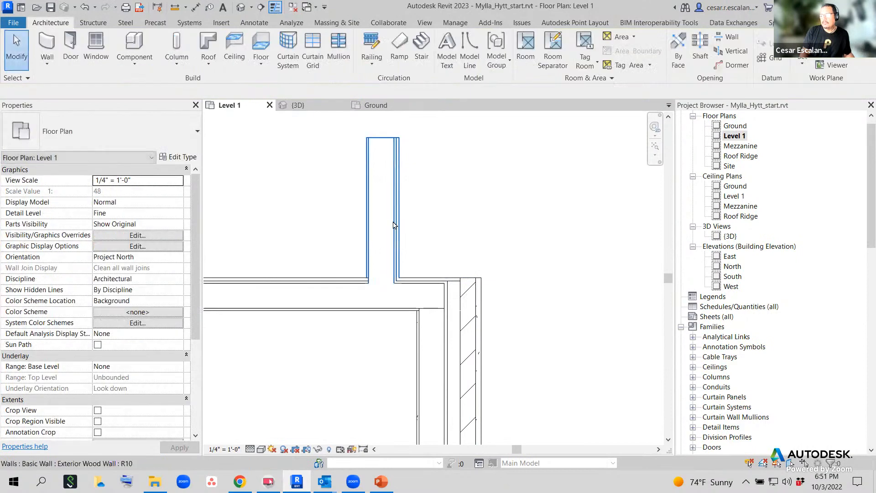
Move the short upper wall sideways so its exterior face lines up with the brick wall's outer corner.
click(385, 208)
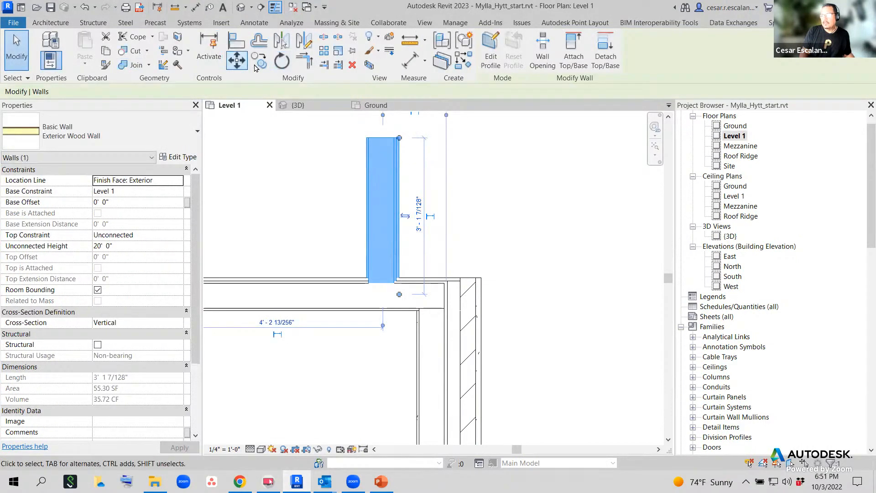
click(237, 59)
click(399, 280)
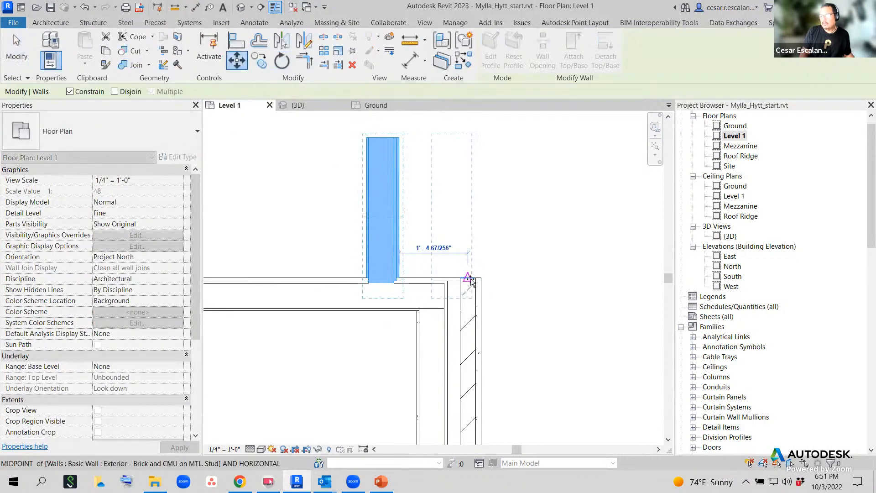
click(482, 278)
key(Escape)
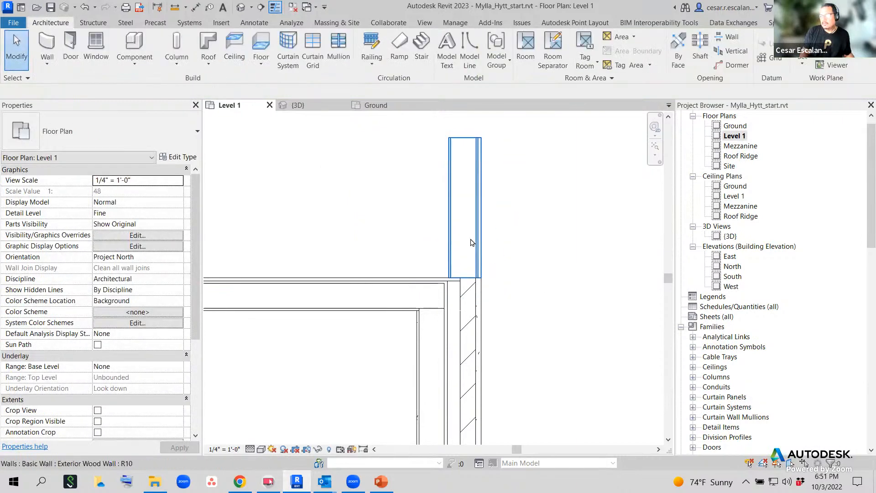
Change the short upper wall at the corner to the Exterior - Brick on Mtl. Stud type.
click(471, 241)
click(122, 140)
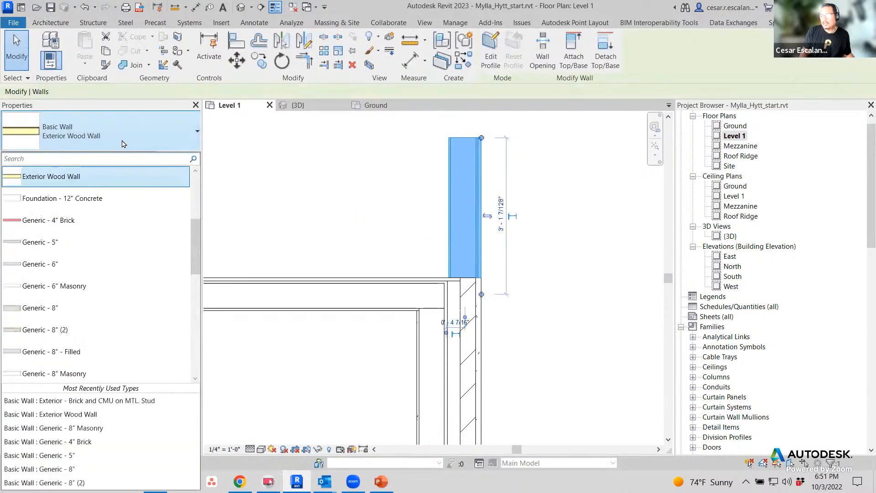
scroll(83, 310, down, 5)
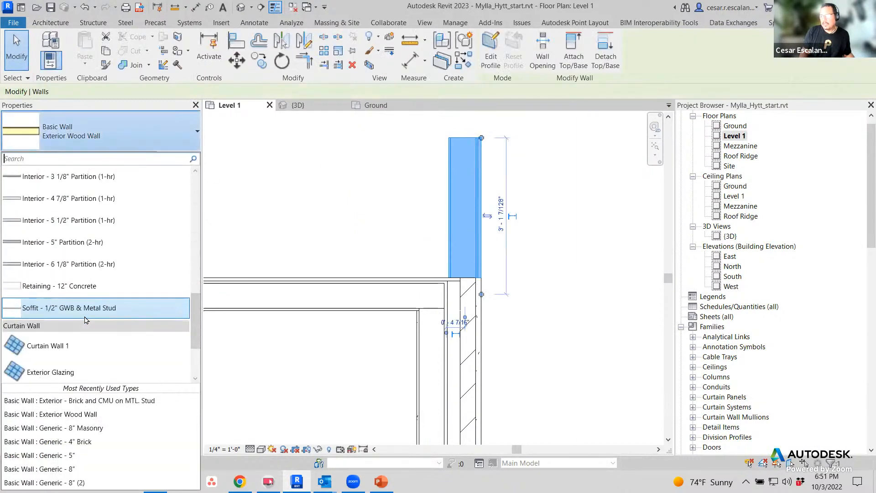
scroll(87, 302, up, 4)
scroll(87, 302, up, 3)
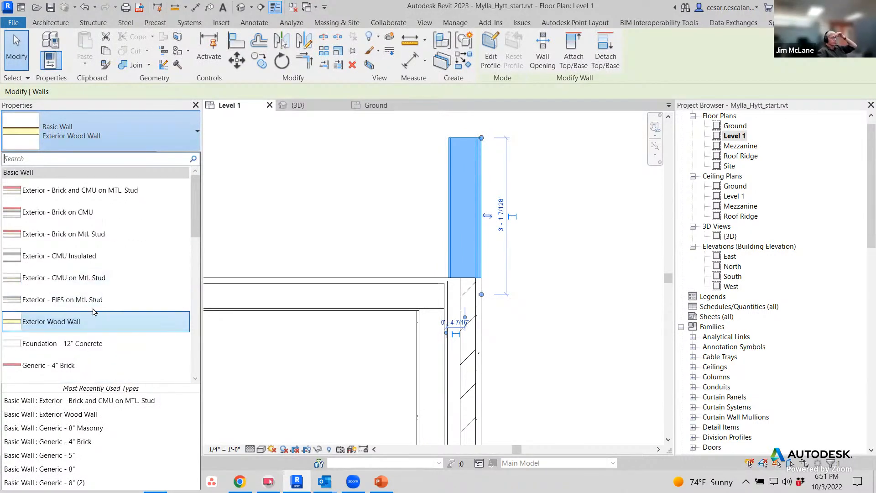
click(429, 321)
click(553, 345)
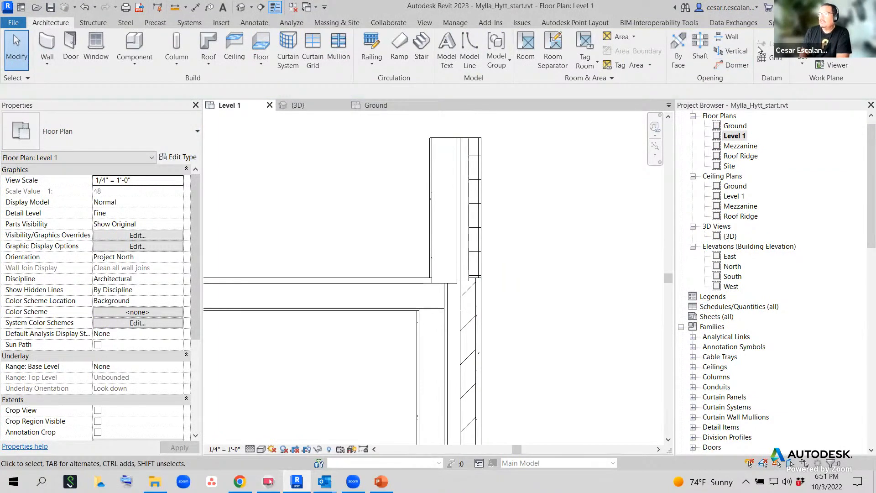
Edit the wall join where the three walls meet, cycling through its butt and miter configurations and stopping on a miter arrangement.
scroll(527, 318, up, 2)
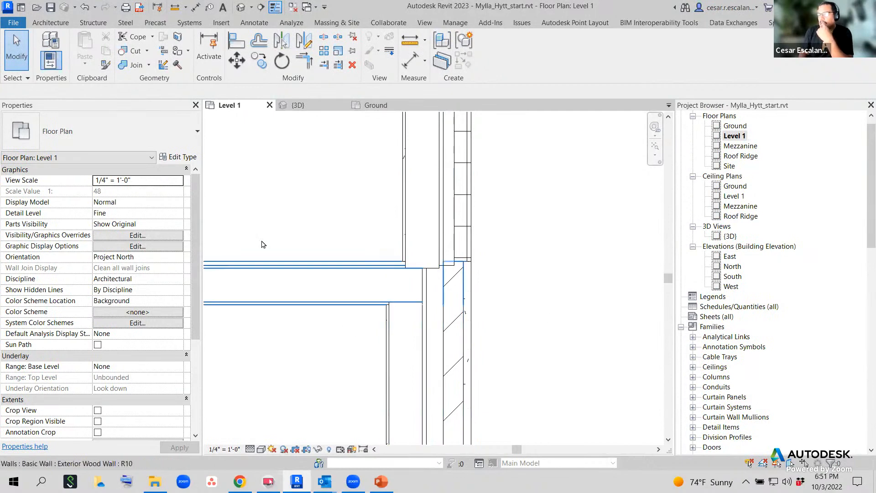
click(163, 65)
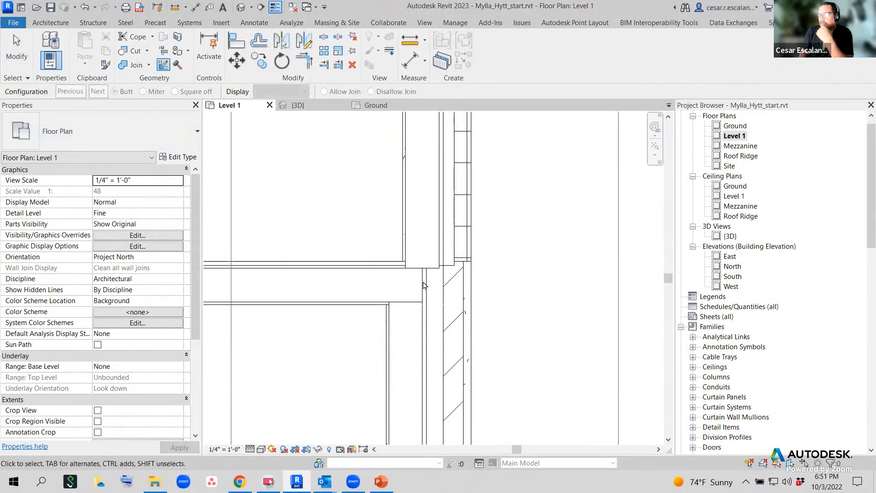
click(419, 313)
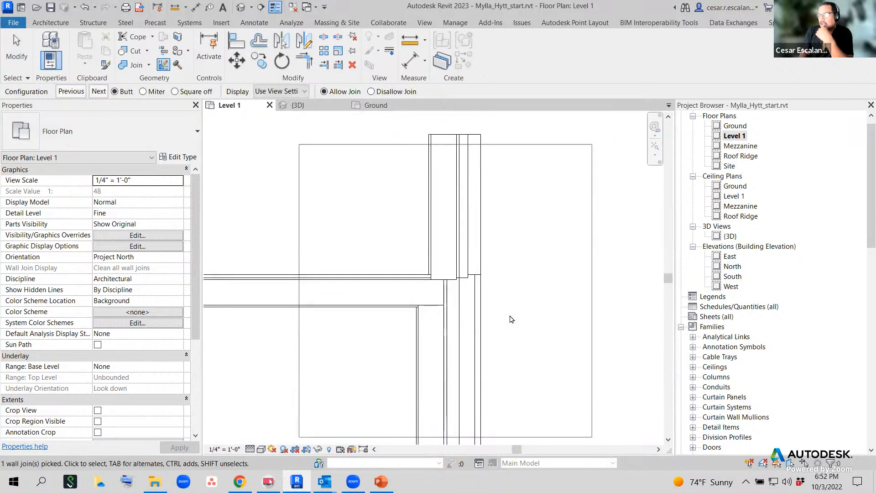
scroll(511, 317, down, 1)
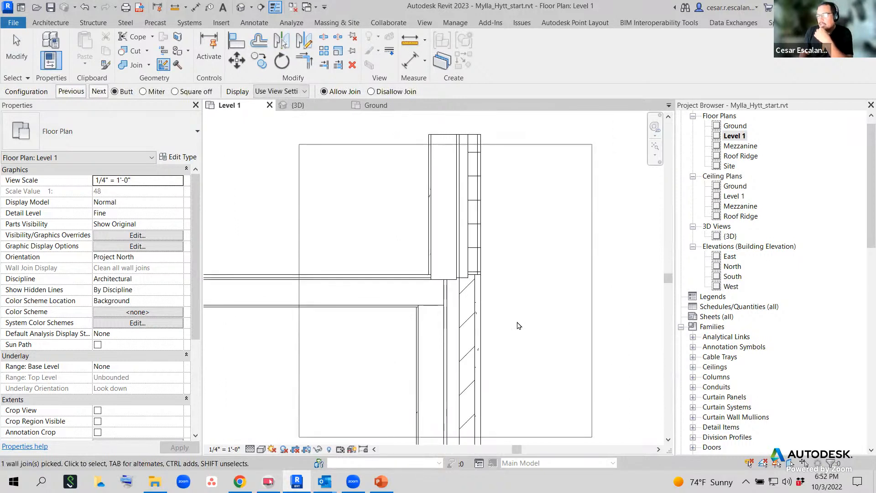
click(97, 93)
click(96, 93)
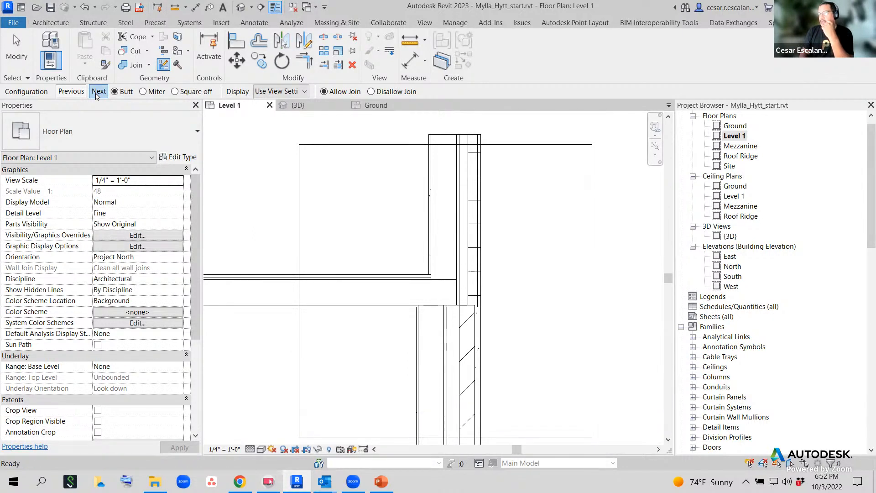
click(97, 92)
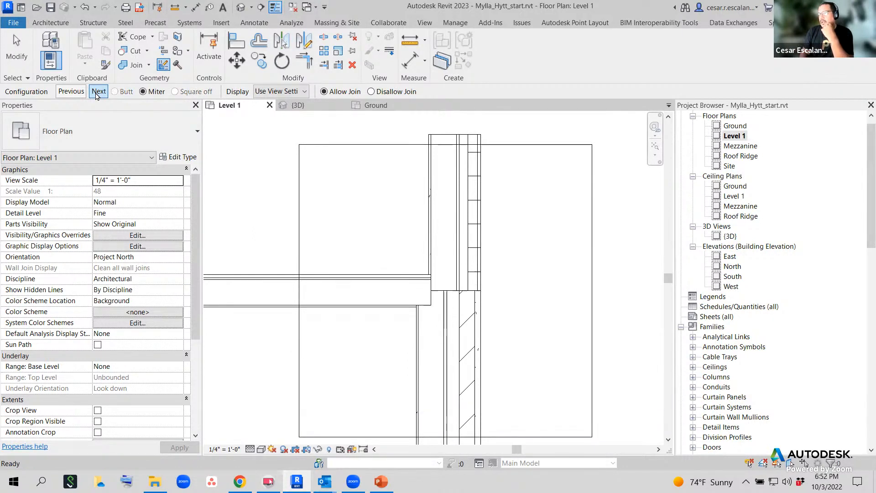
click(97, 93)
click(97, 92)
click(97, 92)
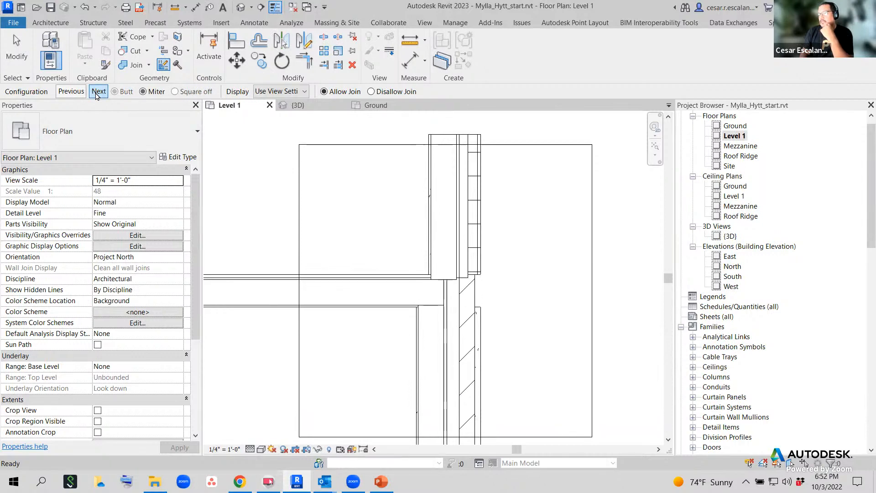
click(97, 92)
click(97, 93)
click(97, 93)
click(97, 93)
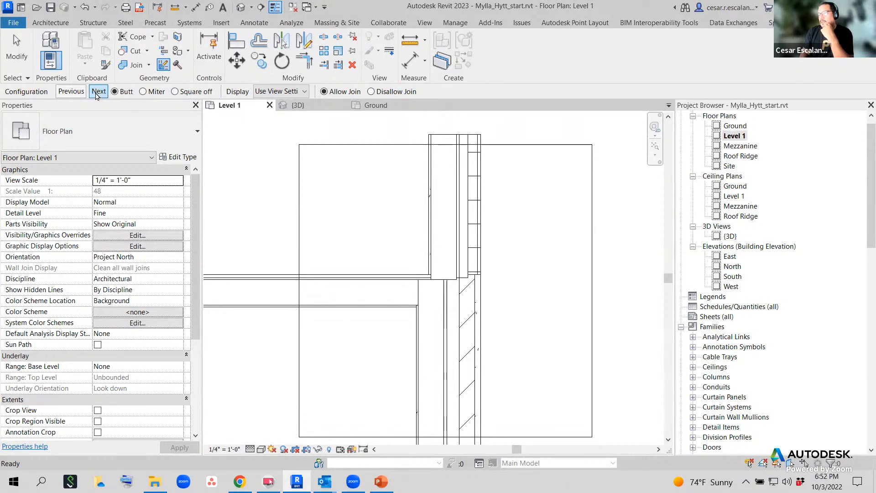
click(98, 93)
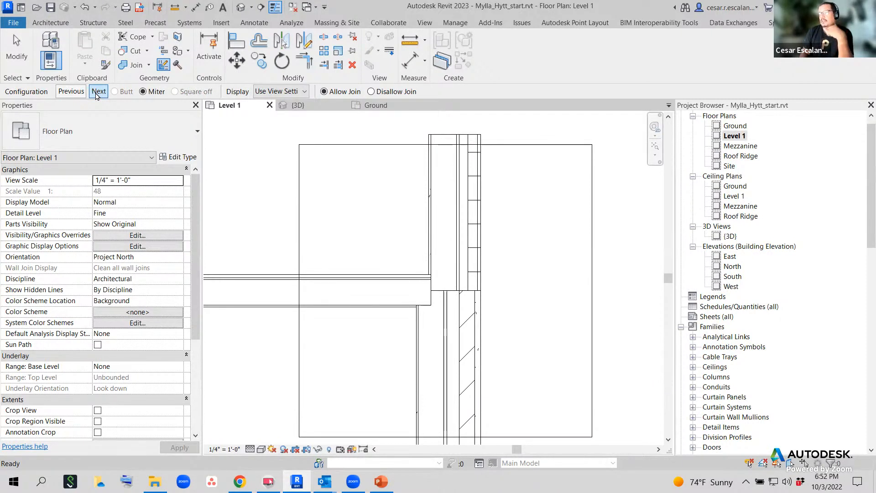
Cycle through the join configurations at the three-wall intersection on Level 1, ending on a Butt arrangement.
click(97, 92)
click(96, 93)
click(96, 93)
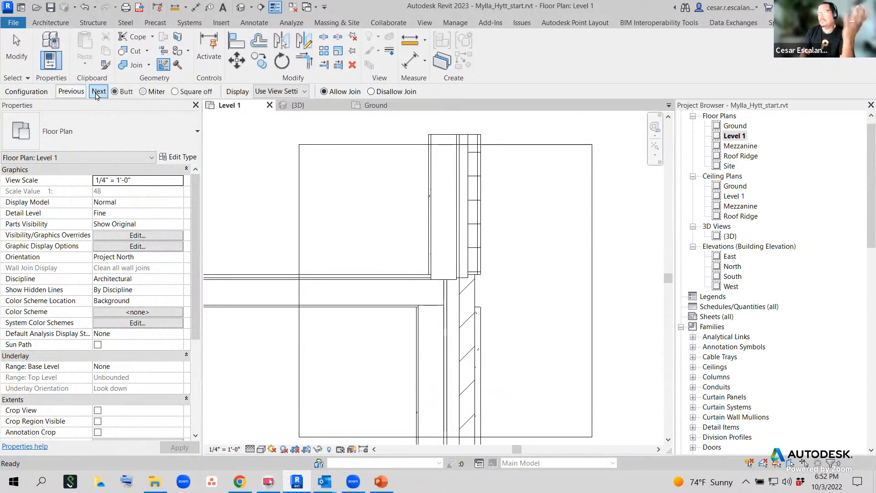
click(98, 92)
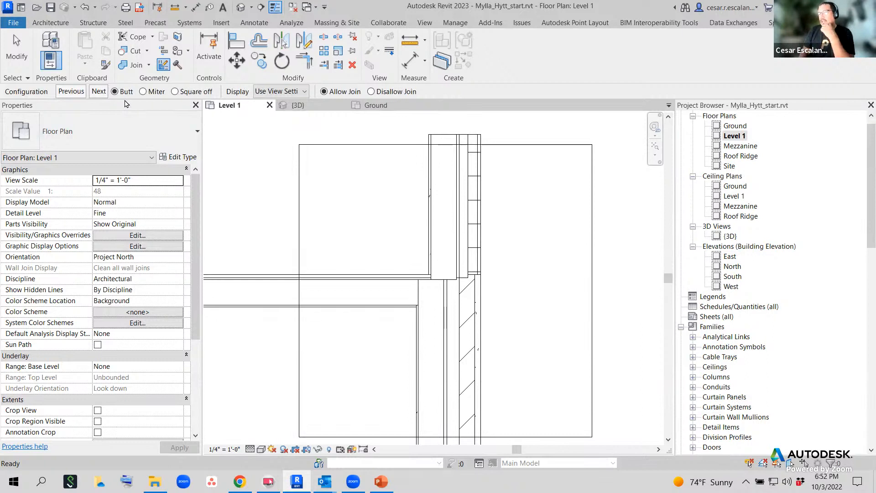
Switch the three-wall join to Miter and cycle through its available configurations.
click(149, 91)
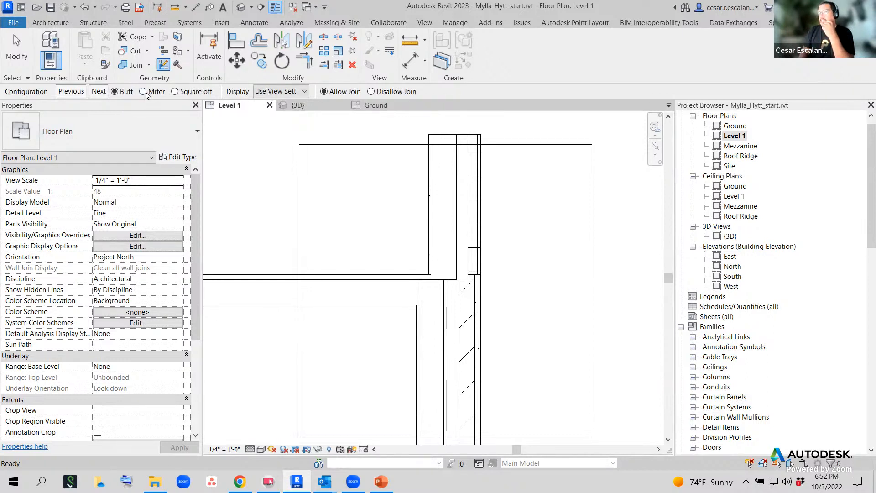
click(100, 93)
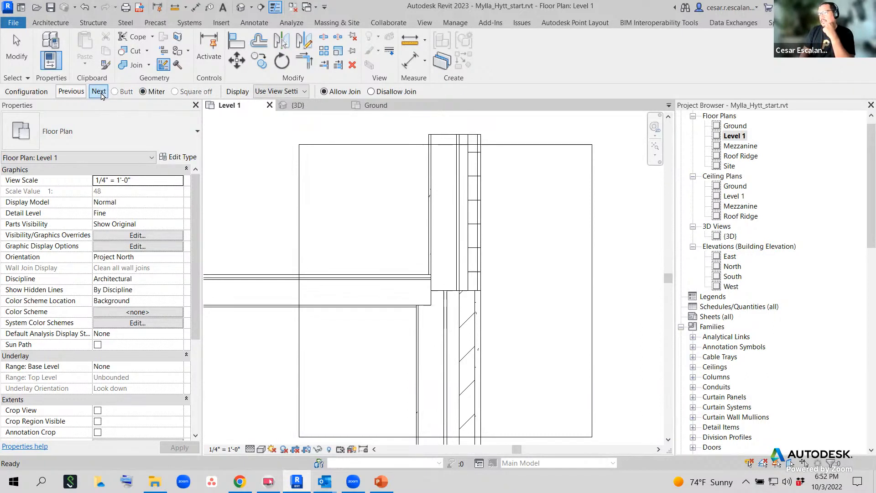
click(100, 92)
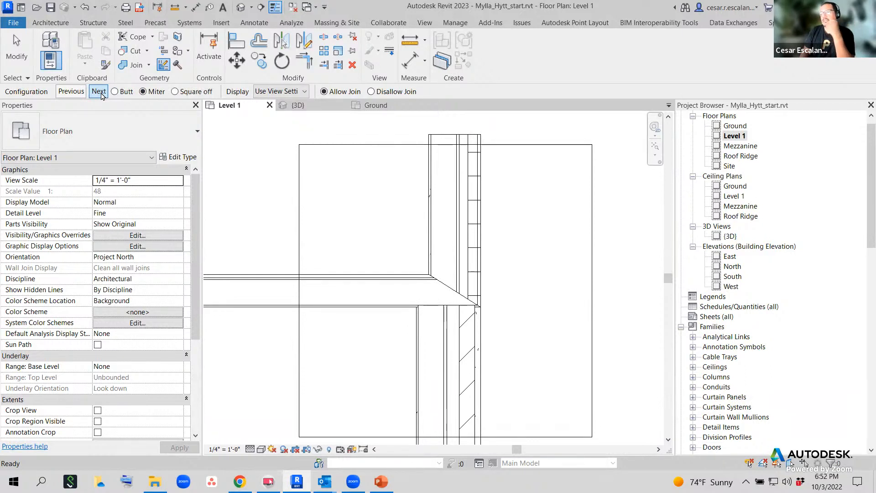
click(98, 91)
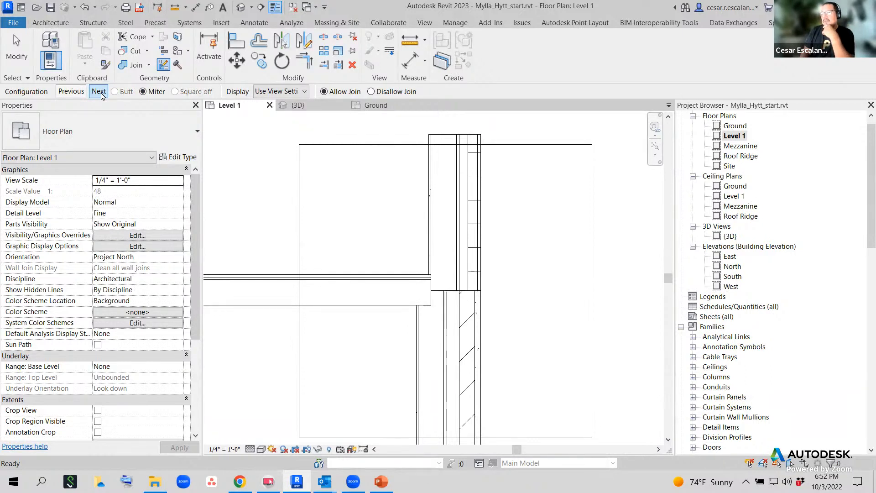
click(98, 91)
click(99, 92)
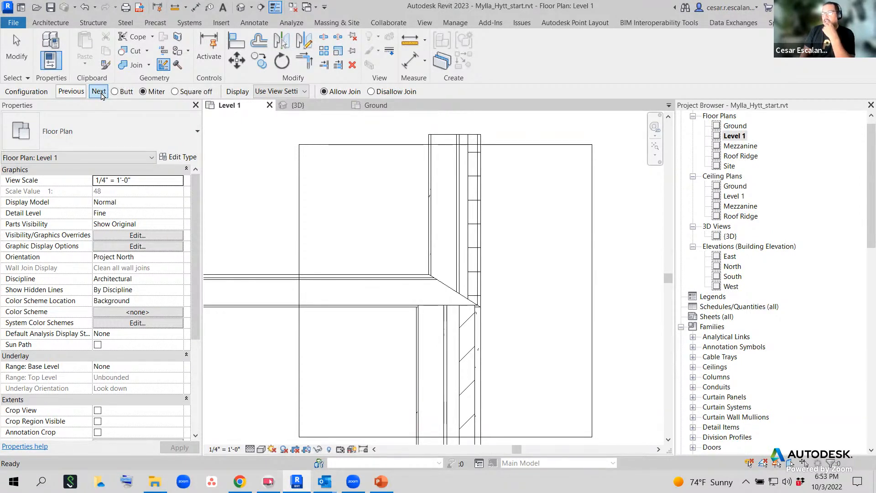
Disallow the wall join at the three-wall intersection, allow it again, and leave the Wall Joins tool.
click(372, 91)
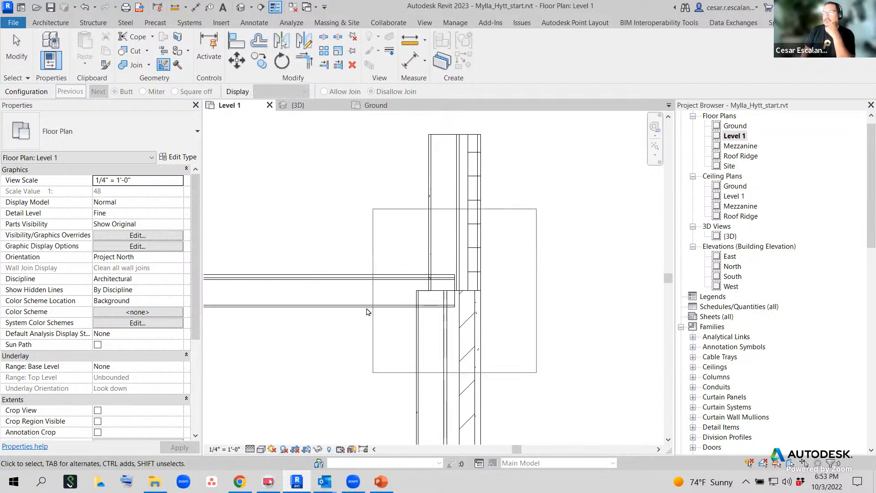
click(485, 306)
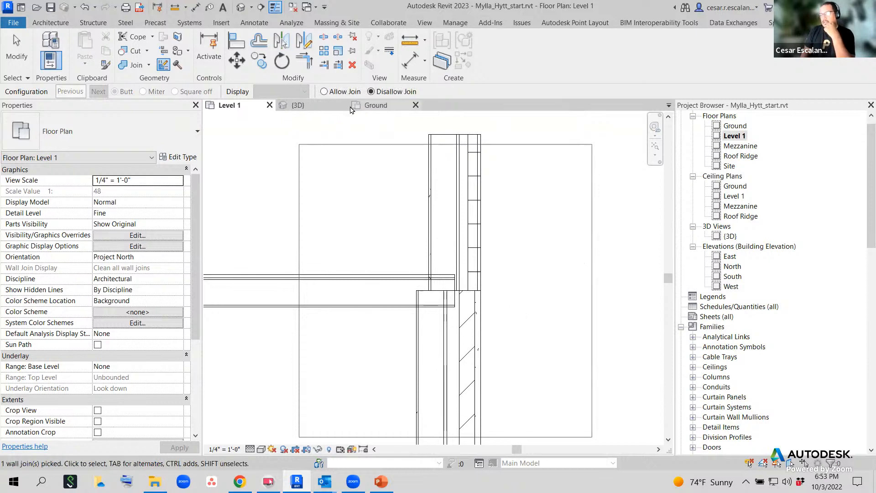
click(324, 92)
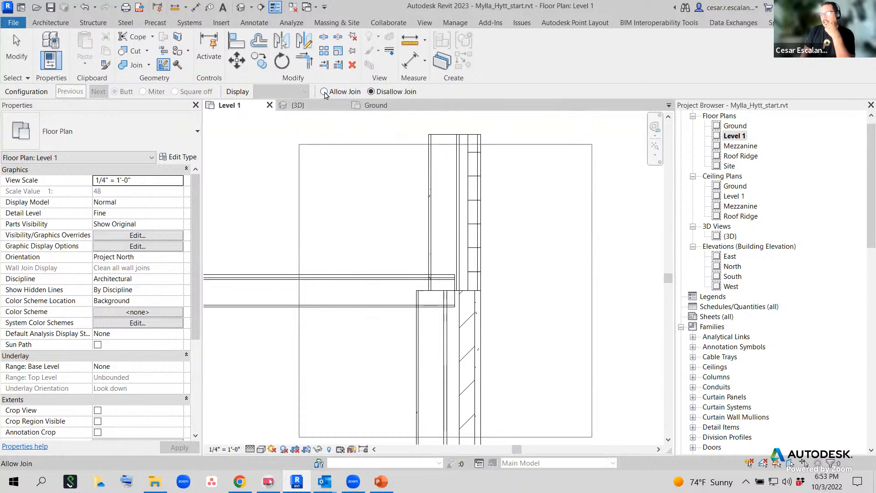
click(395, 279)
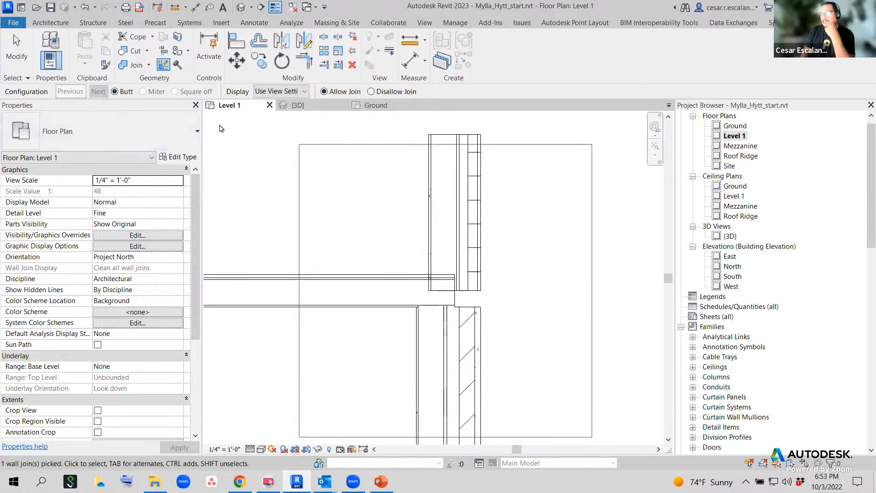
click(479, 329)
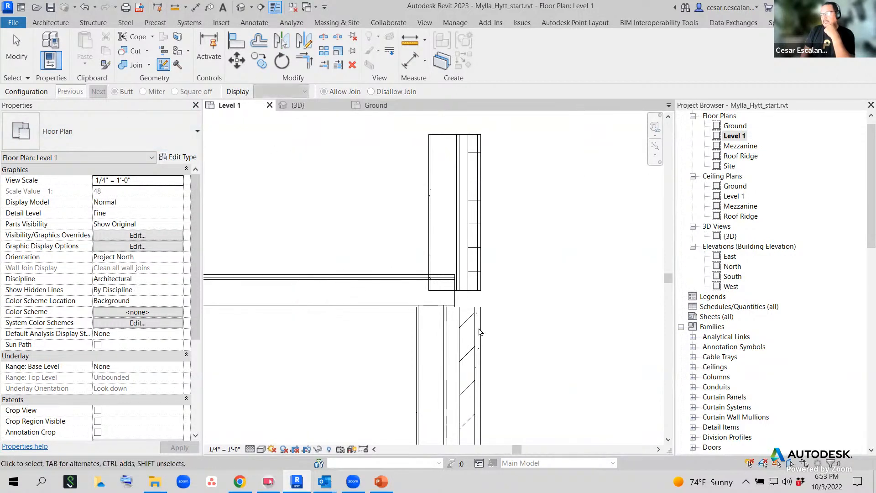
click(479, 331)
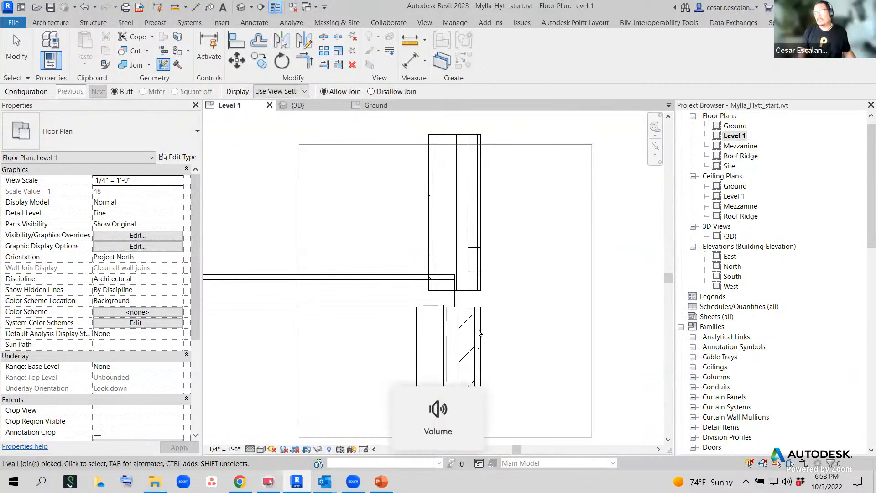
key(Escape)
key(Escape)
Try to extend the lower brick wall's end into the intersection, and undo the latest wall join changes.
click(478, 336)
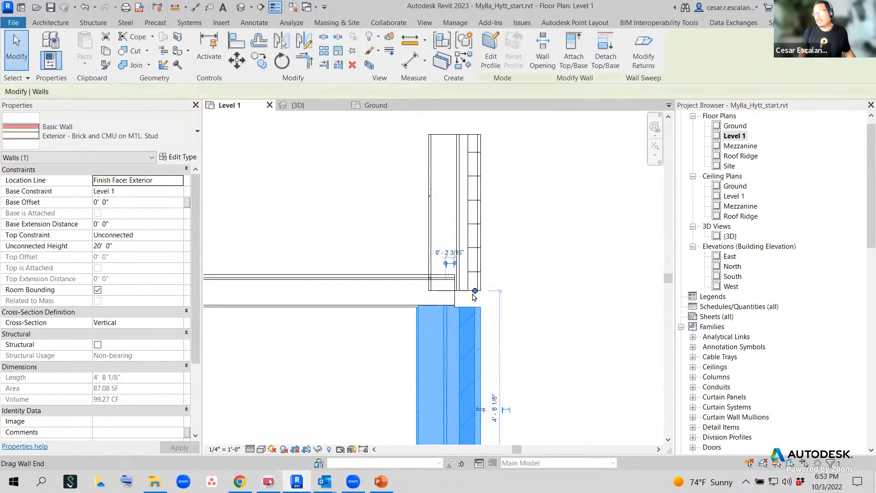
mouse_move(474, 292)
mouse_down()
mouse_move(477, 346)
mouse_move(472, 262)
mouse_move(475, 275)
mouse_up()
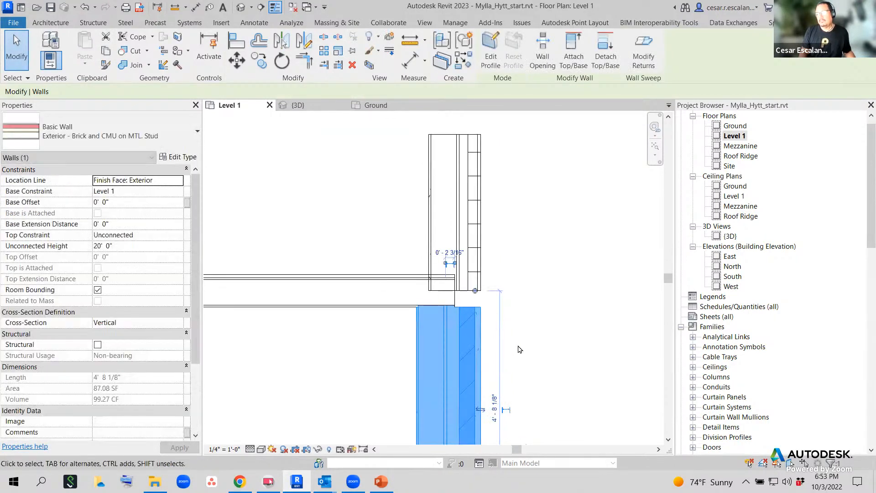
click(518, 350)
click(469, 312)
key(Escape)
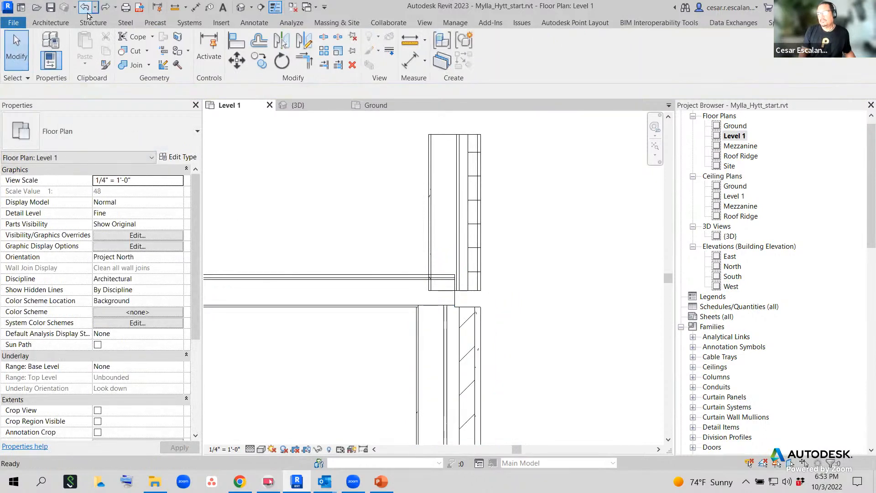
click(88, 14)
click(88, 14)
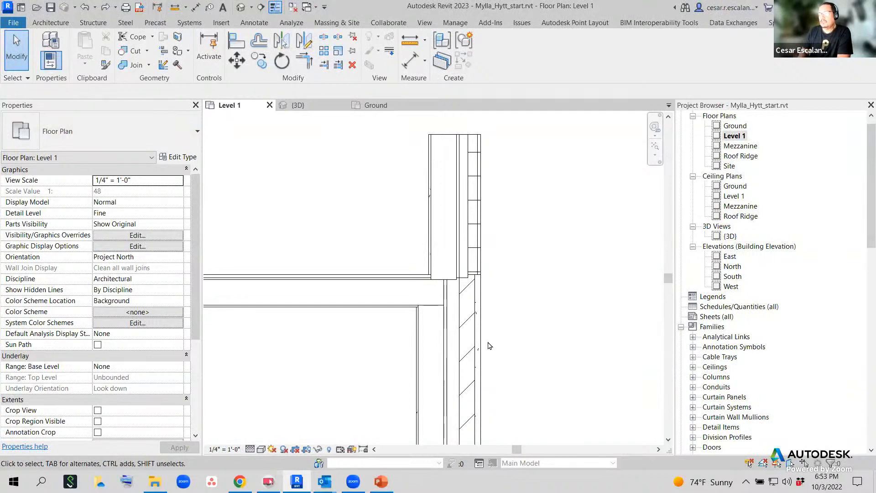
Set the Level 1 plan's detail level to Coarse and inspect the wall intersection.
click(250, 449)
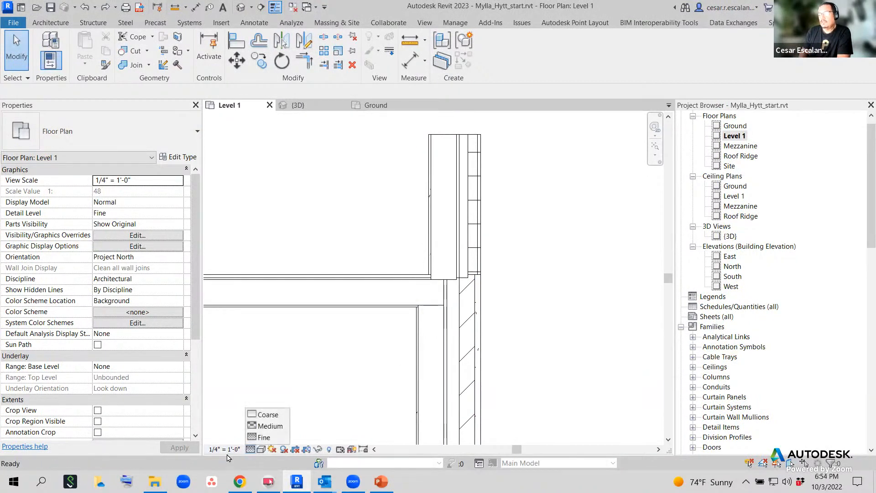
click(266, 414)
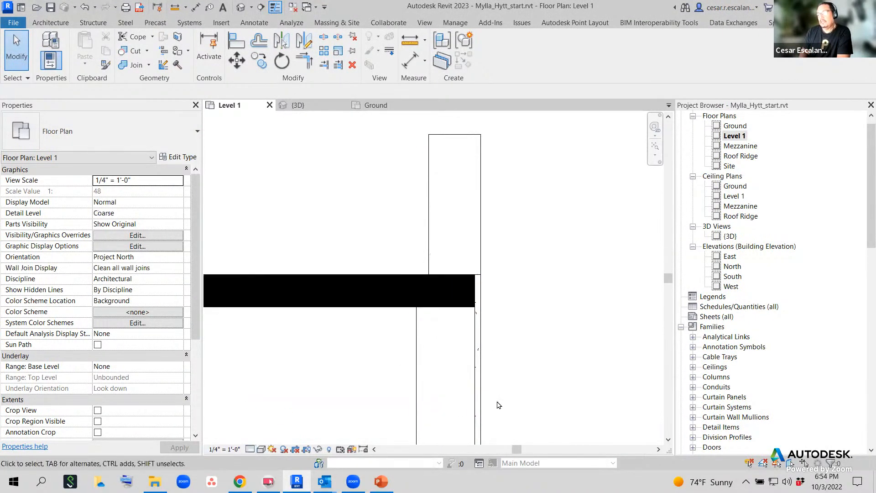
scroll(479, 348, up, 1)
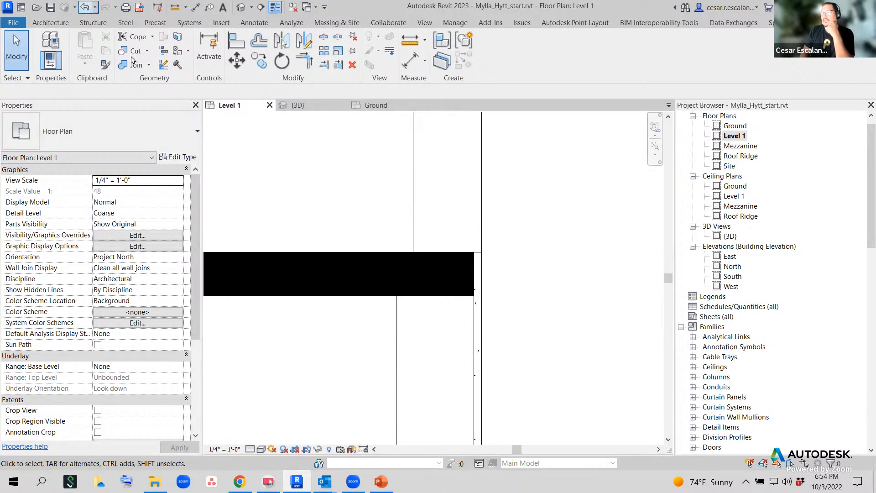
scroll(511, 226, down, 3)
Delete the three sample walls that meet at the intersection: lower brick wall, horizontal wall and upper EIFS wall.
click(491, 314)
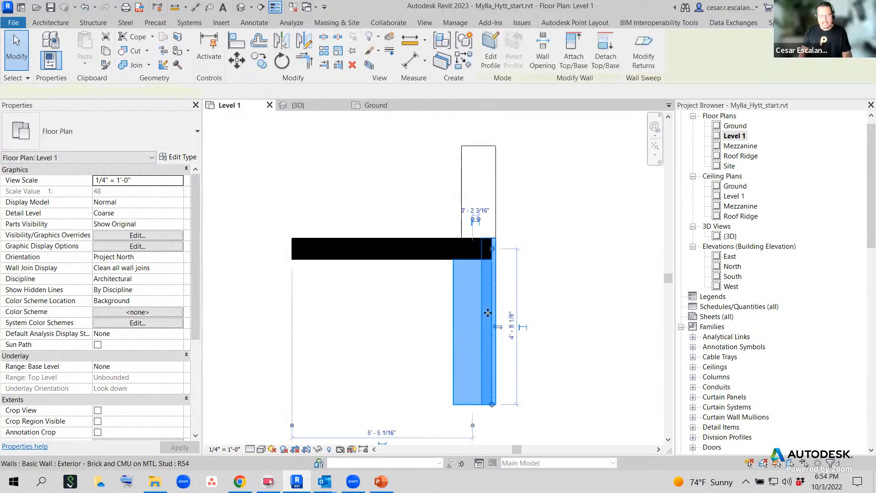
key(Delete)
click(470, 237)
key(Delete)
click(470, 235)
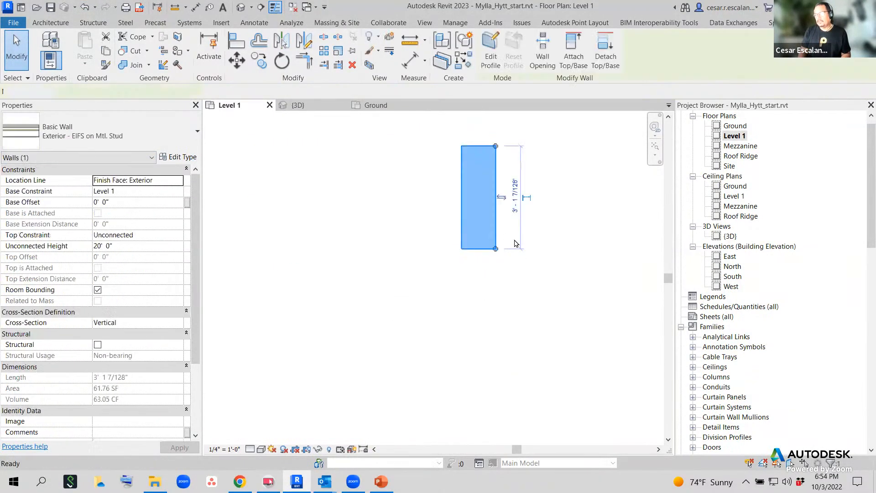
key(Delete)
Examine the building's exterior walls in the Level 1 plan and from above in the 3D view.
scroll(368, 346, down, 5)
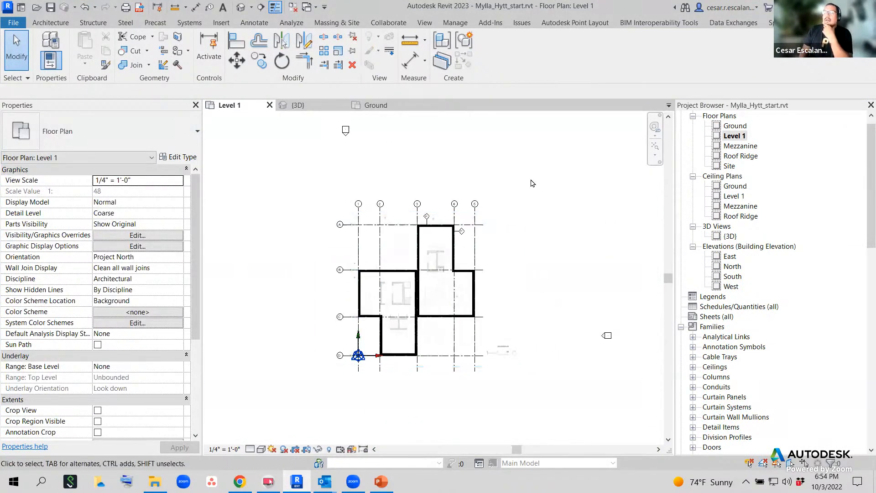
scroll(469, 281, up, 5)
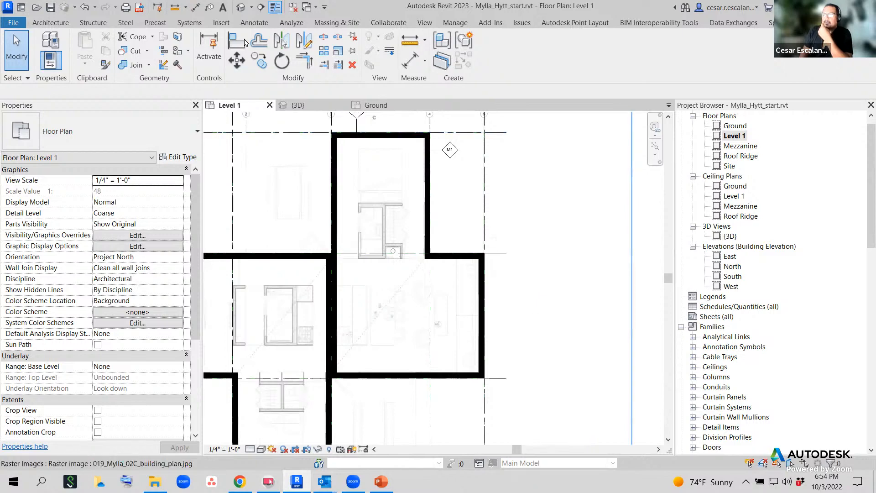
click(241, 7)
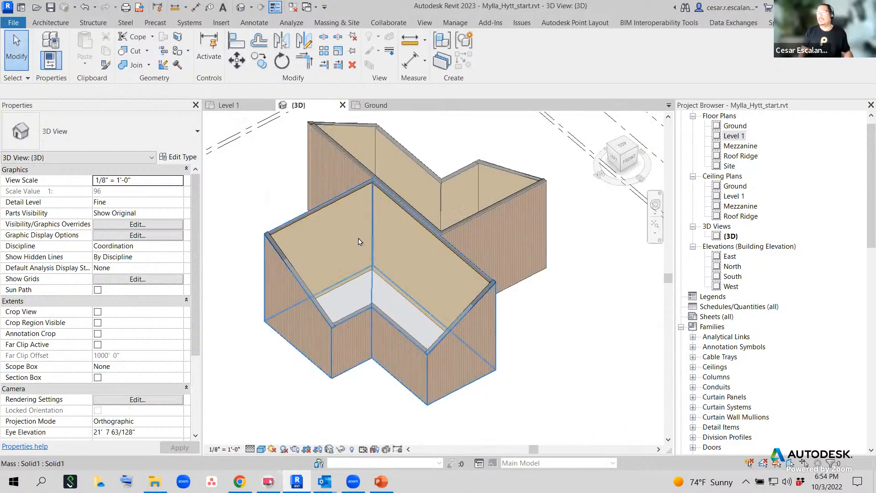
scroll(466, 237, up, 2)
scroll(550, 314, down, 4)
shift+middle_drag(548, 345, 526, 410)
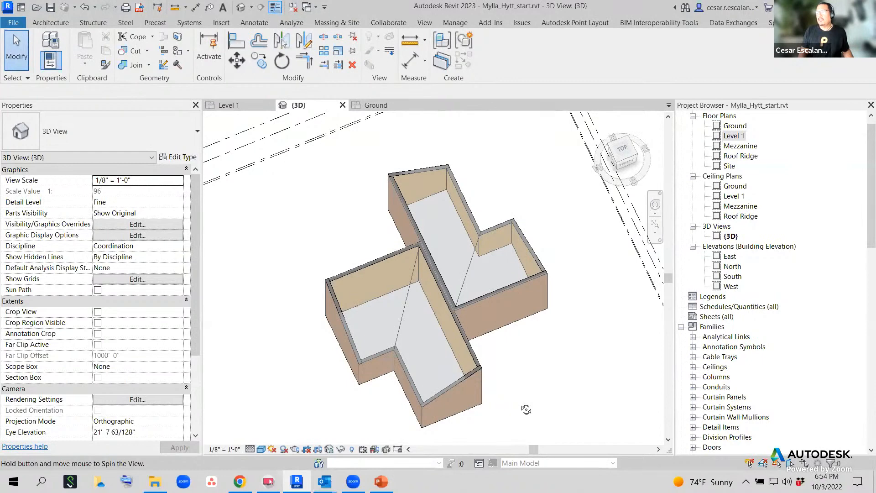
shift+middle_drag(526, 410, 525, 407)
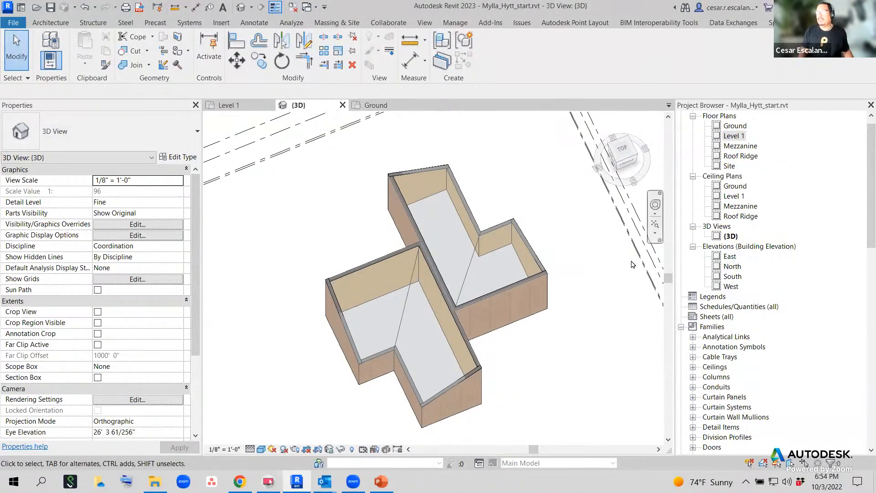
Reopen the Level 1 floor plan and set its visual style to Wireframe around grid B.
double_click(733, 135)
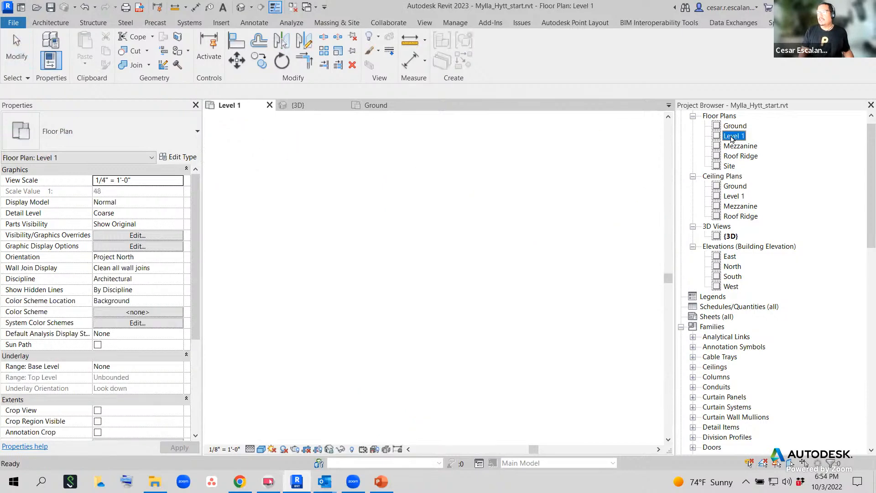
scroll(516, 294, down, 3)
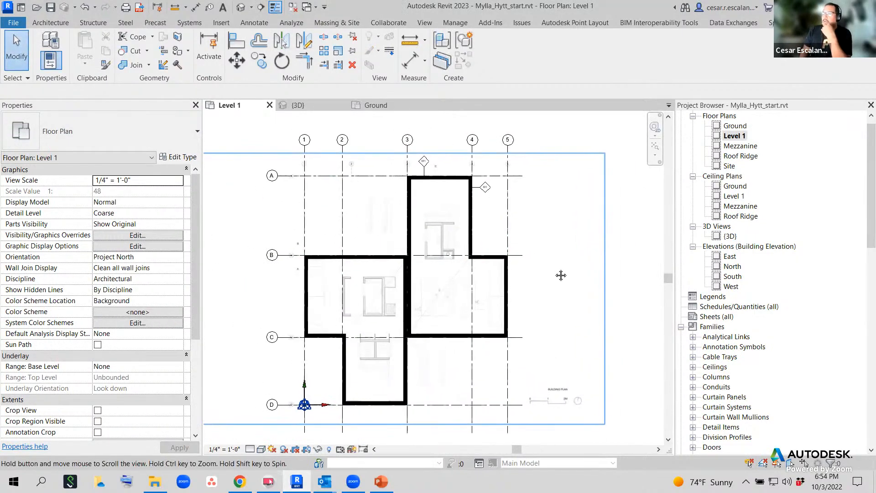
scroll(472, 271, up, 5)
scroll(509, 364, down, 3)
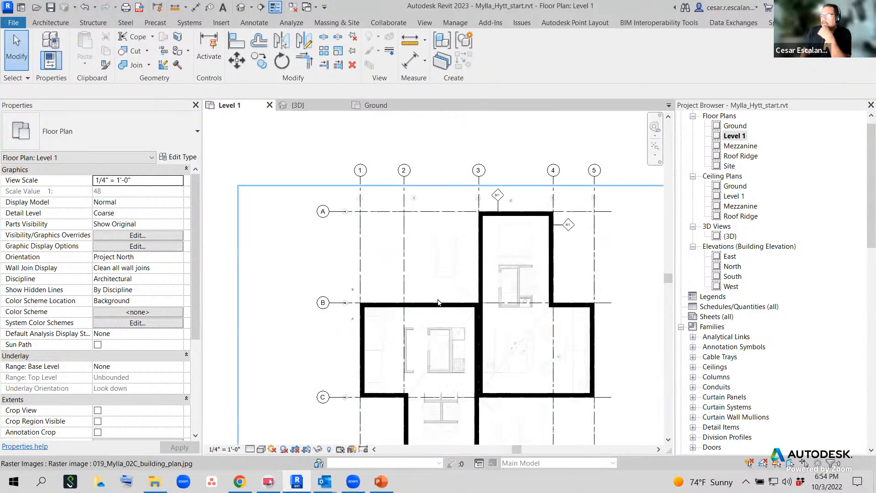
scroll(388, 299, up, 3)
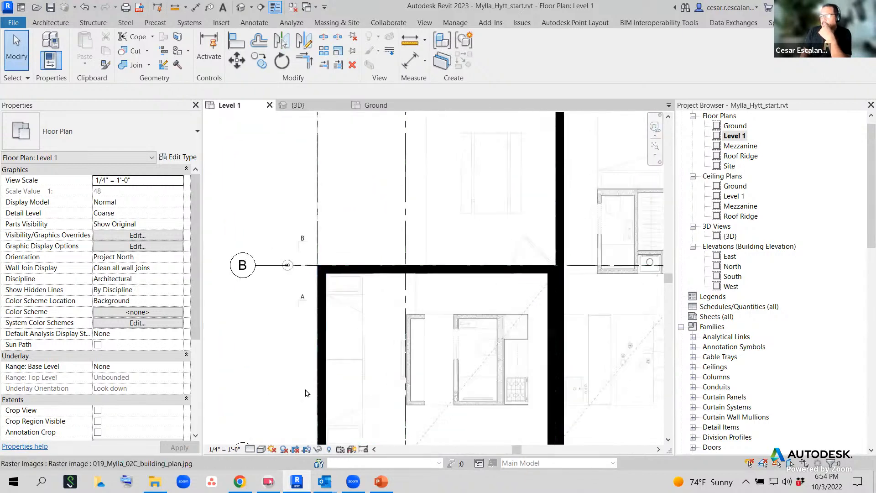
click(250, 449)
click(262, 449)
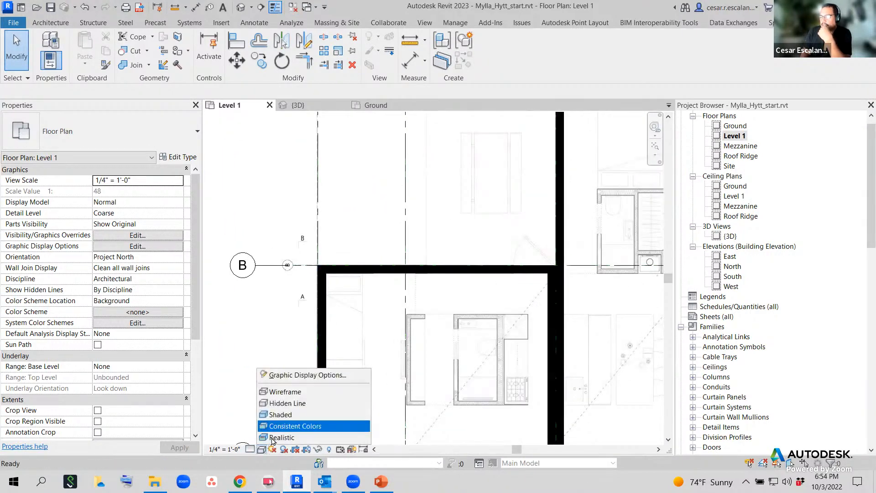
click(295, 393)
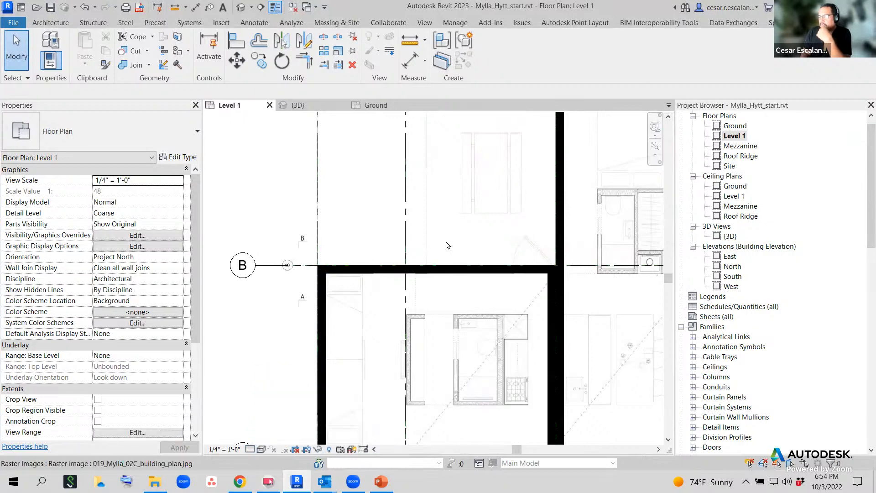
Set the Level 1 plan's detail level to Fine and inspect the exterior wall along grid B against the underlying plan image.
click(251, 449)
click(264, 415)
click(251, 450)
click(263, 438)
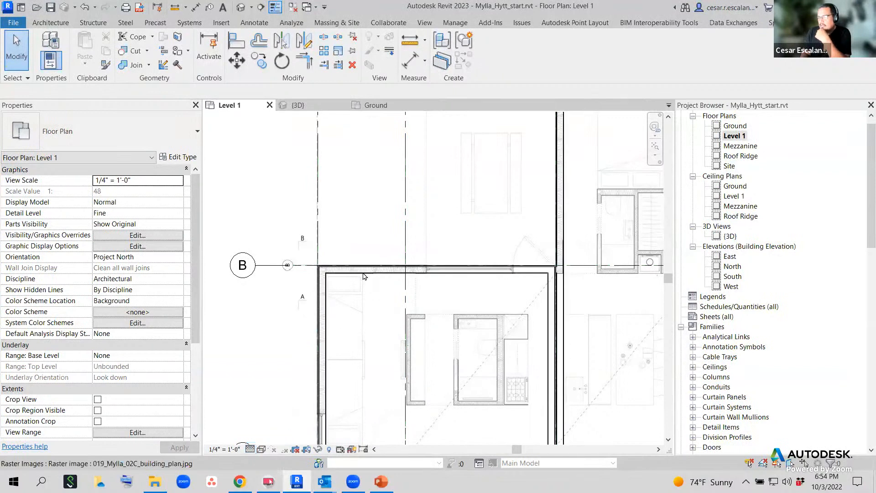
scroll(364, 273, up, 2)
scroll(520, 275, up, 3)
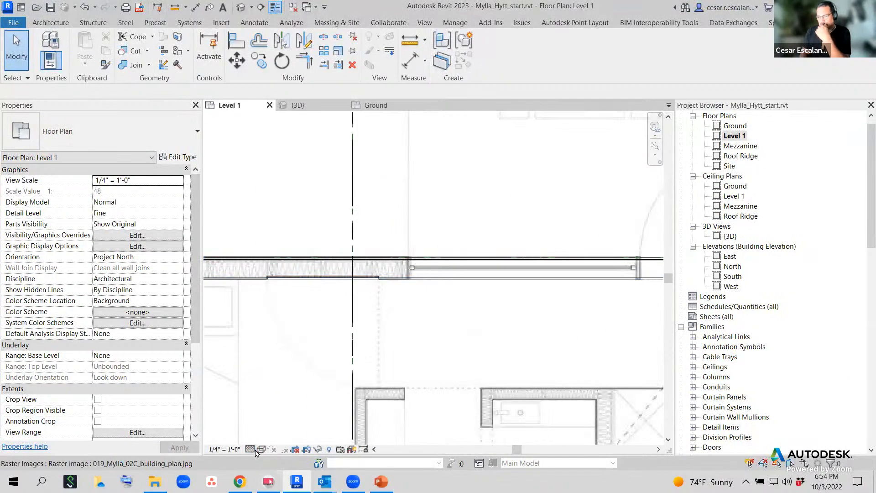
Set the Level 1 plan's visual style to Wireframe and view the walls around the intersection of grids B and 3.
click(262, 450)
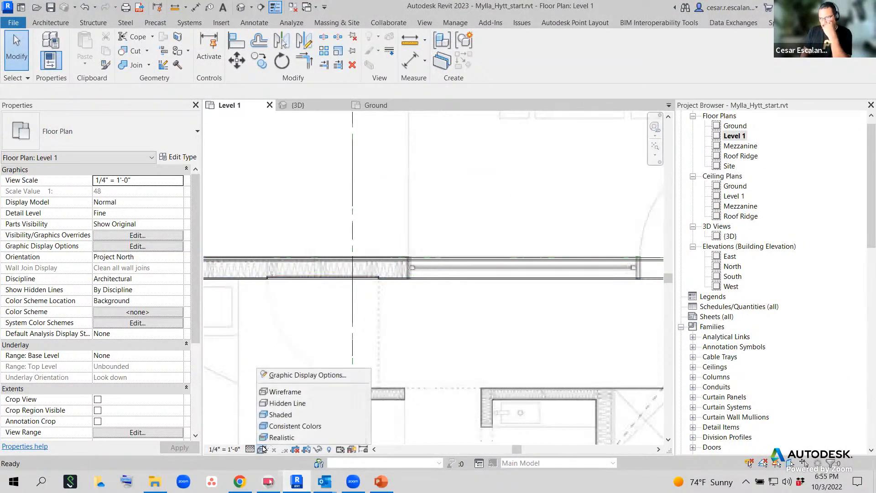
click(279, 393)
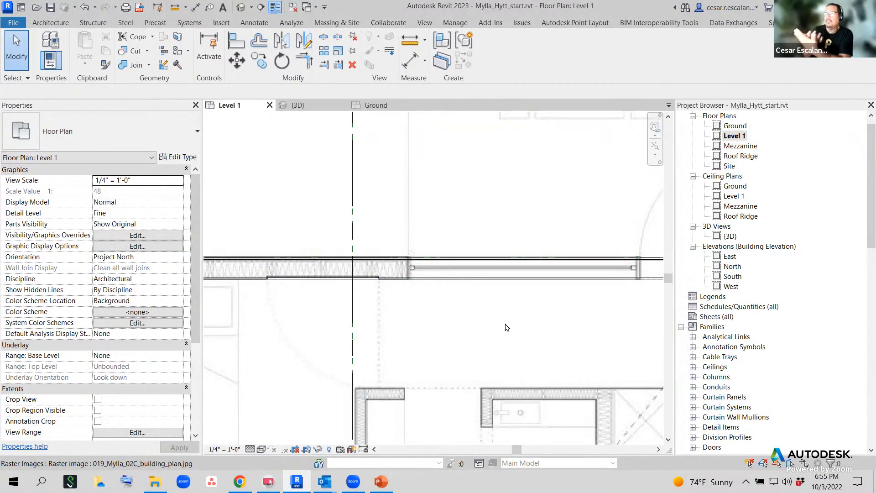
middle_drag(511, 320, 244, 307)
scroll(292, 301, down, 2)
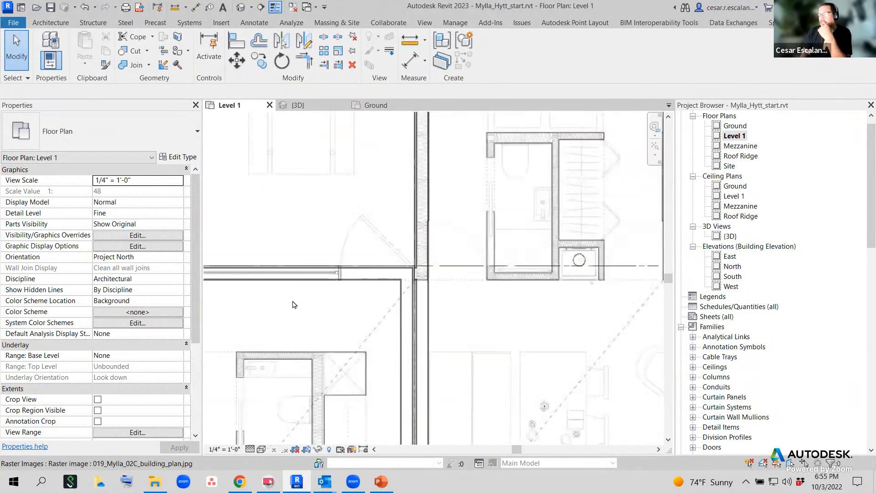
Examine how the exterior walls align with the underlying plan image, from the wall joint at grids B and 3 to the whole plan.
click(262, 449)
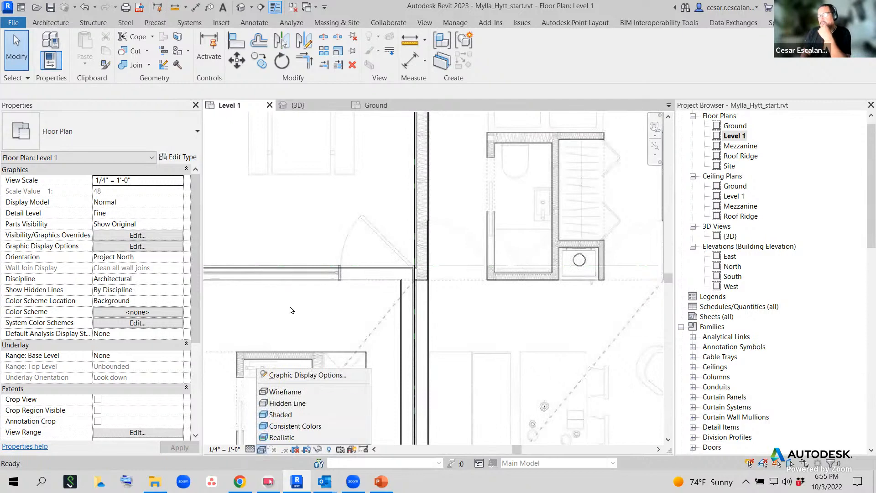
click(364, 296)
middle_drag(364, 296, 594, 244)
scroll(557, 246, down, 1)
scroll(476, 256, up, 2)
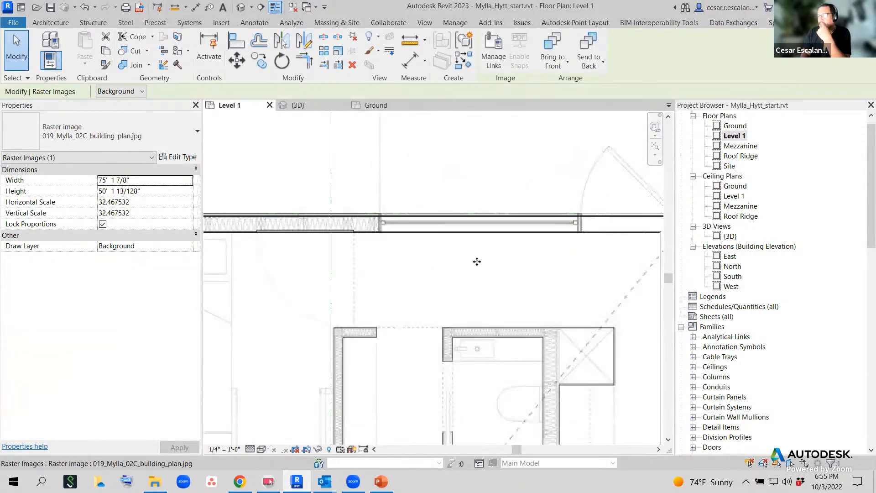
middle_drag(470, 299, 248, 367)
scroll(475, 328, up, 2)
scroll(436, 324, up, 2)
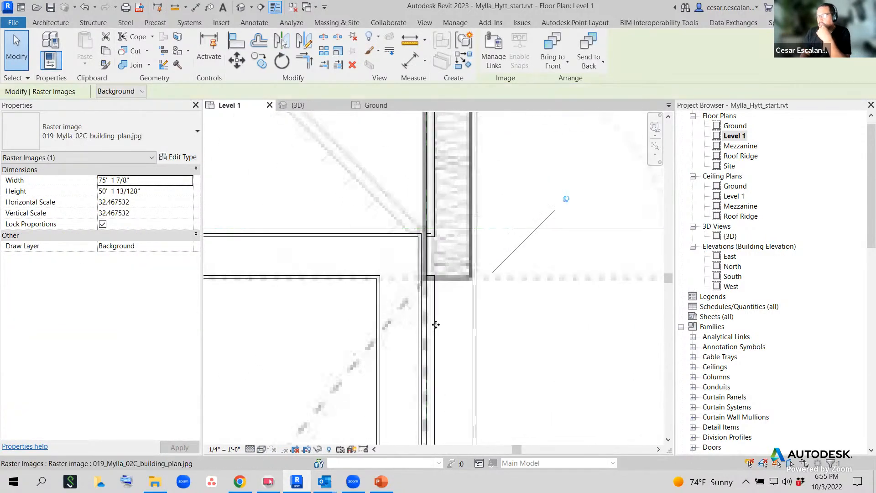
scroll(436, 325, down, 4)
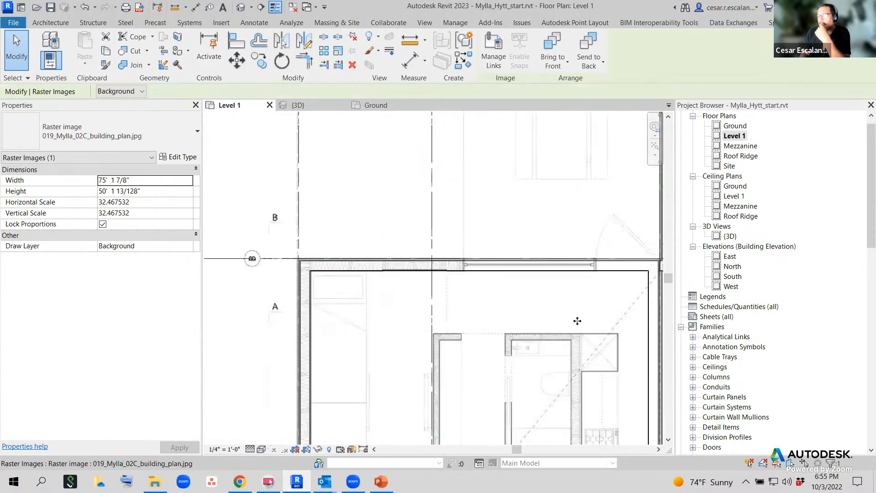
scroll(366, 309, down, 2)
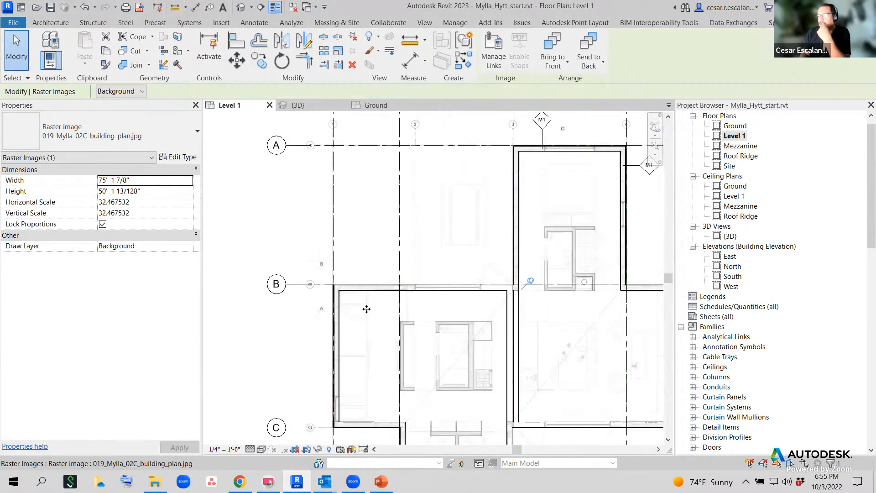
middle_drag(508, 286, 434, 216)
scroll(427, 341, down, 1)
scroll(448, 382, down, 1)
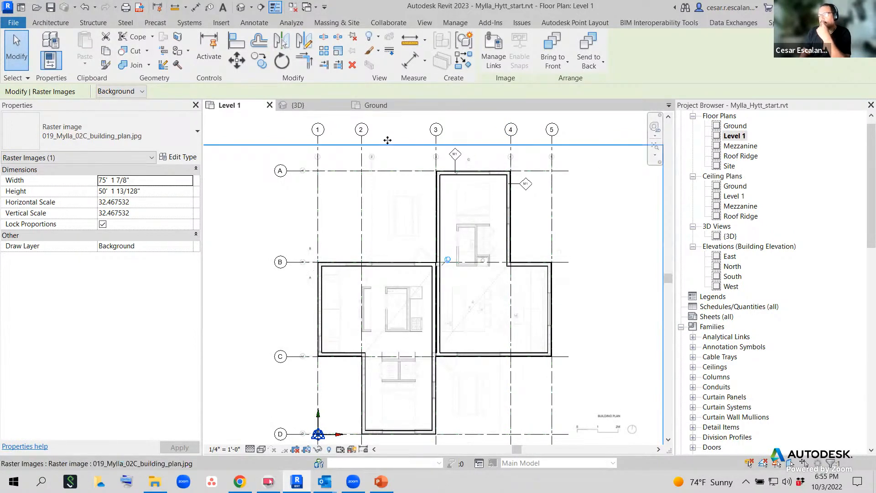
middle_drag(596, 331, 586, 313)
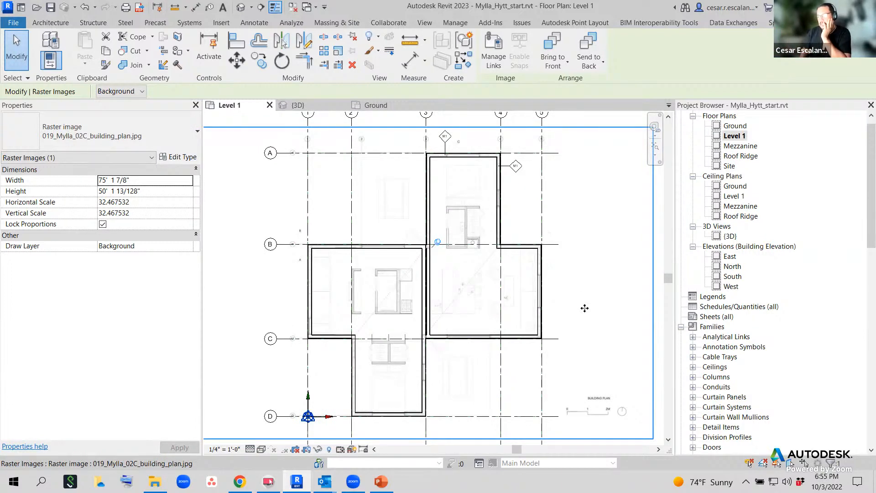
middle_drag(564, 244, 583, 248)
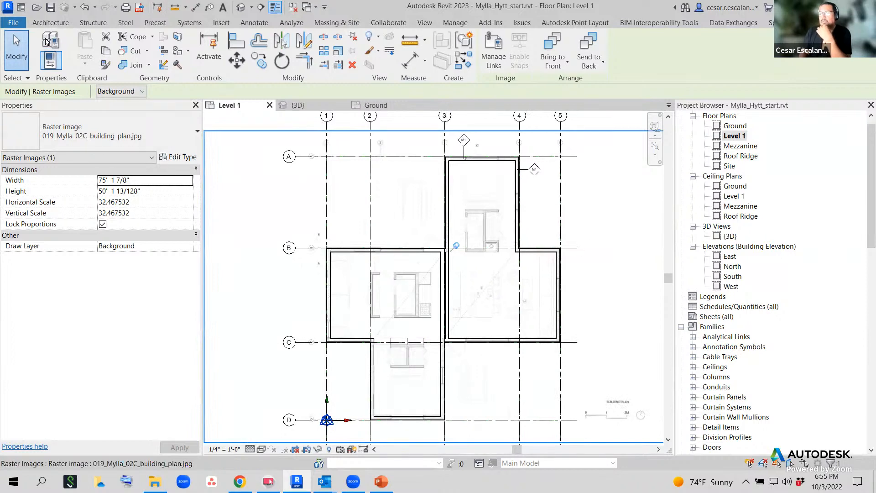
Start a floor on Level 1 and sketch its boundary with lines from grid intersection A/4 through A/2 and B/2 to B/1.
click(50, 23)
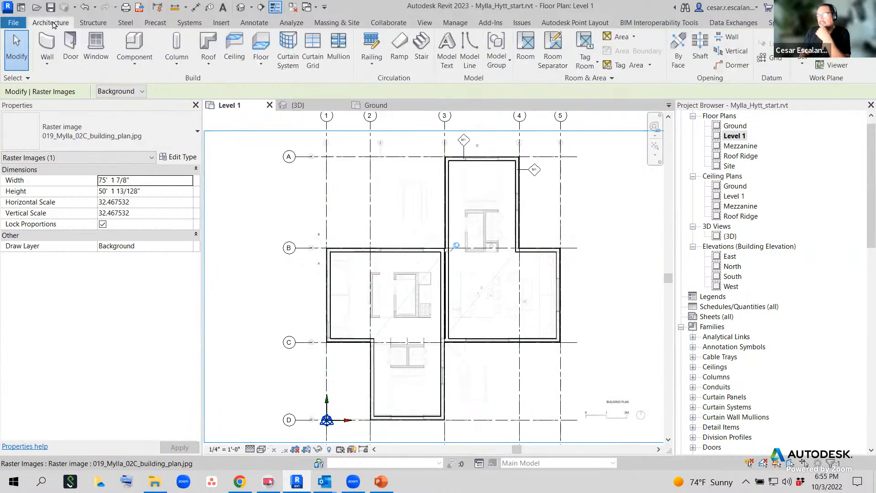
click(263, 45)
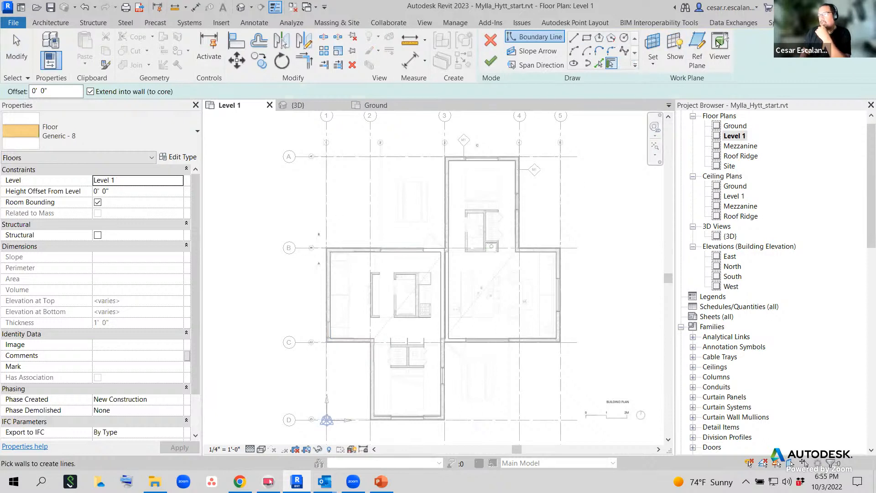
click(576, 39)
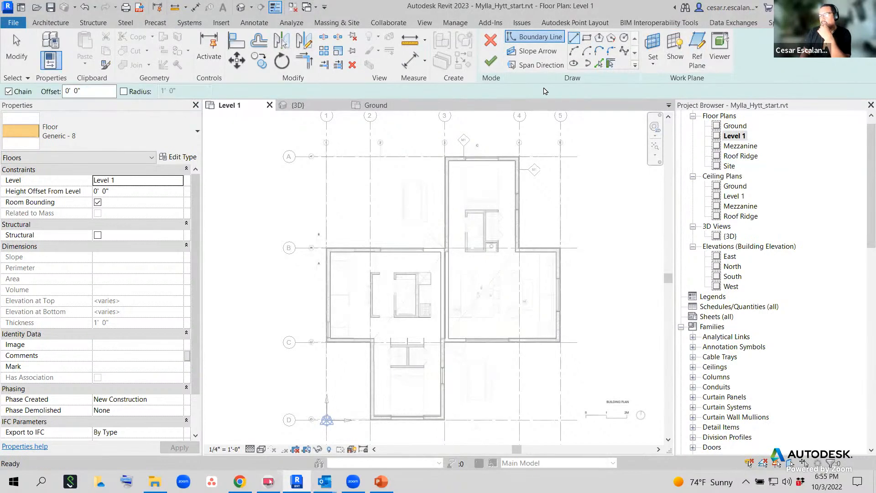
scroll(446, 167, up, 2)
middle_drag(493, 227, 528, 288)
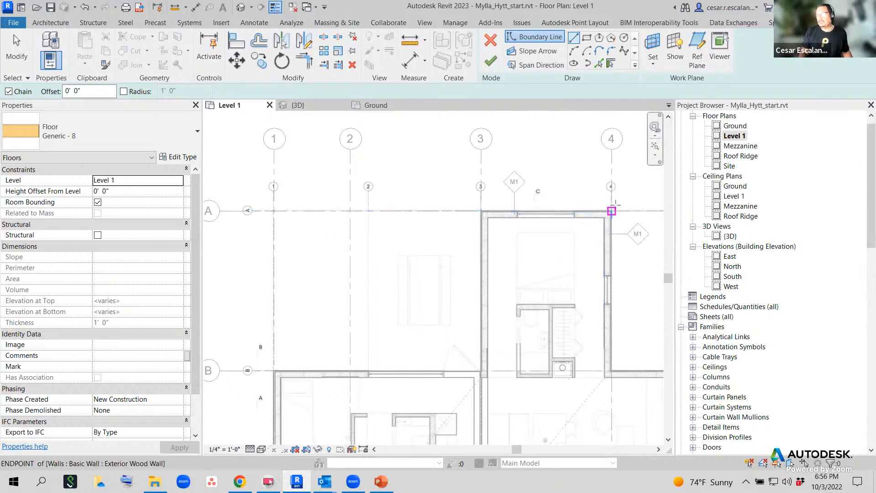
key(s)
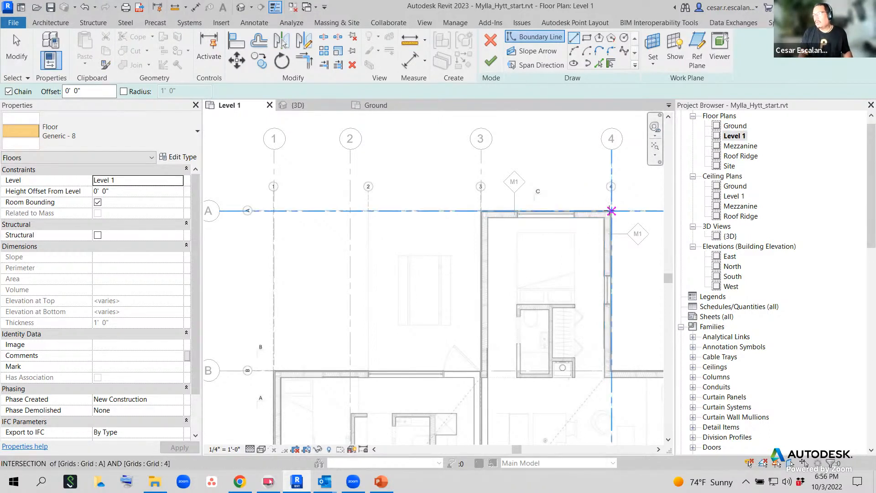
click(611, 211)
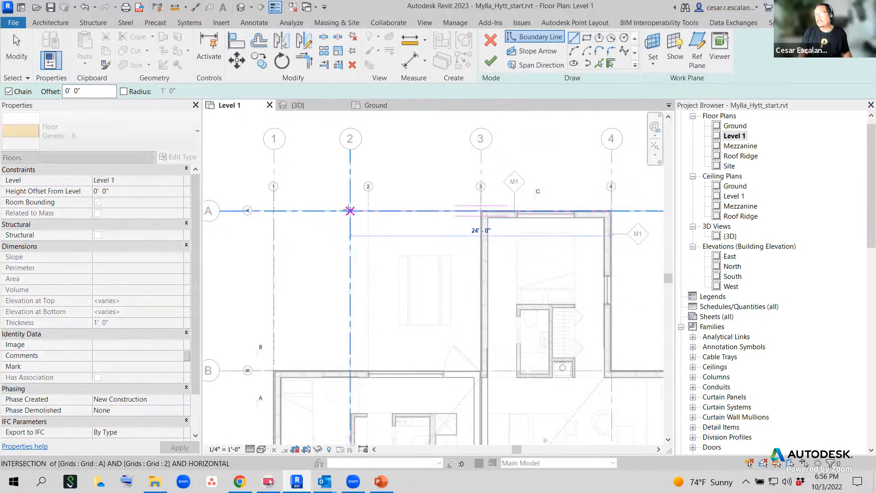
click(350, 211)
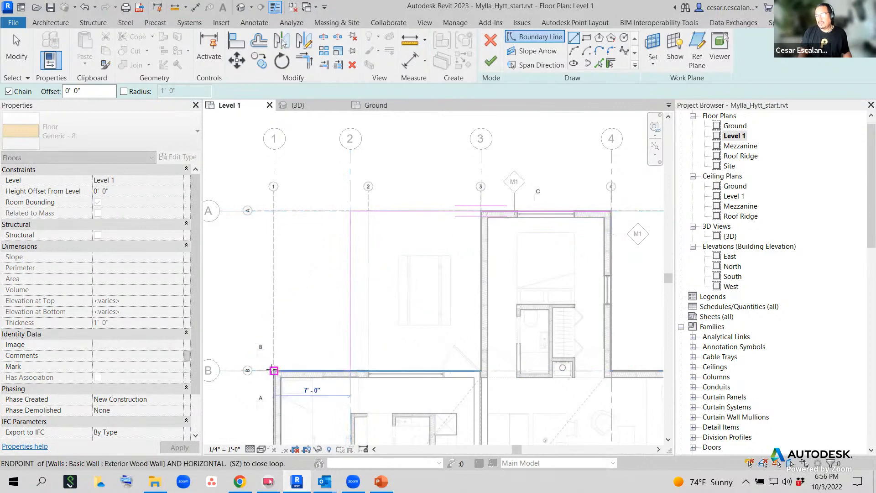
click(273, 370)
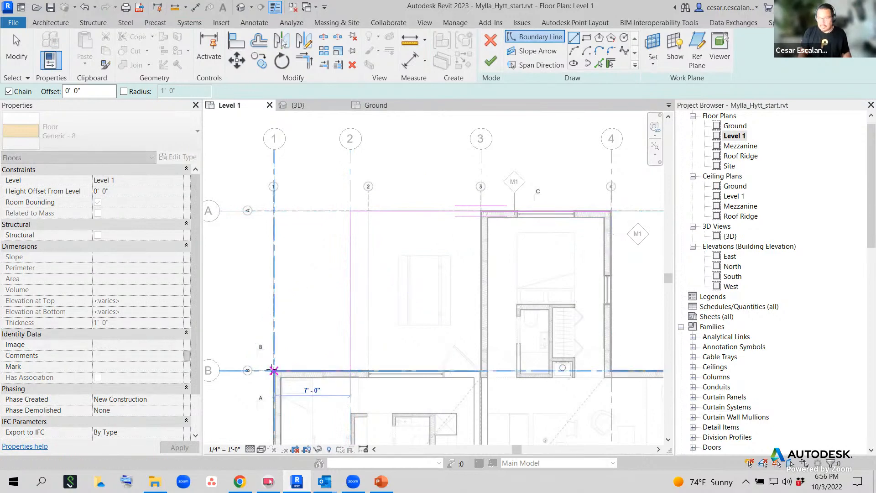
Continue the floor boundary along the exterior walls through grid intersections C/1, C/2, D/2 and D/3 to C/3.
middle_drag(274, 370, 332, 183)
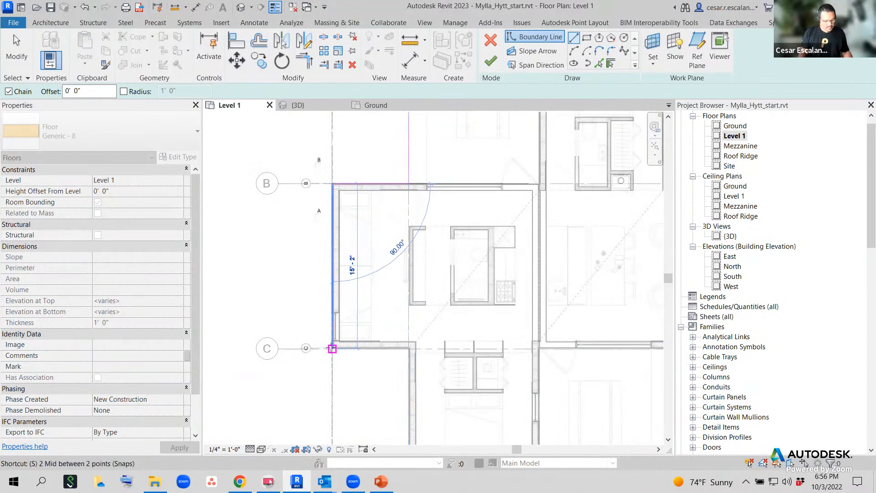
click(332, 349)
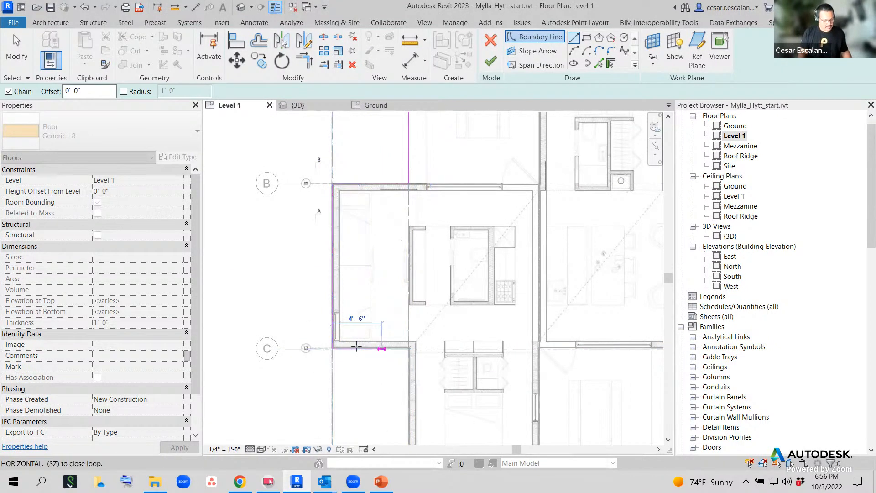
click(409, 349)
scroll(420, 353, down, 3)
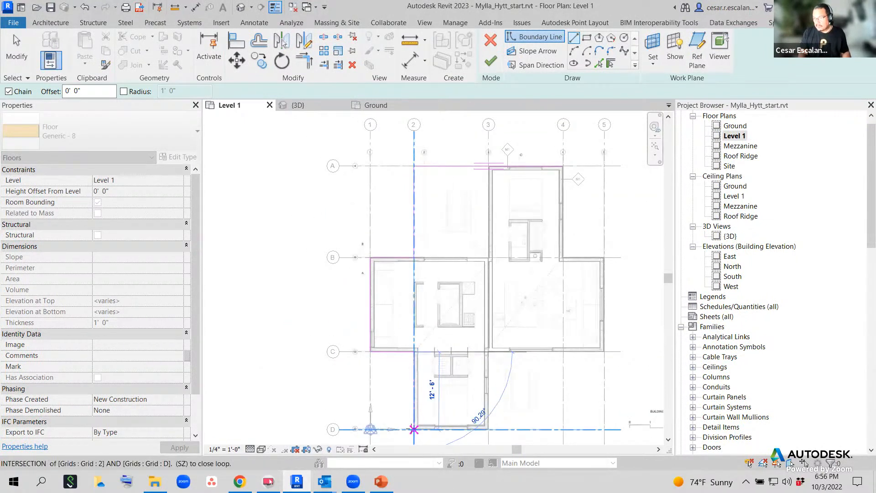
click(413, 429)
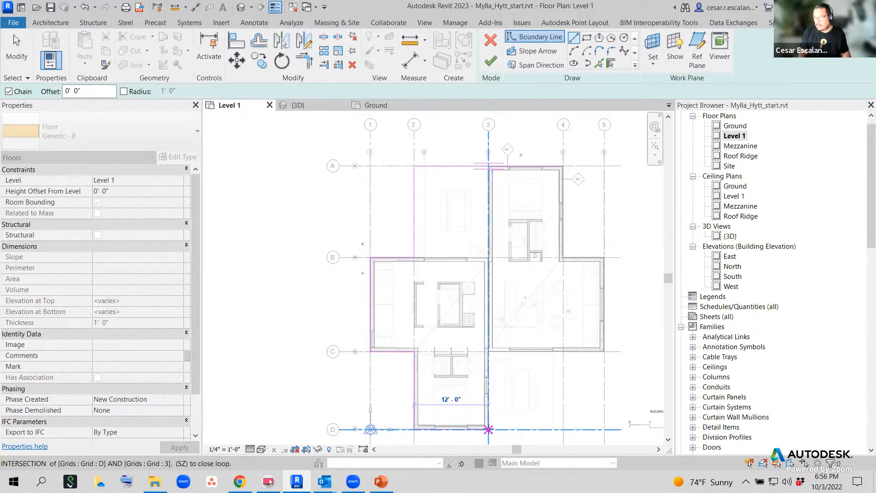
click(489, 430)
click(488, 352)
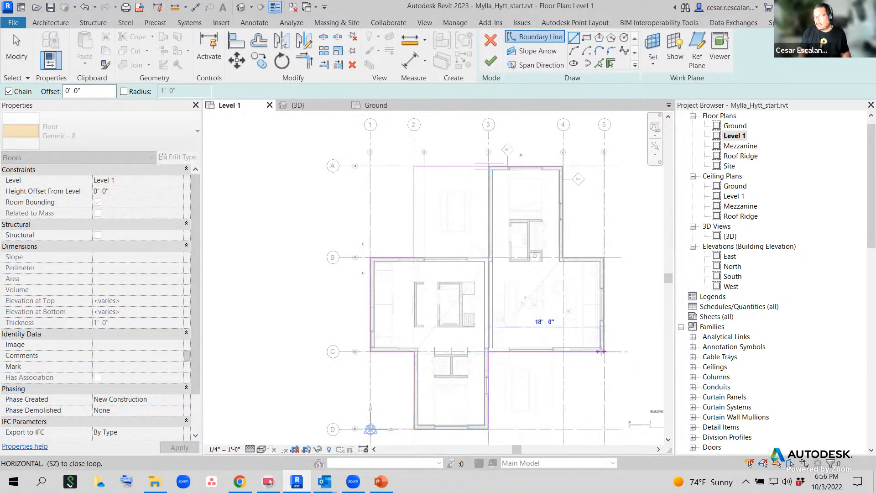
Close the floor boundary through grid intersections C/5, B/5 and B/4 back to A/4, and finish the floor.
click(603, 351)
click(604, 258)
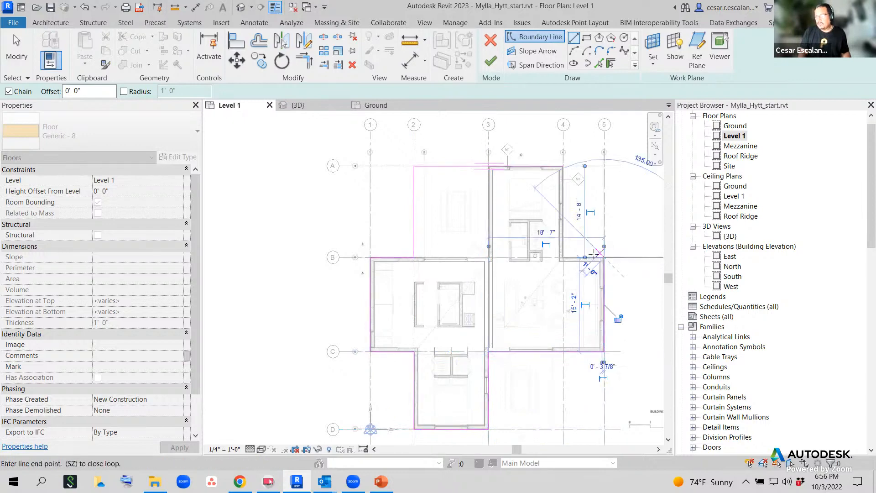
click(563, 258)
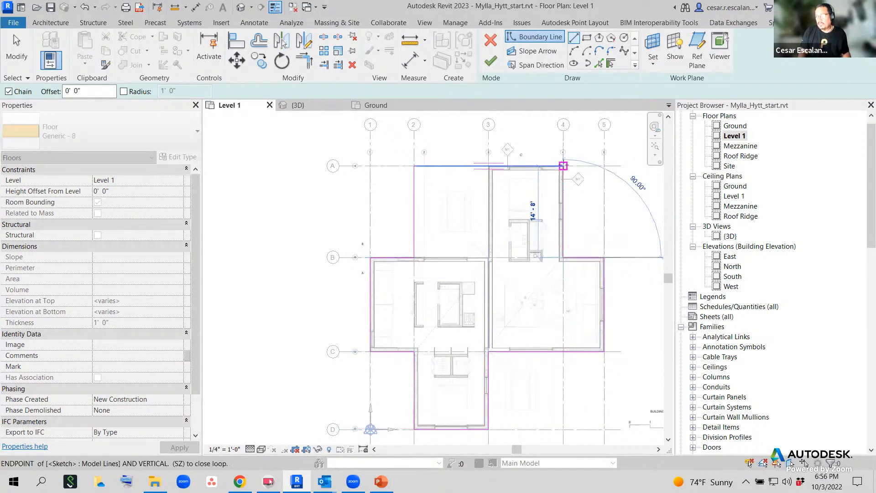
click(564, 165)
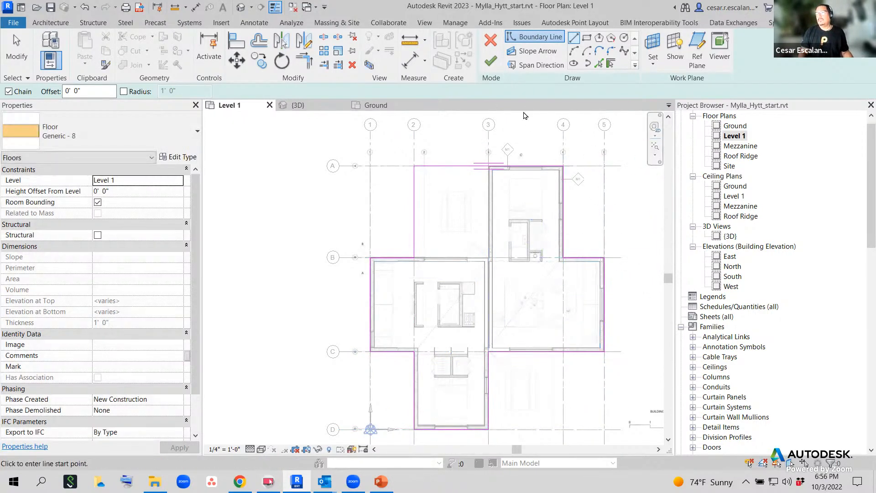
key(Escape)
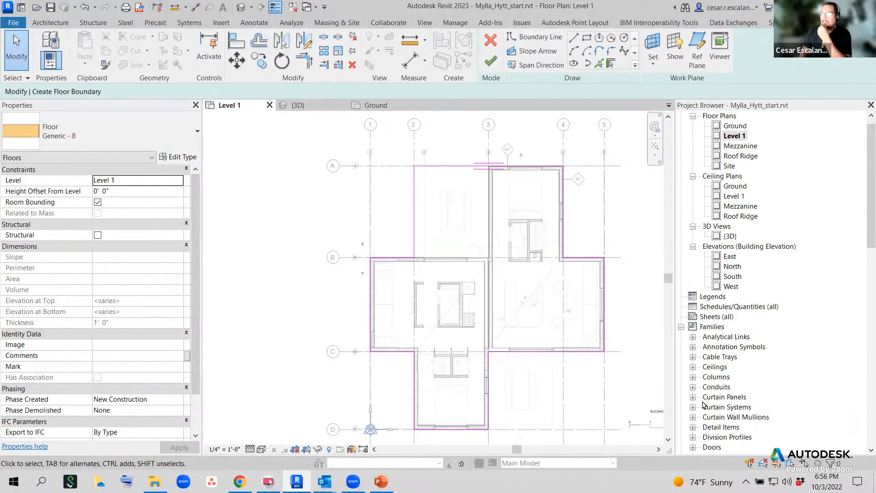
click(491, 62)
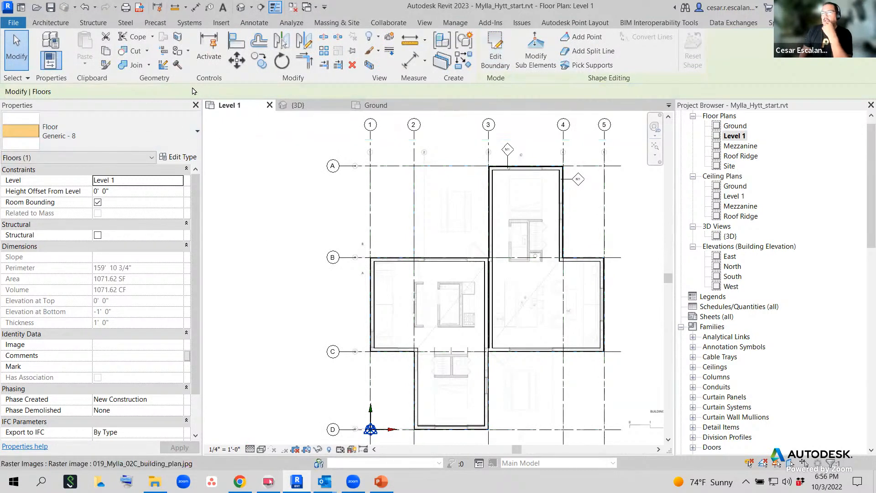
Undo the finished floor and discard its boundary sketch.
click(84, 8)
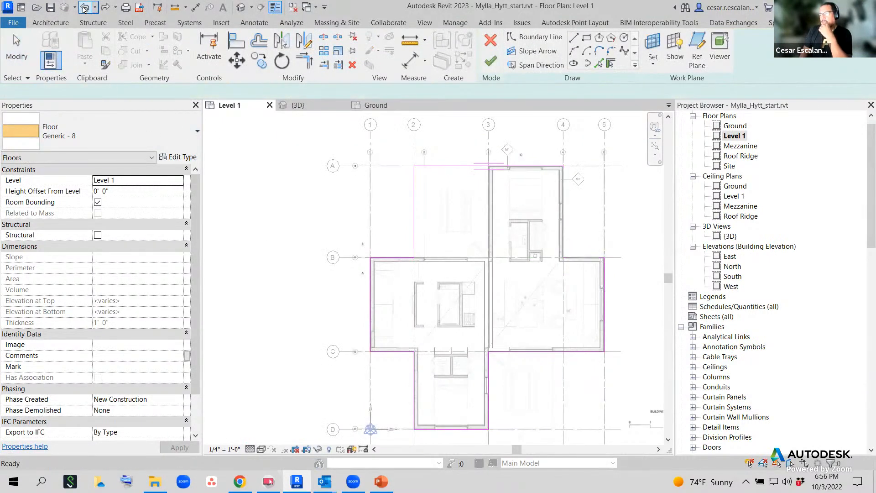
click(491, 41)
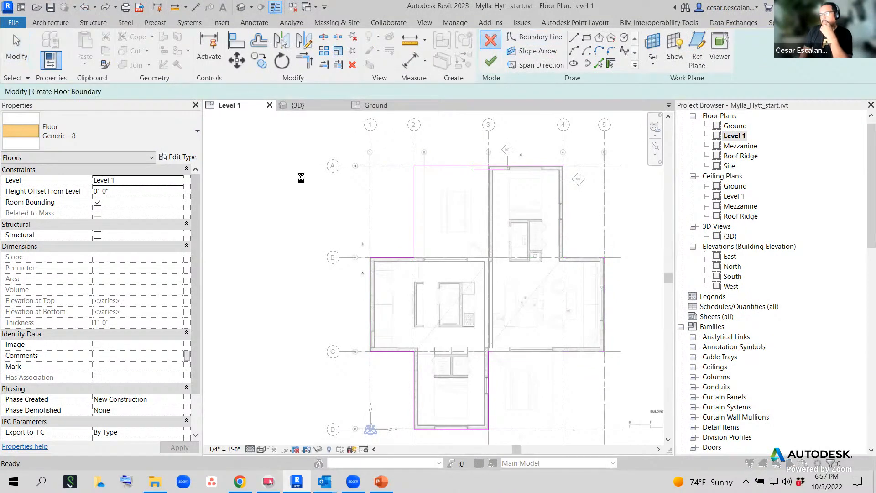
click(461, 249)
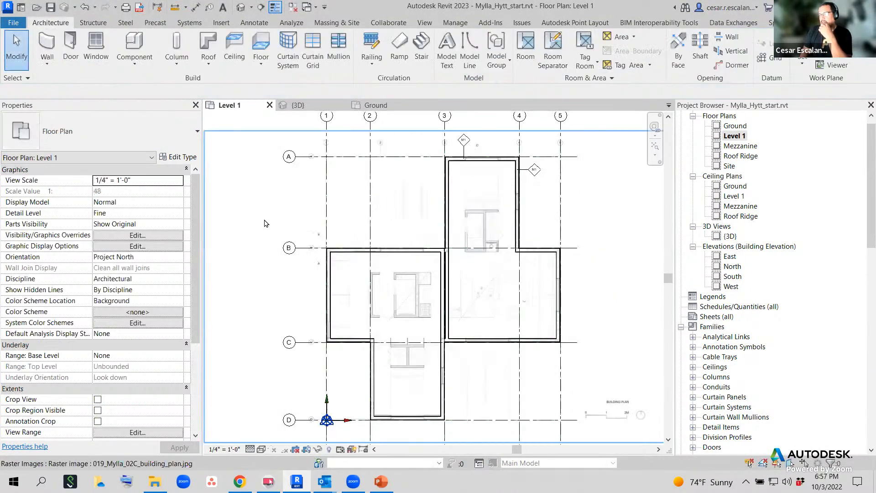
mouse_move(498, 226)
middle_down()
mouse_move(488, 231)
mouse_move(500, 236)
middle_up()
scroll(500, 236, down, 1)
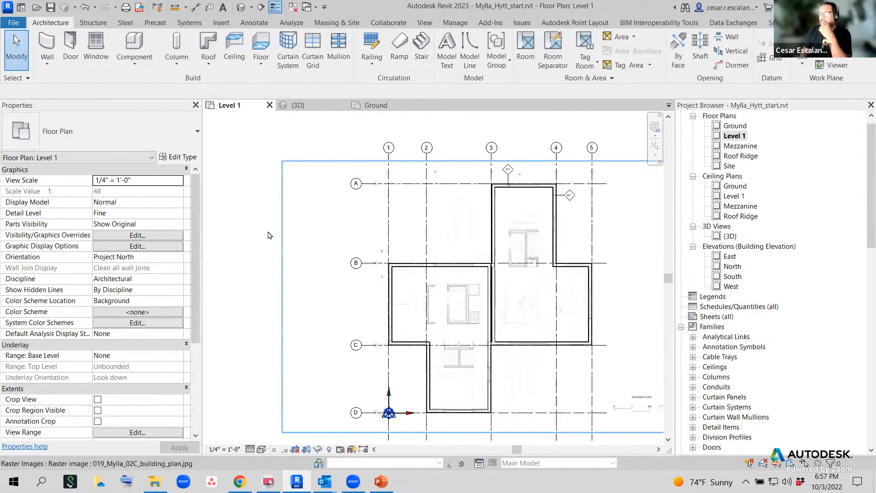
drag(465, 142, 429, 210)
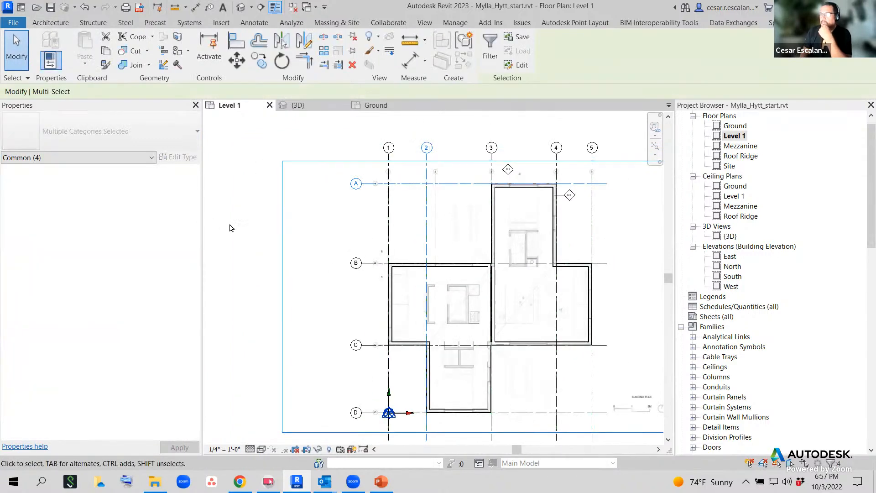
click(230, 228)
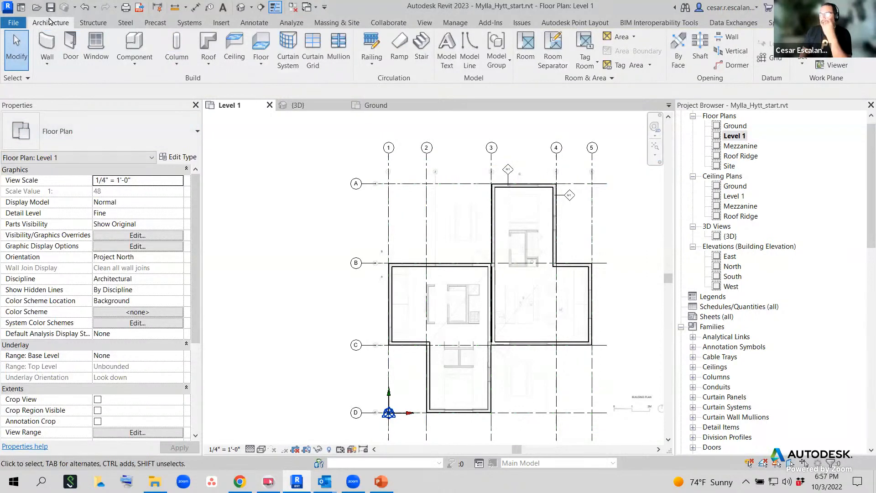
Start a floor on Level 1 using the Generic - 12" type, with straight lines for the boundary.
click(260, 46)
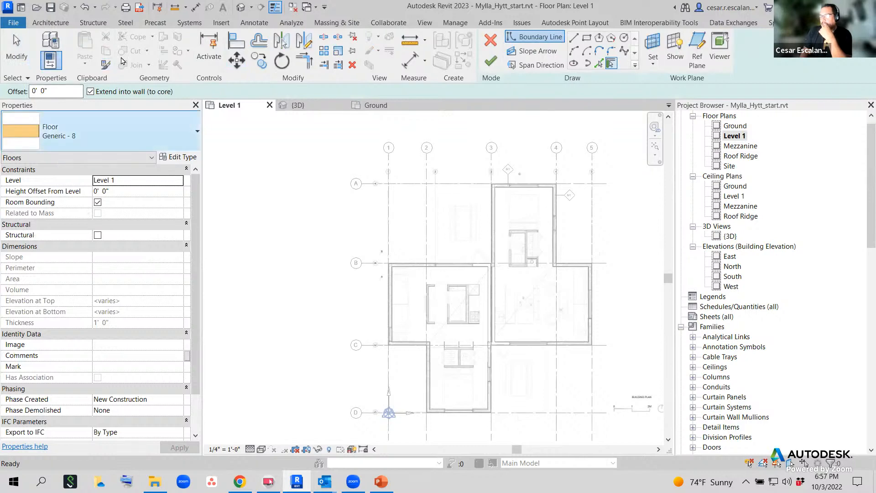
click(189, 139)
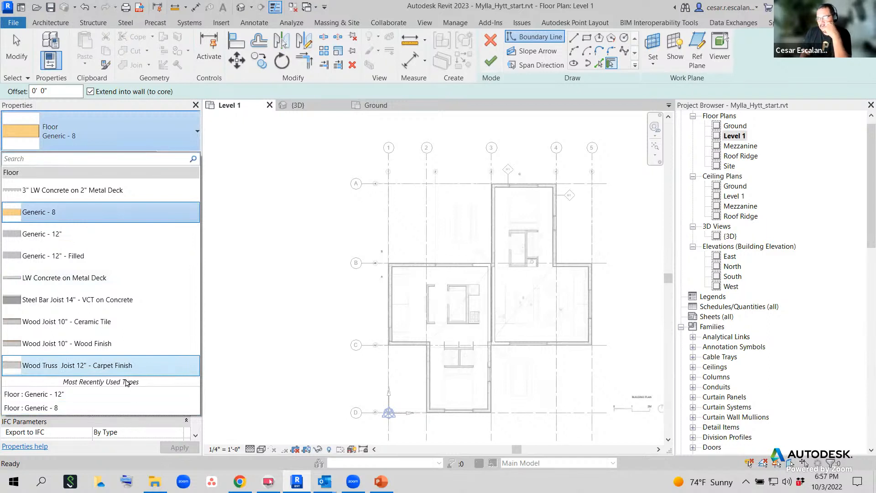
click(71, 238)
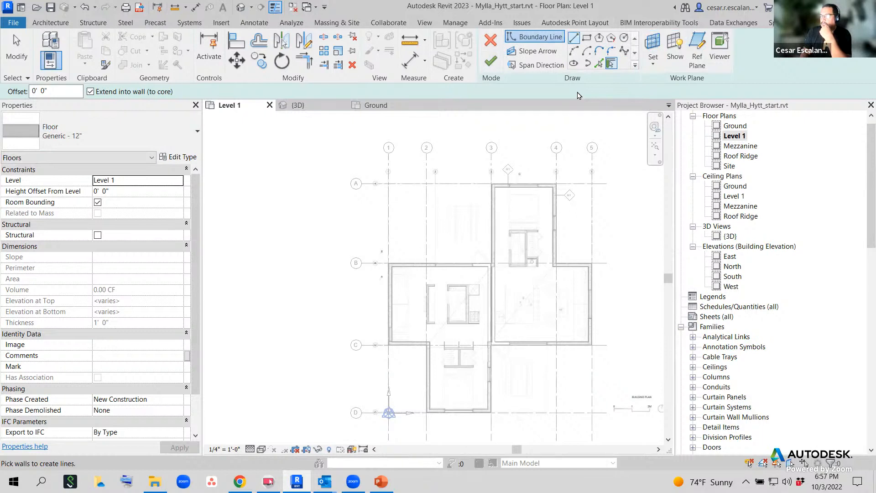
click(574, 38)
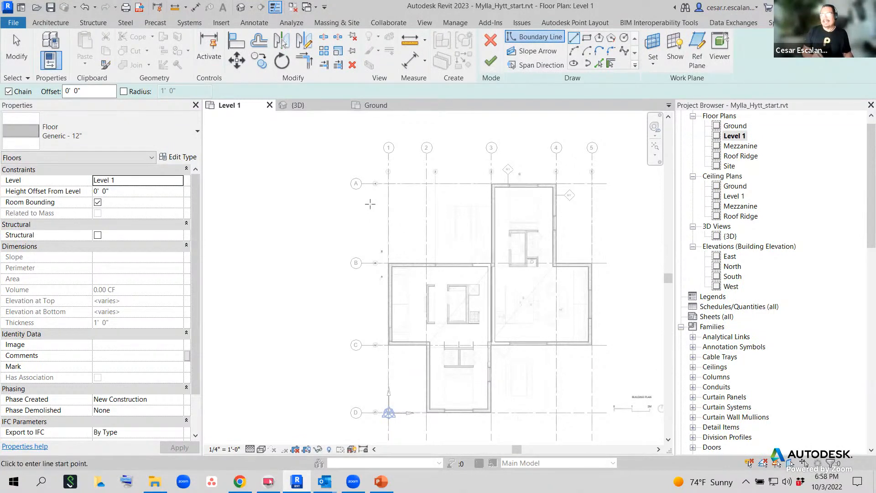
Sketch the floor boundary from grid intersection A/4 through A/2 and B/2 to B/1.
key(s)
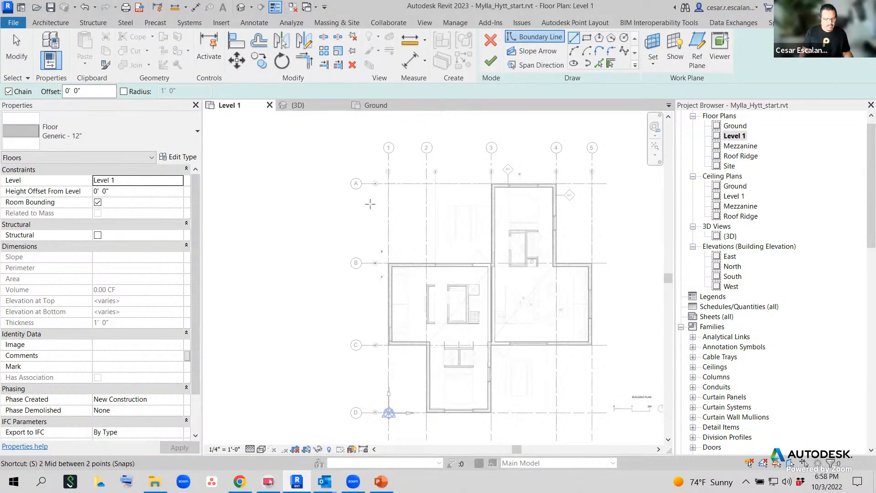
scroll(562, 182, up, 2)
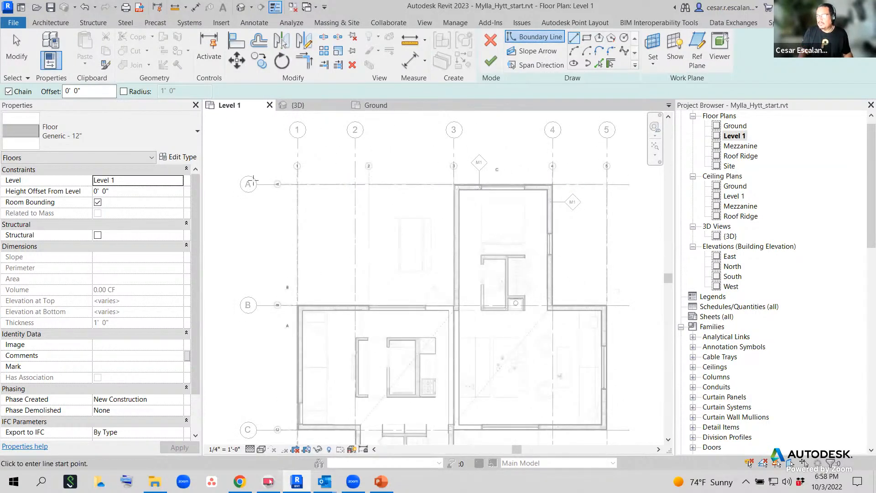
click(552, 184)
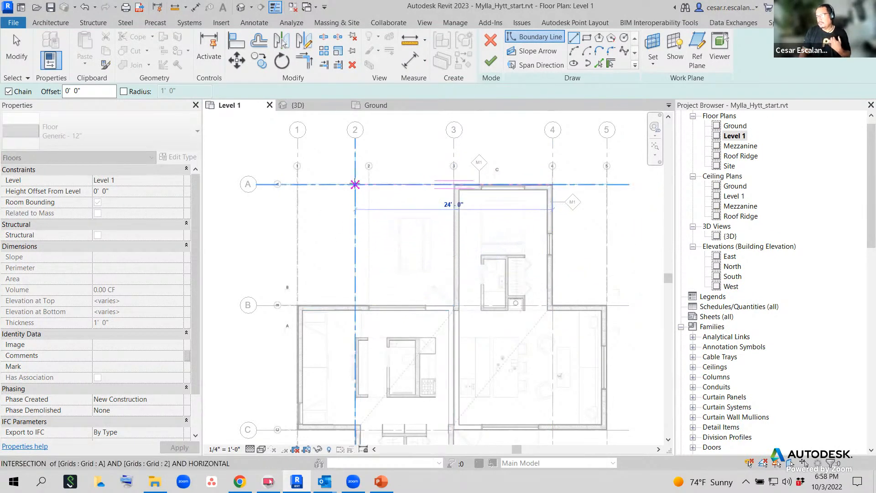
click(355, 184)
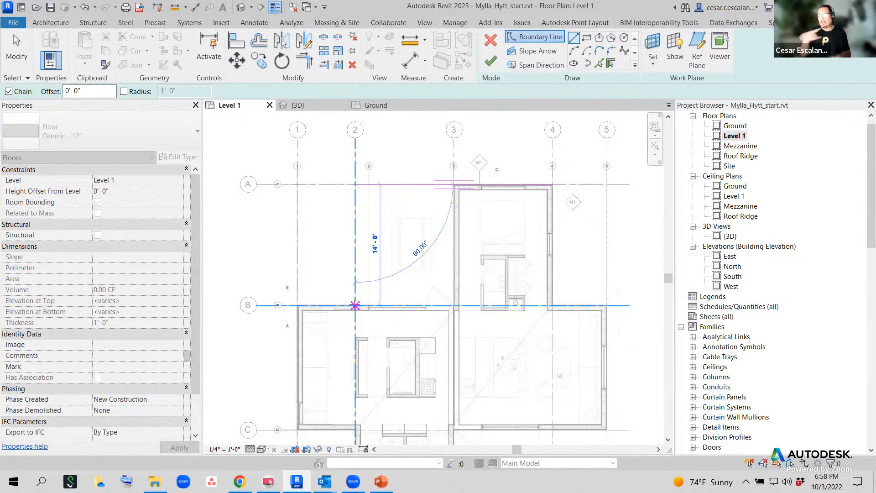
click(355, 304)
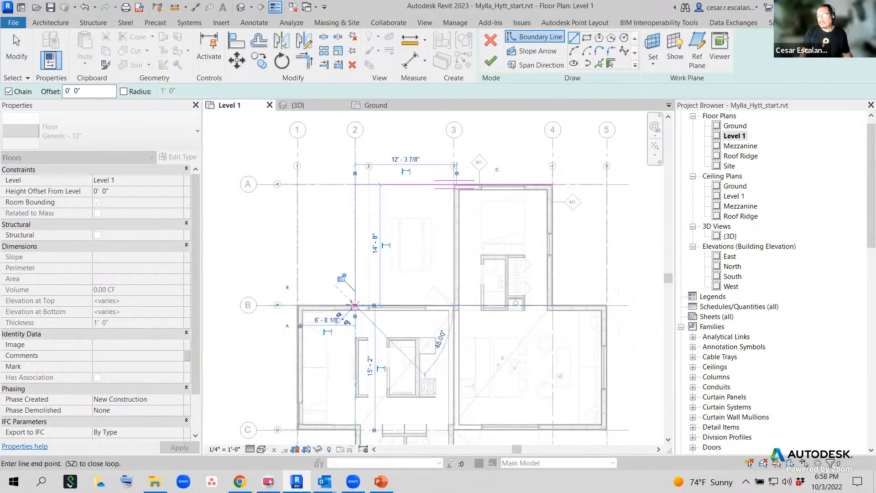
click(297, 305)
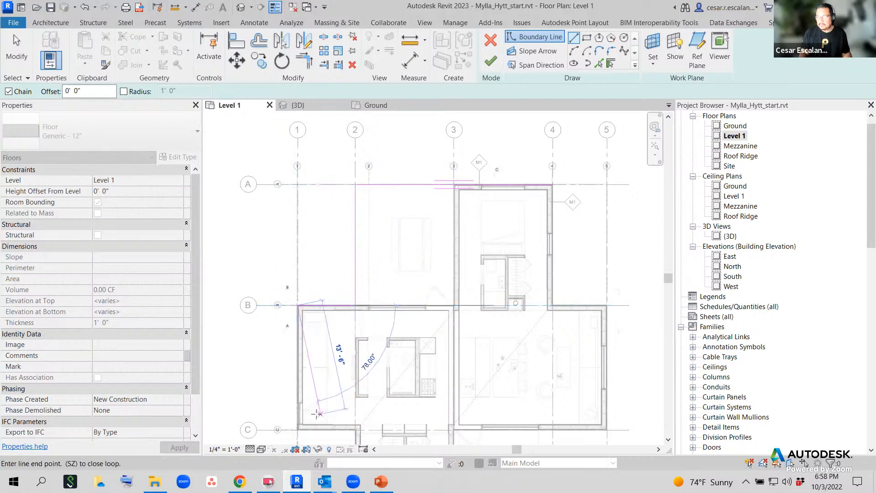
Continue the floor boundary from B/1 through C/1, C/2, D/2 and D/4 to C/4.
click(298, 430)
middle_drag(319, 393, 323, 243)
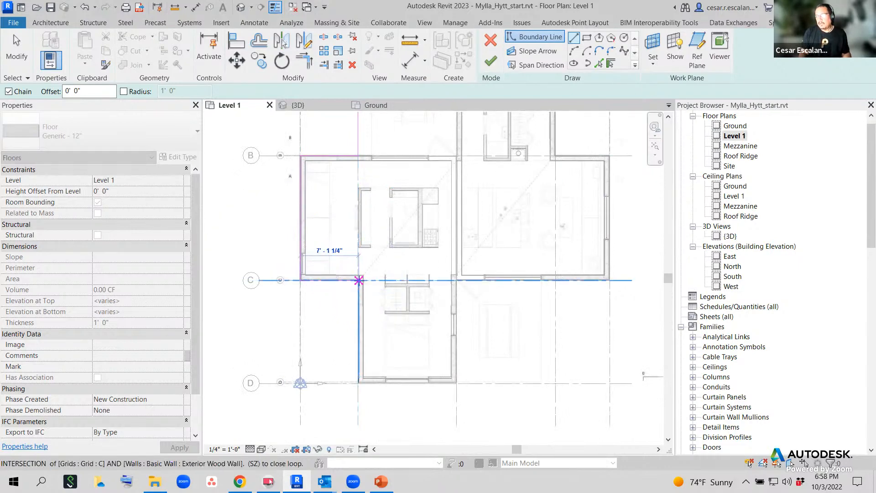
click(359, 281)
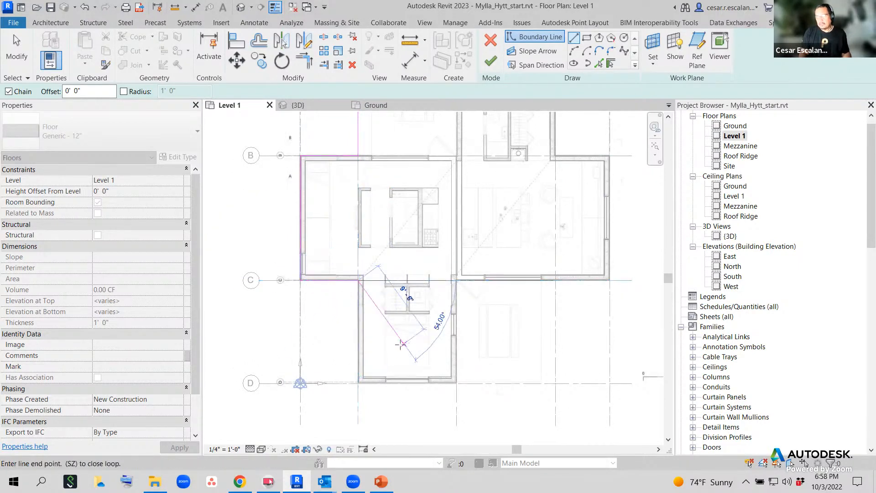
click(359, 383)
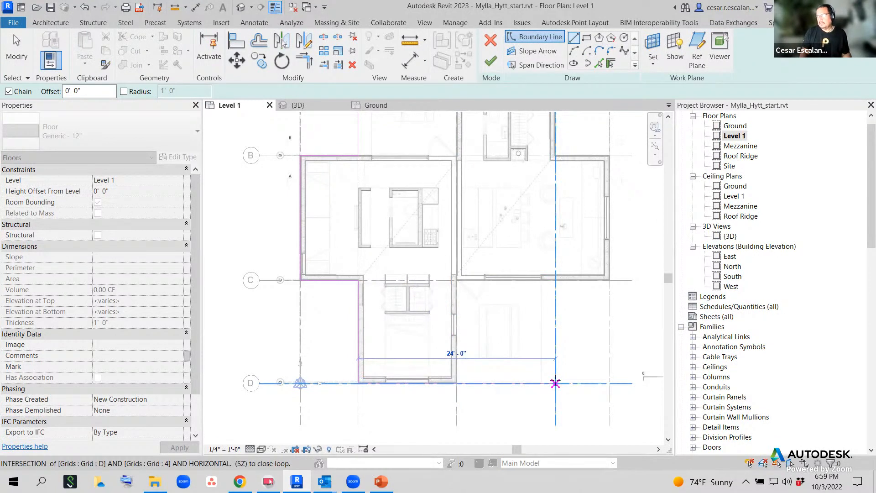
click(555, 383)
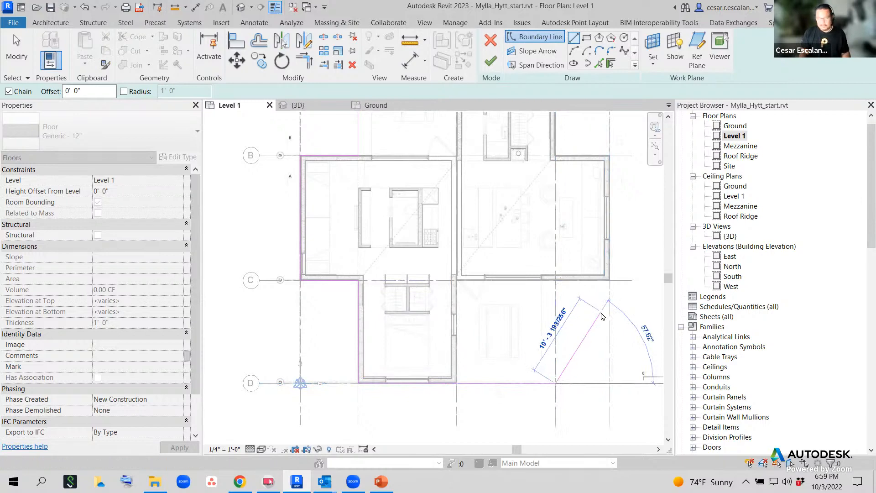
click(558, 285)
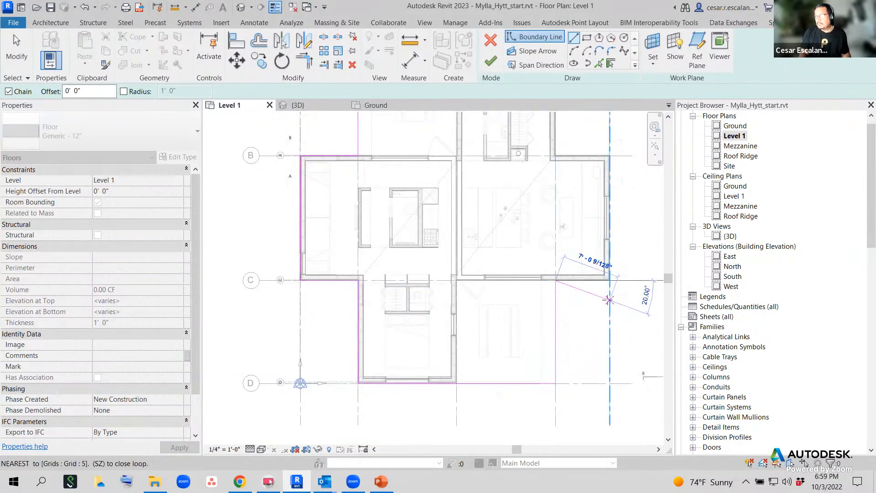
Close the floor boundary from C/4 through C/5, B/5 and B/4 back to A/4, and end the line chain.
middle_drag(609, 299, 563, 368)
key(s)
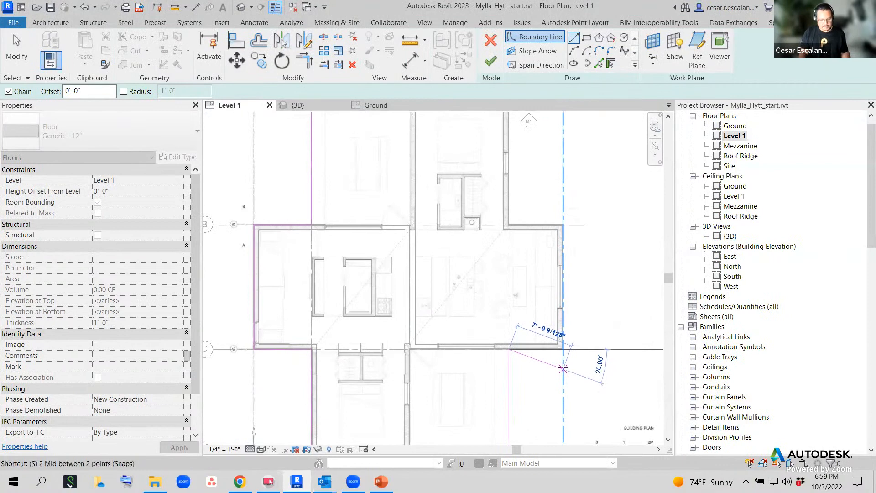
click(563, 350)
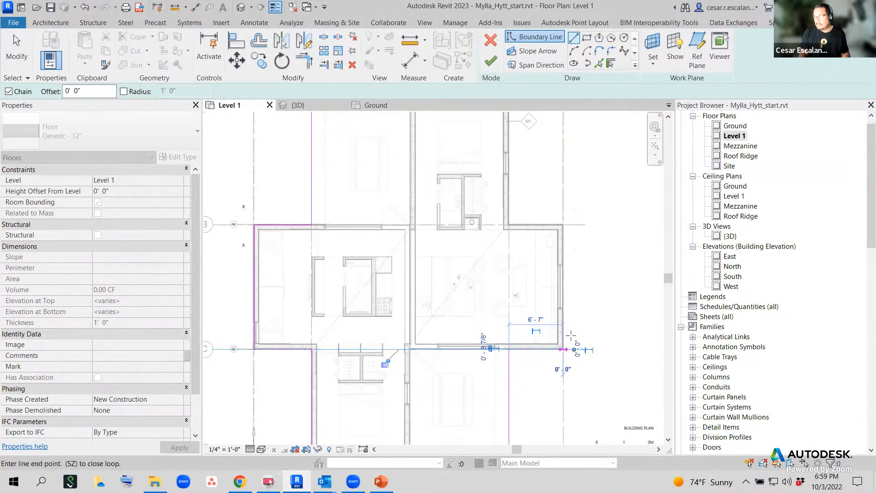
click(563, 223)
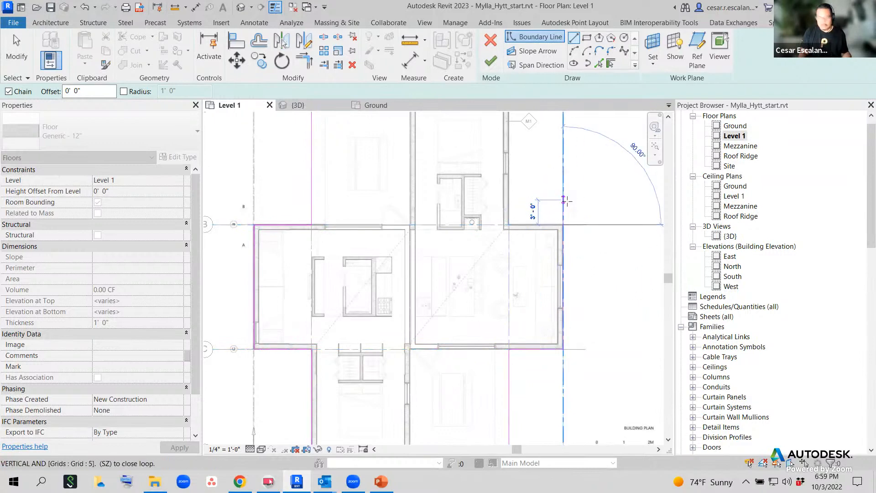
click(509, 227)
middle_drag(525, 169, 573, 276)
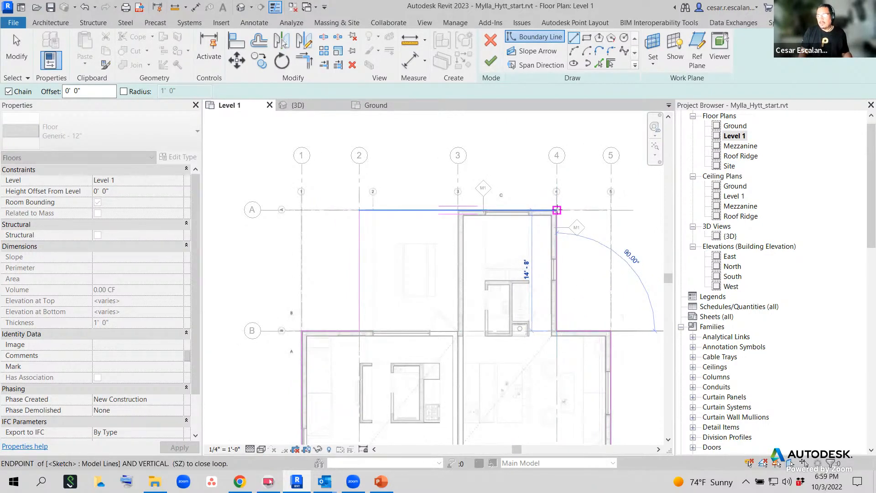
click(557, 210)
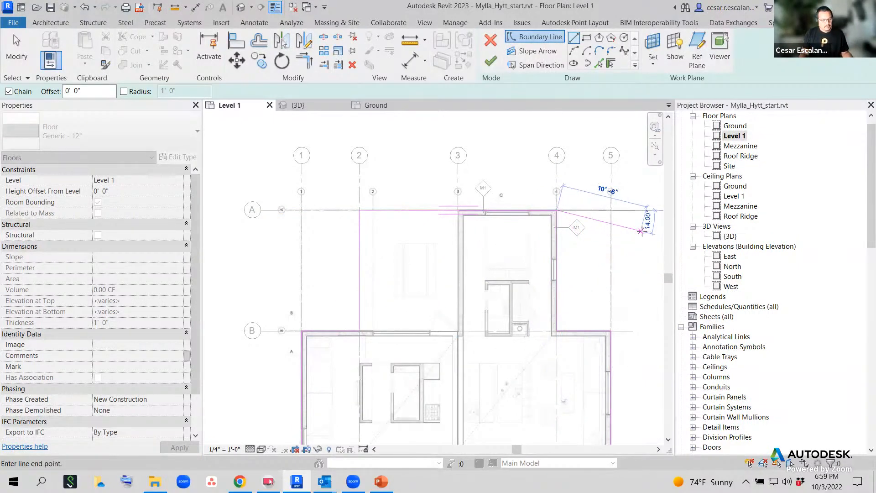
key(Escape)
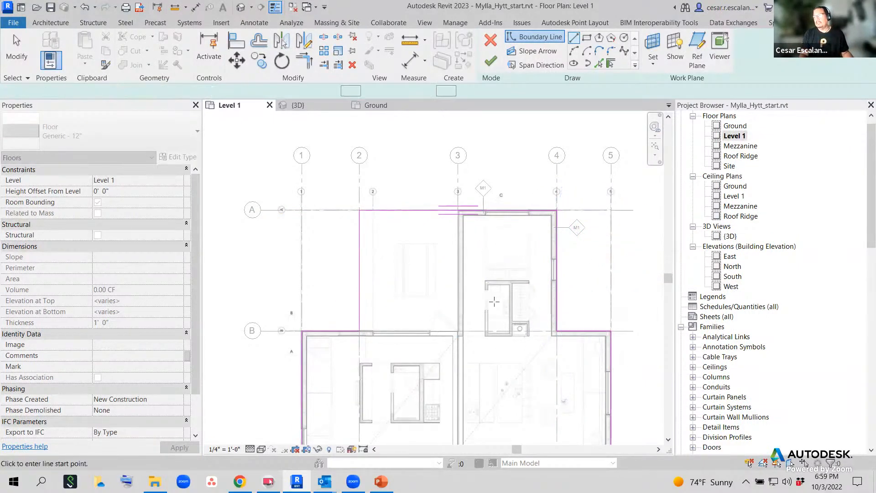
scroll(571, 410, down, 2)
scroll(571, 410, down, 1)
middle_drag(578, 388, 574, 352)
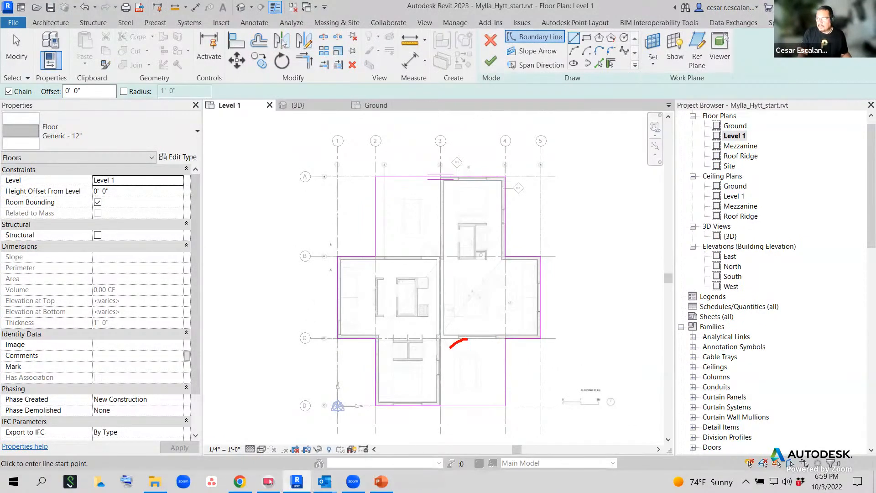
mouse_move(451, 348)
mouse_down()
mouse_move(496, 388)
mouse_move(467, 335)
mouse_up()
mouse_move(413, 185)
mouse_down()
mouse_move(398, 244)
mouse_move(412, 185)
mouse_up()
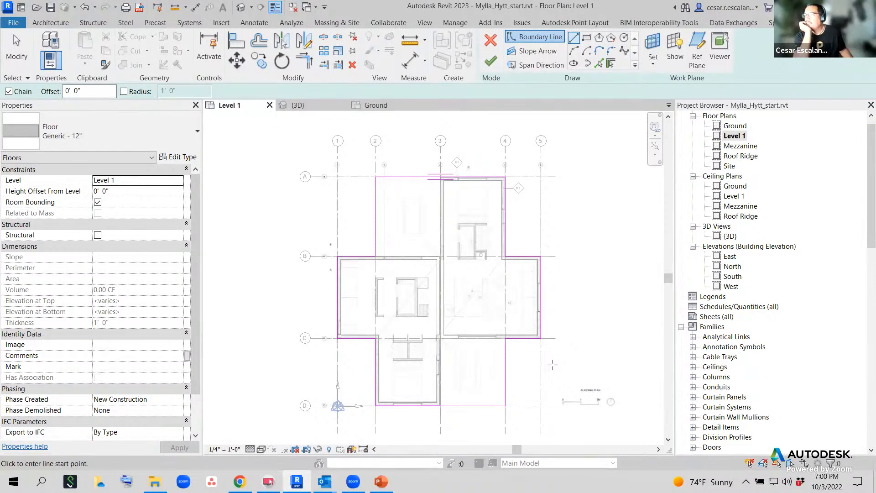
Move the boundary line between grids C and D from grid 4 to grid 3.
key(Escape)
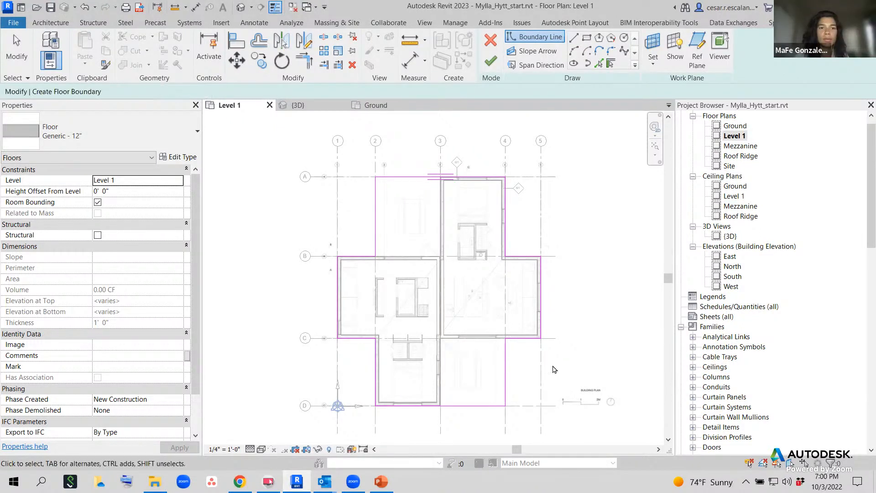
click(441, 368)
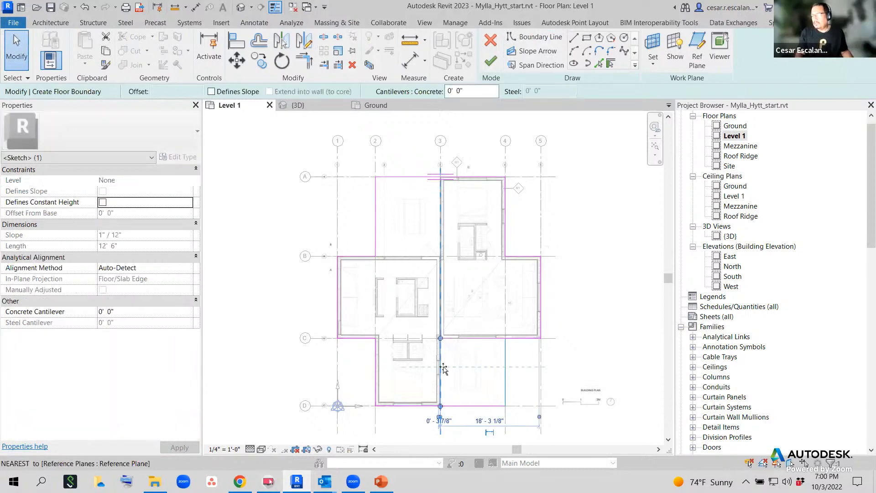
key(Escape)
scroll(468, 367, up, 2)
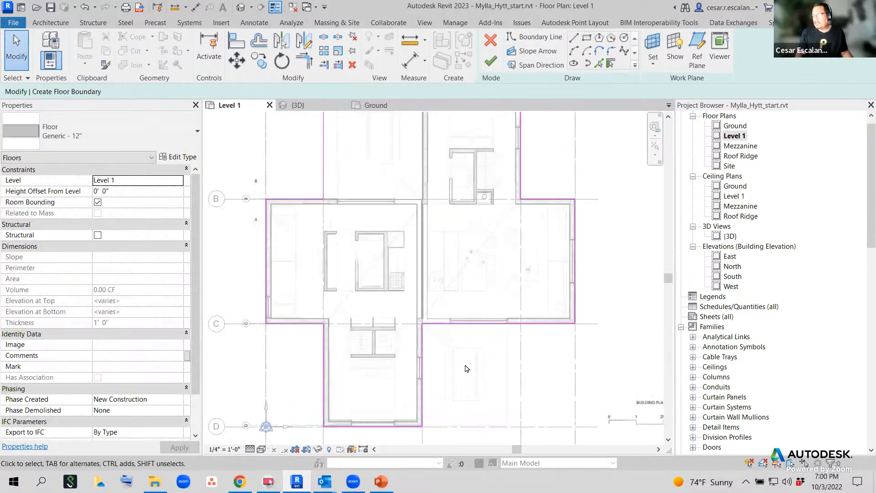
scroll(466, 367, up, 1)
Move the boundary line between grids C and D back from grid 3 onto grid 4.
click(420, 356)
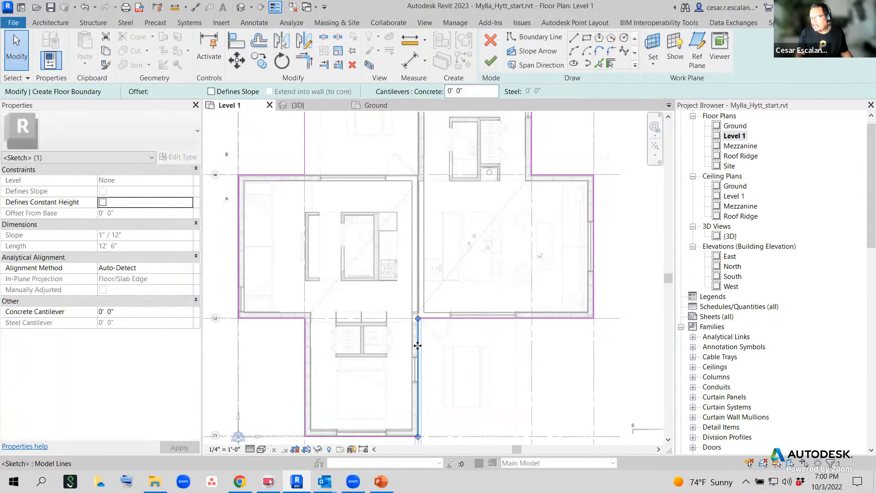
drag(420, 357, 532, 360)
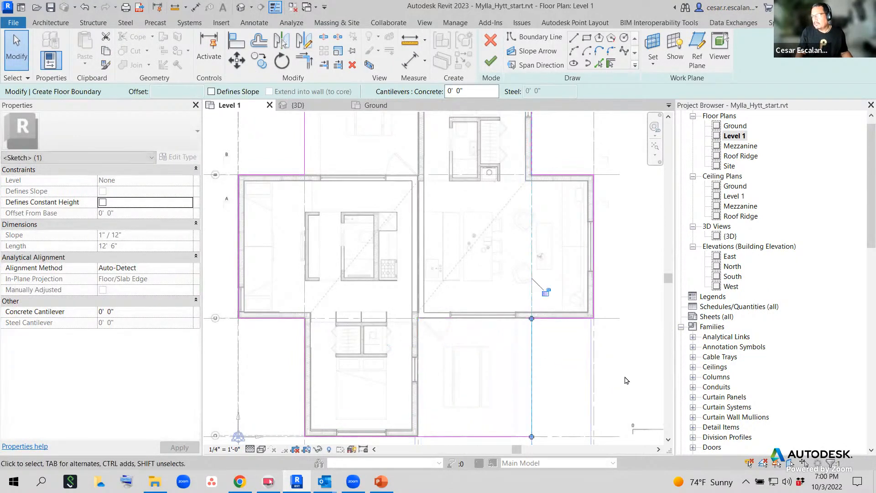
key(Escape)
Delete the floor boundary segments running from D/2 through D/4 and C/4 to C/5.
scroll(633, 387, down, 2)
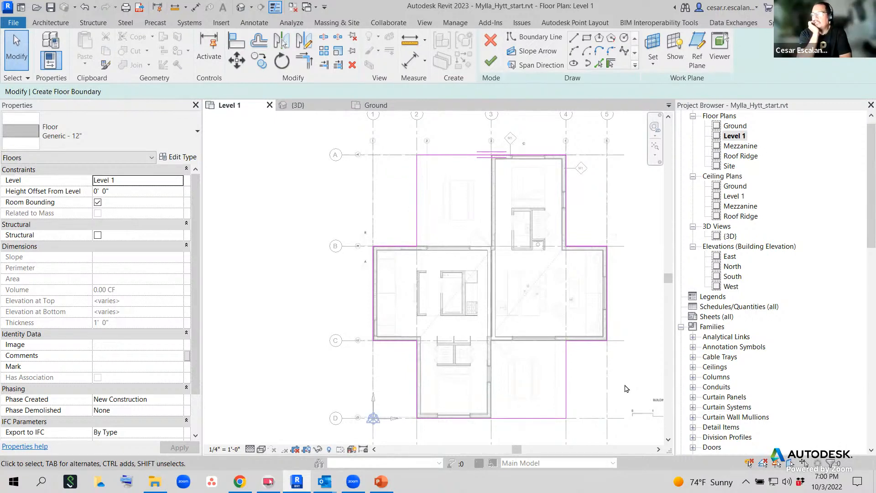
click(561, 374)
key(Delete)
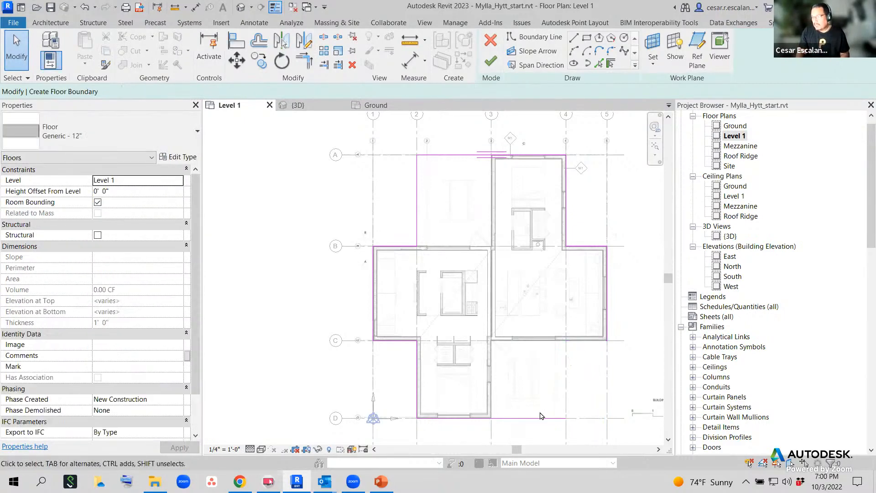
click(541, 417)
key(Delete)
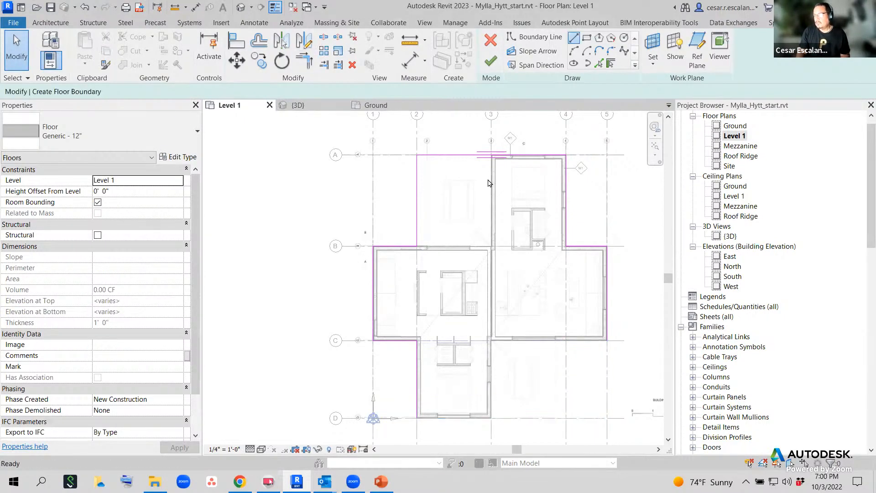
Redraw the floor boundary with lines from D/2 through D/4 and C/4 to C/5, closing the loop.
key(l)
key(i)
click(417, 418)
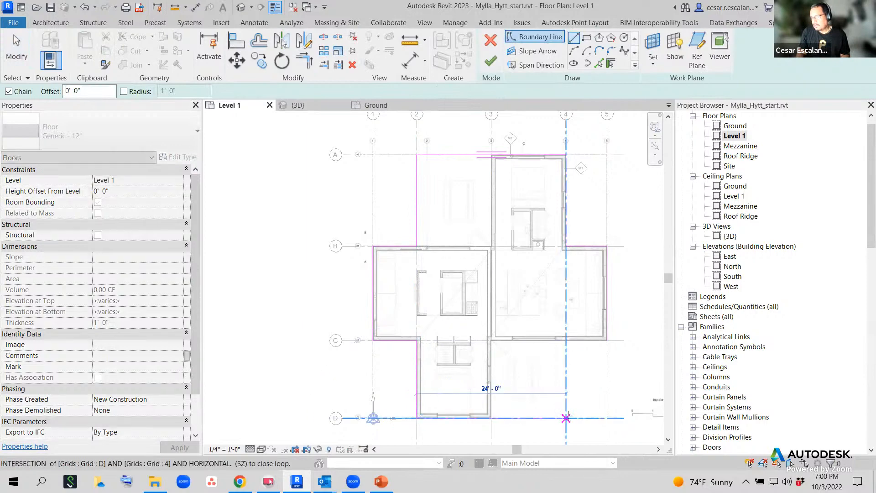
click(566, 419)
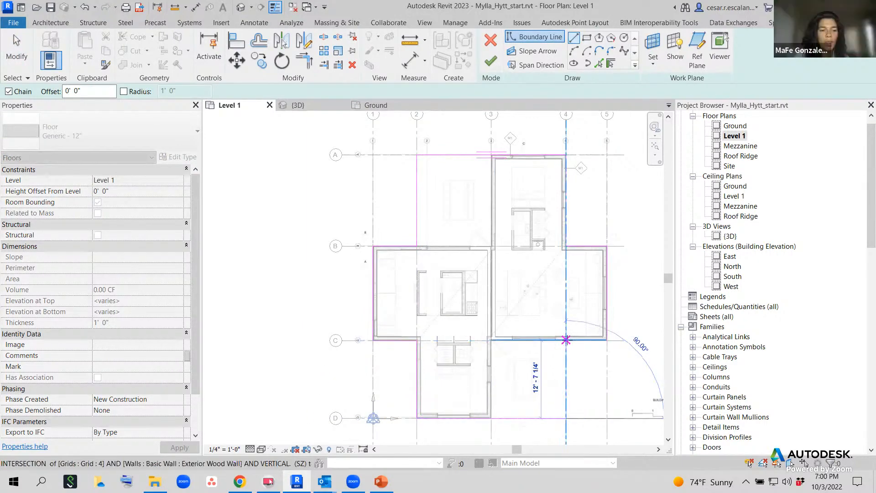
click(566, 340)
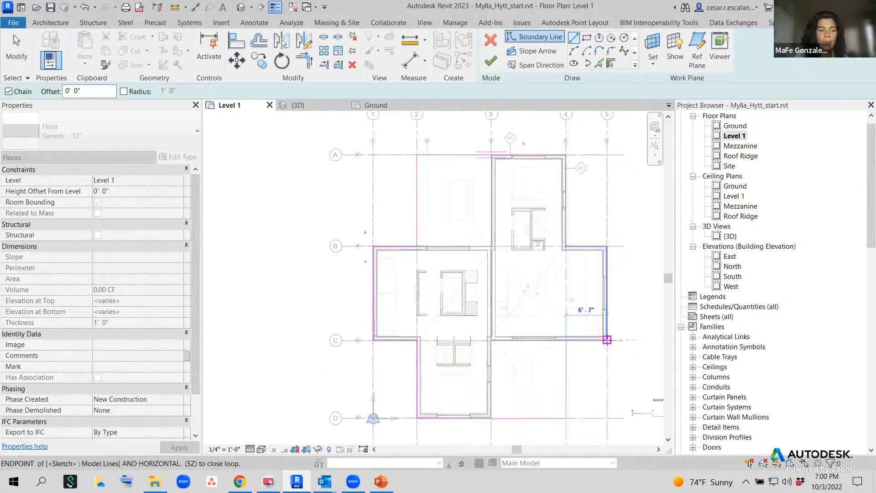
click(607, 340)
key(Escape)
scroll(594, 348, up, 4)
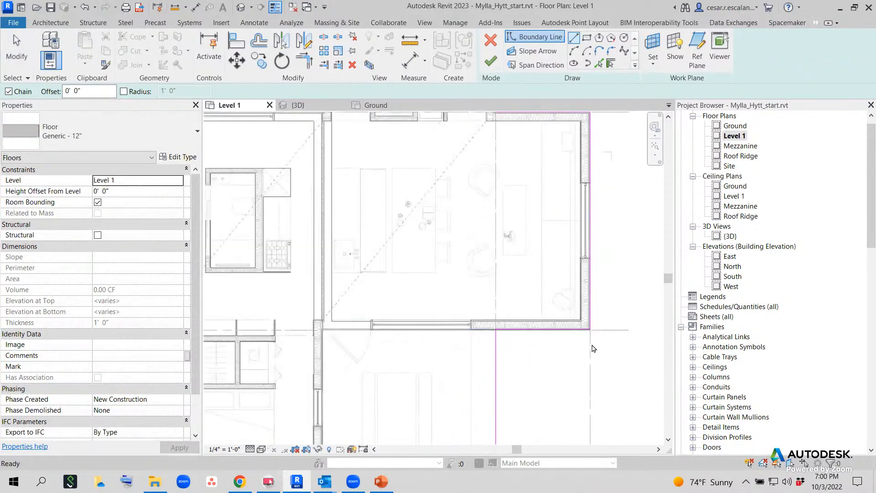
Adjust the floor boundary segment along grid C between grids 4 and 5 so it lies on the grid line.
scroll(593, 348, up, 4)
key(Escape)
scroll(618, 336, up, 2)
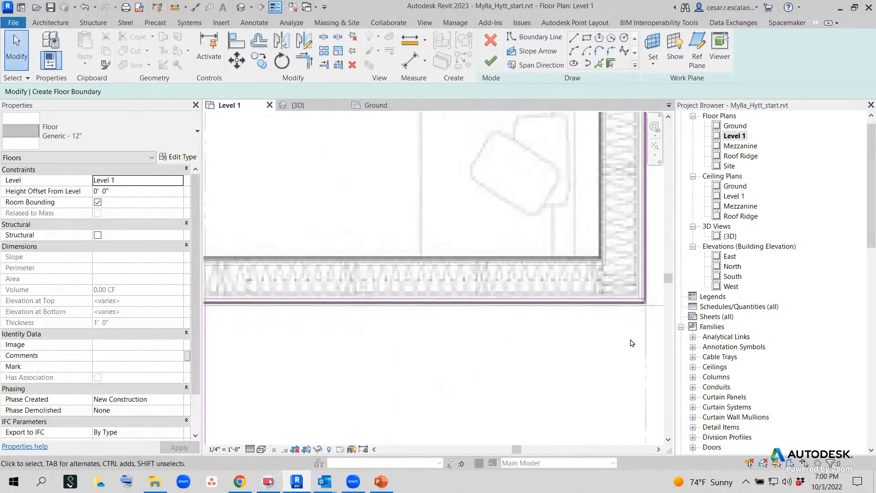
click(615, 301)
mouse_move(614, 301)
mouse_down()
mouse_move(615, 344)
mouse_move(607, 306)
mouse_up()
click(593, 373)
scroll(584, 376, down, 1)
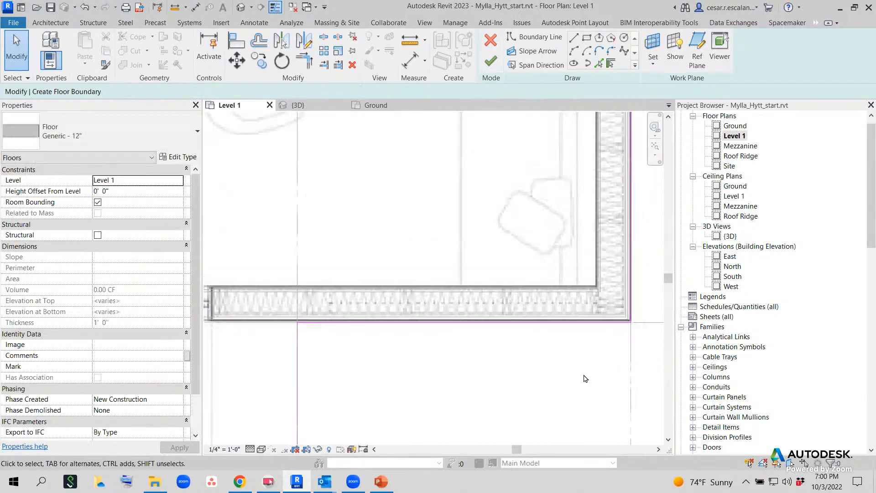
scroll(586, 379, down, 1)
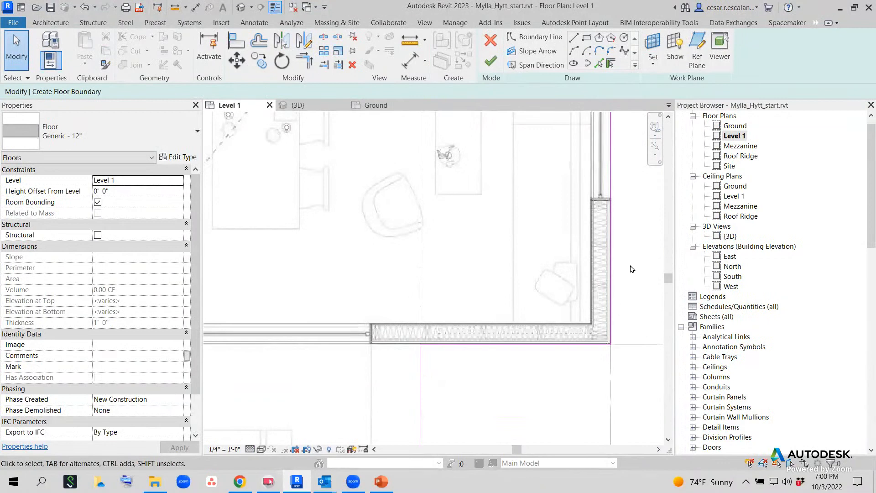
scroll(632, 269, down, 3)
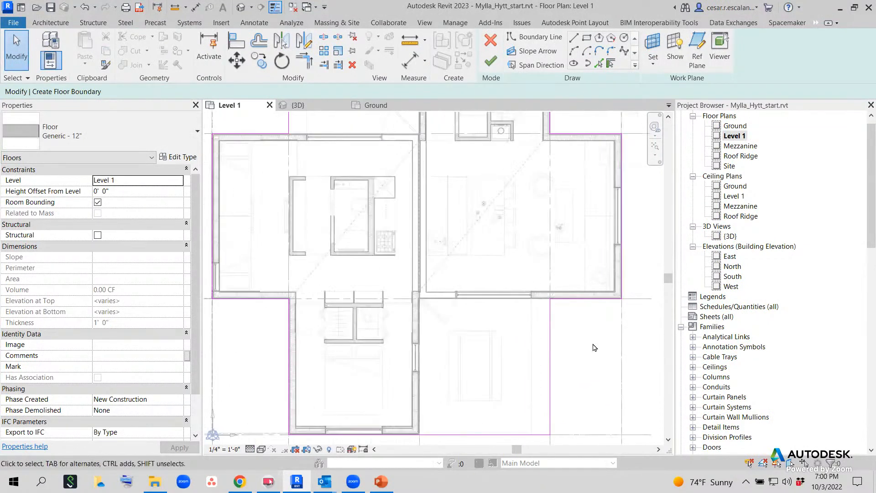
scroll(594, 347, down, 1)
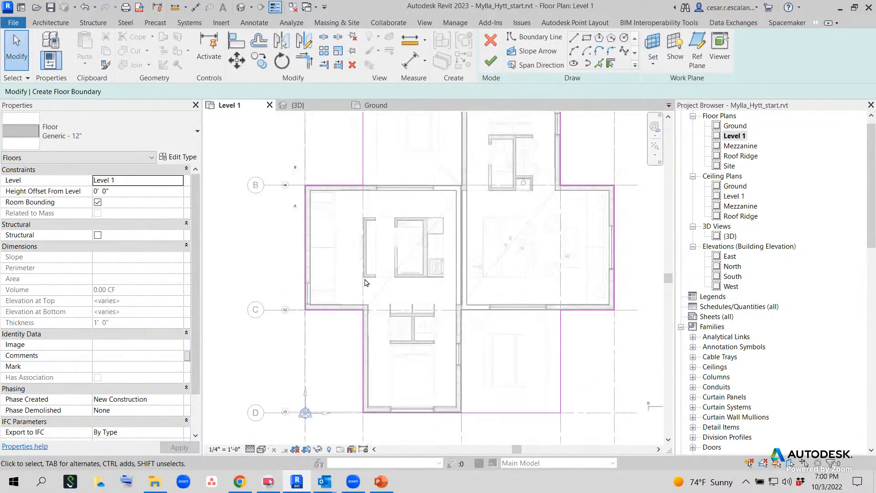
middle_drag(372, 268, 399, 277)
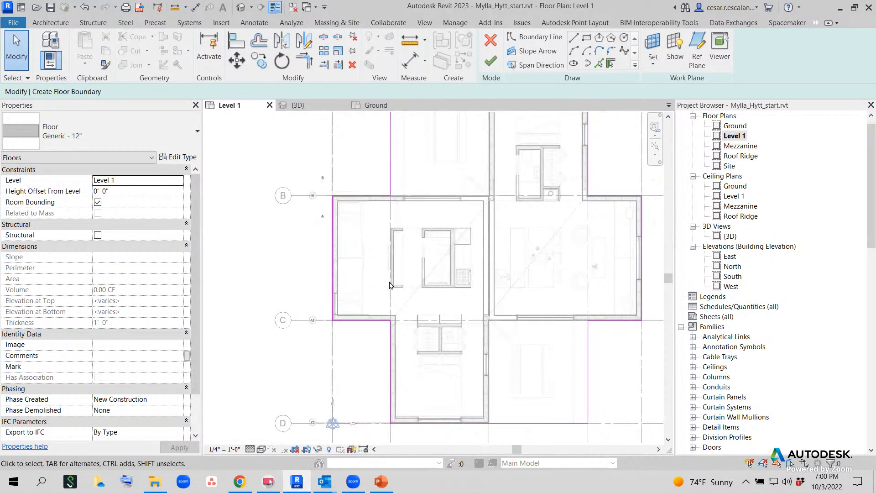
click(576, 41)
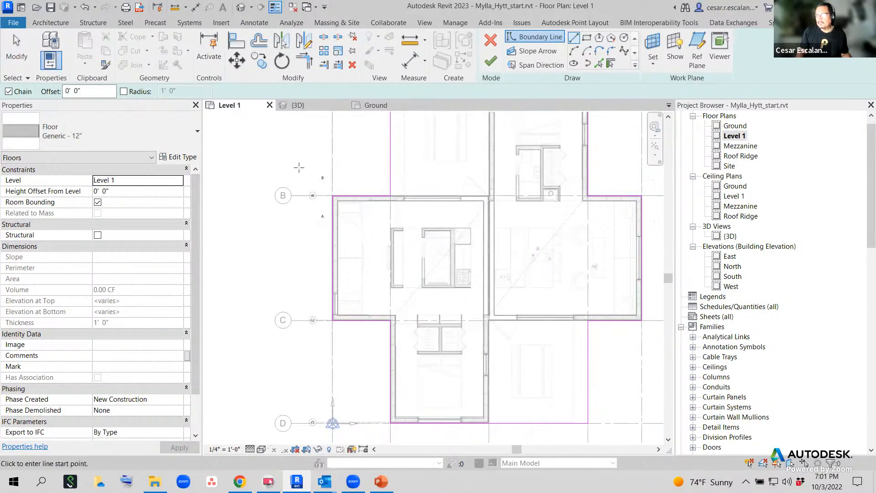
scroll(320, 245, up, 2)
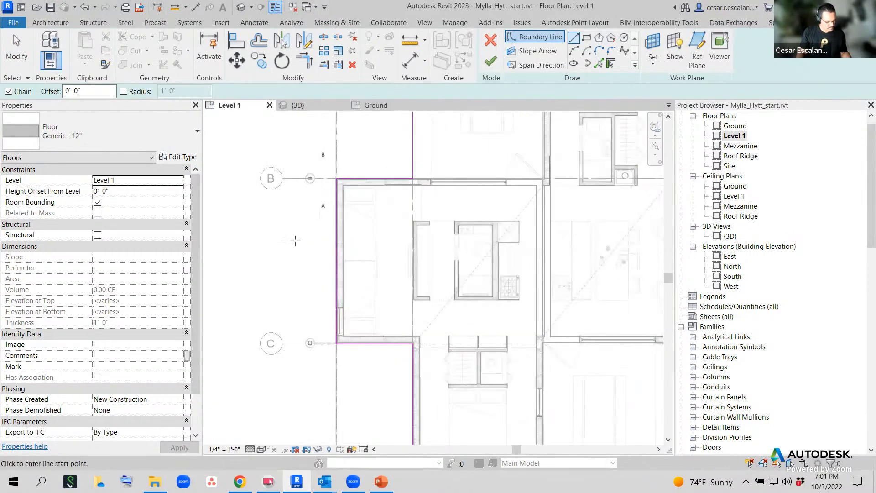
click(256, 229)
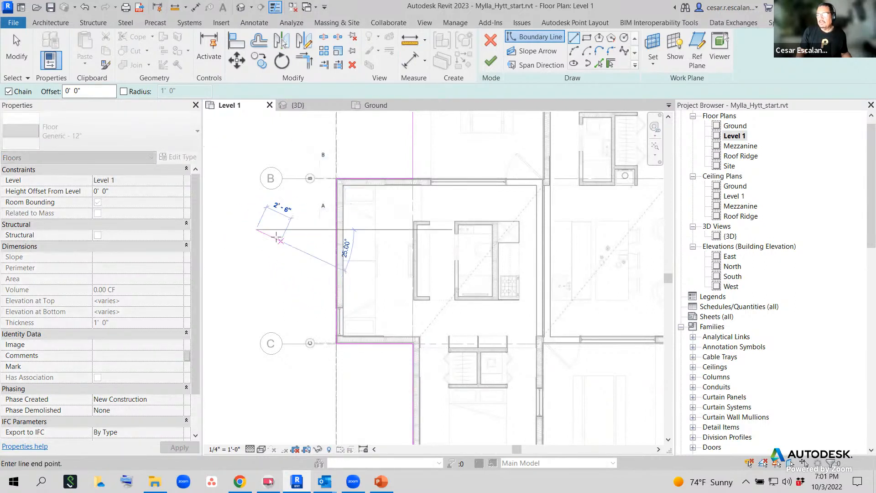
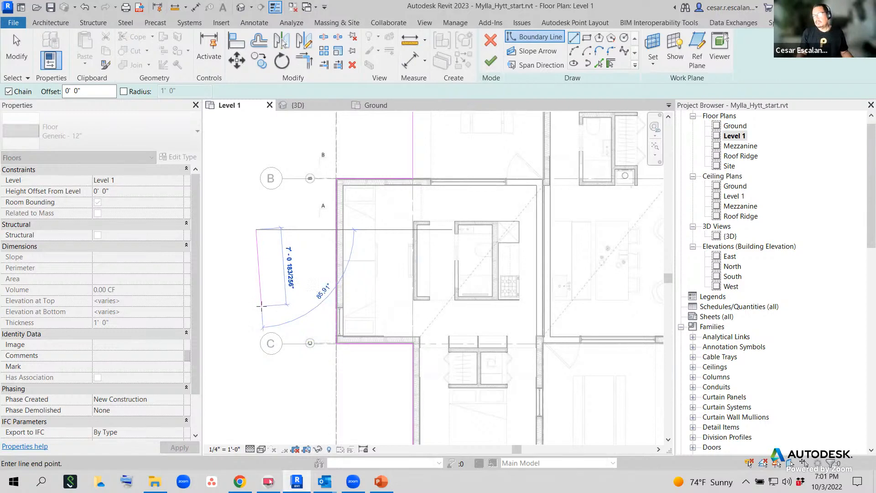
key(Escape)
key(Escape)
Examine how the floor boundary meets the exterior wall faces and grid lines at corners B/5 and C/5.
middle_drag(415, 281, 333, 315)
scroll(624, 213, up, 1)
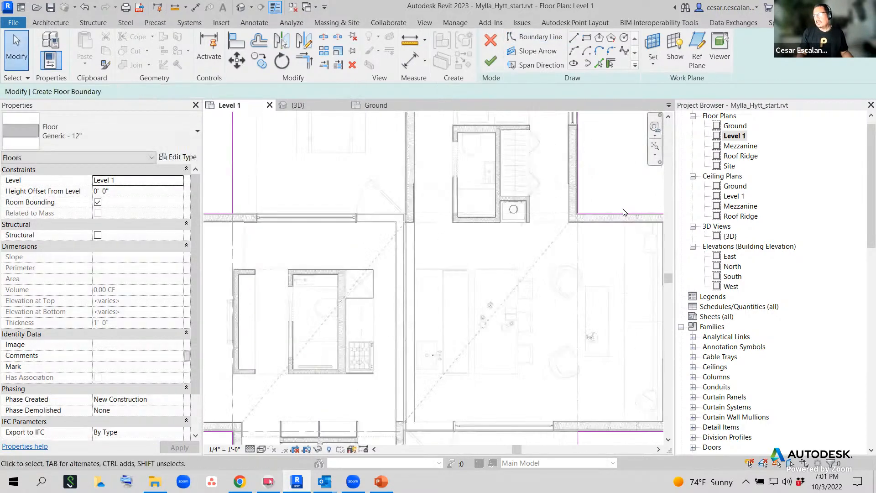
scroll(625, 212, up, 2)
middle_drag(605, 235, 352, 326)
scroll(443, 326, up, 2)
scroll(504, 301, up, 1)
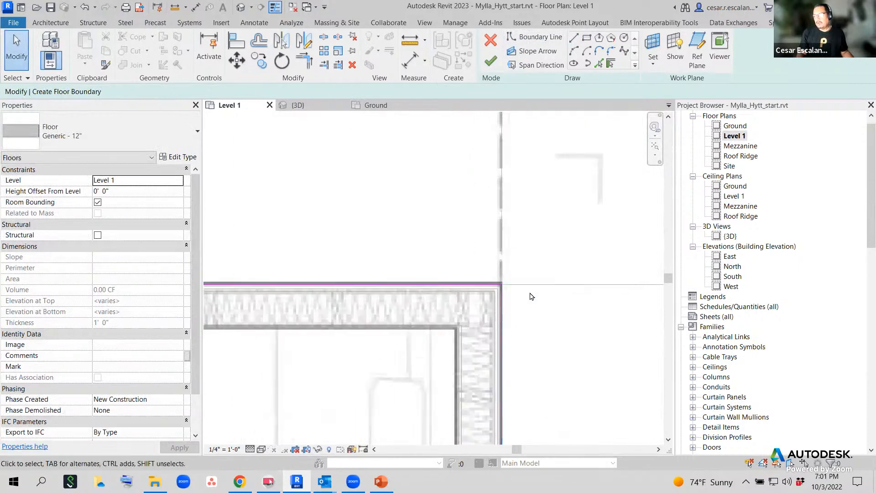
scroll(531, 296, up, 1)
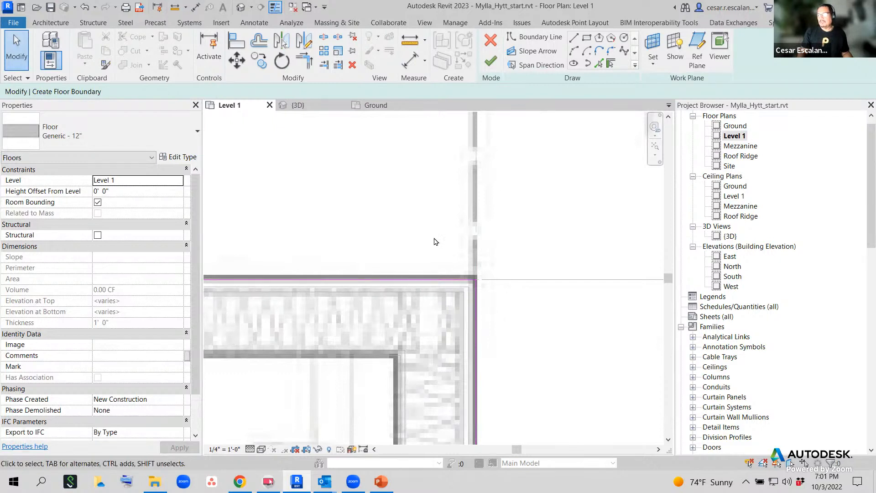
scroll(458, 303, up, 1)
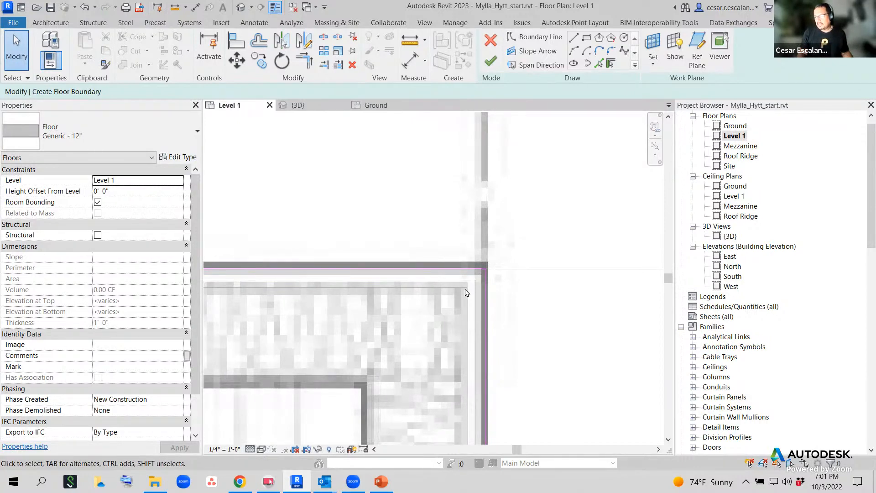
scroll(466, 294, down, 5)
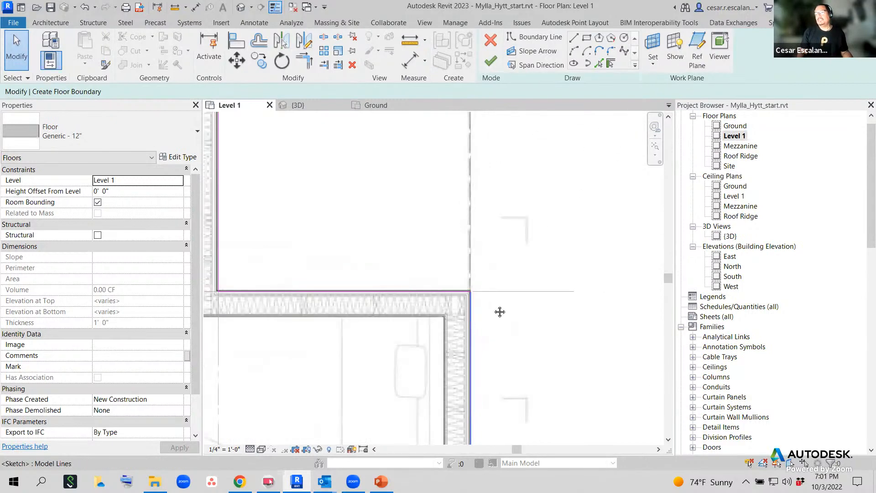
middle_drag(499, 310, 552, 215)
scroll(547, 222, down, 1)
scroll(514, 288, down, 2)
middle_drag(527, 328, 536, 159)
scroll(534, 318, up, 6)
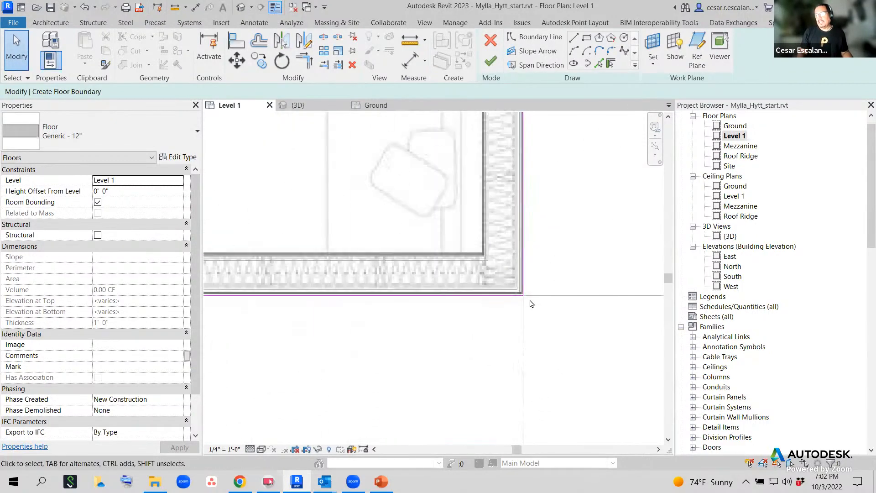
scroll(522, 301, up, 3)
scroll(523, 300, down, 7)
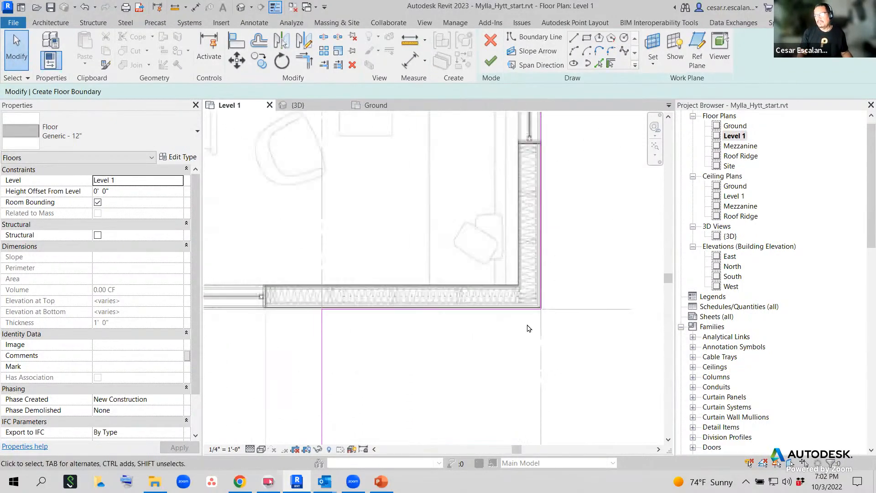
Examine the floor boundary against the exterior walls along grid D and at the inner and outer corners on grid C.
middle_drag(436, 339, 555, 198)
scroll(556, 198, down, 3)
scroll(340, 359, up, 4)
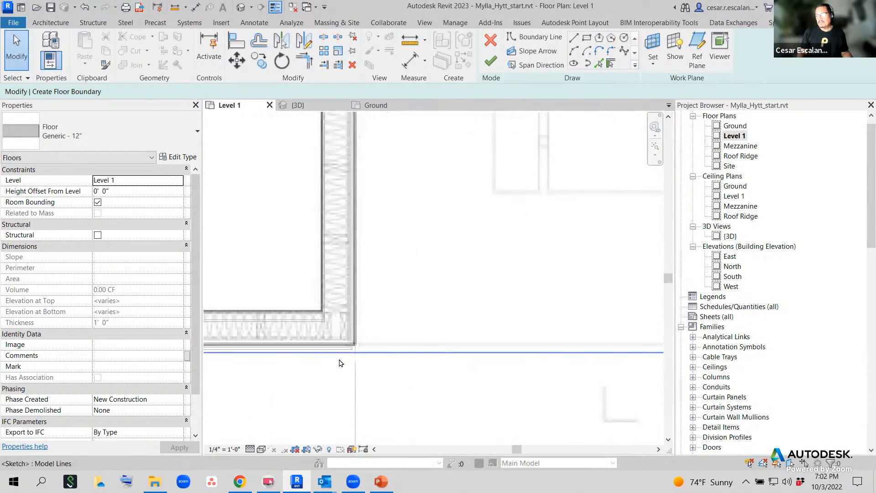
middle_drag(340, 359, 630, 339)
scroll(621, 342, down, 2)
scroll(335, 336, up, 3)
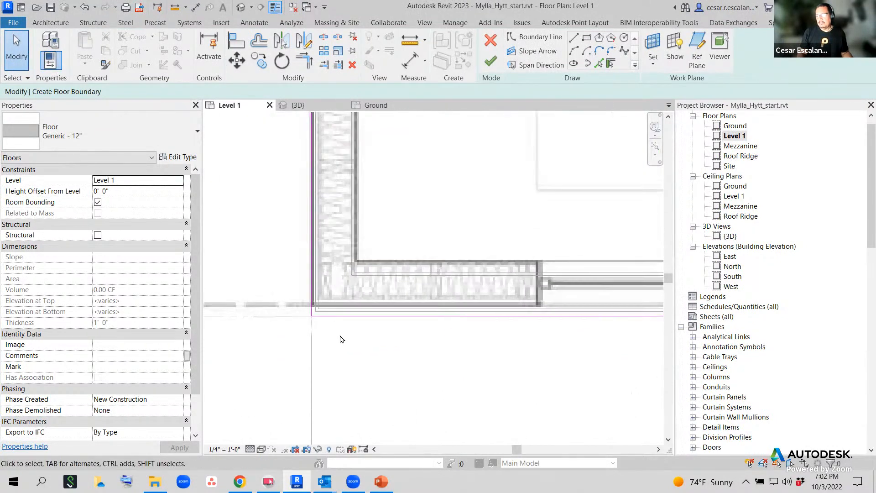
scroll(335, 316, down, 2)
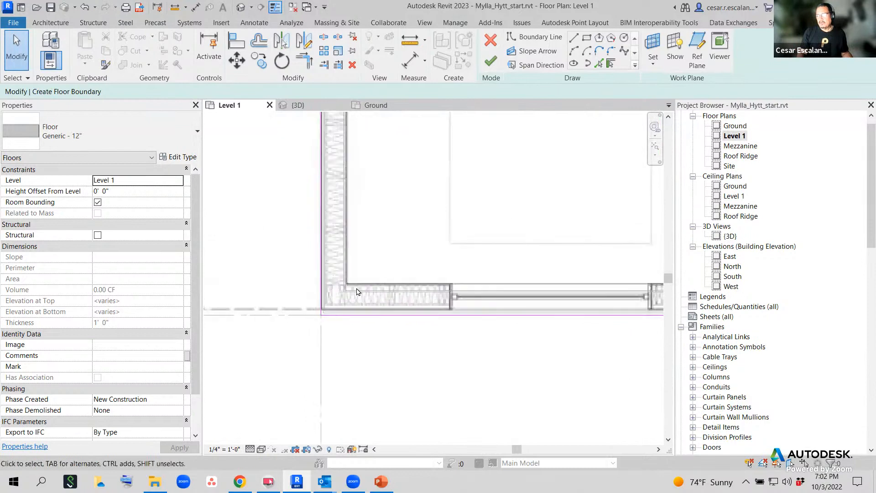
middle_drag(428, 229, 414, 389)
middle_drag(360, 182, 361, 313)
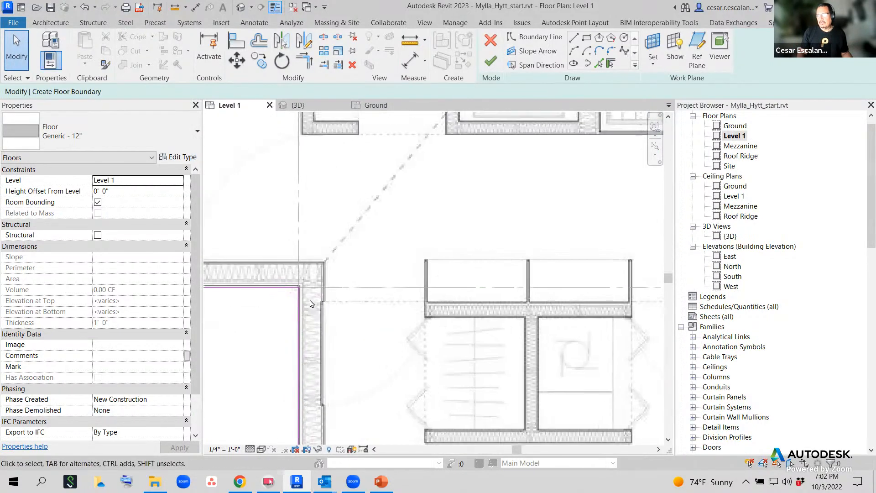
scroll(293, 287, up, 5)
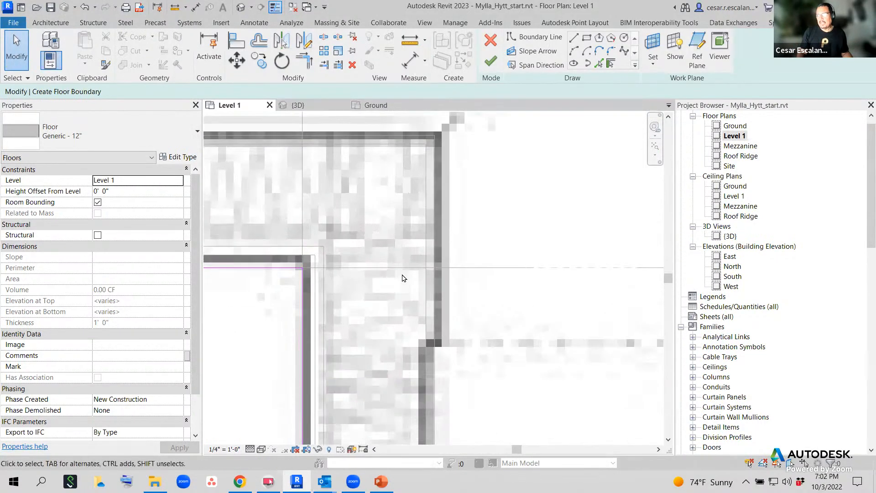
scroll(409, 244, down, 3)
middle_drag(272, 297, 577, 328)
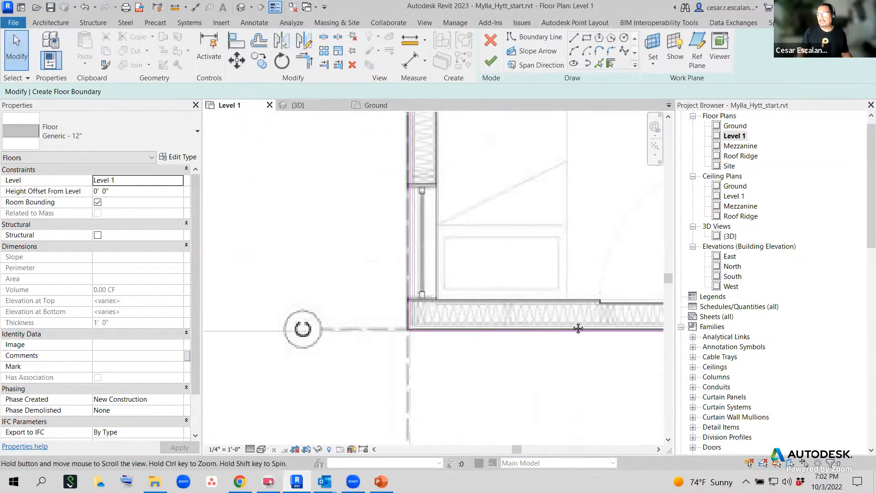
scroll(407, 318, up, 5)
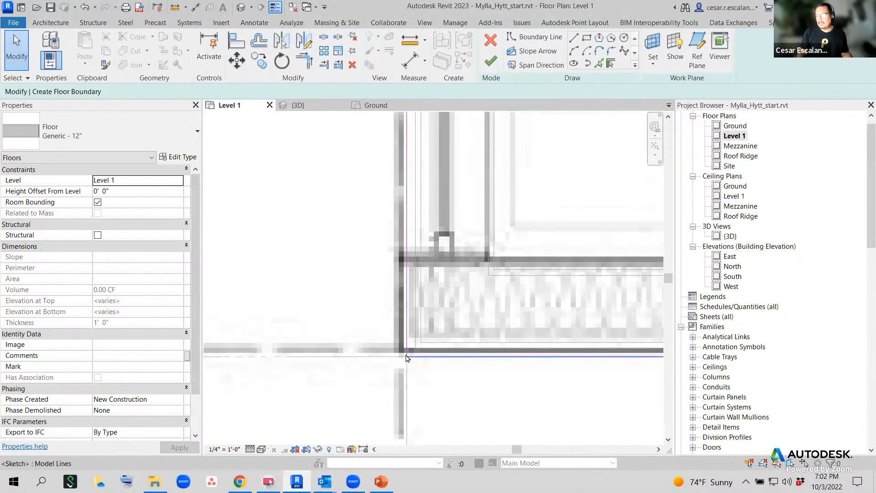
scroll(405, 356, down, 5)
middle_drag(339, 353, 366, 452)
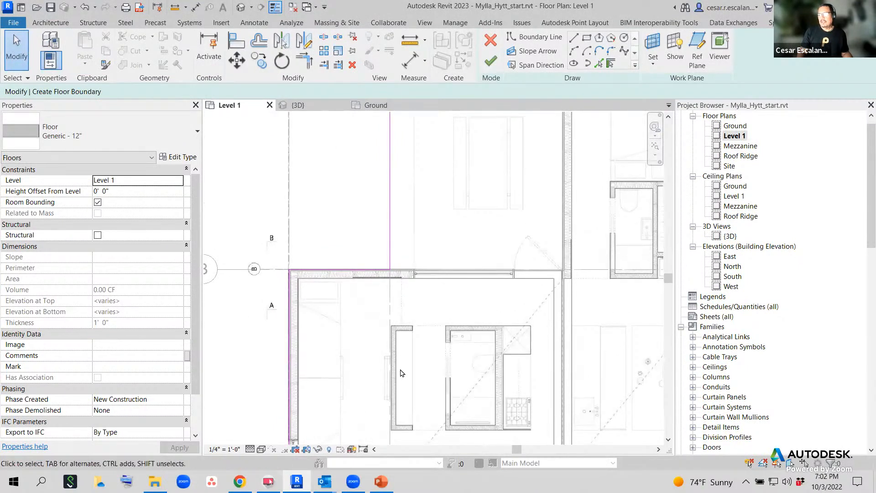
Set the Level 1 plan's visual style to Hidden Line and its detail level to Coarse.
click(261, 449)
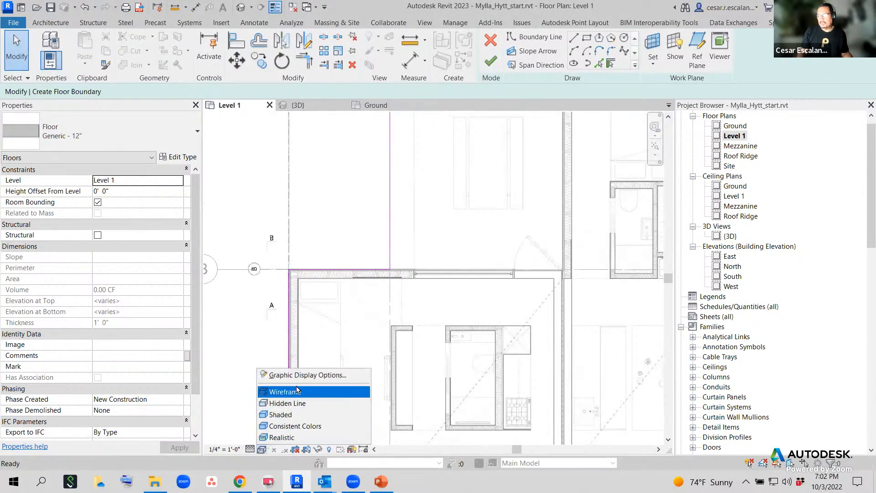
click(296, 403)
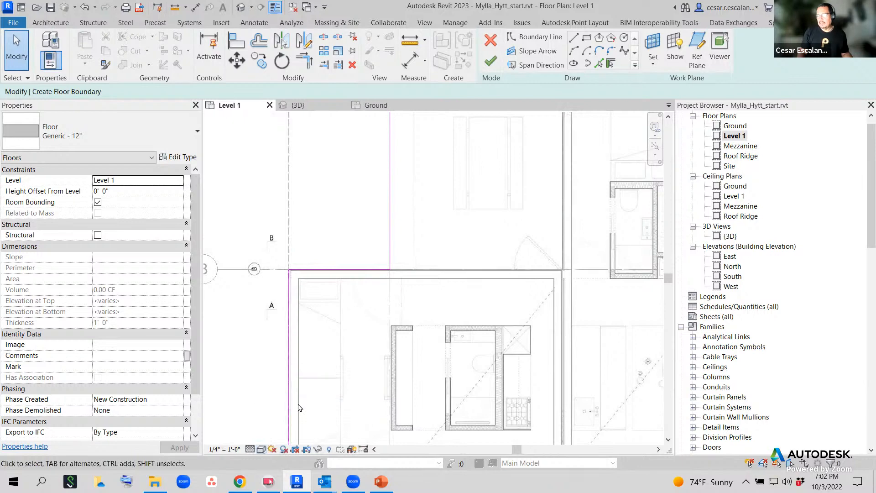
middle_drag(556, 301, 479, 368)
scroll(509, 266, up, 2)
middle_drag(508, 267, 394, 327)
click(250, 450)
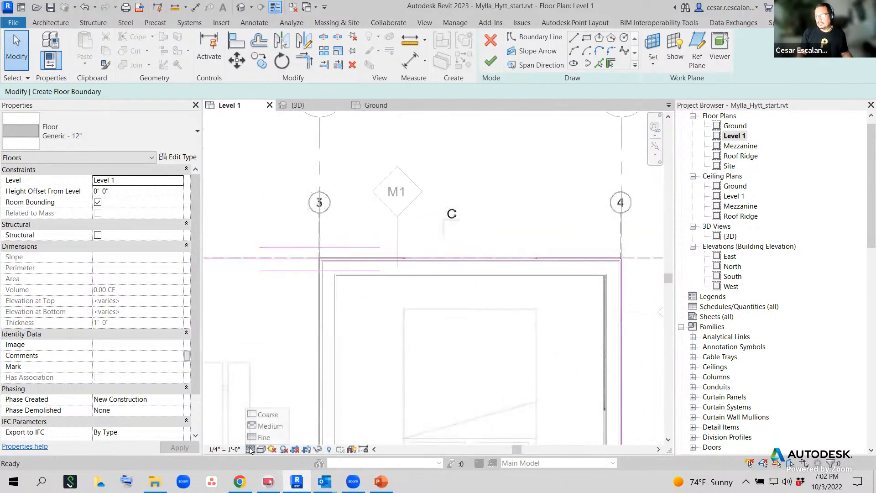
click(269, 426)
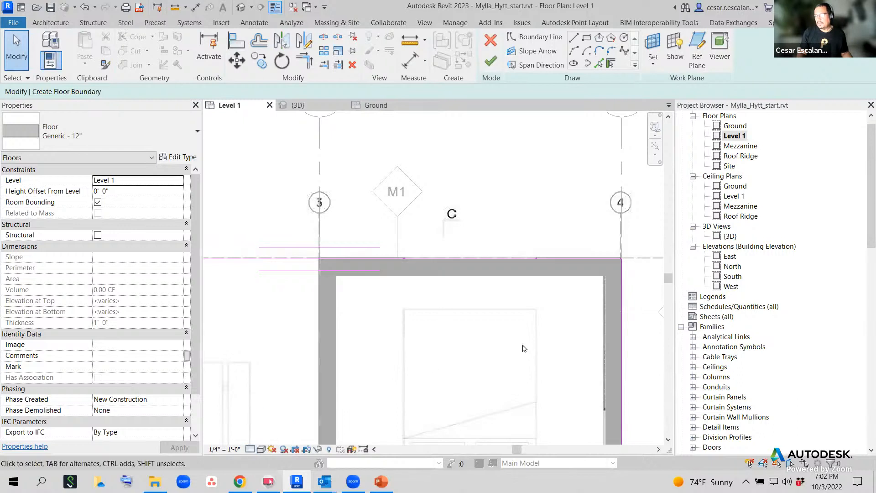
Examine the floor boundary around the wall outlines, from corner A/4 to corner C/1, and across the whole plan.
middle_drag(523, 349, 398, 379)
scroll(511, 313, up, 5)
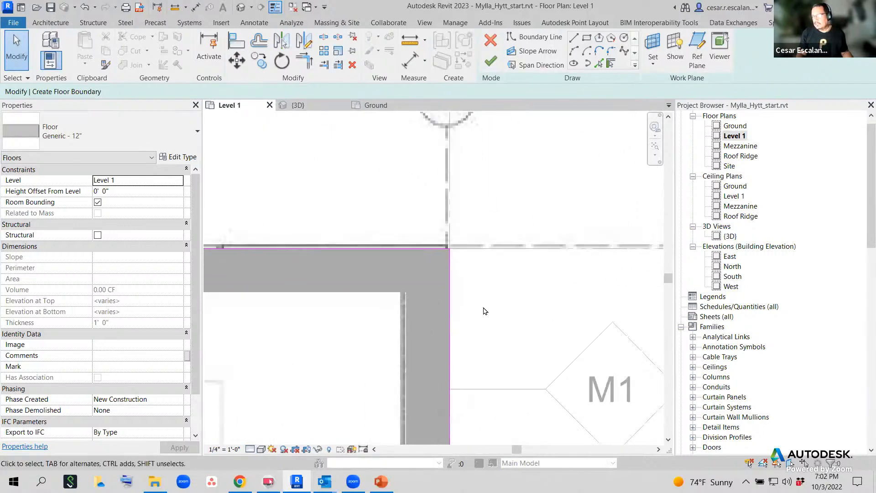
scroll(474, 298, down, 2)
middle_drag(377, 345, 689, 311)
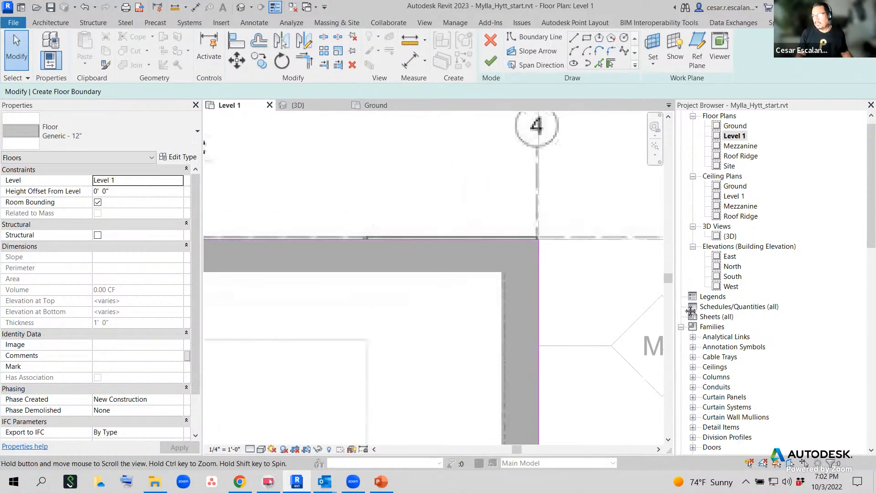
scroll(689, 313, down, 1)
middle_drag(322, 342, 640, 288)
scroll(626, 297, down, 2)
middle_drag(527, 340, 571, 243)
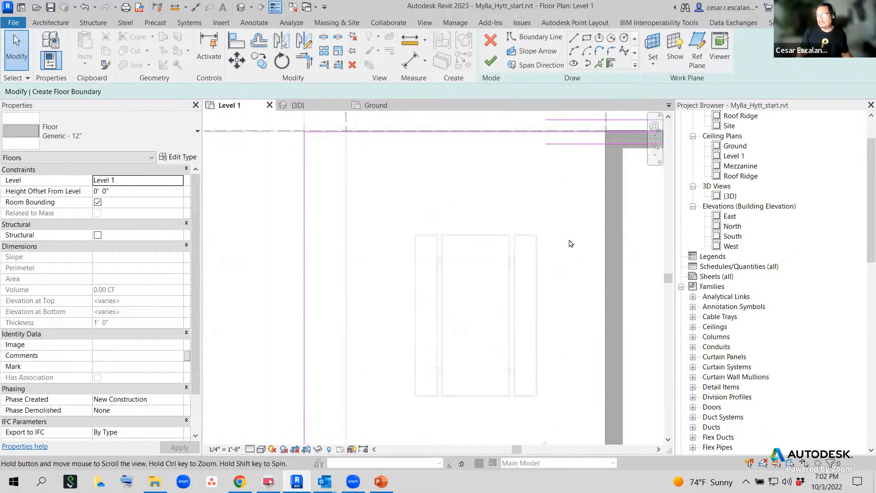
scroll(572, 241, down, 2)
middle_drag(473, 393, 521, 237)
scroll(411, 421, up, 2)
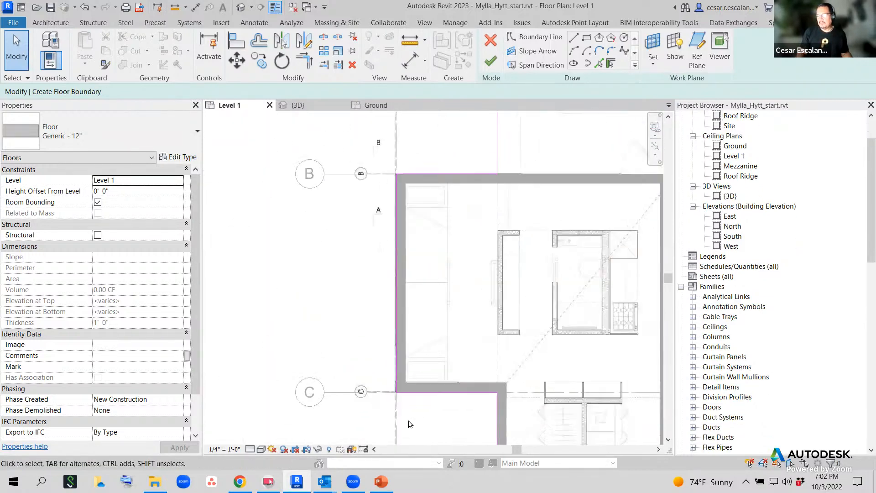
scroll(396, 392, up, 3)
scroll(403, 397, down, 5)
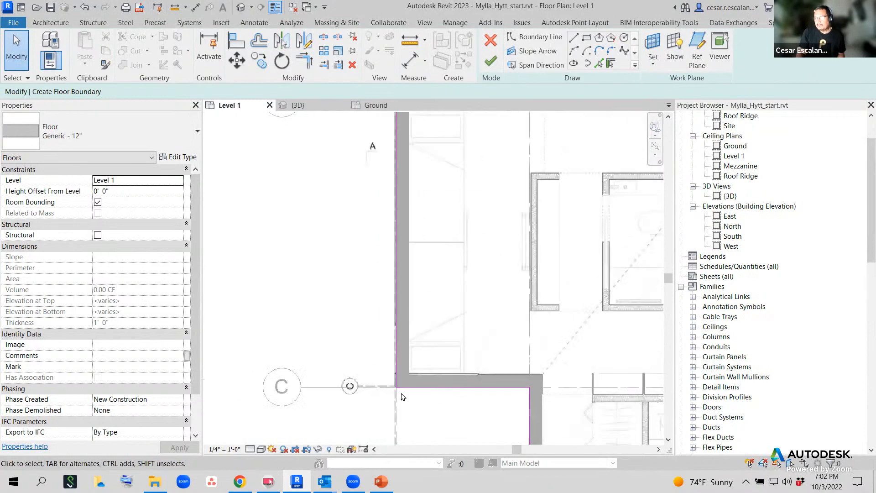
middle_drag(524, 311, 416, 256)
scroll(414, 256, down, 2)
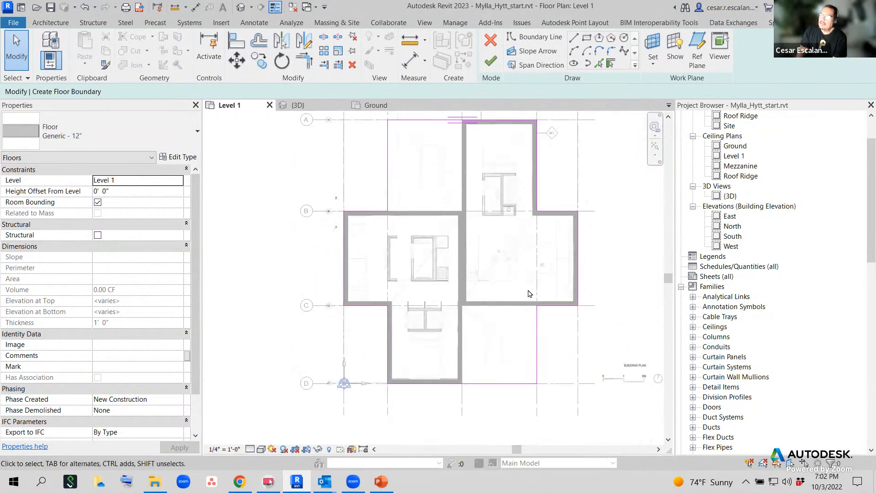
Finish the closed boundary sketch to create the Generic - 12" floor on Level 1.
middle_drag(600, 305, 575, 325)
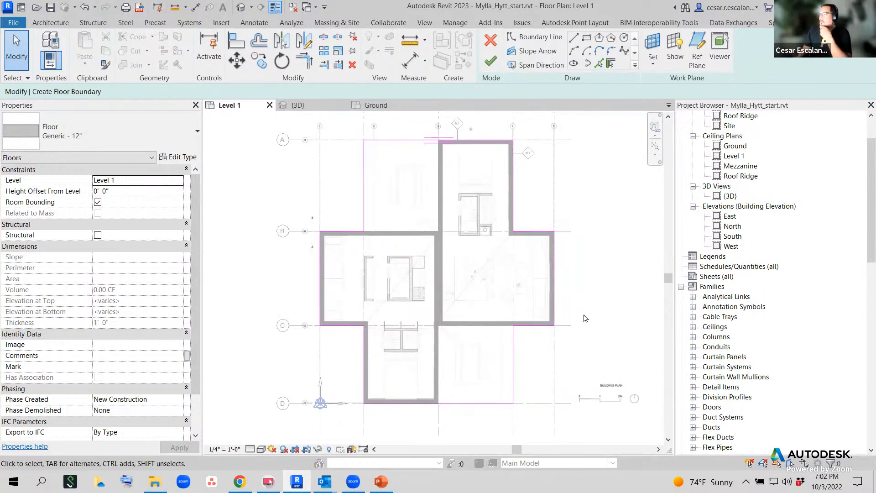
middle_drag(588, 170, 599, 175)
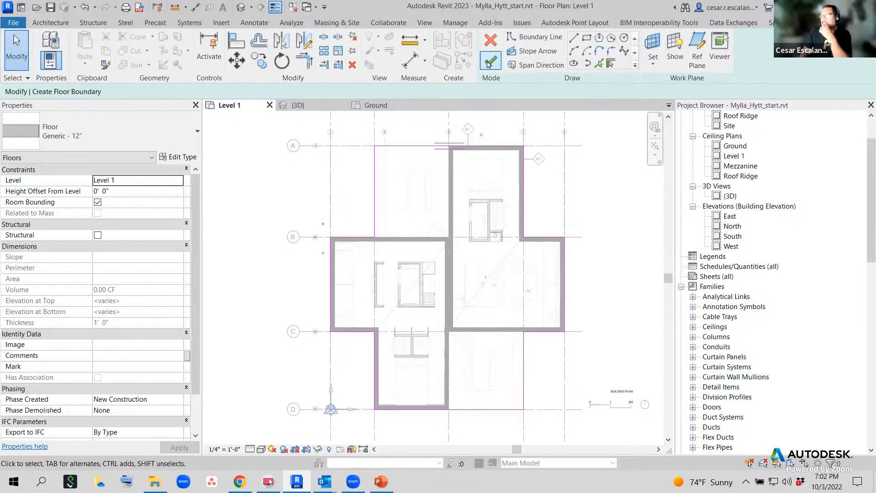
click(489, 63)
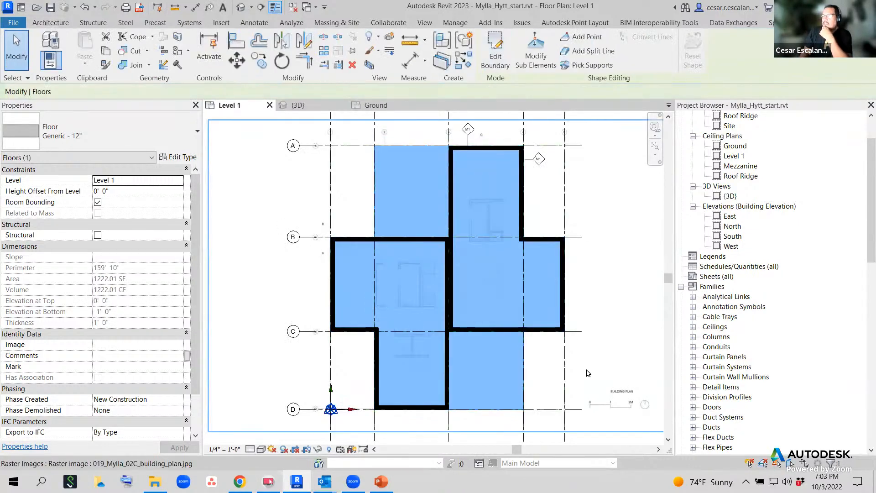
Inspect the new floor under the house walls and at the outdoor corner in the 3D view.
click(240, 6)
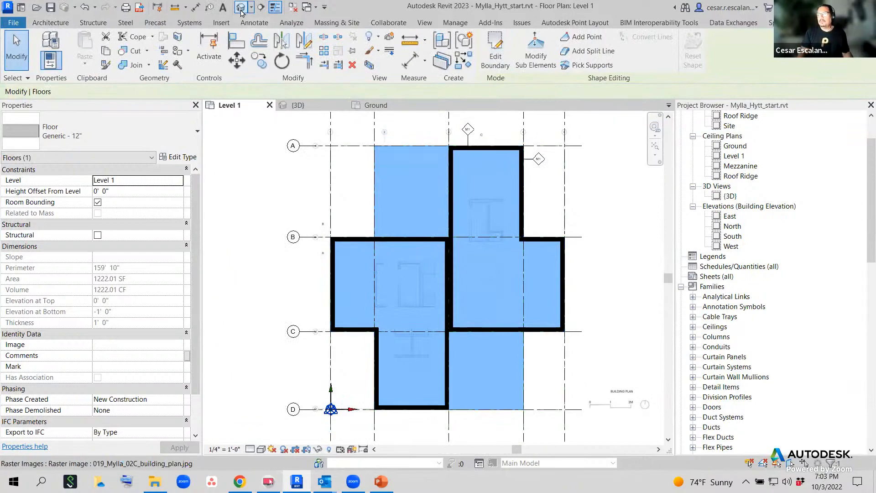
shift+middle_drag(528, 427, 418, 320)
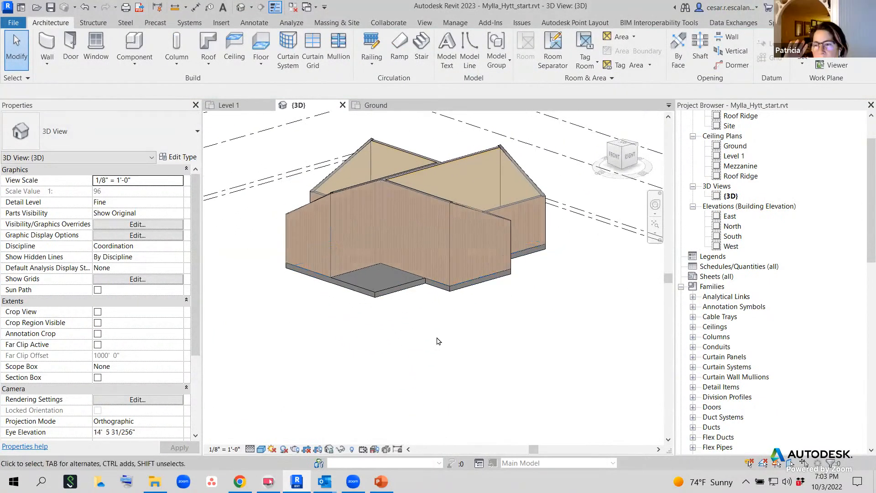
click(401, 291)
click(507, 421)
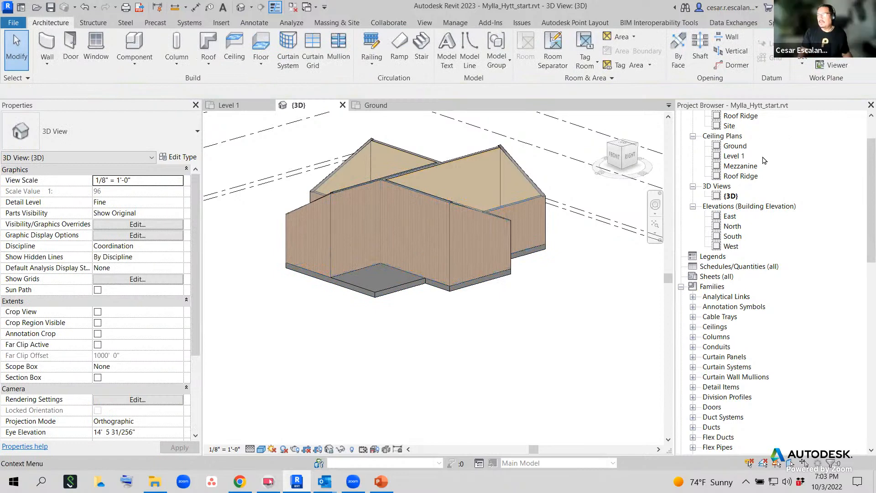
Open the Level 1 floor plan and start a new floor boundary sketch.
scroll(822, 165, up, 3)
double_click(734, 146)
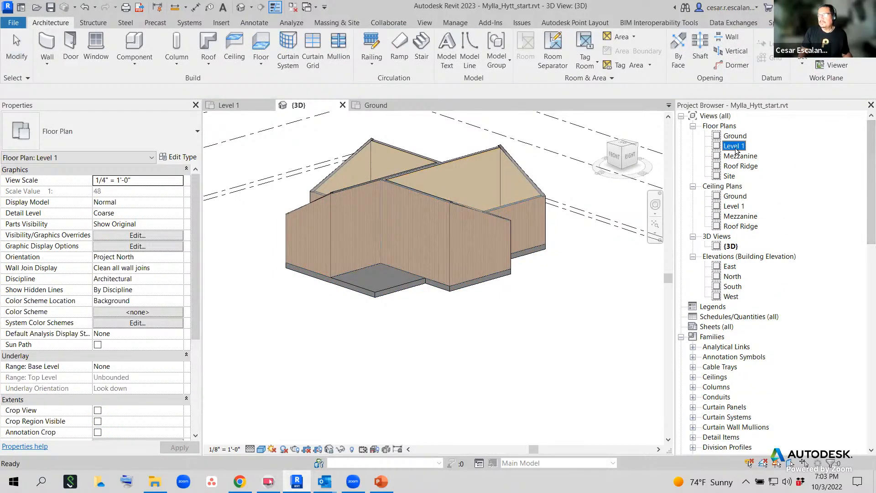
scroll(495, 170, down, 1)
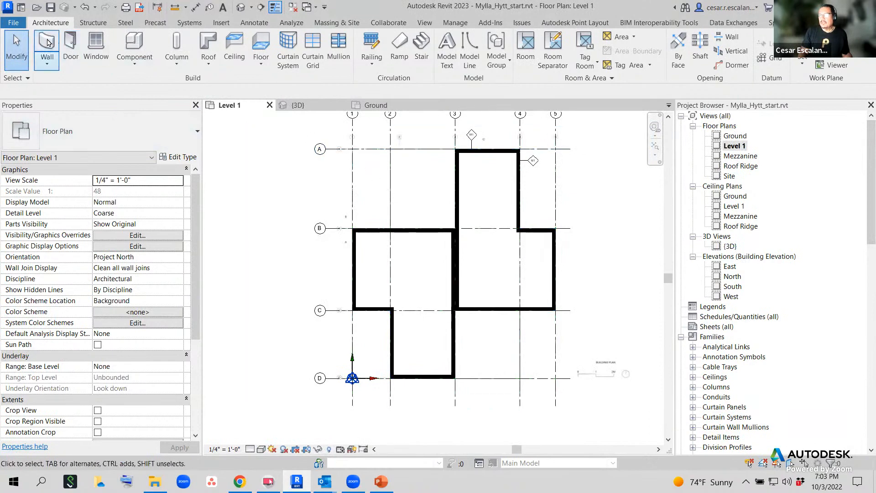
click(47, 63)
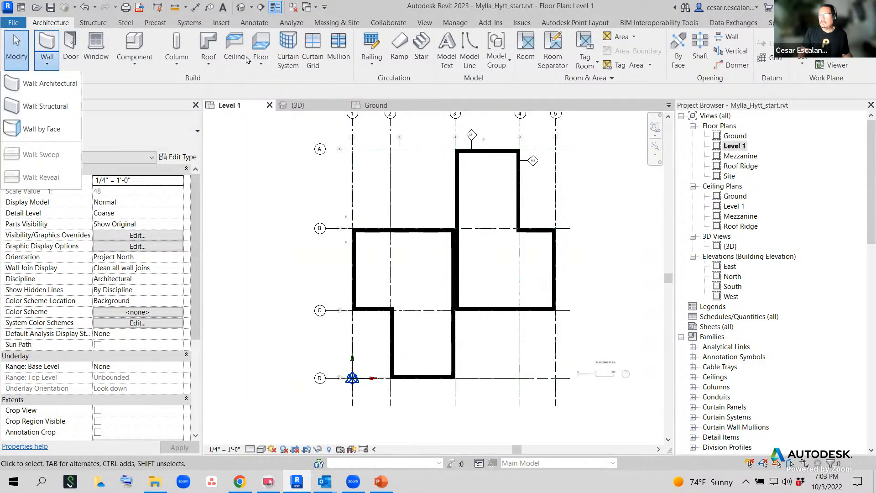
click(260, 48)
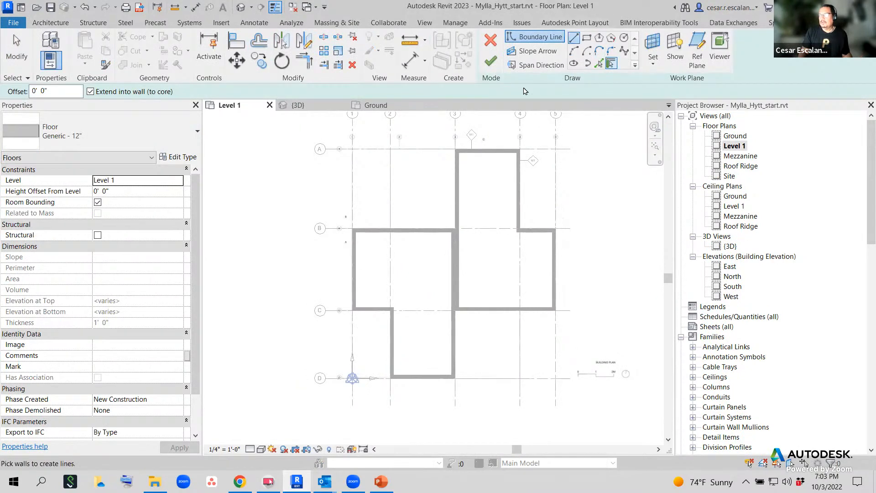
Sketch an open chain of four floor boundary lines in the empty area outside grid 1, and delete all four.
click(574, 38)
click(357, 246)
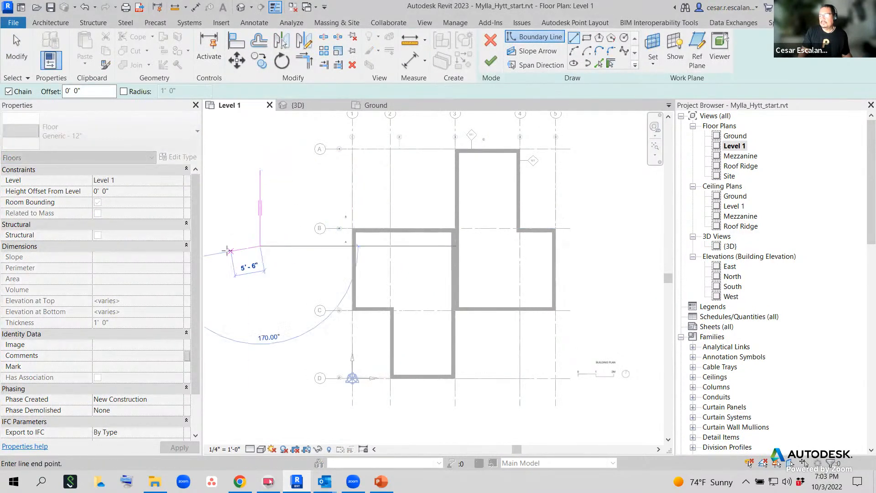
click(228, 251)
click(228, 307)
click(268, 310)
key(Escape)
key(Escape)
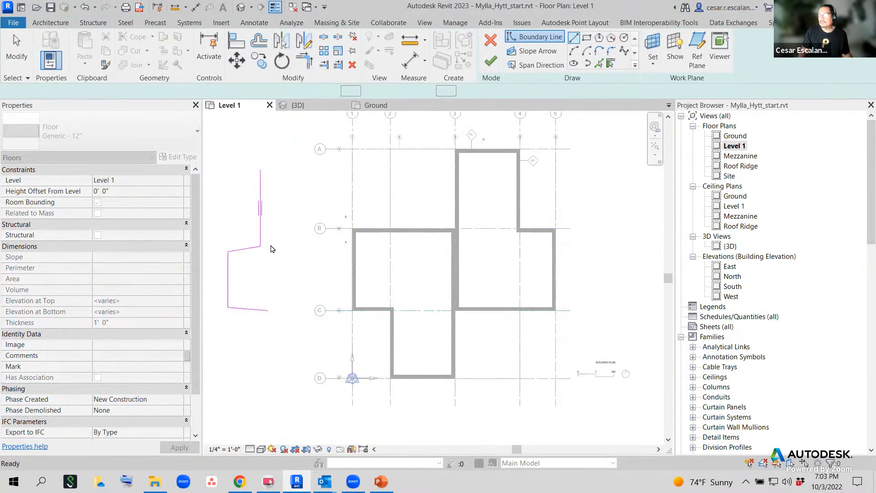
mouse_move(224, 157)
mouse_down()
mouse_move(292, 238)
mouse_move(297, 352)
mouse_up()
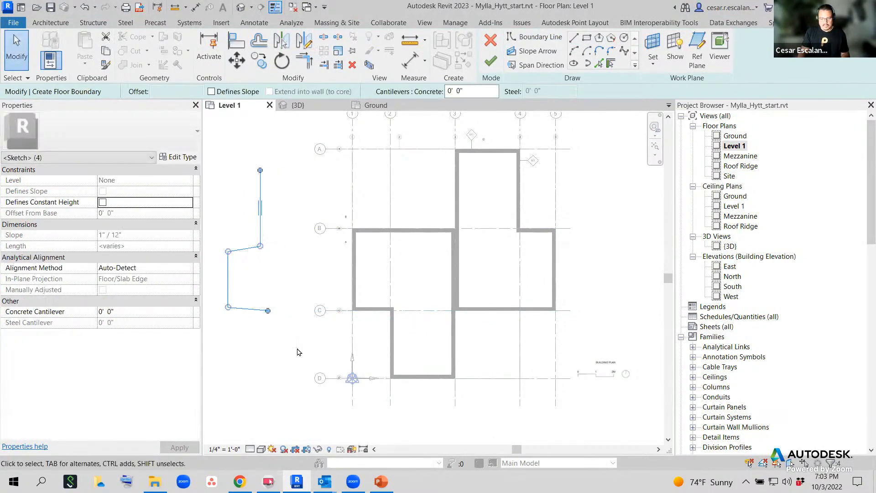
key(Delete)
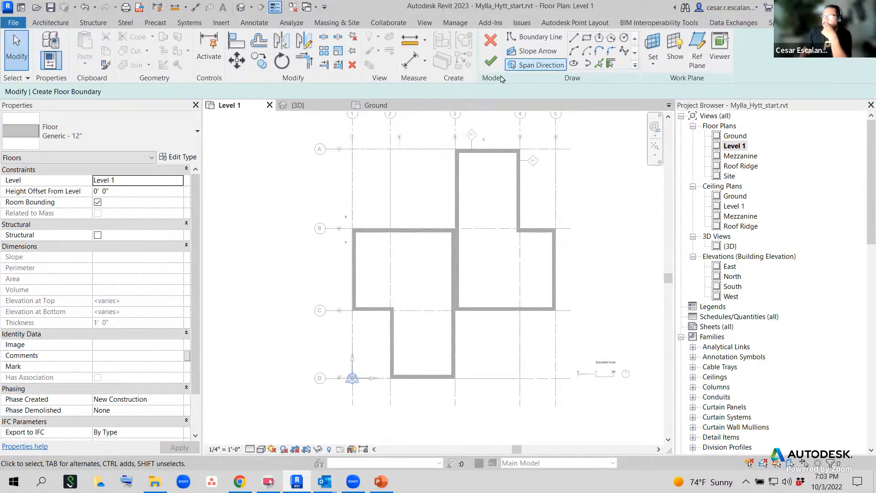
Try cancelling the empty floor sketch twice, declining to discard the floor each time.
click(498, 42)
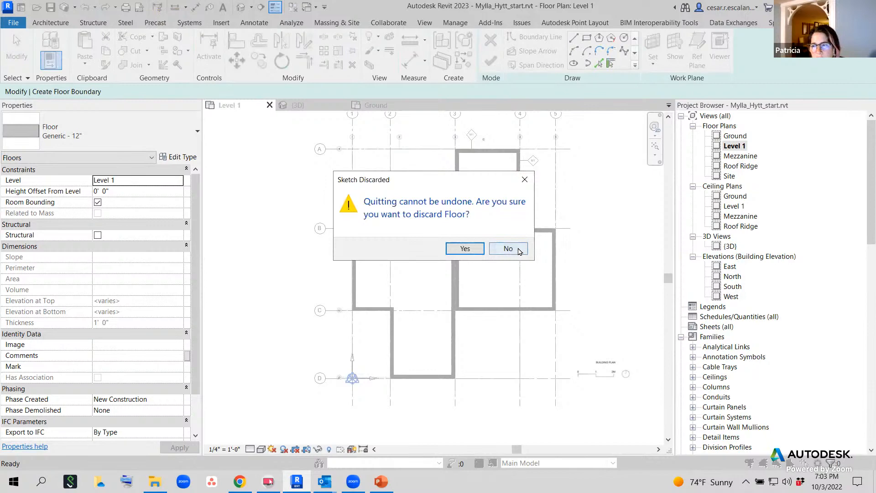
click(508, 248)
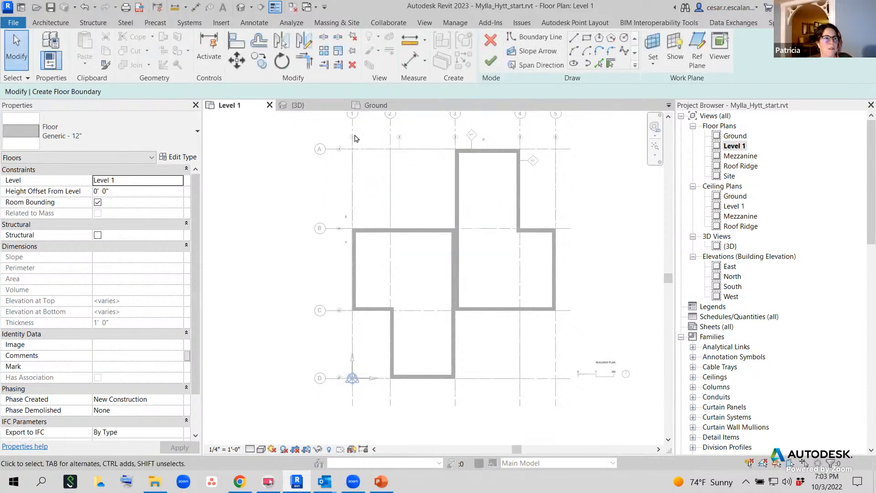
click(50, 23)
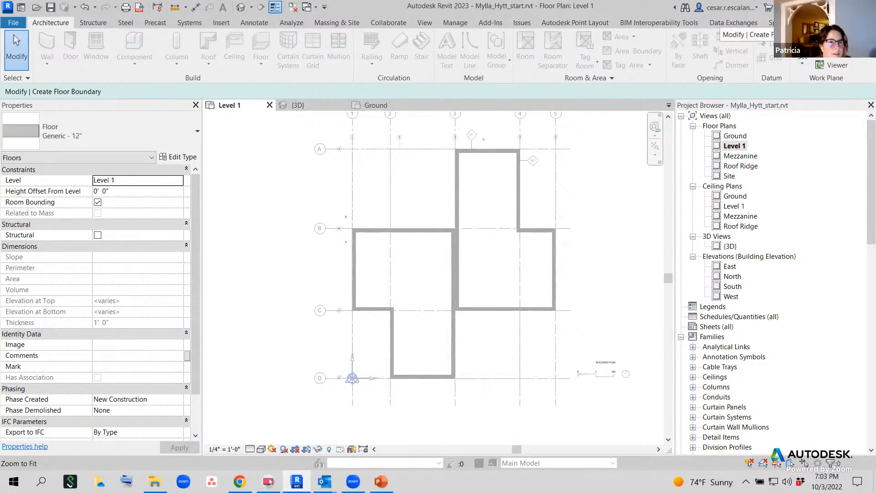
click(748, 34)
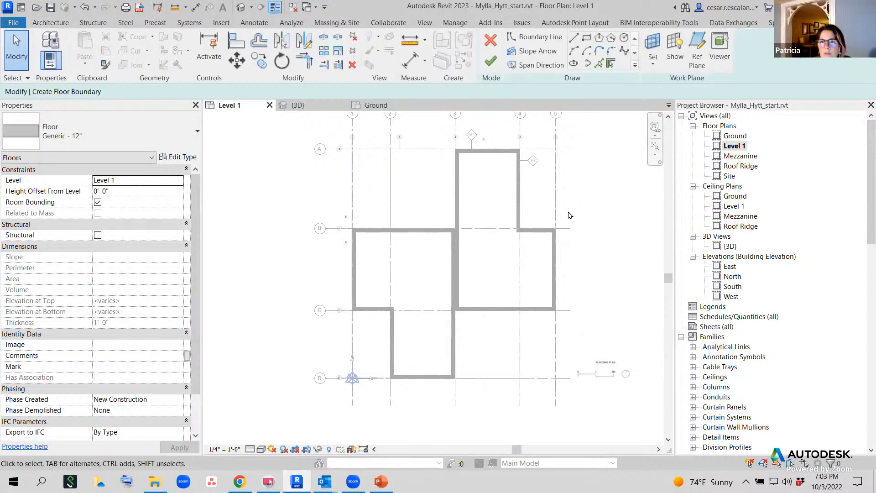
click(492, 41)
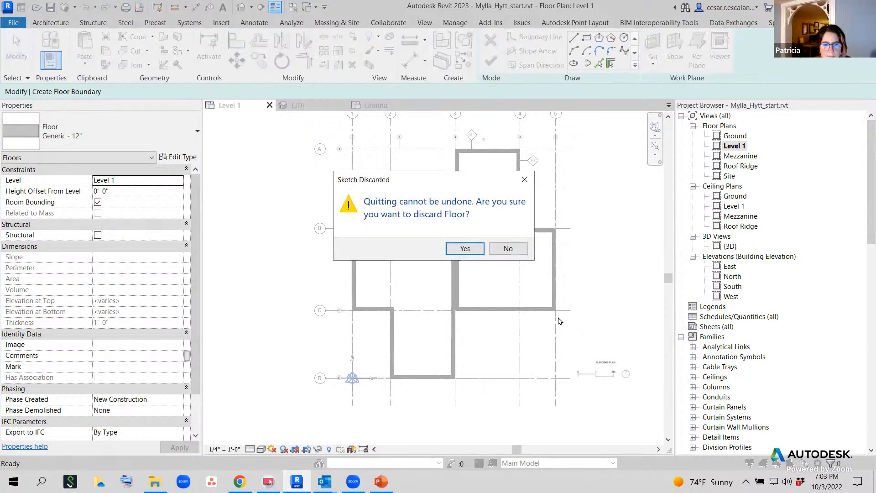
click(508, 249)
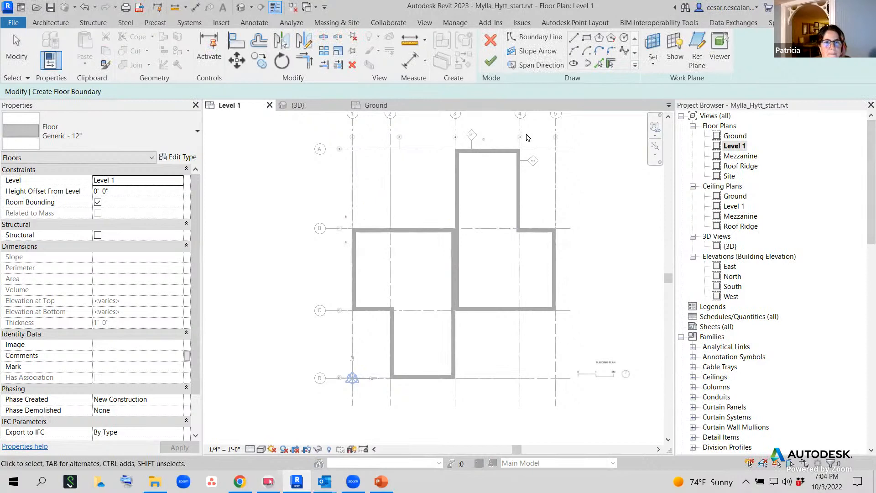
Try to finish the empty floor sketch, and discard the floor to leave sketch mode.
click(490, 61)
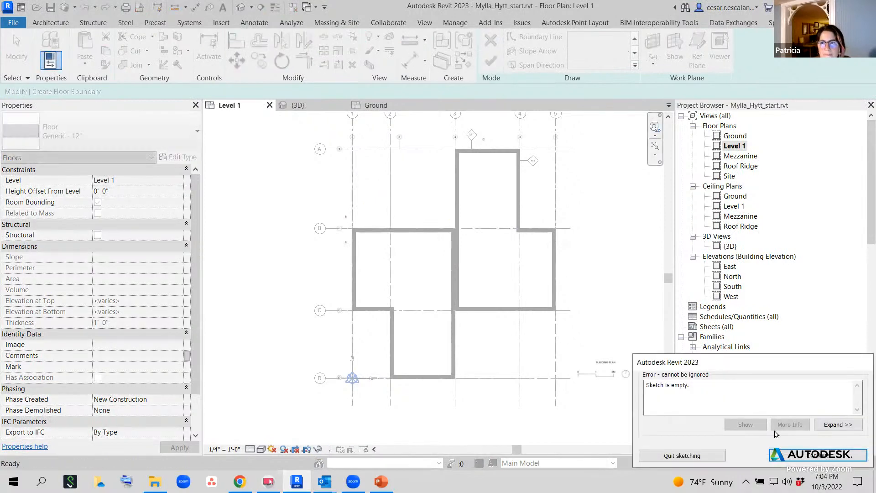
click(819, 459)
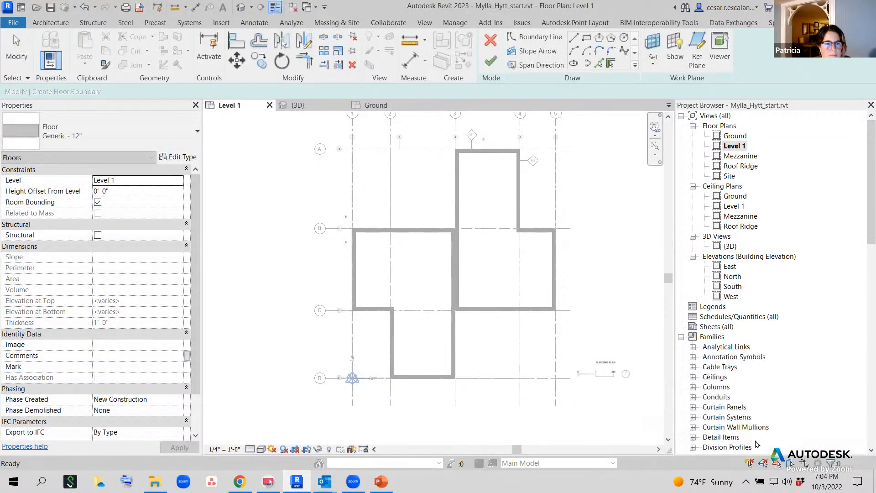
click(490, 40)
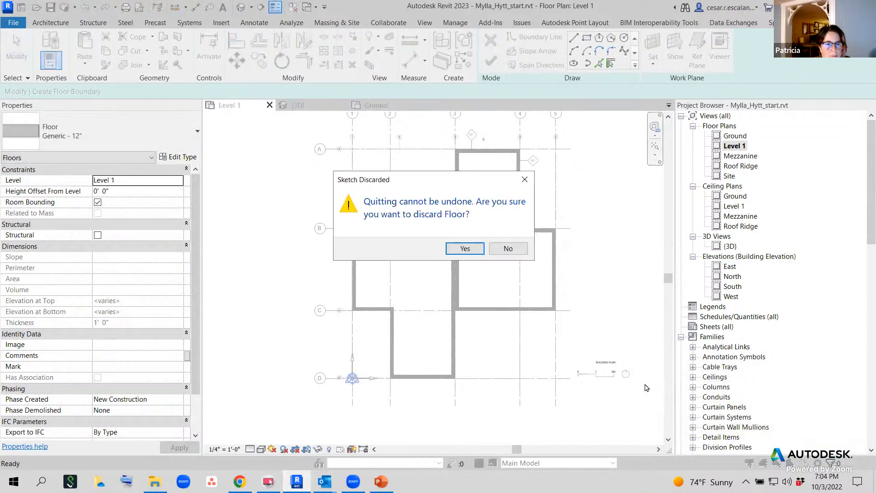
click(464, 248)
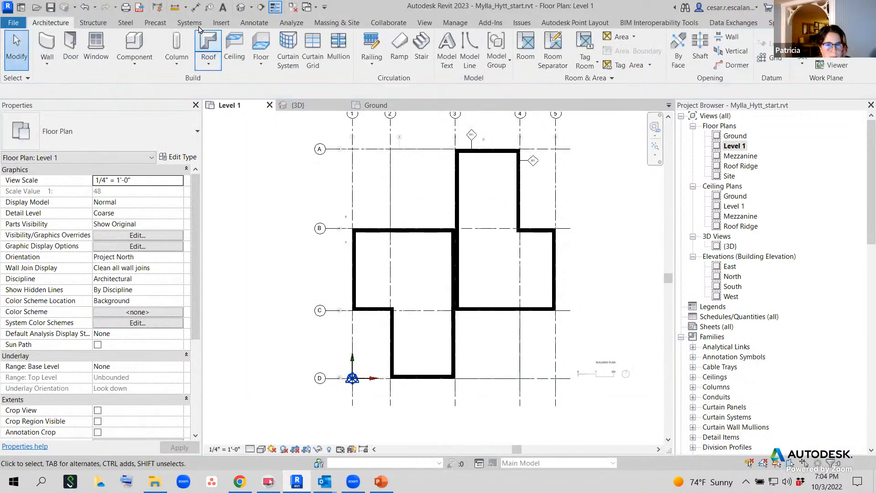
Open the 3D view and start editing the boundary of the existing Level 1 floor.
click(241, 6)
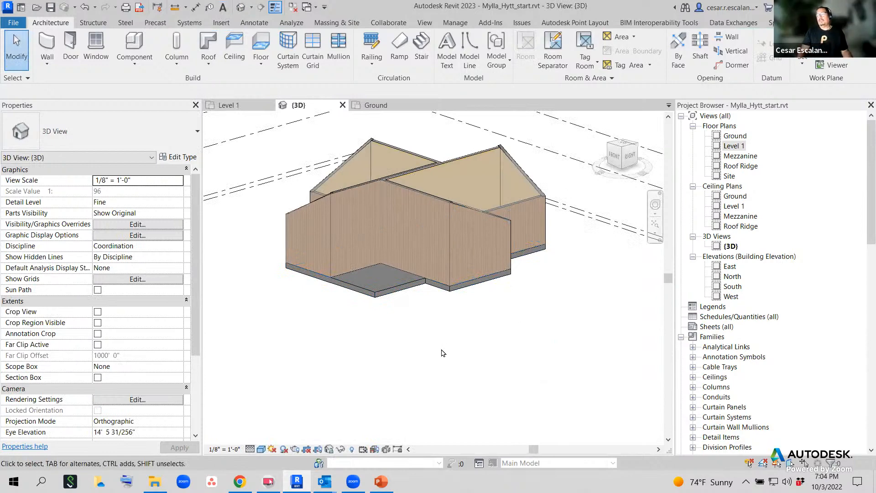
click(408, 296)
shift+middle_drag(410, 323, 430, 372)
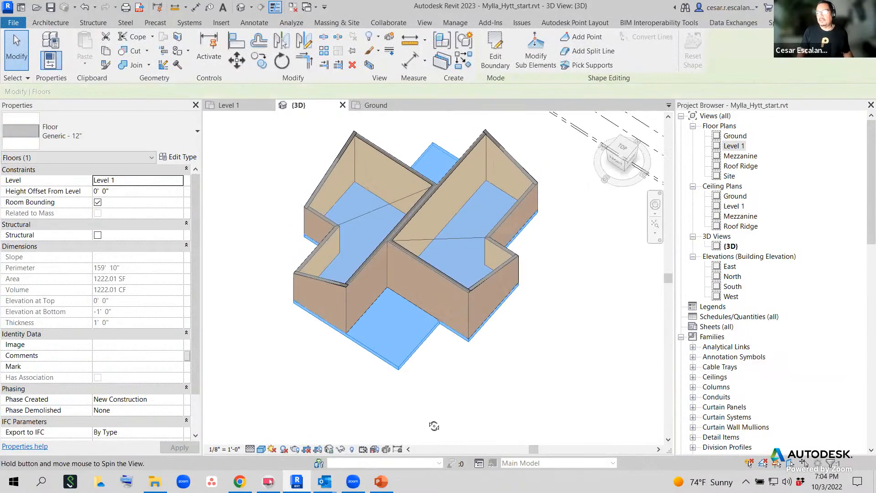
click(495, 51)
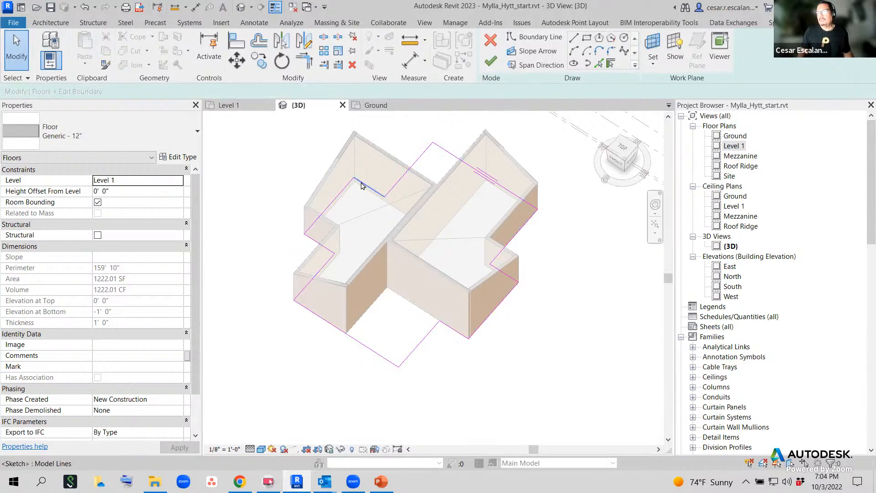
Shorten the grid 2 boundary line to 10' 6" so that it leaves a gap at outdoor corner A/2.
click(432, 158)
scroll(431, 151, up, 2)
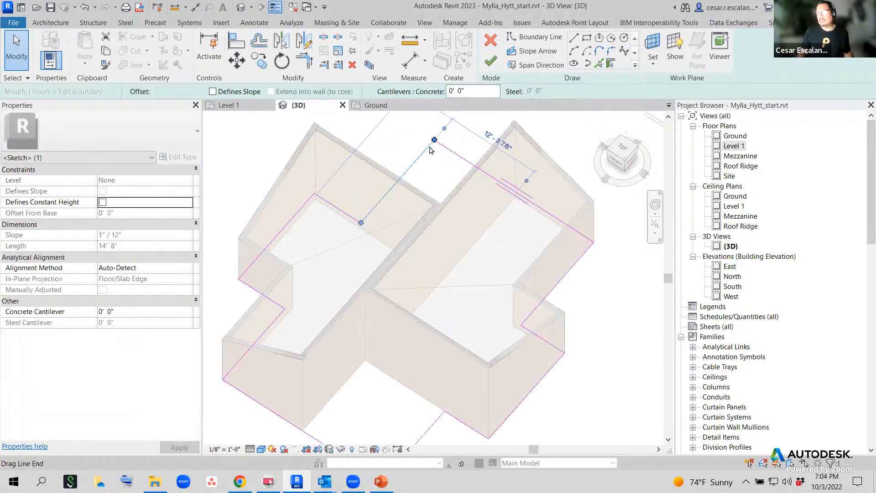
drag(434, 141, 413, 163)
click(550, 314)
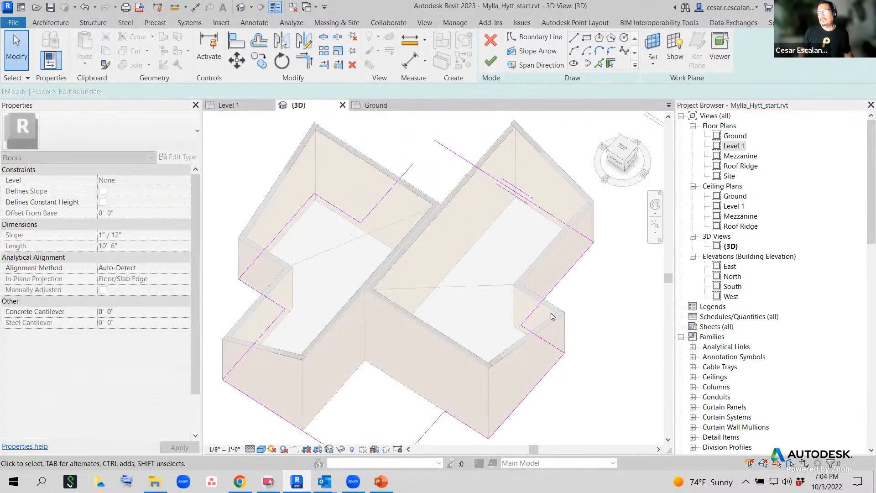
Try to finish the boundary with its open gap, continue the sketch, and undo the line's shortening.
click(490, 61)
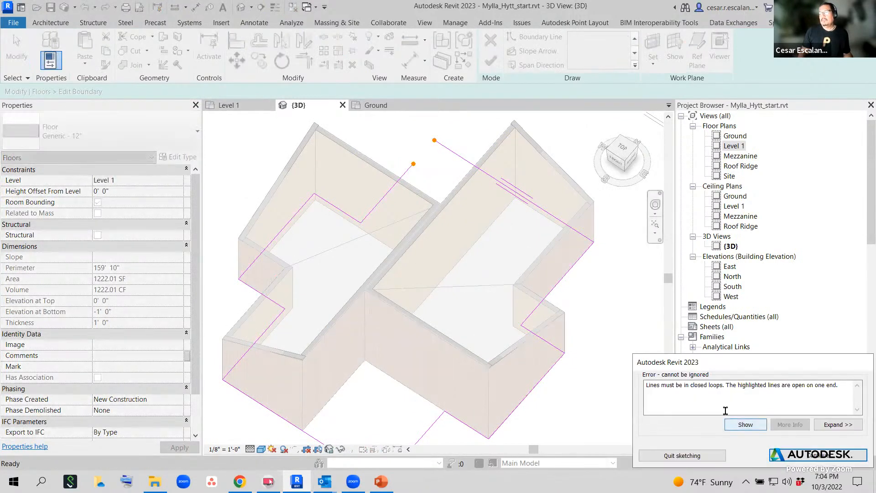
click(794, 456)
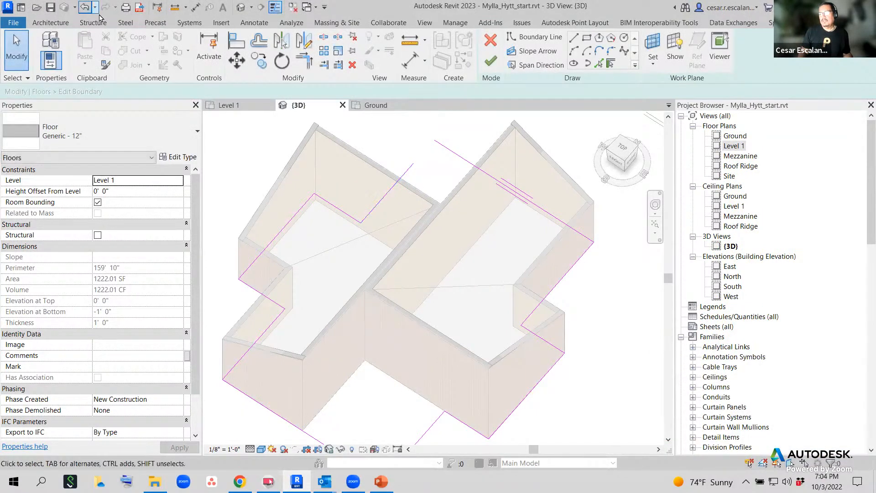
click(85, 7)
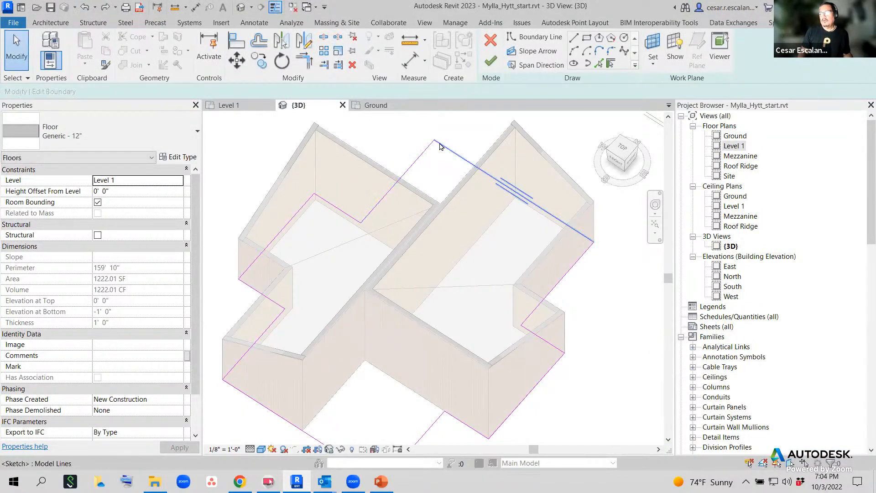
Extend the grid A boundary line past corner A/2 so it crosses the adjoining line, and try to finish the sketch.
scroll(441, 143, up, 3)
click(439, 145)
middle_drag(440, 172, 458, 207)
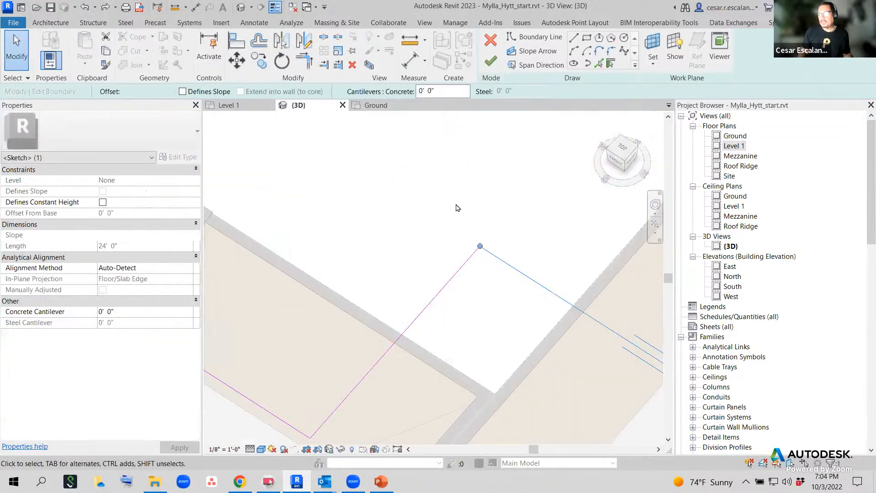
drag(480, 247, 460, 251)
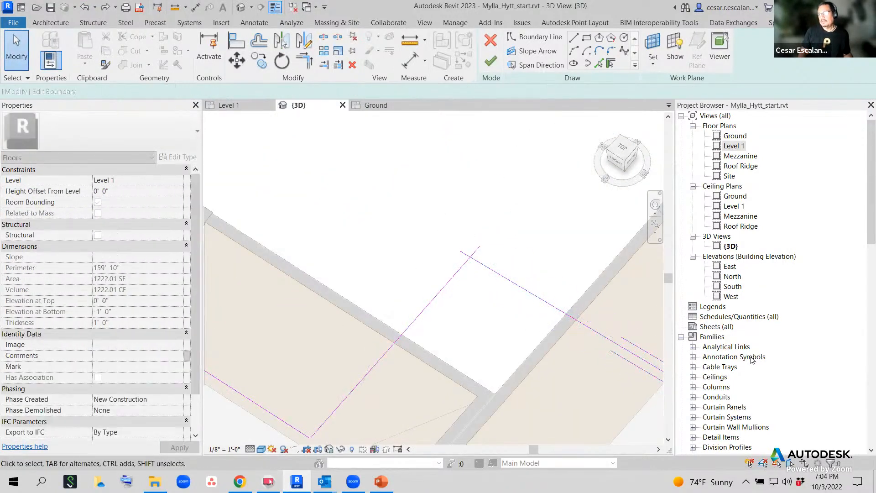
click(491, 61)
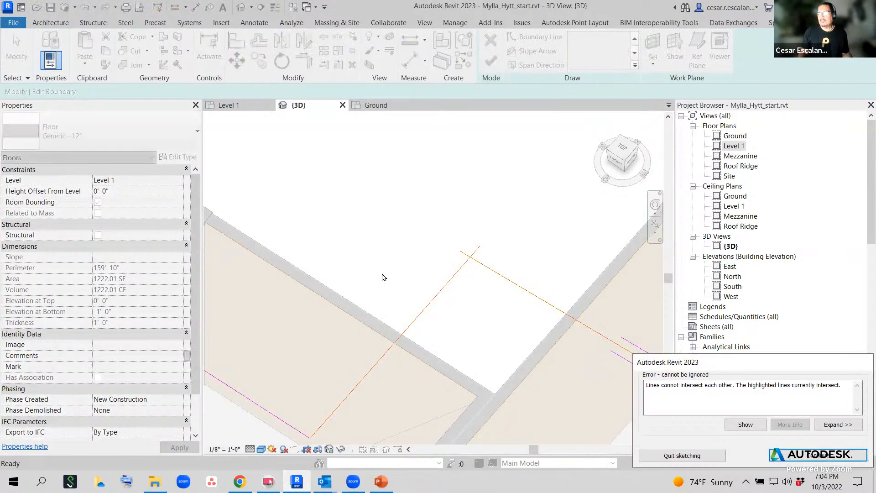
Quit the floor boundary sketch, discard its changes, and clear the floor selection.
click(697, 457)
click(467, 246)
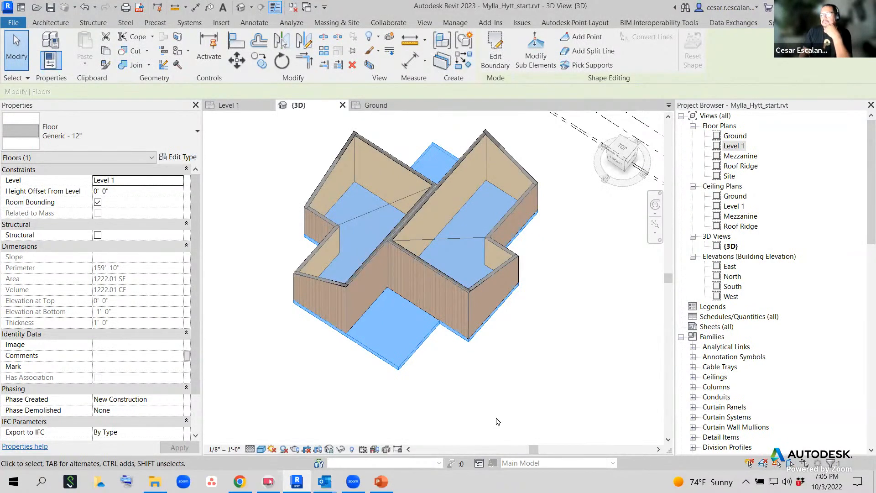
click(496, 418)
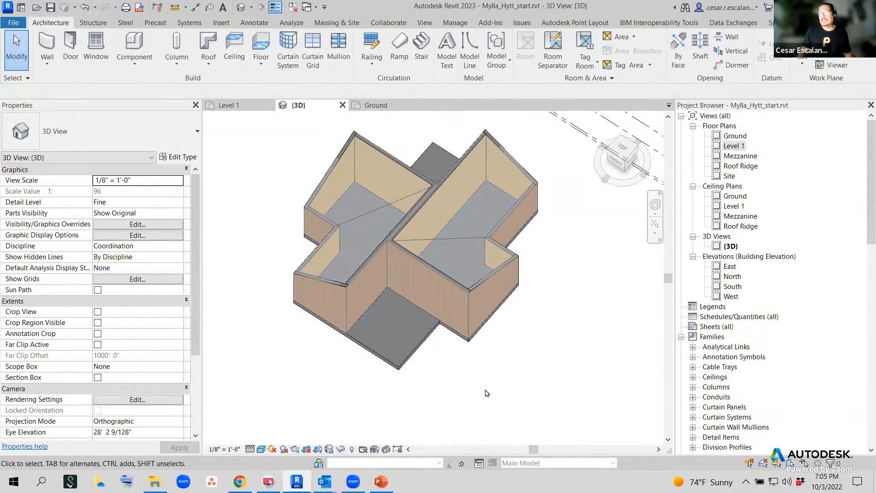
Examine the Level 1 floor and the exterior walls from different sides in the 3D view.
shift+middle_drag(487, 390, 460, 377)
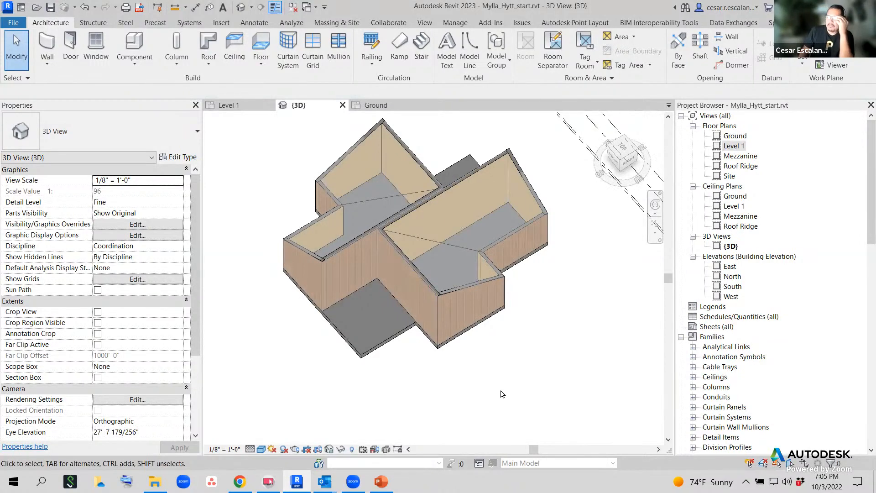
click(406, 330)
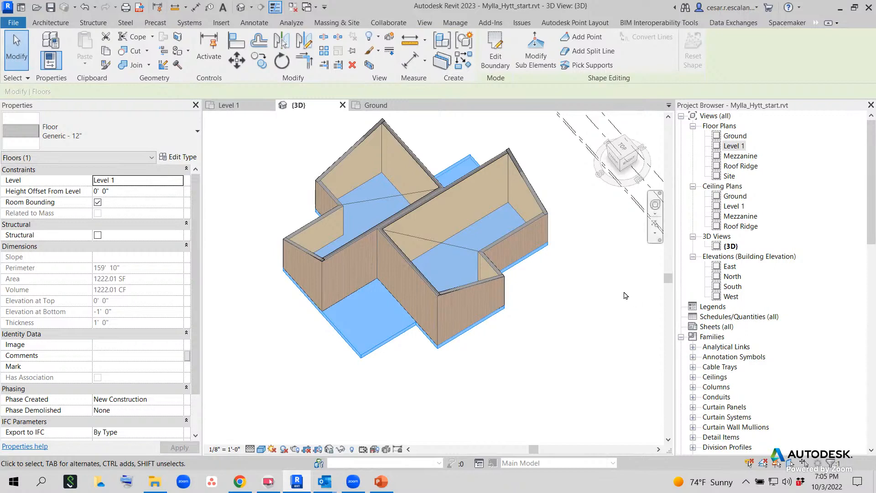
click(616, 307)
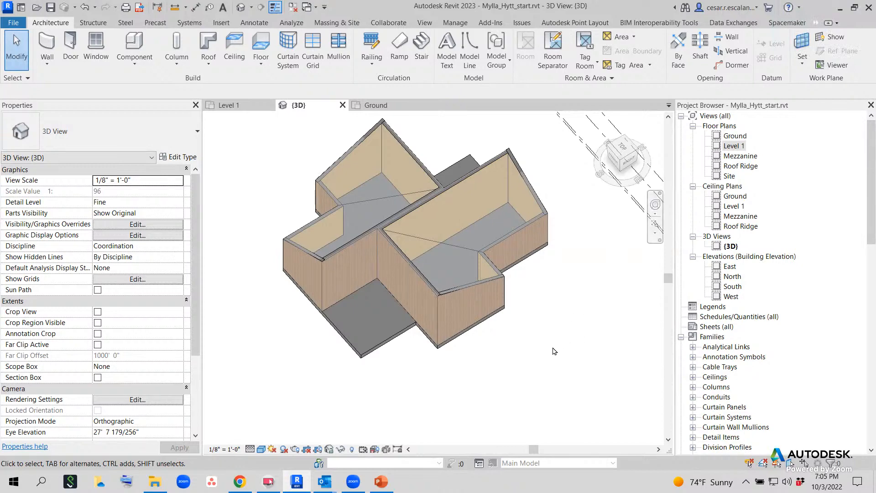
shift+middle_drag(549, 353, 416, 323)
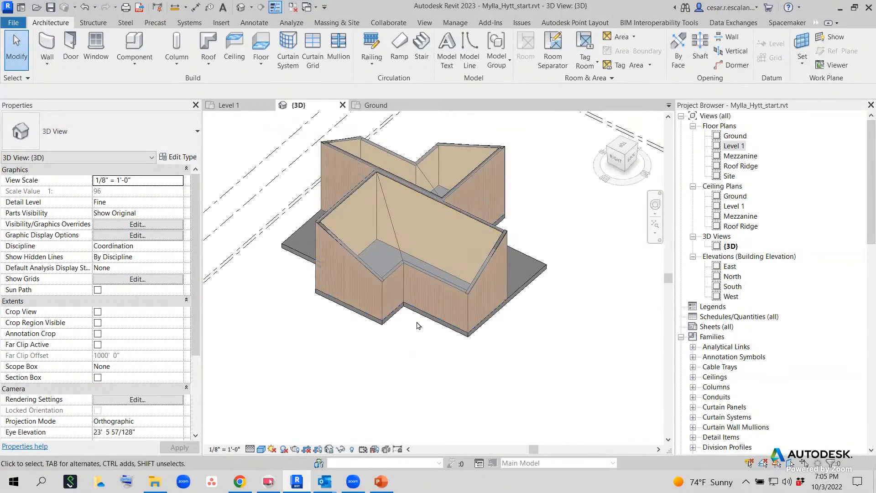
scroll(417, 360, up, 2)
scroll(419, 363, up, 1)
middle_drag(420, 363, 431, 452)
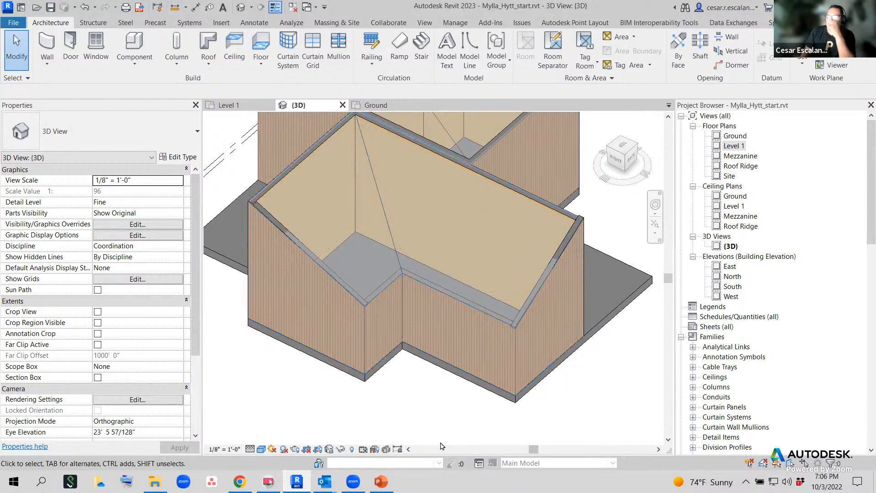
scroll(422, 425, down, 1)
scroll(541, 439, down, 1)
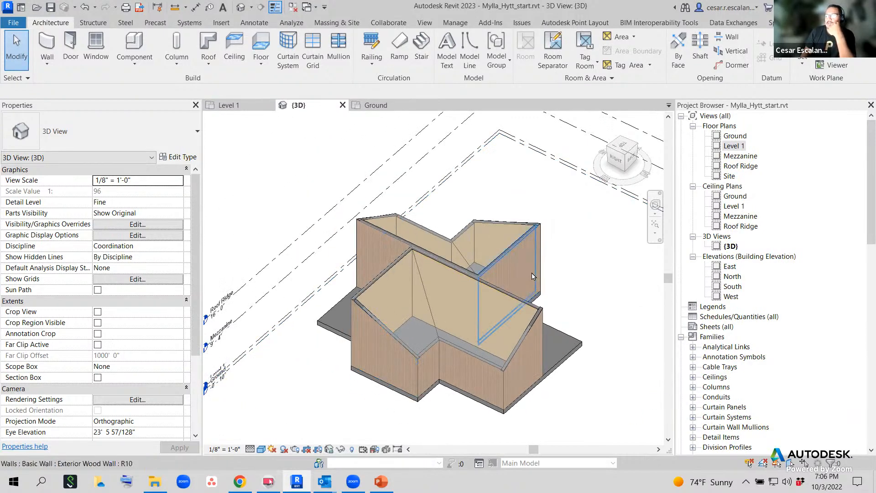
Open the Level 1 floor plan and set its detail level to Fine.
double_click(749, 147)
scroll(415, 270, up, 5)
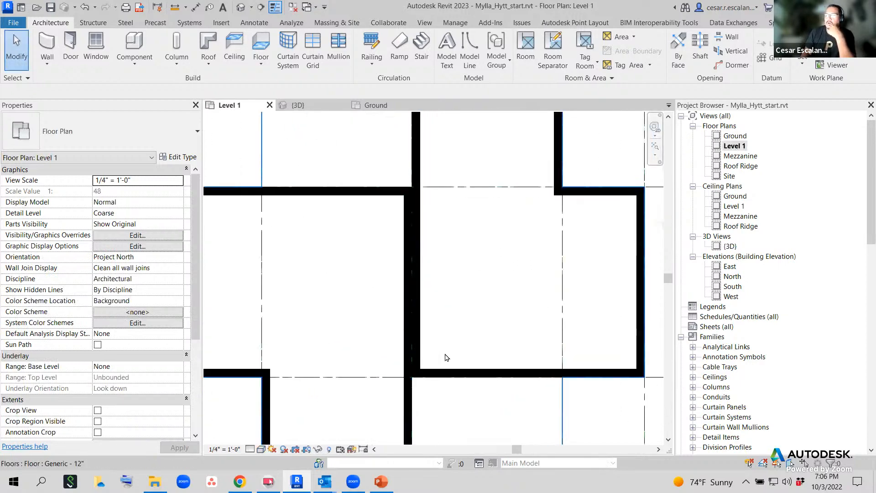
scroll(449, 222, up, 2)
scroll(448, 226, up, 1)
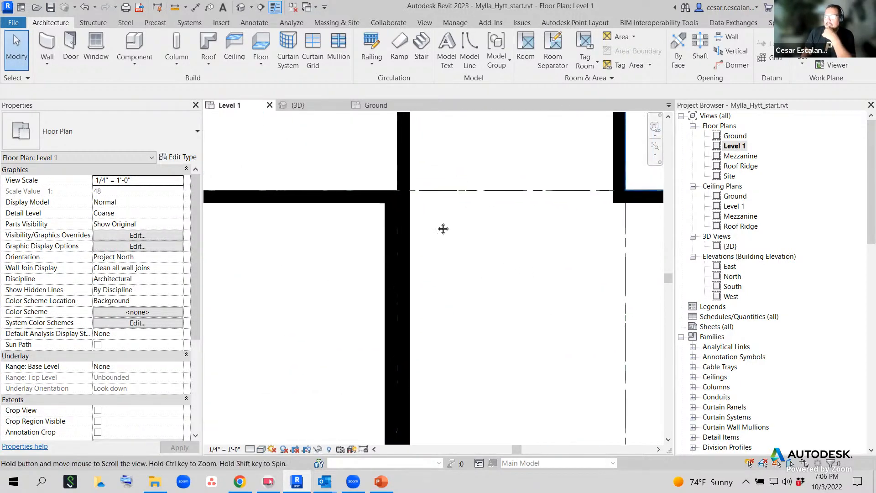
click(254, 450)
click(264, 438)
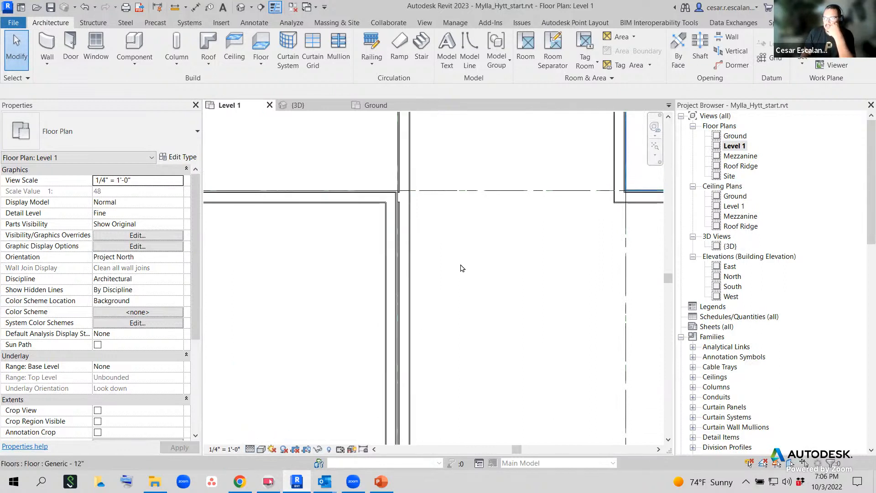
Examine both junctions where the two north-south exterior walls overlap along the middle grid of the Level 1 plan.
scroll(434, 197, up, 4)
scroll(485, 230, up, 2)
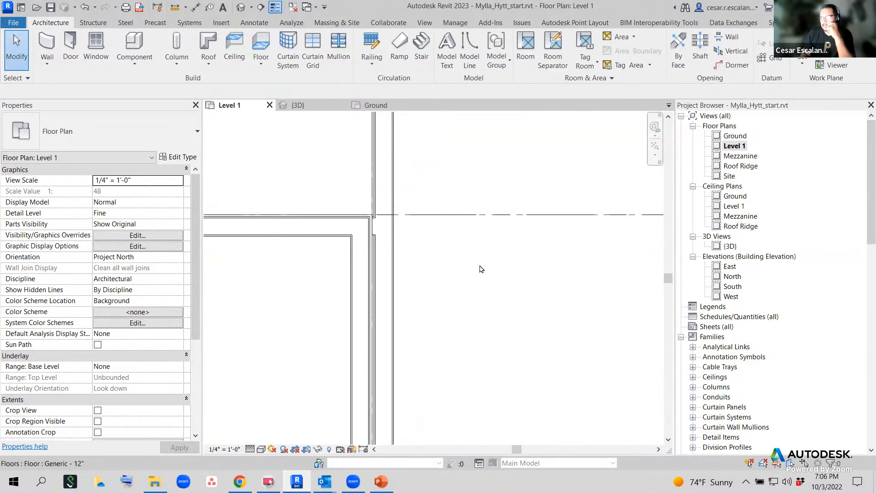
scroll(481, 269, down, 5)
middle_drag(488, 237, 490, 108)
scroll(465, 266, up, 3)
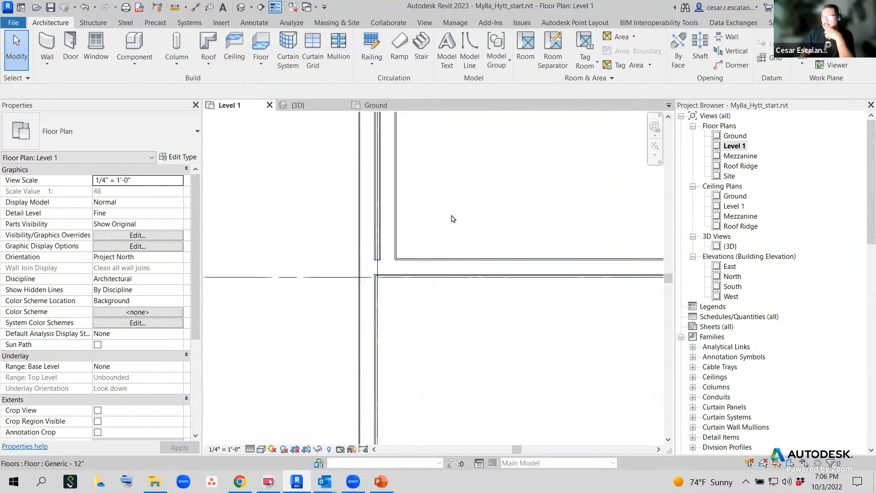
middle_drag(455, 211, 463, 352)
scroll(466, 305, down, 3)
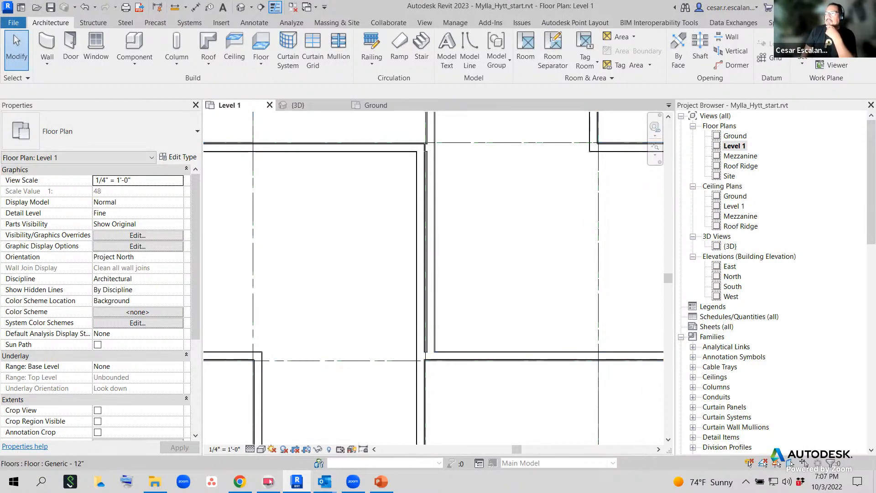
Split each of the two overlapping north-south exterior walls once, at staggered points along their shared stretch, keeping the inner segments.
click(827, 22)
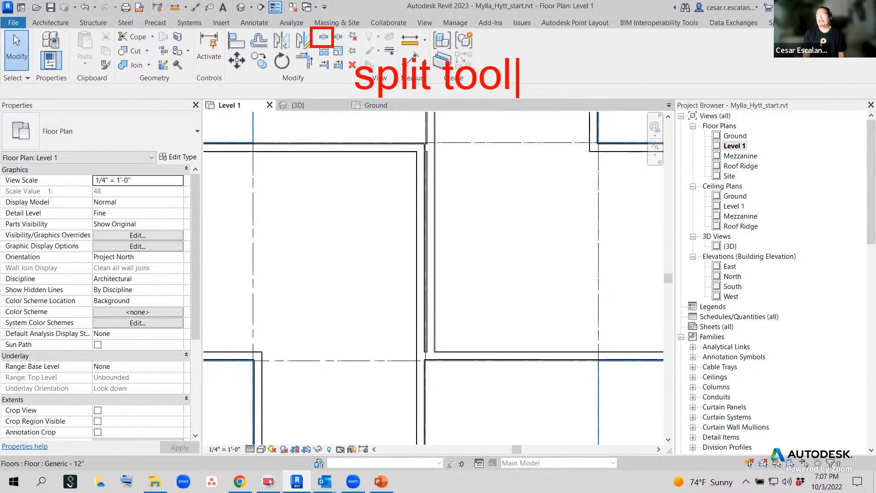
key(XF86AudioRaiseVolume)
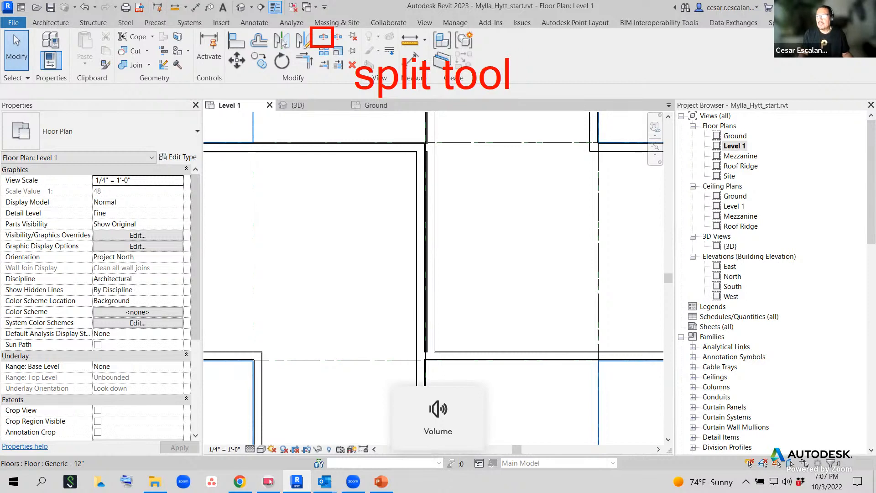
key(Escape)
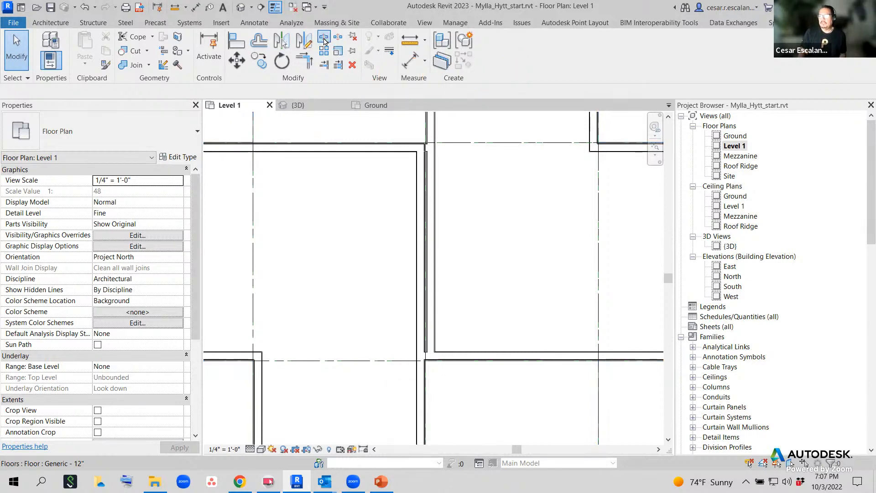
click(324, 40)
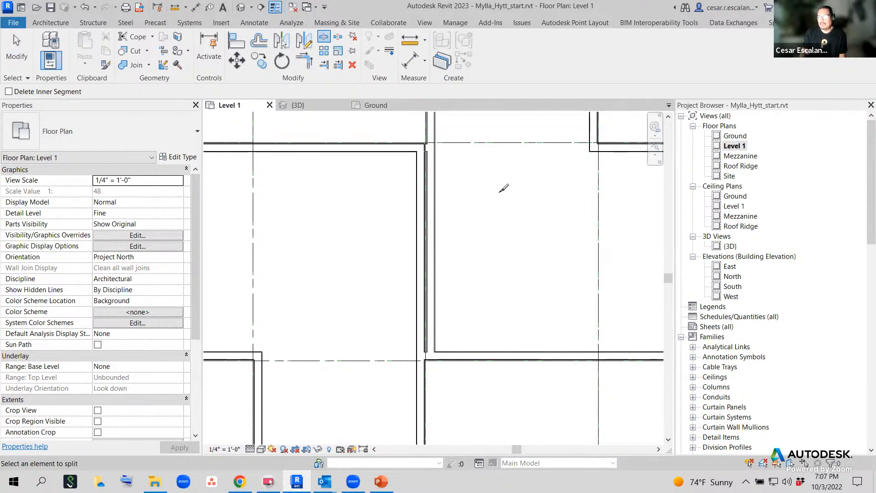
scroll(494, 191, up, 2)
middle_drag(486, 191, 520, 228)
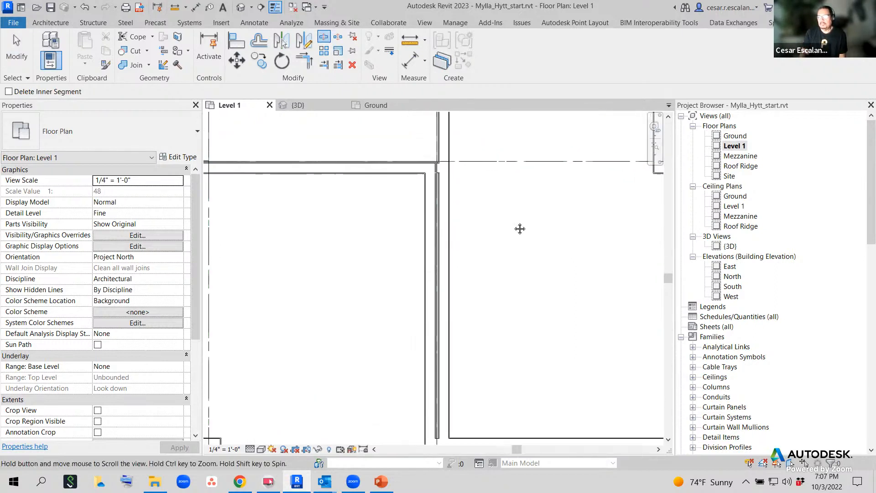
click(449, 224)
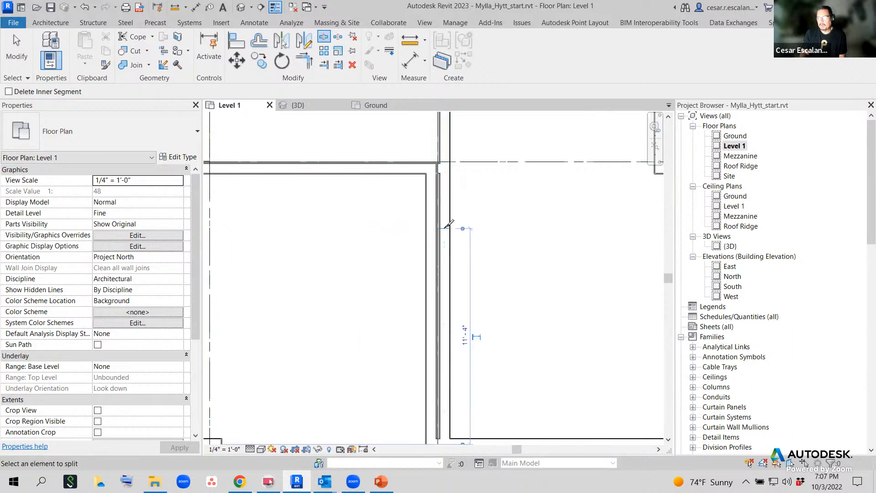
click(437, 290)
scroll(502, 294, up, 2)
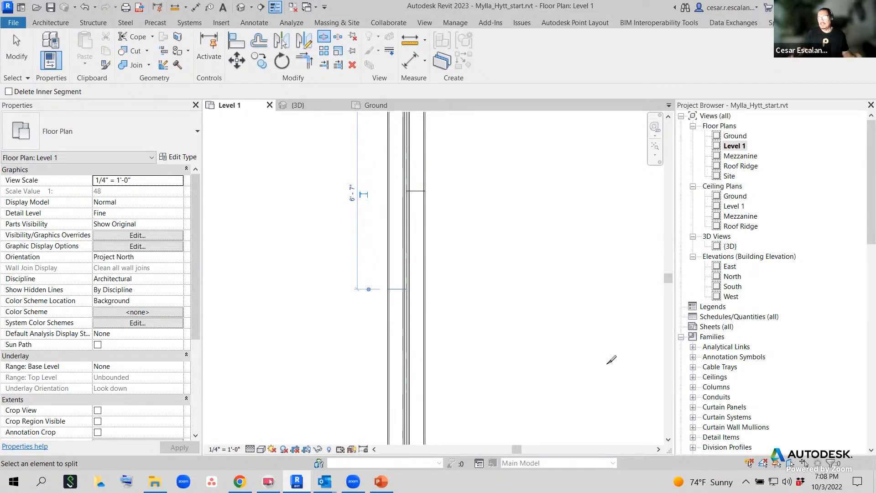
key(Escape)
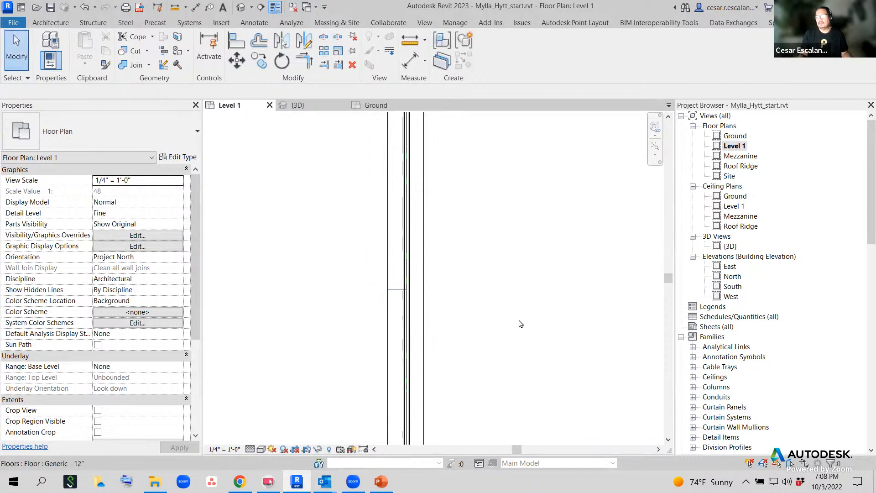
Trim the northern segment of the split wall to a corner with the horizontal exterior wall west of it.
scroll(518, 326, down, 2)
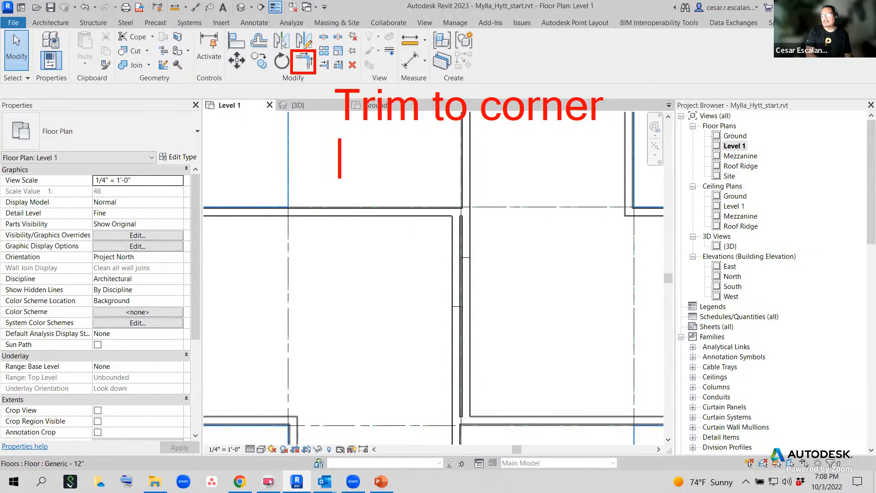
text(Trim =)
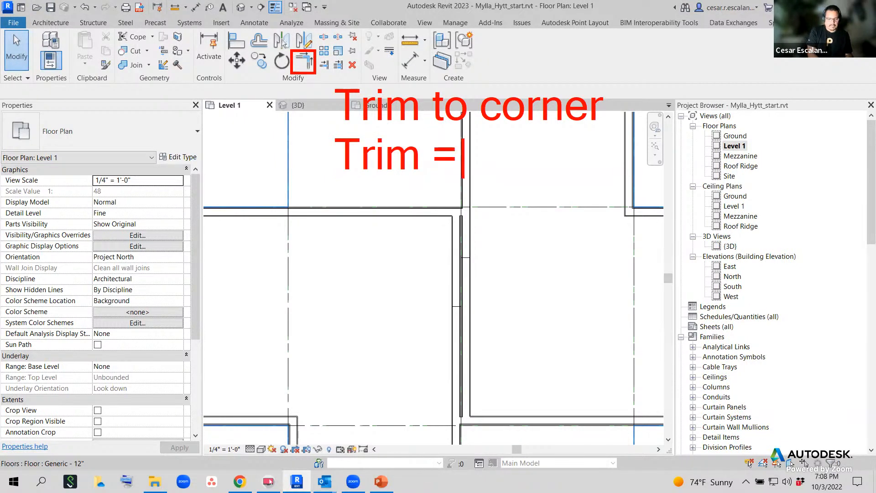
text( Fillet)
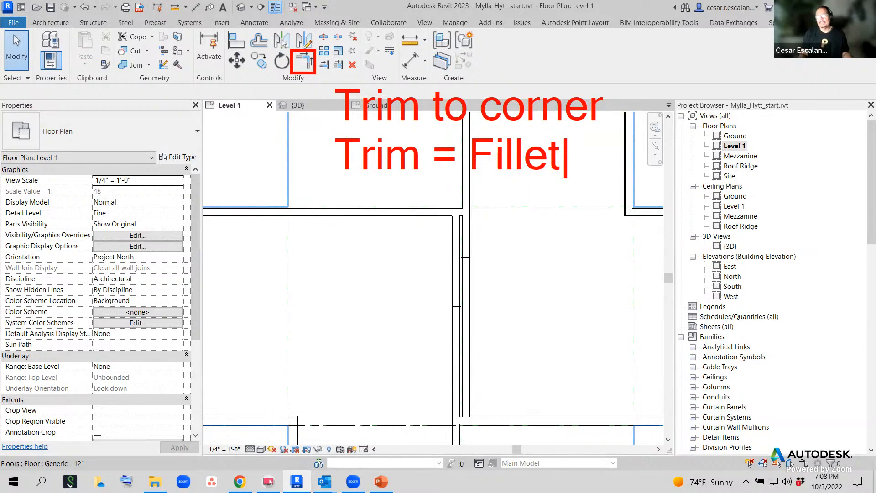
key(Escape)
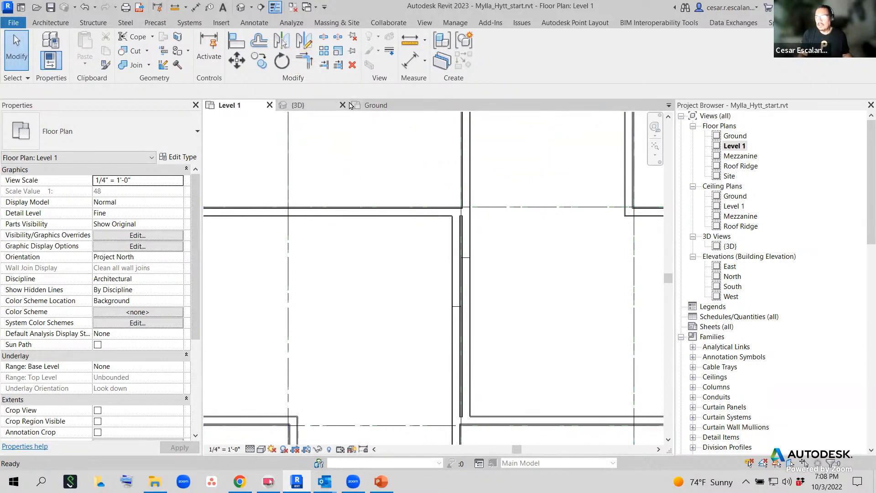
click(305, 64)
middle_drag(557, 239, 571, 336)
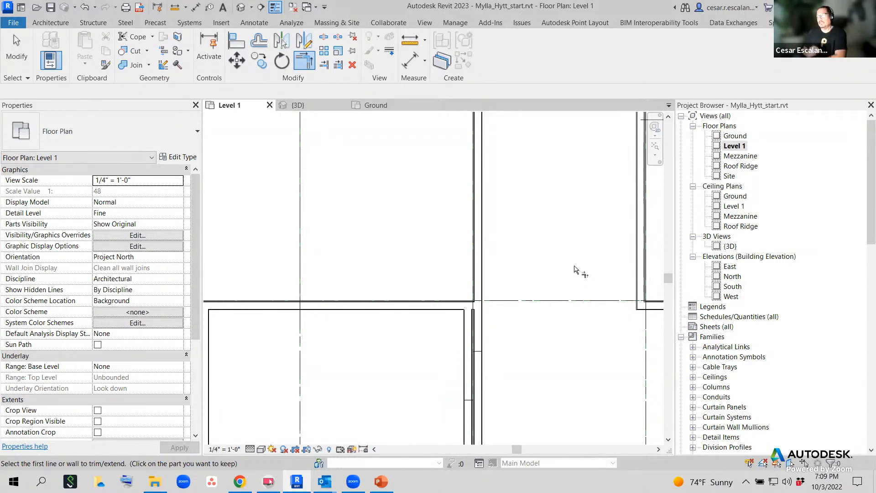
click(476, 215)
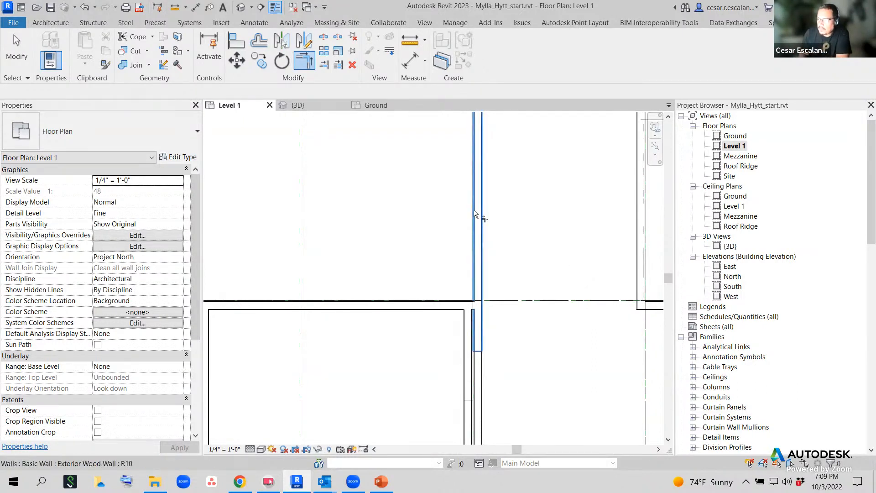
click(432, 307)
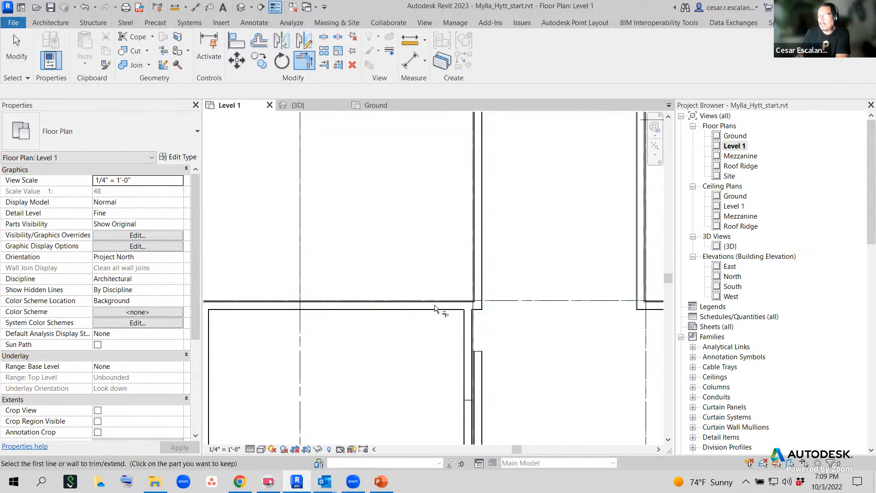
Trim the southern wall segment to a corner with the horizontal exterior wall east of it, and delete the leftover middle wall segments.
middle_drag(526, 318, 482, 184)
scroll(484, 194, down, 1)
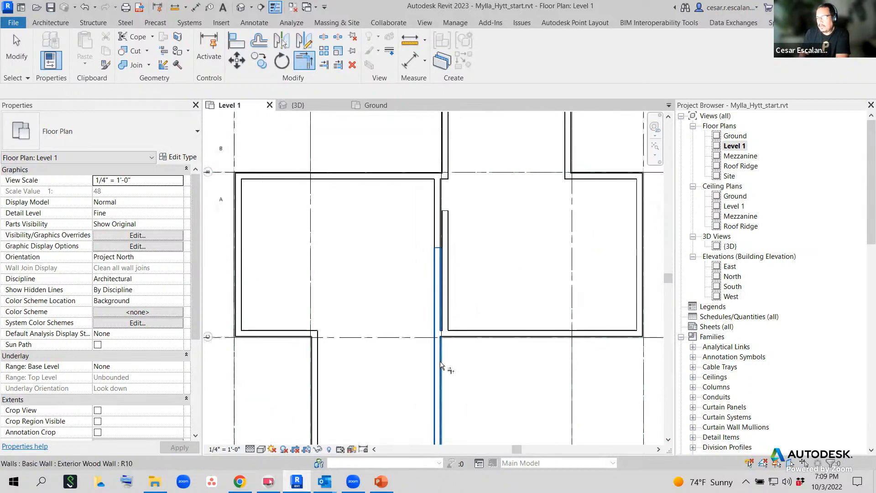
click(441, 365)
click(473, 339)
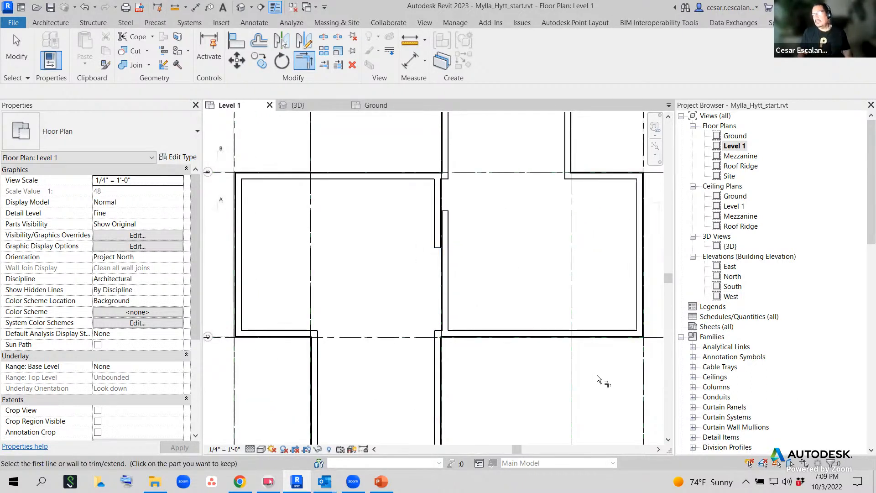
key(Escape)
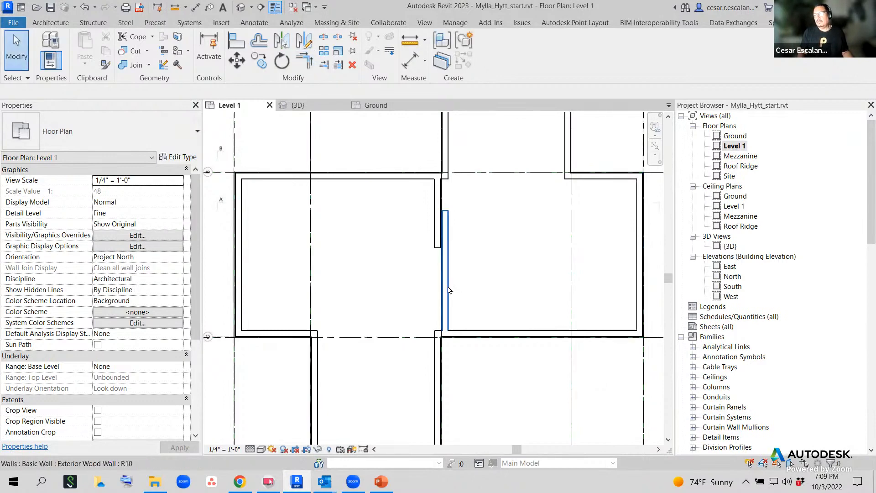
click(447, 290)
key(Delete)
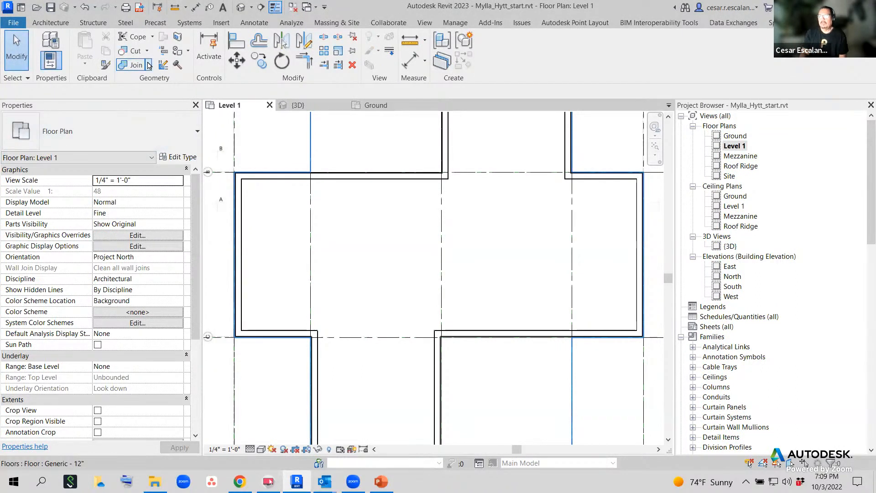
Undo the deletion of the leftover middle wall segments and both corner trims.
click(88, 9)
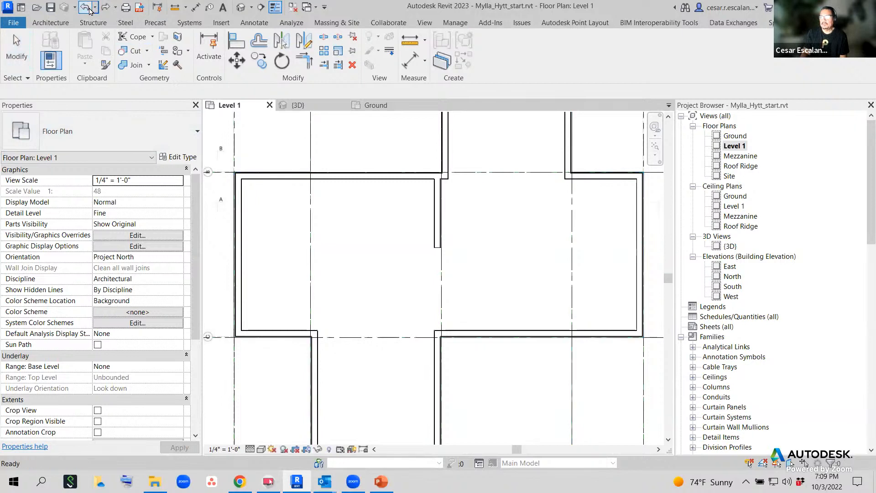
click(88, 8)
click(89, 8)
click(88, 8)
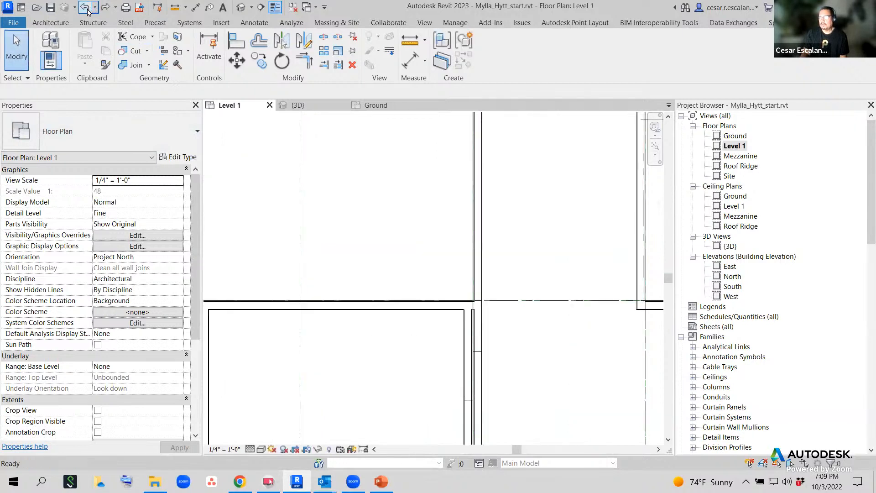
Undo the earlier wall split, and split each of the two overlapping north-south exterior walls again at staggered points, keeping the inner segments.
click(88, 12)
scroll(416, 294, down, 2)
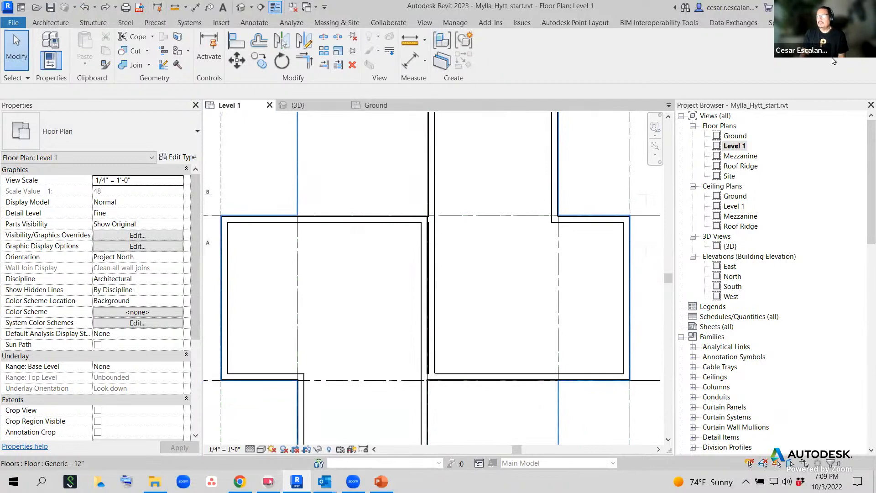
click(324, 37)
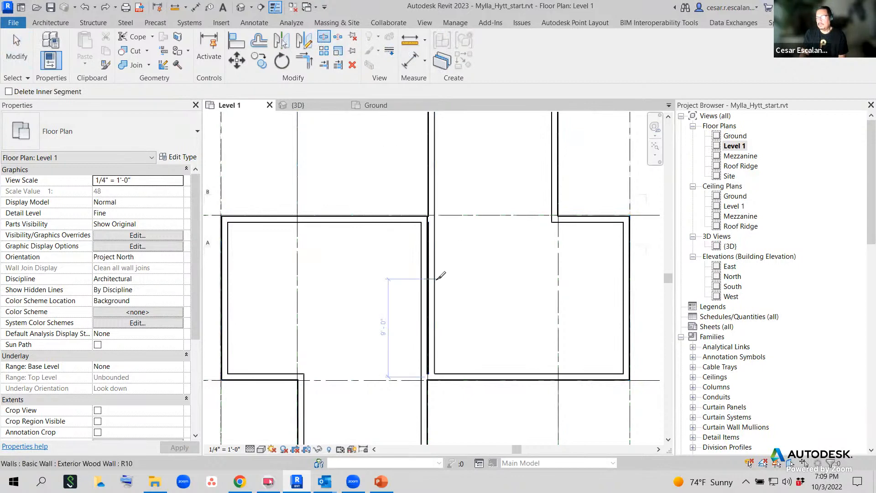
scroll(441, 275, up, 2)
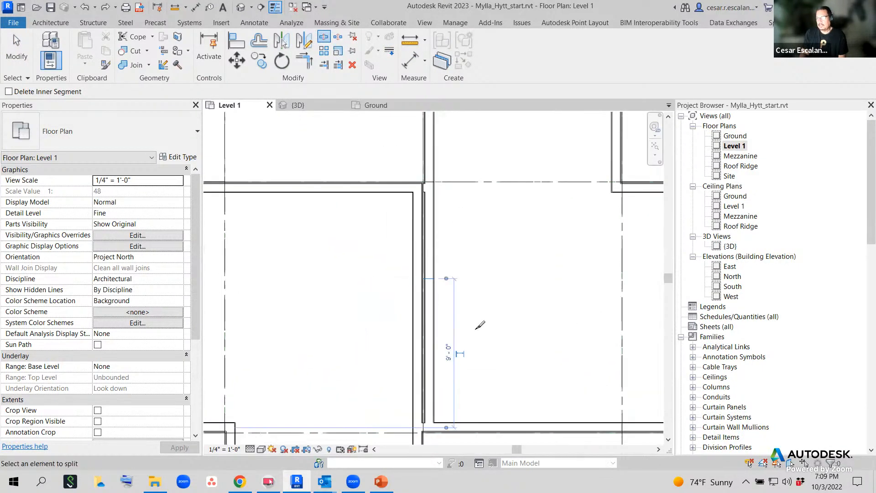
click(418, 299)
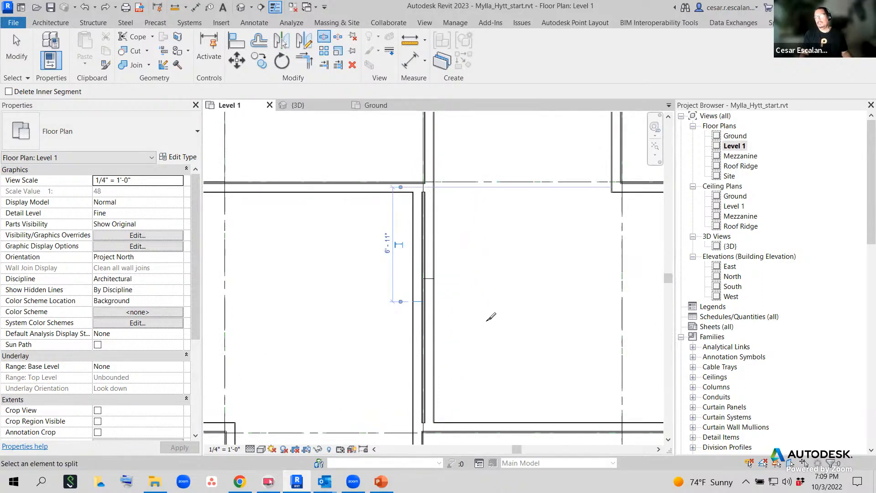
key(Escape)
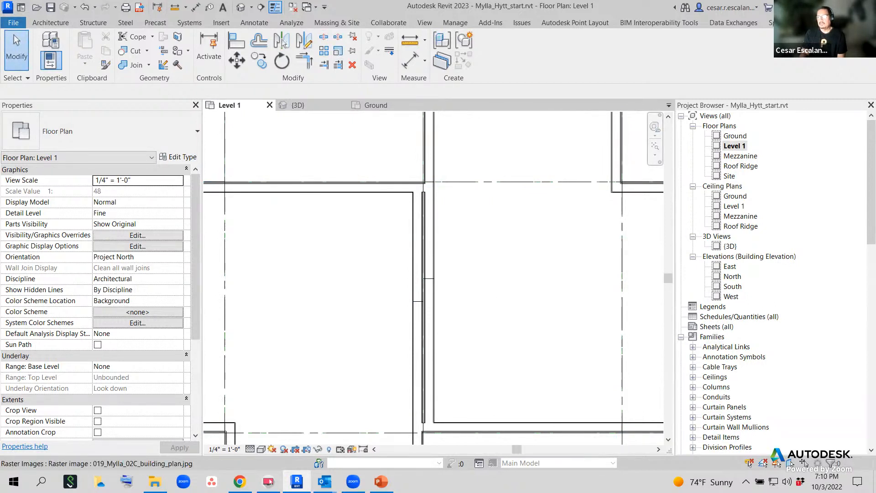
Trim the horizontal exterior wall along grid B to a corner with the northern segment of the split wall.
click(309, 66)
middle_drag(552, 273, 580, 384)
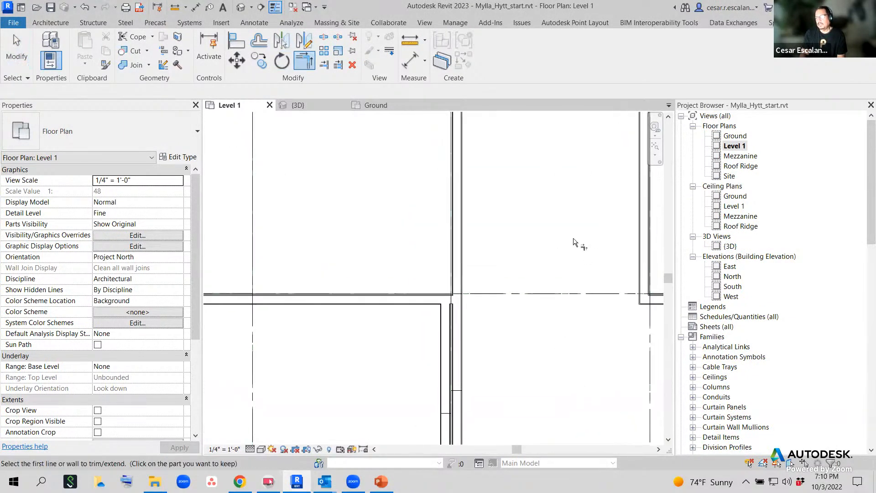
click(418, 297)
click(459, 243)
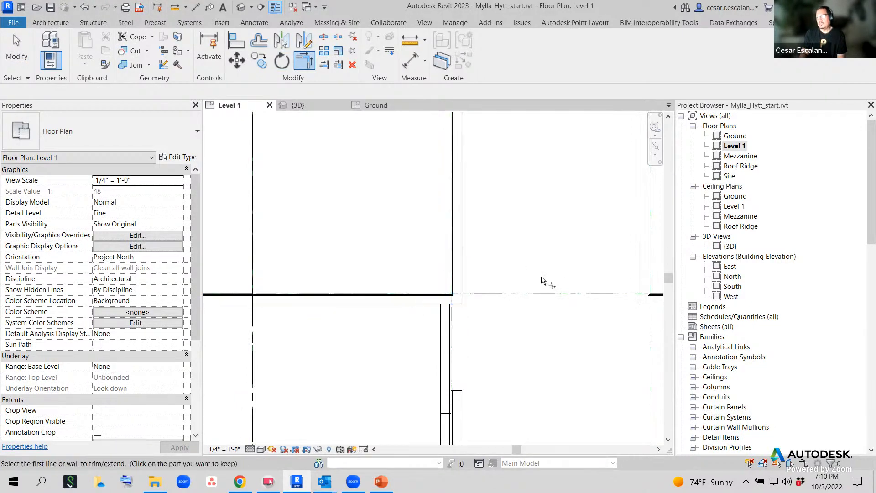
Trim the horizontal exterior wall along grid C to a corner with the southern segment of the other split wall.
middle_drag(539, 272, 414, 276)
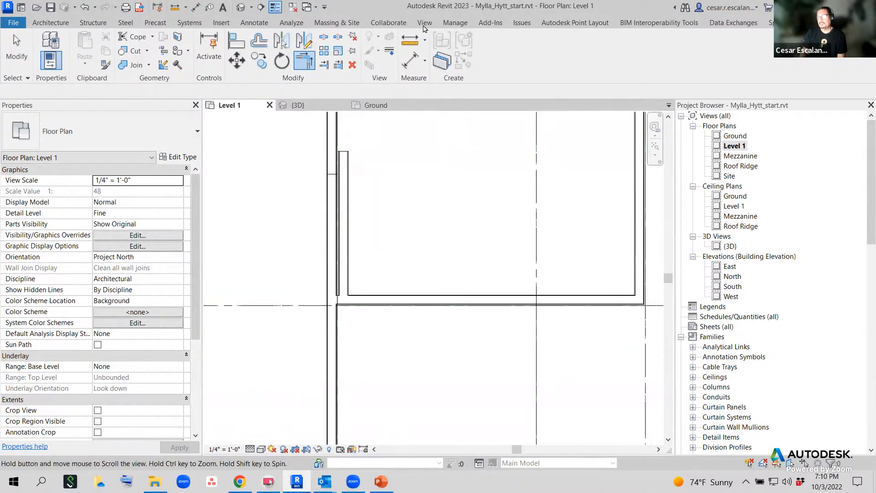
click(426, 293)
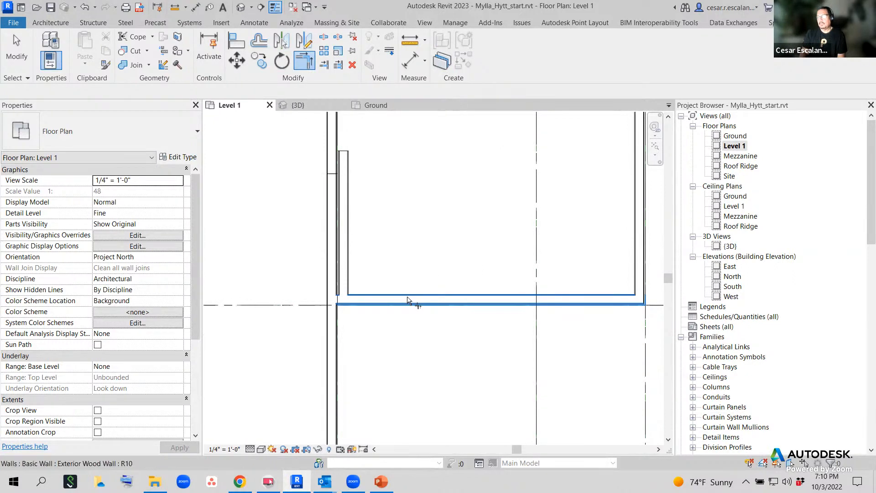
click(337, 327)
middle_drag(540, 415, 584, 486)
key(Escape)
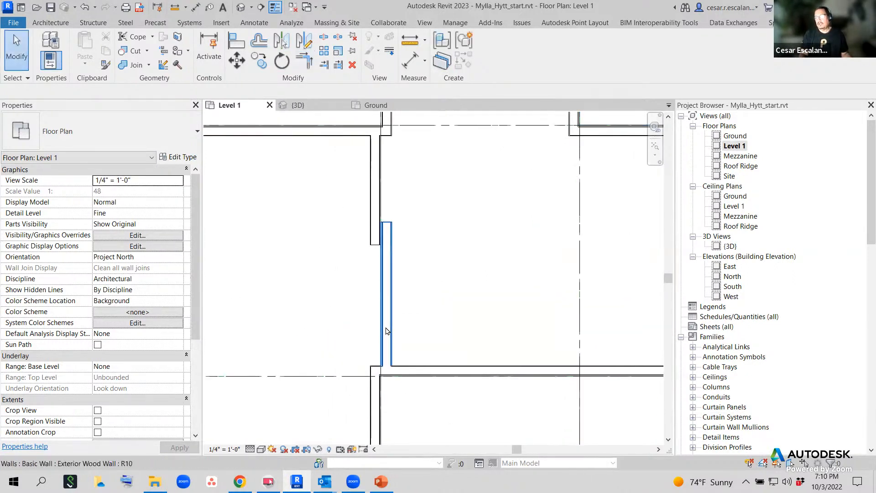
Delete the two leftover middle wall segments between grids B and C to open up the central space.
click(391, 340)
key(Delete)
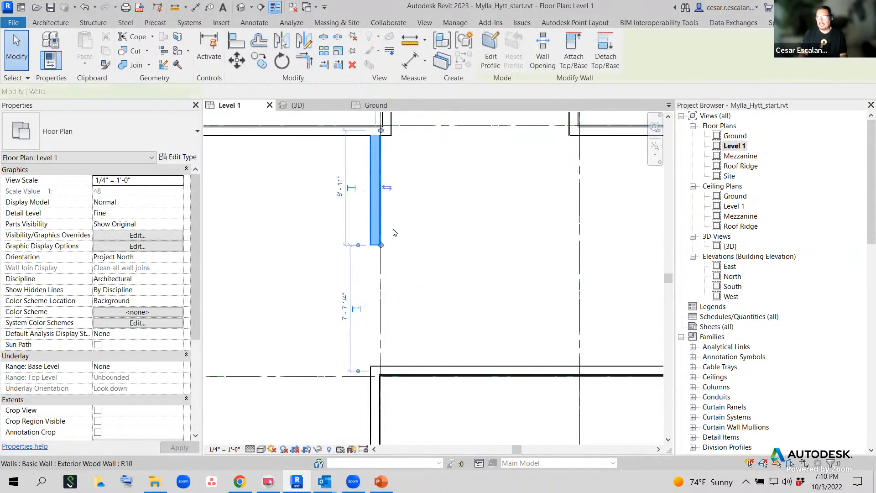
scroll(517, 406, down, 4)
click(517, 406)
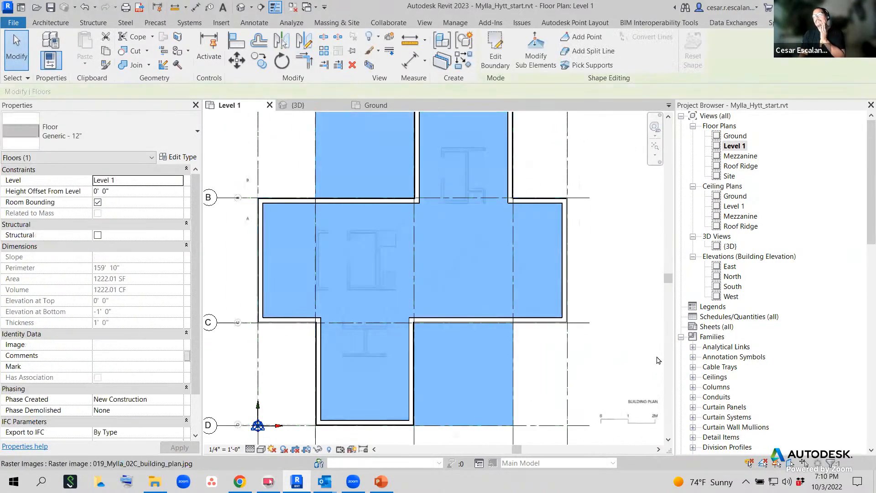
key(Delete)
click(630, 336)
scroll(630, 333, down, 2)
middle_drag(630, 329, 616, 340)
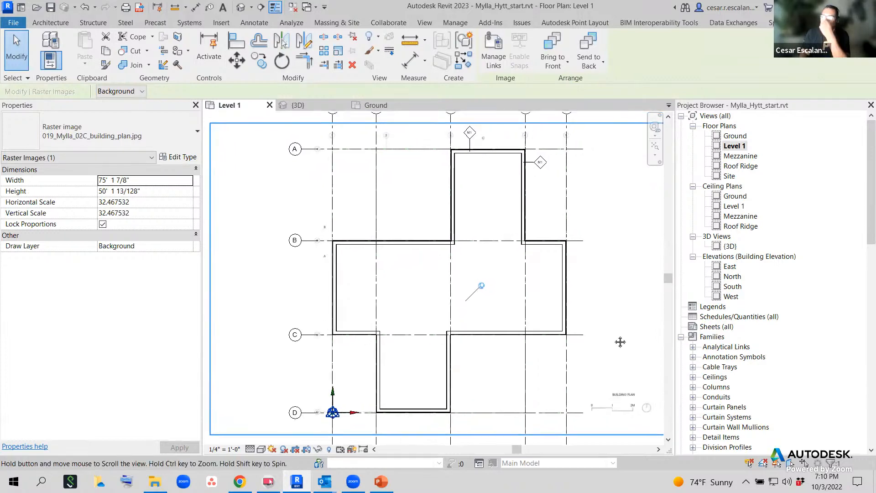
Open the default 3D view and start Wall by Face with the Exterior Wood Wall type.
click(241, 7)
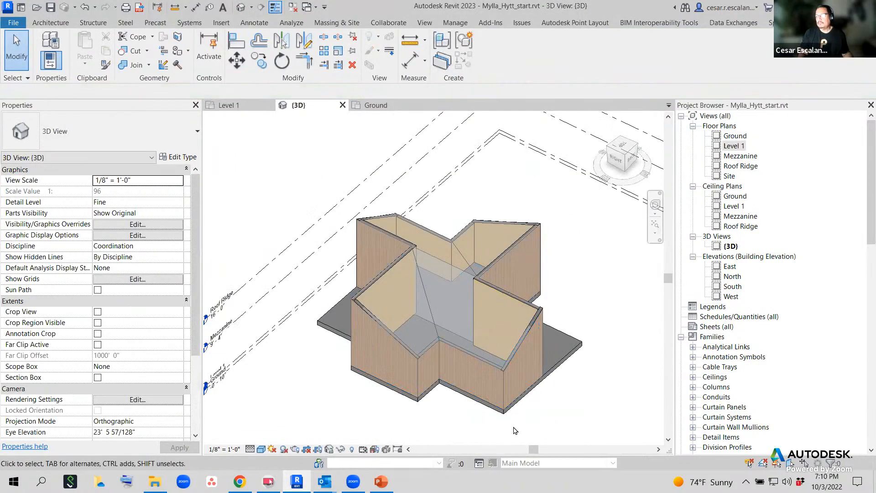
mouse_move(588, 370)
shift+middle_down()
mouse_move(262, 340)
mouse_move(322, 441)
mouse_move(475, 367)
mouse_move(609, 400)
mouse_move(561, 417)
mouse_move(596, 395)
mouse_move(594, 383)
shift+middle_up()
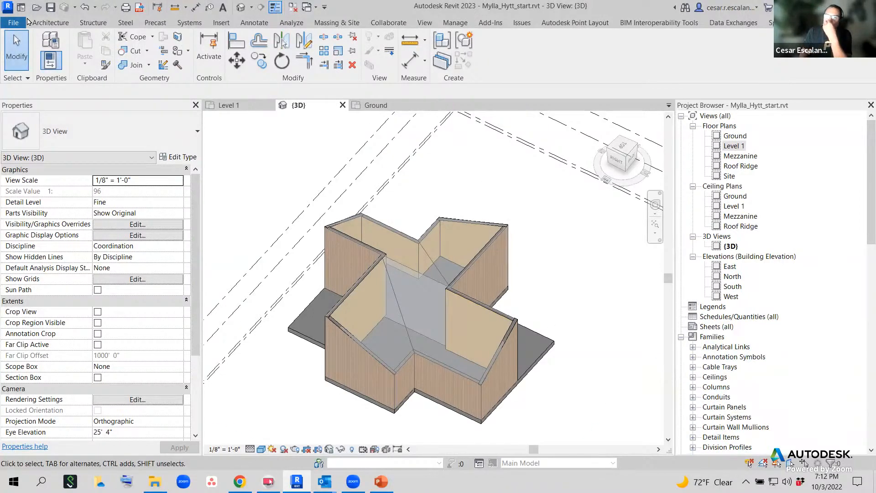
click(58, 23)
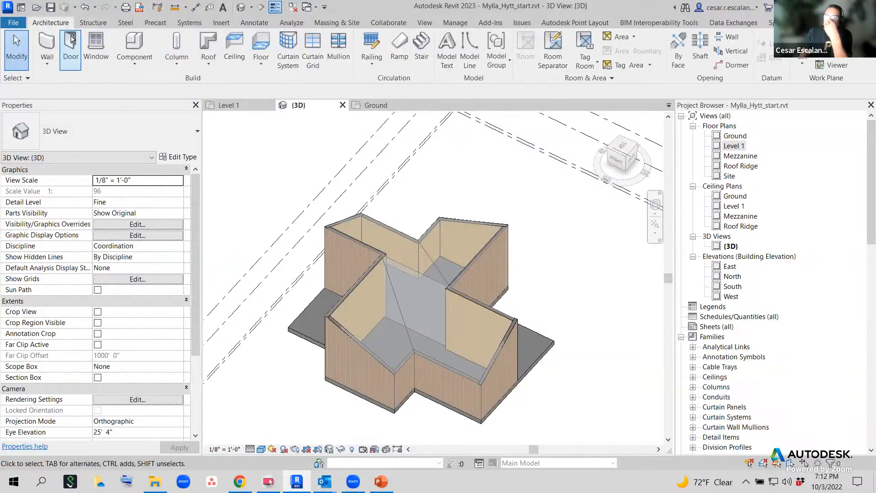
click(50, 70)
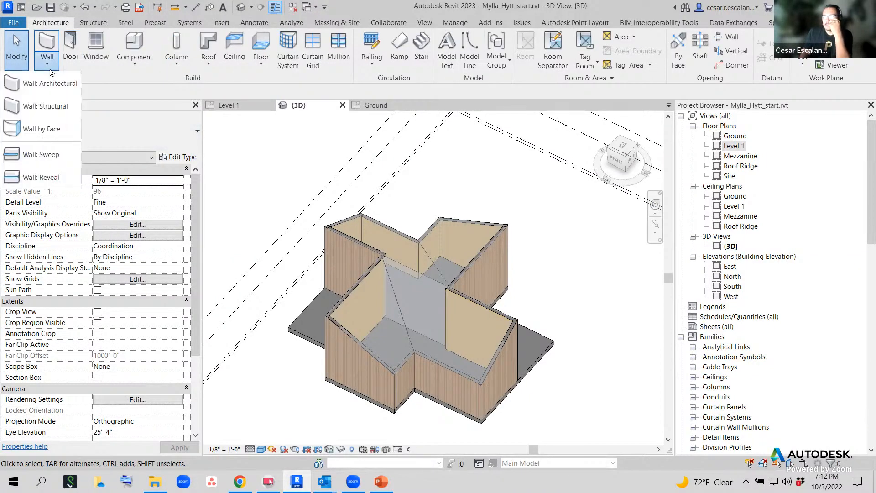
click(49, 129)
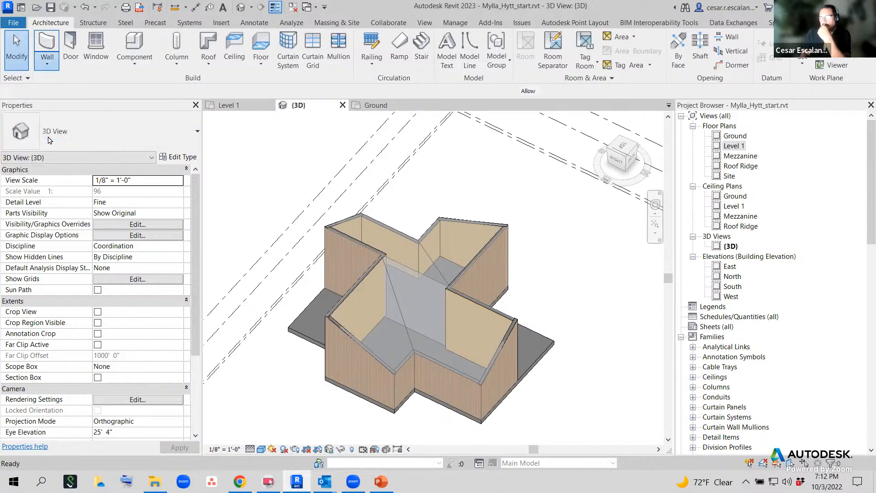
click(197, 131)
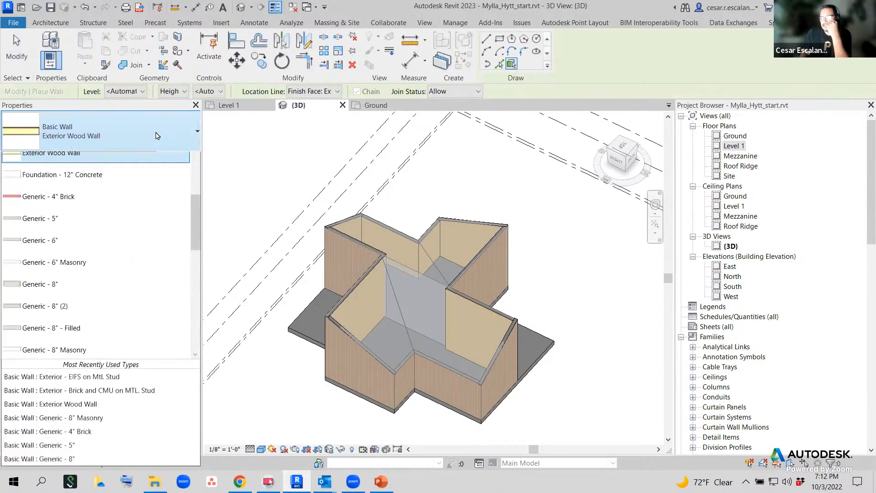
drag(196, 242, 208, 183)
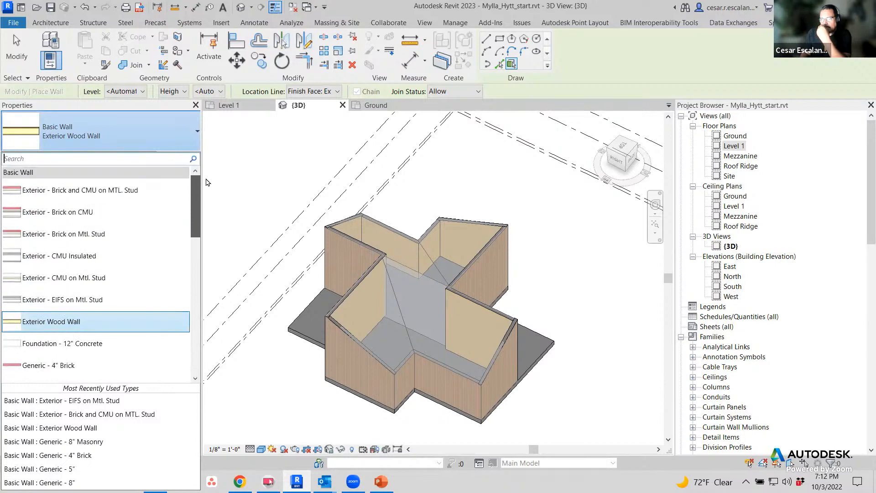
click(70, 327)
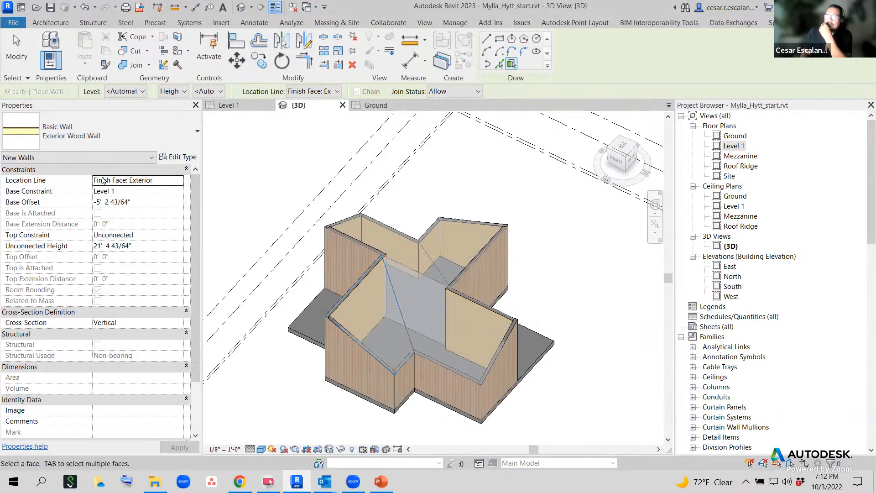
Set the new walls' base offset to 0 and their base constraint to Roof Ridge.
click(163, 201)
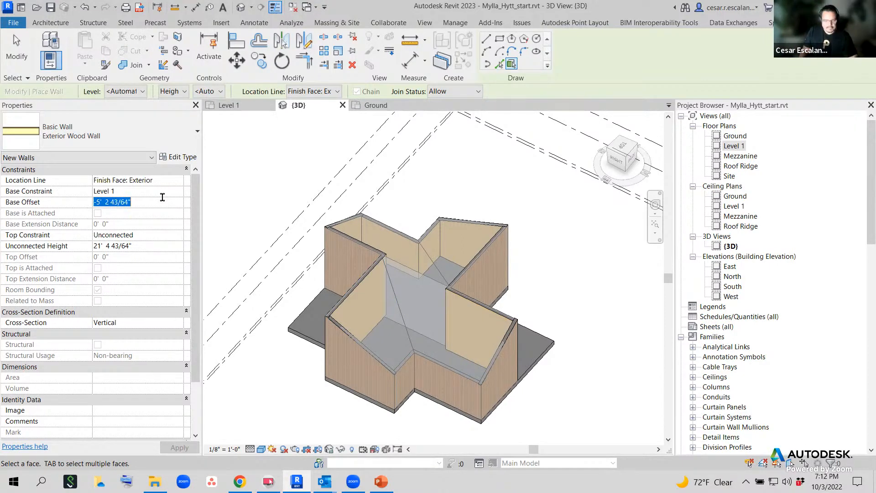
text(0)
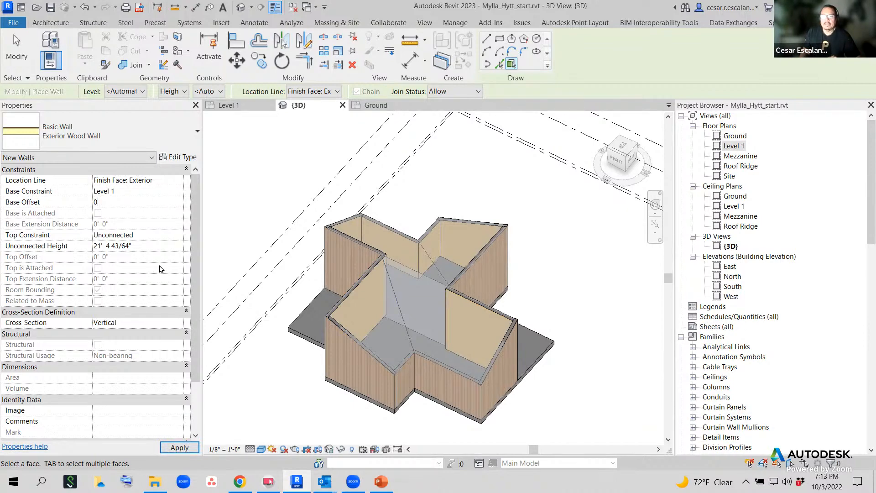
key(Return)
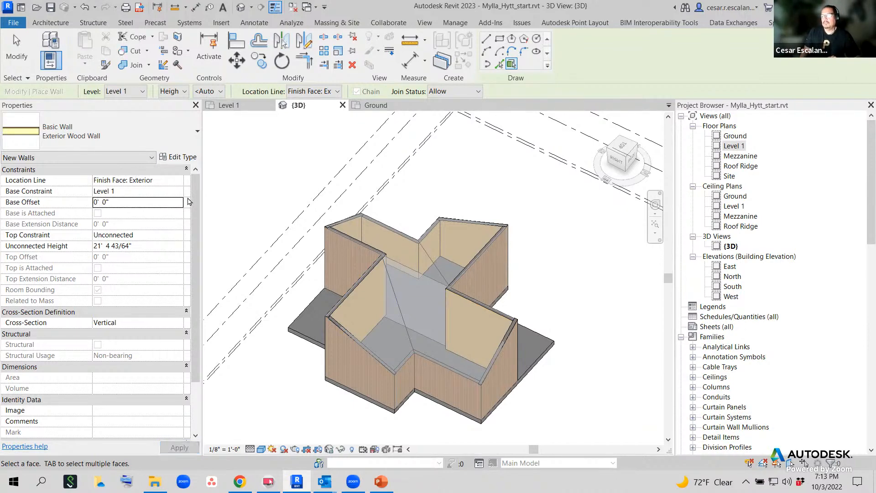
click(178, 191)
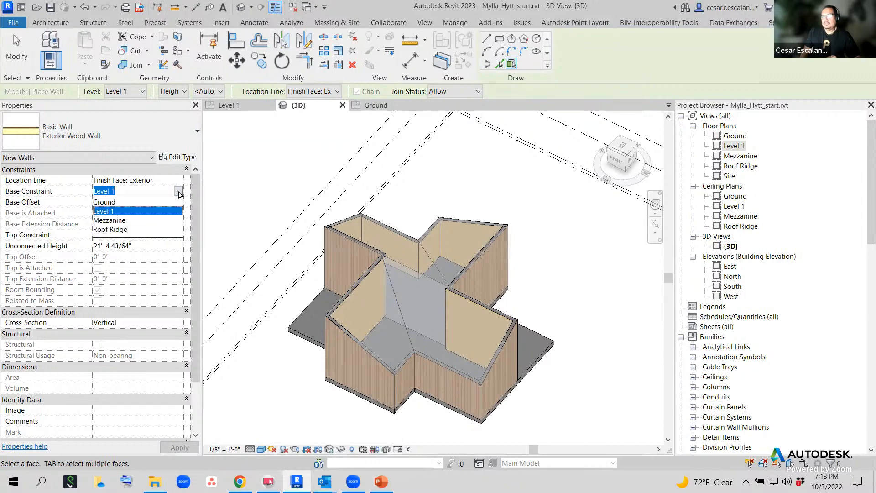
click(120, 230)
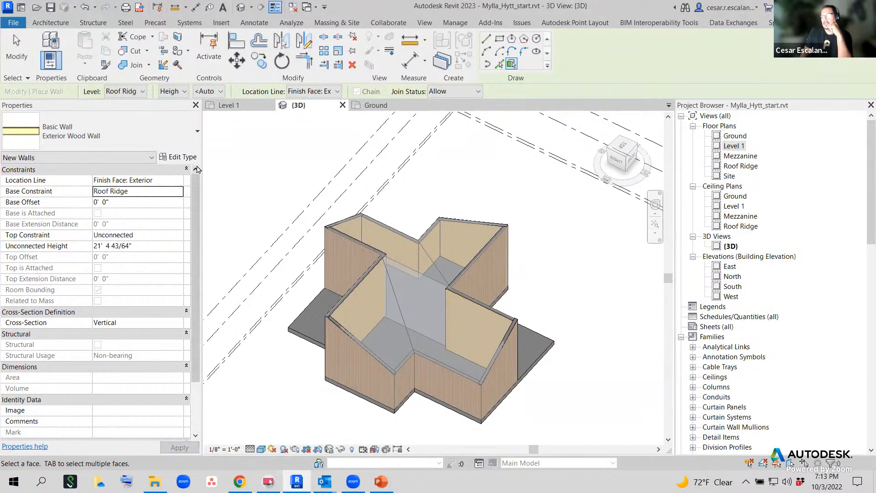
Place Exterior Wood Wall on the sloped roof faces of the masses to enclose the top of the house.
click(390, 305)
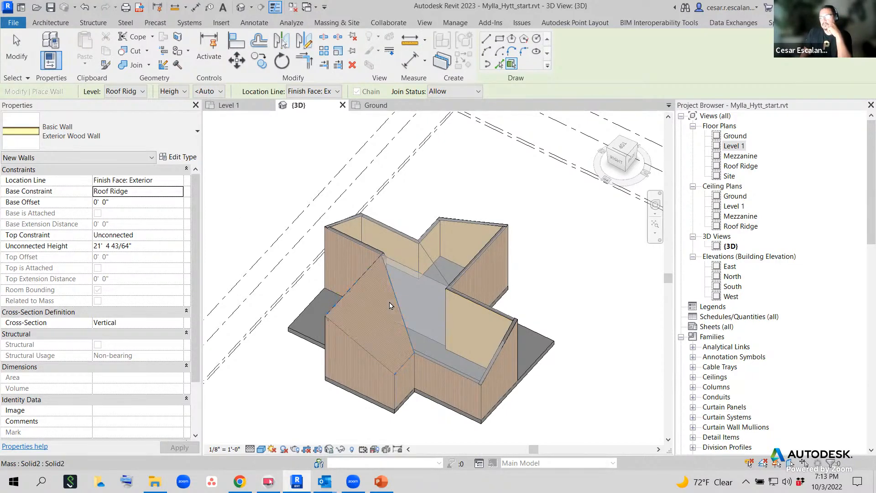
click(406, 303)
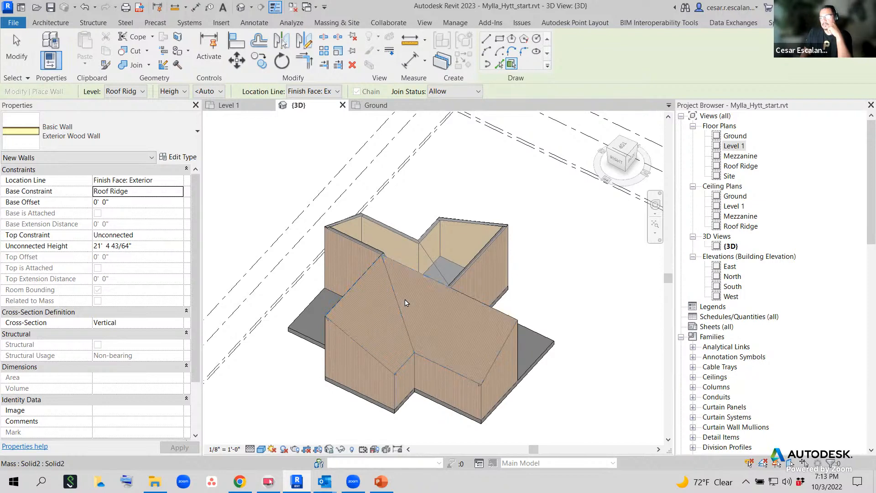
click(462, 244)
click(398, 252)
shift+middle_drag(526, 335, 562, 365)
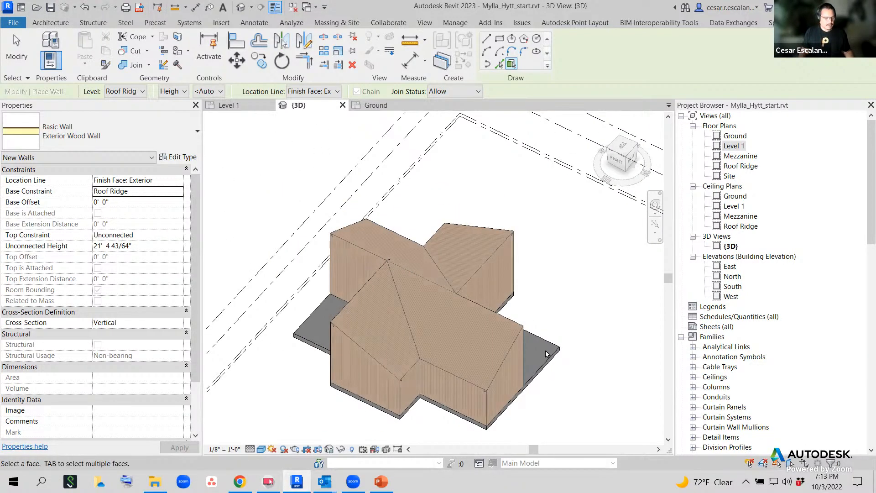
Place a wall by face on the low vertical mass face beside the inner corner, and end the wall command.
shift+middle_drag(547, 353, 476, 356)
scroll(476, 355, up, 5)
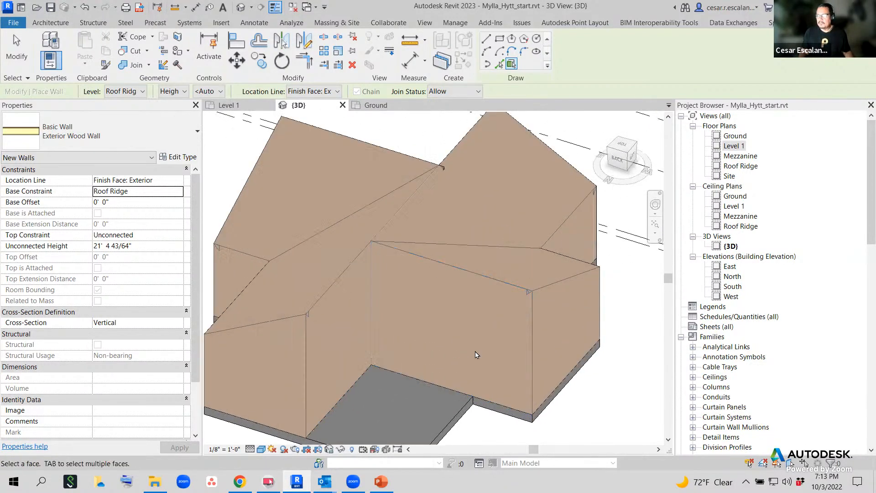
shift+middle_drag(445, 404, 246, 317)
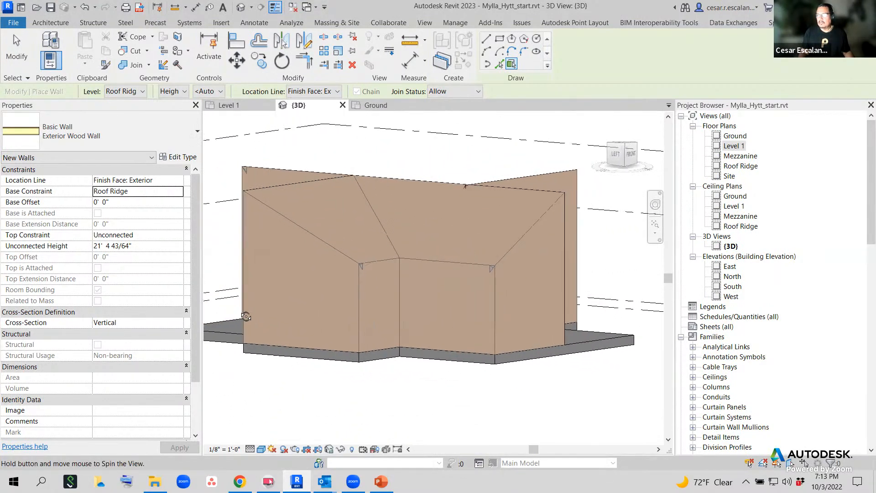
scroll(397, 313, up, 6)
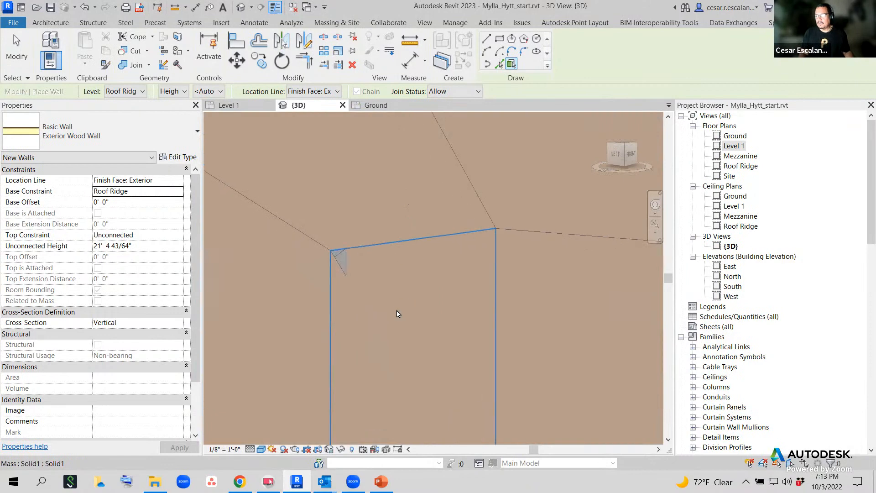
shift+middle_drag(397, 314, 454, 284)
scroll(383, 294, down, 5)
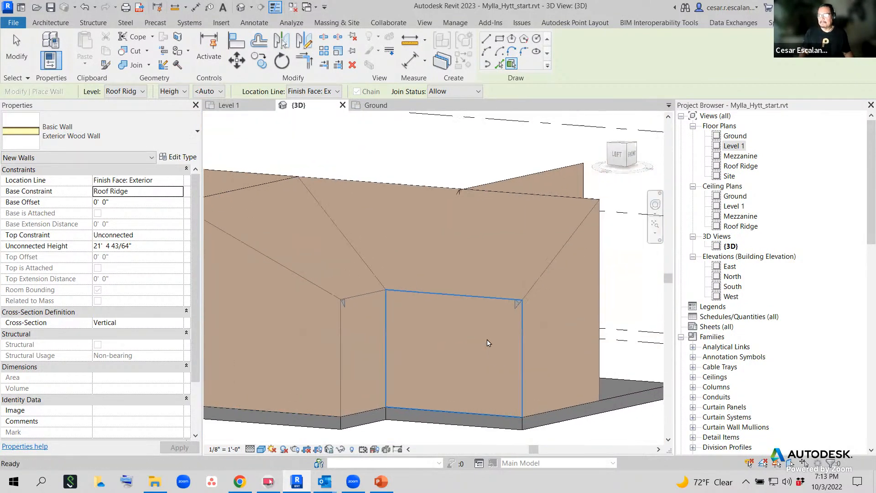
click(489, 343)
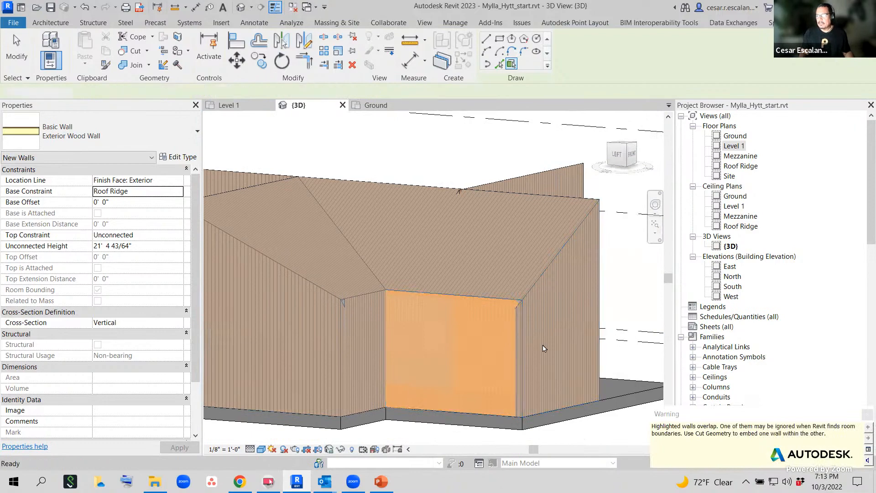
key(Escape)
key(Escape)
Try to attach the top of the gable-end wall at the front corner to the sloped Exterior Wood Wall above it.
click(538, 308)
scroll(537, 315, up, 4)
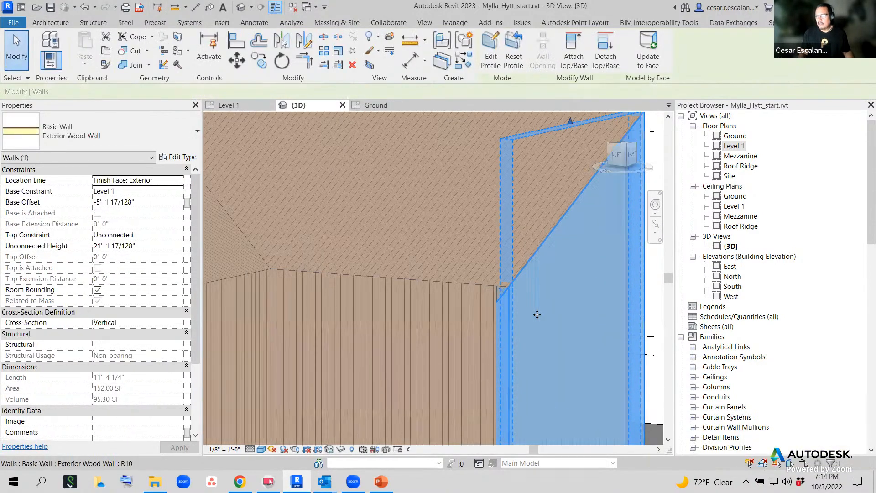
scroll(538, 314, down, 4)
key(Escape)
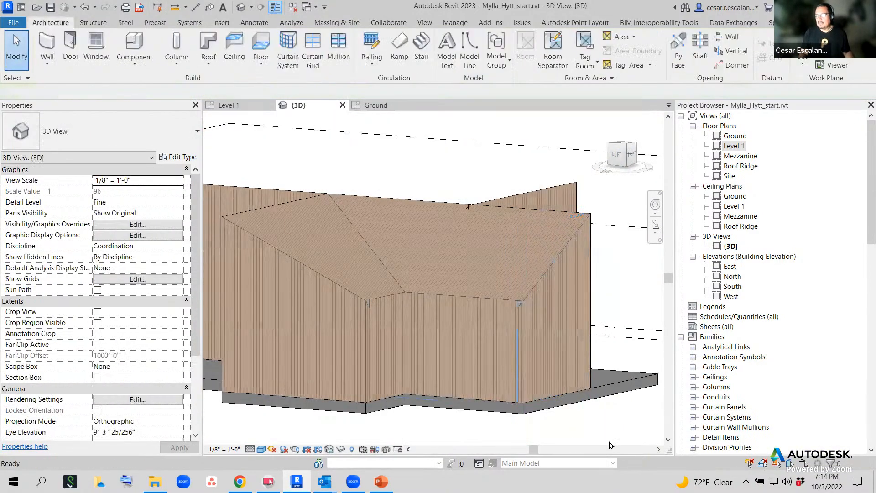
scroll(543, 322, up, 3)
middle_drag(572, 330, 499, 334)
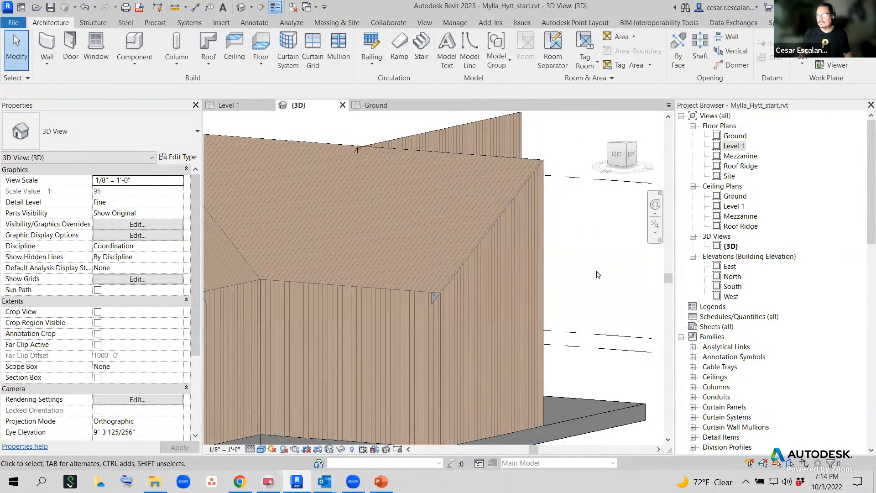
click(550, 295)
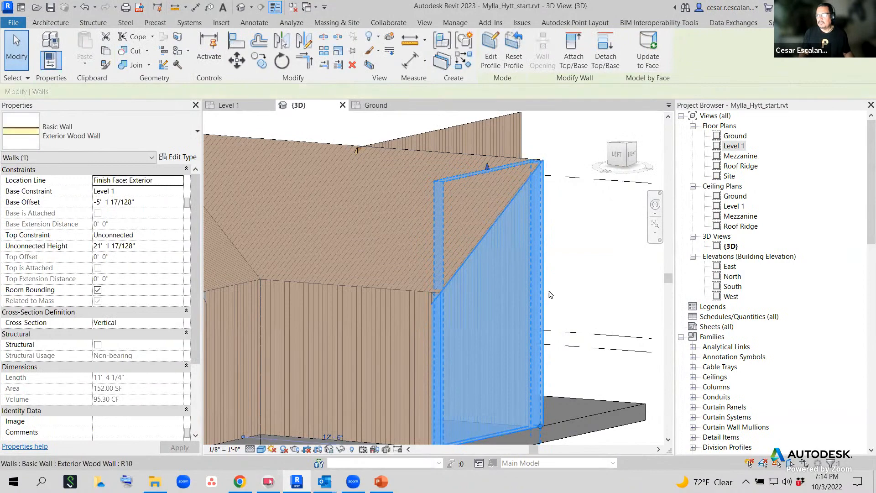
click(582, 45)
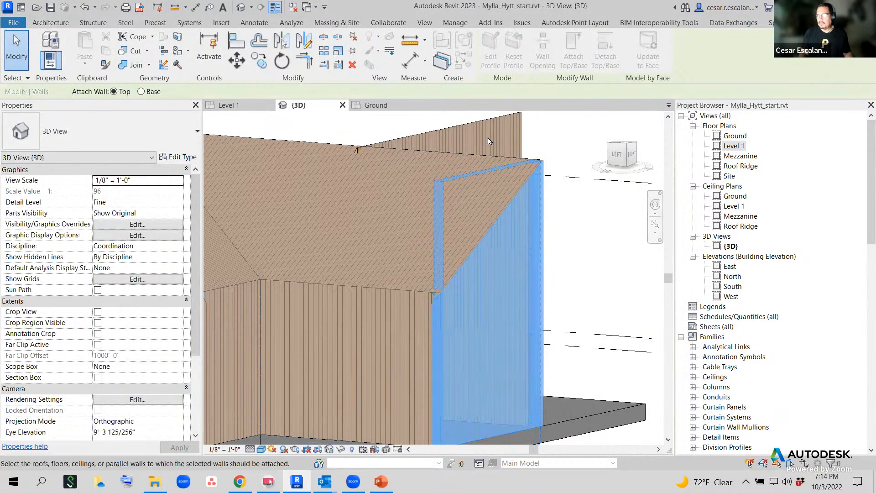
click(492, 166)
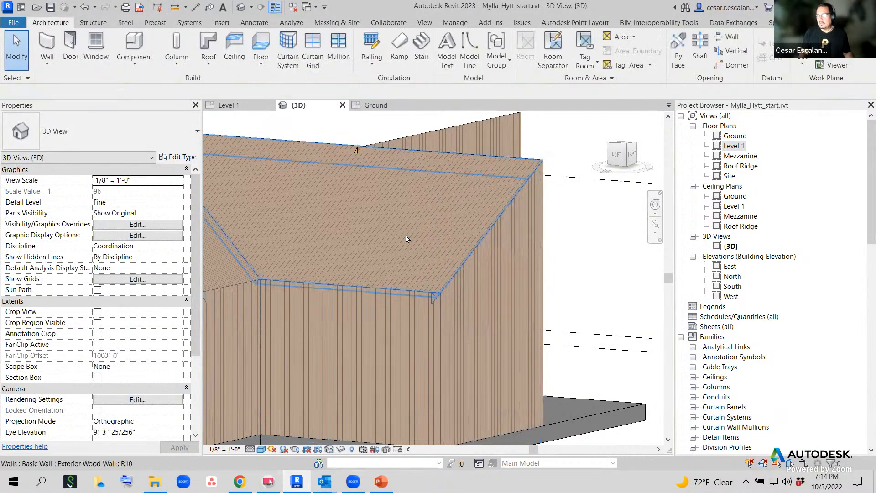
click(454, 315)
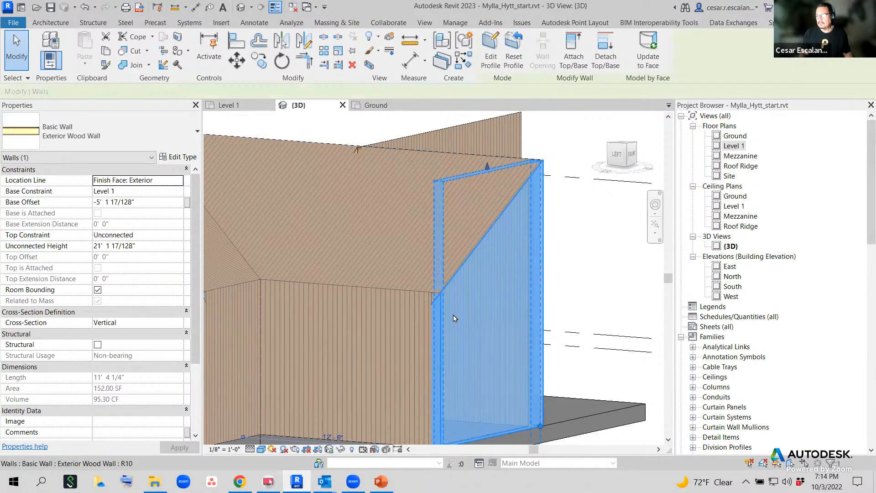
click(548, 262)
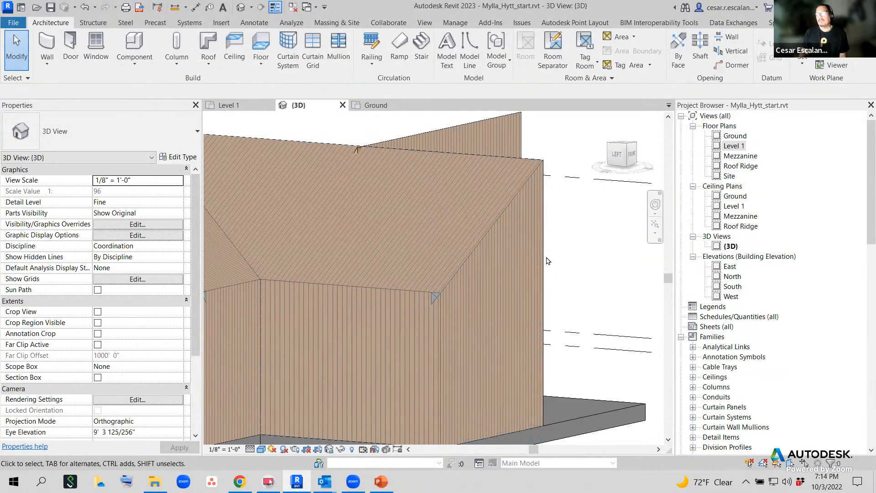
Open the Level 1 floor plan and set the wall join at the corner of grids 2 and D to Miter.
double_click(739, 148)
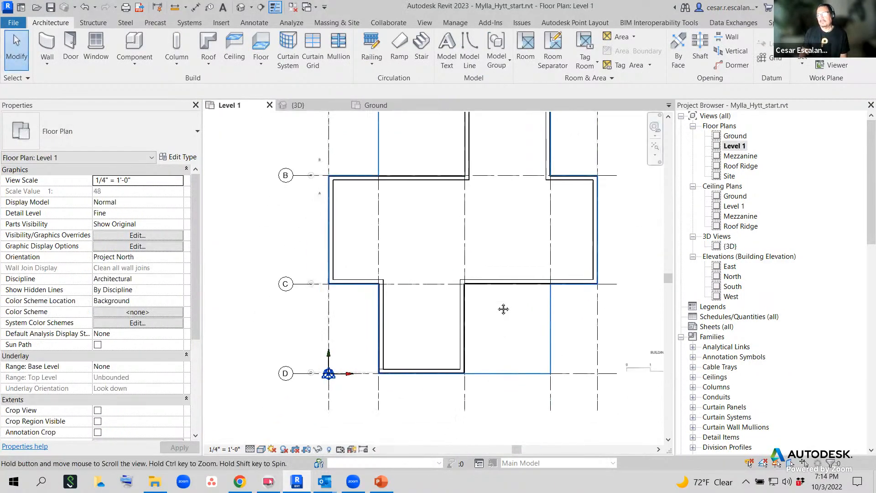
scroll(405, 323, up, 3)
scroll(370, 429, up, 1)
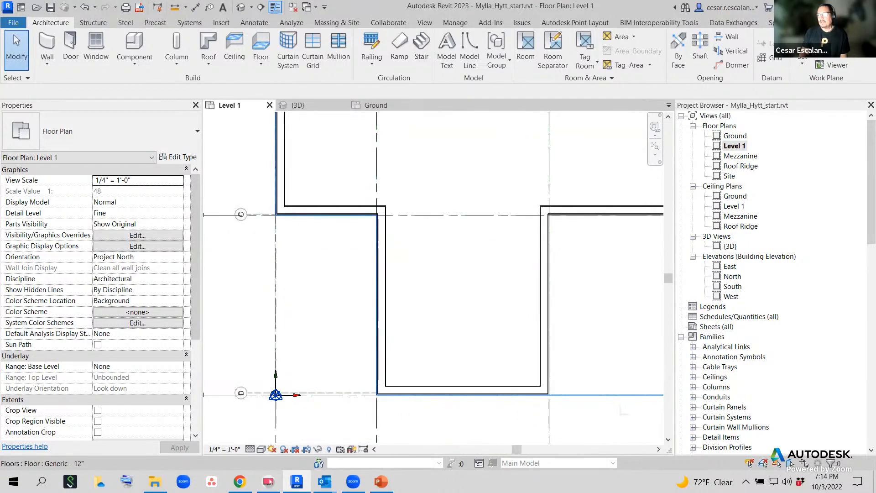
click(831, 23)
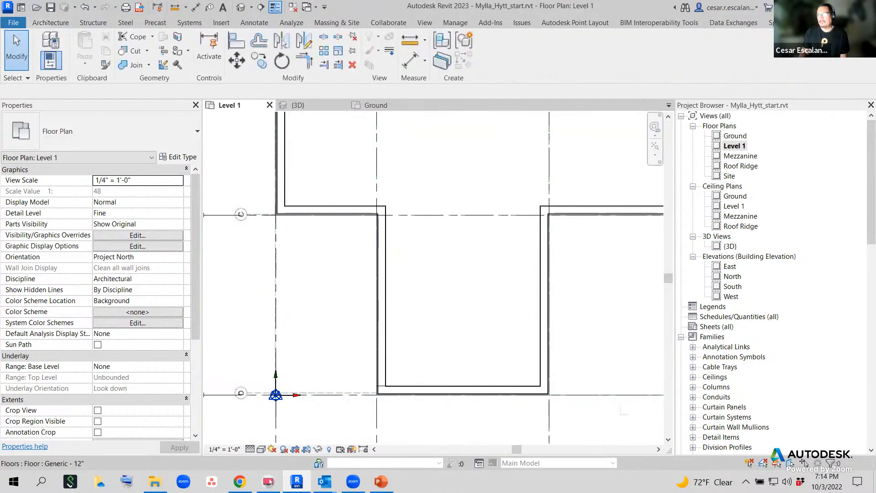
click(164, 66)
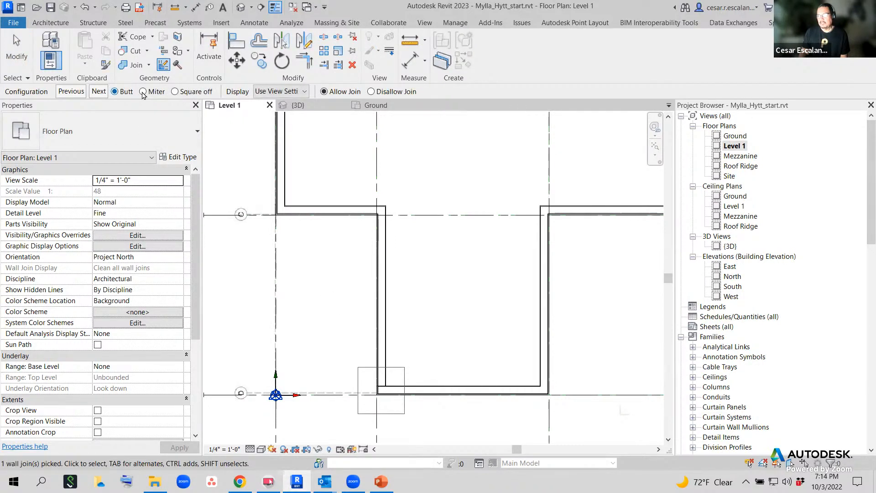
click(143, 91)
Set the wall joins at grid 3, at the outer corner on grid D and the inner corner on grid C, to Miter.
click(544, 386)
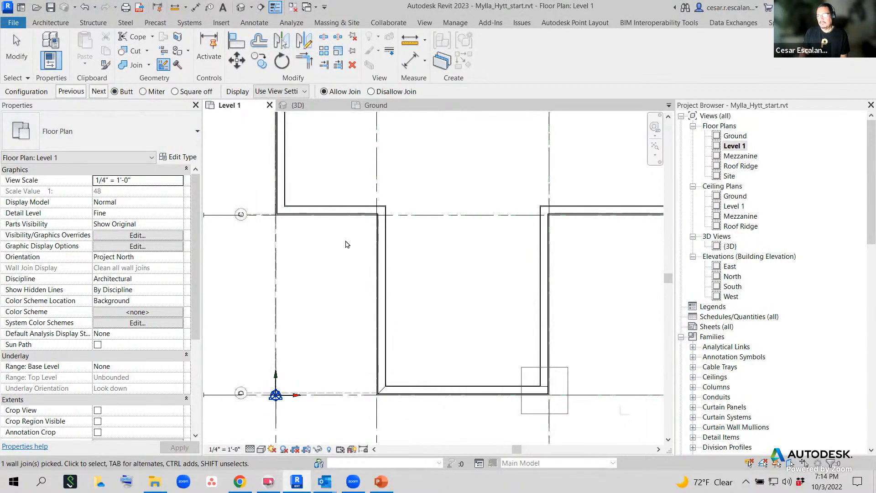
click(115, 92)
click(142, 93)
middle_drag(567, 321, 425, 366)
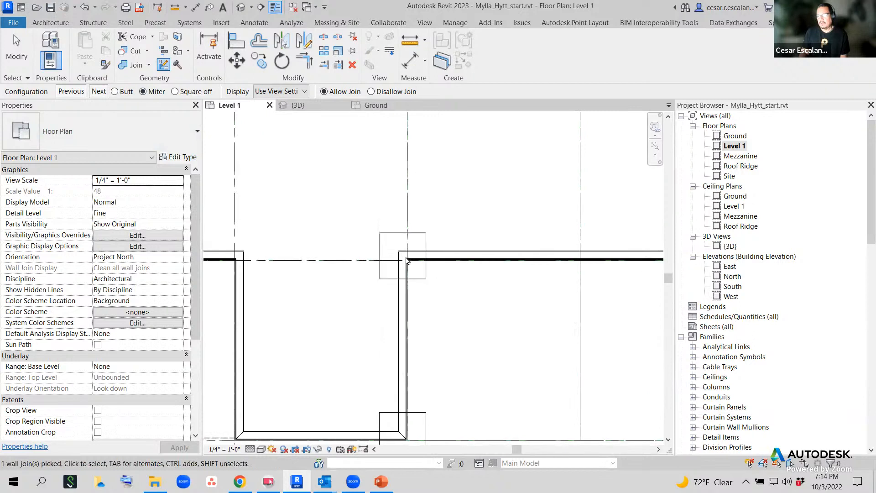
click(406, 258)
click(143, 93)
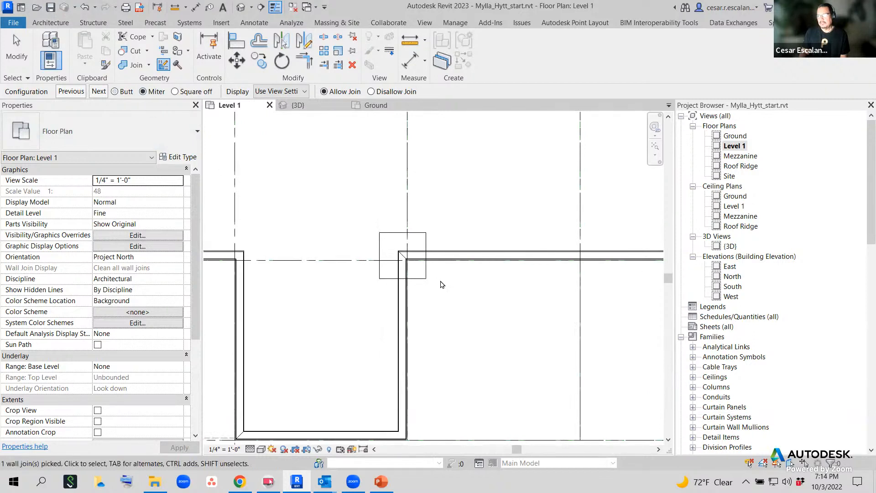
Miter the wall joins along grid 5, at its corners with grids C and B.
middle_drag(626, 272, 357, 340)
click(392, 329)
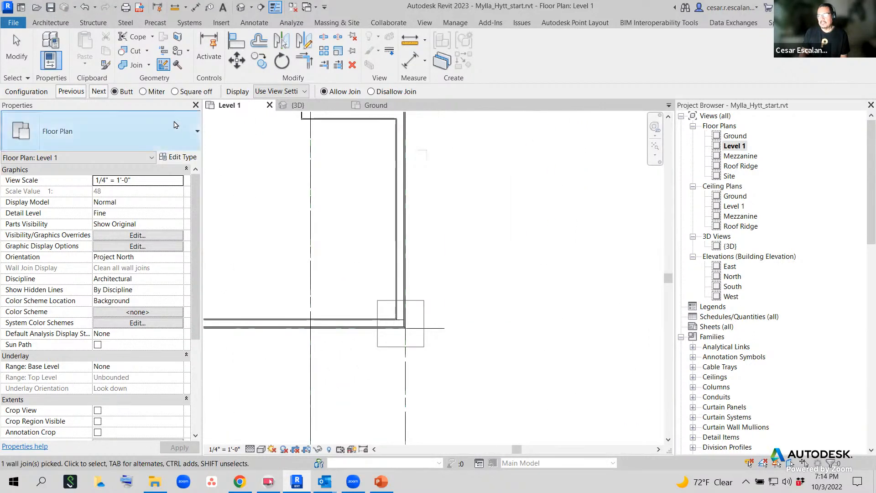
click(149, 94)
middle_drag(612, 285, 545, 385)
click(449, 321)
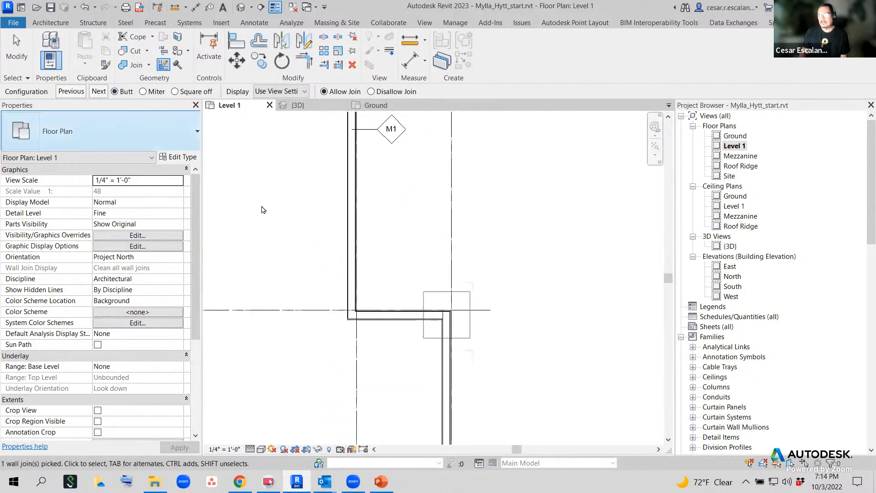
click(146, 95)
Miter the inner wall corner at grids 4 and B and the two wing corners on grid A at grids 4 and 3.
click(355, 320)
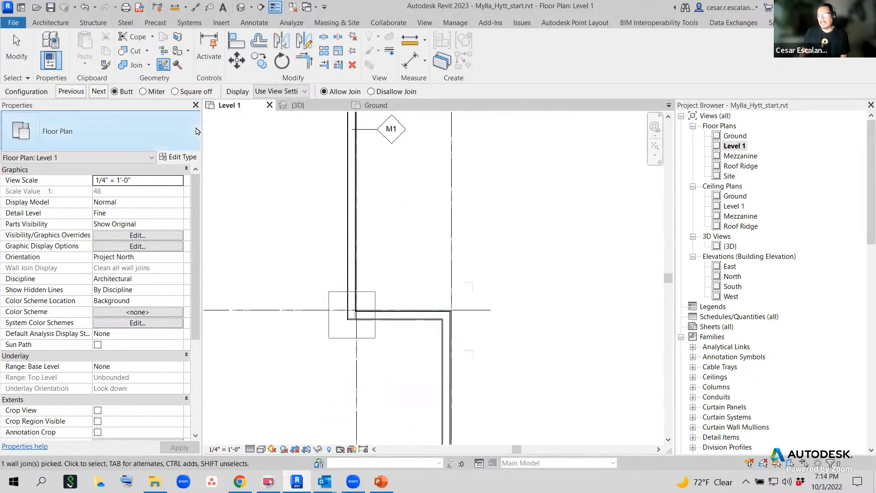
click(146, 94)
middle_drag(485, 297, 594, 455)
click(487, 322)
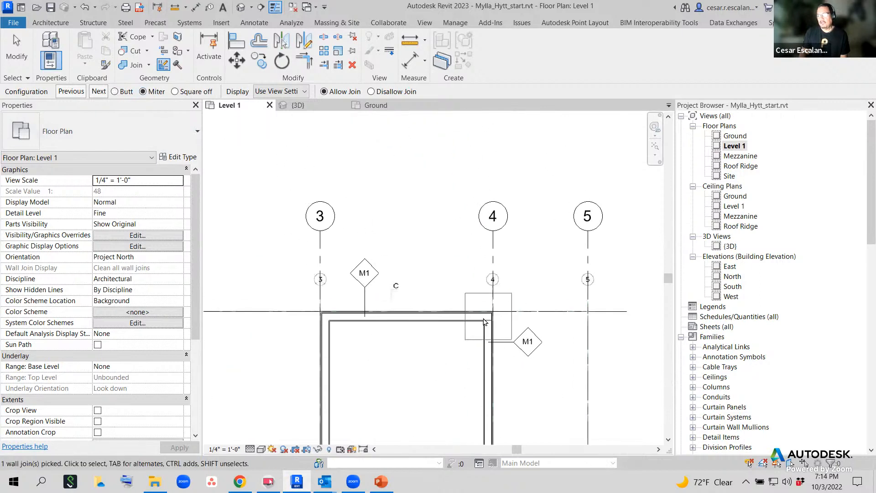
click(151, 93)
click(329, 332)
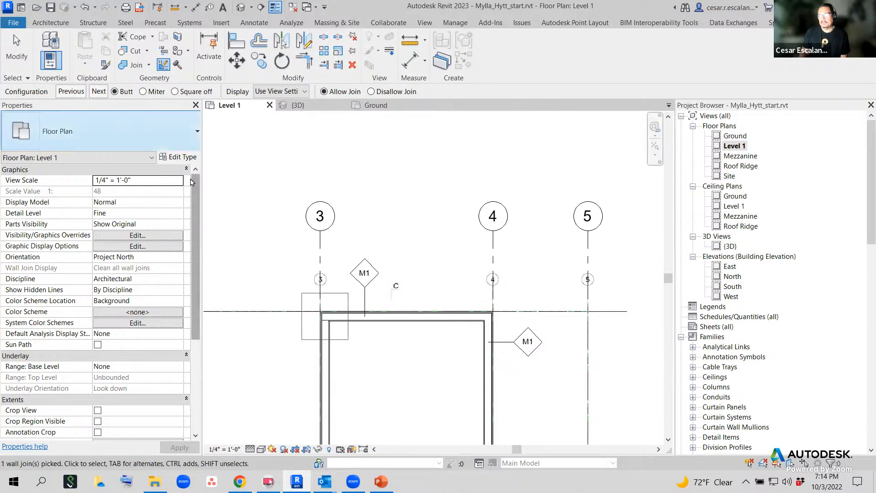
Miter the wall joins on grid B, at the inner corner with grid 3 and the outer corner with grid 1.
scroll(475, 264, down, 3)
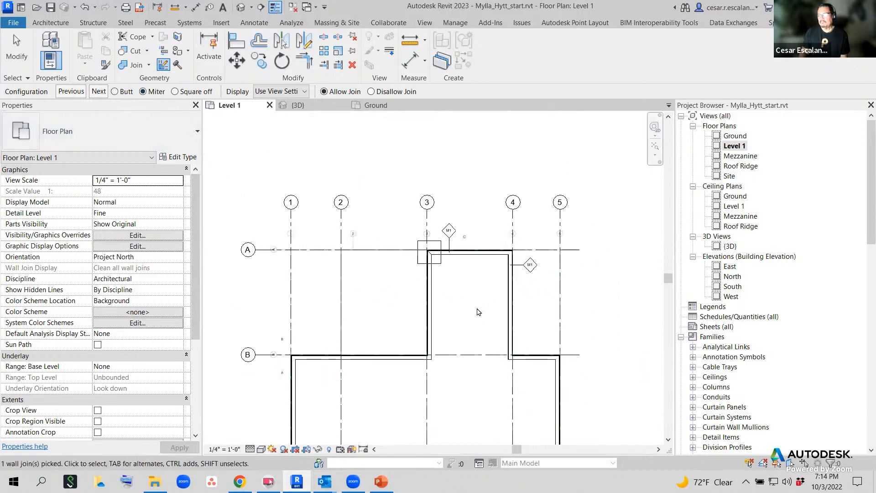
click(429, 357)
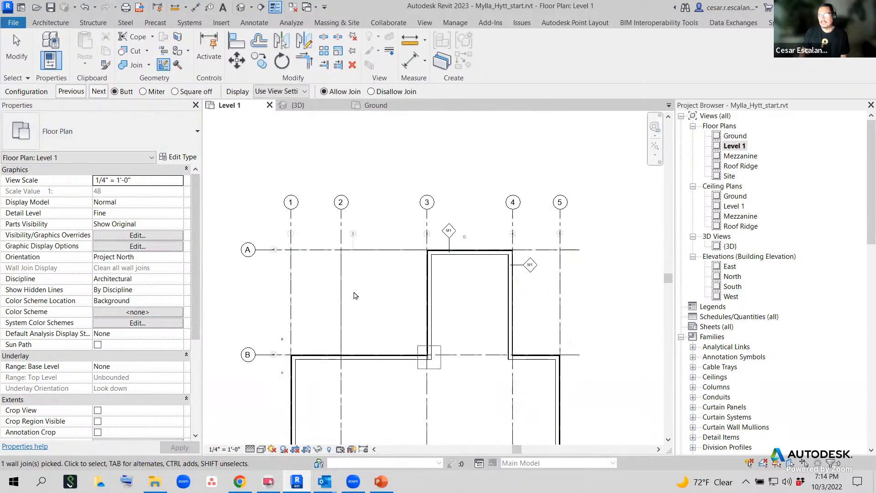
click(145, 92)
click(299, 366)
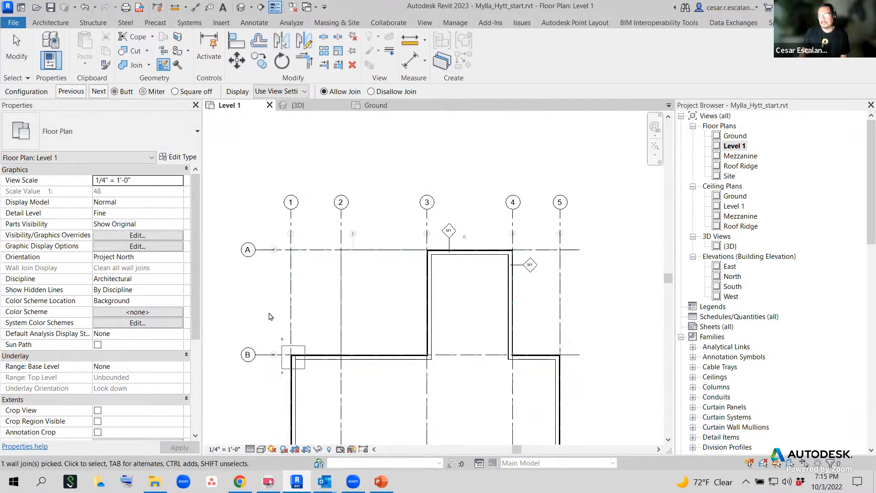
click(142, 91)
Miter the wall joins on grid C at grids 1 and 2, and clear the join selection.
middle_drag(426, 343, 479, 195)
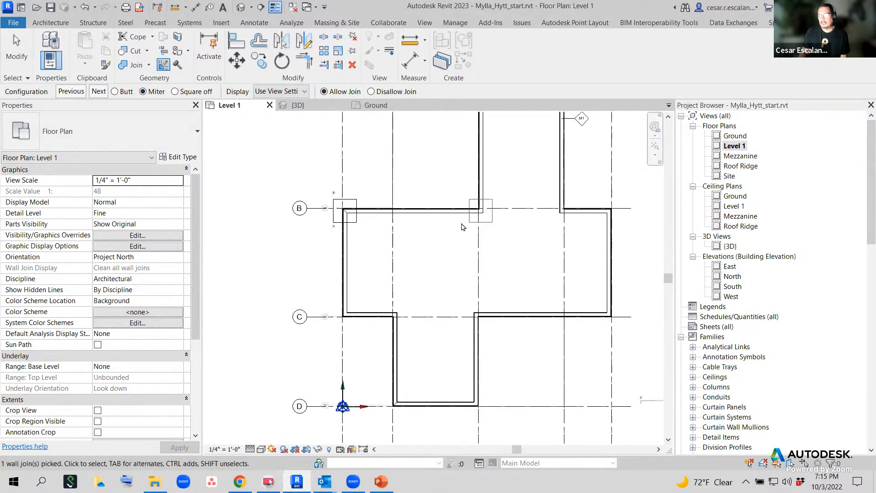
scroll(477, 196, down, 1)
click(383, 289)
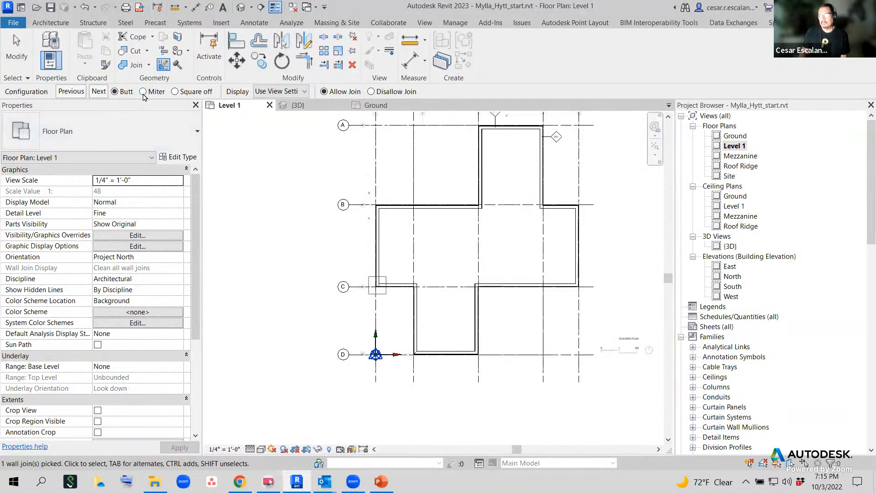
click(417, 279)
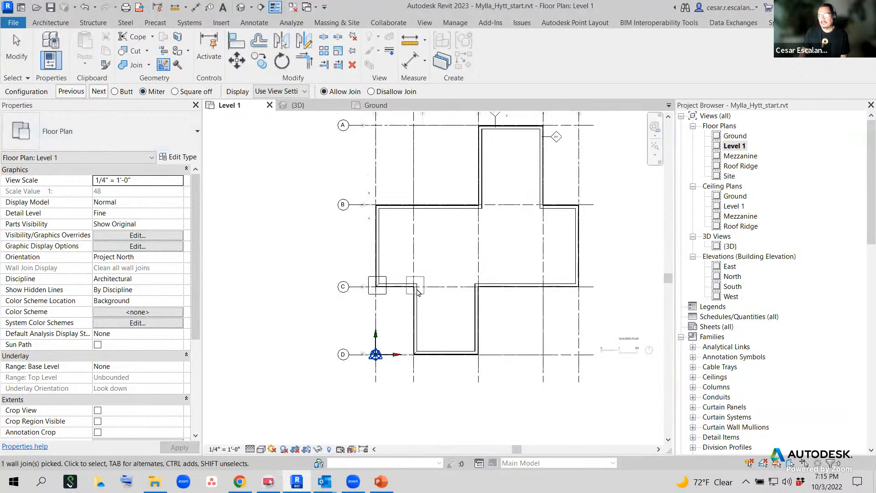
click(144, 93)
click(298, 319)
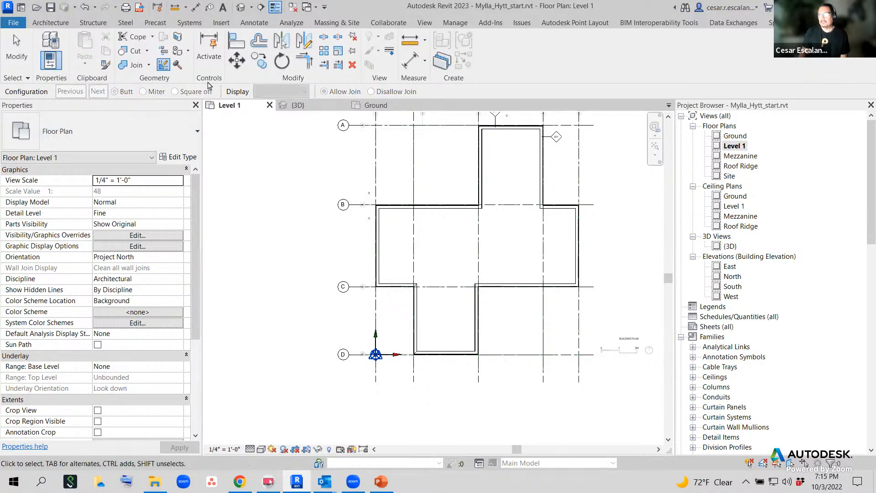
Open the default 3D view to check the mitered wall corners, and end the Wall Joins command.
click(241, 7)
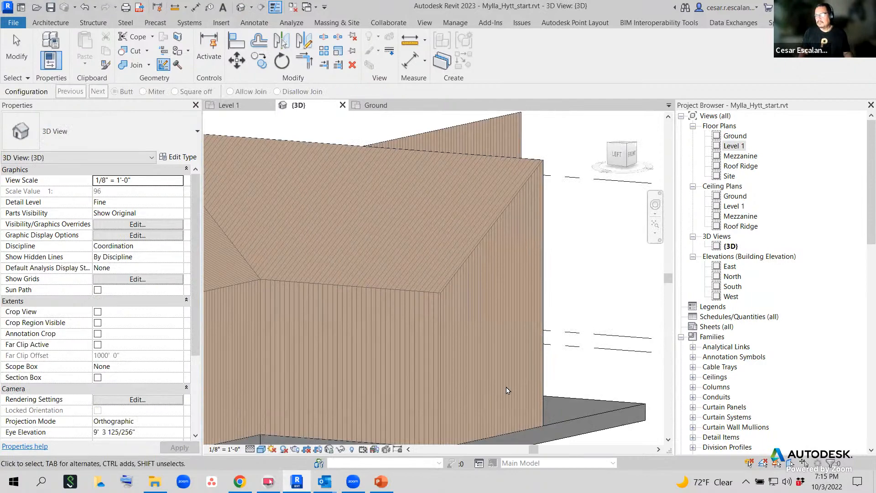
scroll(508, 390, down, 3)
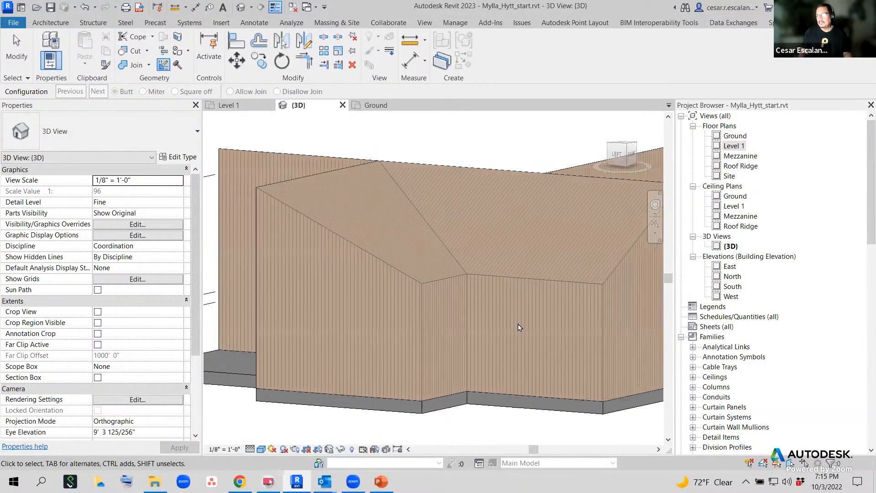
scroll(519, 327, down, 2)
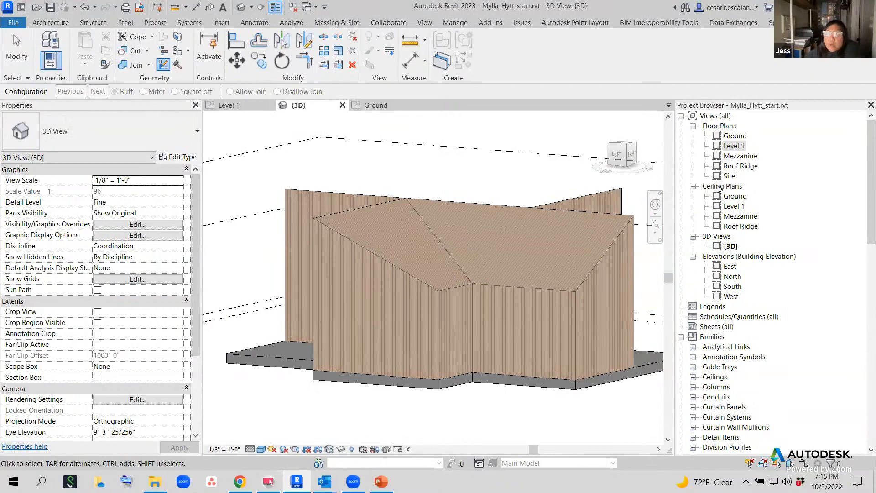
scroll(438, 338, up, 3)
key(Escape)
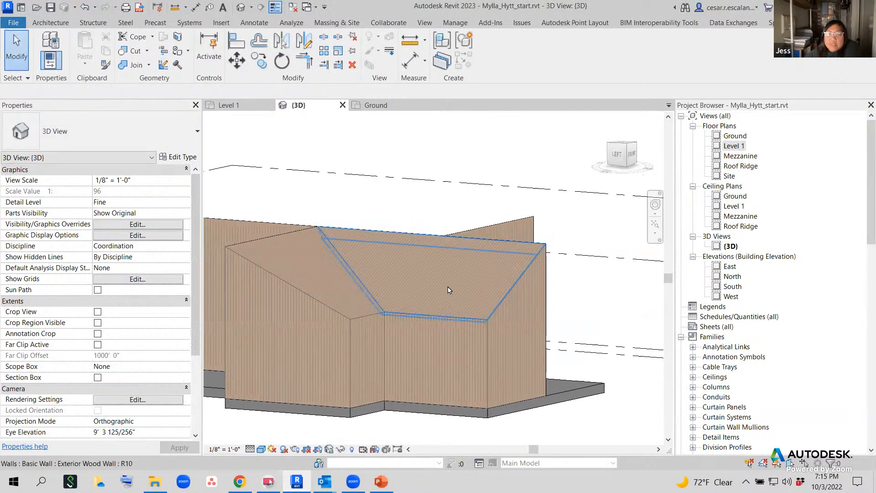
Delete the two adjoining sloped Exterior Wood Wall faces covering the front part of the house.
click(448, 290)
key(Delete)
click(341, 284)
key(Delete)
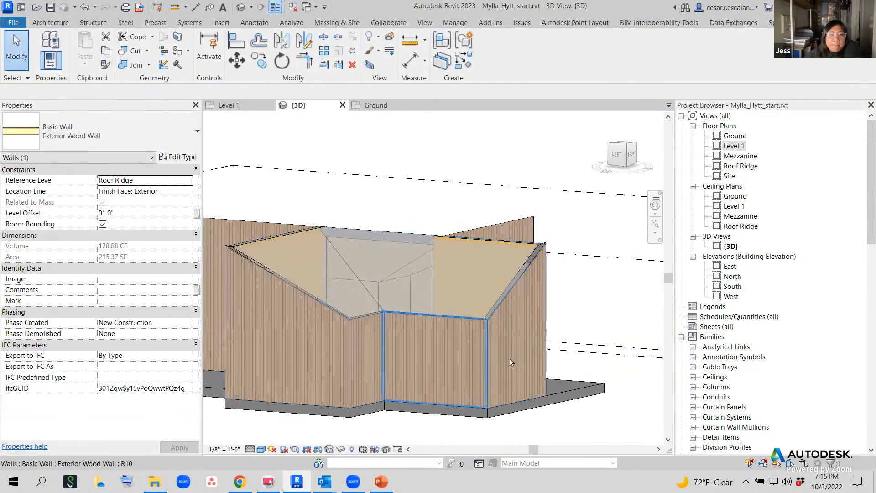
scroll(483, 320, down, 2)
shift+middle_drag(507, 348, 586, 429)
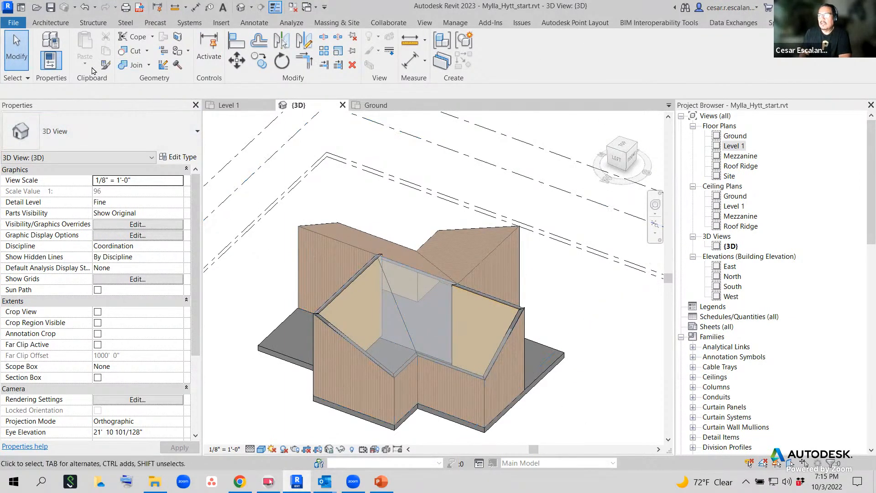
Rebuild the two deleted sloped roof faces over the front part of the house as Exterior Wood Wall using Wall by Face.
click(49, 23)
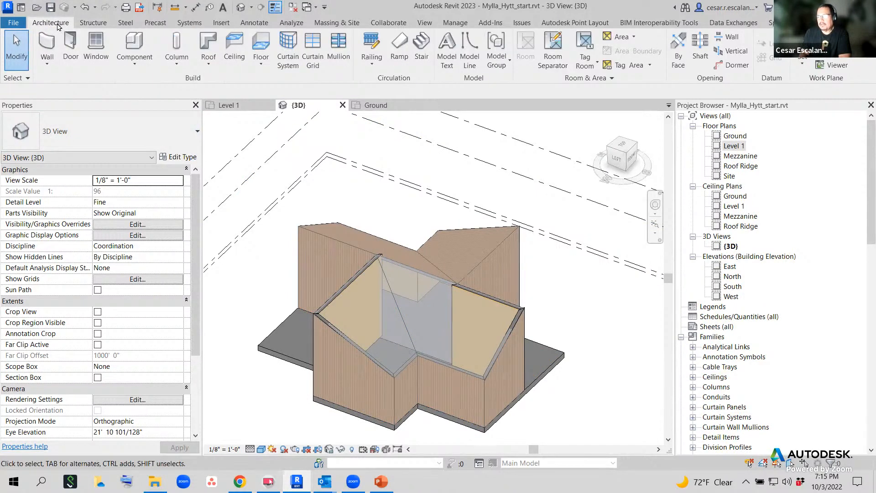
click(47, 66)
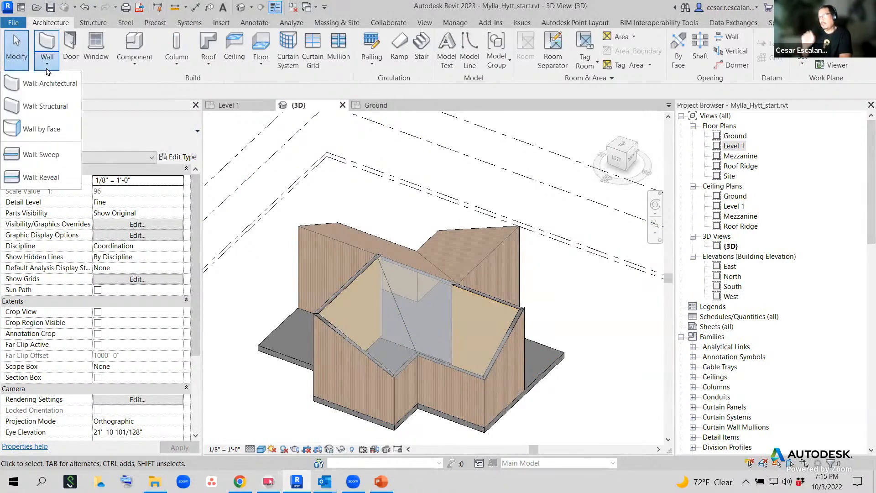
click(51, 132)
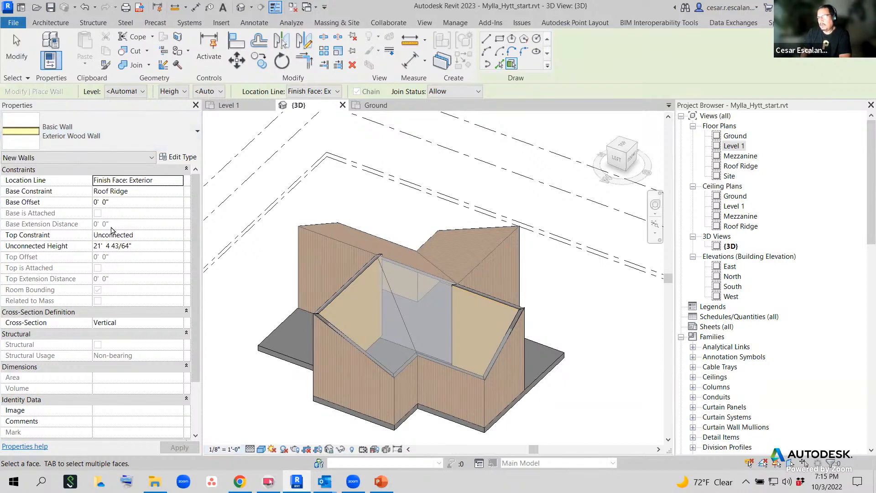
click(151, 192)
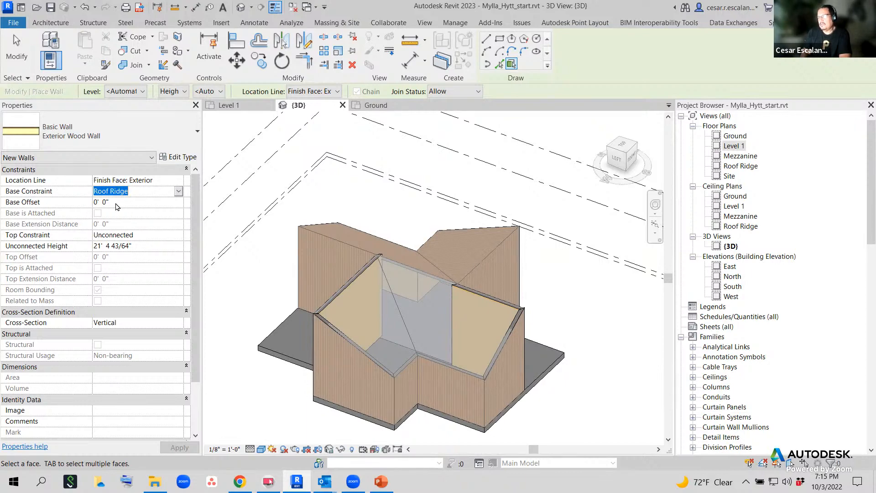
click(116, 202)
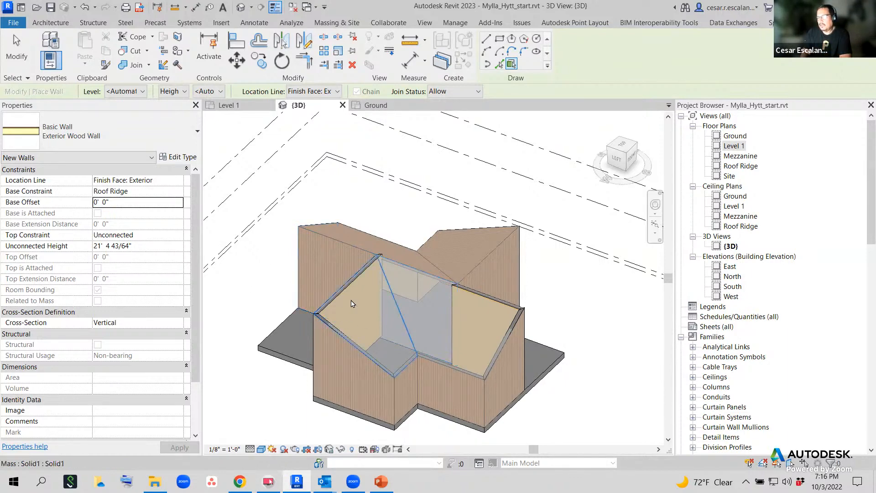
click(469, 313)
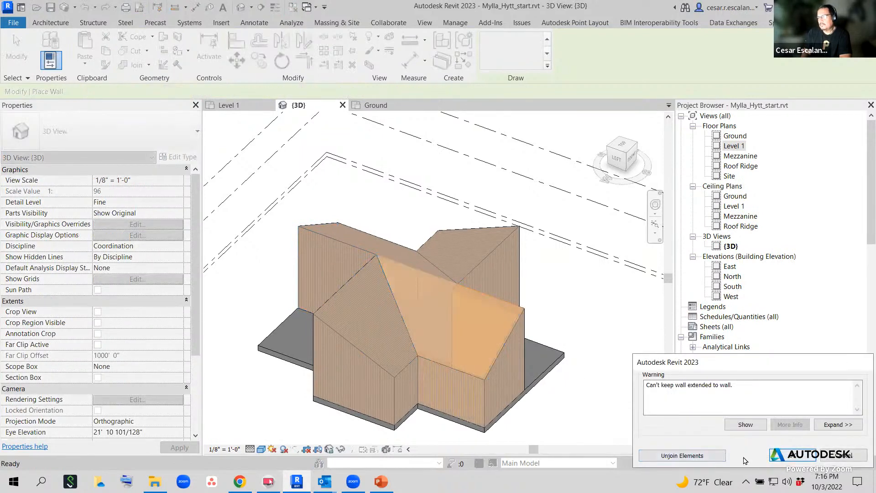
click(799, 458)
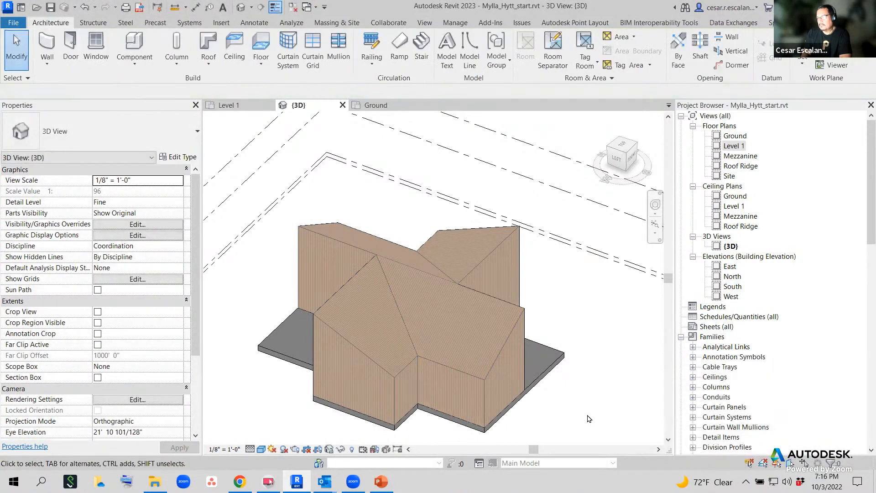
Examine the rebuilt roof faces and the wall corners from several sides of the house.
scroll(588, 418, up, 3)
scroll(570, 378, down, 4)
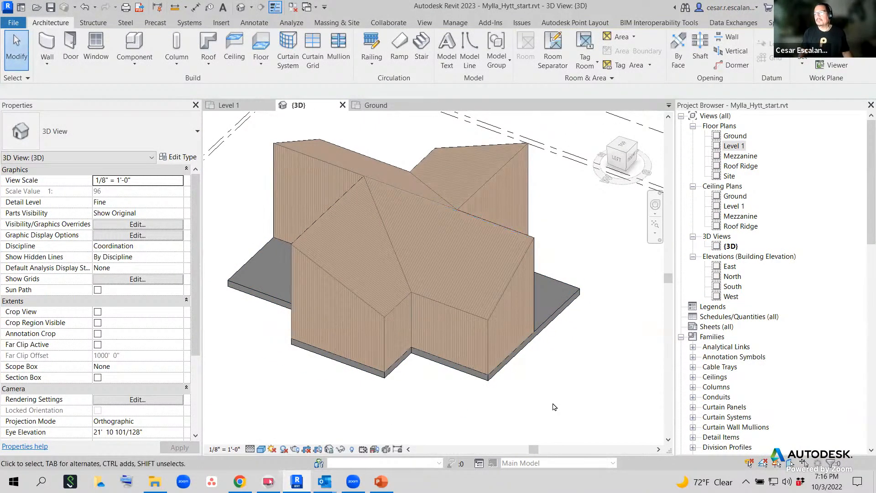
scroll(552, 402, down, 2)
shift+middle_drag(437, 406, 506, 390)
scroll(515, 387, up, 5)
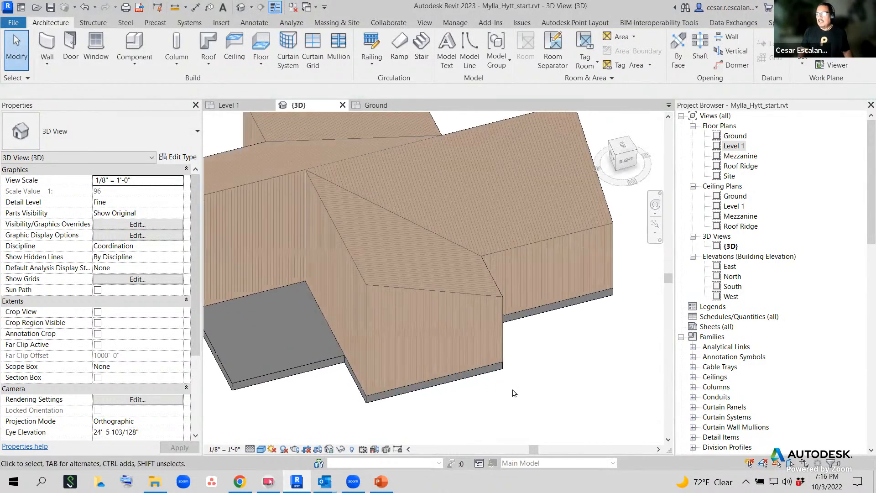
shift+middle_drag(572, 396, 513, 365)
shift+middle_drag(313, 404, 481, 391)
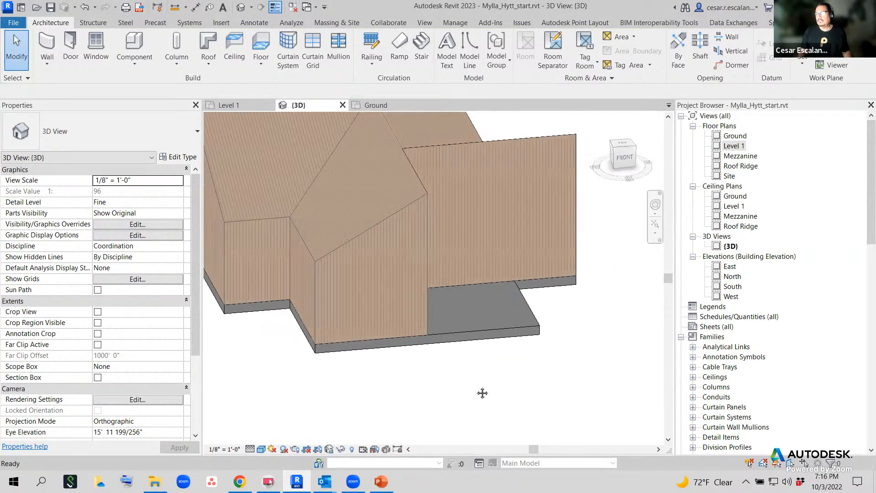
shift+middle_drag(276, 383, 654, 355)
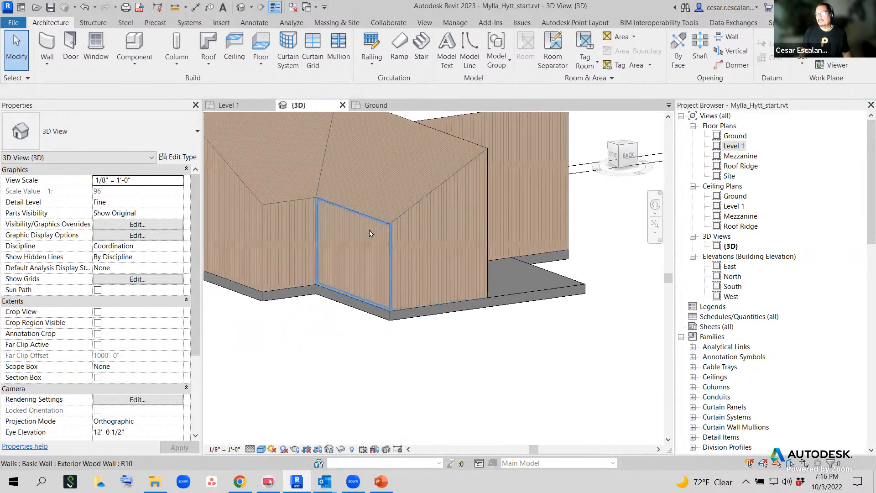
scroll(372, 228, up, 2)
scroll(456, 184, down, 6)
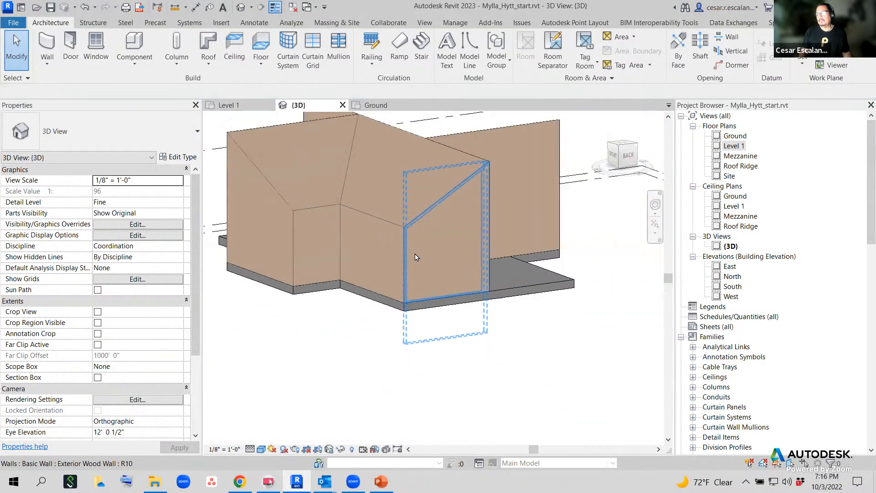
shift+middle_drag(364, 348, 502, 408)
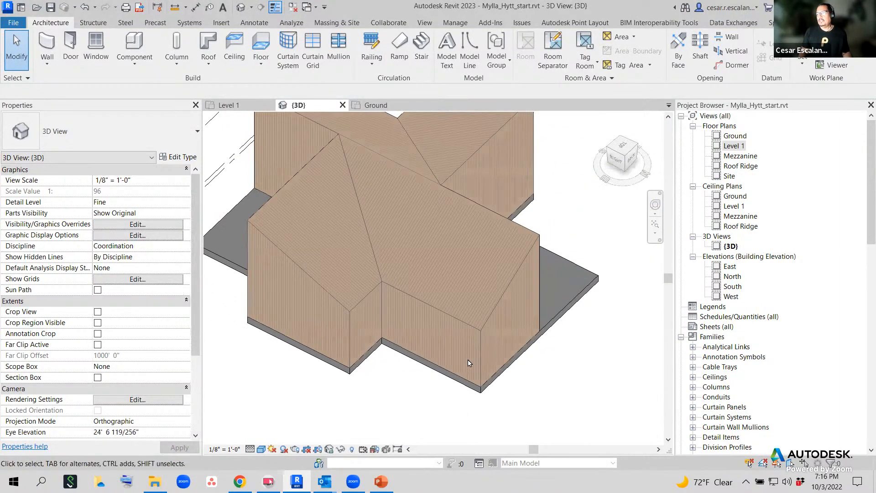
Check the wall join at grids D and 2 in the Level 1 plan with Wall Joins, skip saving, and return to 3D.
double_click(730, 146)
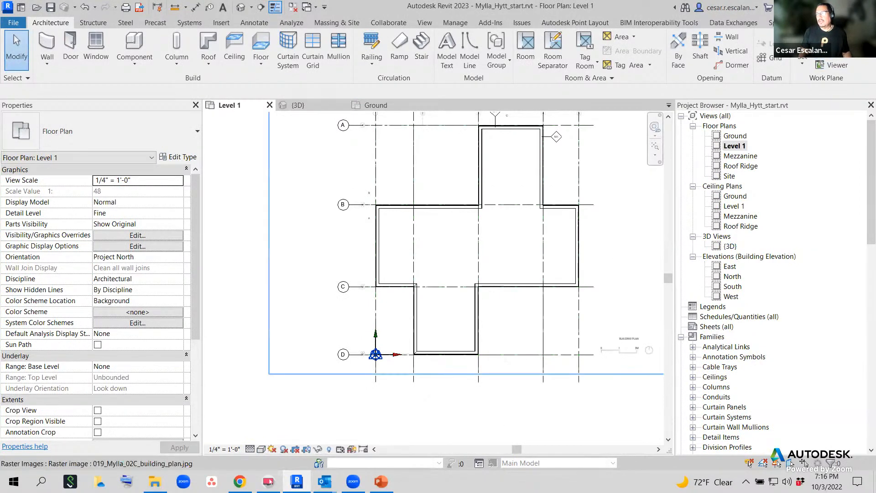
click(506, 374)
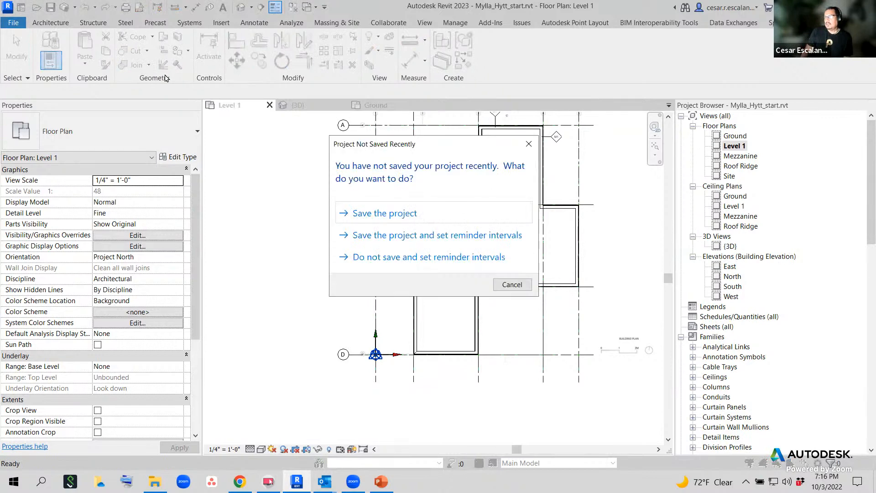
click(512, 285)
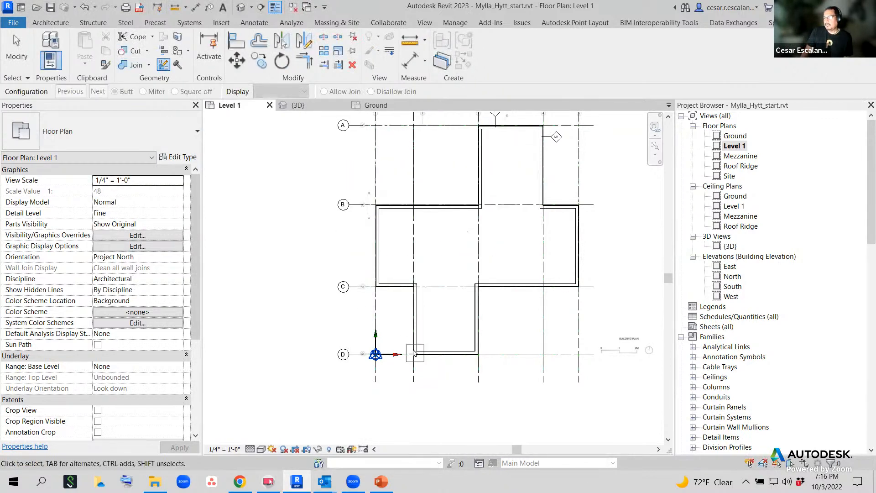
click(414, 352)
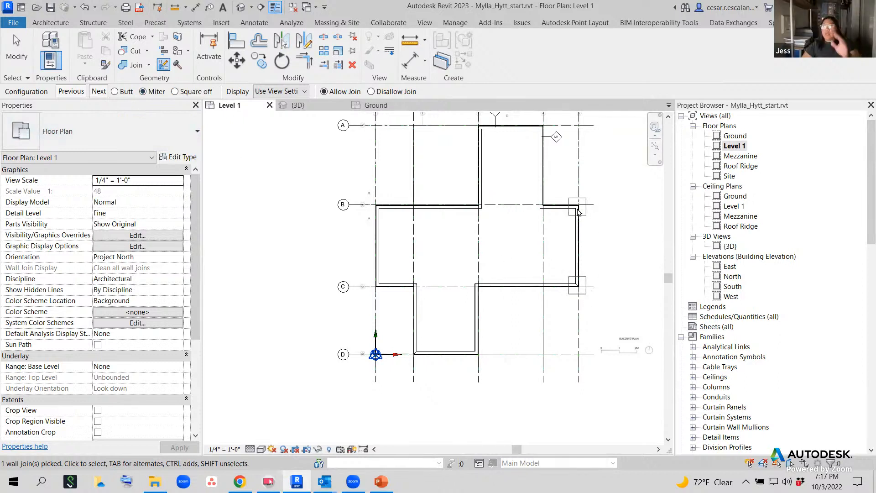
click(297, 211)
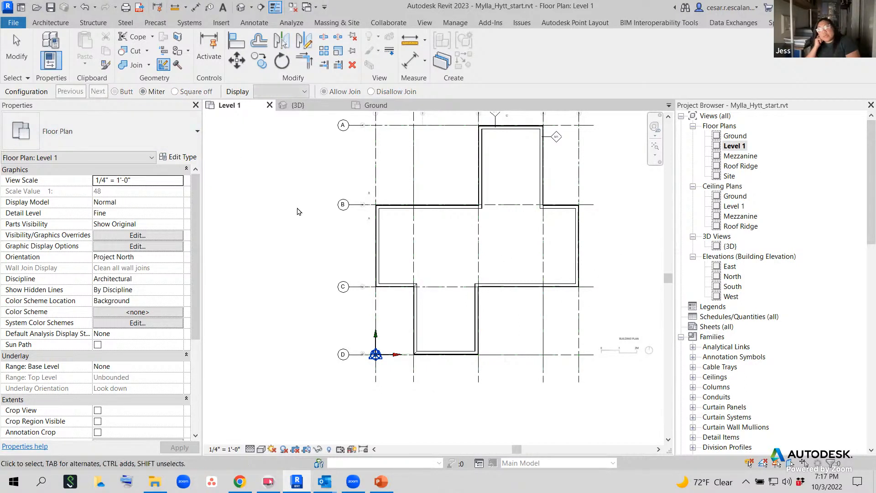
click(241, 7)
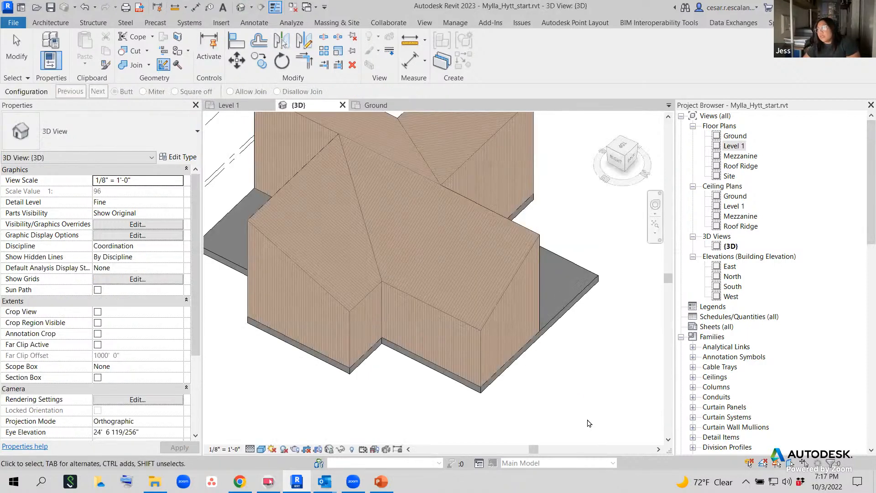
key(Escape)
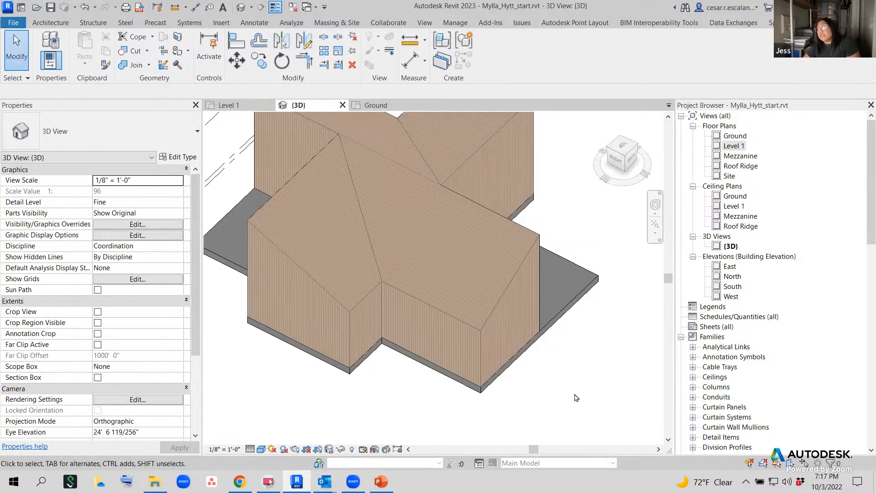
Delete the larger of the two adjoining sloped roof faces over the front part of the house.
scroll(573, 381, down, 1)
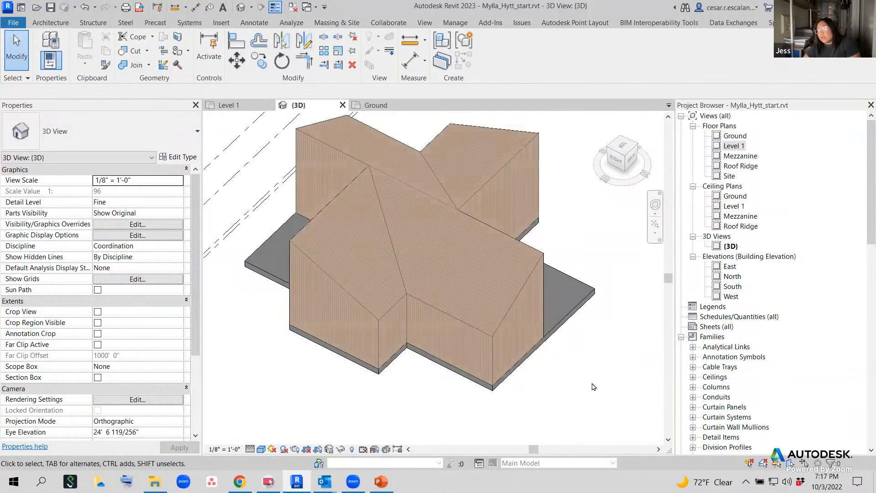
mouse_move(594, 387)
shift+middle_down()
mouse_move(532, 375)
mouse_move(592, 375)
shift+middle_up()
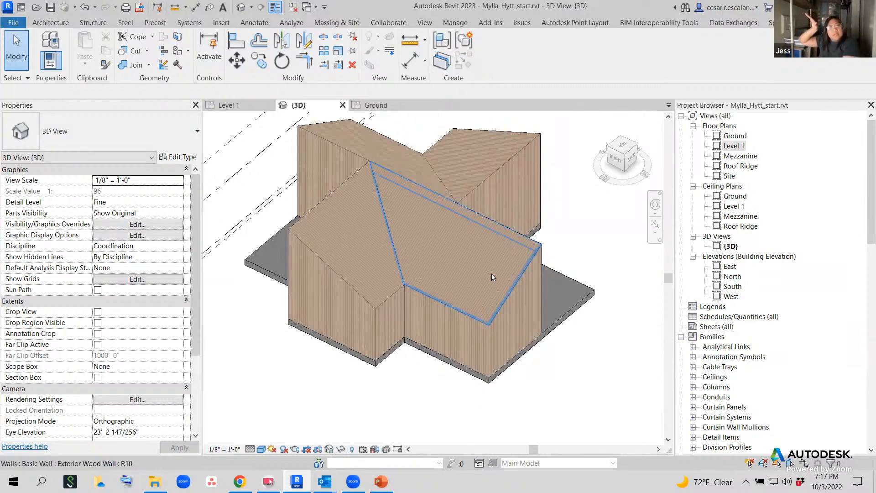
click(320, 200)
key(Escape)
Recreate the larger front roof face as Exterior Wood Wall using Wall by Face, and end the command.
click(50, 23)
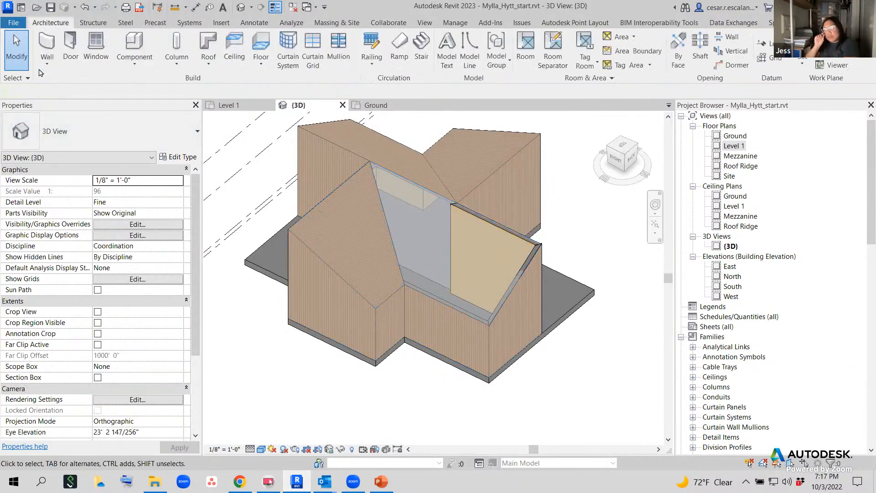
click(47, 67)
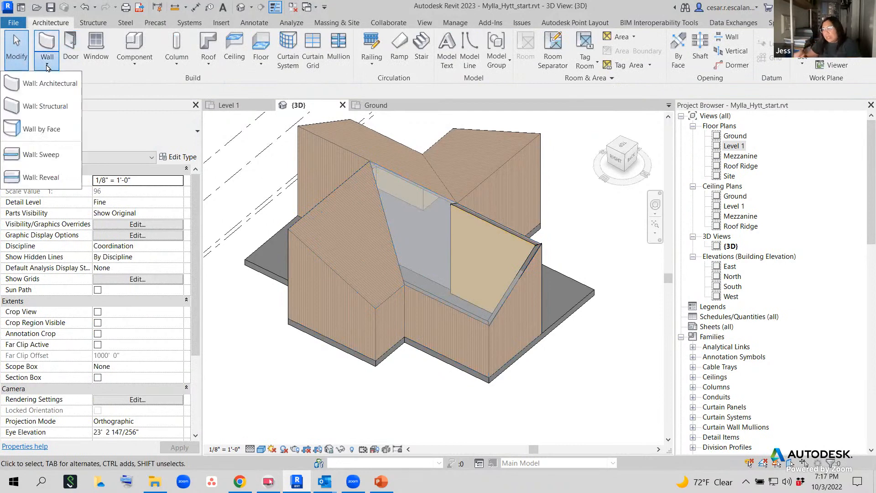
click(44, 129)
click(436, 209)
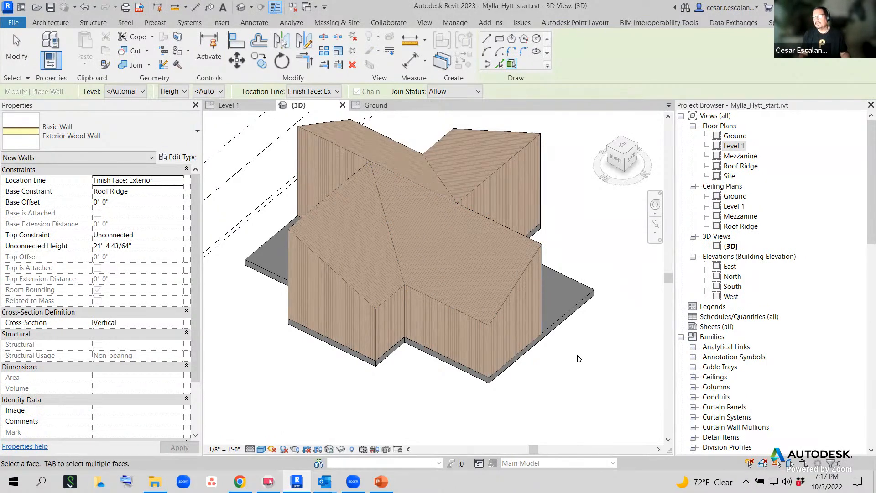
key(Escape)
Draw a horizontal building section across the whole house between grids B and C in the Level 1 plan.
scroll(567, 381, down, 3)
shift+middle_drag(583, 383, 522, 420)
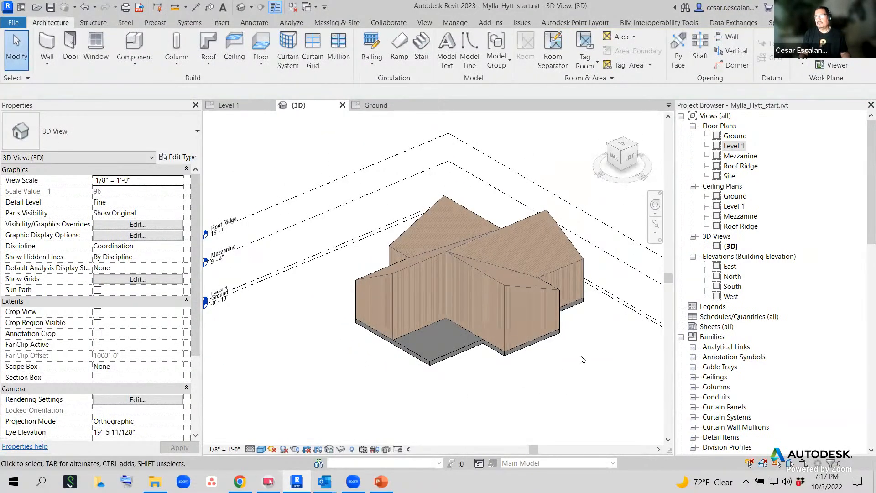
shift+middle_drag(582, 359, 621, 254)
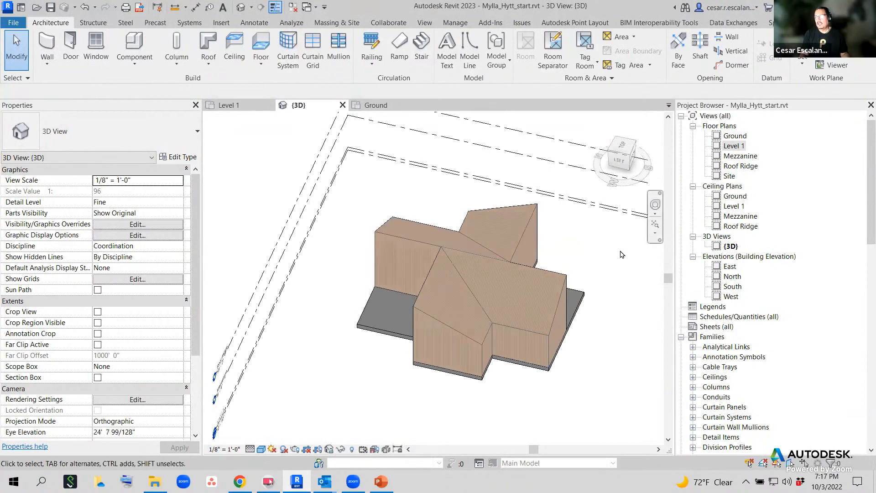
double_click(731, 146)
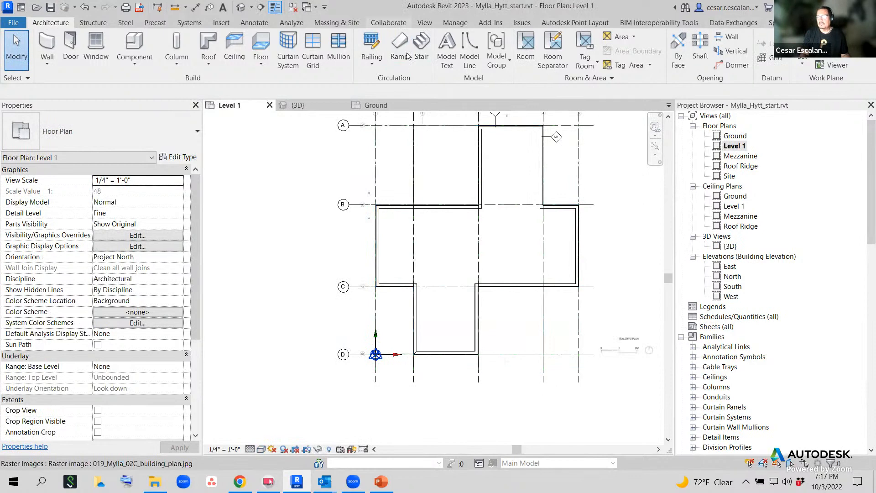
click(425, 22)
click(348, 48)
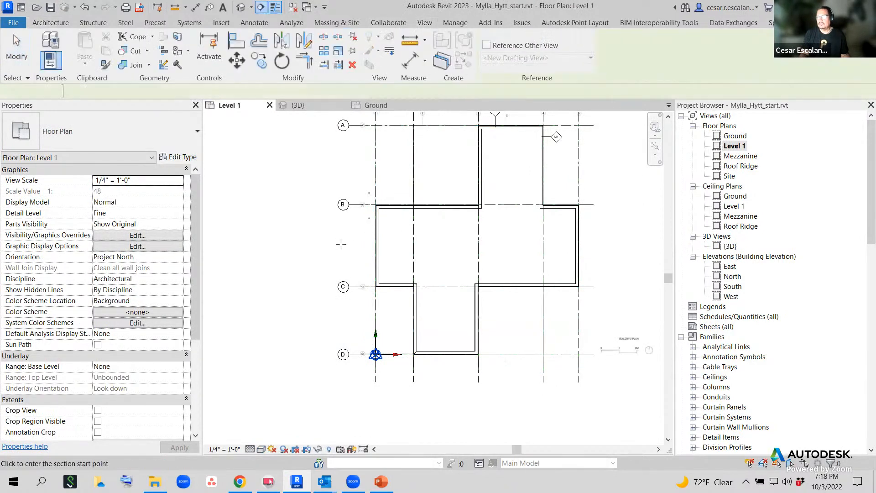
click(297, 237)
click(635, 237)
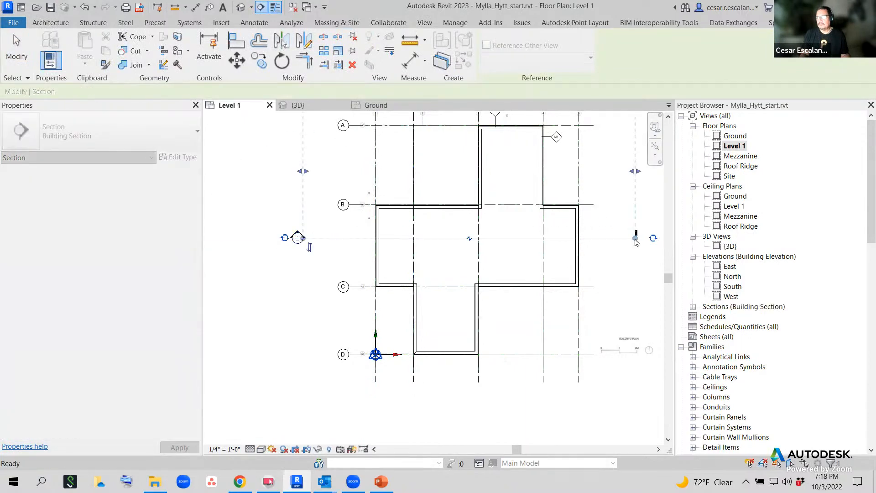
key(Escape)
Open the new section view and examine the wall-to-roof corner at grid 1 and the roof slope toward grid 3.
scroll(299, 235, up, 3)
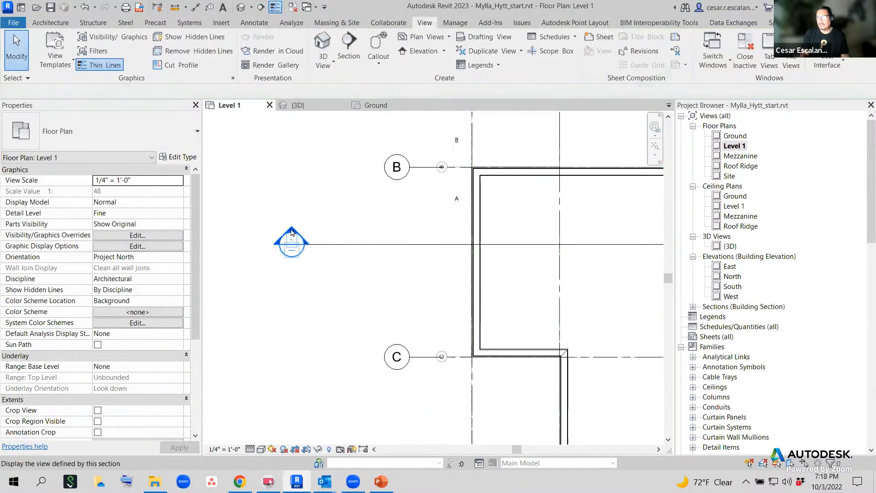
double_click(291, 233)
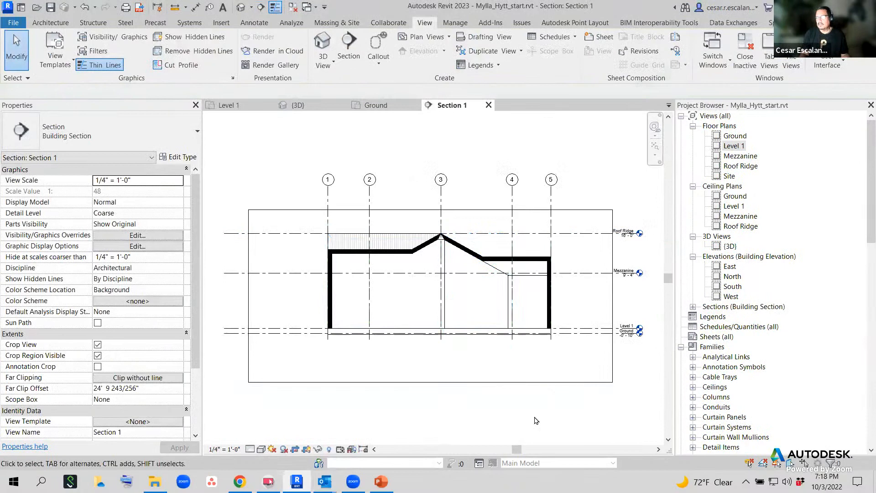
scroll(309, 273, up, 2)
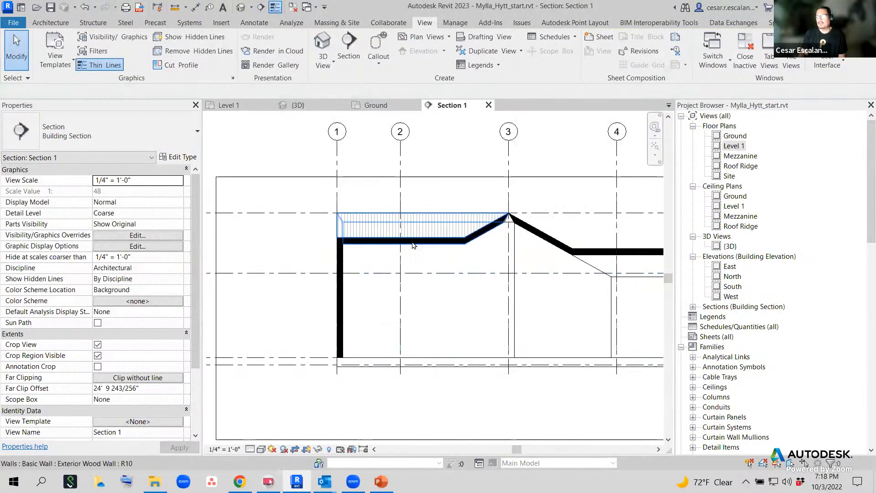
scroll(321, 264, up, 4)
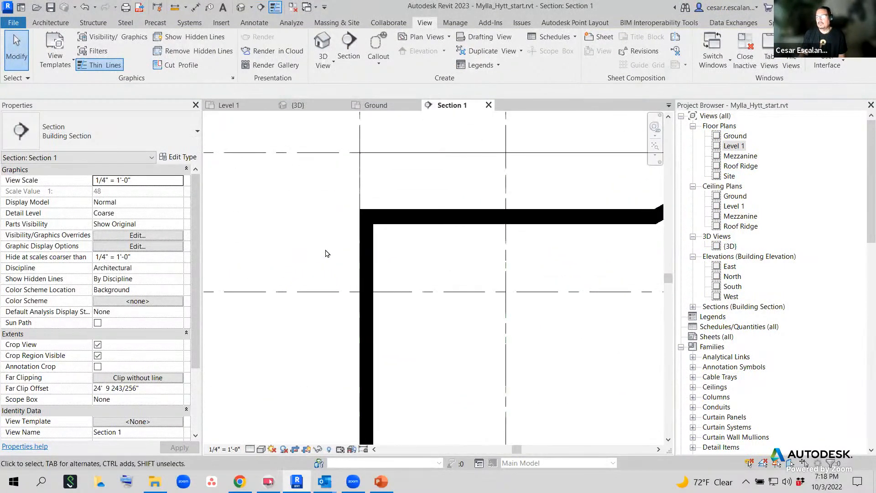
middle_drag(386, 307, 237, 341)
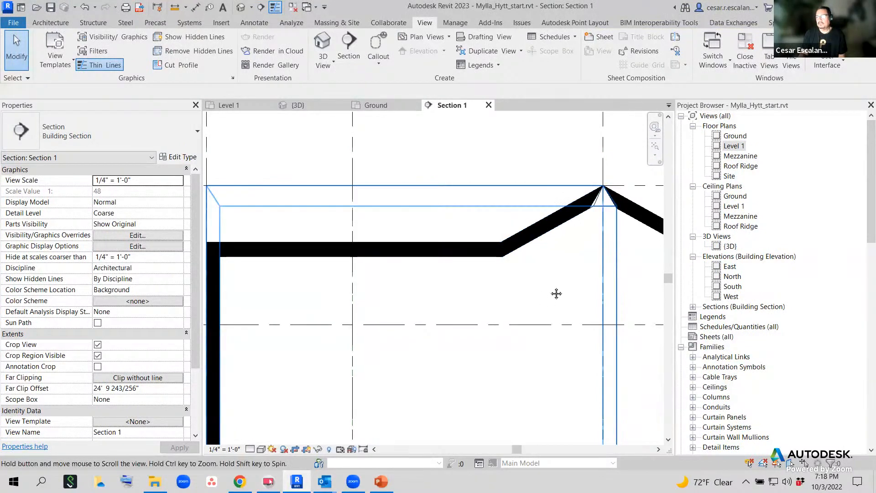
Draw a vertical building section through the whole house between grids 2 and 3 in the Level 1 plan.
scroll(551, 293, down, 3)
middle_drag(549, 290, 380, 277)
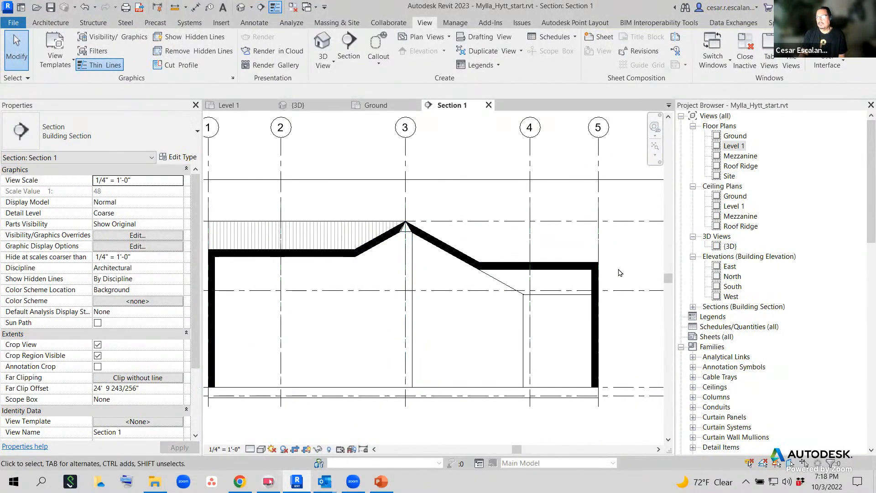
middle_drag(596, 269, 638, 210)
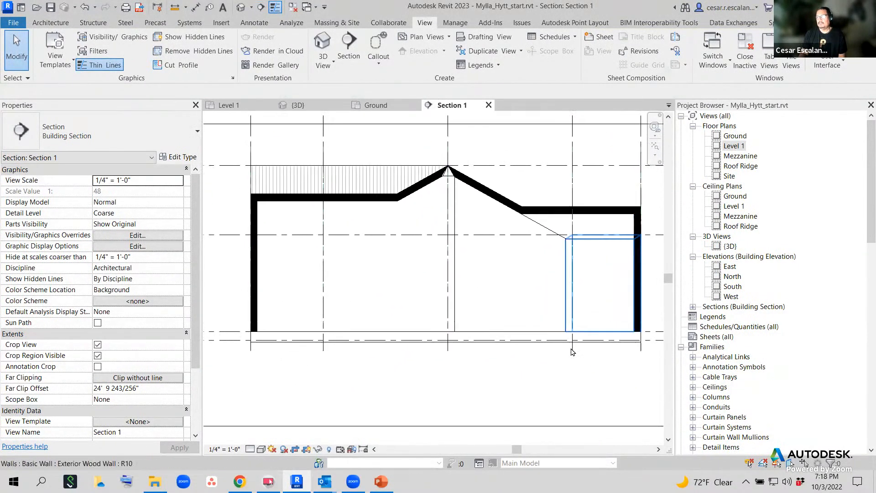
scroll(572, 351, down, 6)
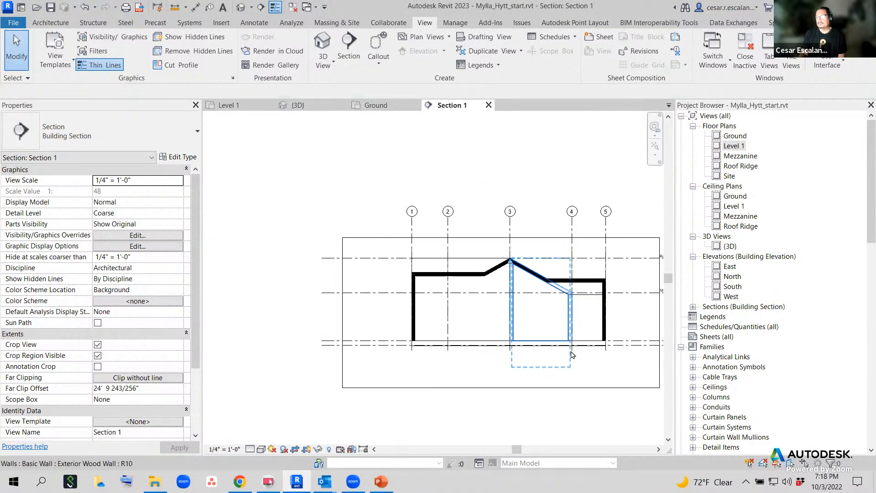
double_click(735, 146)
scroll(316, 265, down, 5)
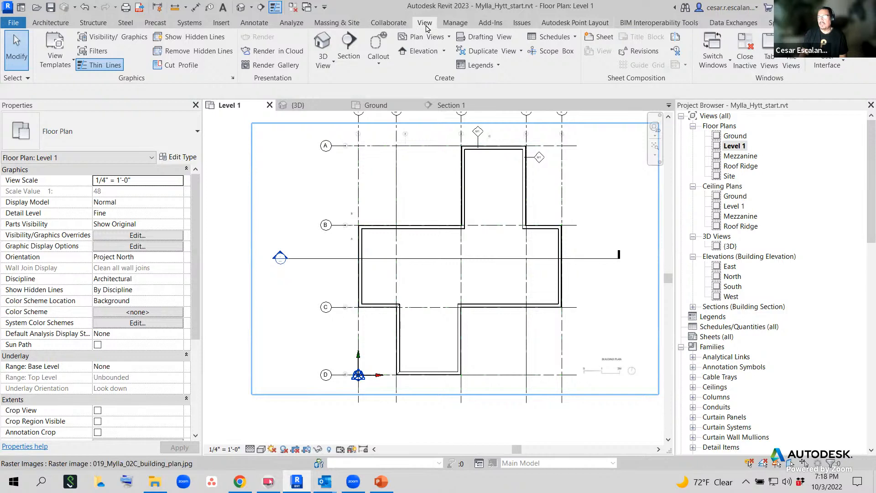
click(349, 46)
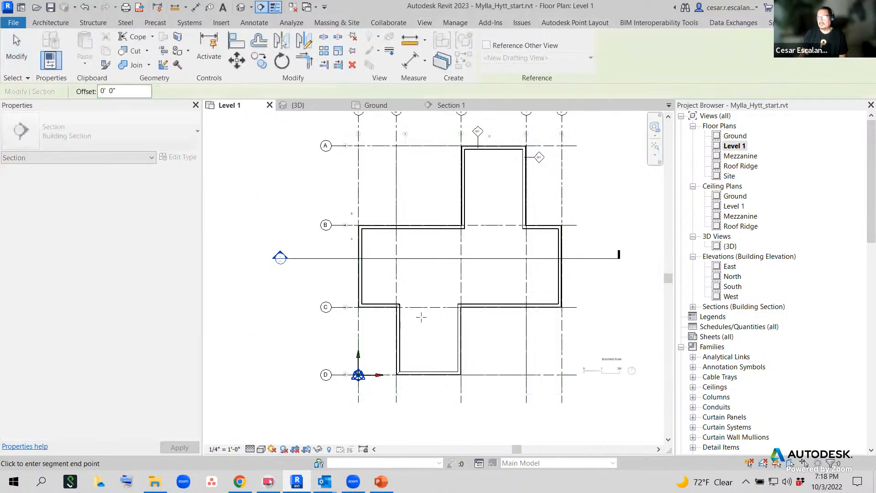
click(427, 422)
click(427, 126)
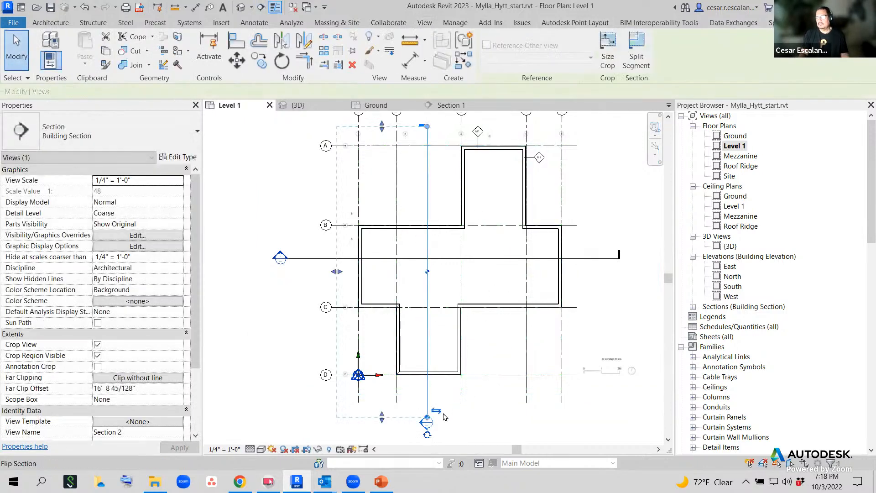
scroll(444, 416, up, 4)
key(Escape)
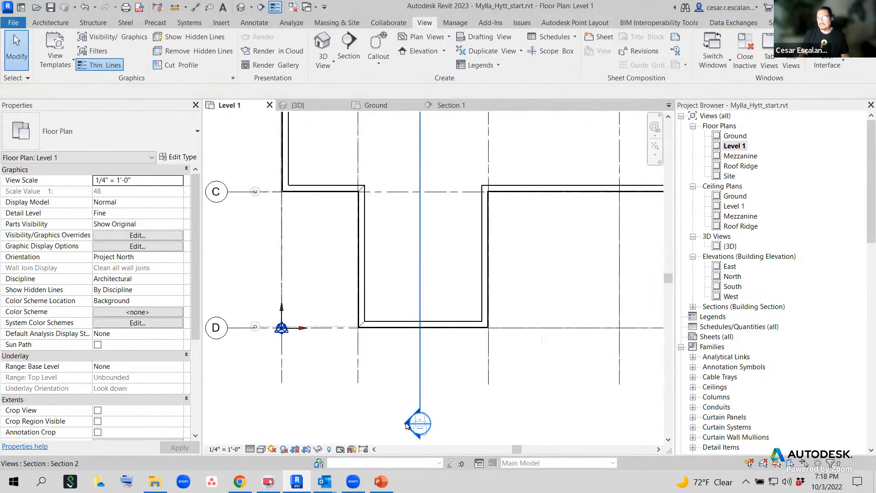
Open the view of the new vertical section and set its detail level to Fine to inspect the wall-to-roof joins.
double_click(407, 426)
scroll(264, 228, up, 2)
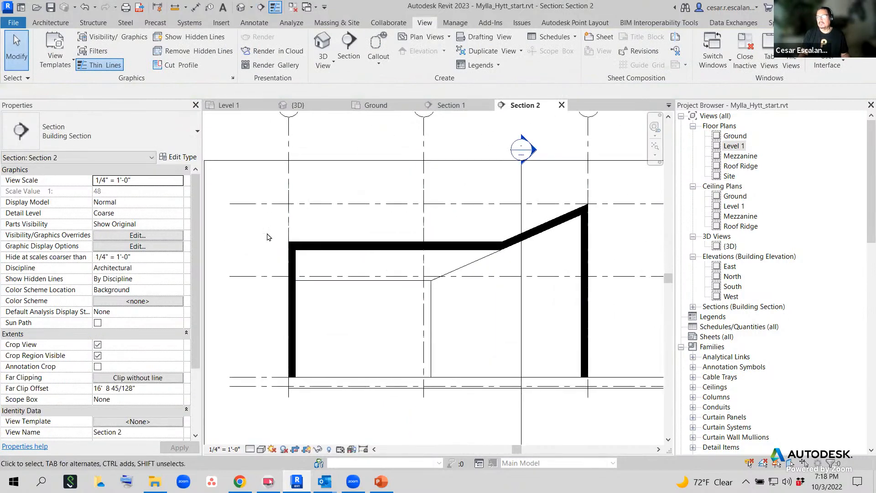
click(250, 449)
click(264, 438)
scroll(534, 235, up, 2)
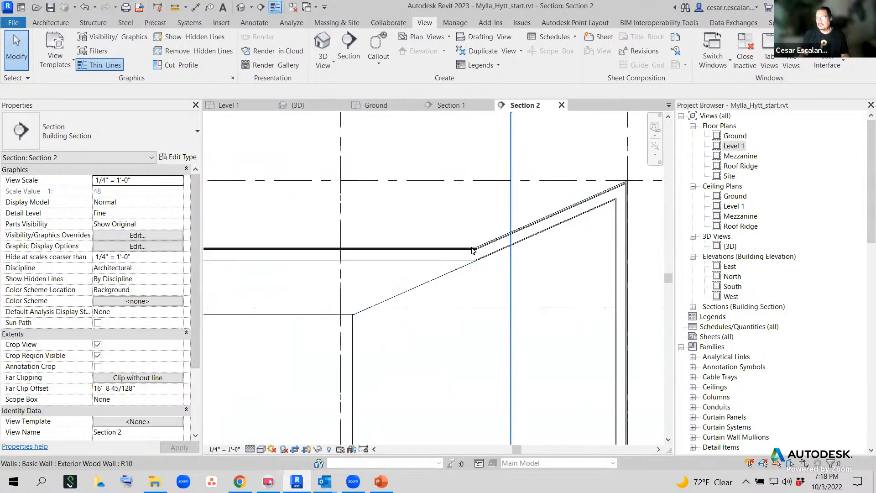
scroll(479, 249, down, 1)
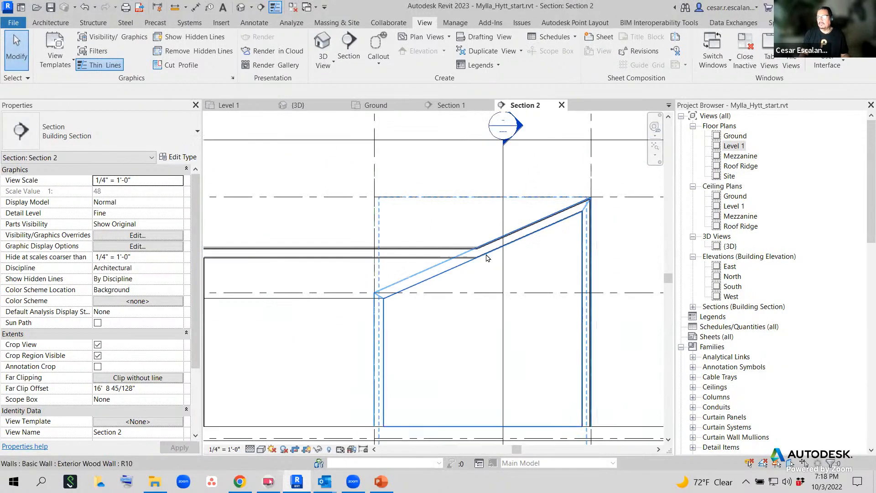
scroll(486, 258, down, 2)
Return the vertical section view's detail level to Coarse.
click(261, 449)
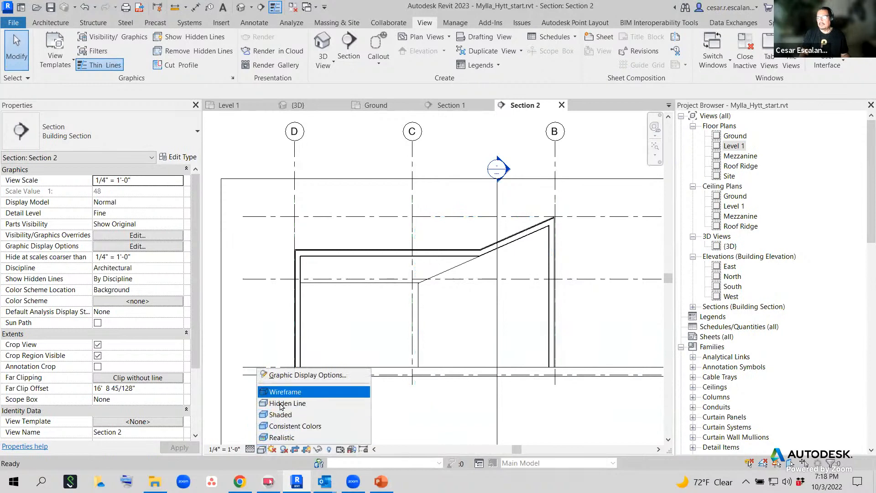
click(250, 450)
click(250, 449)
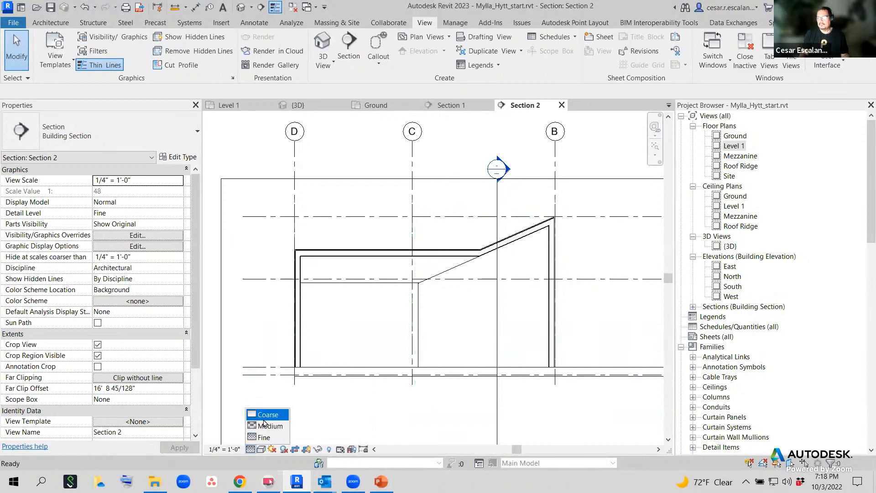
click(265, 416)
scroll(497, 401, down, 3)
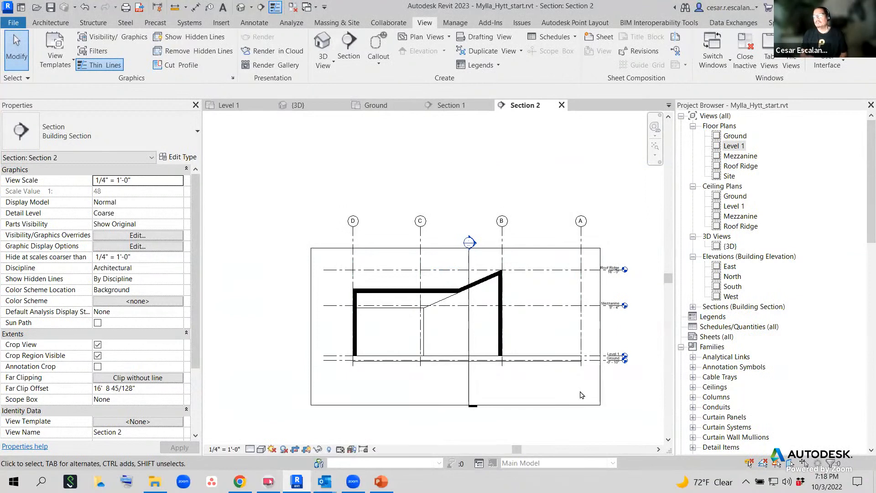
Review both section lines in the Level 1 plan and examine the house from its left side in 3D.
double_click(734, 146)
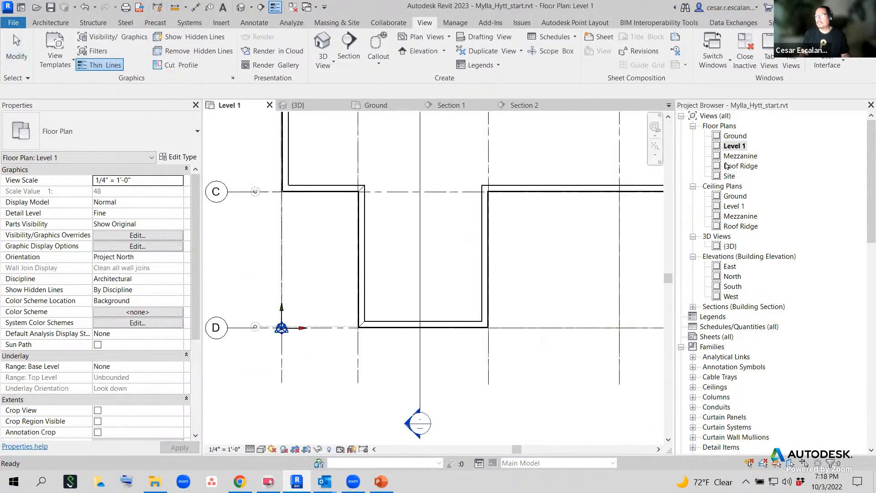
scroll(472, 371, down, 4)
scroll(473, 371, down, 2)
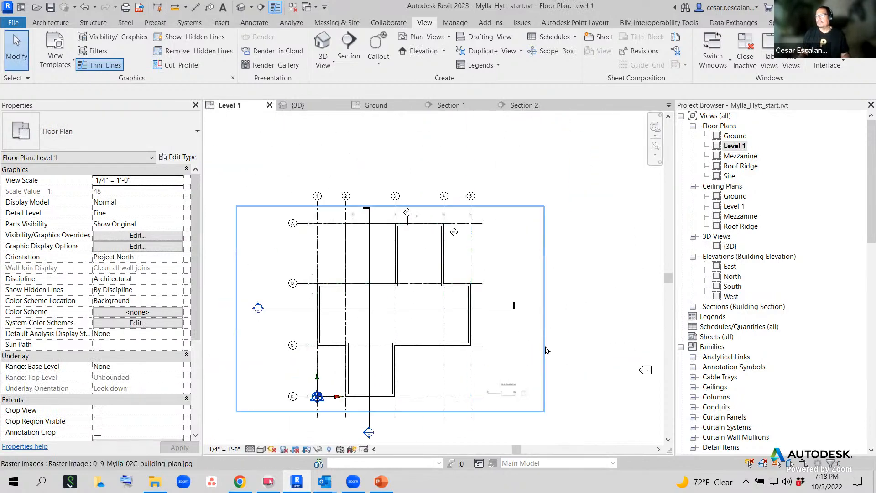
middle_drag(552, 343, 578, 325)
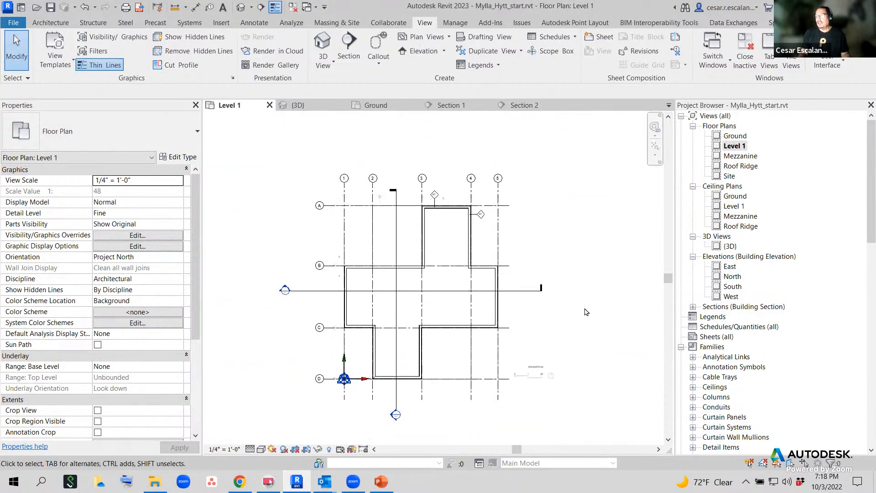
click(238, 9)
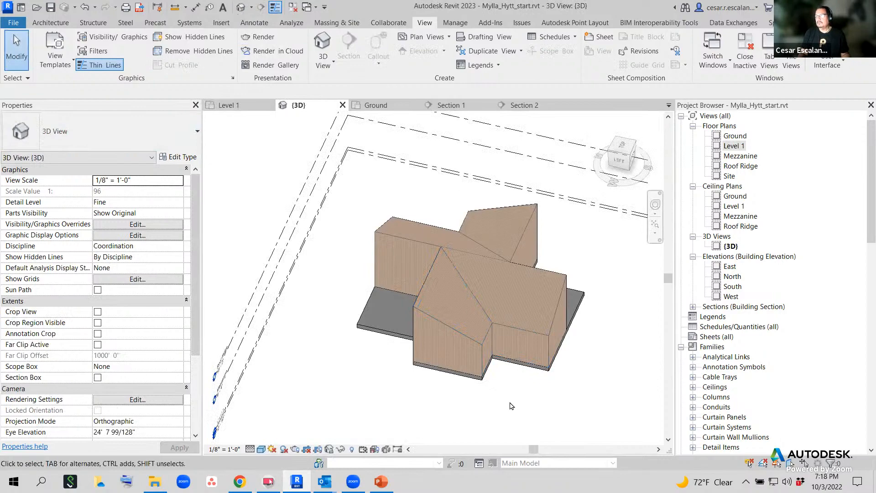
shift+middle_drag(432, 413, 507, 385)
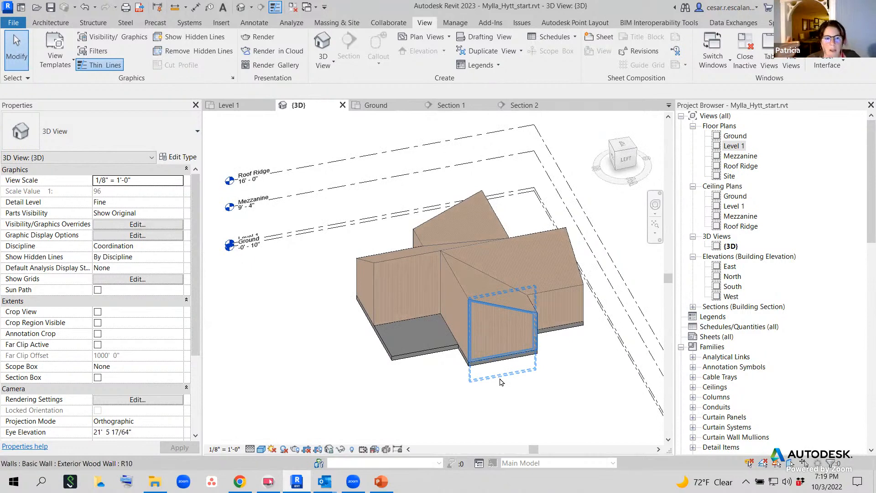
Open the horizontal section's view from its marker in the Level 1 plan and examine the house profile between grids 1 and 5.
double_click(733, 146)
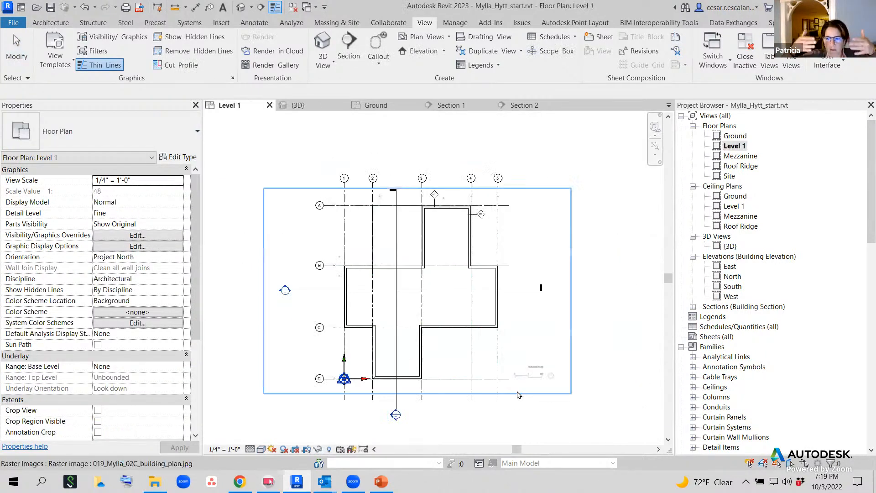
scroll(278, 287, up, 6)
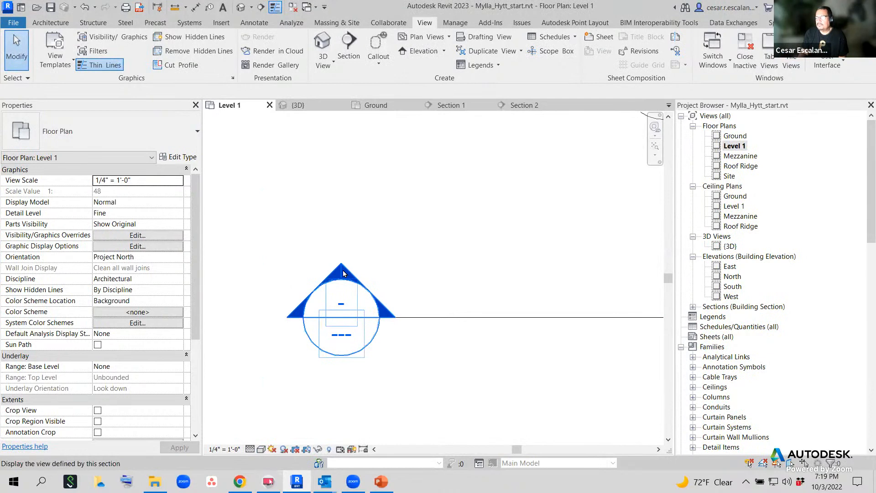
double_click(344, 274)
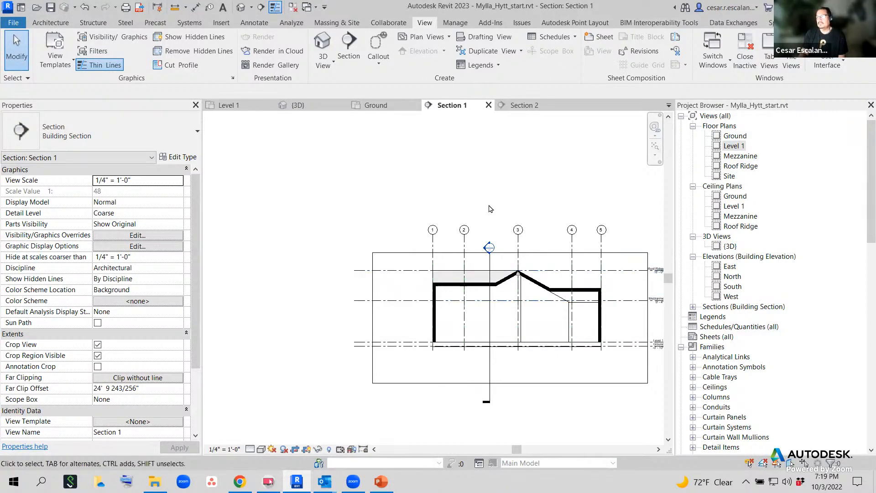
middle_drag(489, 209, 422, 229)
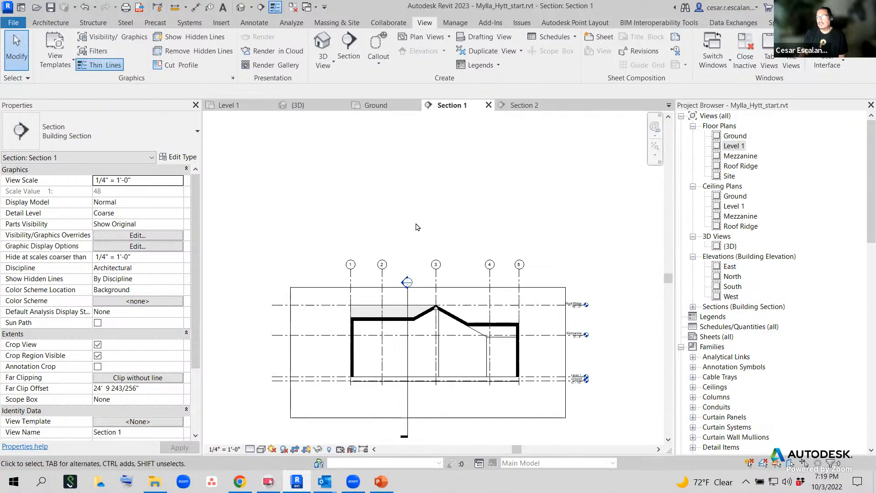
click(261, 449)
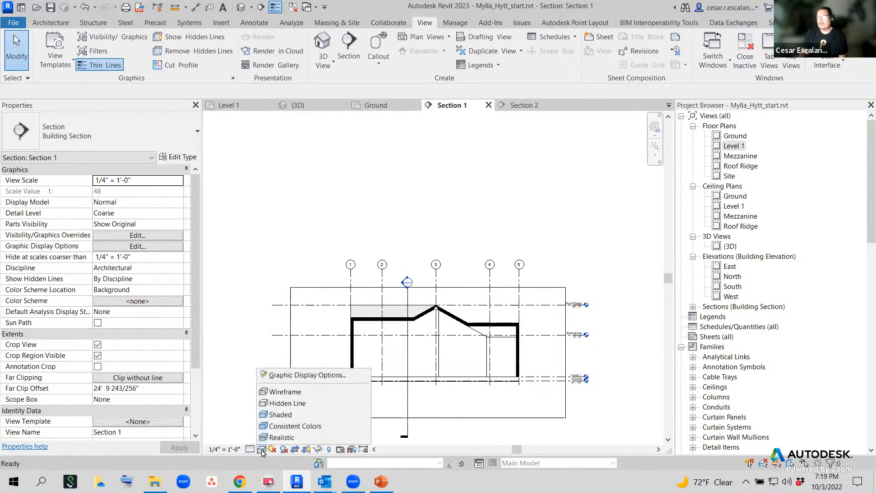
click(298, 379)
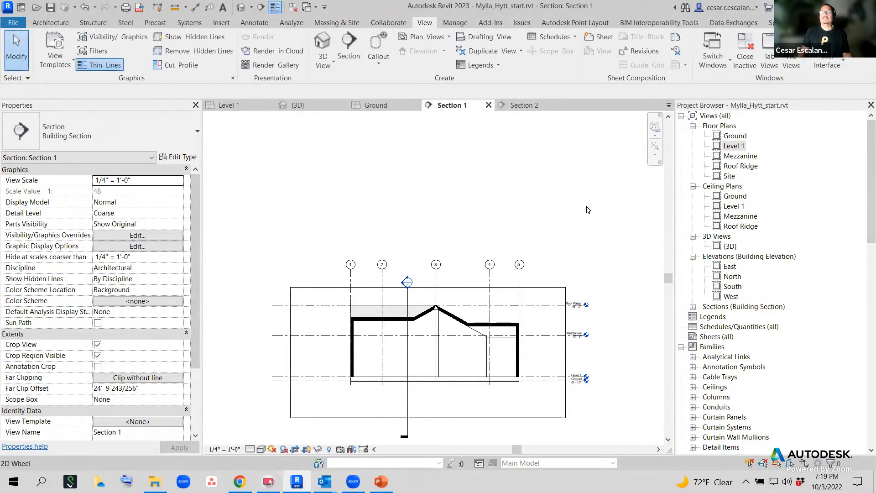
middle_click(453, 229)
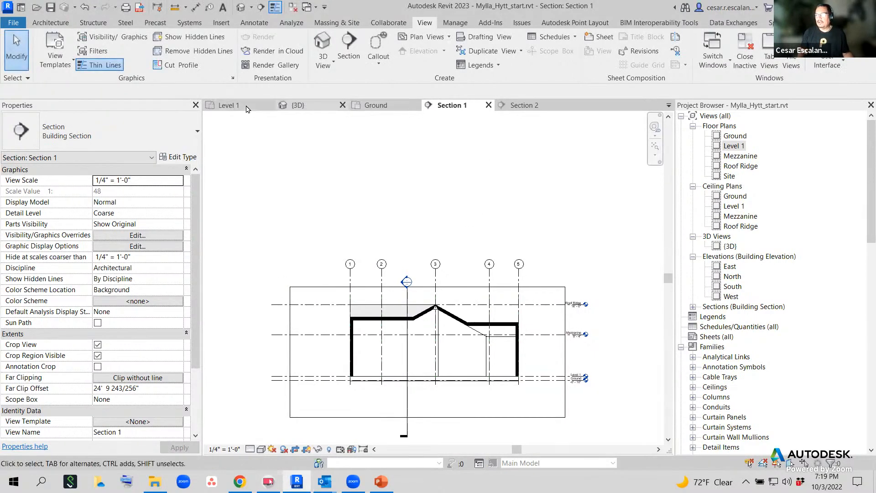
Return to the 3D view of the house and save the project.
click(297, 105)
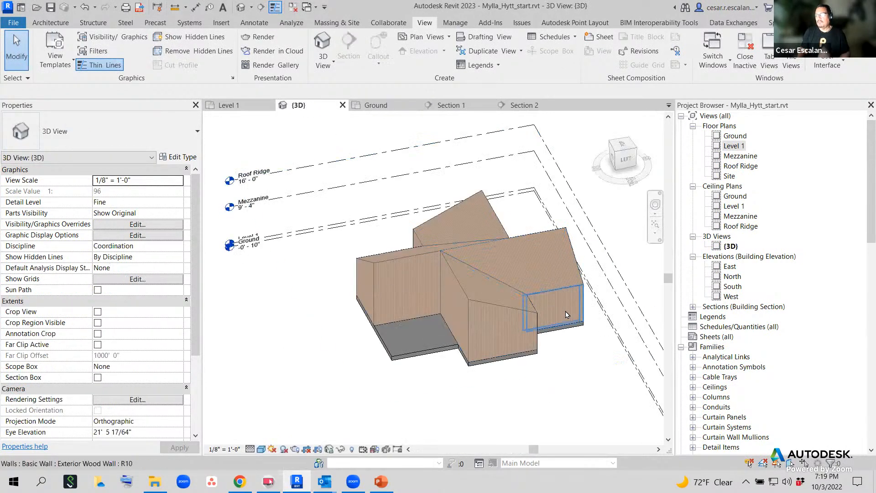
middle_drag(569, 370, 521, 374)
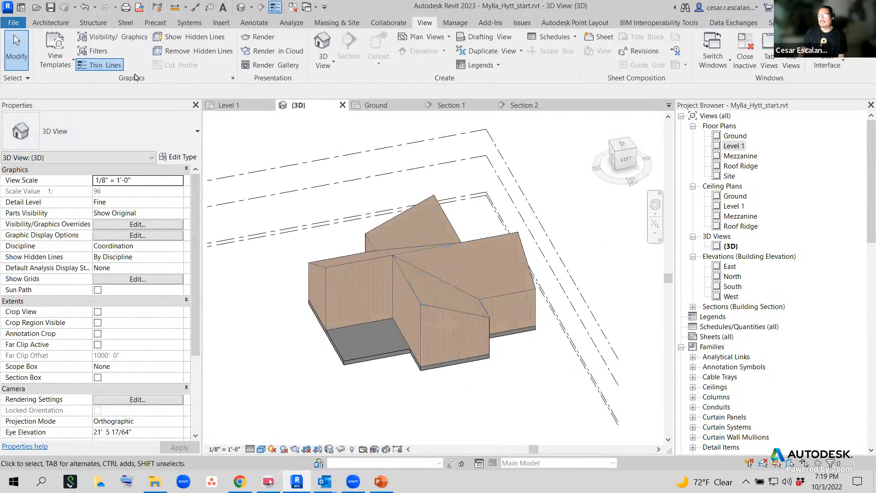
click(14, 23)
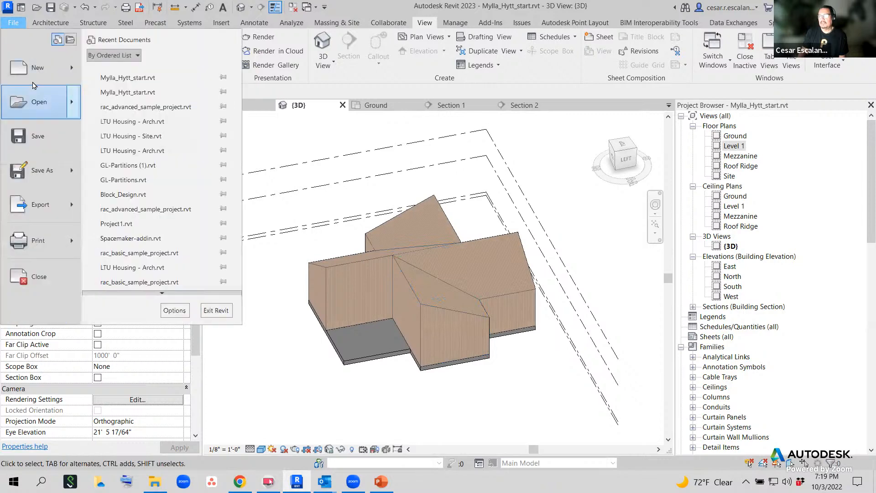
click(34, 138)
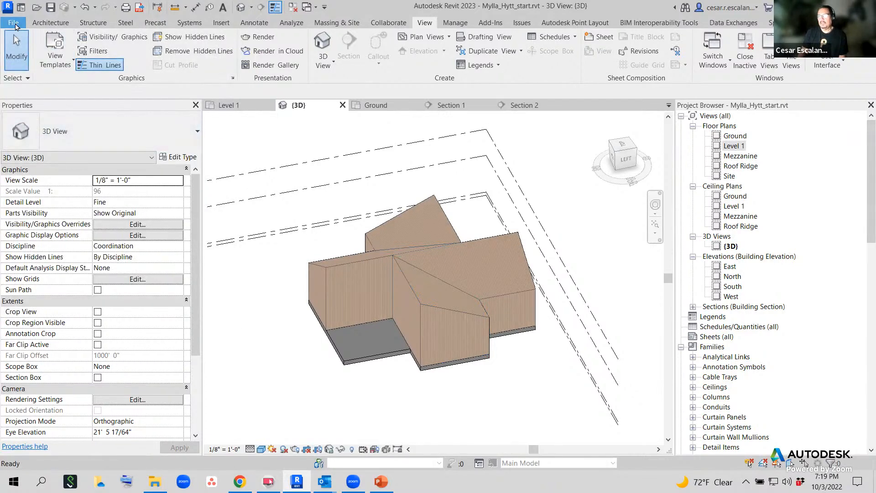
Start saving the house model as a separate Revit project file.
click(13, 23)
mouse_move(51, 170)
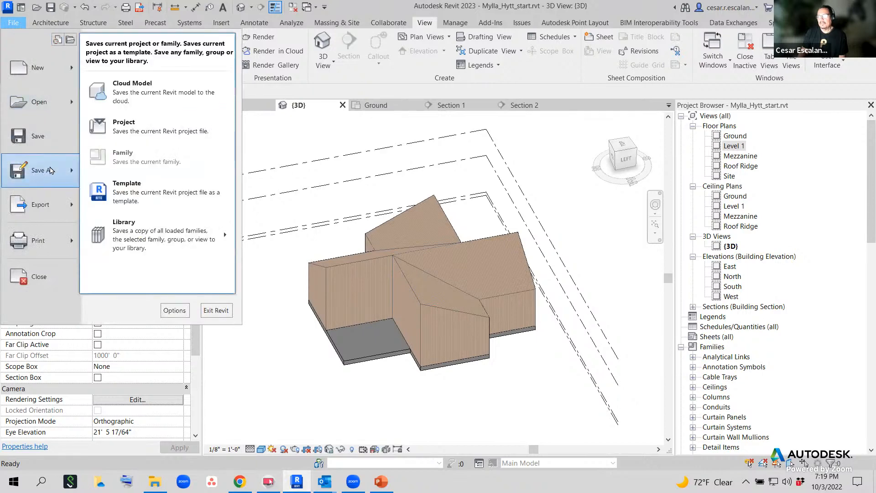
click(153, 132)
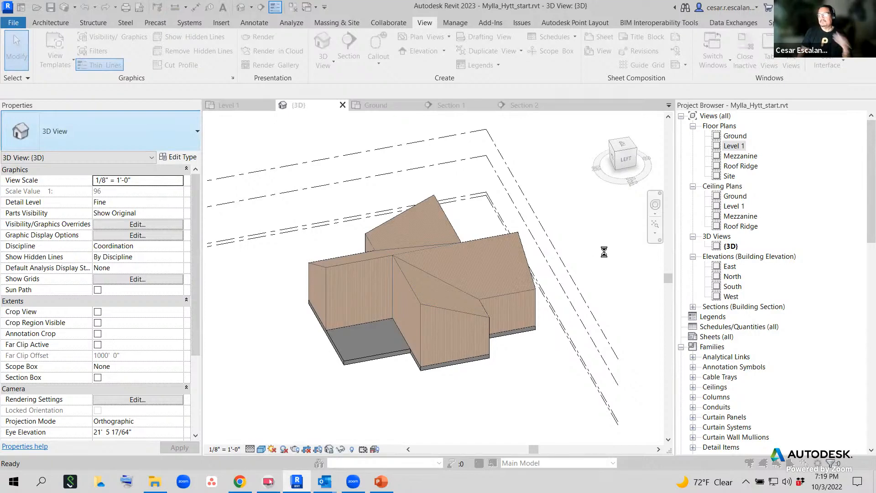
click(160, 480)
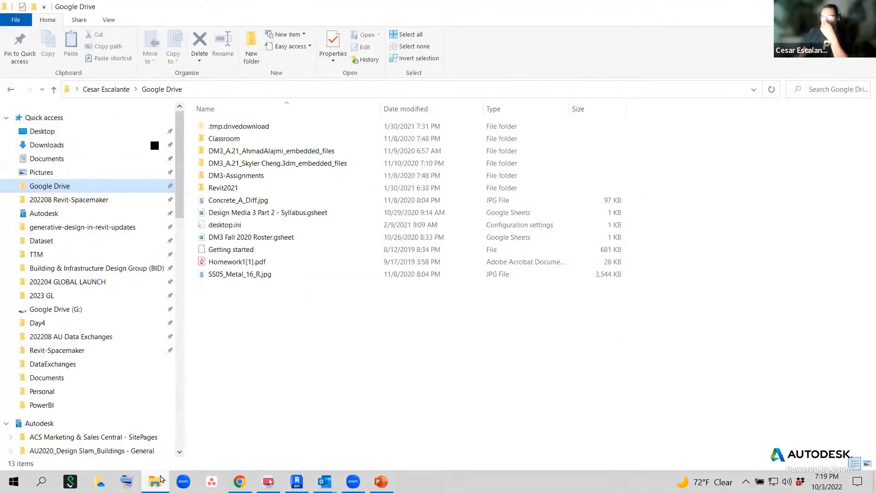
scroll(115, 362, down, 2)
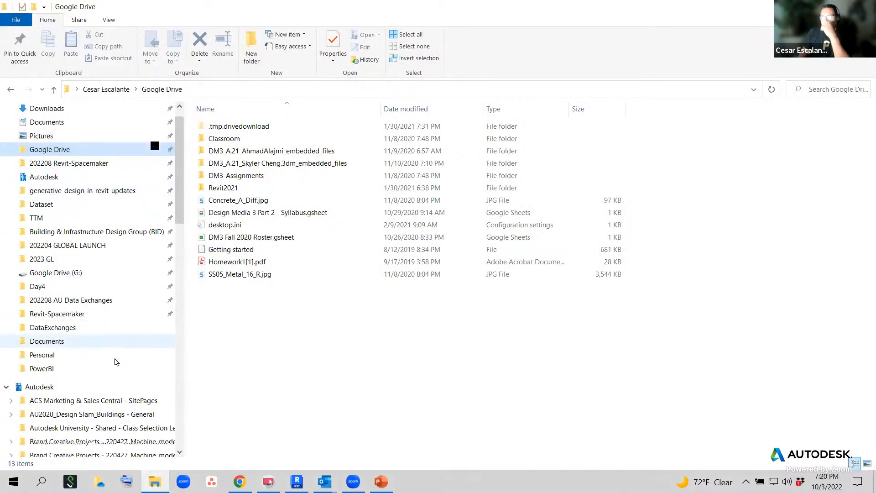
scroll(115, 362, down, 1)
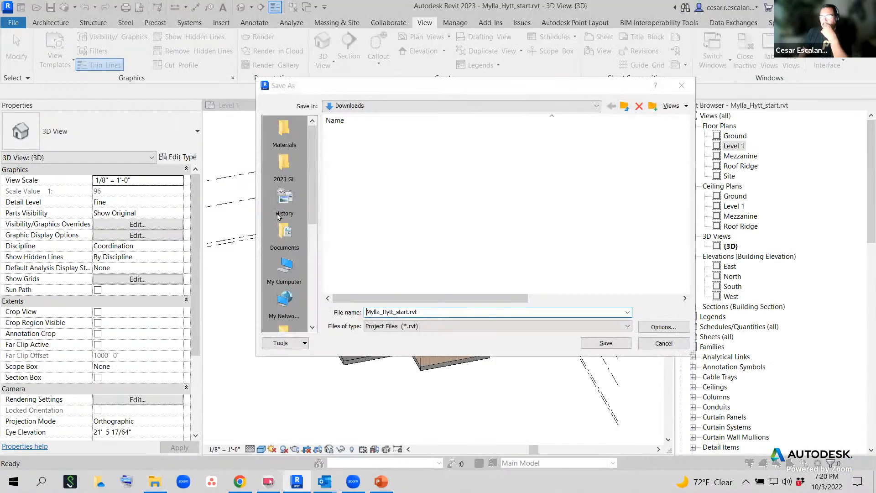
Set the save location to the Work_in_Progress folder inside Revit Fall 2023 on My Drive.
click(380, 106)
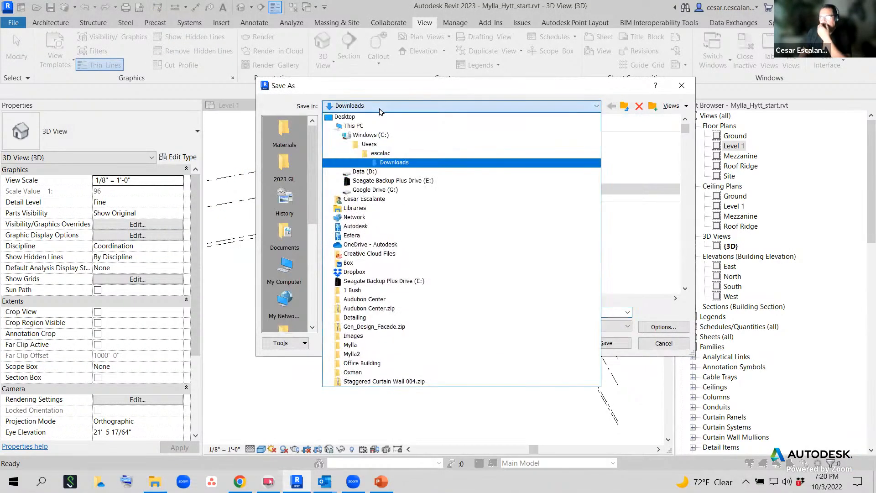
click(381, 126)
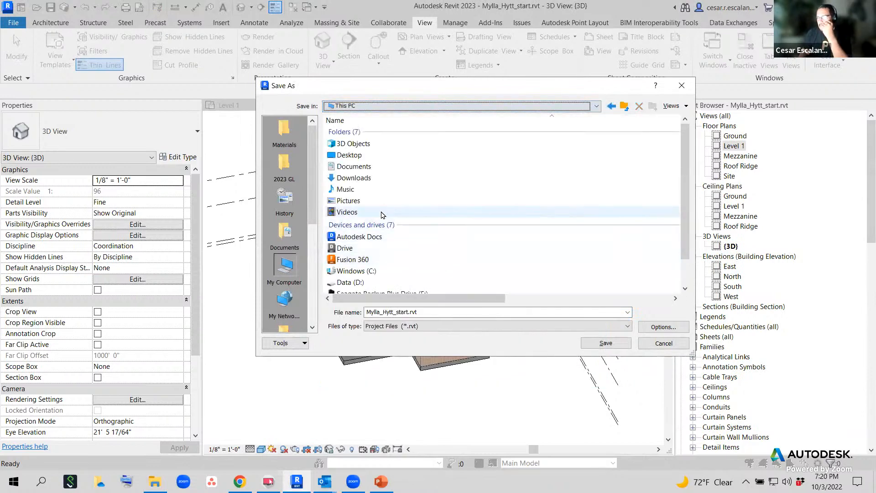
scroll(383, 215, down, 2)
double_click(372, 280)
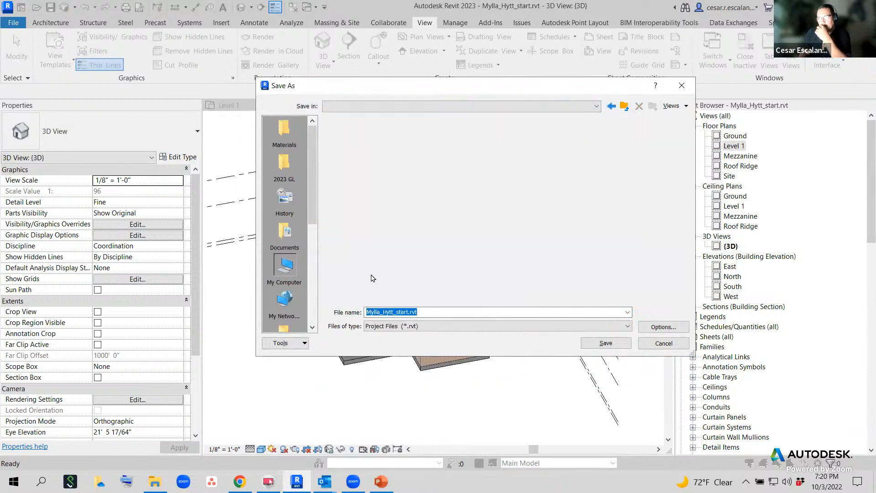
double_click(346, 153)
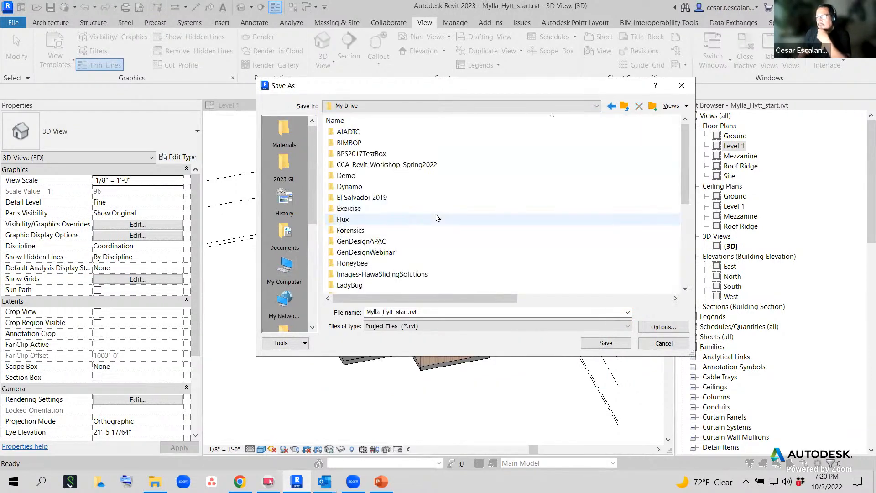
scroll(429, 219, down, 6)
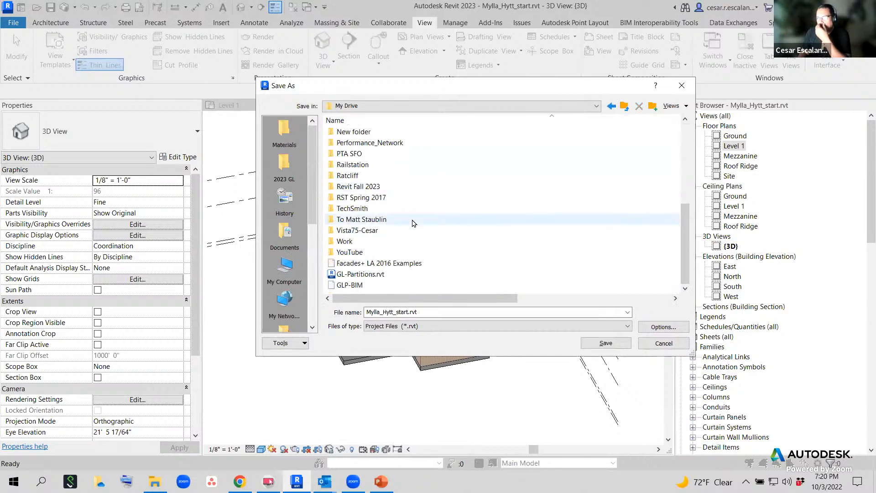
double_click(367, 186)
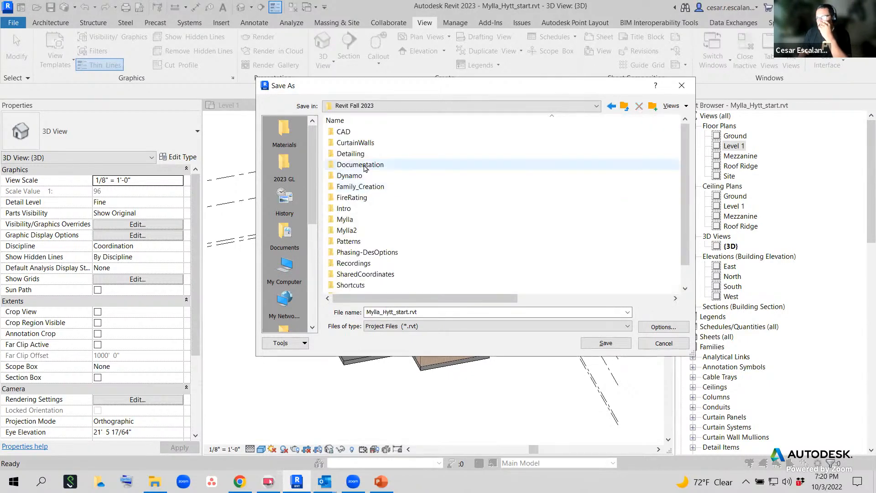
scroll(365, 168, down, 2)
double_click(381, 286)
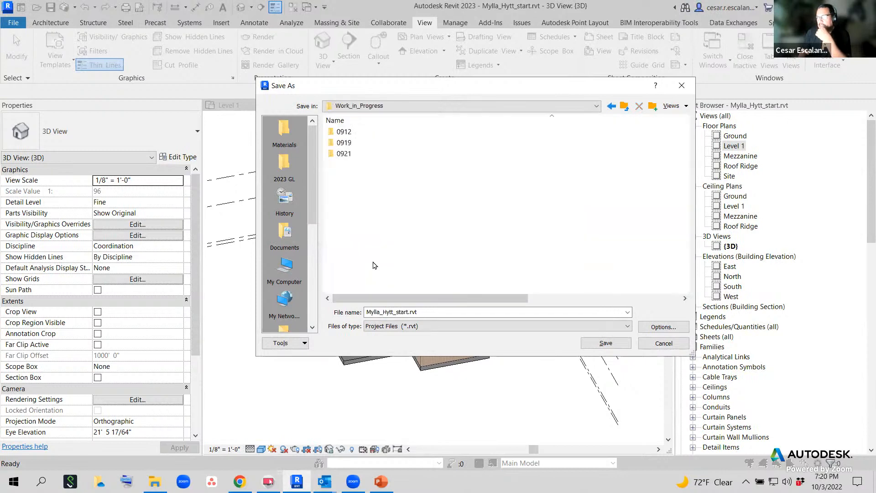
Create a folder named 1003 in Work_in_Progress and save the project in it as Mylla_Hytt_start.rvt.
right_click(354, 192)
mouse_move(294, 348)
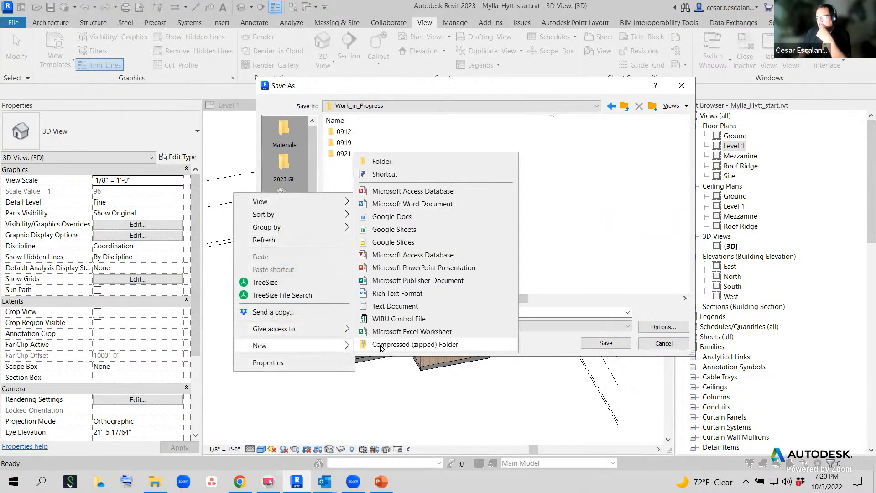
click(382, 161)
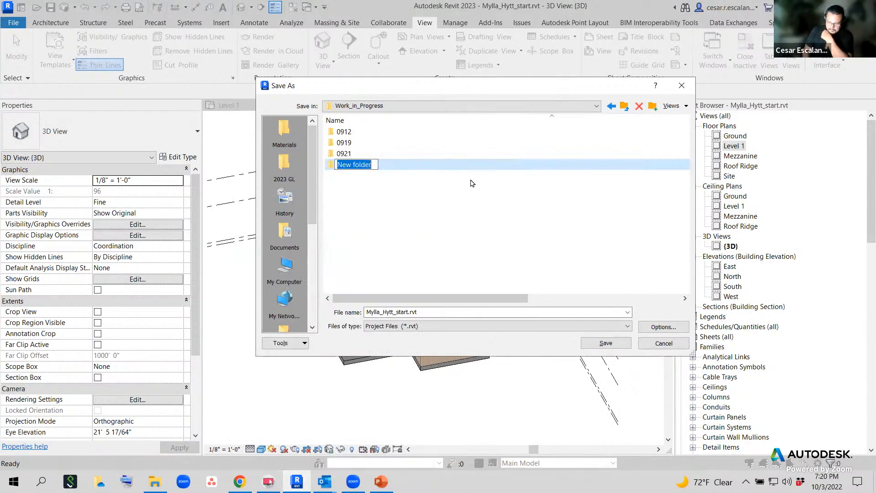
text(1003)
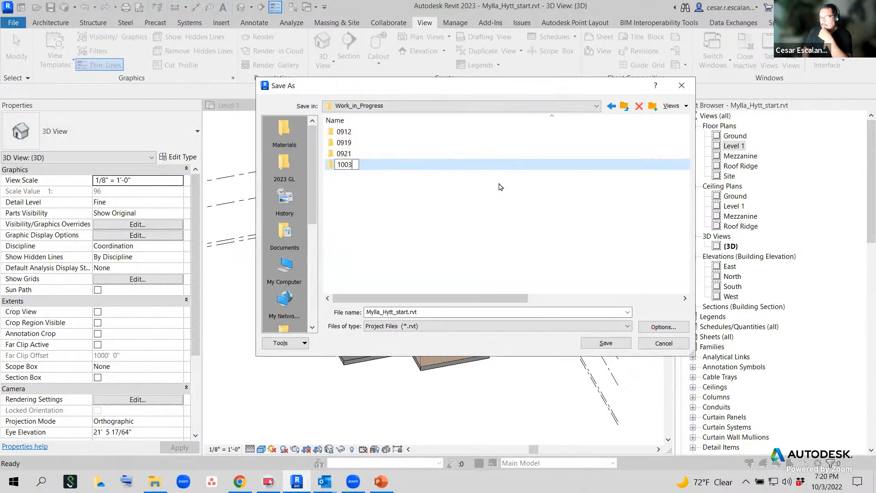
key(Return)
key(Return)
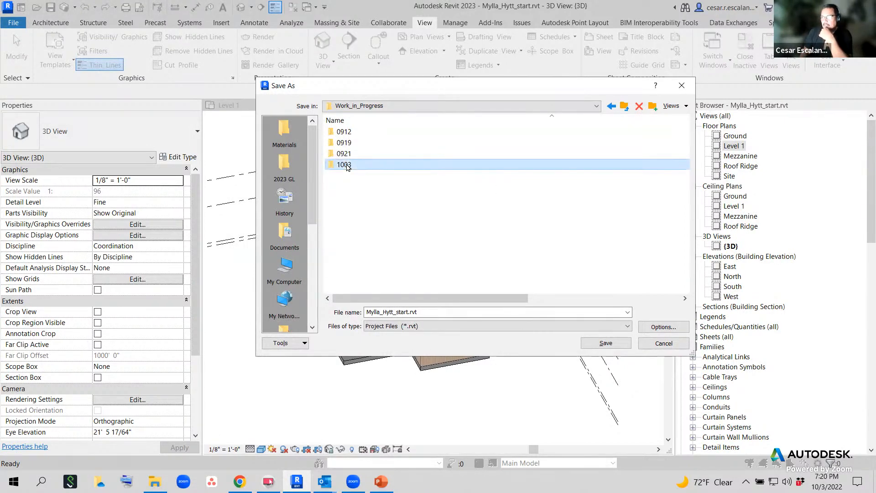
click(605, 343)
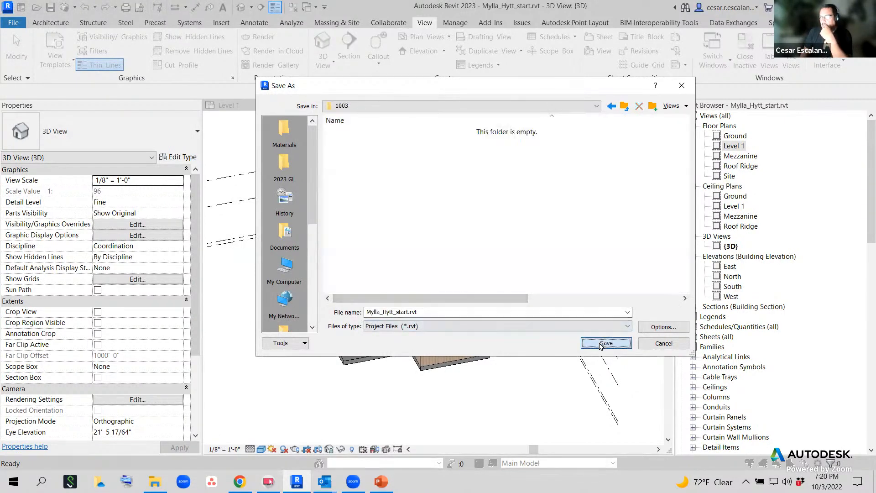